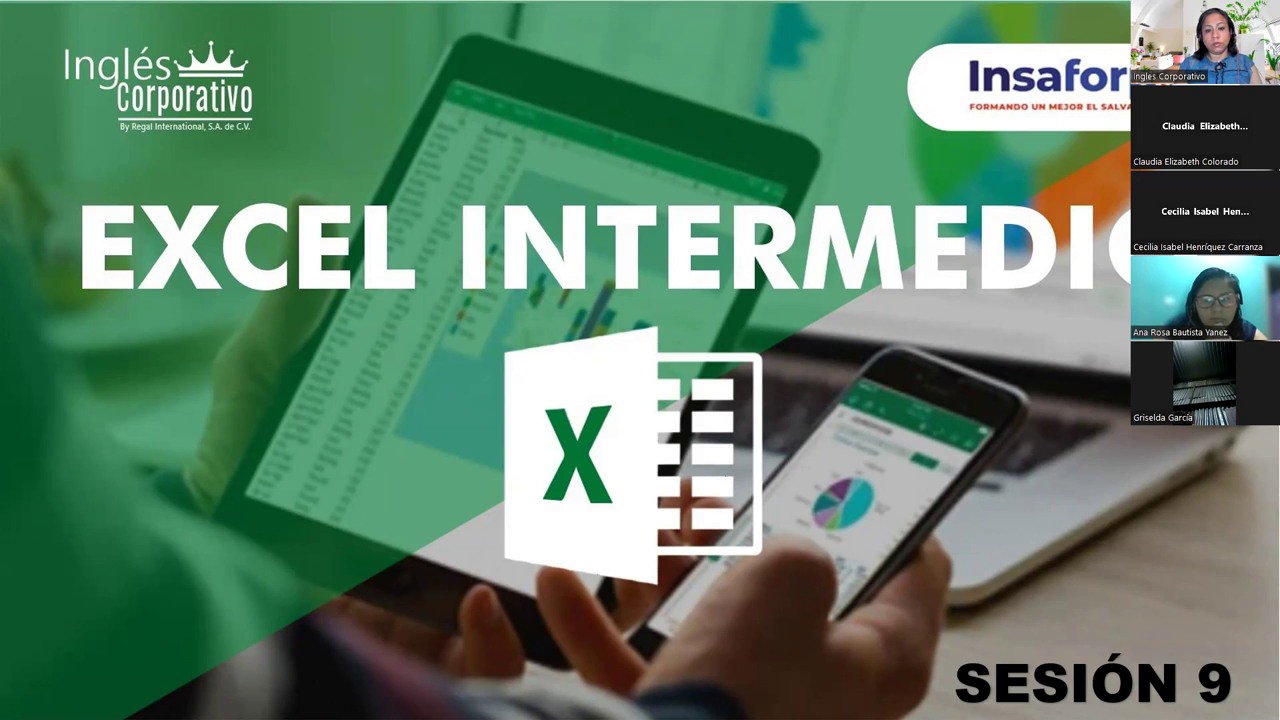
Advance the slideshow from the title slide through the agenda and objective slides to the Validación de datos slide.
{"action": "key", "text": "Right"}
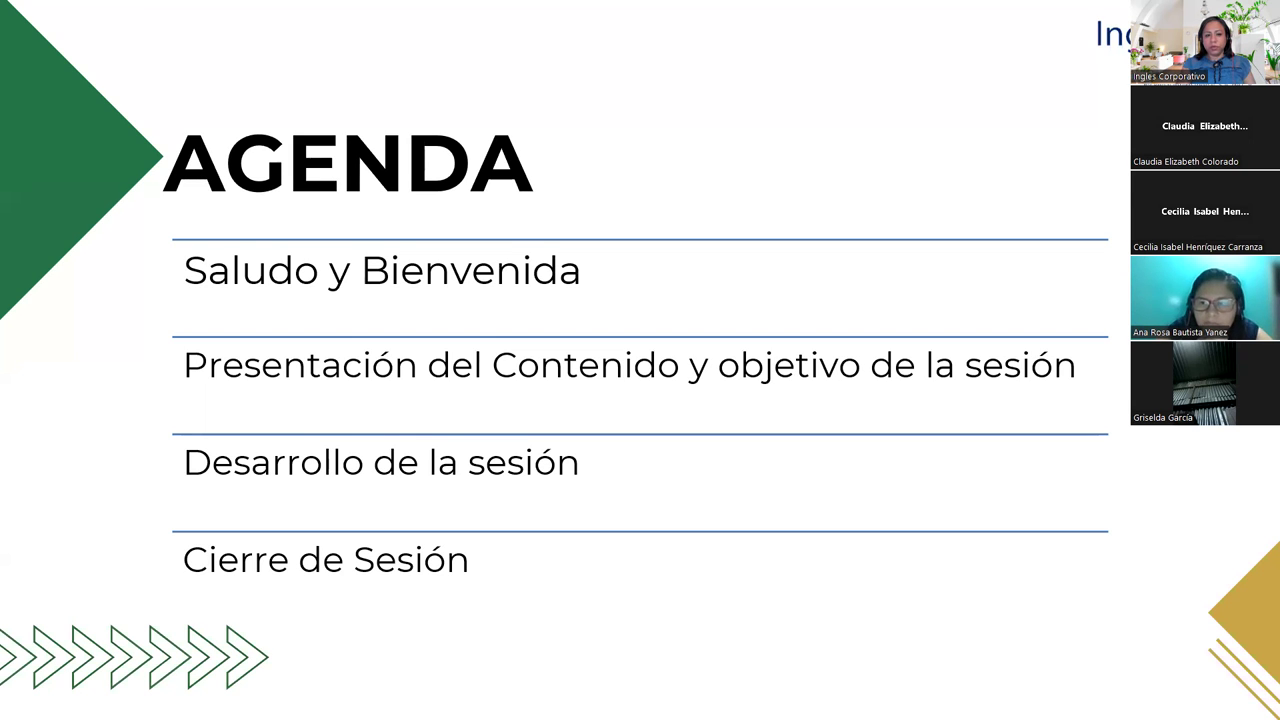
{"action": "key", "text": "Right"}
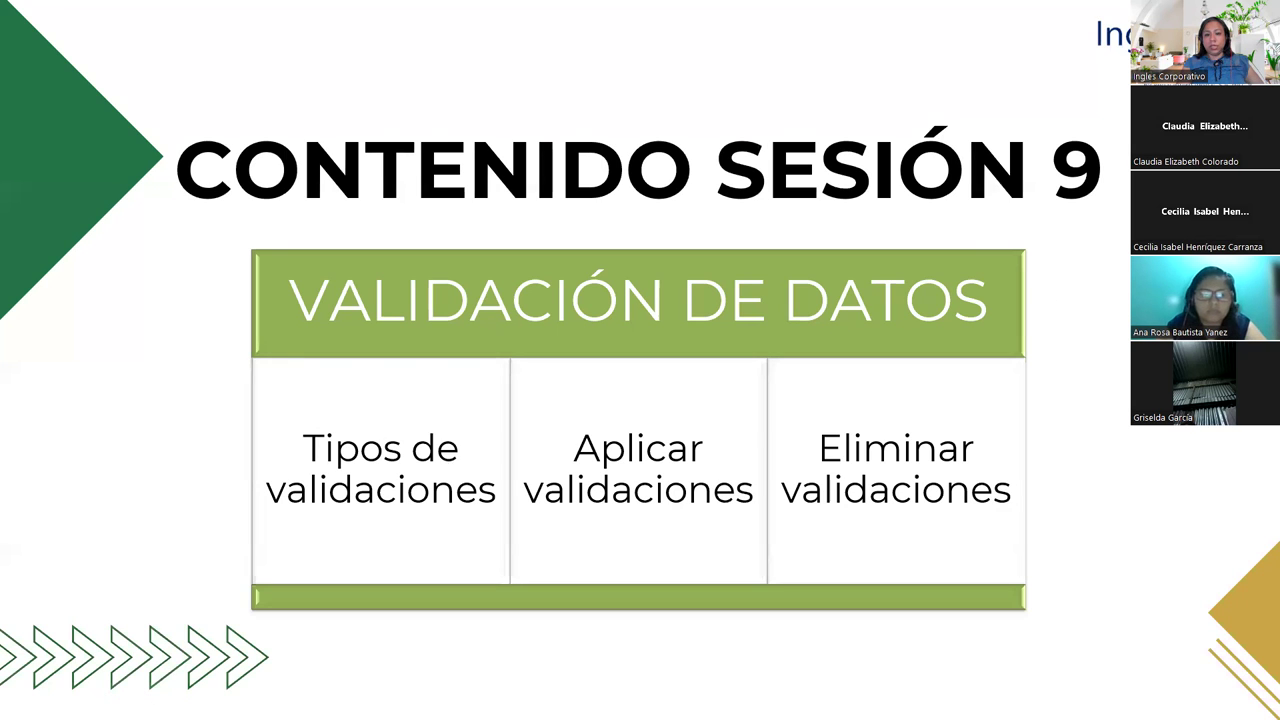
{"action": "key", "text": "Right"}
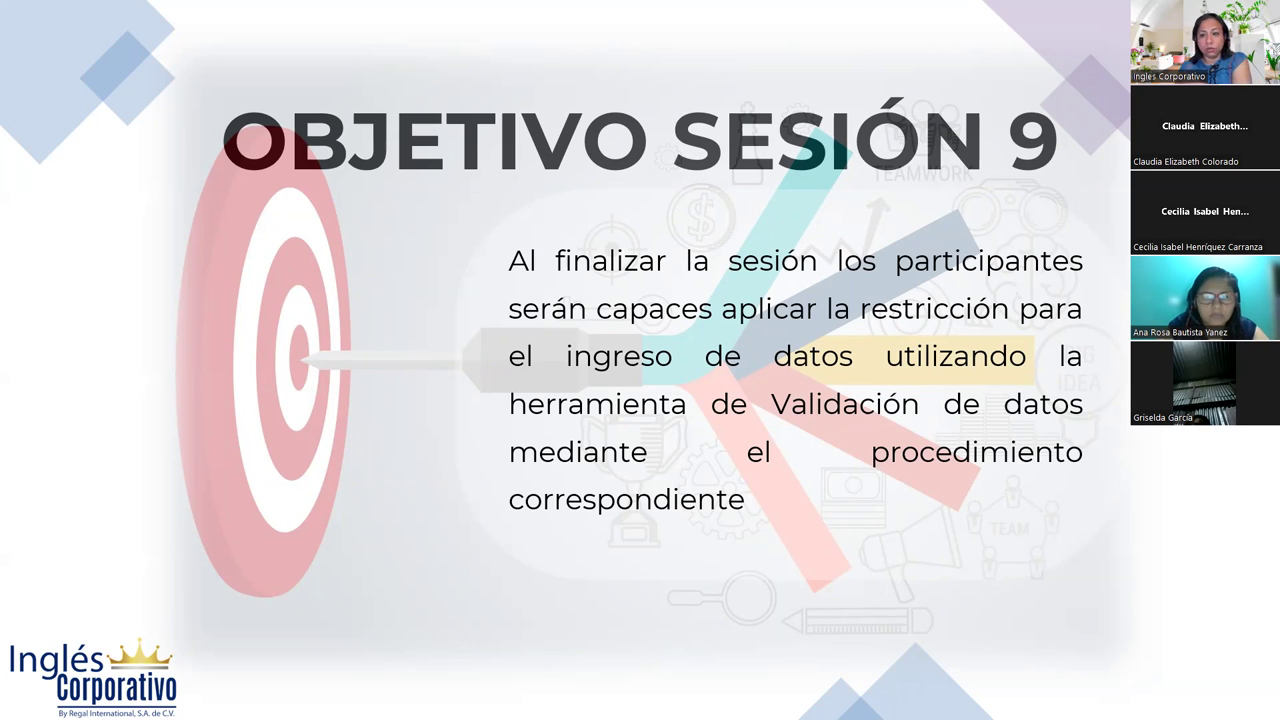
{"action": "key", "text": "Right"}
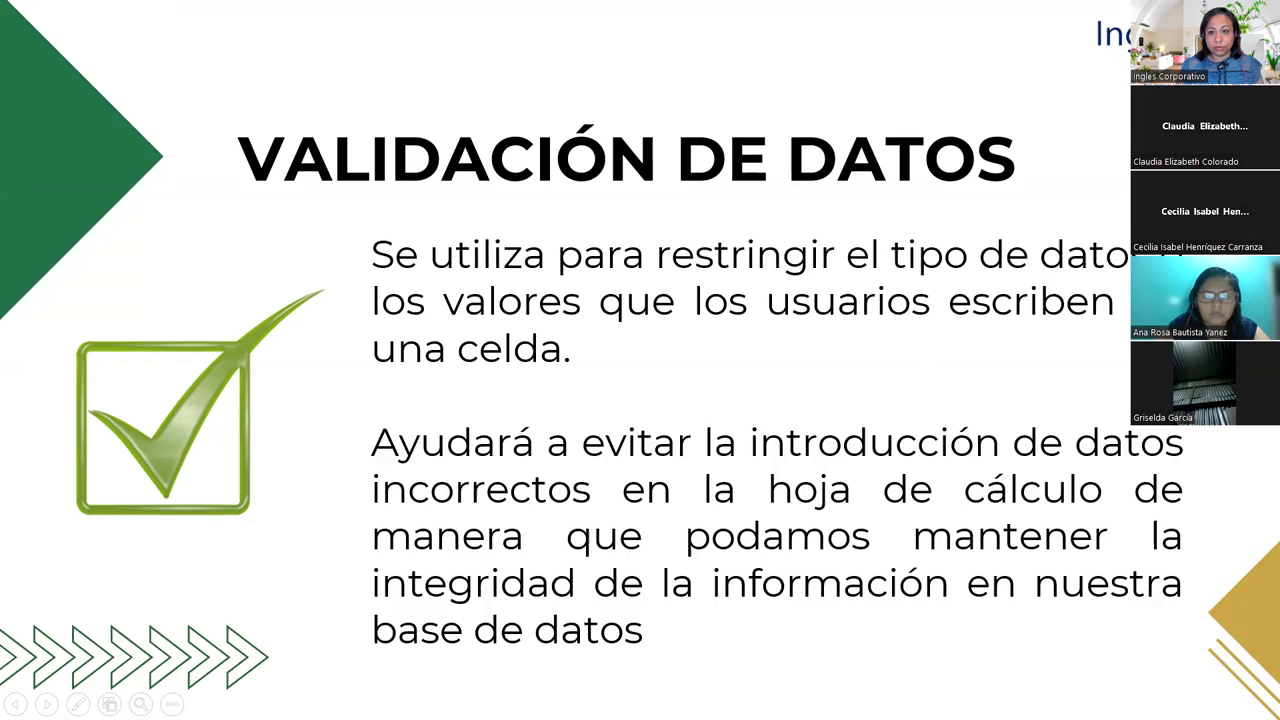
Advance past the Tipos de validaciones slide to the ¿Cómo aplicar validaciones? slide, briefly stepping back once.
{"action": "key", "text": "Right"}
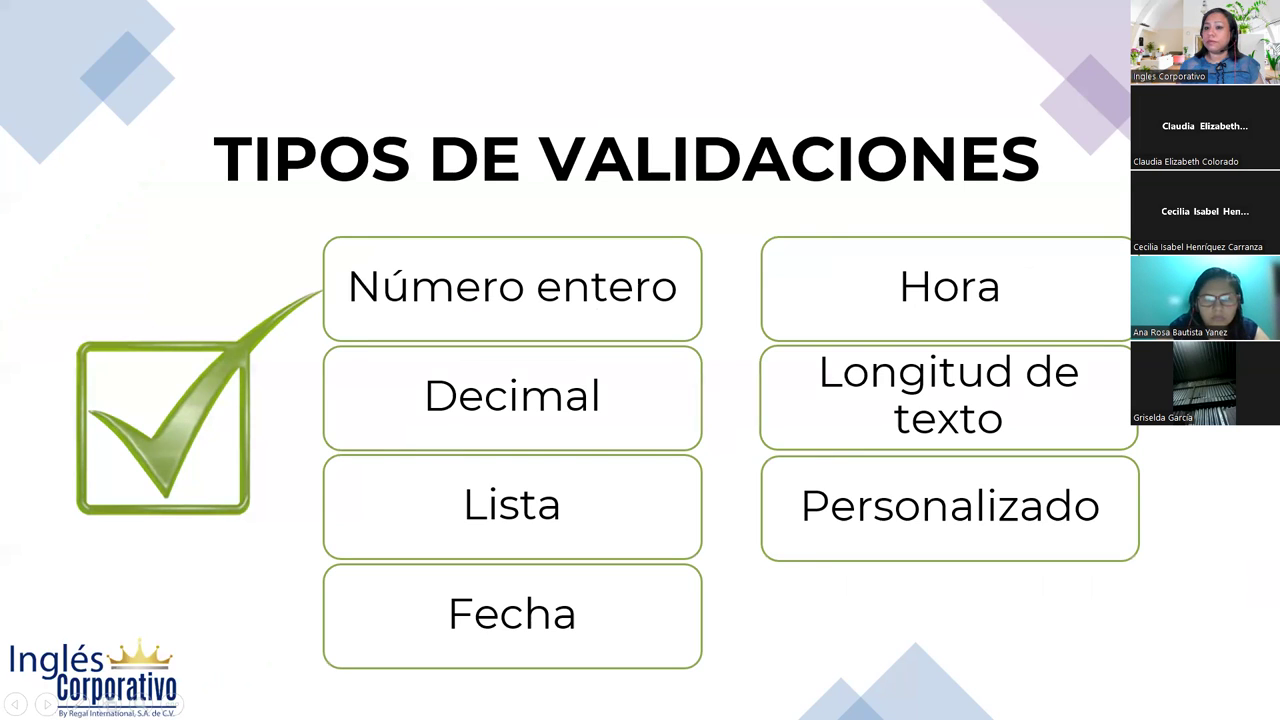
{"action": "key", "text": "Right"}
{"action": "key", "text": "Right"}
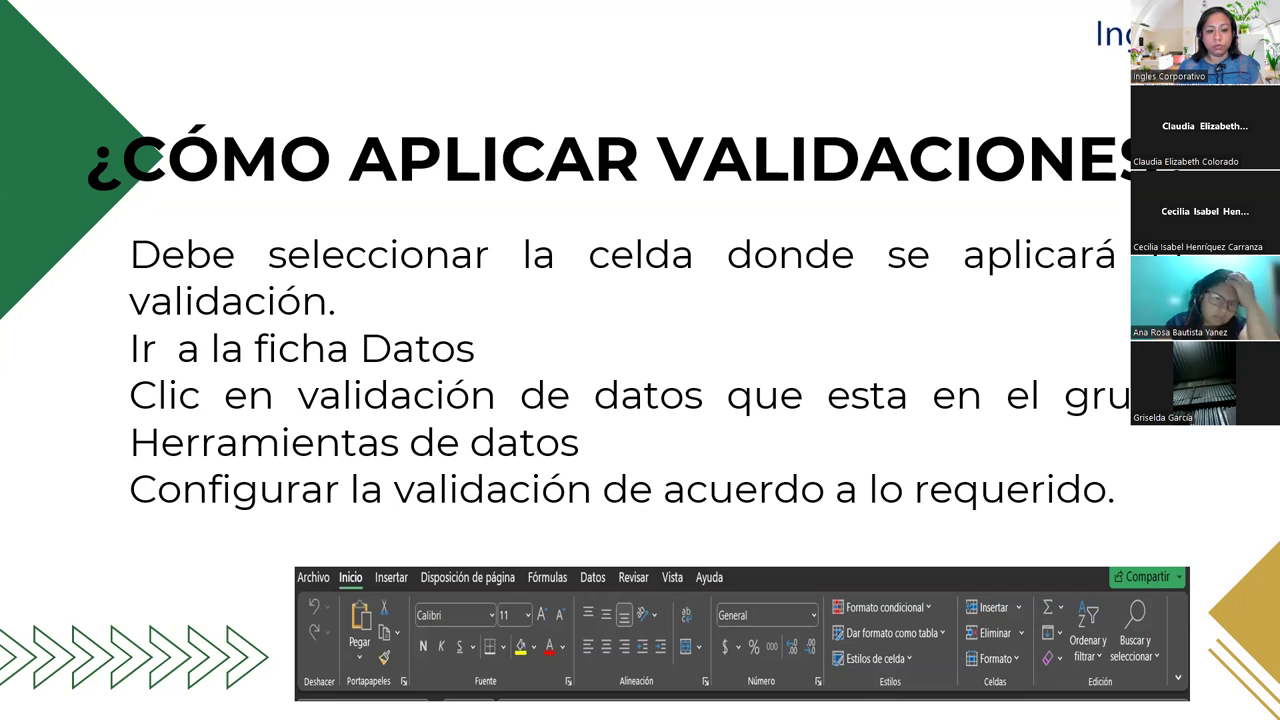
{"action": "key", "text": "Left"}
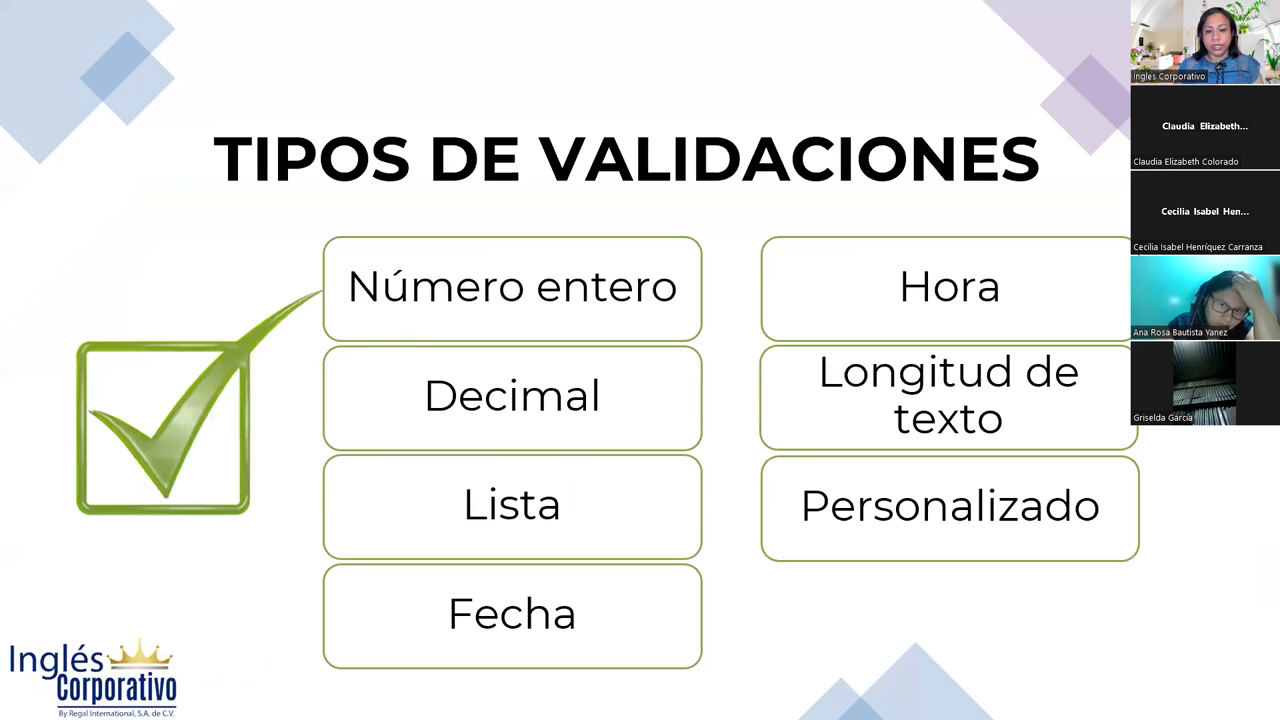
{"action": "key", "text": "Right"}
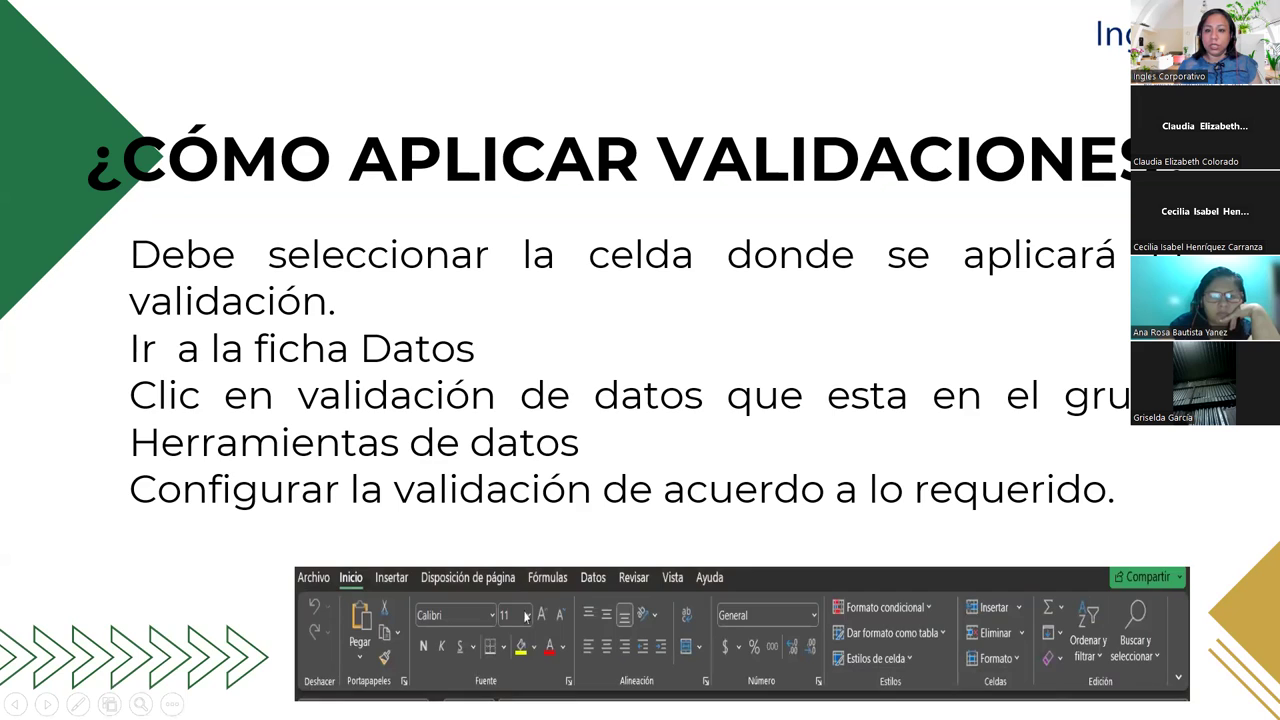
Advance the slideshow to the Desarrollo exercise slide.
{"action": "key", "text": "Right"}
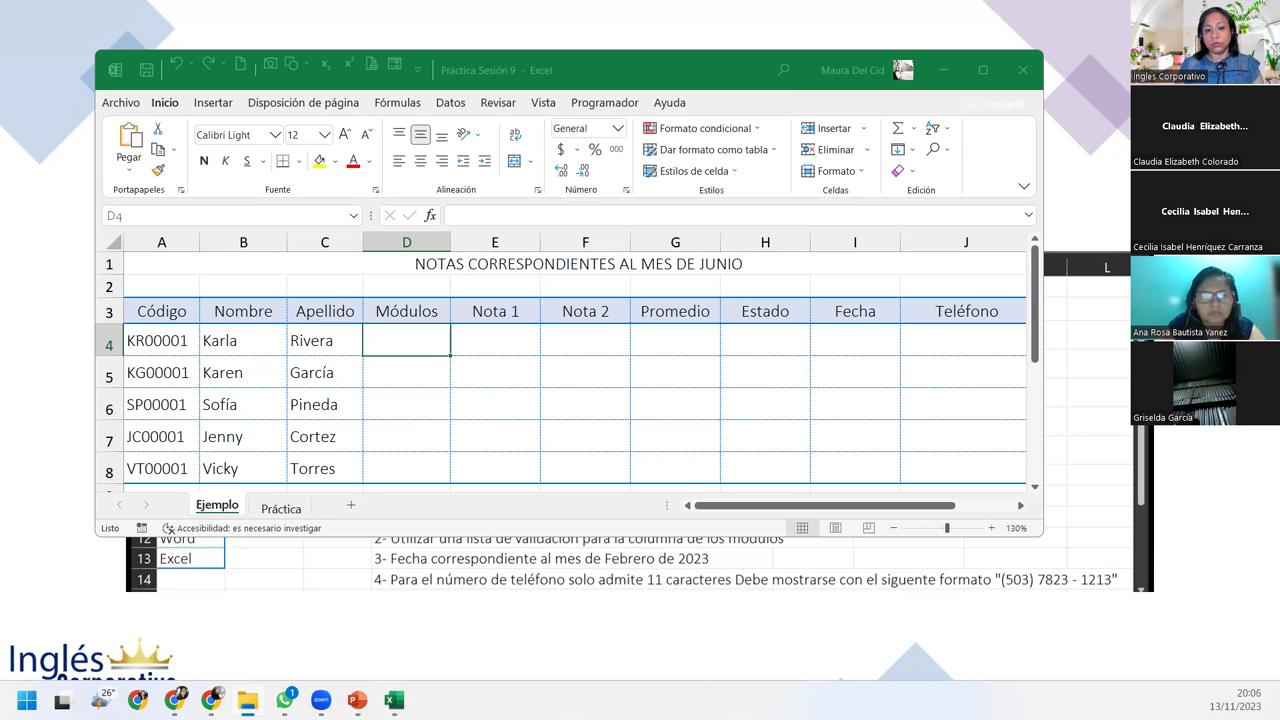
Maximize the Excel window and bring up the validacion-datos-excel workbook's Nombre and Edad list.
{"action": "left_click", "coordinate": [984, 70]}
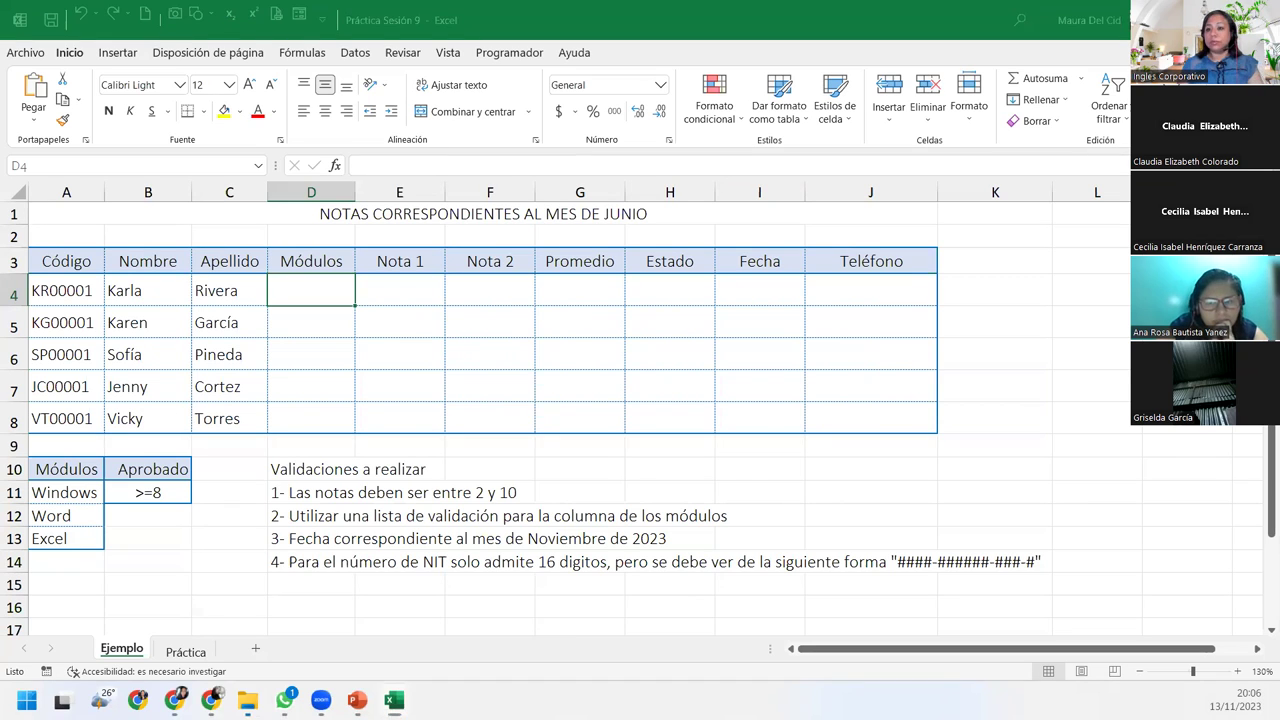
{"action": "left_click", "coordinate": [948, 6]}
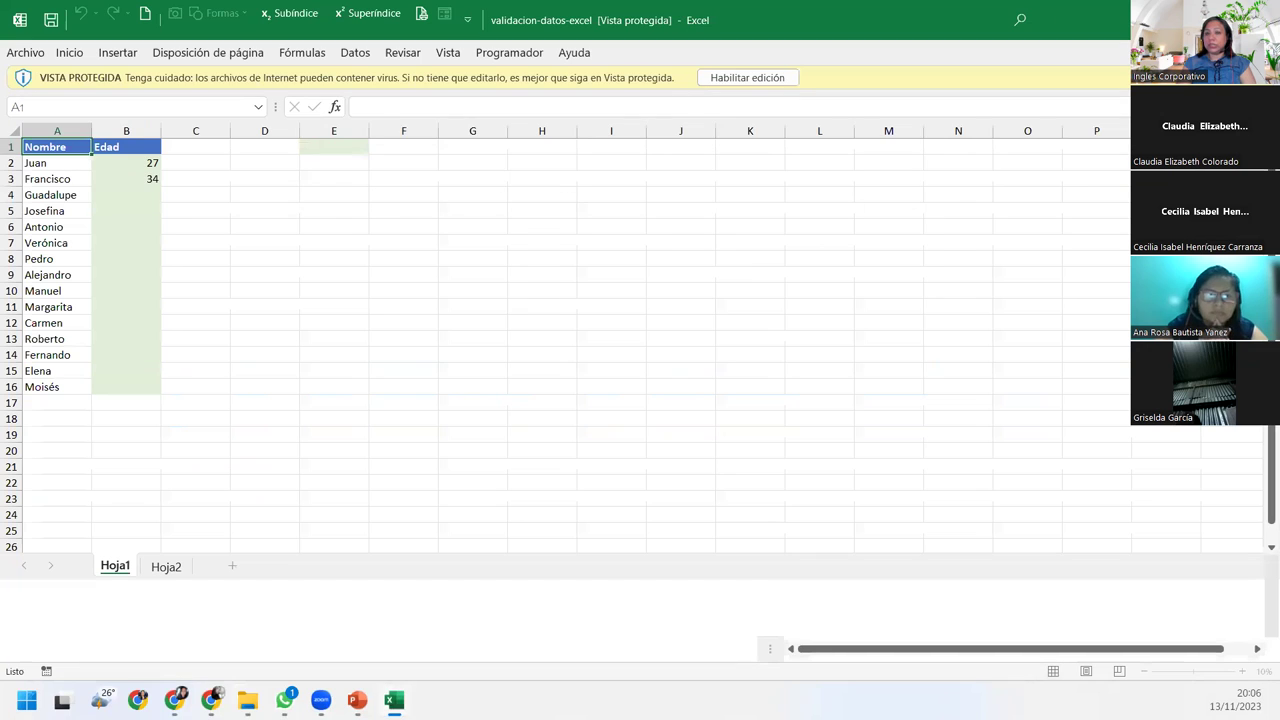
Switch back to the Práctica Sesión 9 workbook's Ejemplo sheet.
{"action": "key", "text": "alt+Tab"}
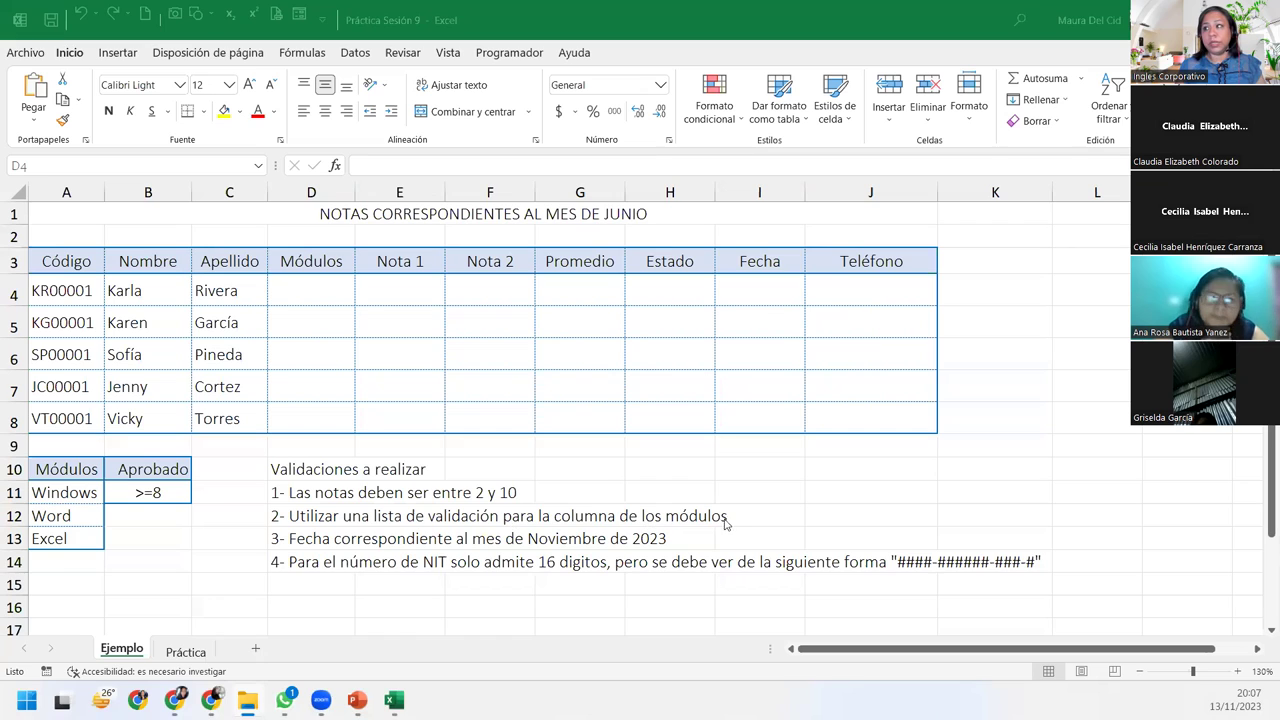
Select the Módulos cells D4:D8 and show the Datos tab tools.
{"action": "left_click", "coordinate": [323, 295]}
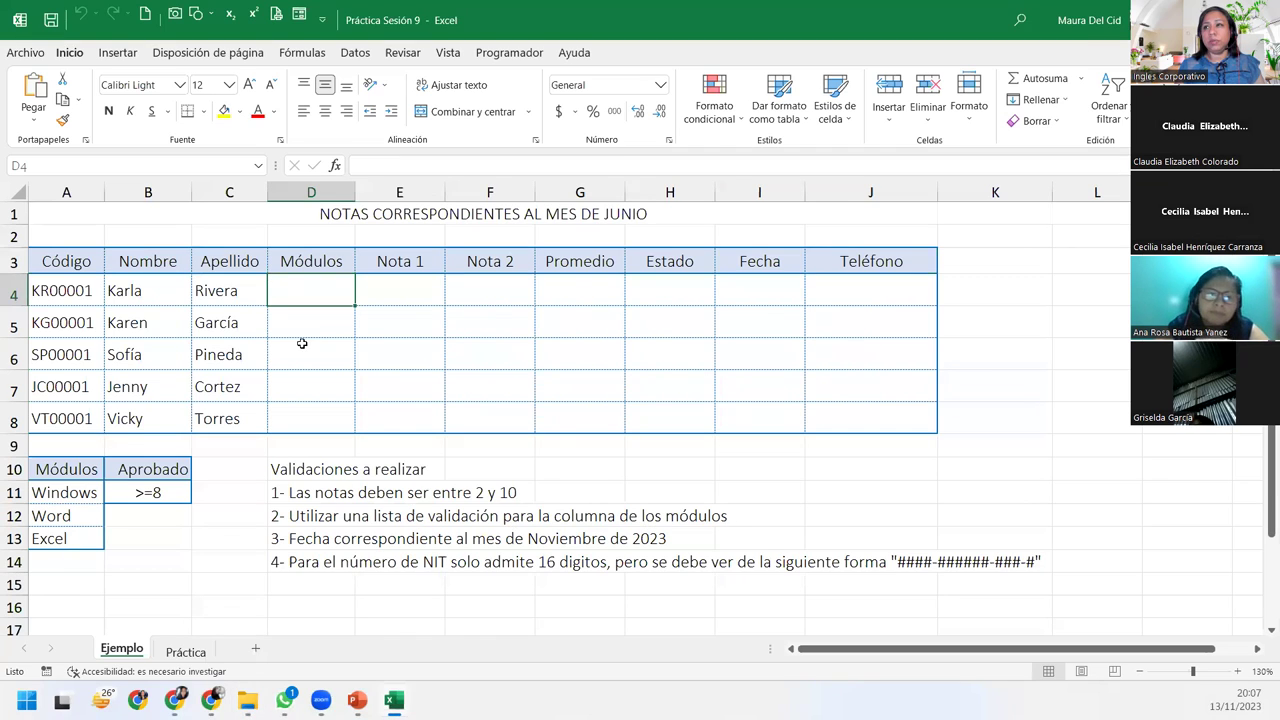
{"action": "left_click_drag", "start_coordinate": [294, 280], "coordinate": [320, 409]}
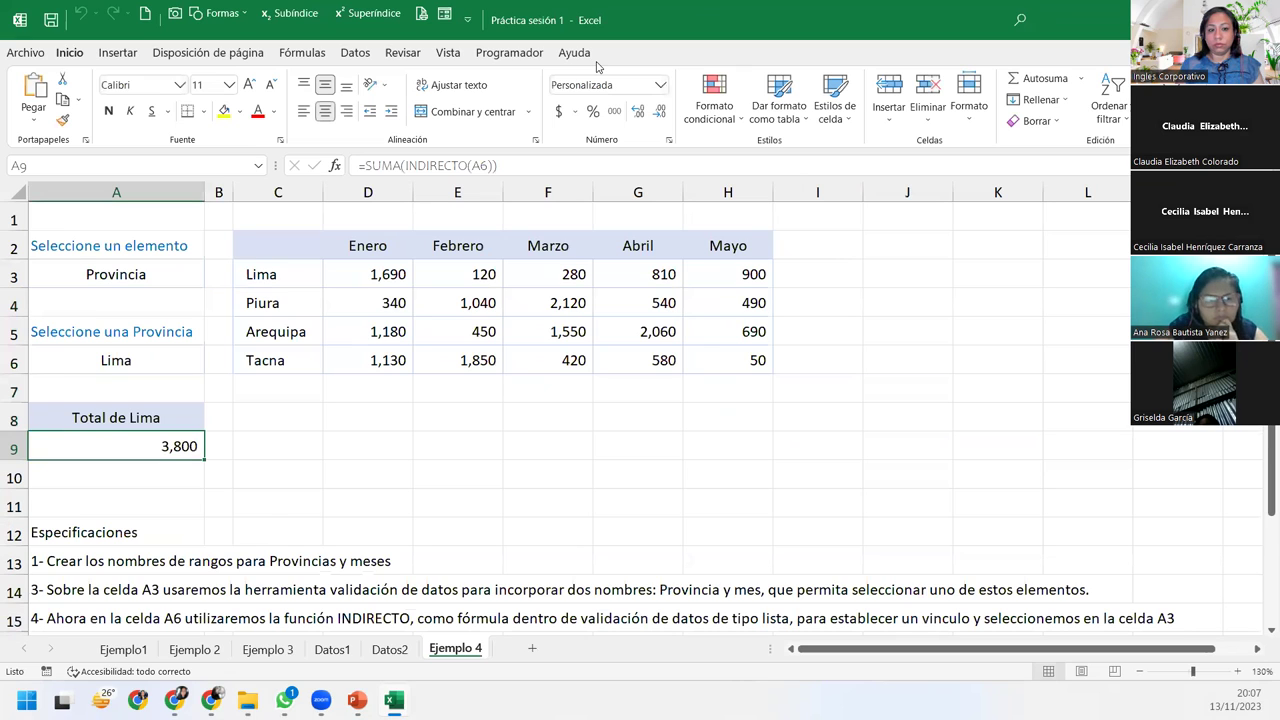
{"action": "key", "text": "alt+Tab"}
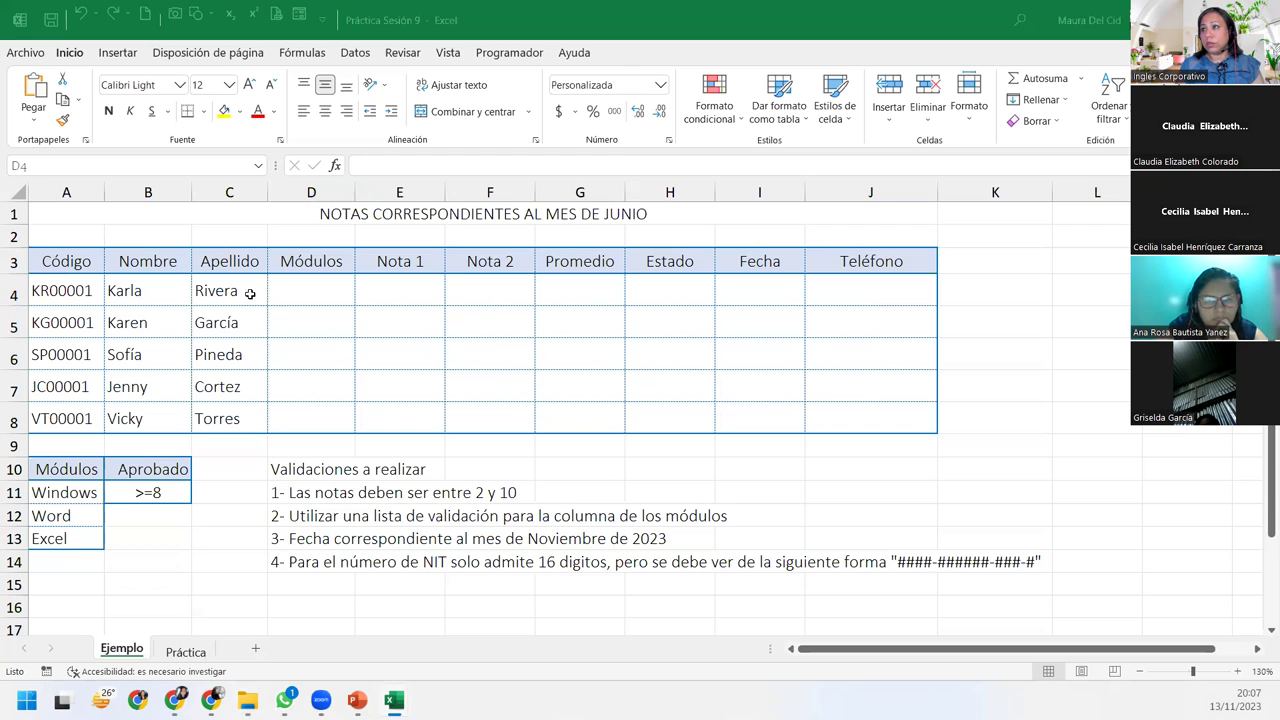
{"action": "left_click_drag", "start_coordinate": [311, 290], "coordinate": [311, 418]}
{"action": "left_click", "coordinate": [345, 54]}
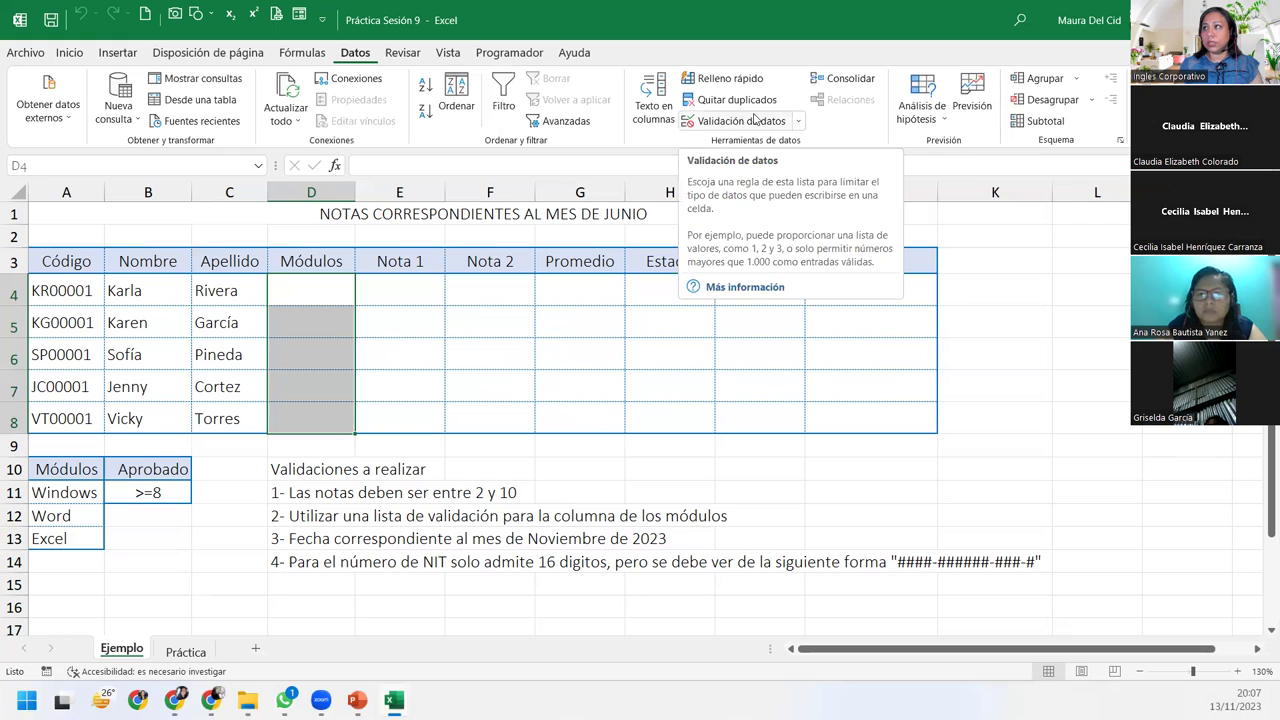
Restrict D4:D8 to a List validation sourced from =$A$11:$A$13 (Windows, Word, Excel).
{"action": "left_click", "coordinate": [755, 120]}
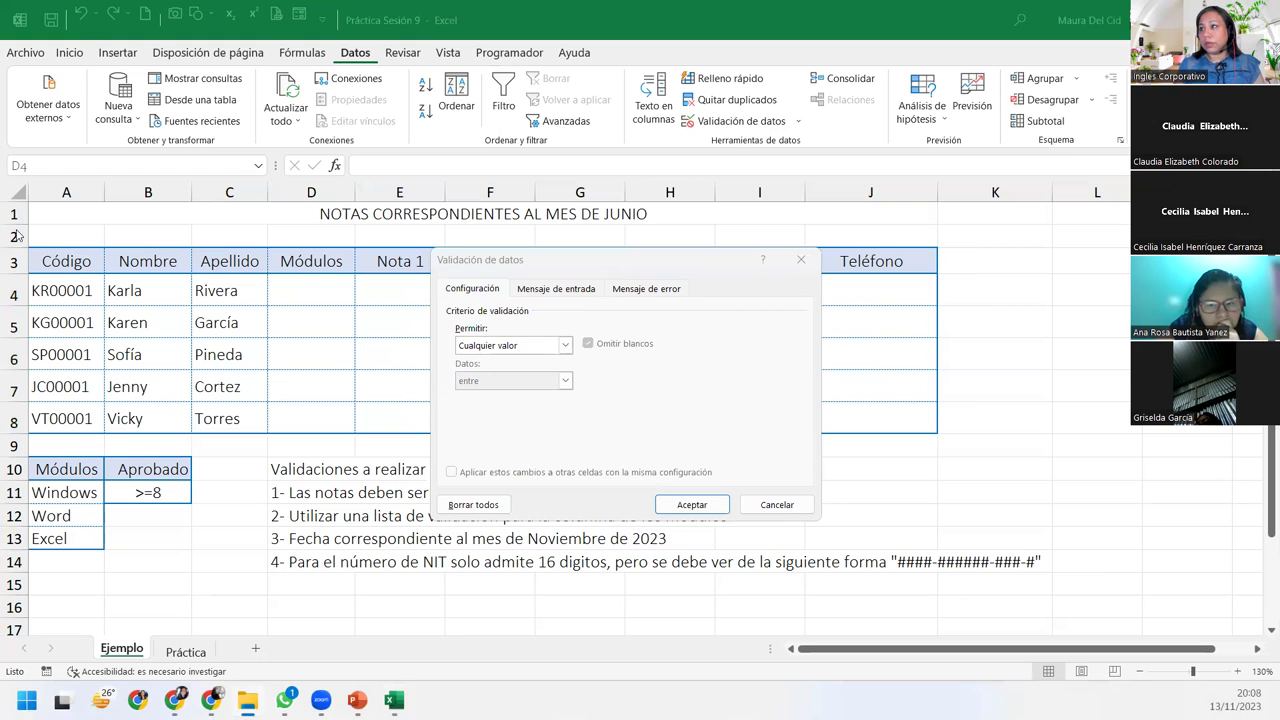
{"action": "left_click", "coordinate": [566, 345]}
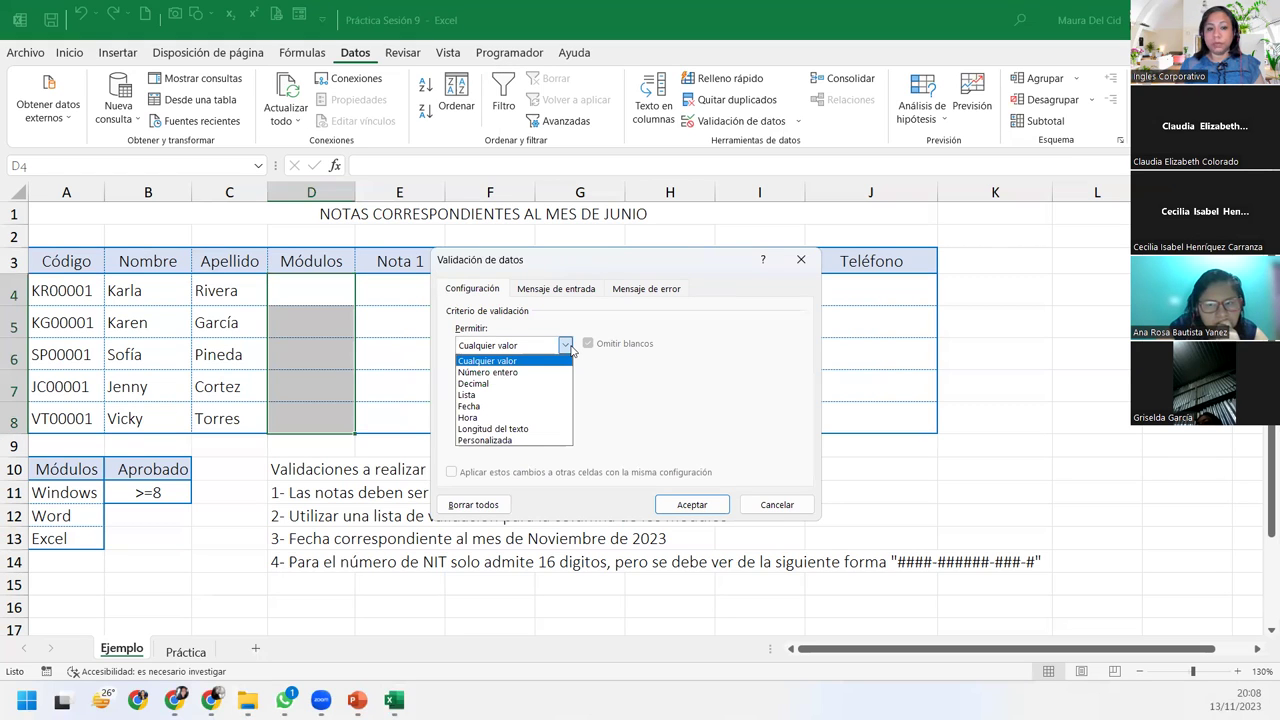
{"action": "left_click", "coordinate": [487, 395]}
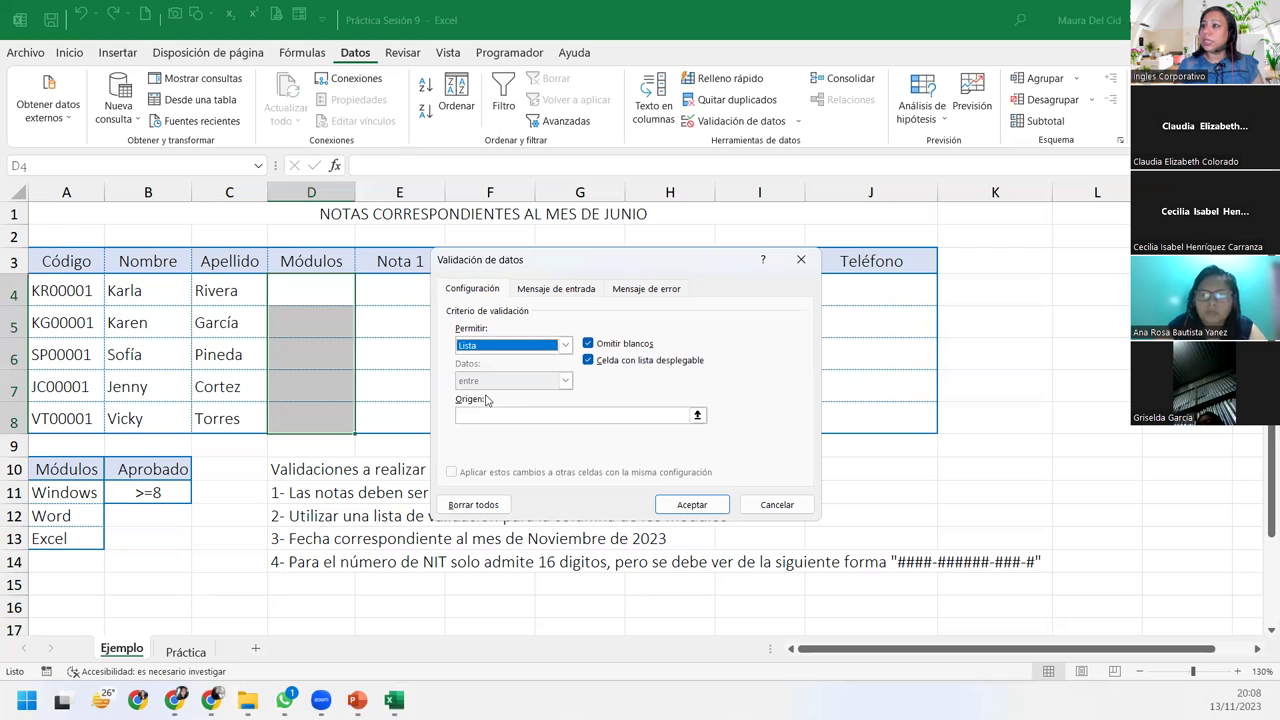
{"action": "left_click", "coordinate": [488, 415]}
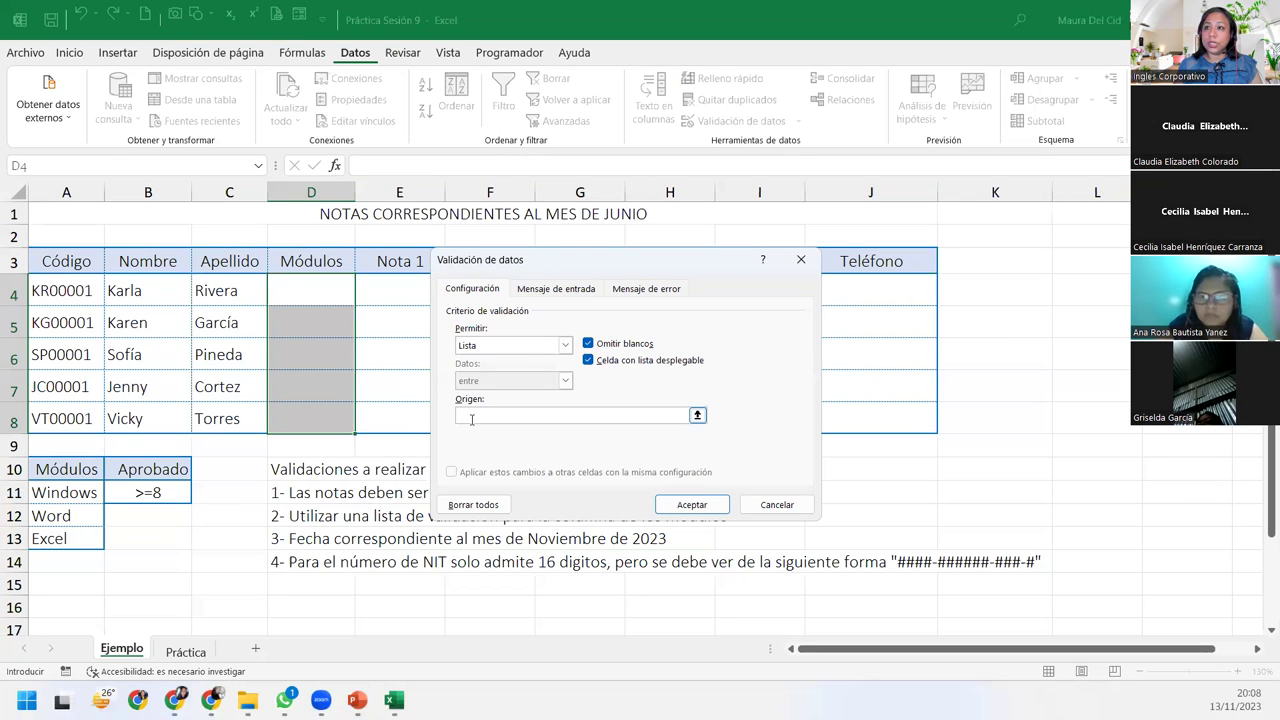
{"action": "left_click_drag", "start_coordinate": [85, 493], "coordinate": [86, 533]}
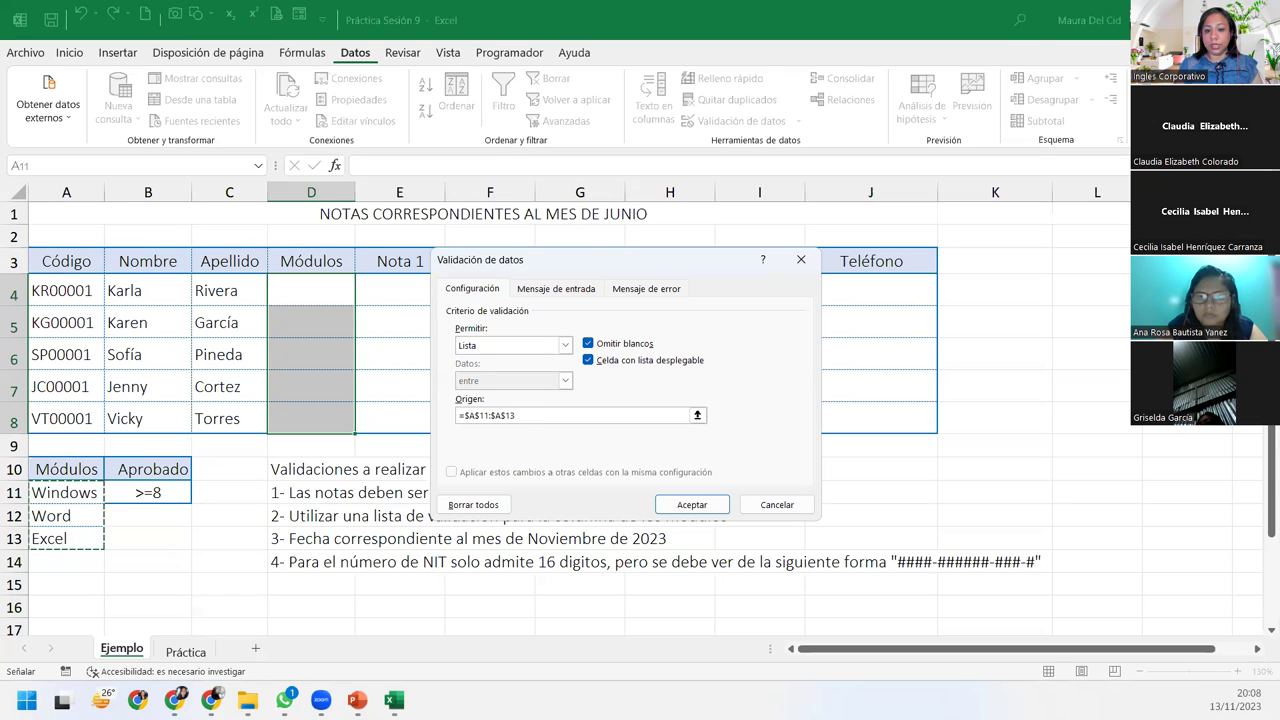
{"action": "key", "text": "Return"}
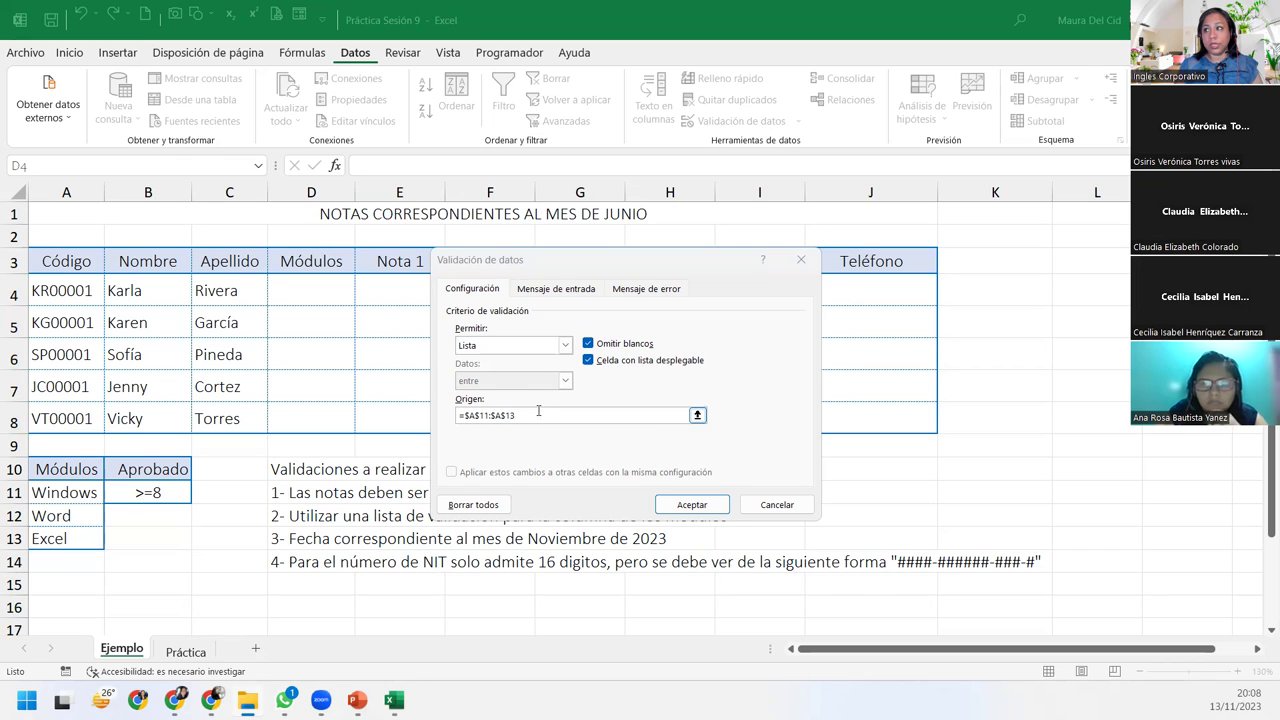
{"action": "left_click", "coordinate": [549, 293]}
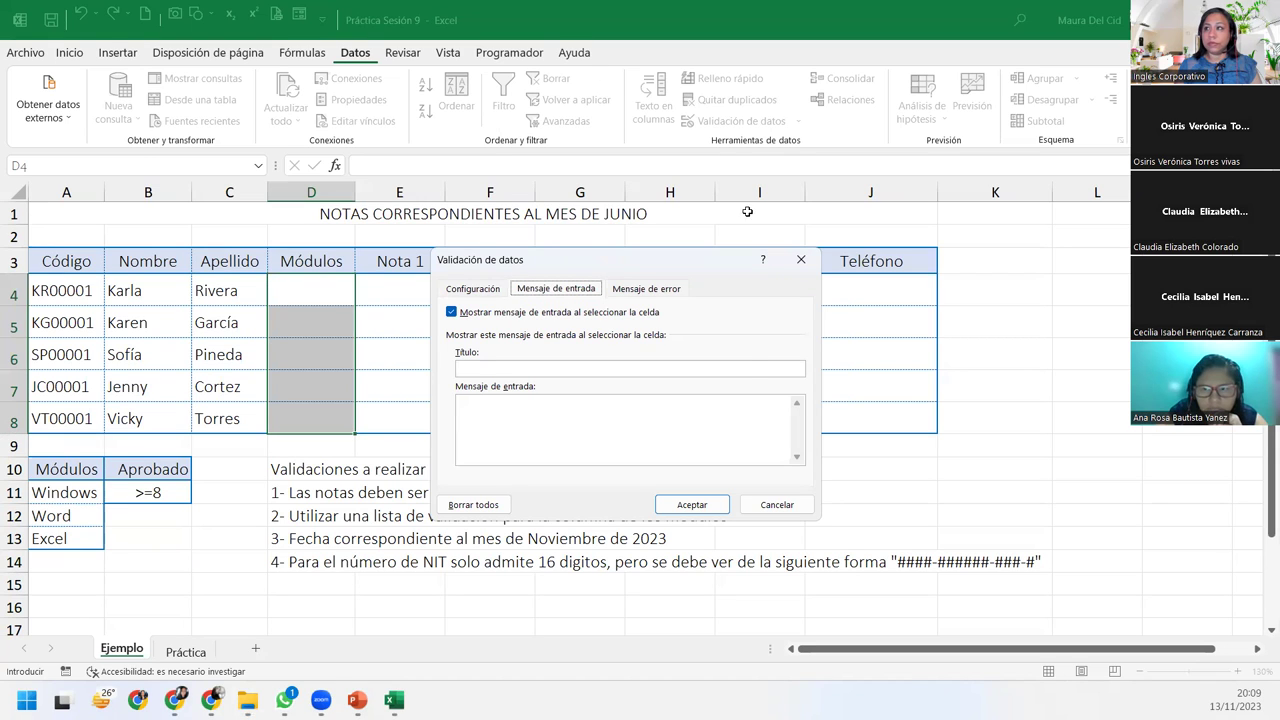
Enter the input message 'Seleccione un módulo de la lista' for the Módulos cells.
{"action": "left_click", "coordinate": [506, 367]}
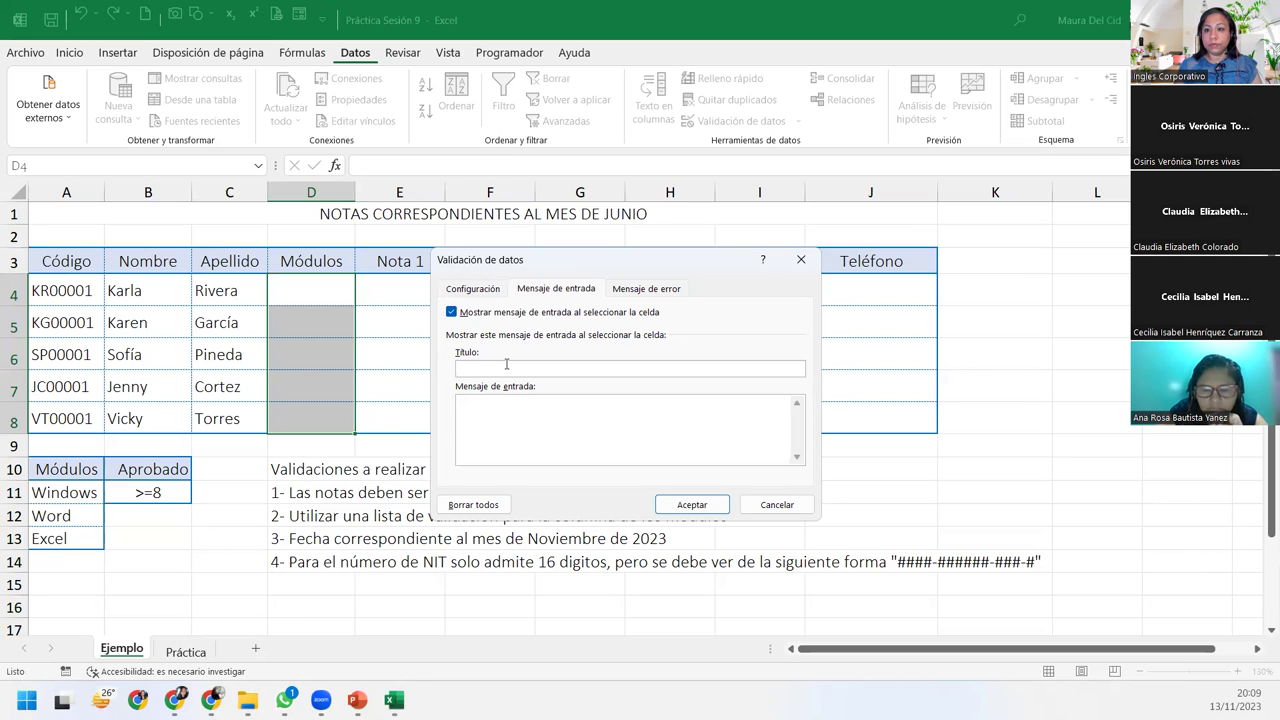
{"action": "left_click", "coordinate": [498, 452]}
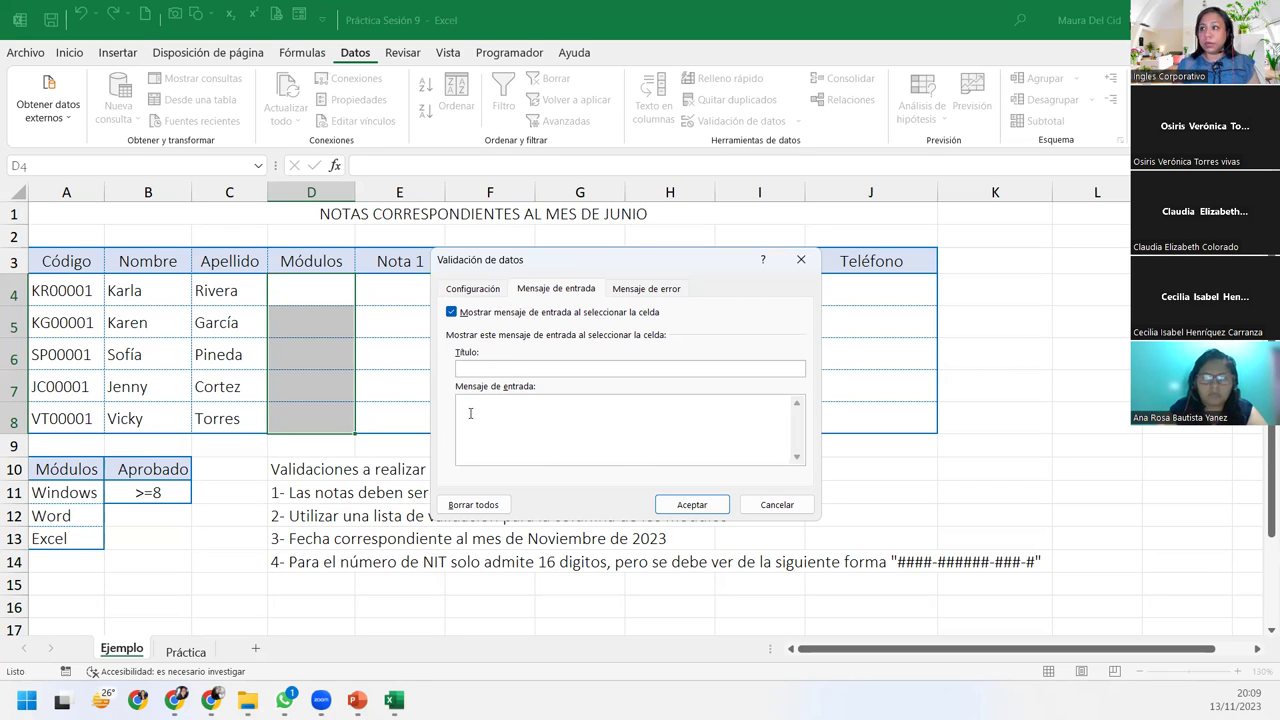
{"action": "type", "text": "s"}
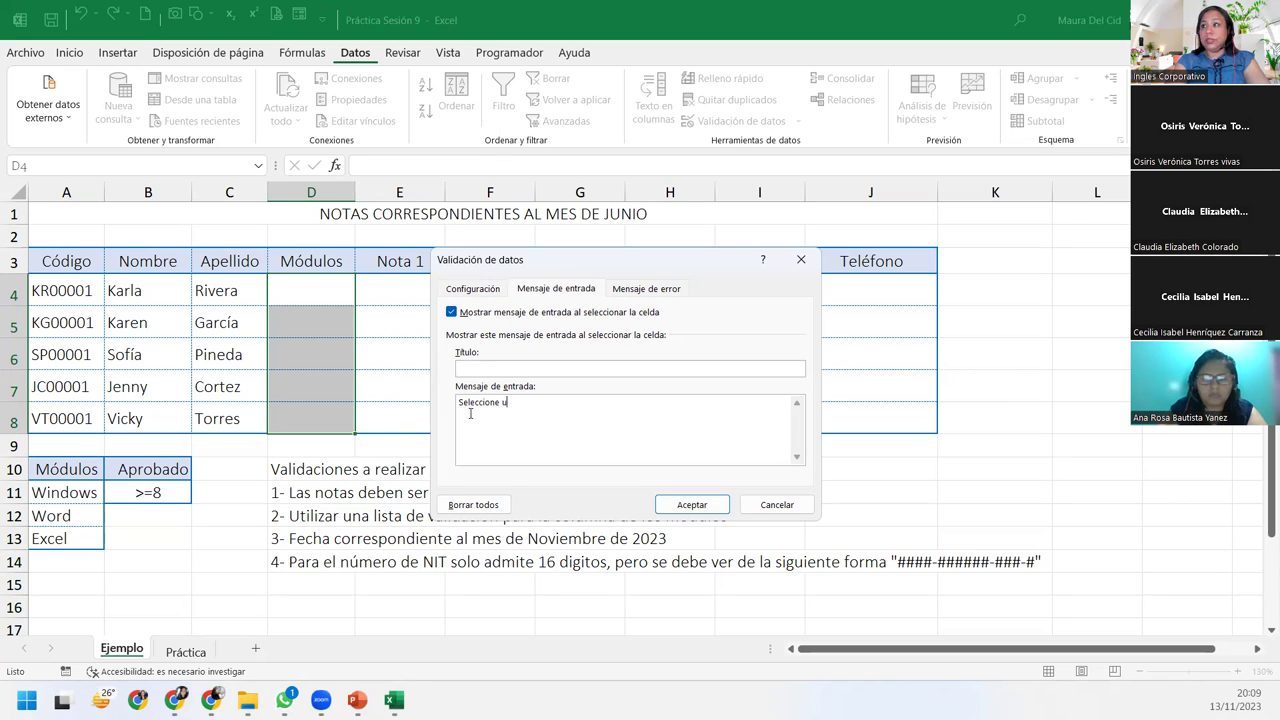
{"action": "type", "text": "ódu"}
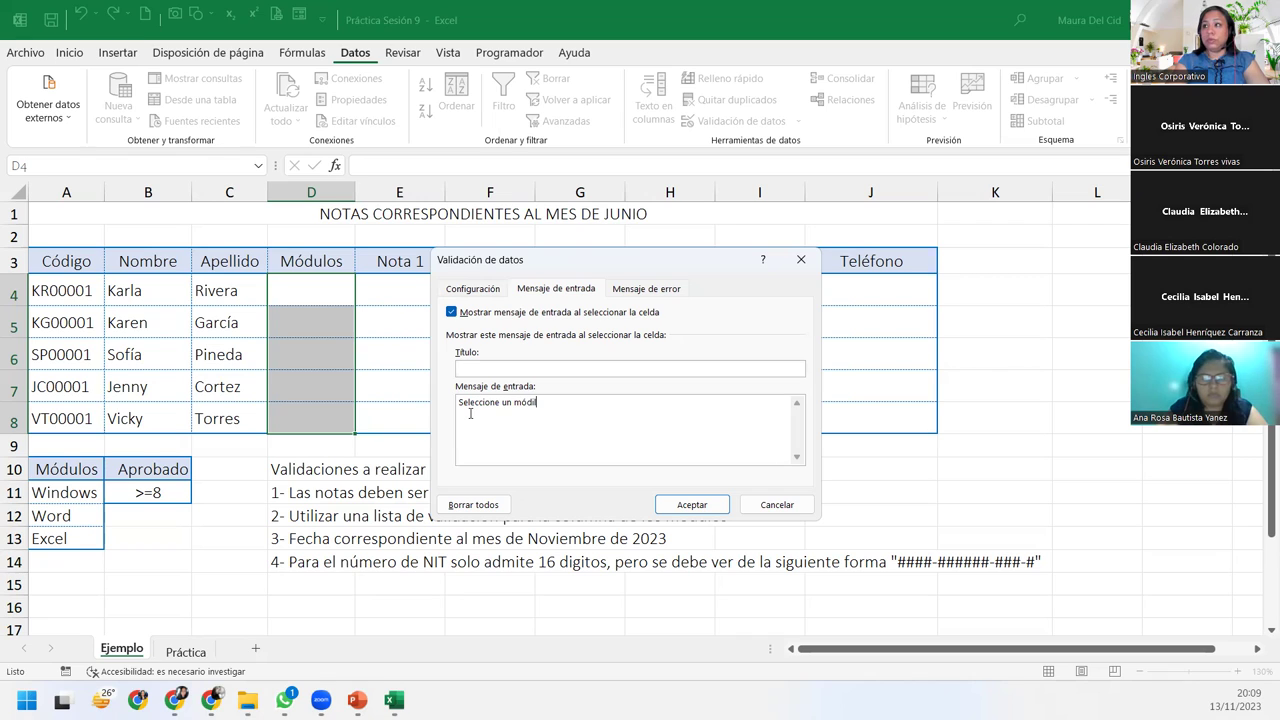
{"action": "type", "text": "lo de "}
{"action": "type", "text": "lista"}
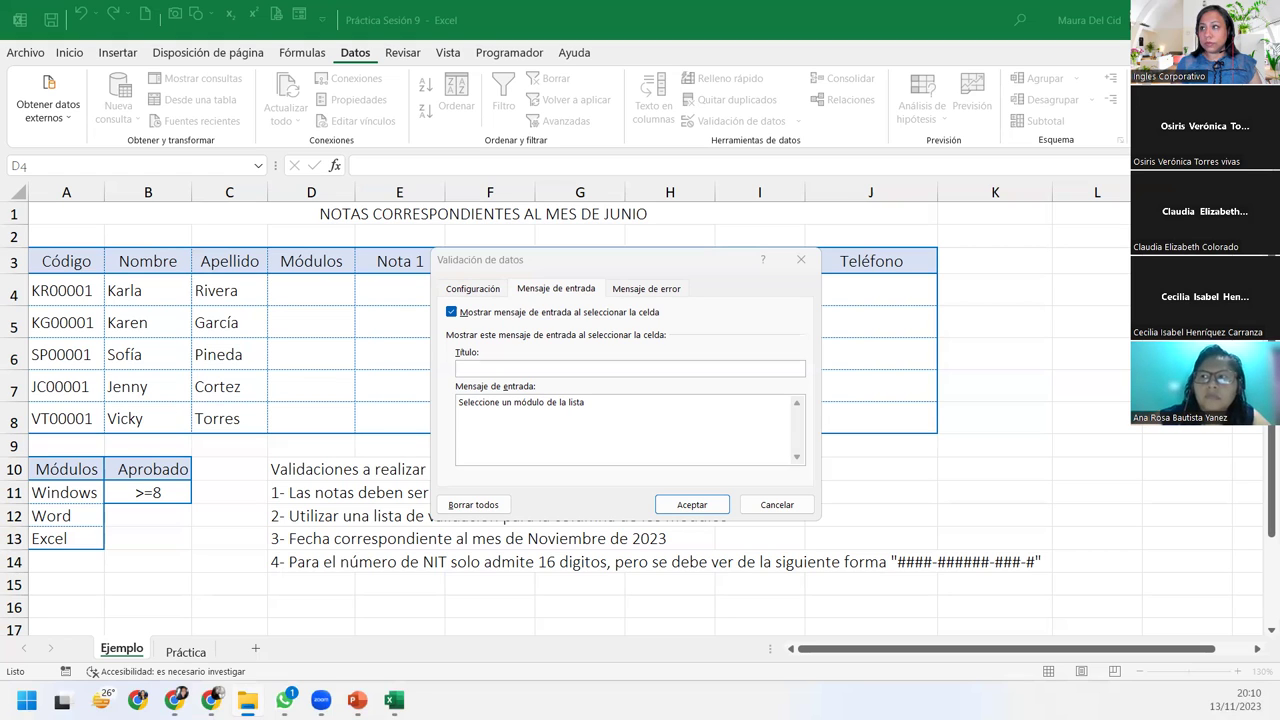
{"action": "left_click", "coordinate": [472, 288]}
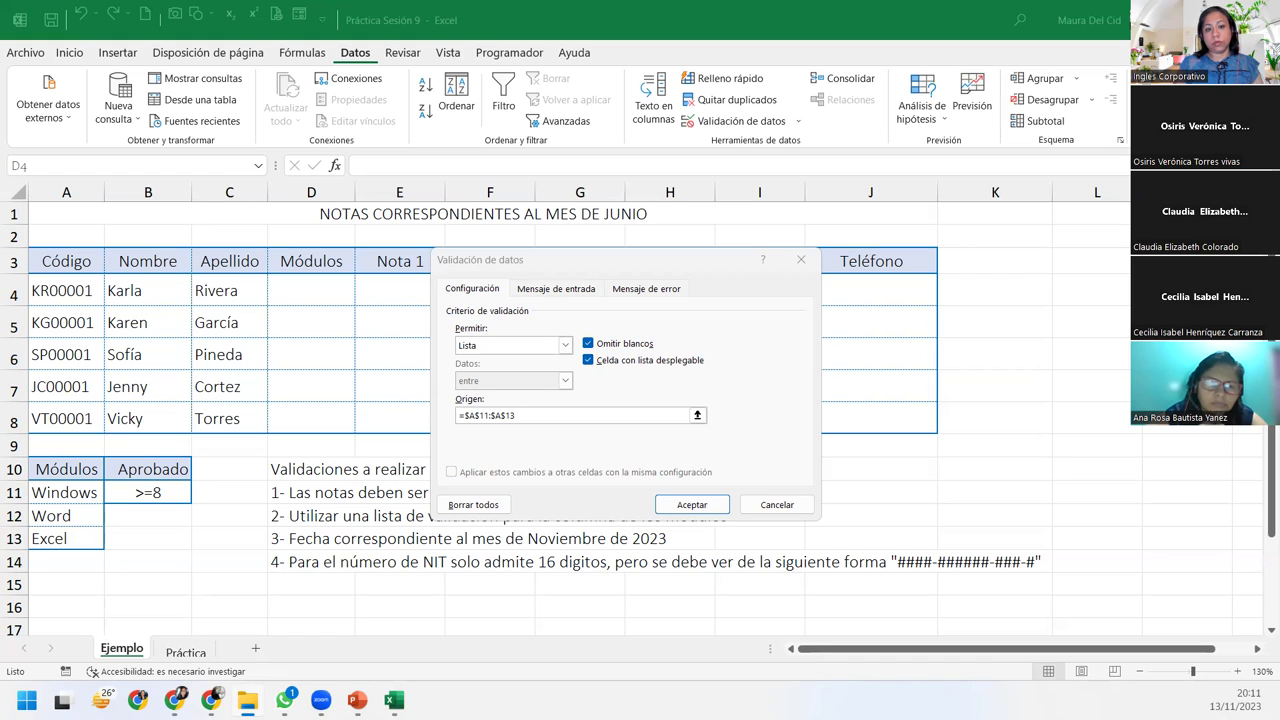
{"action": "left_click", "coordinate": [547, 428]}
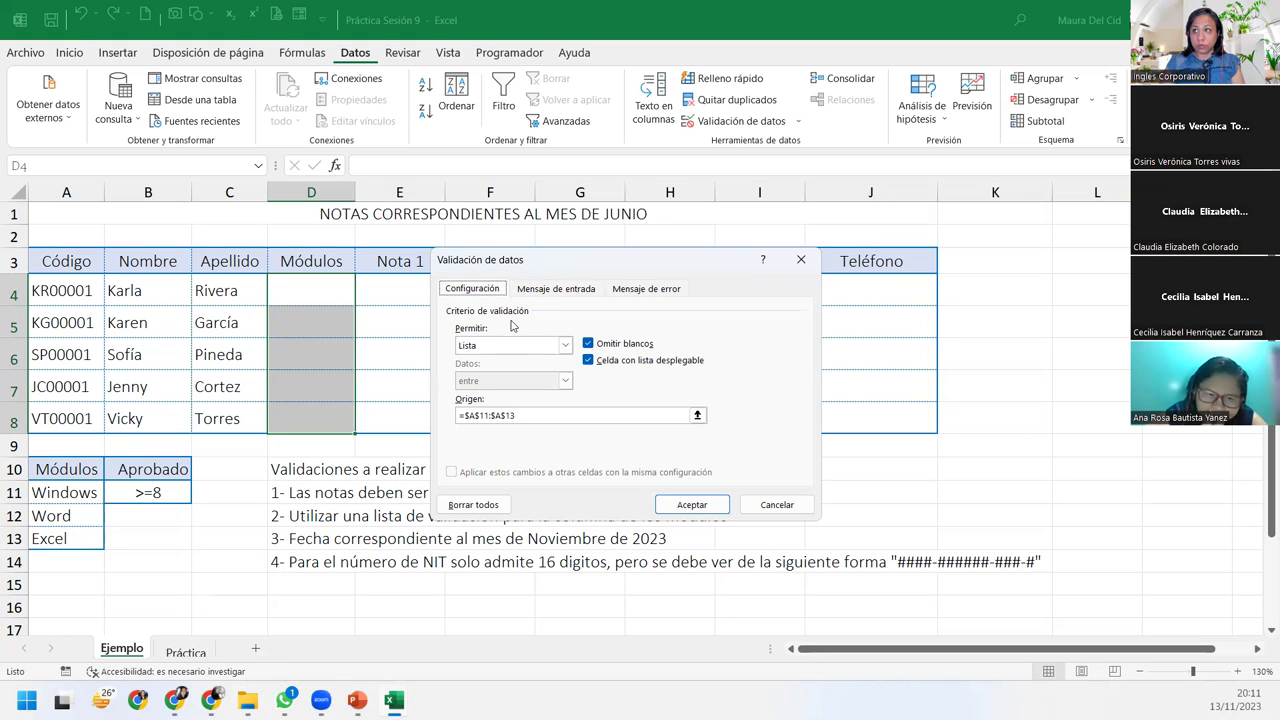
{"action": "left_click", "coordinate": [547, 413]}
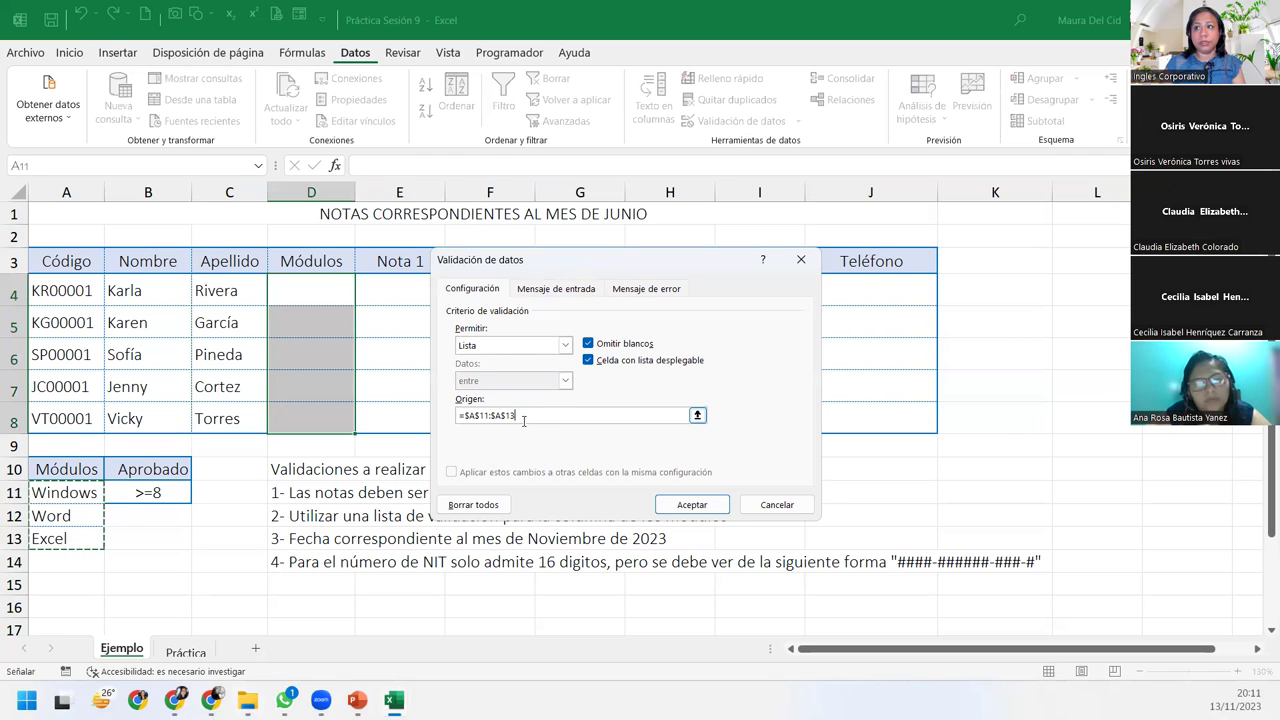
{"action": "left_click", "coordinate": [523, 419]}
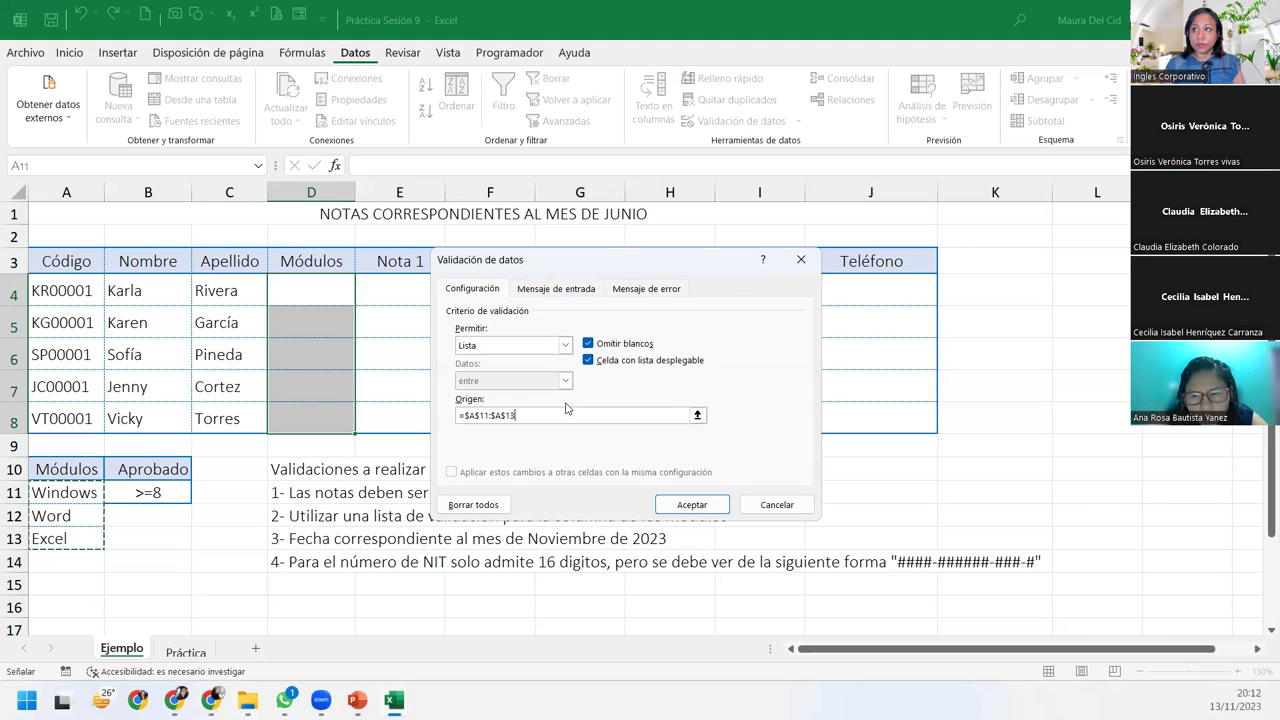
{"action": "left_click", "coordinate": [586, 294]}
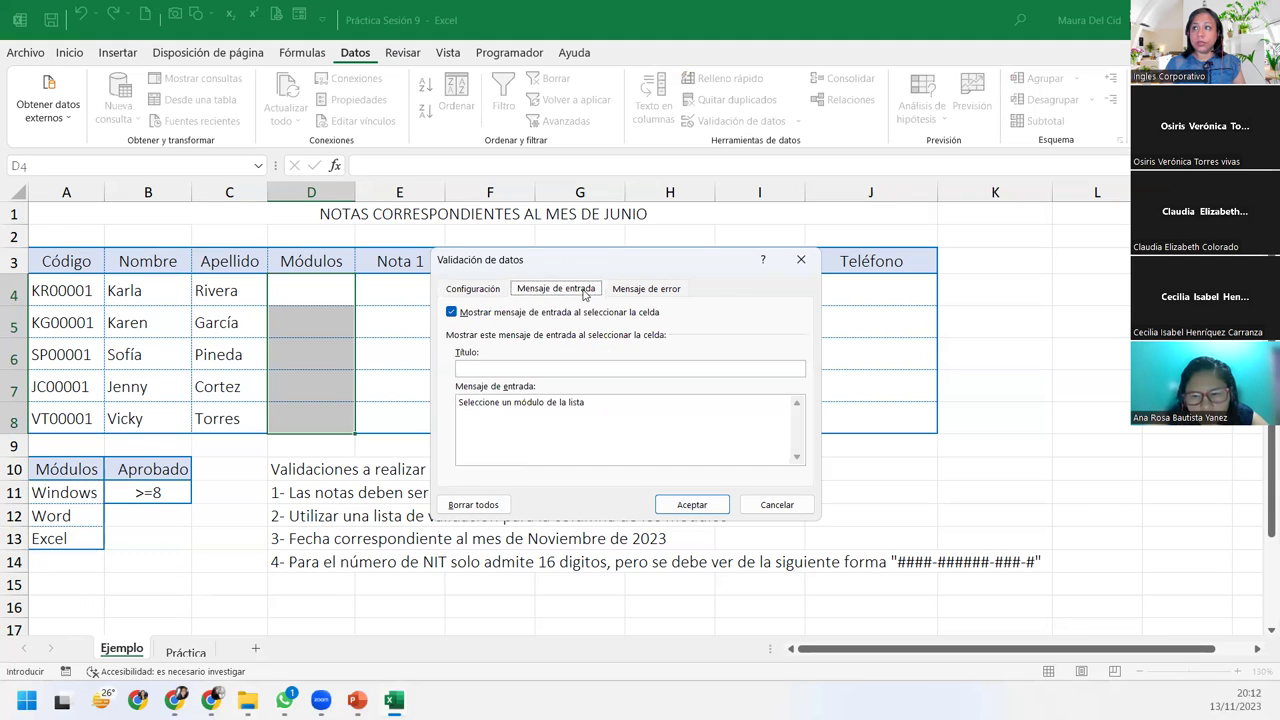
{"action": "left_click", "coordinate": [603, 402]}
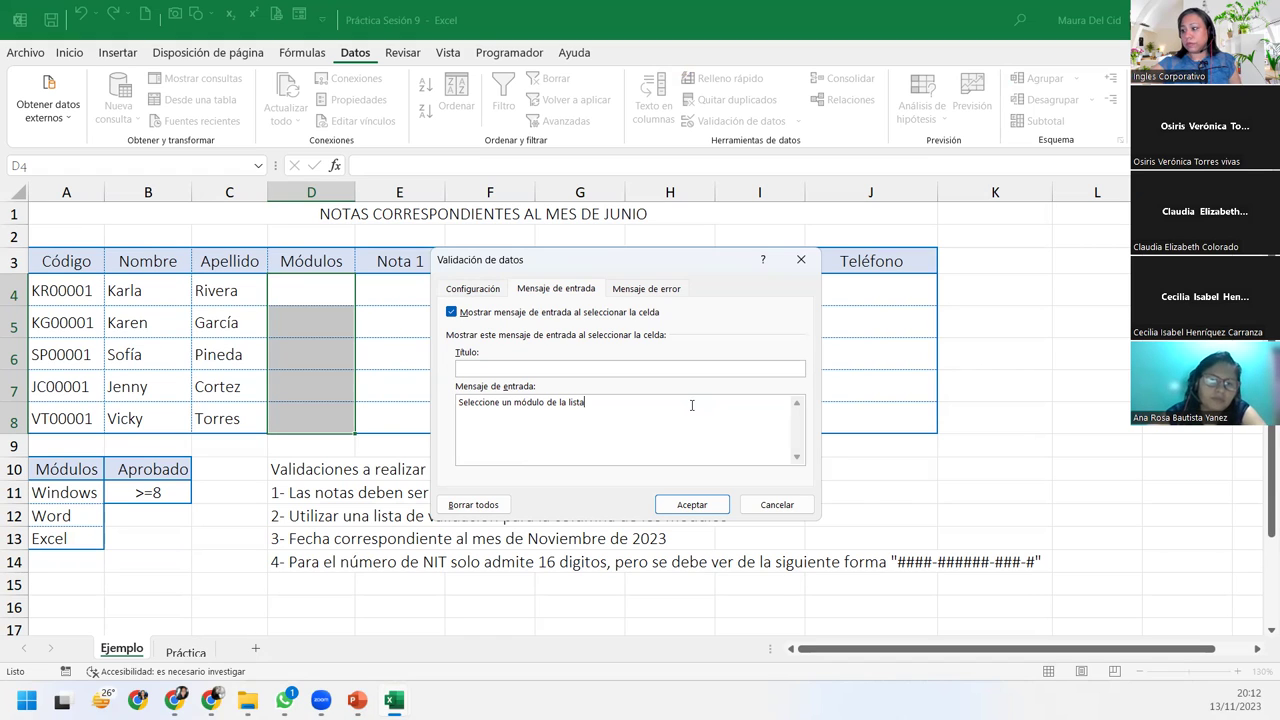
Set the Módulos error alert style to Alto, after trying Advertencia and Información.
{"action": "left_click", "coordinate": [660, 292]}
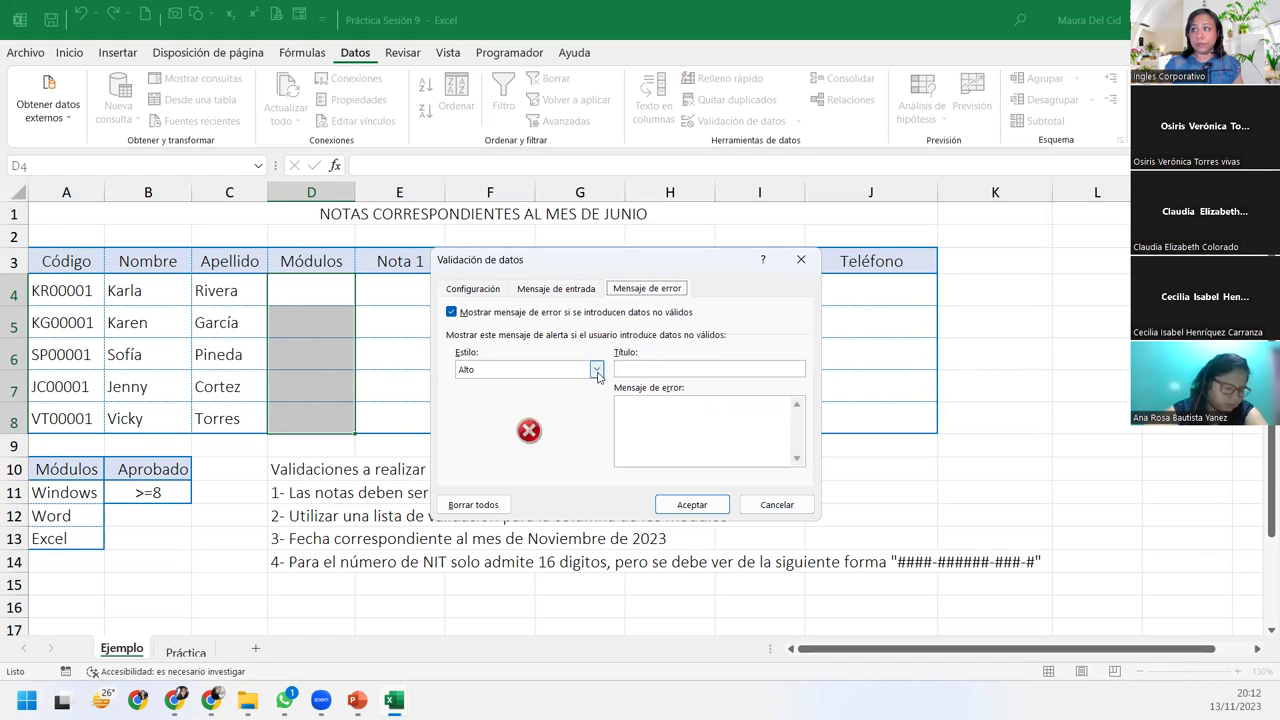
{"action": "left_click", "coordinate": [484, 372]}
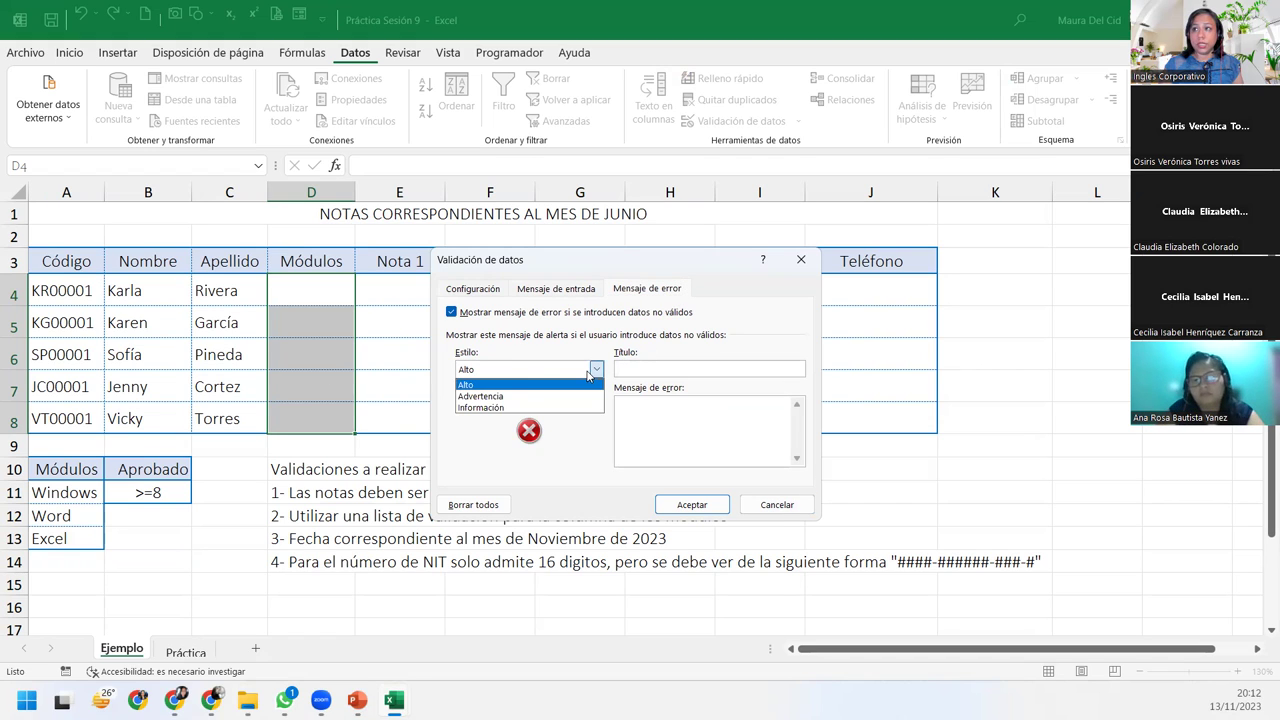
{"action": "left_click", "coordinate": [492, 396]}
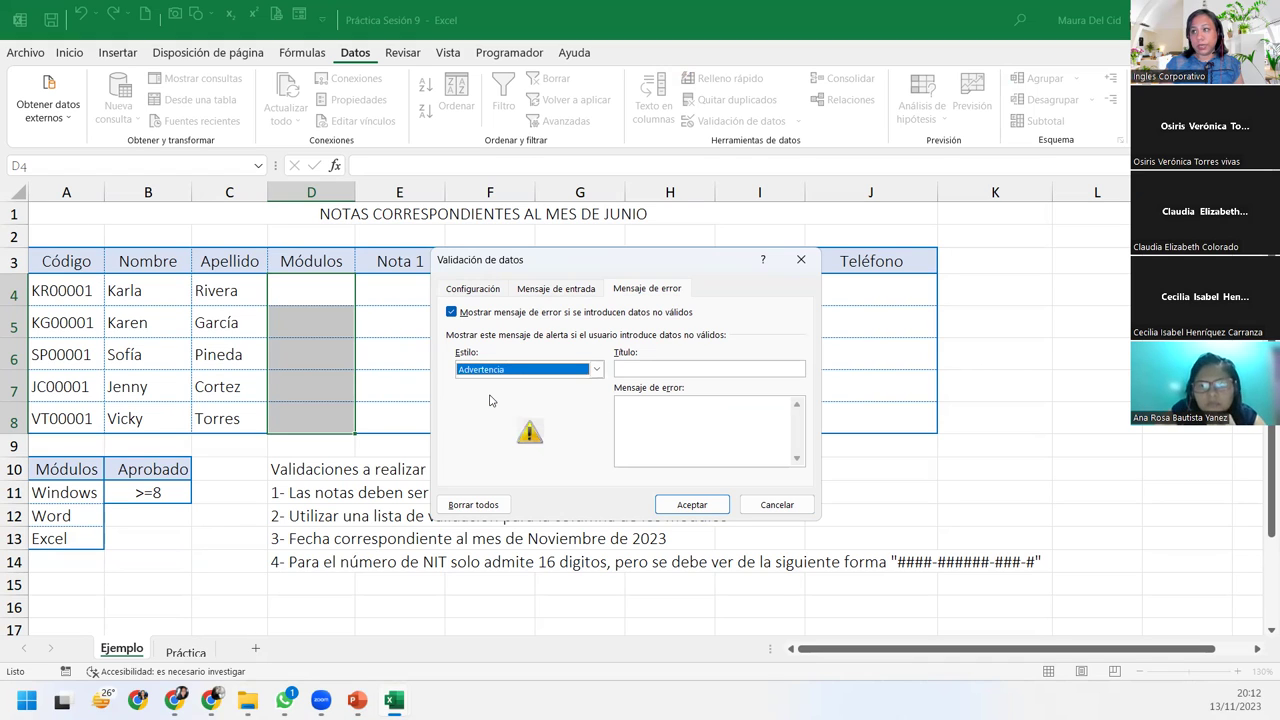
{"action": "left_click", "coordinate": [505, 372]}
{"action": "left_click", "coordinate": [502, 409]}
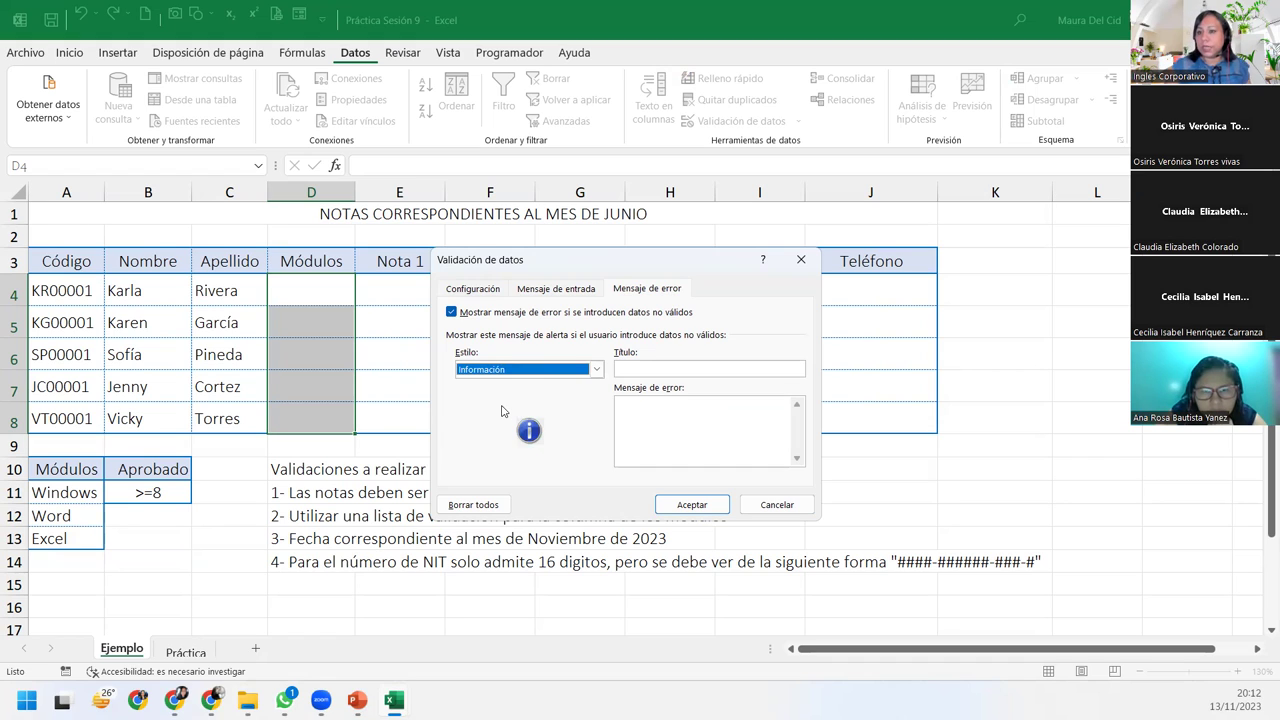
{"action": "left_click", "coordinate": [575, 370]}
{"action": "left_click", "coordinate": [531, 396]}
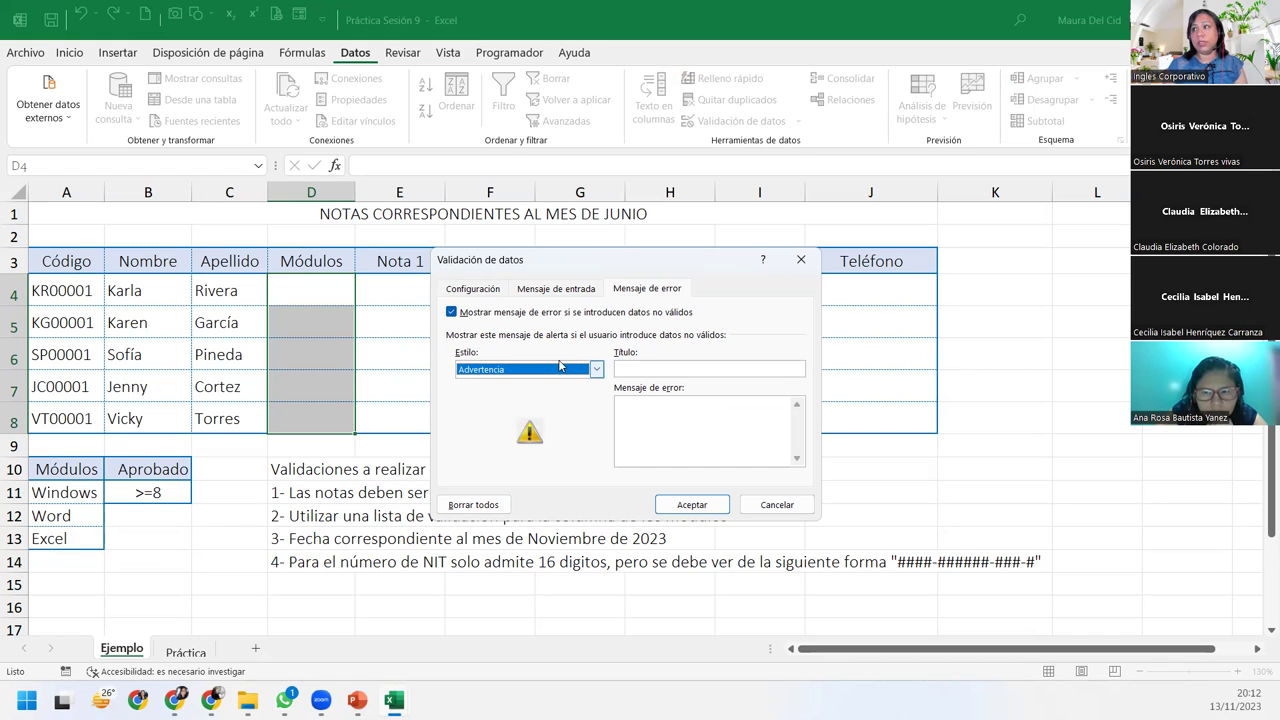
{"action": "left_click", "coordinate": [560, 367]}
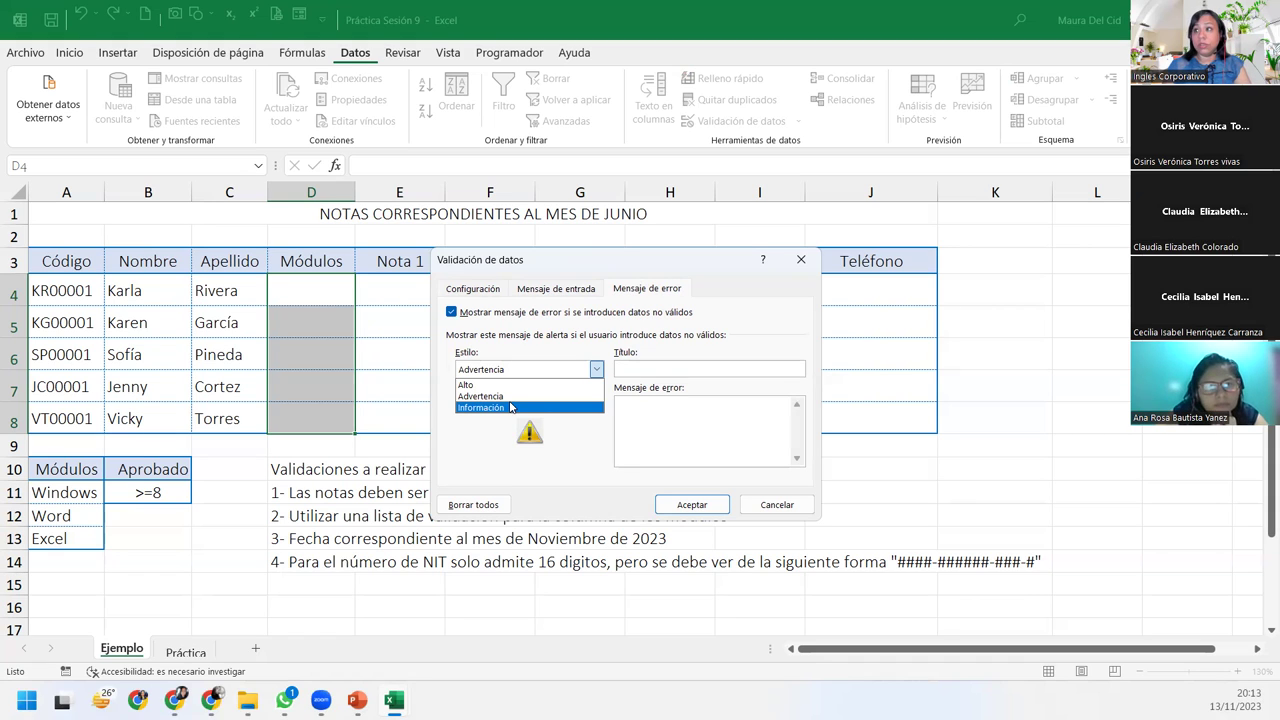
{"action": "left_click", "coordinate": [516, 388]}
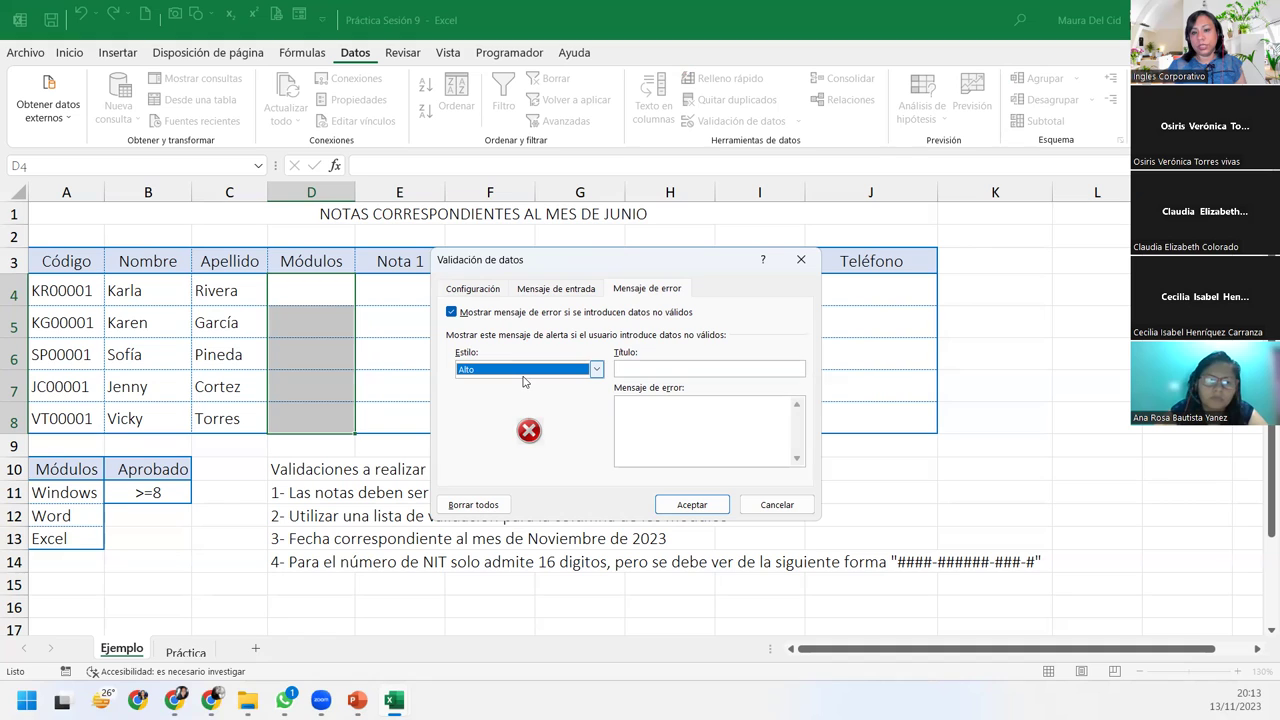
{"action": "left_click", "coordinate": [658, 368]}
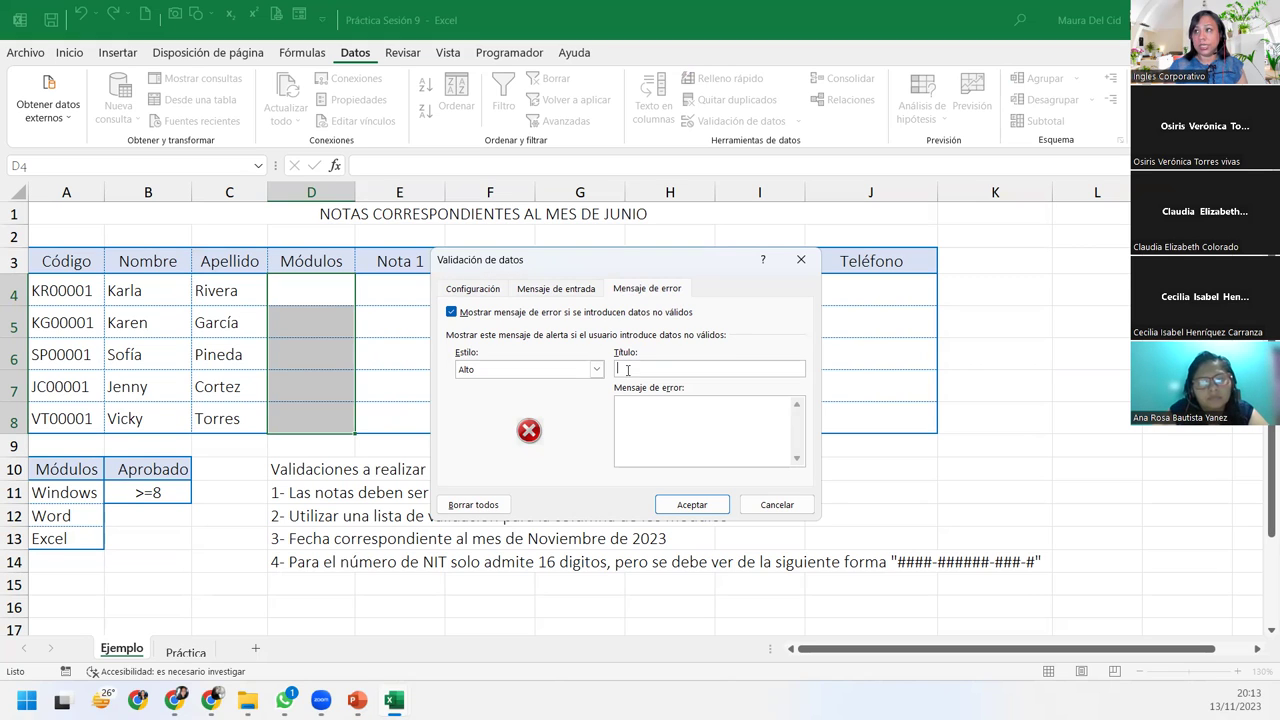
Enter error title 'Módulo Incorrecto' and message 'El módulo especificado no se encuentra en la lista validada.'.
{"action": "type", "text": "M"}
{"action": "type", "text": "dulo Incorr"}
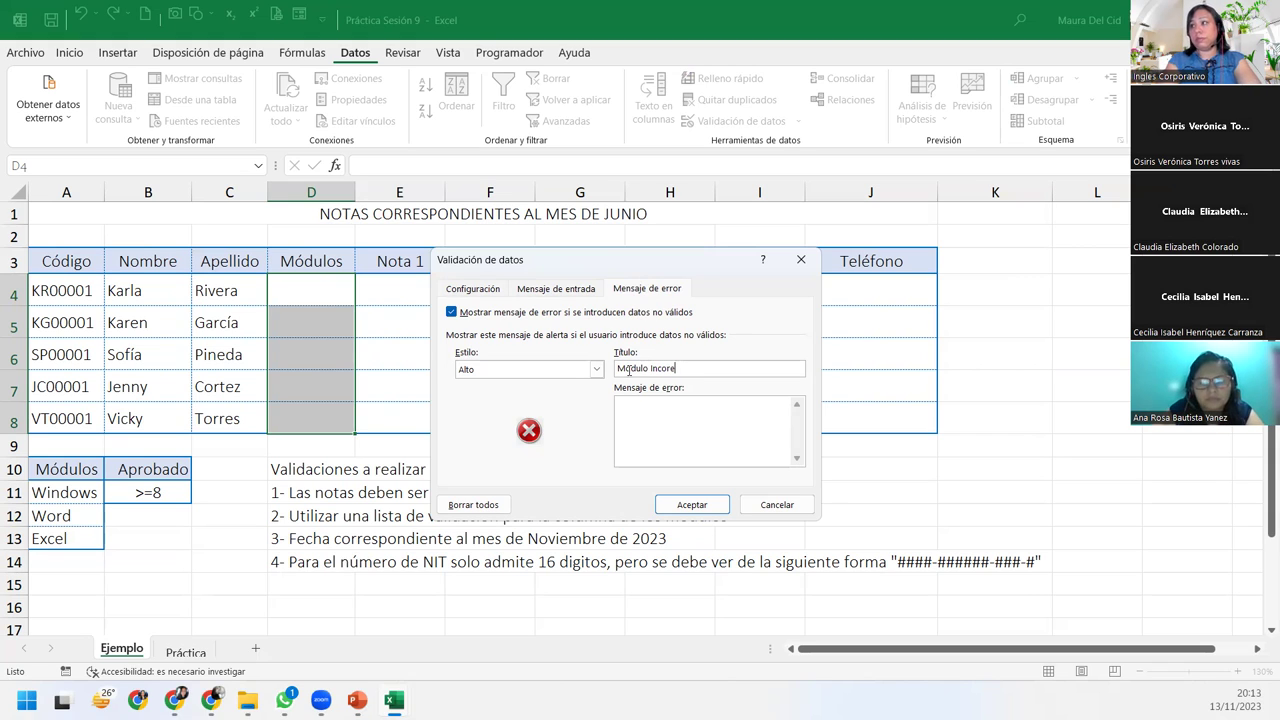
{"action": "type", "text": "cto"}
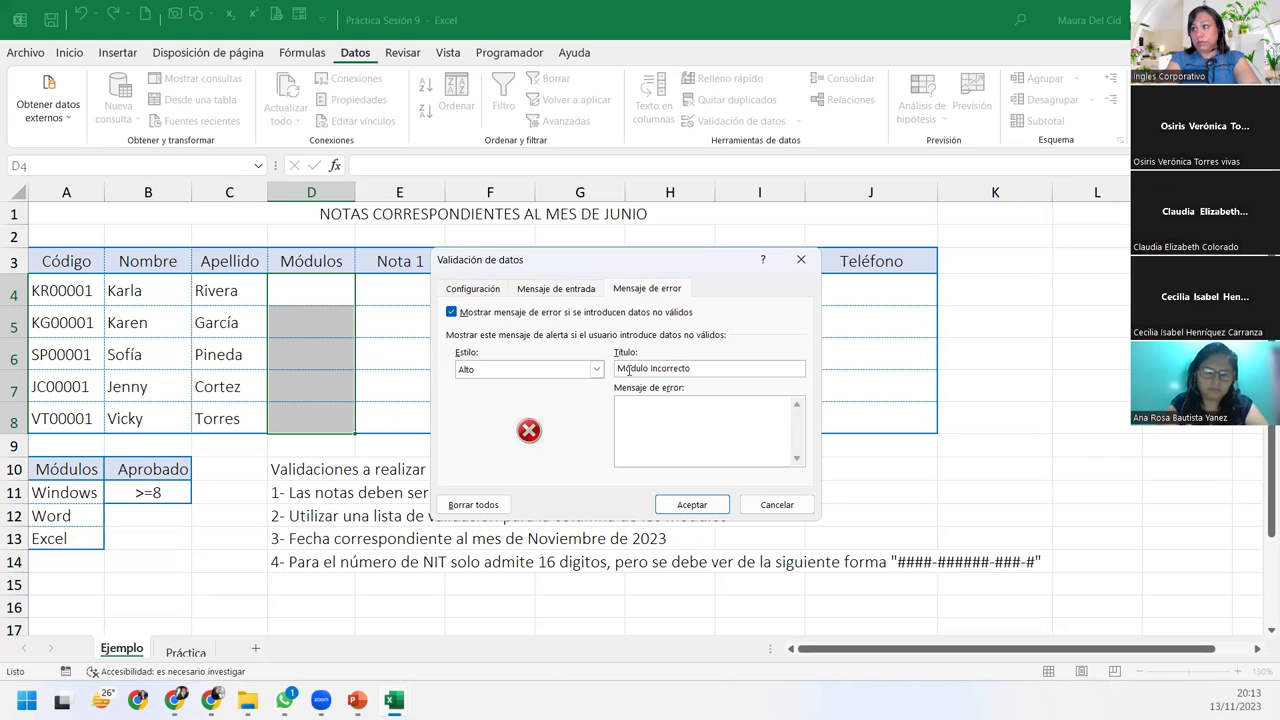
{"action": "type", "text": "El"}
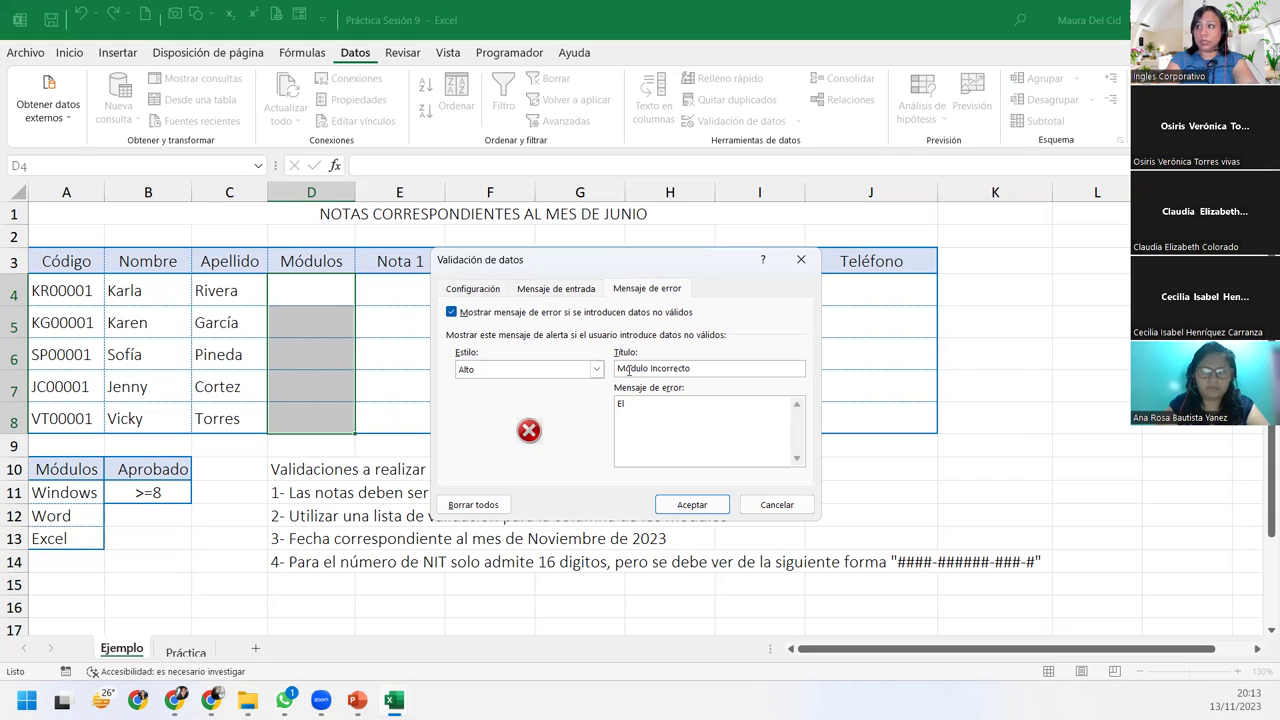
{"action": "type", "text": " módu"}
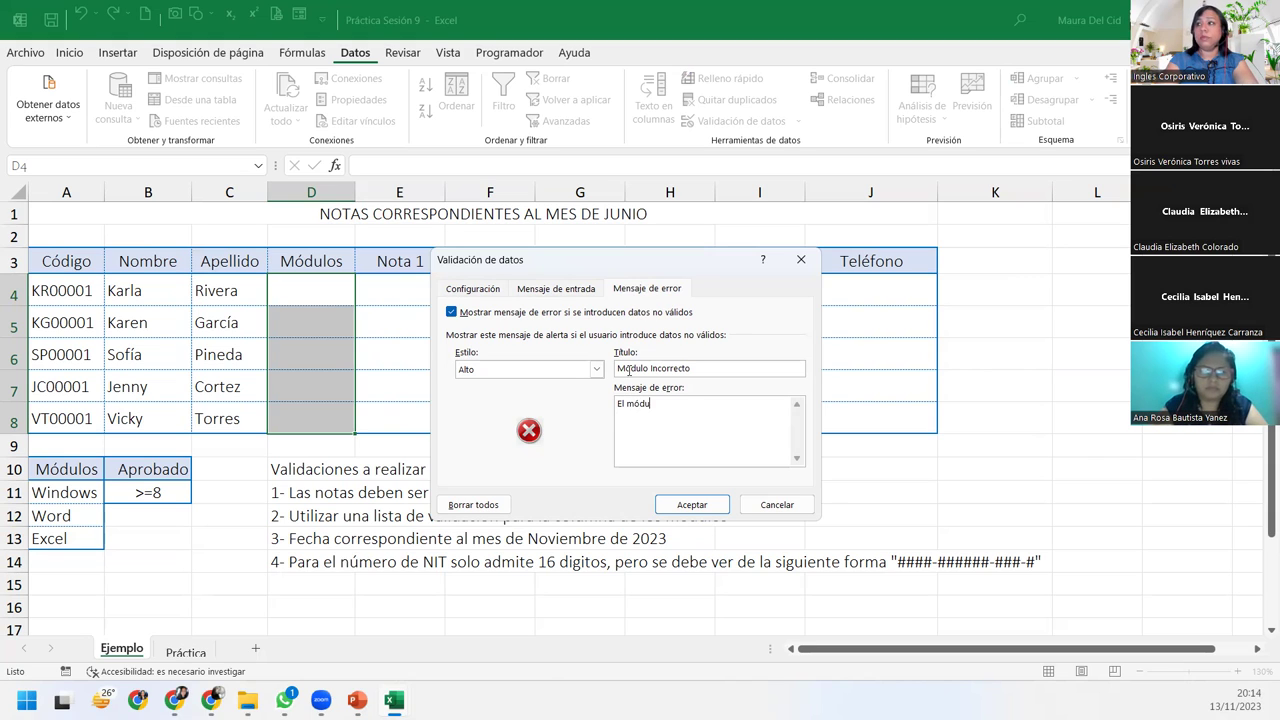
{"action": "type", "text": "spe"}
{"action": "type", "text": "icado no se encuent"}
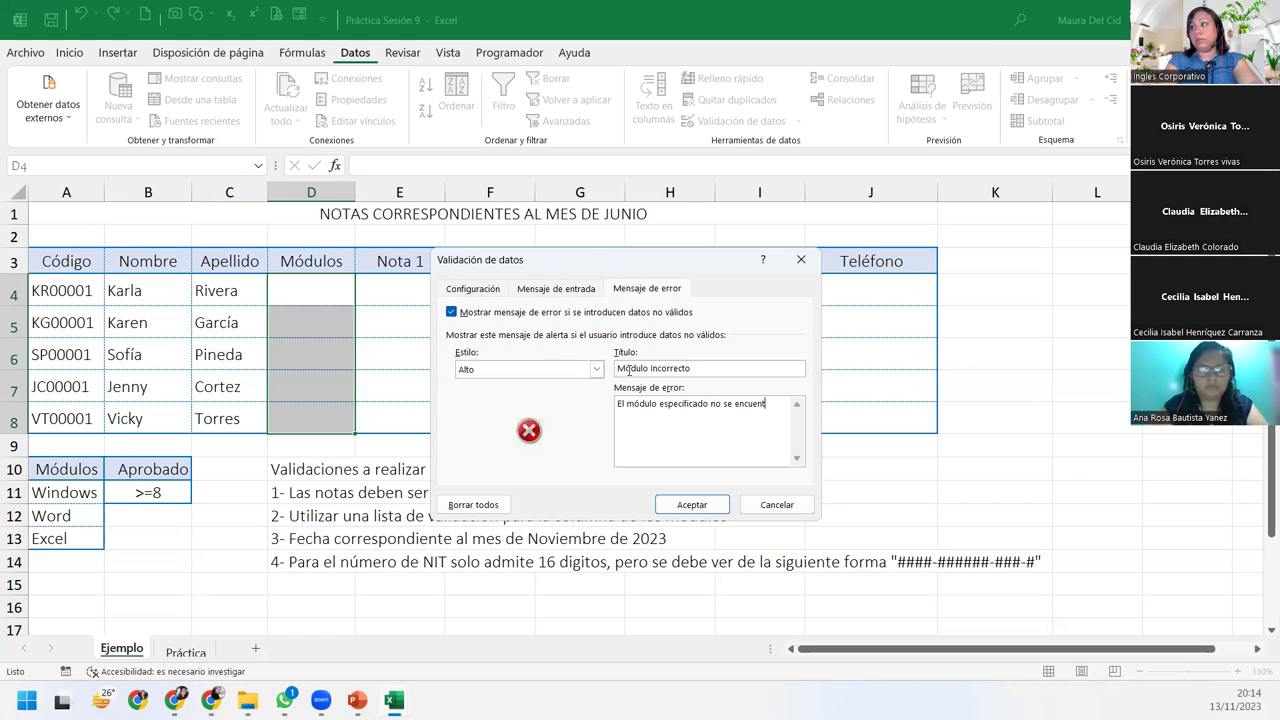
{"action": "type", "text": " lista"}
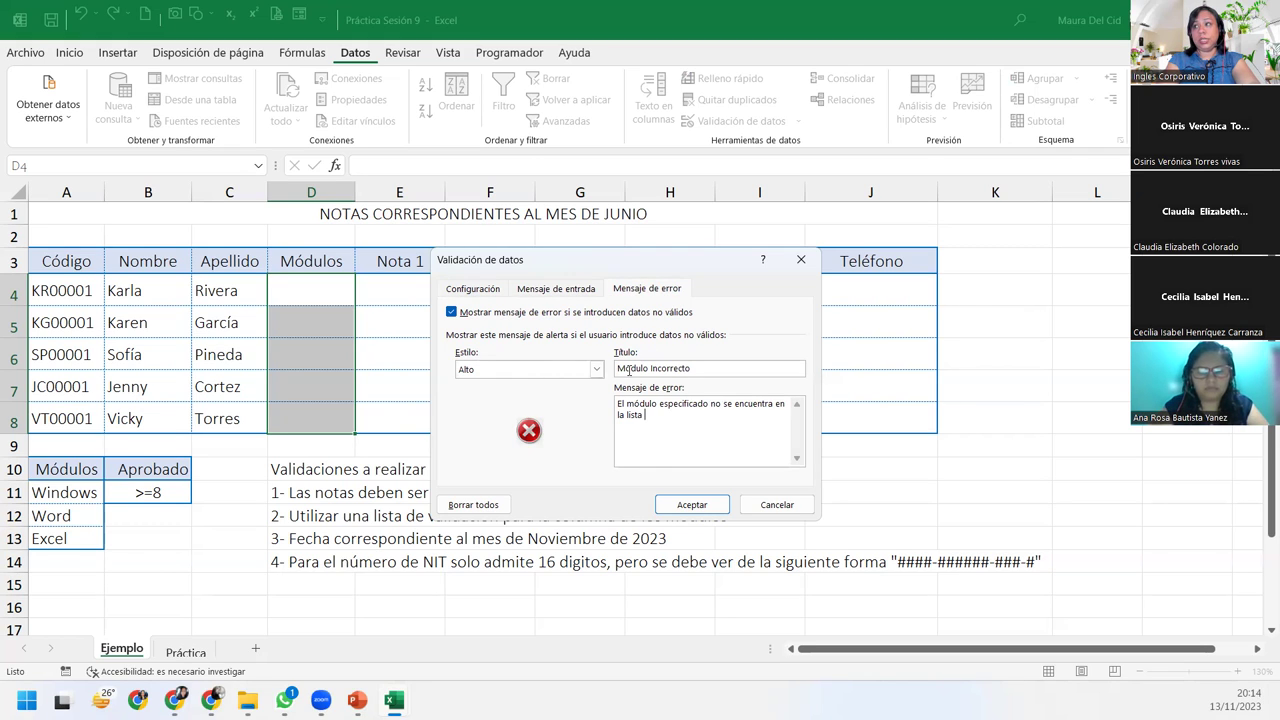
{"action": "type", "text": "dada"}
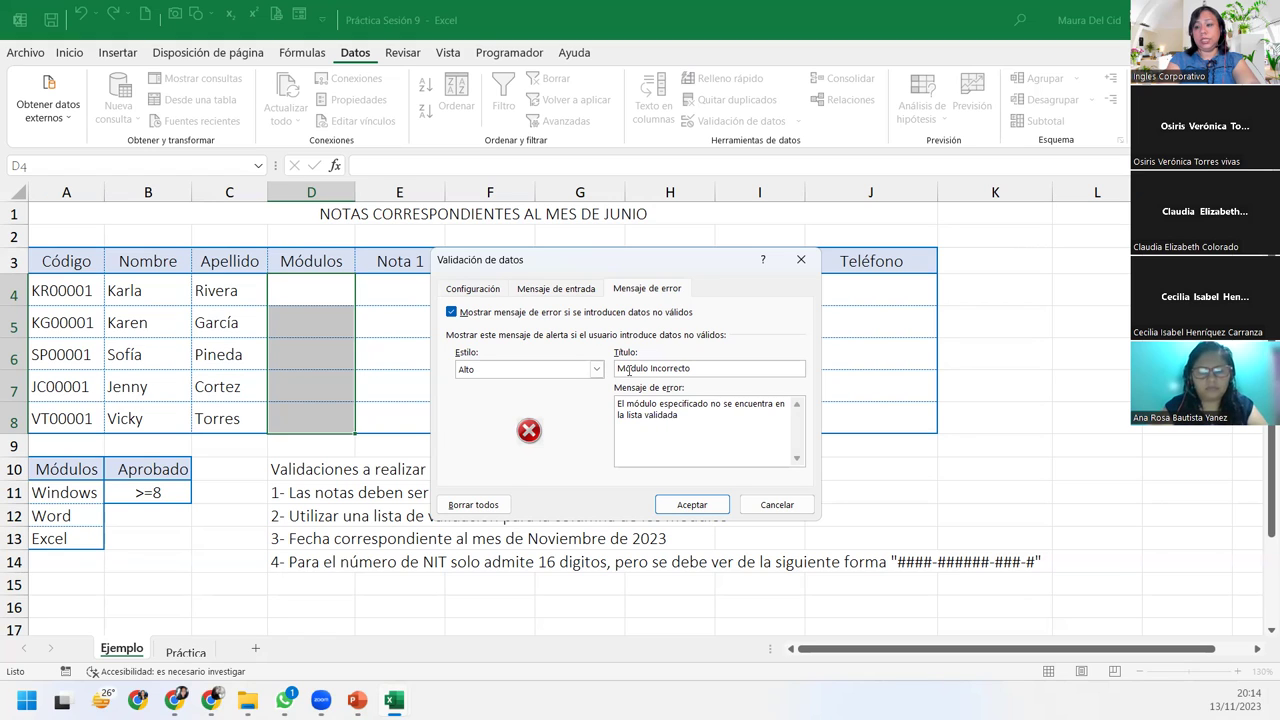
{"action": "type", "text": "."}
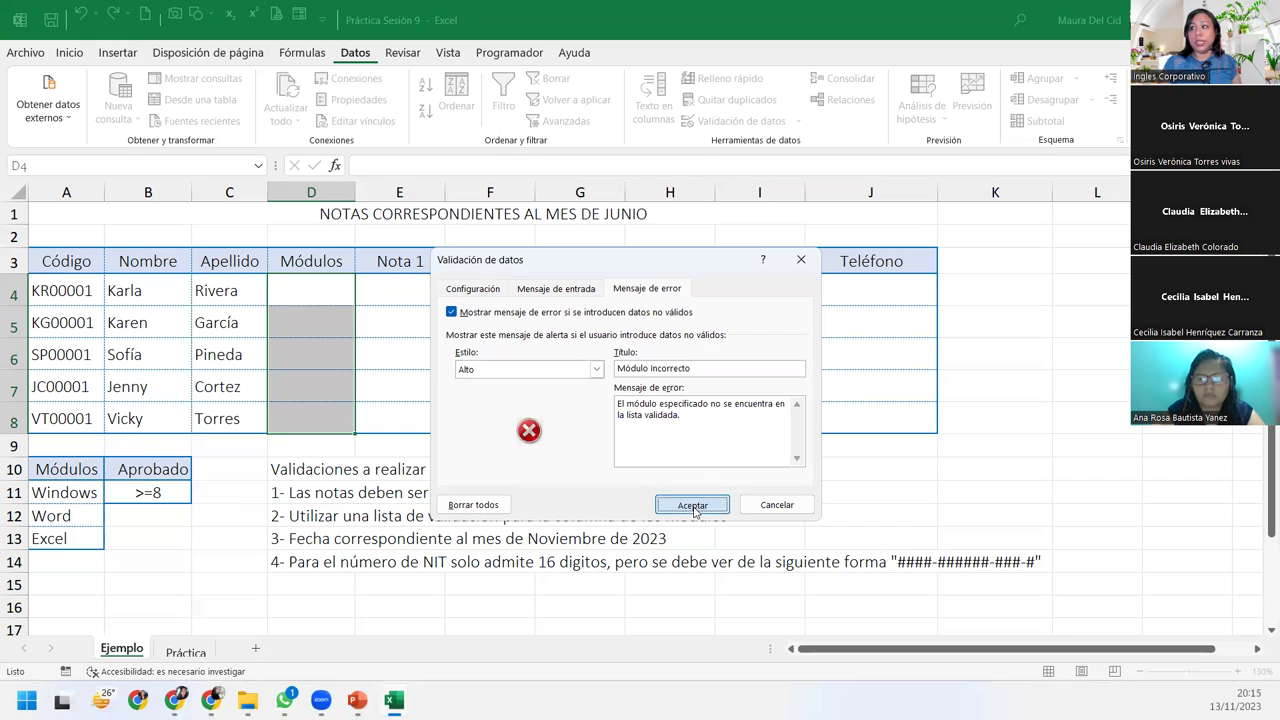
Apply the Módulos validation and check its input message on cells D4–D8.
{"action": "left_click", "coordinate": [692, 509]}
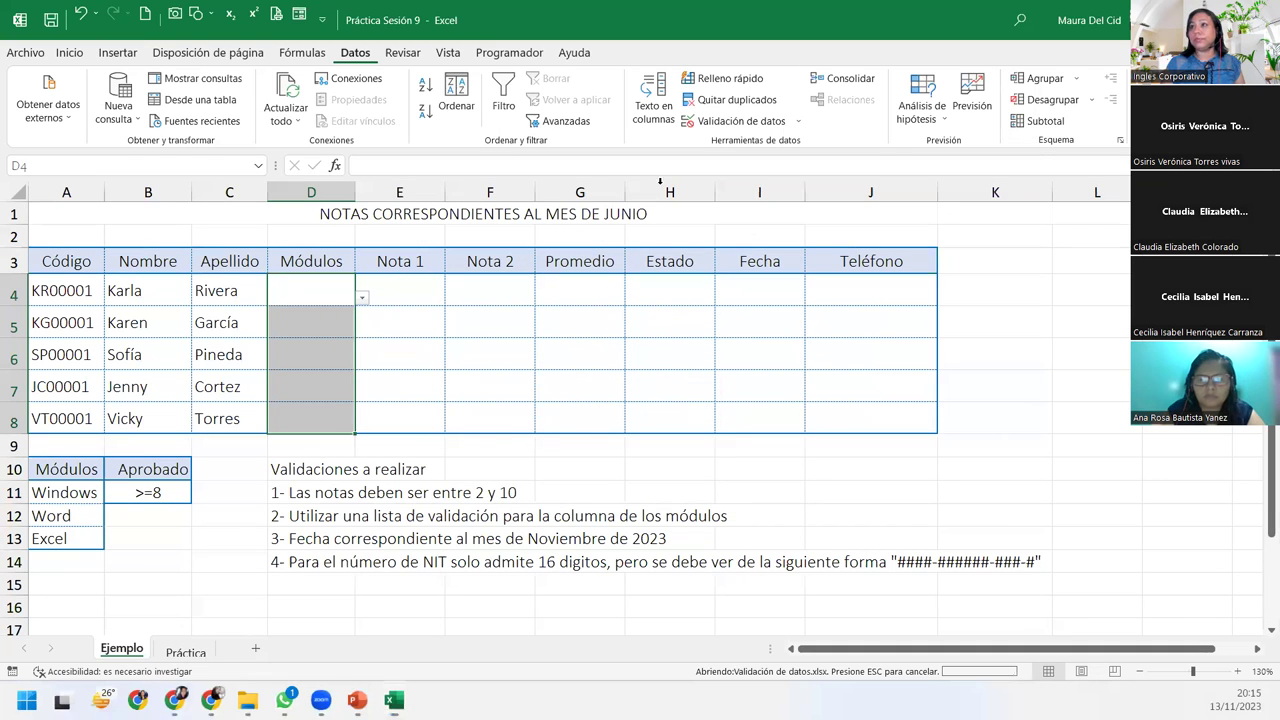
{"action": "key", "text": "alt+Tab"}
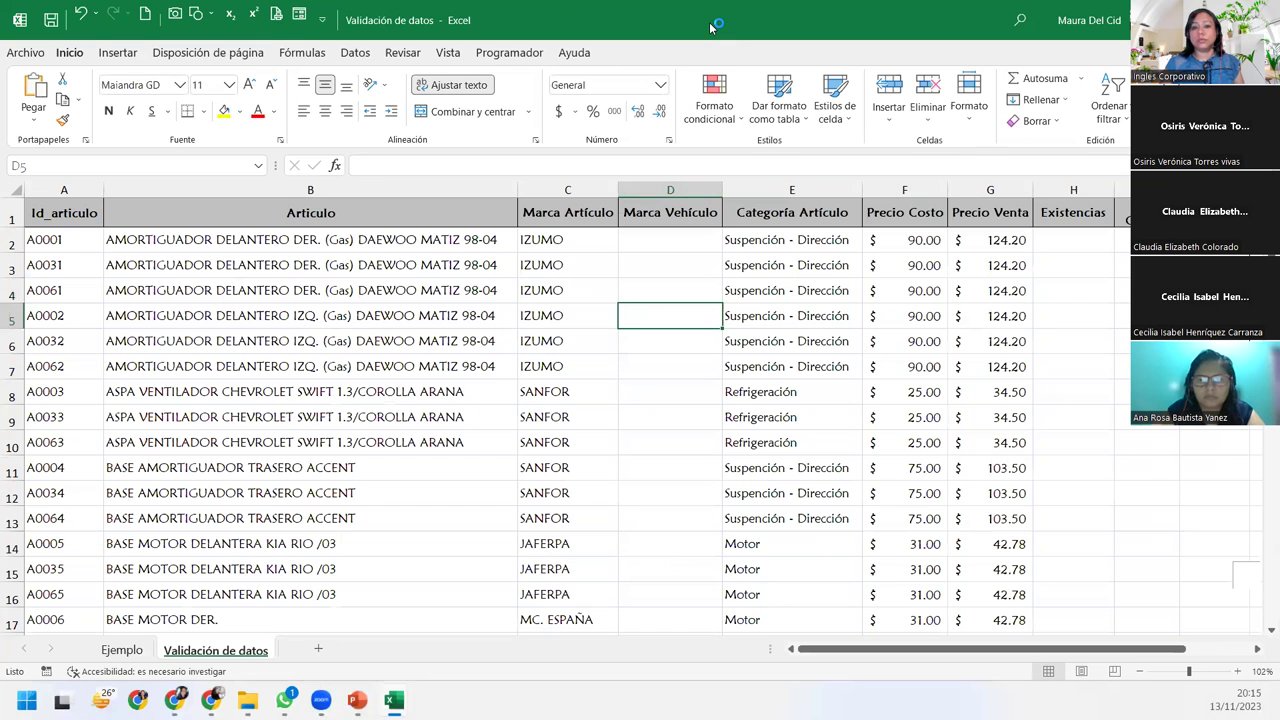
{"action": "key", "text": "alt+Tab"}
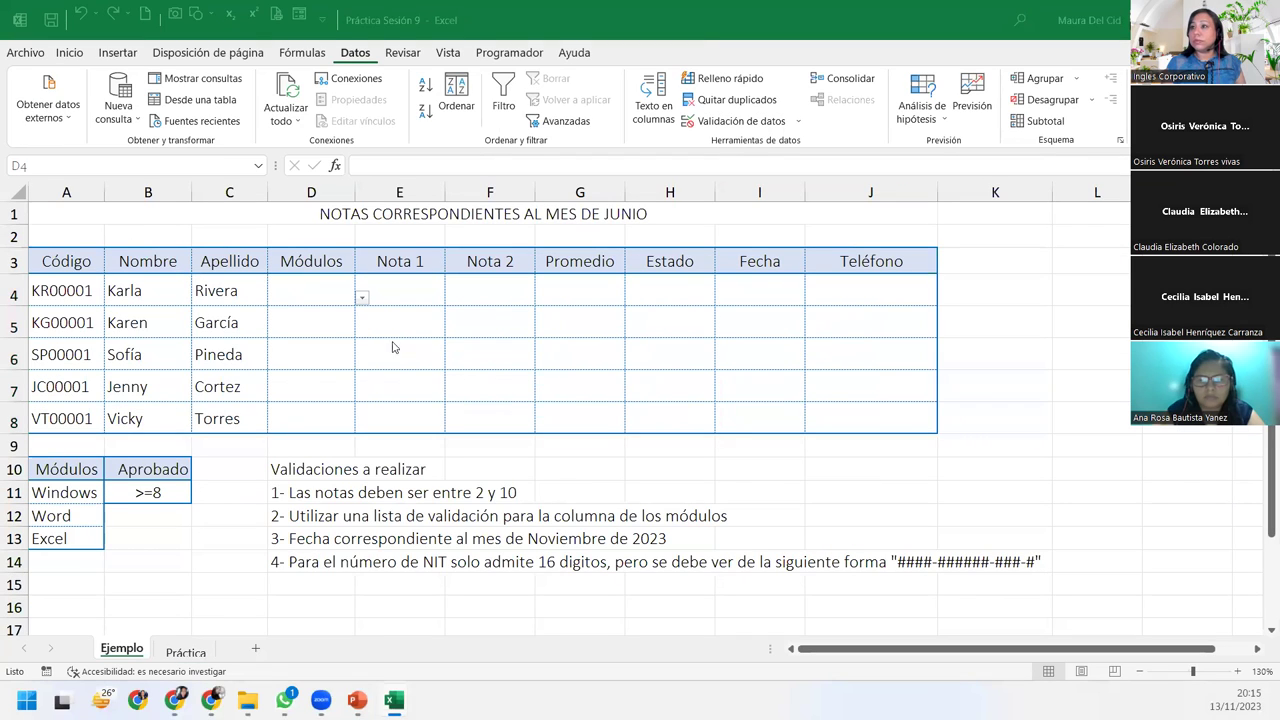
{"action": "left_click_drag", "start_coordinate": [312, 297], "coordinate": [312, 418]}
{"action": "left_click", "coordinate": [277, 327]}
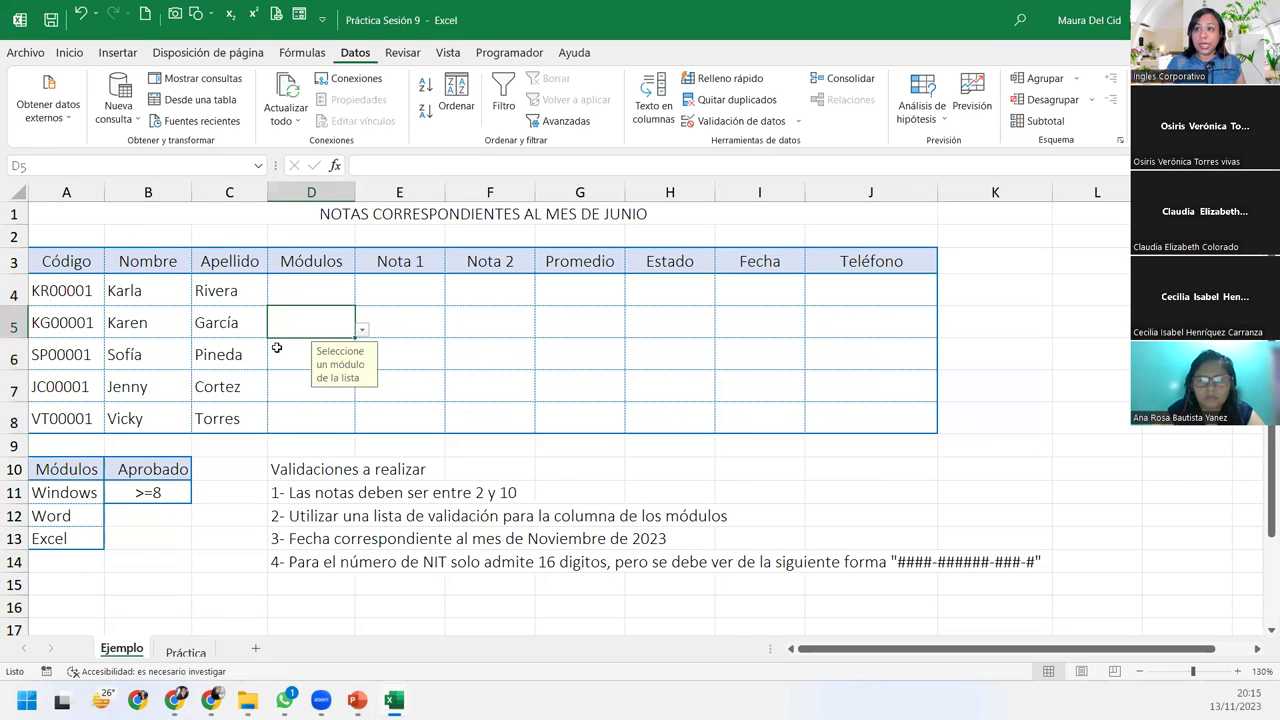
{"action": "left_click", "coordinate": [275, 348]}
{"action": "left_click", "coordinate": [286, 385]}
{"action": "left_click", "coordinate": [292, 415]}
{"action": "left_click", "coordinate": [300, 396]}
{"action": "left_click", "coordinate": [306, 356]}
{"action": "left_click", "coordinate": [306, 320]}
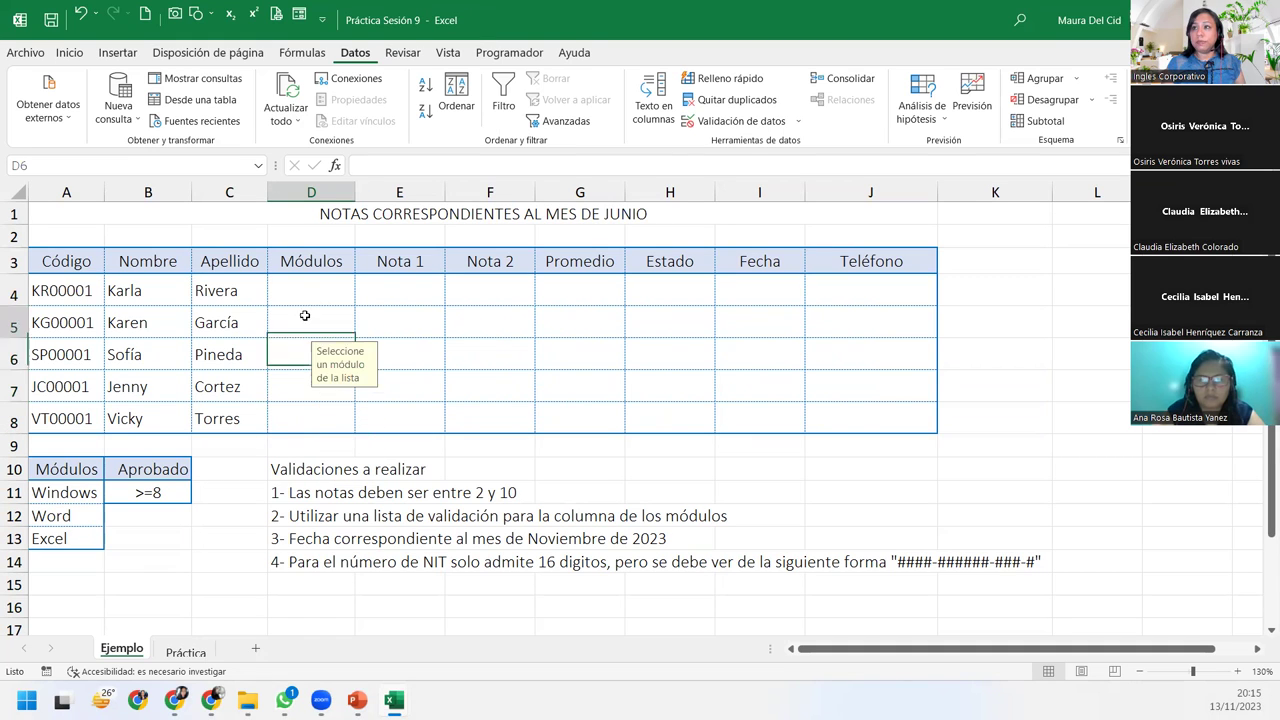
{"action": "left_click", "coordinate": [310, 290]}
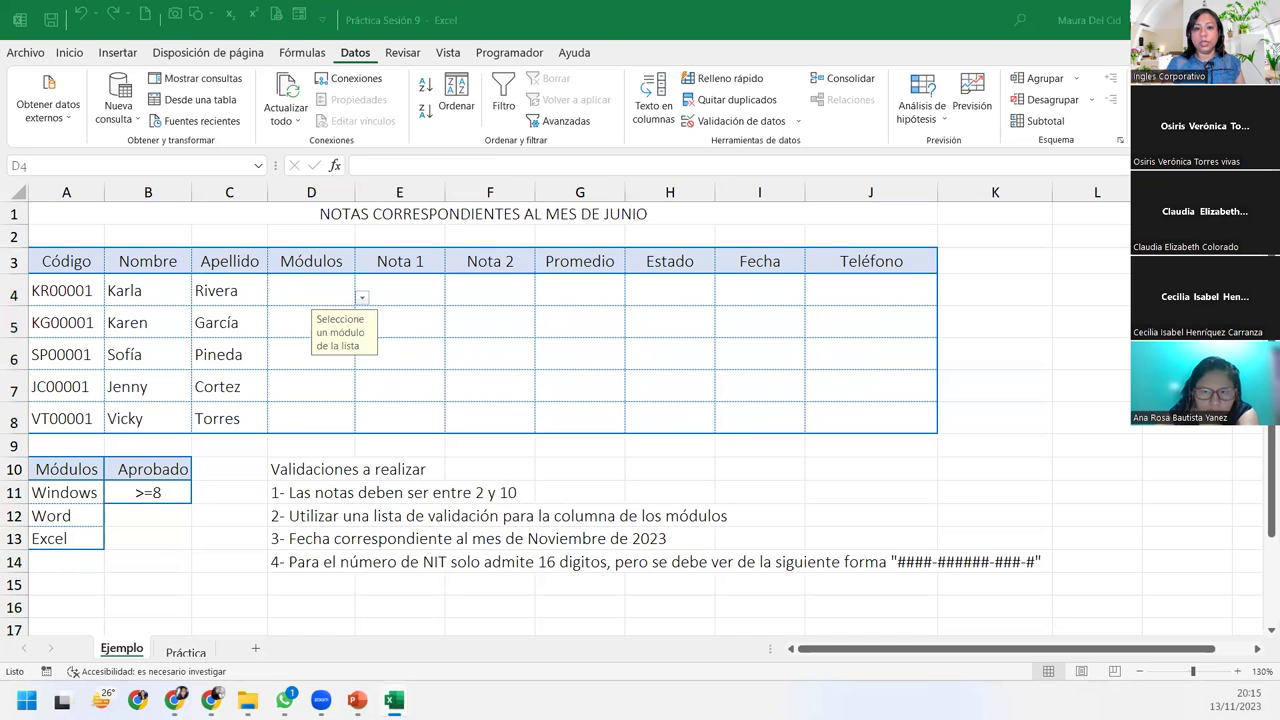
Move up and down the Módulos column D4–D8 to review each cell's prompt.
{"action": "left_click", "coordinate": [291, 350]}
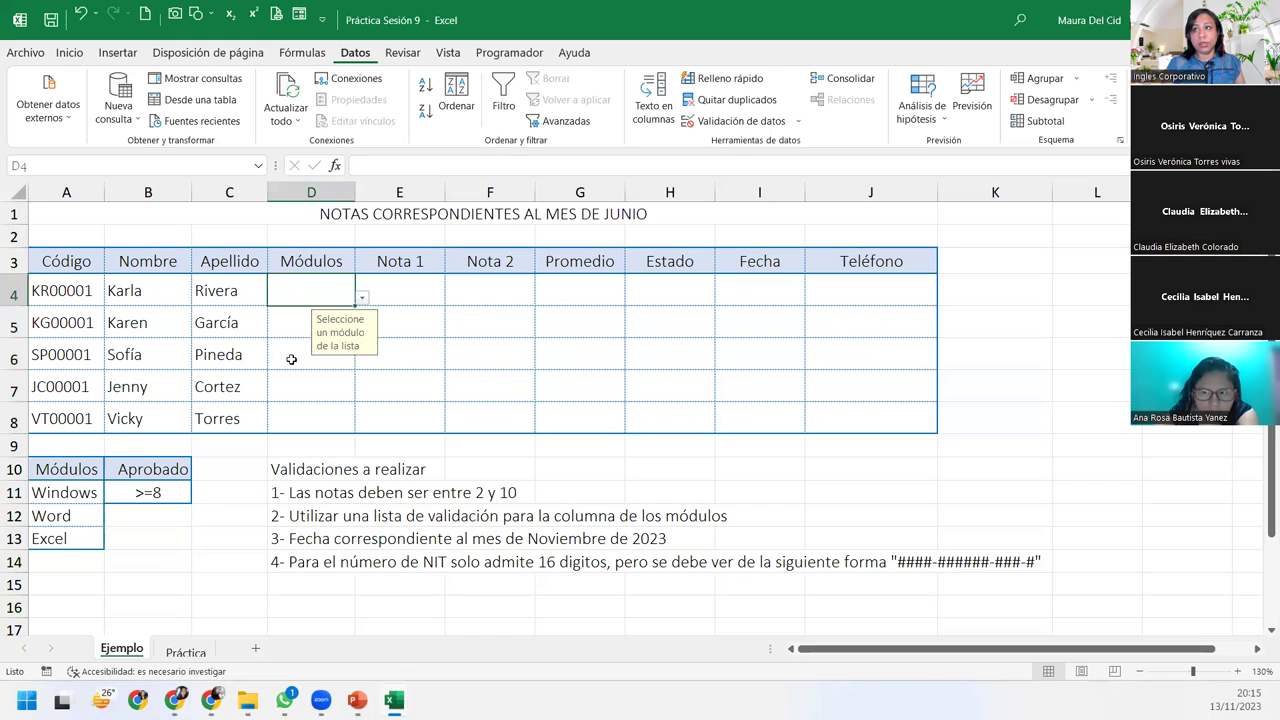
{"action": "key", "text": "Return"}
{"action": "key", "text": "Return"}
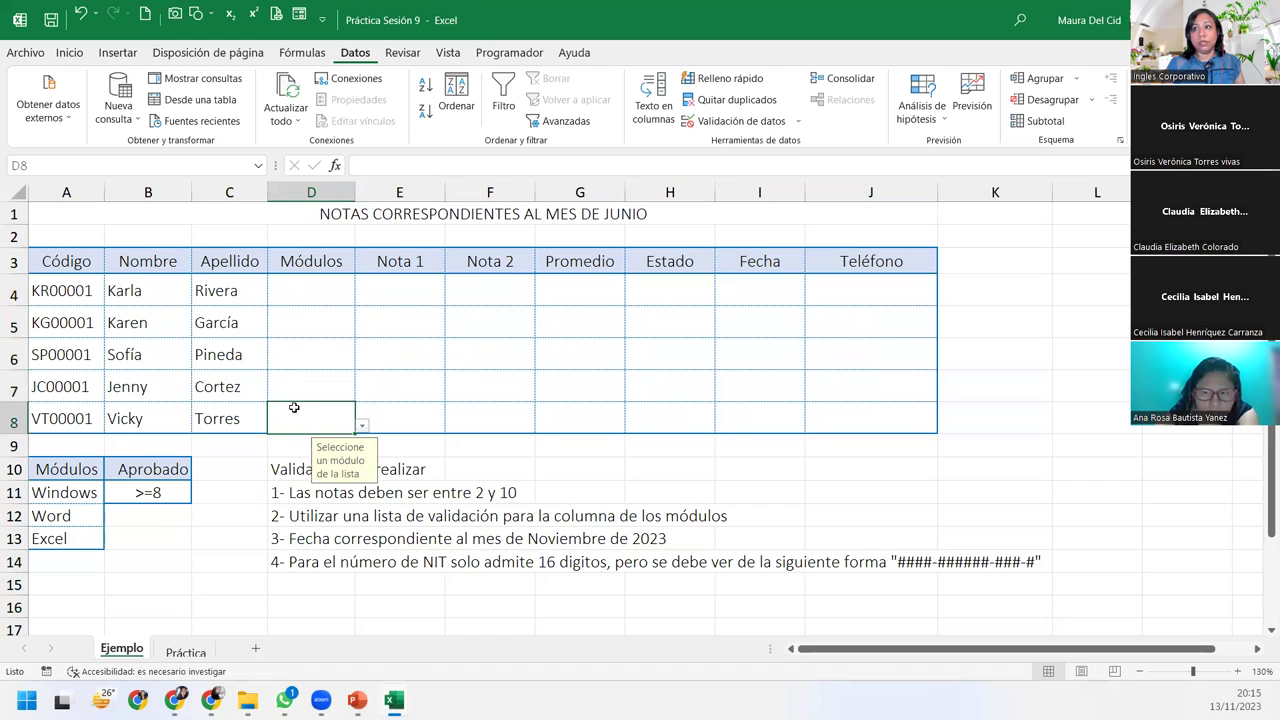
{"action": "left_click", "coordinate": [295, 397]}
{"action": "left_click", "coordinate": [294, 352]}
{"action": "left_click", "coordinate": [294, 328]}
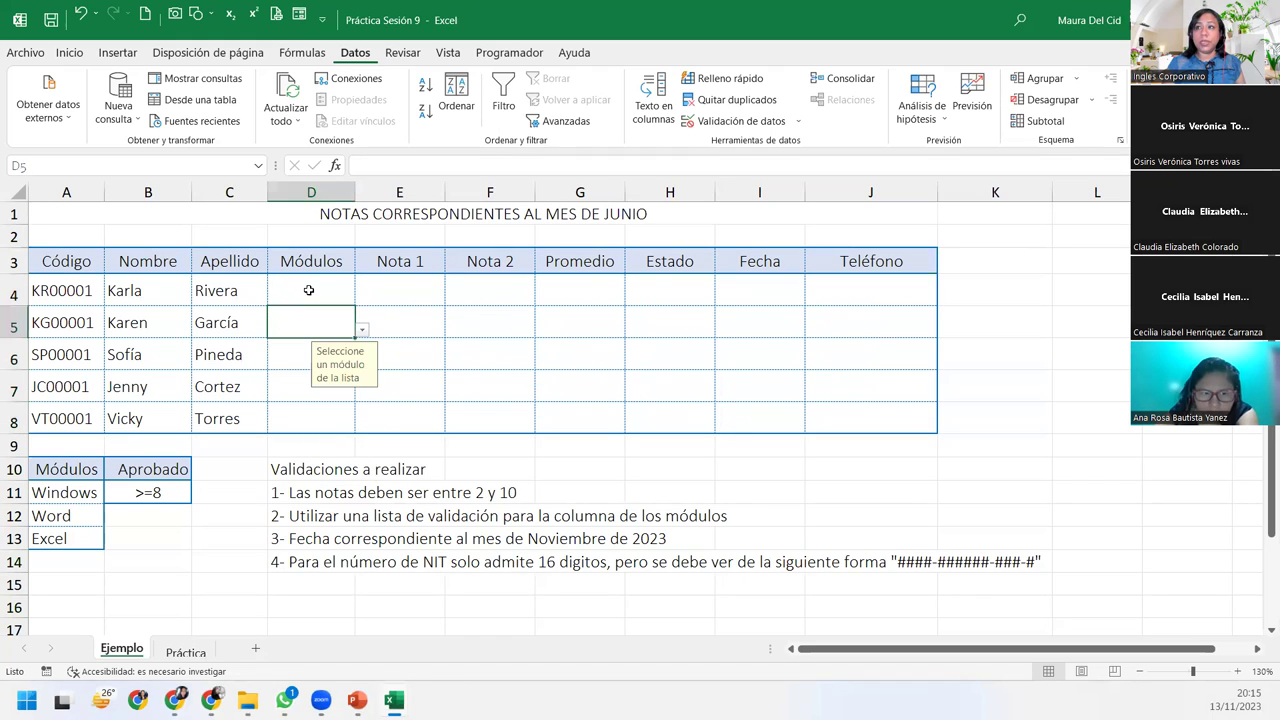
{"action": "left_click", "coordinate": [306, 286]}
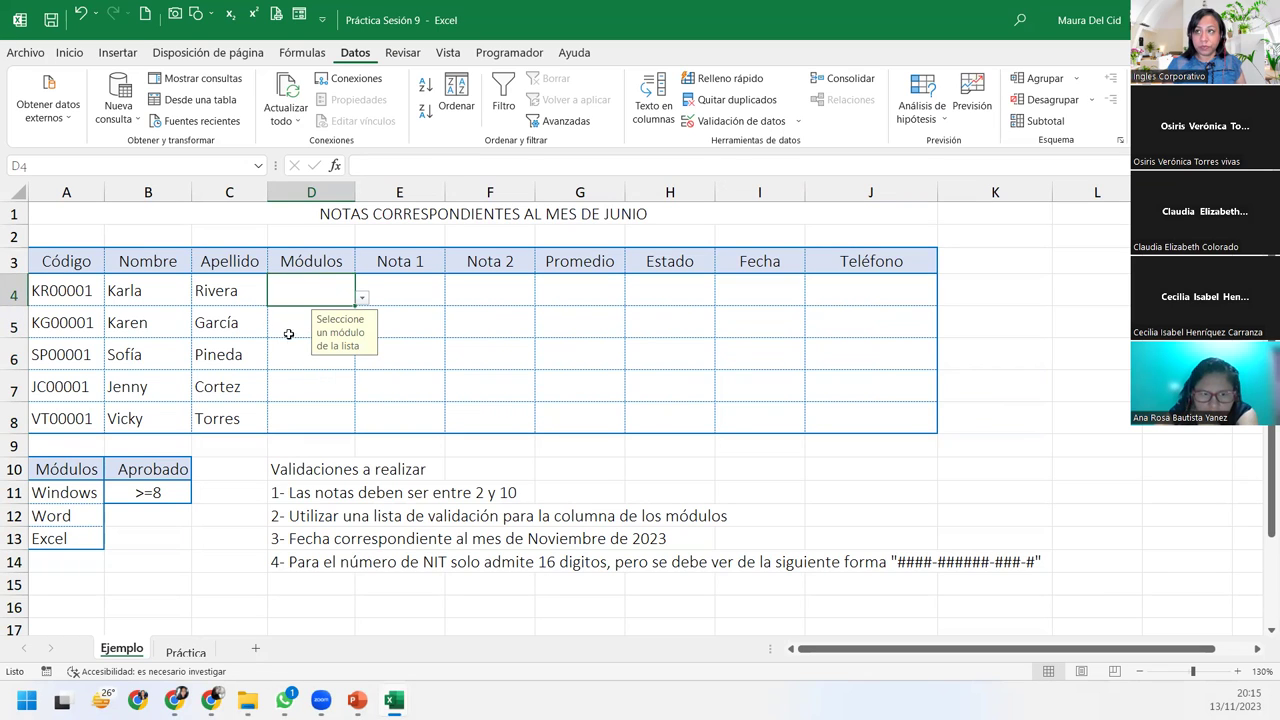
{"action": "left_click", "coordinate": [289, 333]}
{"action": "left_click", "coordinate": [287, 348]}
{"action": "left_click", "coordinate": [293, 389]}
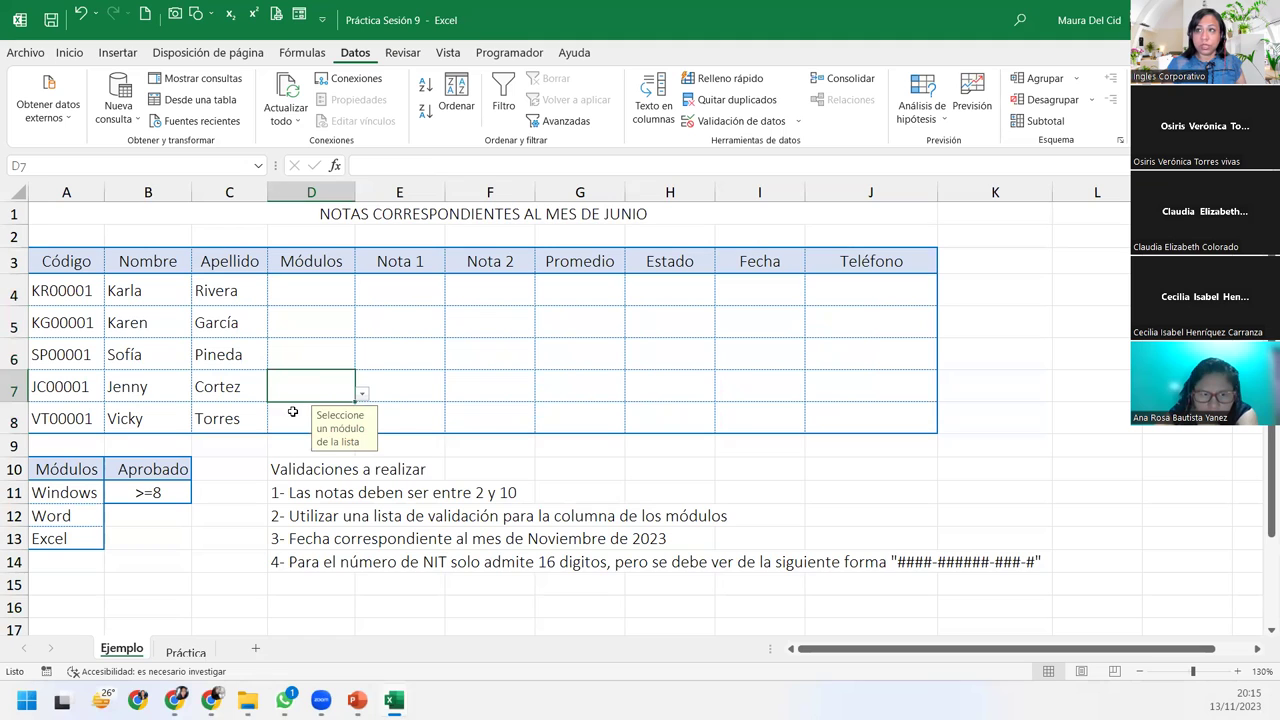
{"action": "left_click", "coordinate": [292, 408]}
{"action": "left_click", "coordinate": [294, 289]}
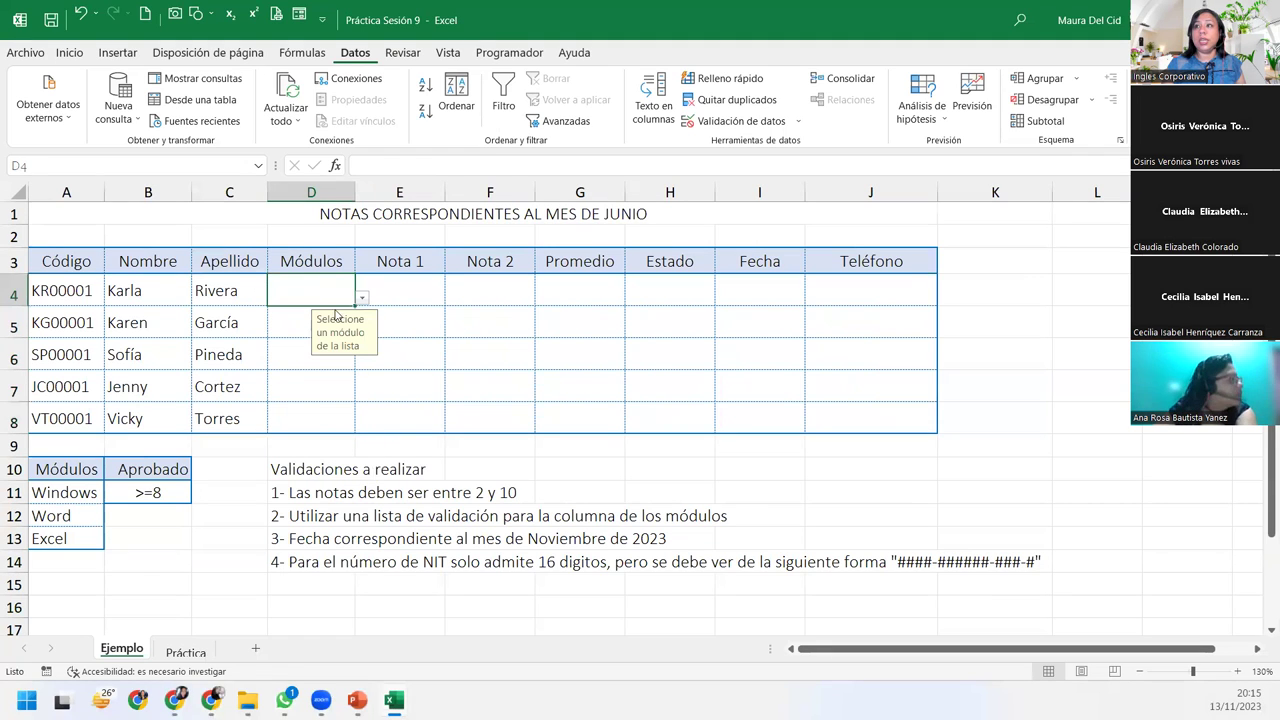
Choose Word, Word, Excel and Excel from the module lists in D4–D7.
{"action": "left_click", "coordinate": [362, 298]}
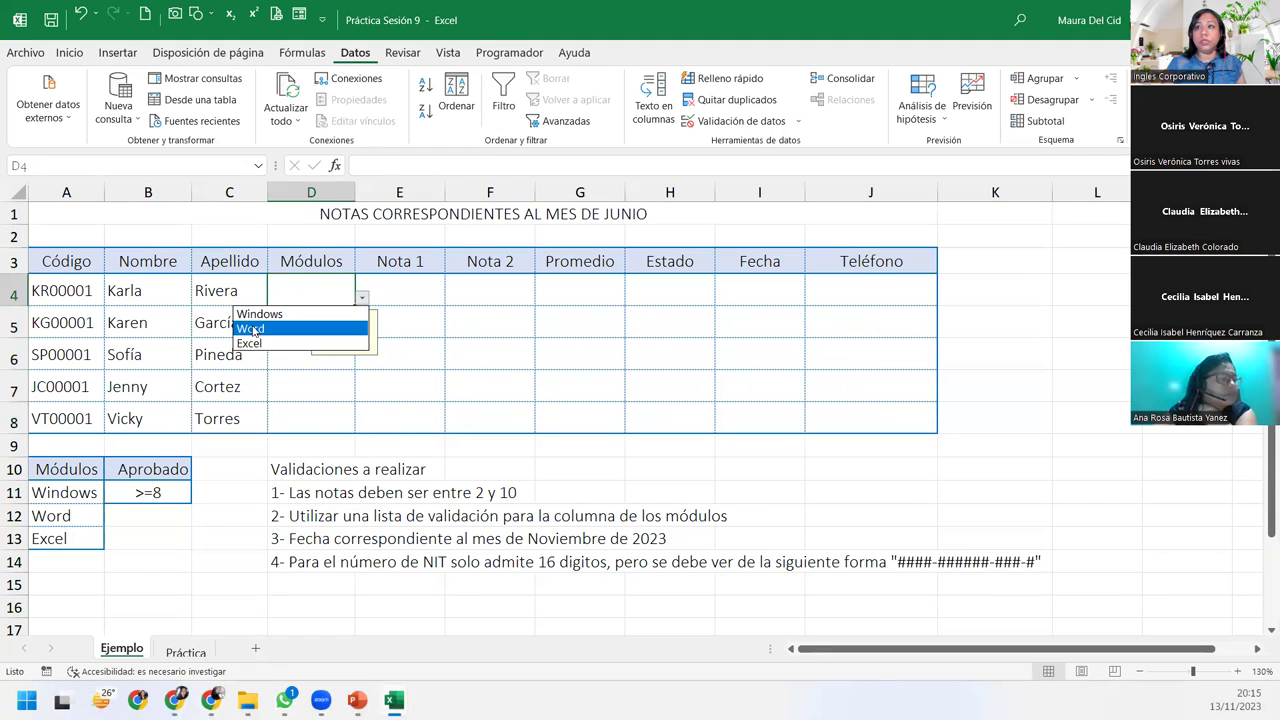
{"action": "left_click", "coordinate": [289, 327]}
{"action": "left_click", "coordinate": [359, 340]}
{"action": "left_click", "coordinate": [350, 325]}
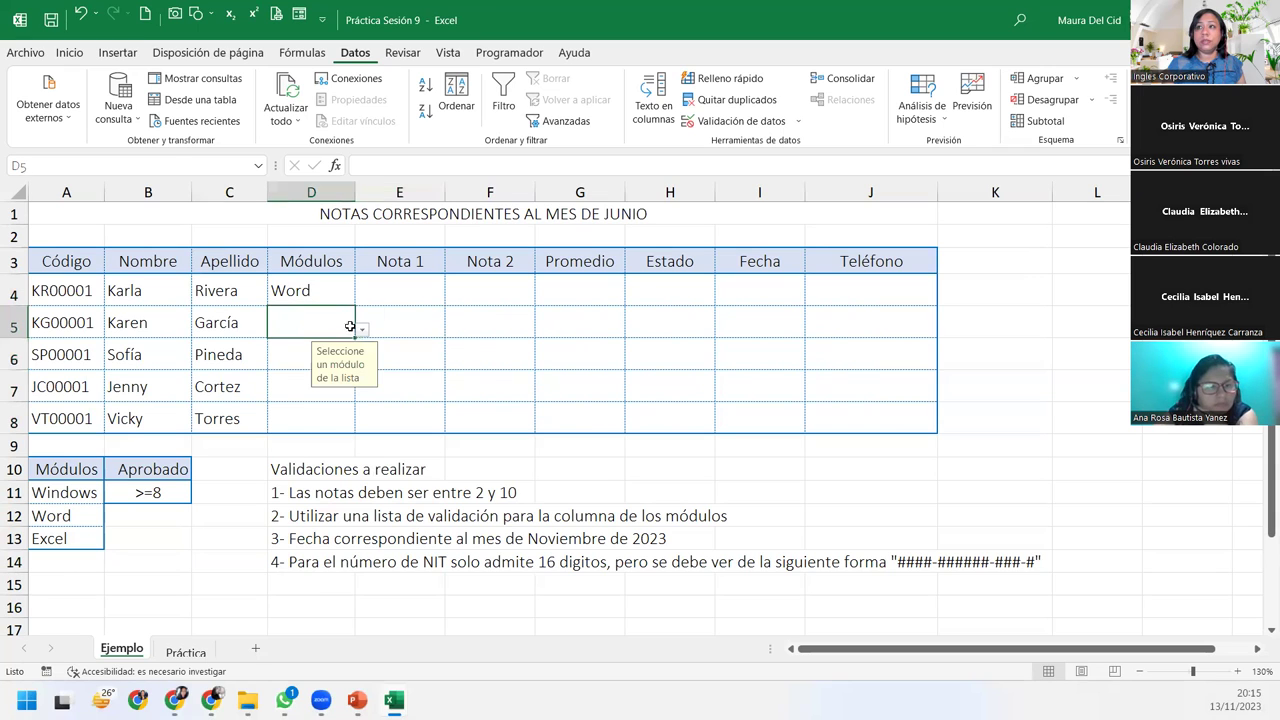
{"action": "left_click", "coordinate": [362, 329]}
{"action": "left_click", "coordinate": [283, 367]}
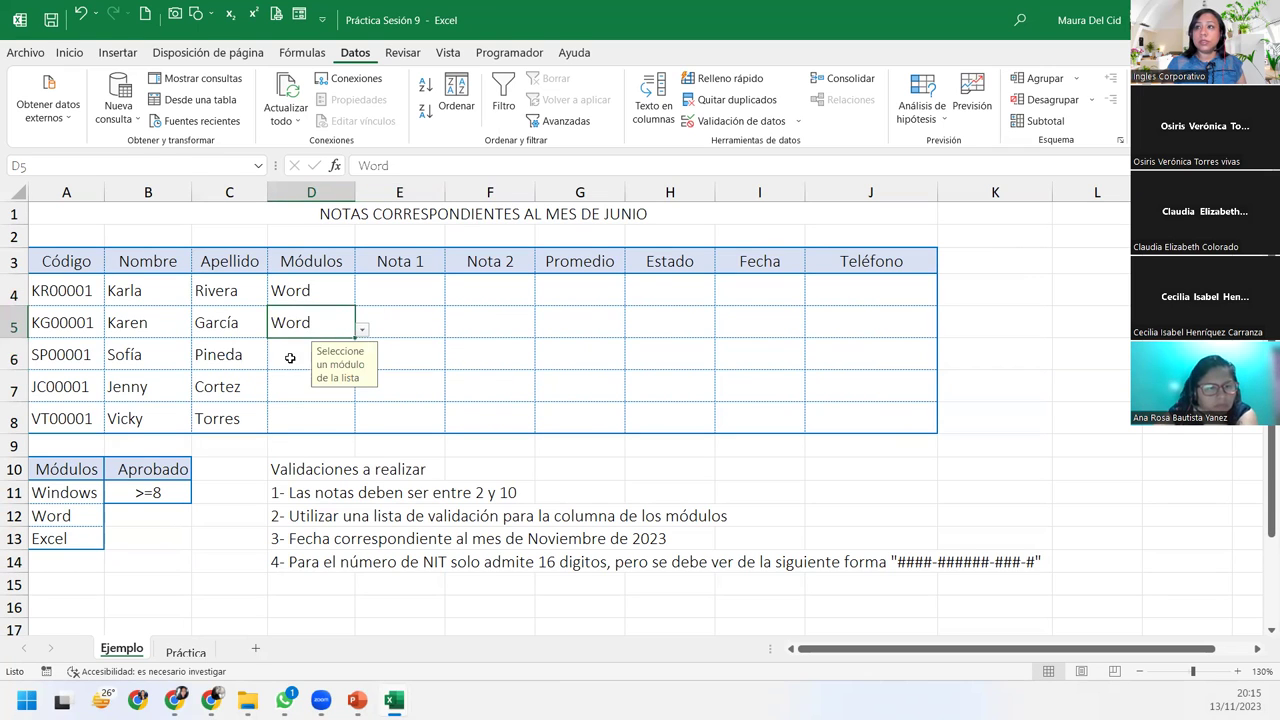
{"action": "left_click", "coordinate": [330, 356]}
{"action": "left_click", "coordinate": [362, 361]}
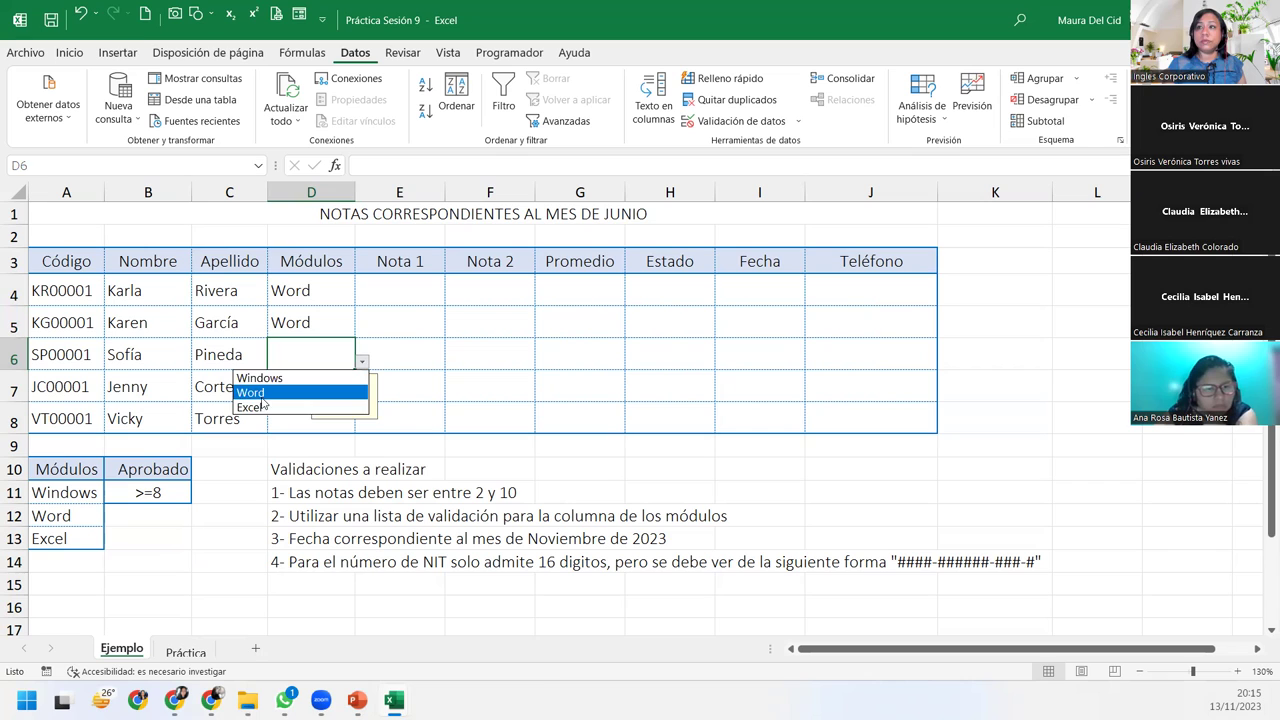
{"action": "left_click", "coordinate": [248, 407]}
{"action": "left_click", "coordinate": [285, 386]}
{"action": "left_click", "coordinate": [362, 393]}
{"action": "left_click", "coordinate": [252, 436]}
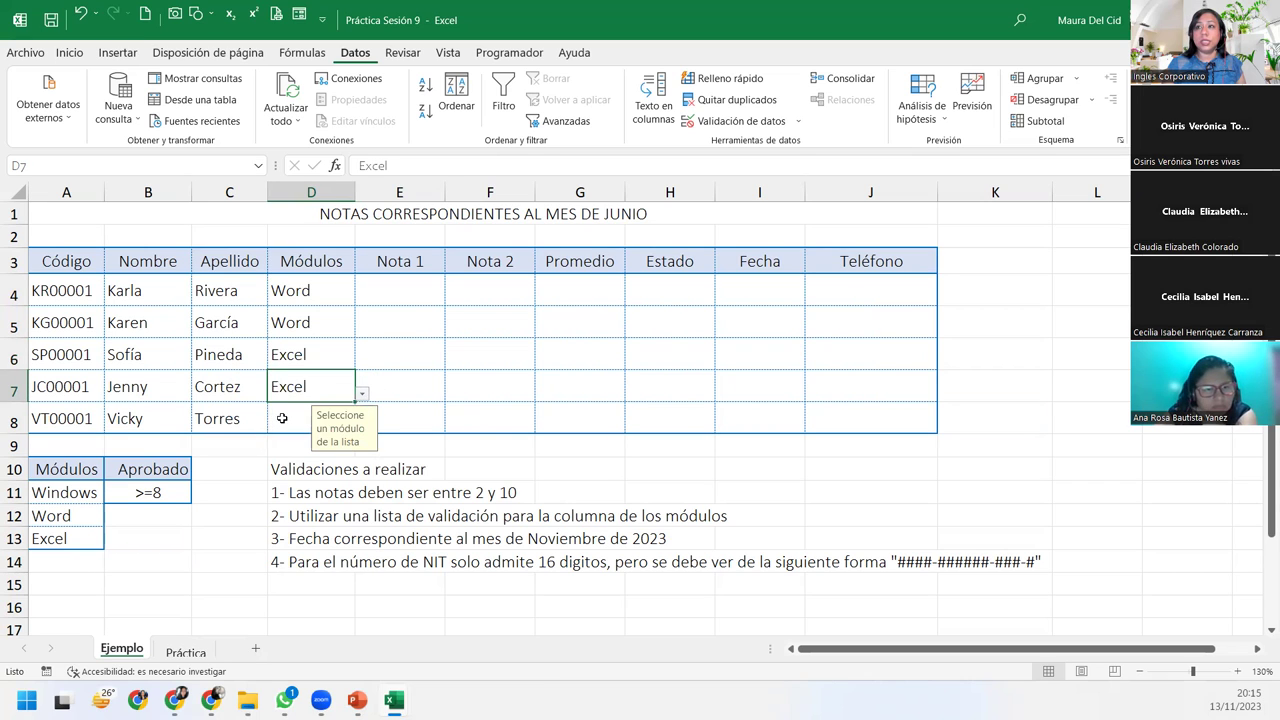
Enter the off-list value 'kluikhj' in D8 to trigger the Módulo Incorrecto alert.
{"action": "left_click", "coordinate": [280, 418]}
{"action": "type", "text": "kluikhj"}
{"action": "key", "text": "Return"}
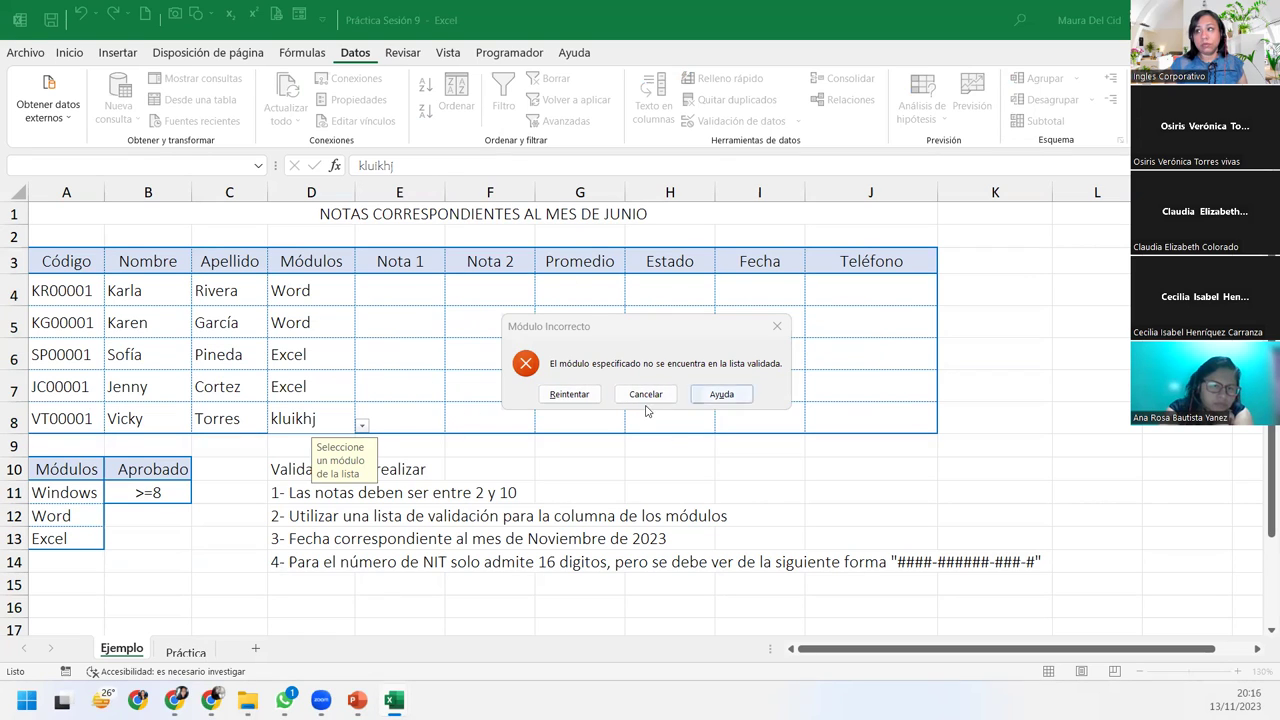
Retry D8, clear the invalid text and pick Windows from its module list.
{"action": "left_click", "coordinate": [569, 394]}
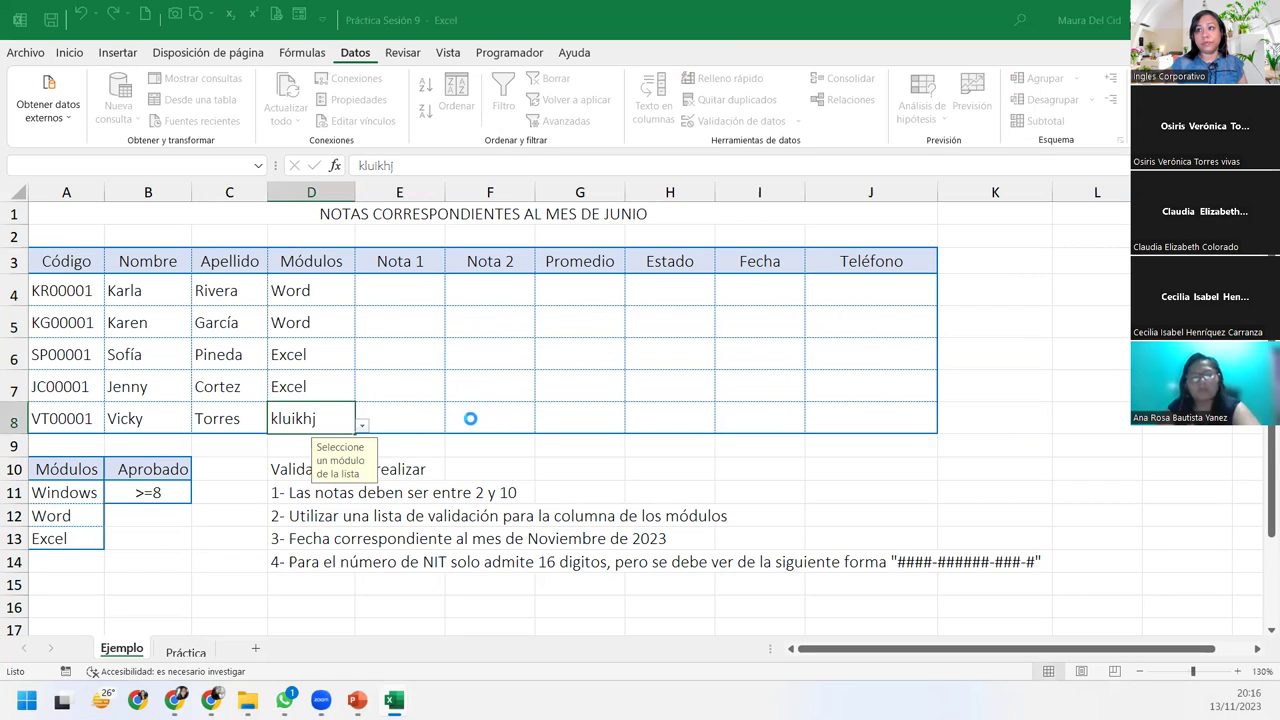
{"action": "key", "text": "BackSpace"}
{"action": "left_click", "coordinate": [361, 426]}
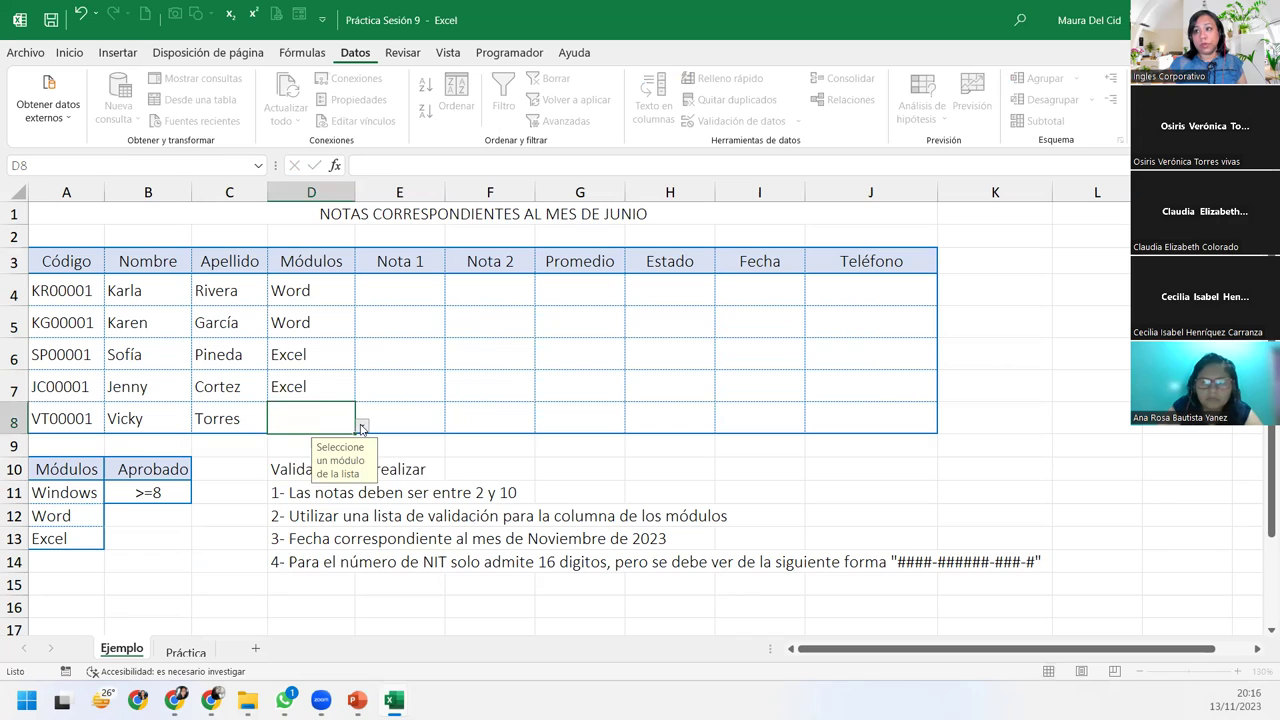
{"action": "left_click", "coordinate": [280, 444]}
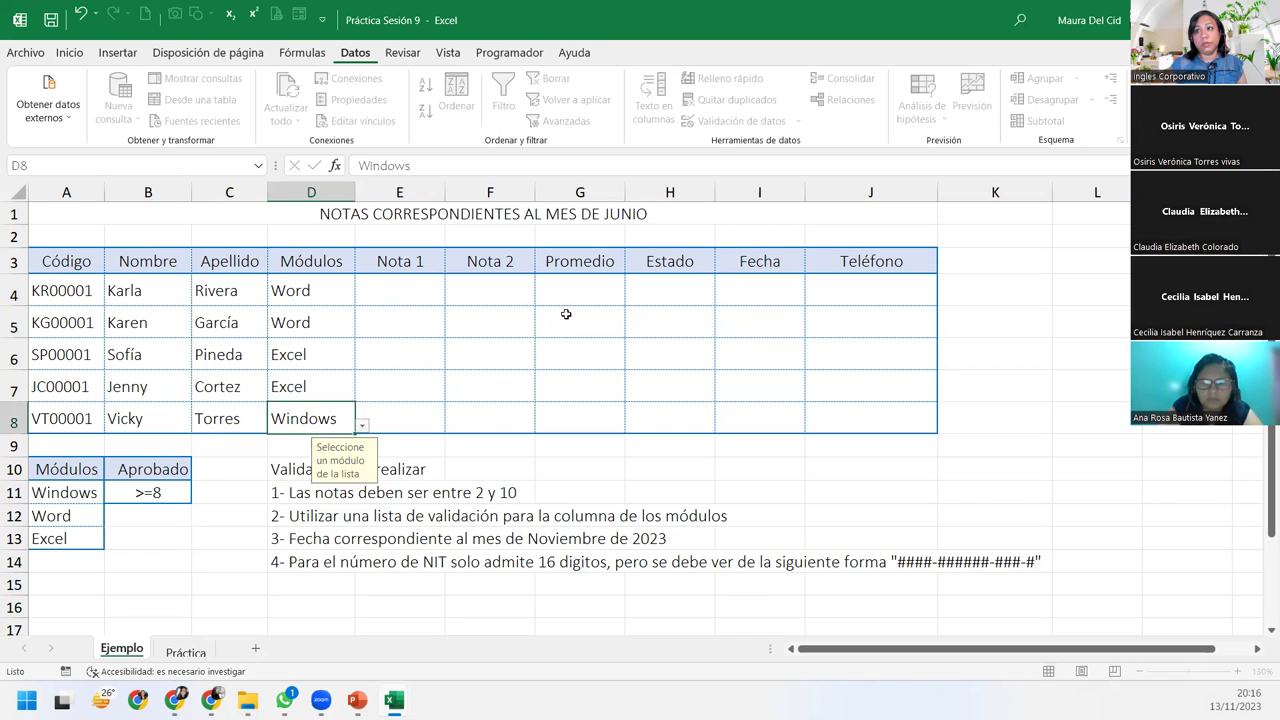
{"action": "left_click", "coordinate": [490, 290]}
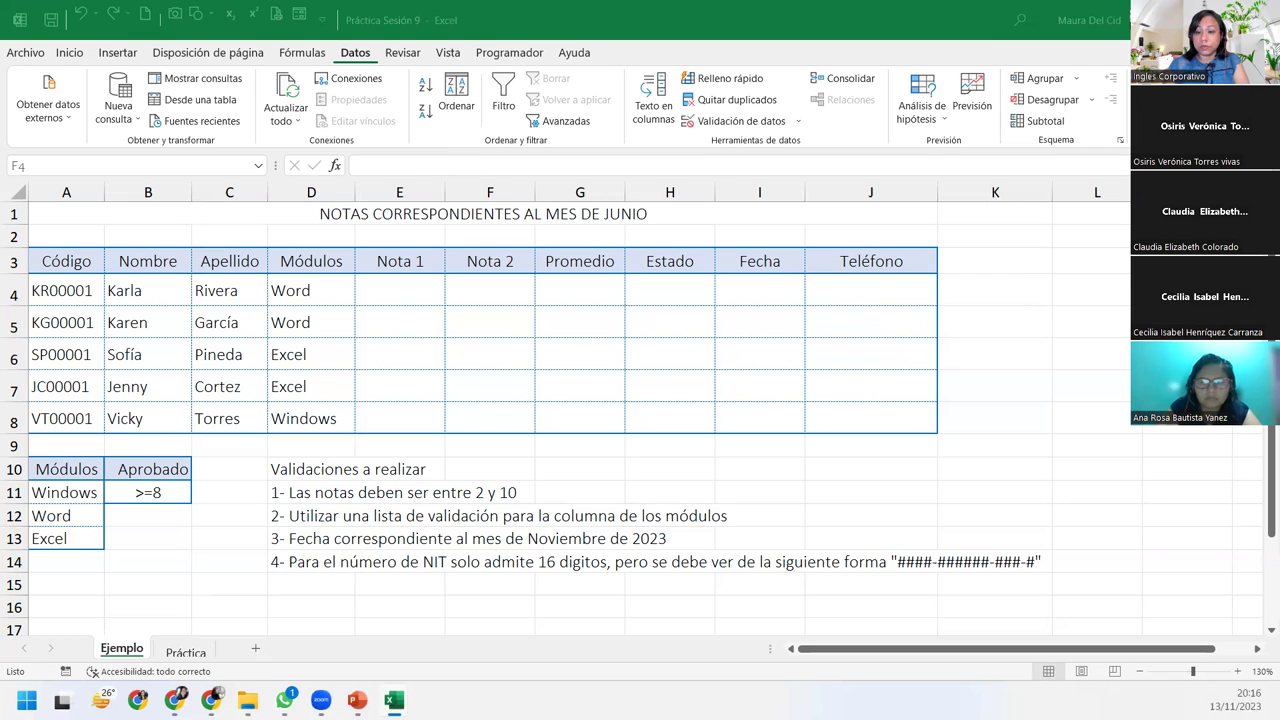
{"action": "left_click", "coordinate": [300, 298]}
{"action": "left_click", "coordinate": [286, 334]}
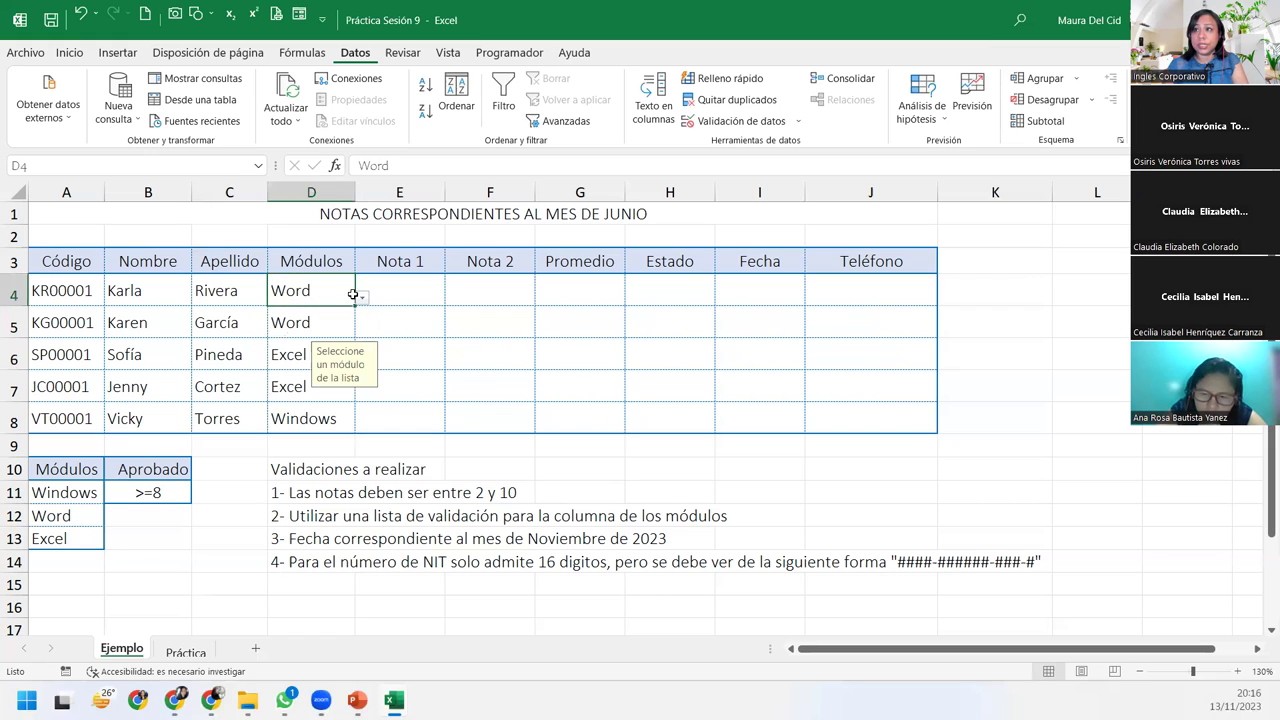
{"action": "left_click_drag", "start_coordinate": [322, 288], "coordinate": [331, 421]}
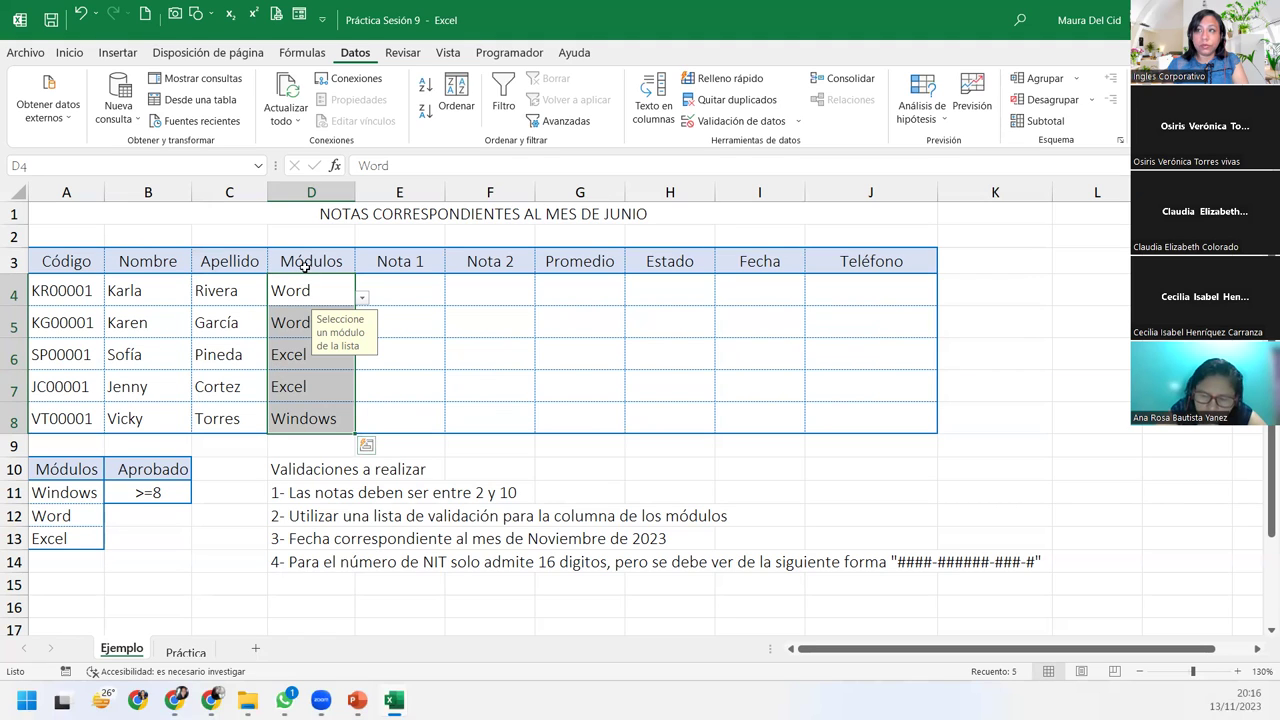
{"action": "left_click_drag", "start_coordinate": [297, 288], "coordinate": [300, 403]}
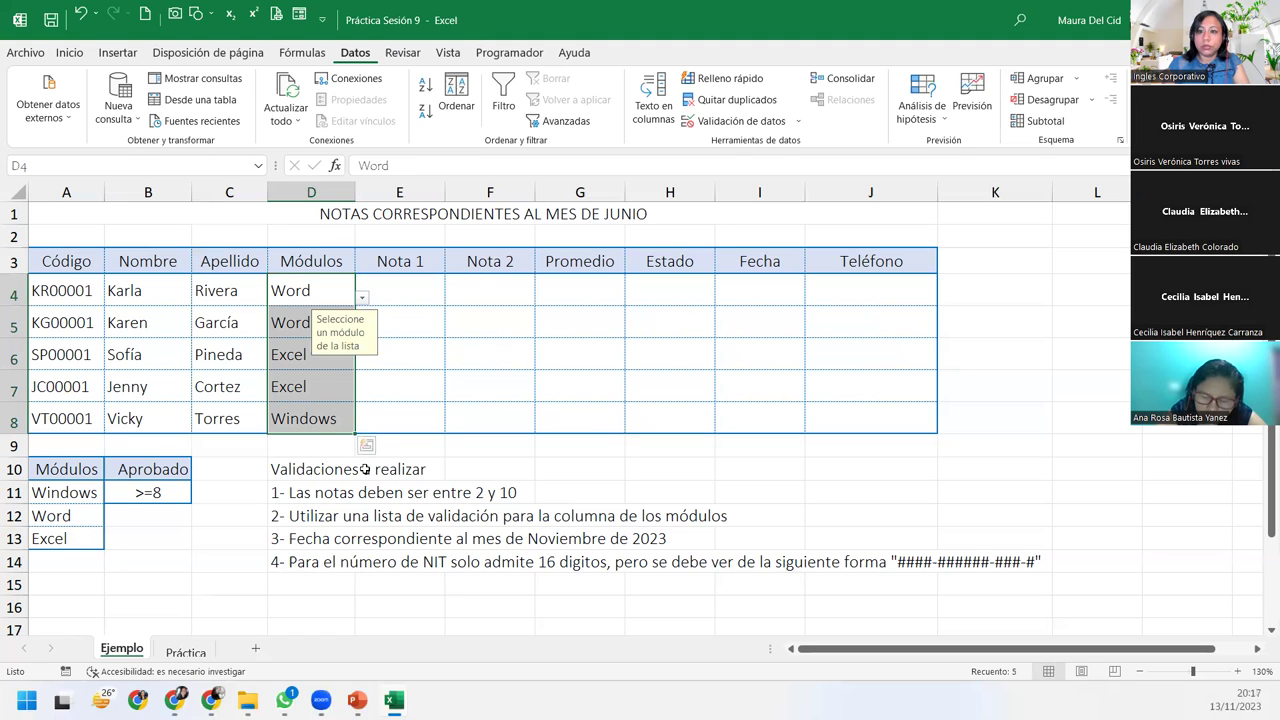
{"action": "left_click", "coordinate": [291, 289]}
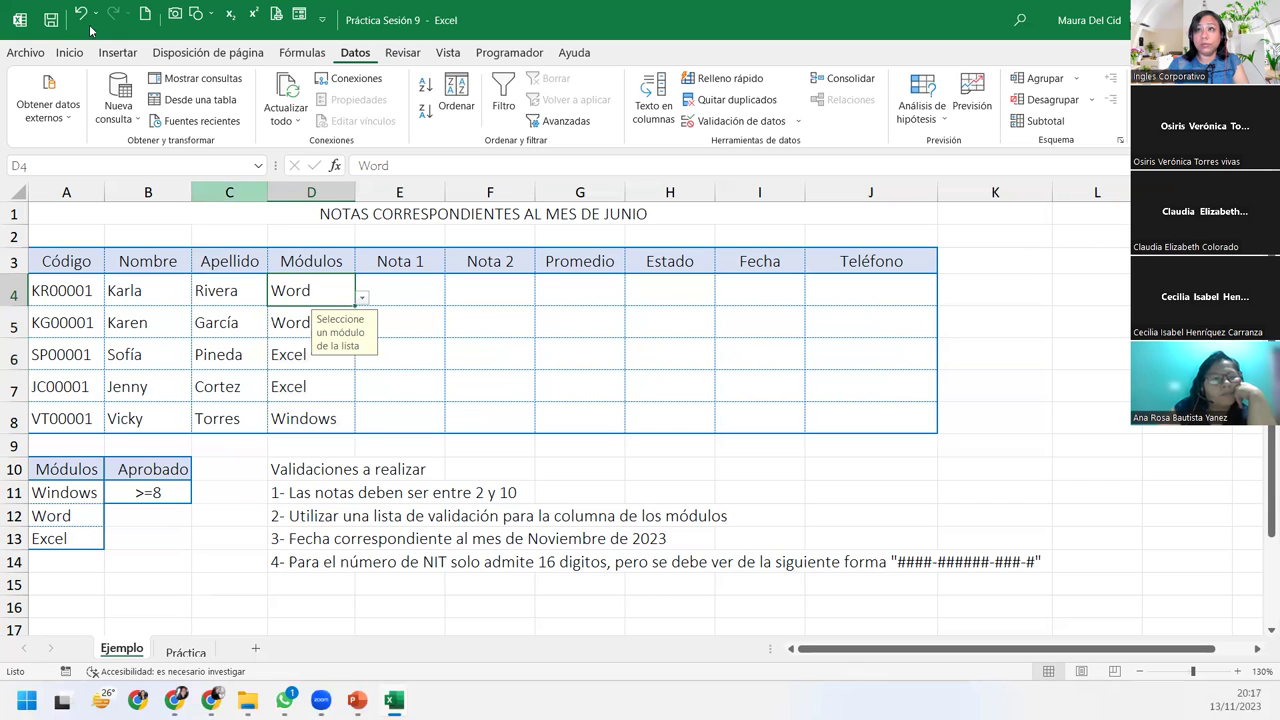
{"action": "left_click", "coordinate": [69, 53]}
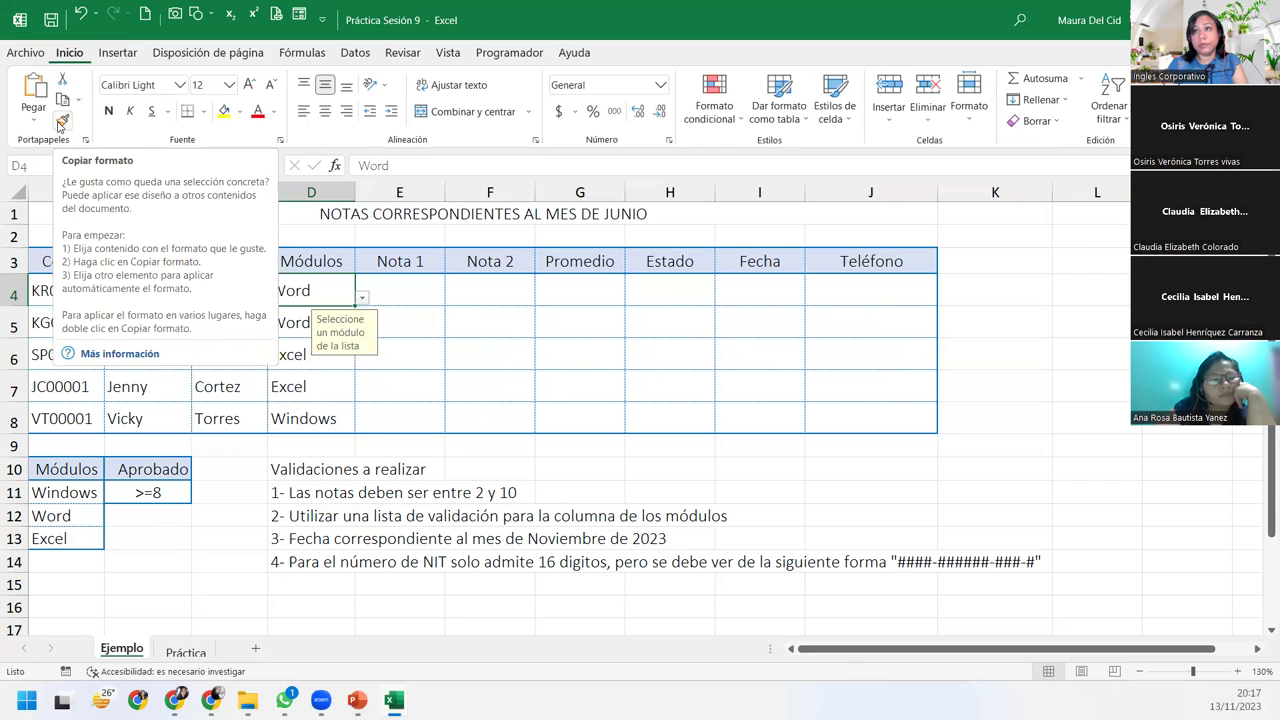
{"action": "left_click", "coordinate": [62, 122]}
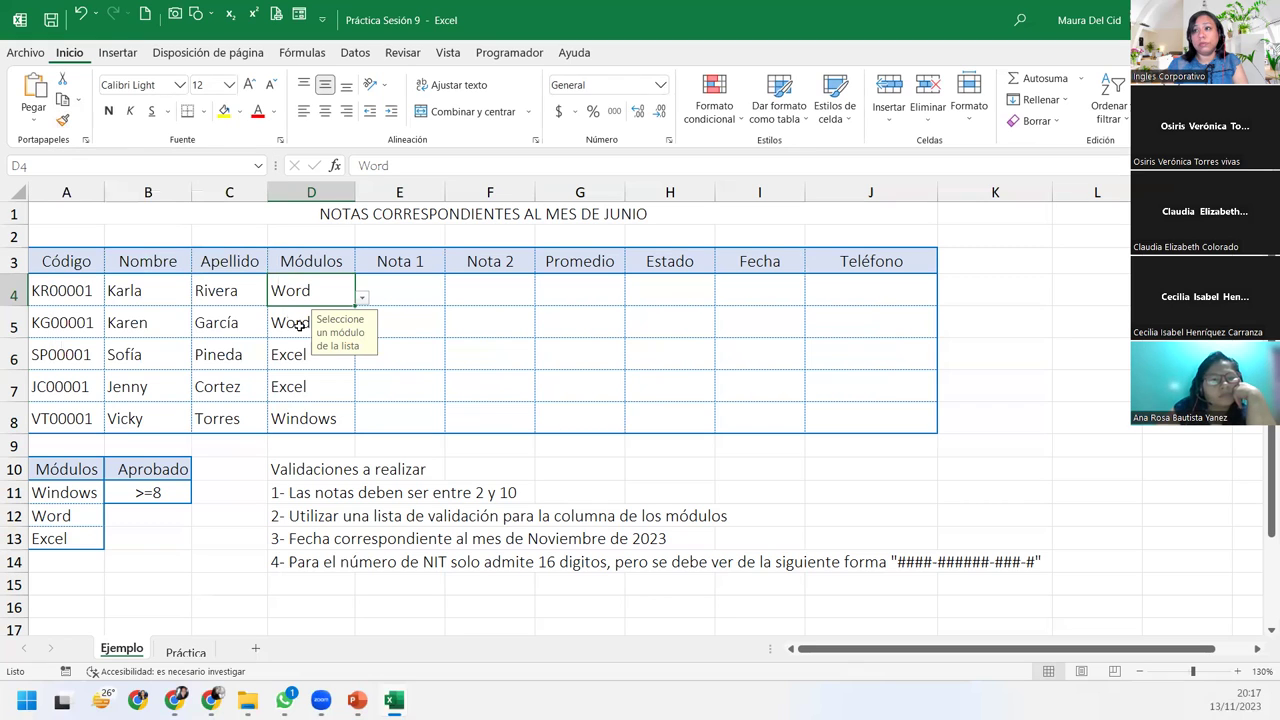
{"action": "left_click", "coordinate": [336, 316]}
{"action": "left_click", "coordinate": [336, 293]}
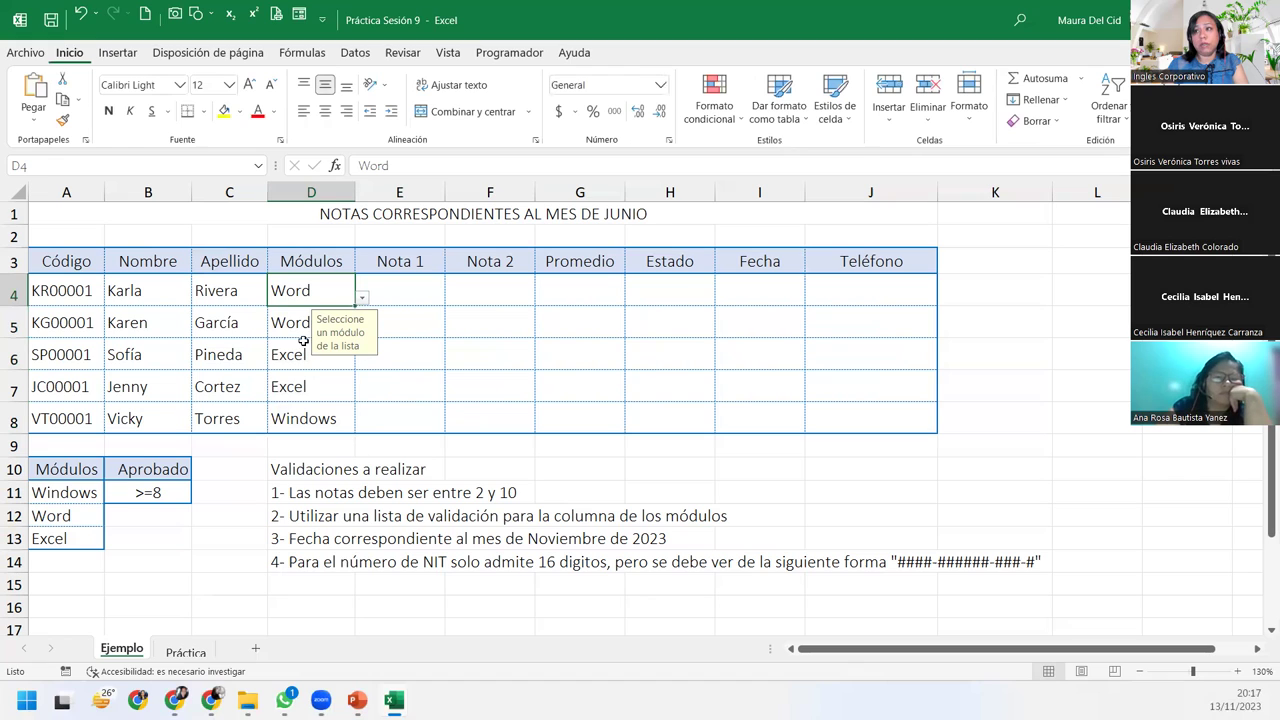
{"action": "left_click_drag", "start_coordinate": [318, 306], "coordinate": [336, 415]}
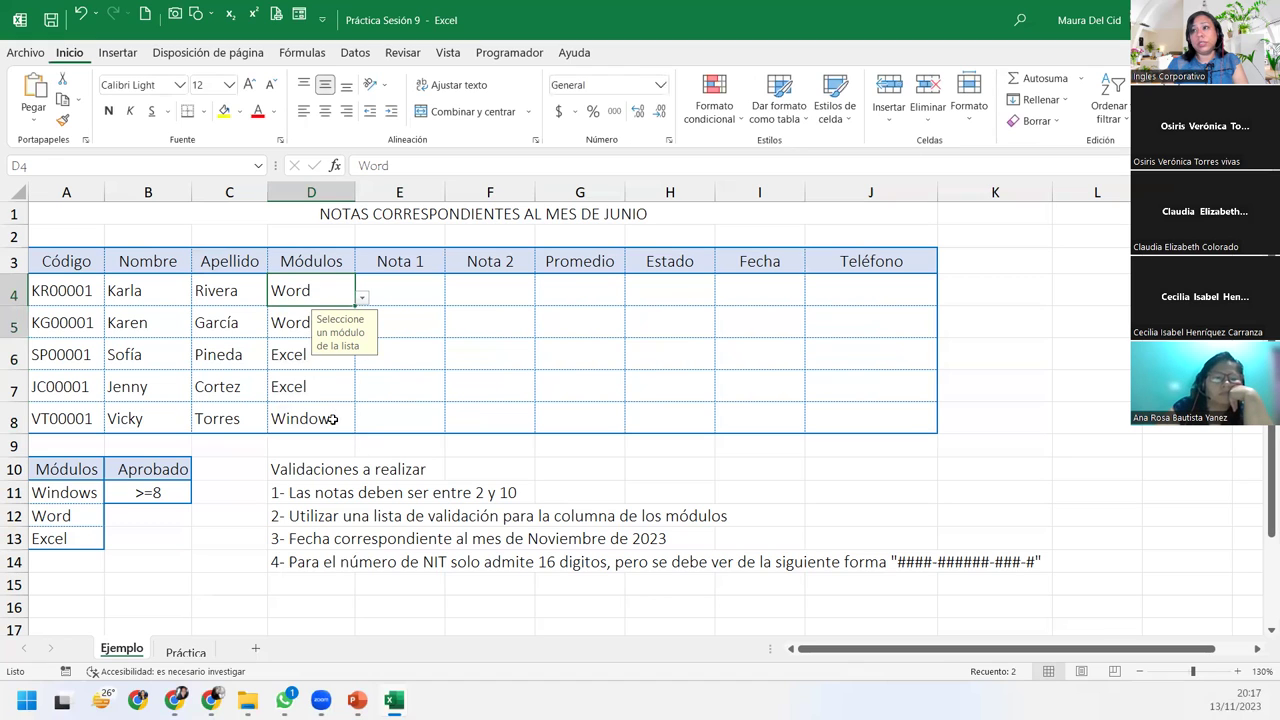
{"action": "left_click", "coordinate": [355, 52]}
{"action": "left_click", "coordinate": [712, 122]}
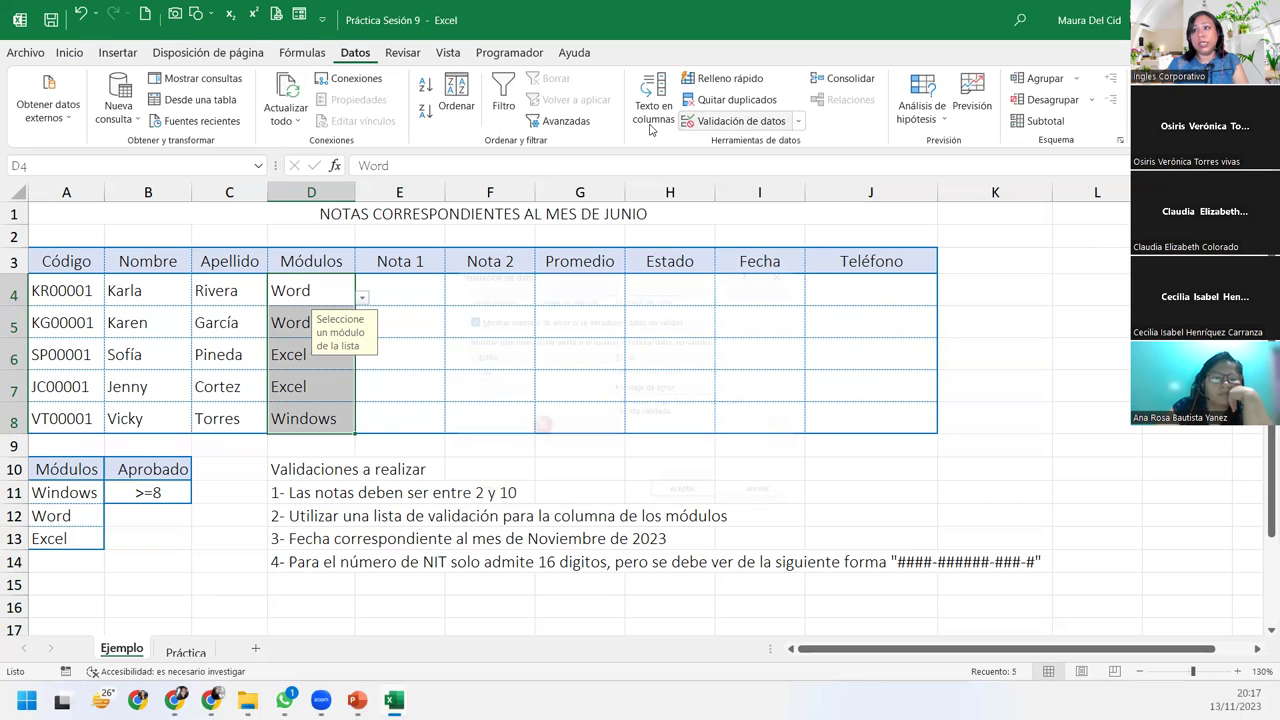
{"action": "left_click", "coordinate": [549, 288]}
{"action": "left_click", "coordinate": [492, 289]}
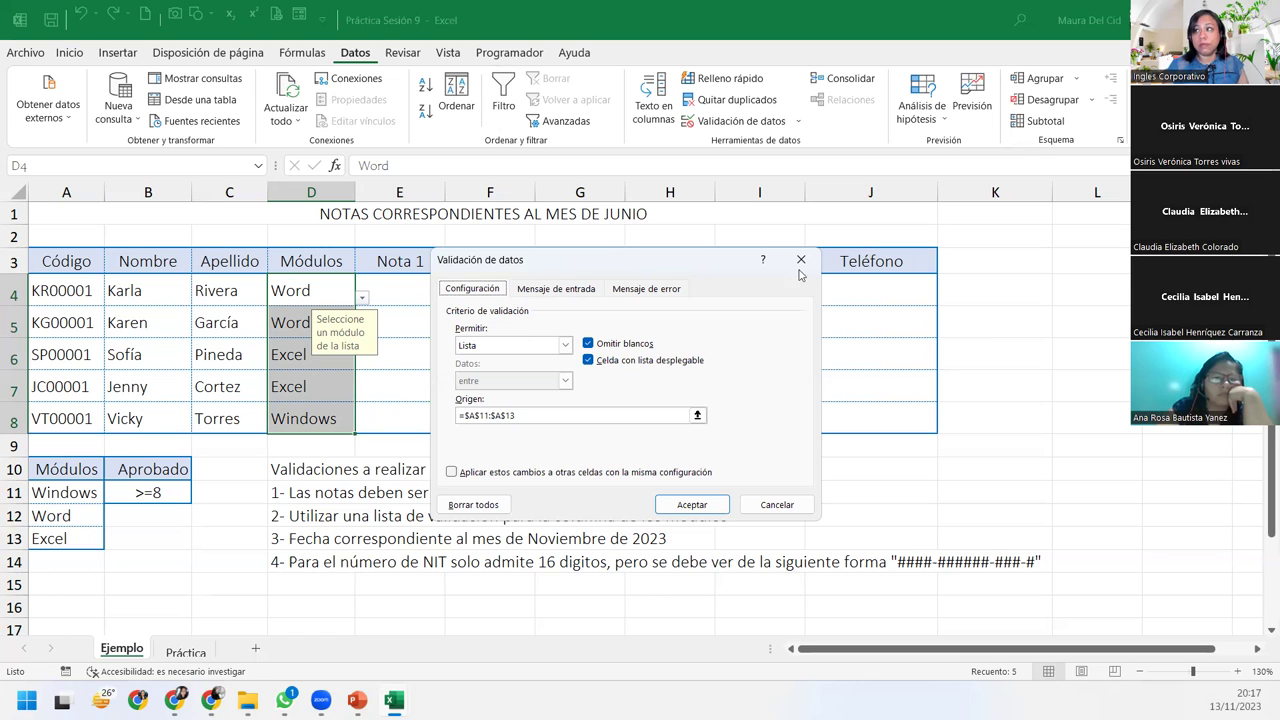
{"action": "key", "text": "Escape"}
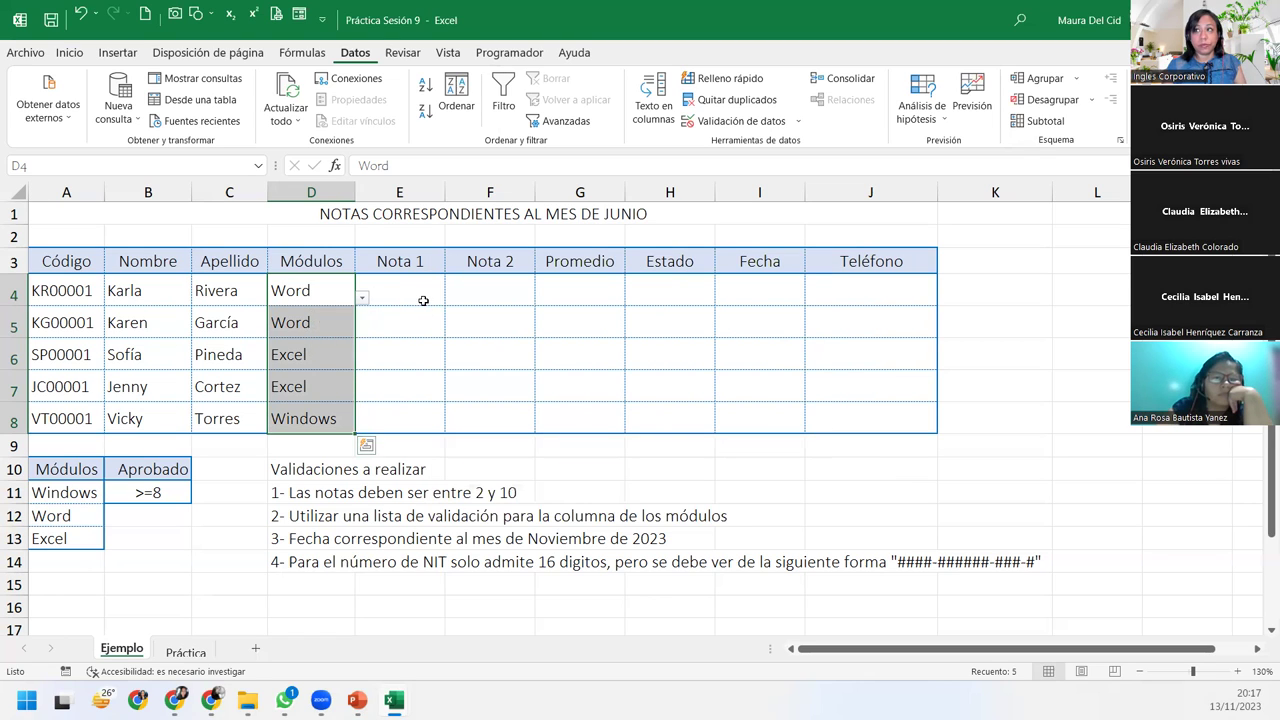
{"action": "left_click", "coordinate": [420, 298]}
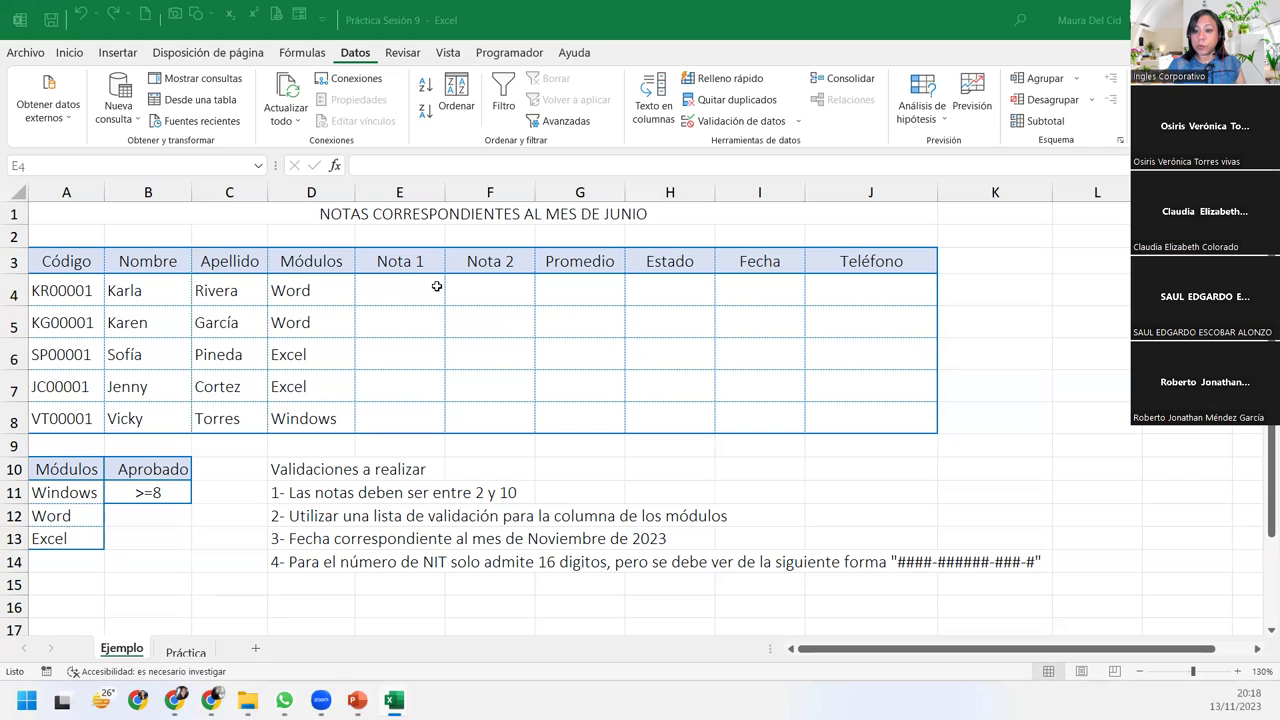
Check the list validation on D4, D7 and D6, open D4's list, then select E4:F8.
{"action": "left_click", "coordinate": [323, 284]}
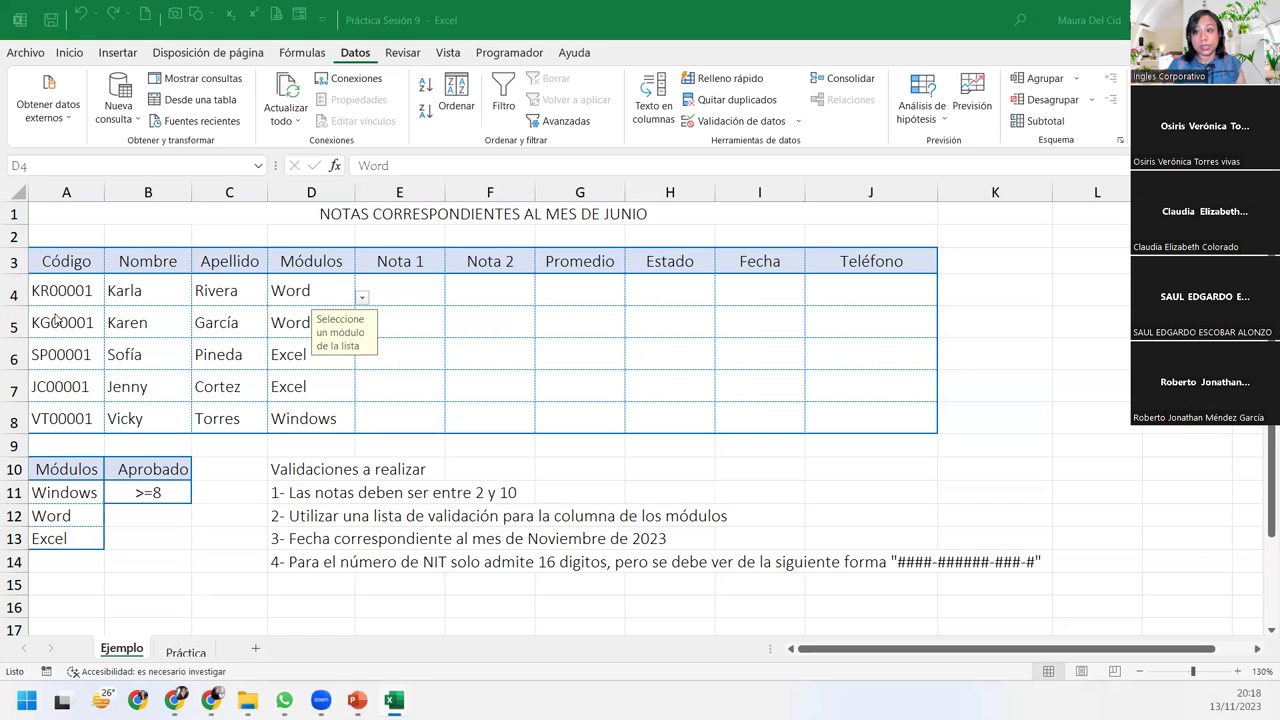
{"action": "left_click", "coordinate": [316, 392]}
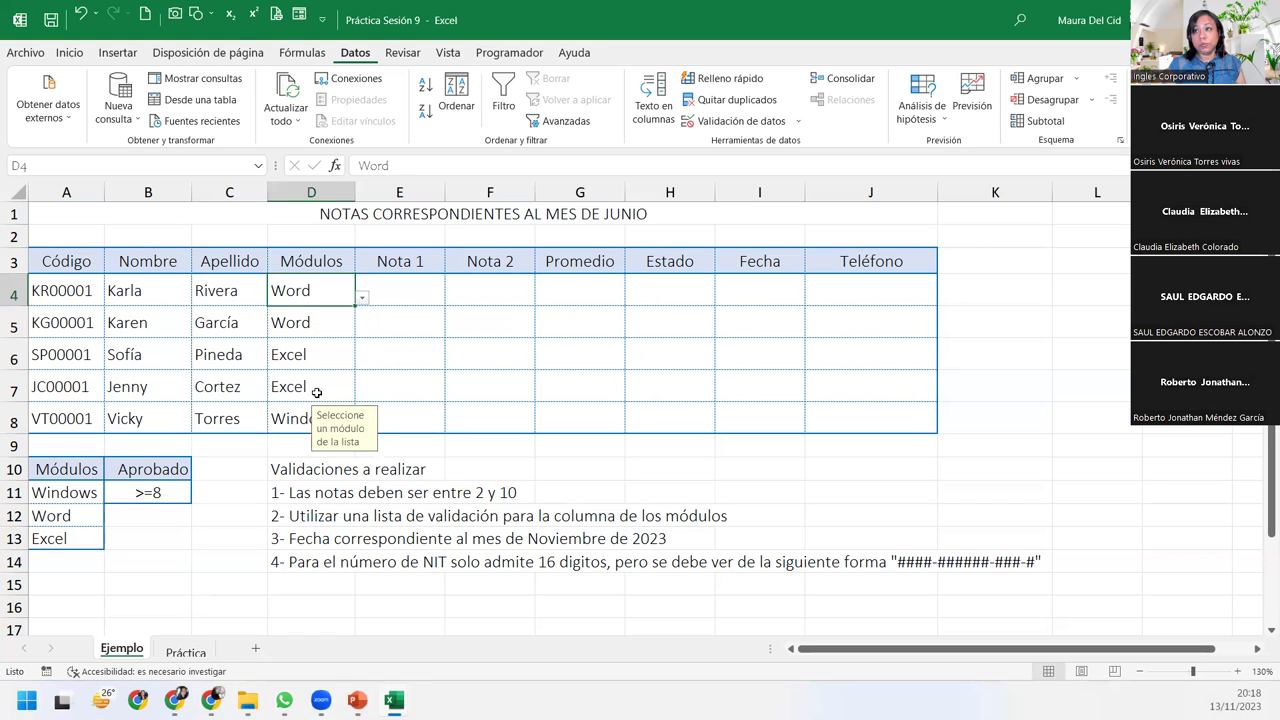
{"action": "left_click", "coordinate": [324, 342]}
{"action": "left_click", "coordinate": [326, 290]}
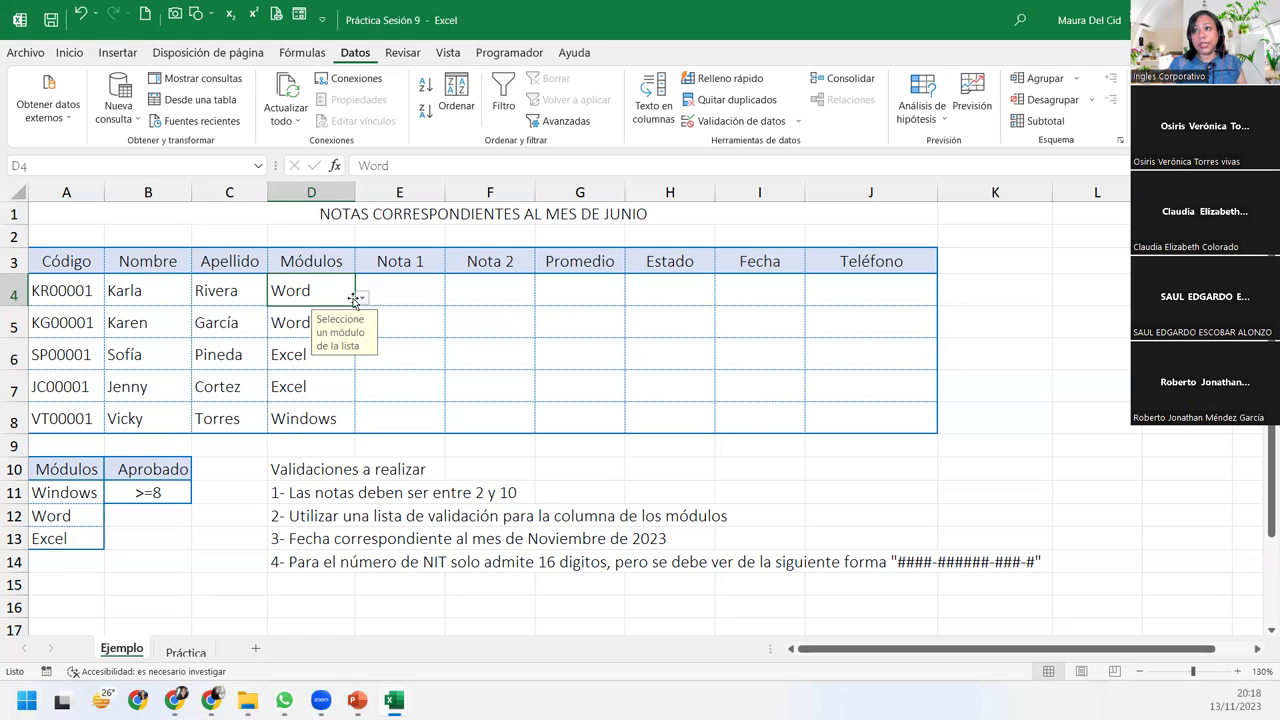
{"action": "left_click", "coordinate": [362, 299]}
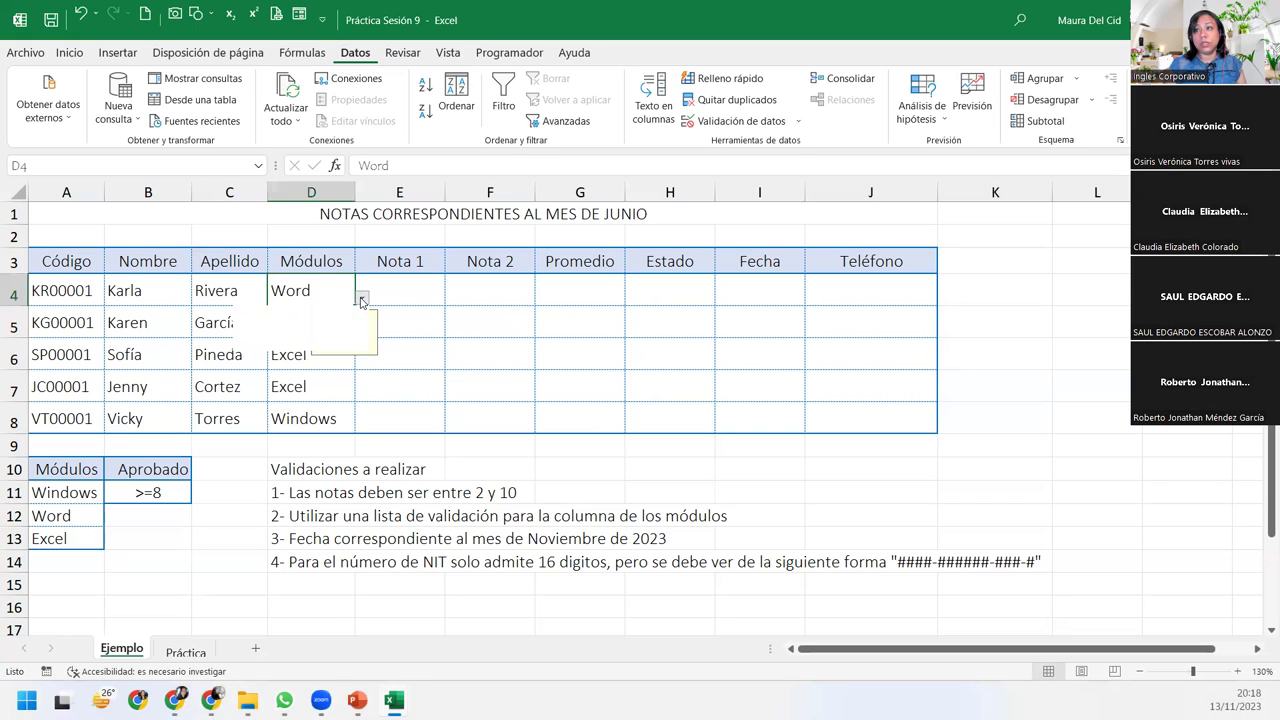
{"action": "key", "text": "Escape"}
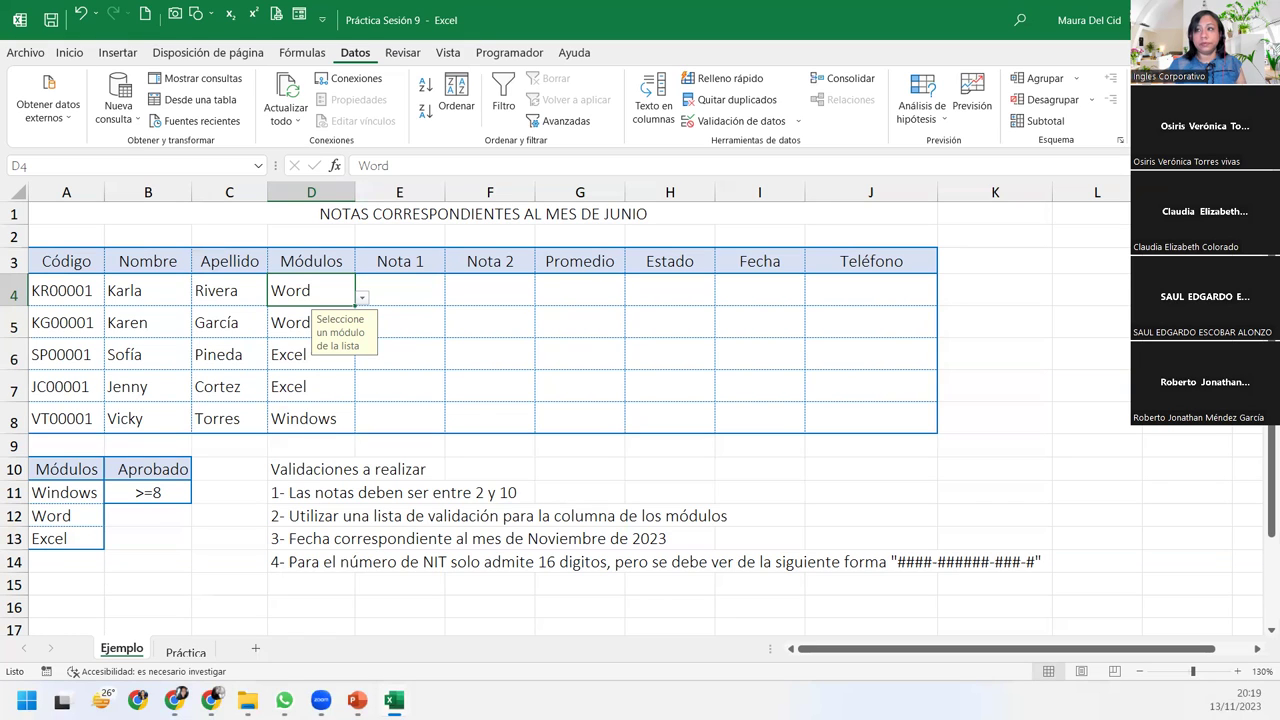
{"action": "left_click", "coordinate": [420, 295]}
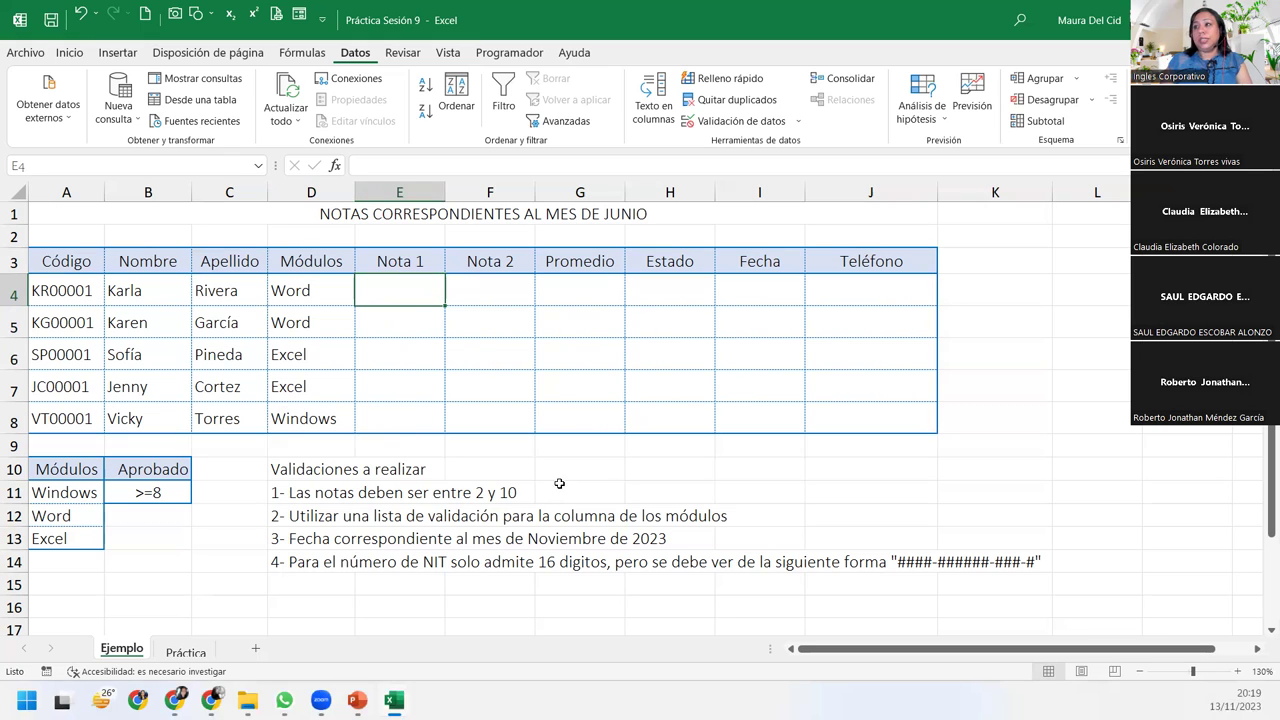
{"action": "left_click", "coordinate": [494, 423], "text": "shift"}
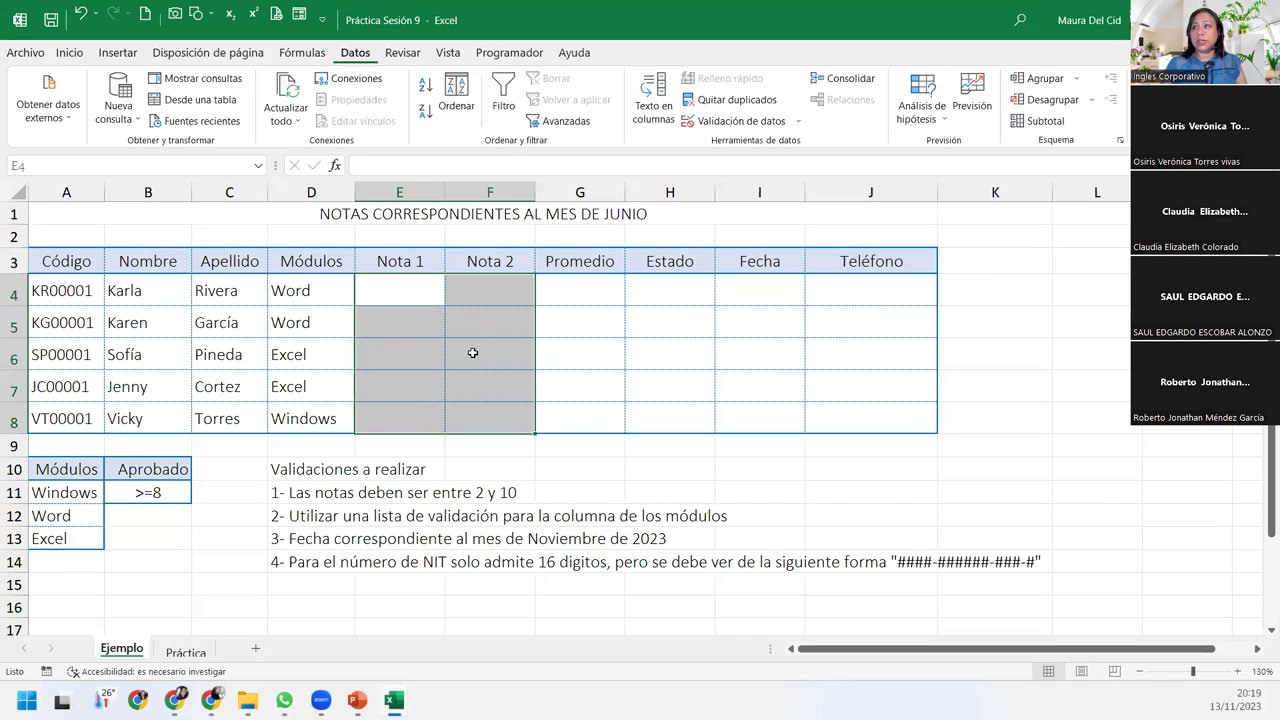
Set the E4:F8 validation to allow Decimal values between a minimum of 2 and maximum of 10.
{"action": "left_click", "coordinate": [719, 124]}
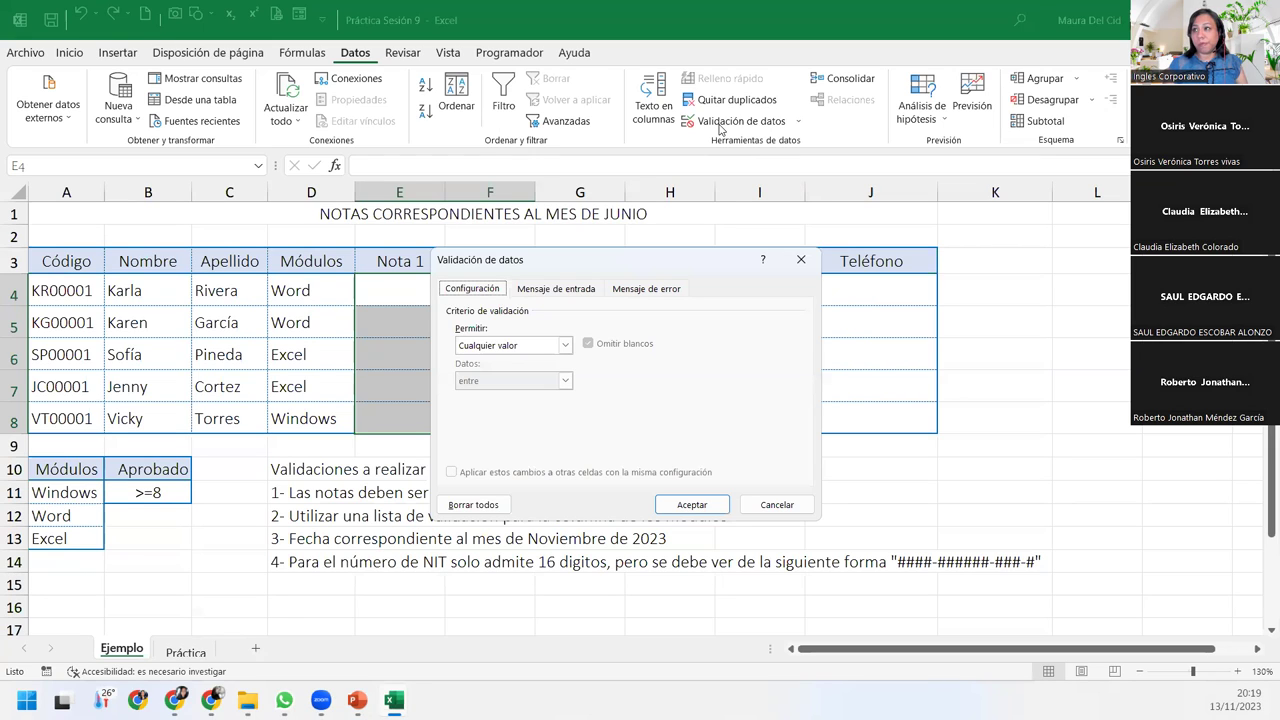
{"action": "left_click", "coordinate": [509, 349]}
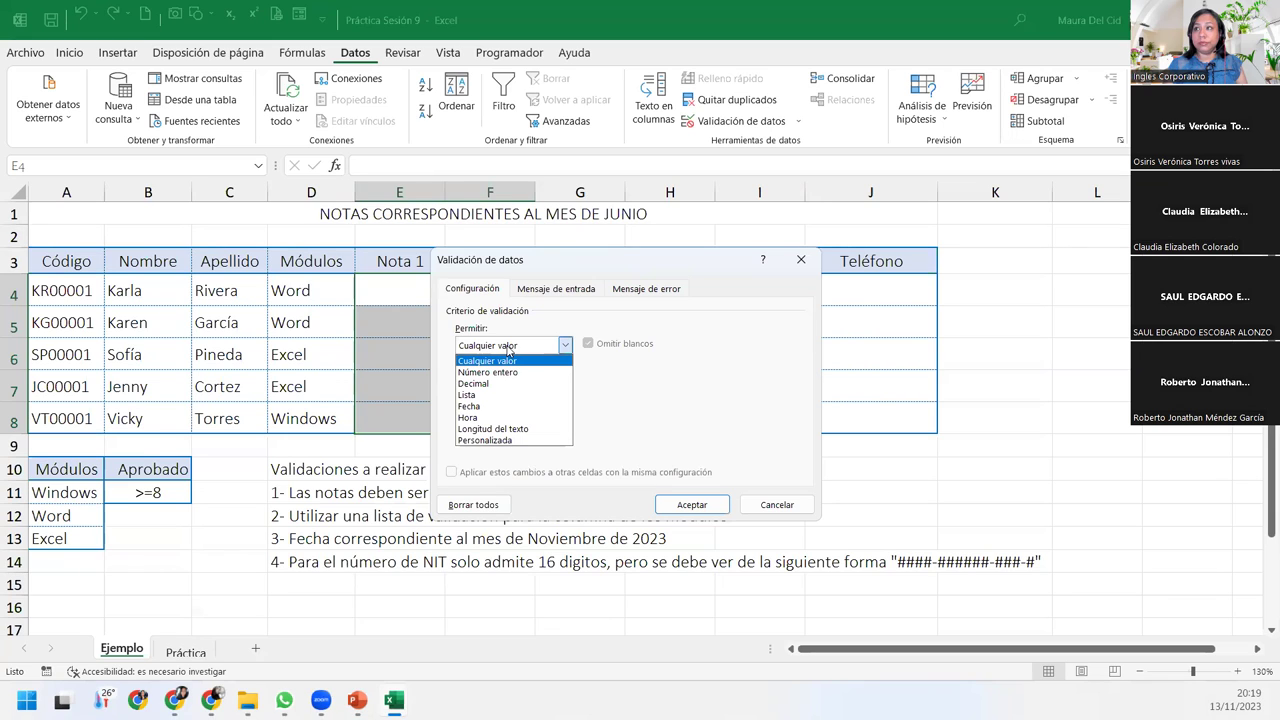
{"action": "left_click", "coordinate": [549, 262]}
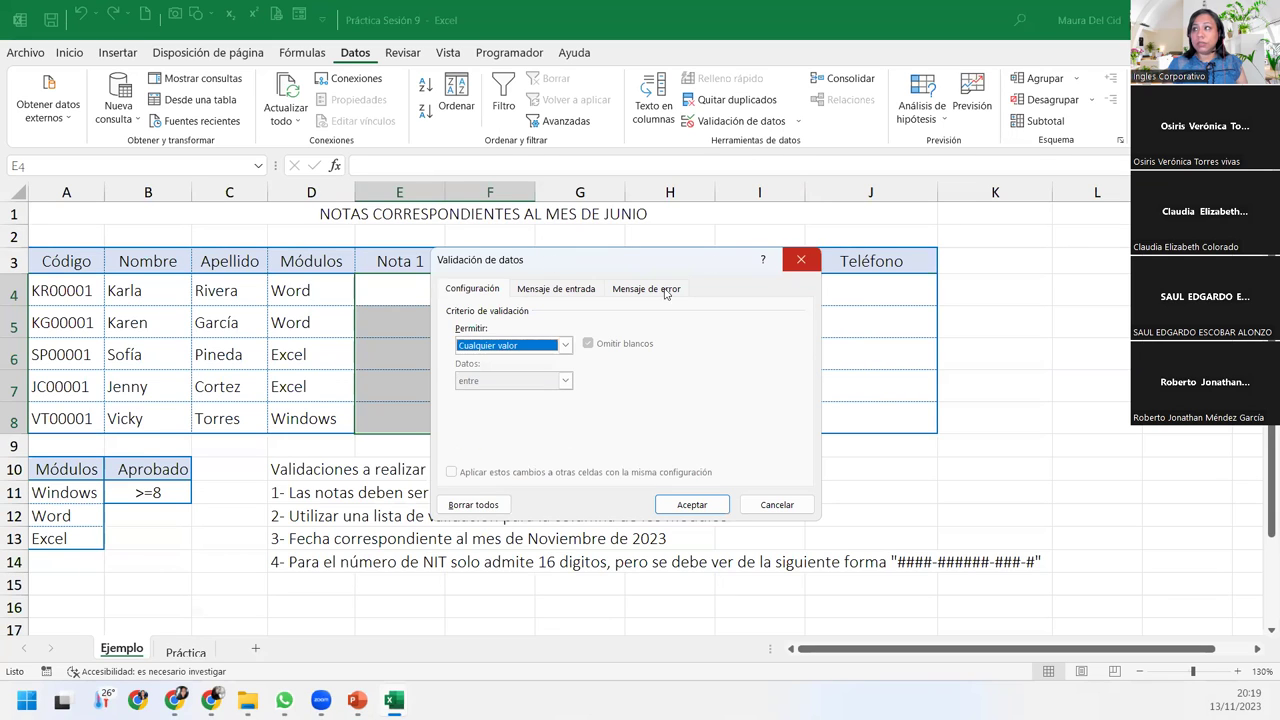
{"action": "left_click_drag", "start_coordinate": [756, 272], "coordinate": [906, 240]}
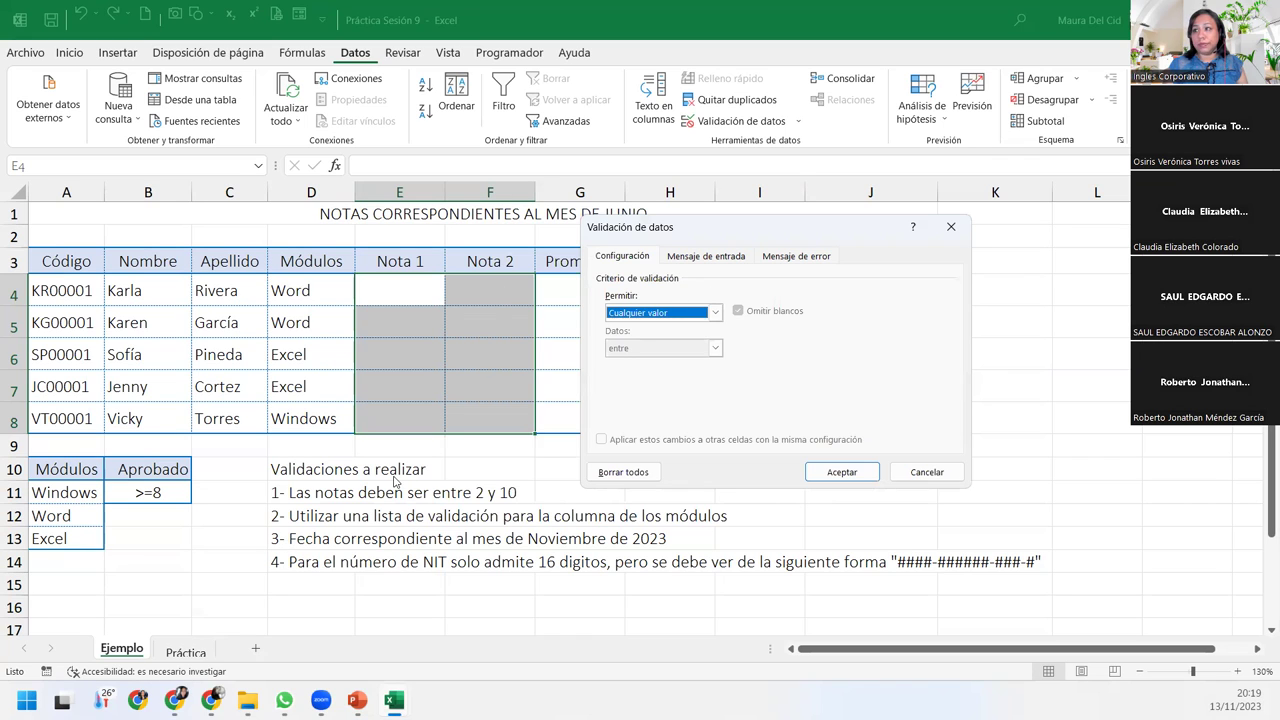
{"action": "left_click", "coordinate": [716, 313]}
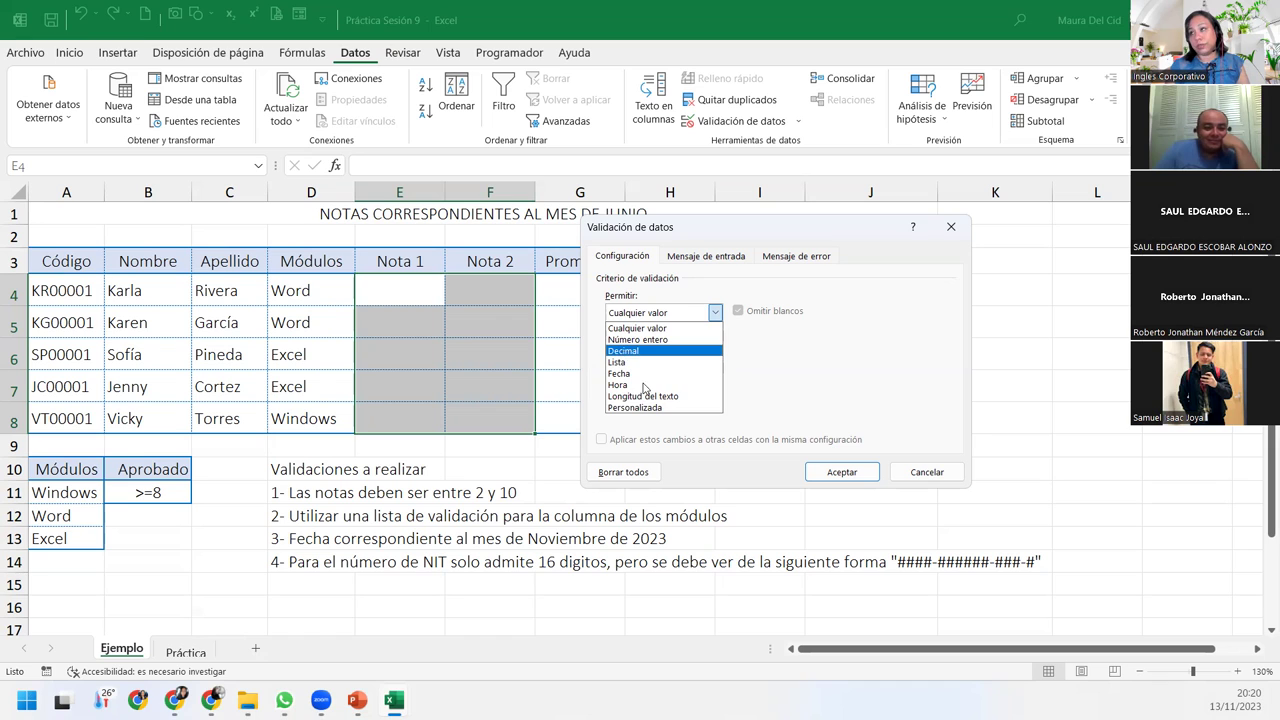
{"action": "left_click", "coordinate": [650, 351]}
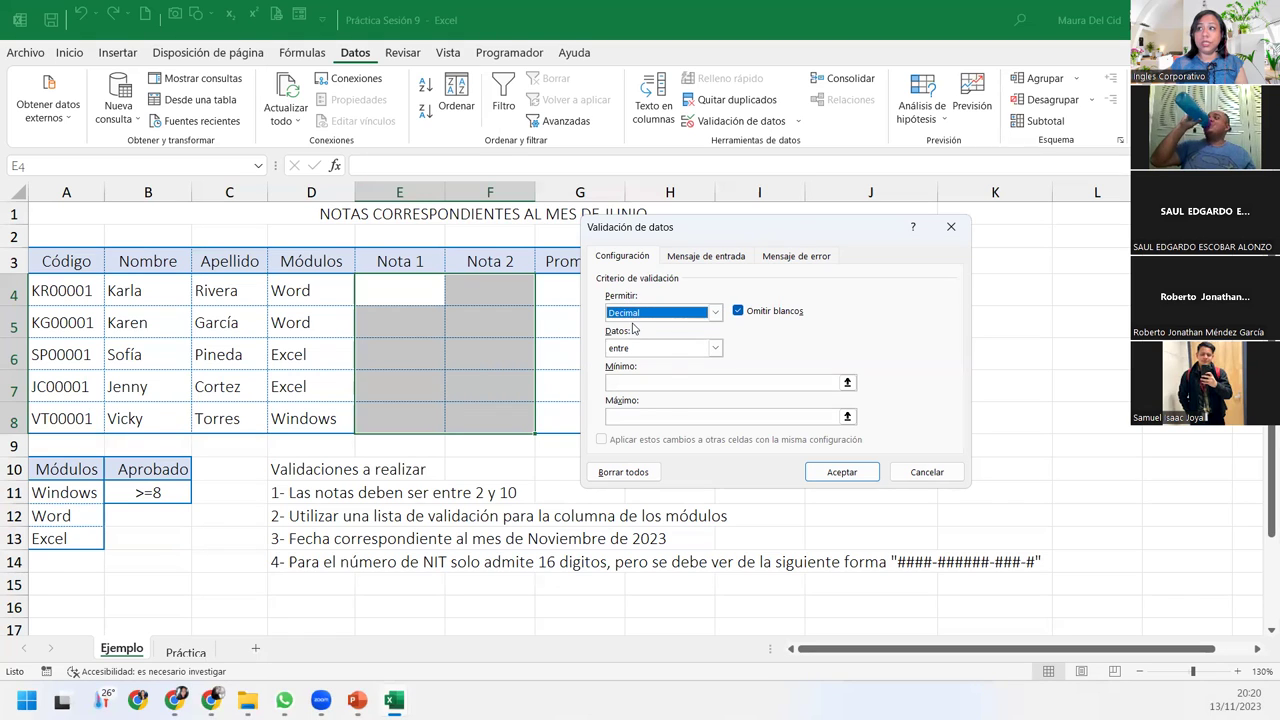
{"action": "left_click", "coordinate": [644, 355]}
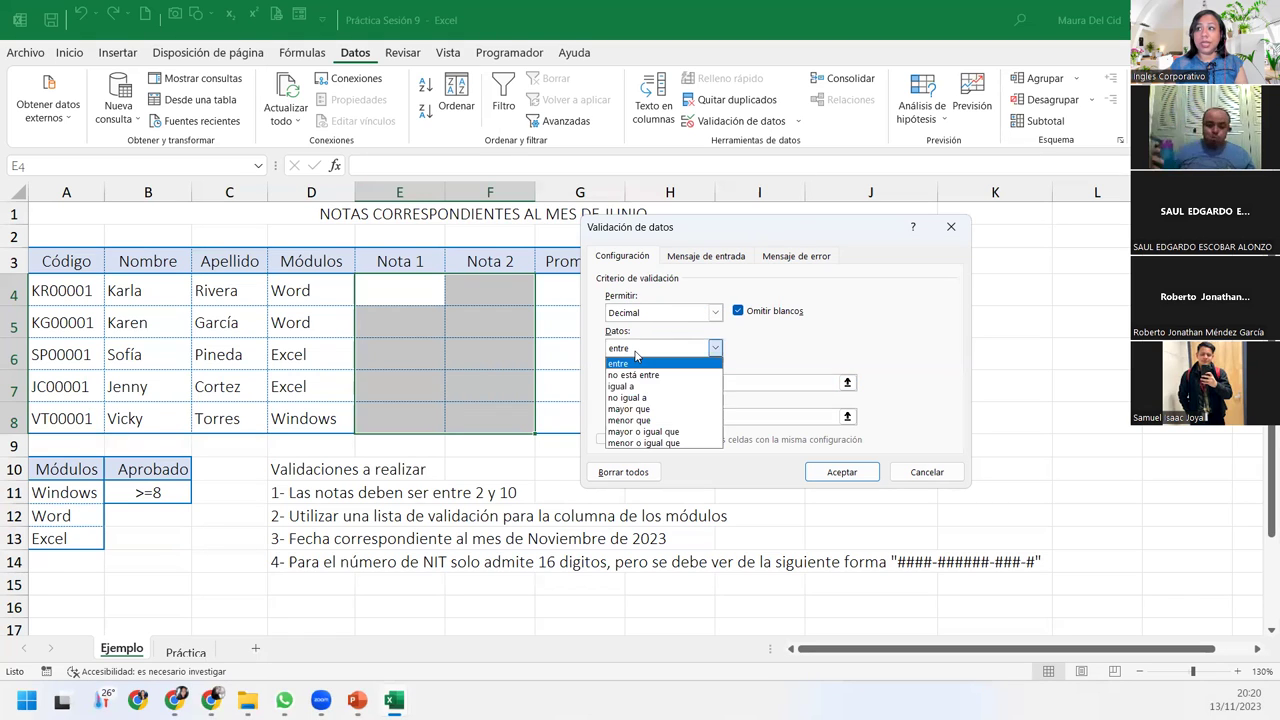
{"action": "left_click", "coordinate": [635, 357]}
{"action": "left_click", "coordinate": [636, 378]}
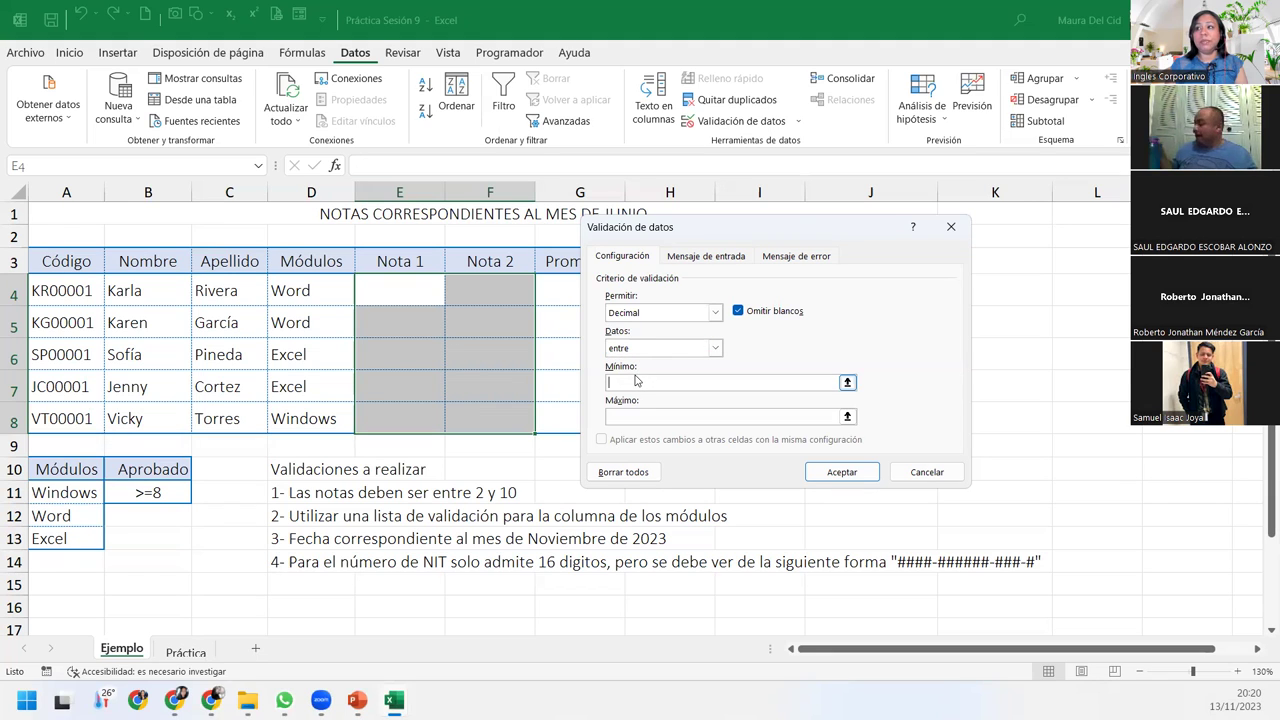
{"action": "type", "text": "2"}
{"action": "left_click", "coordinate": [624, 415]}
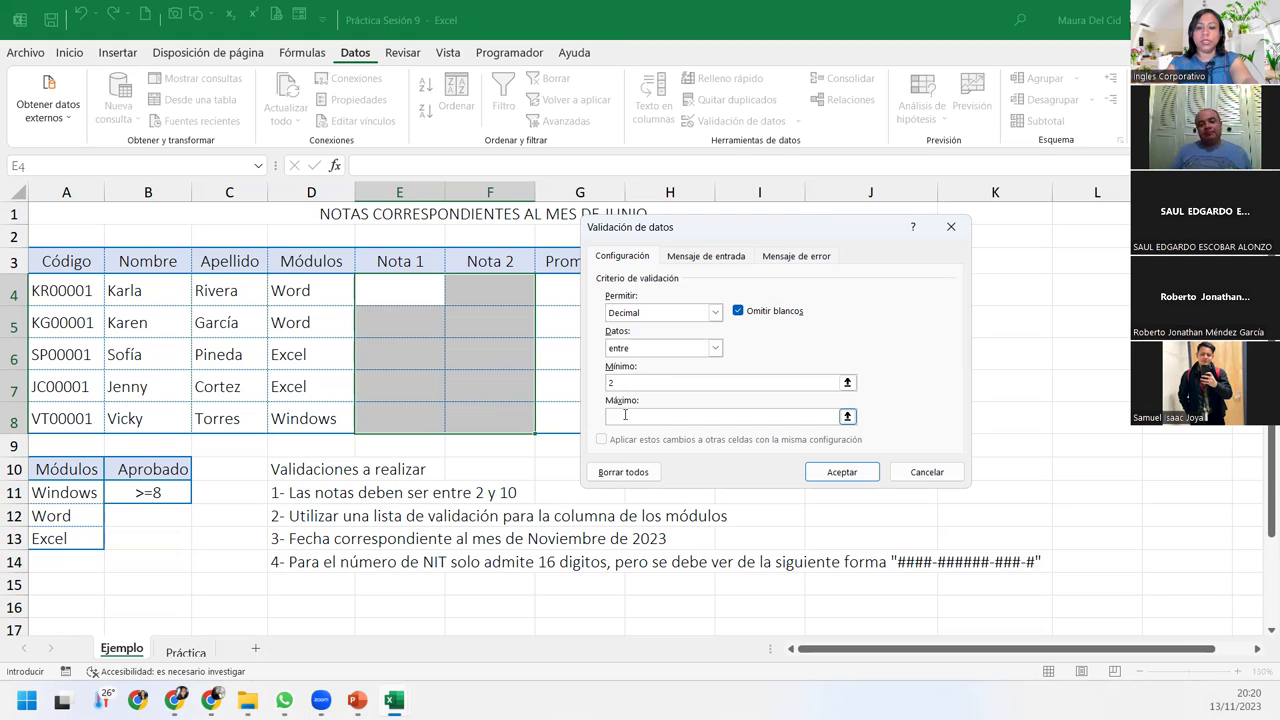
{"action": "type", "text": "10"}
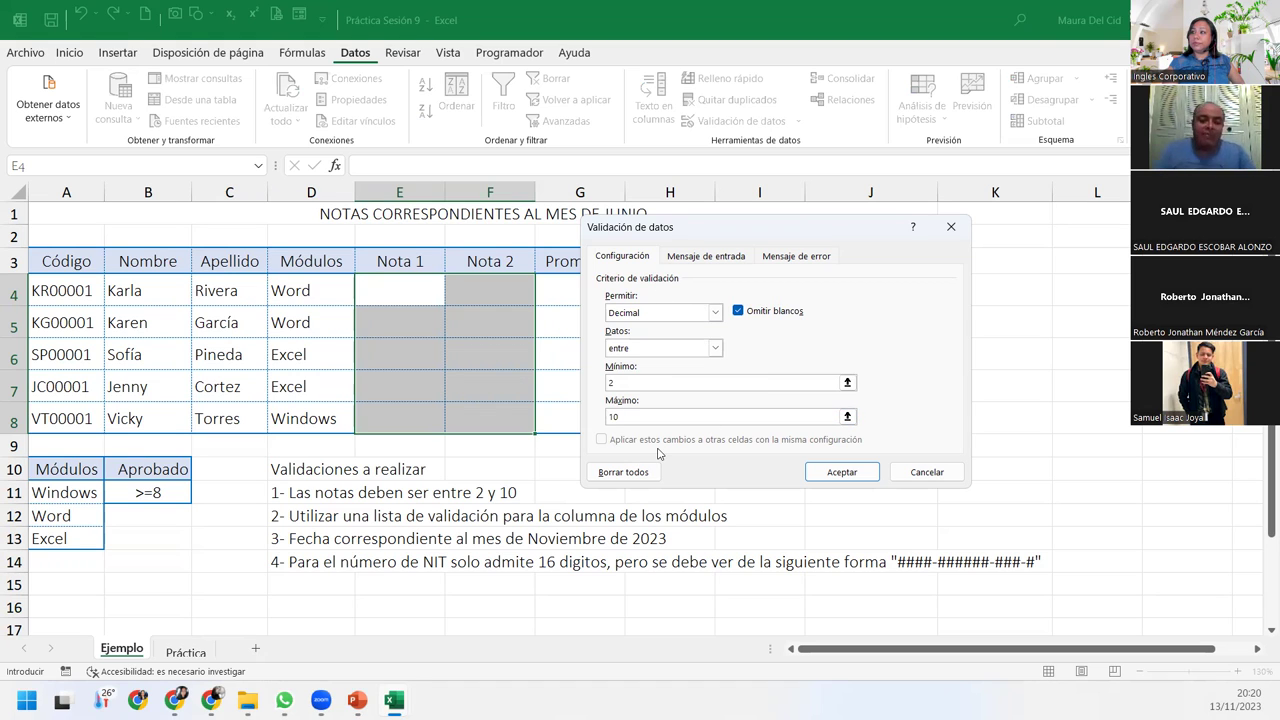
{"action": "left_click", "coordinate": [688, 264]}
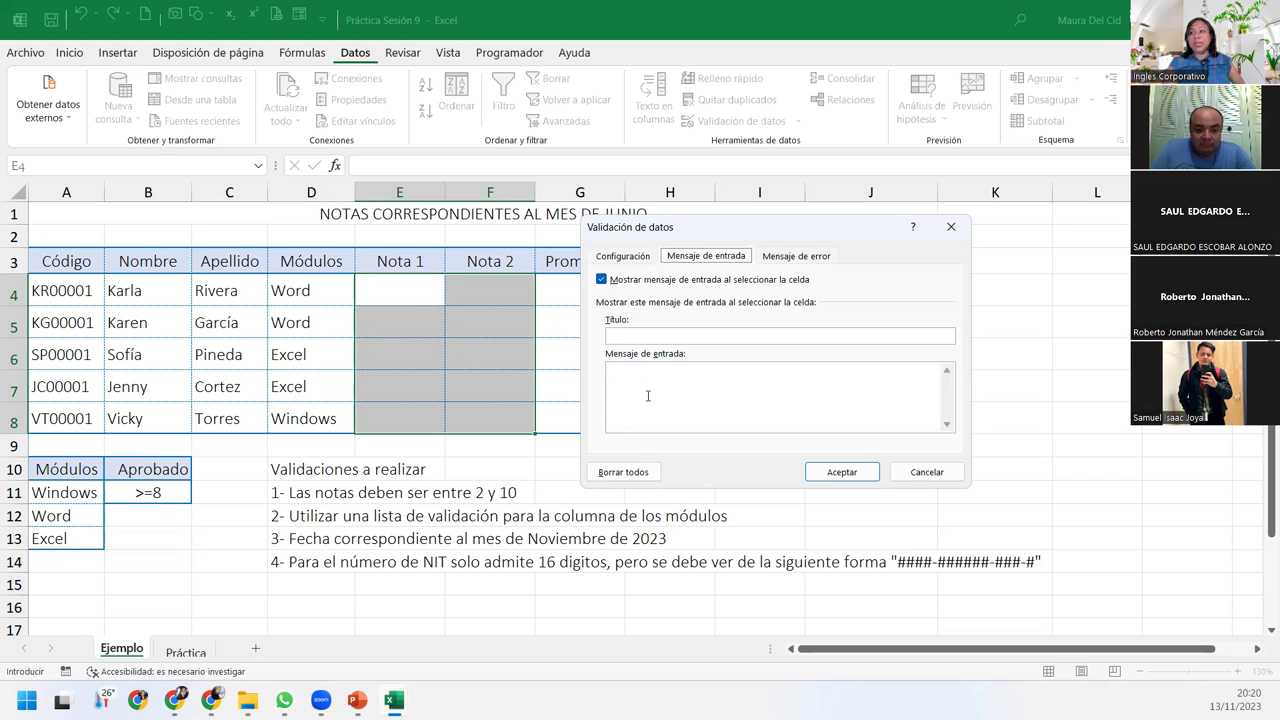
Disable the input message, title the error alert 'Nota inadecuada' and start its 2–10 reminder message.
{"action": "left_click", "coordinate": [602, 280]}
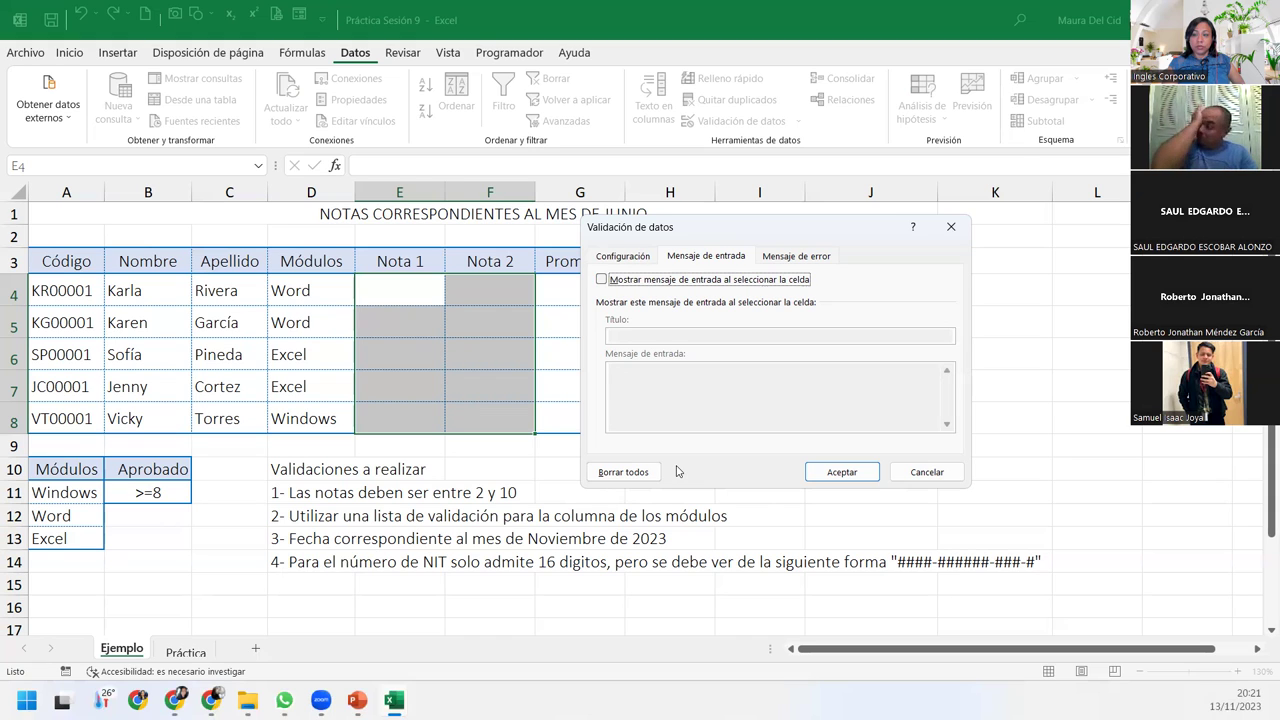
{"action": "left_click", "coordinate": [815, 257]}
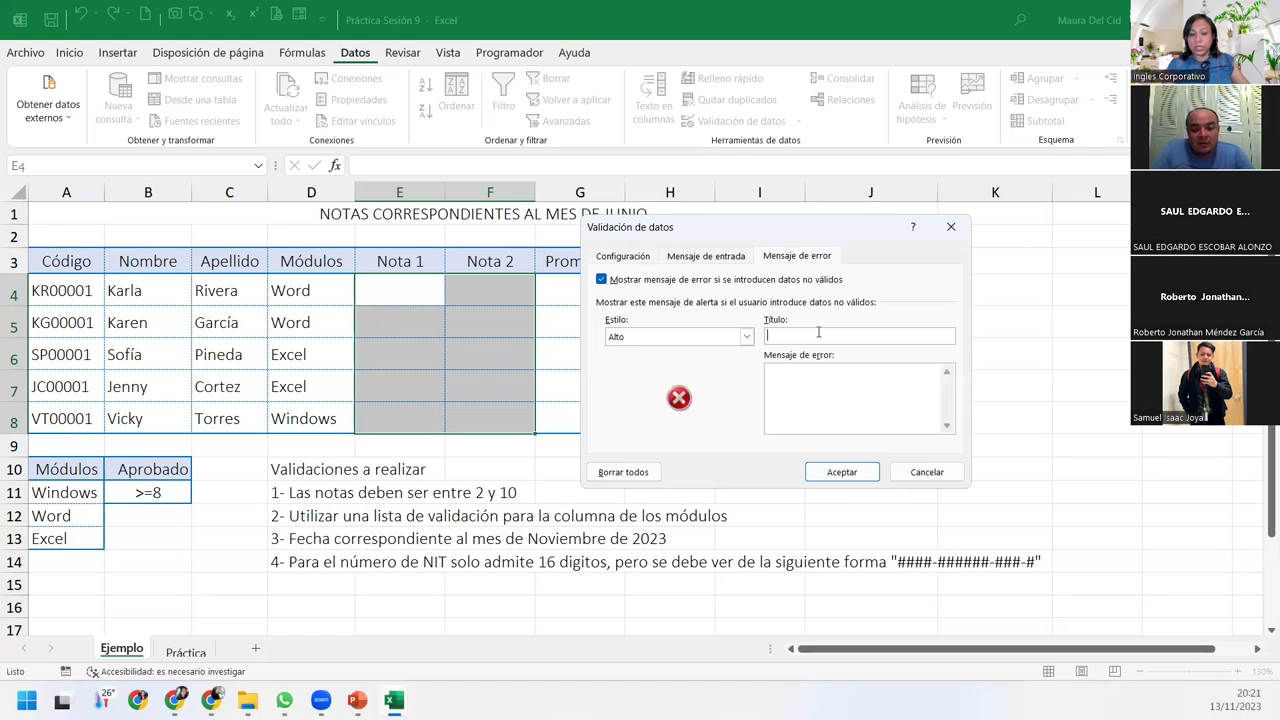
{"action": "type", "text": "Nota in"}
{"action": "key", "text": "BackSpace"}
{"action": "key", "text": "BackSpace"}
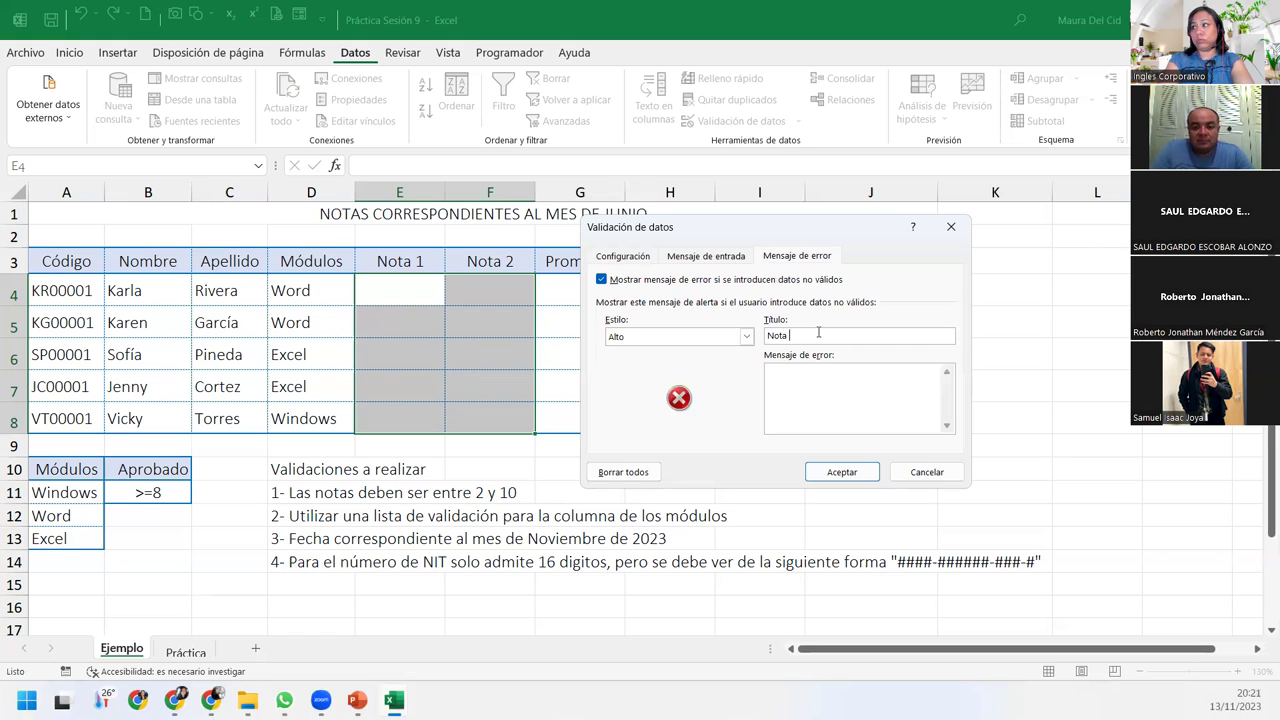
{"action": "type", "text": "inadecu"}
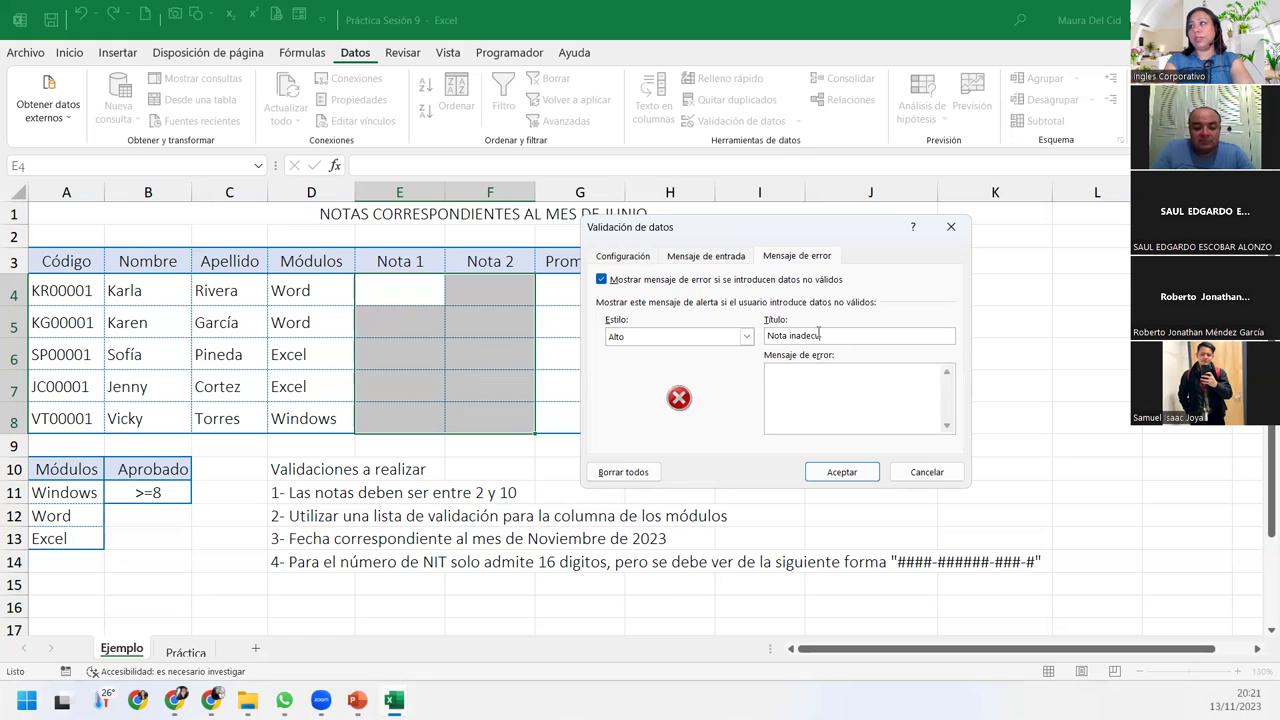
{"action": "type", "text": "ada"}
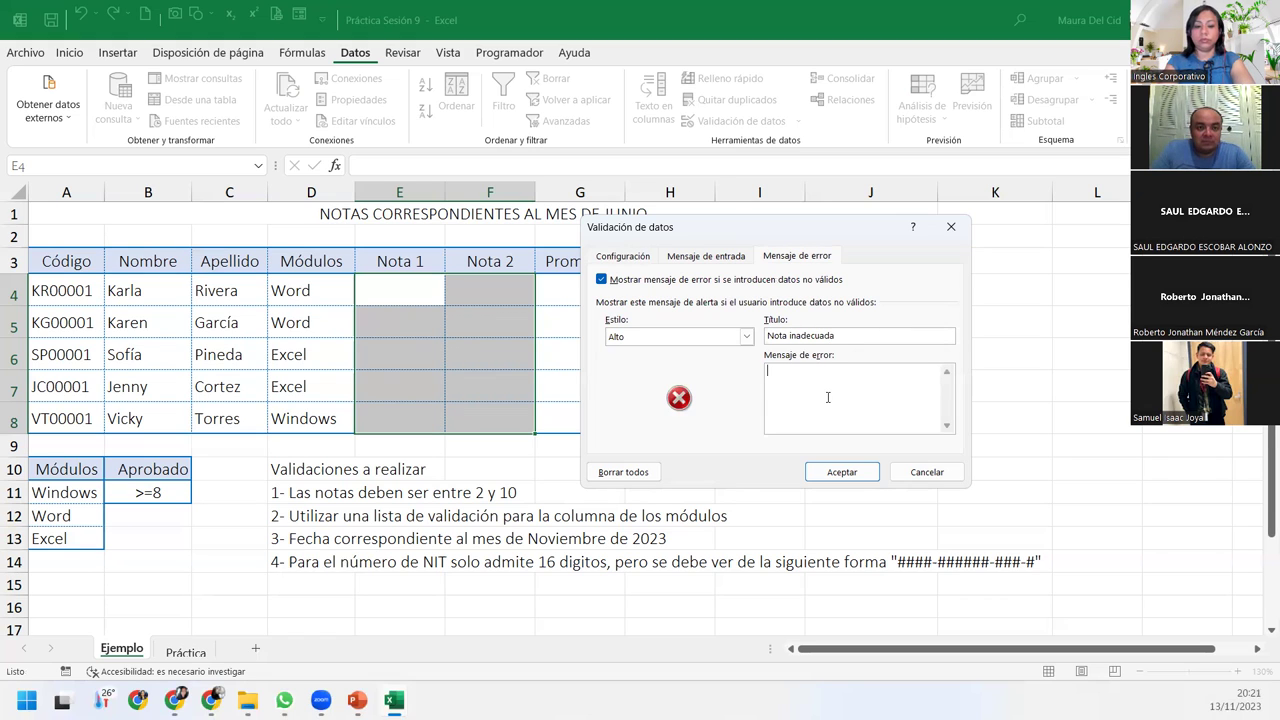
{"action": "type", "text": "Se le recuerda que la nota min"}
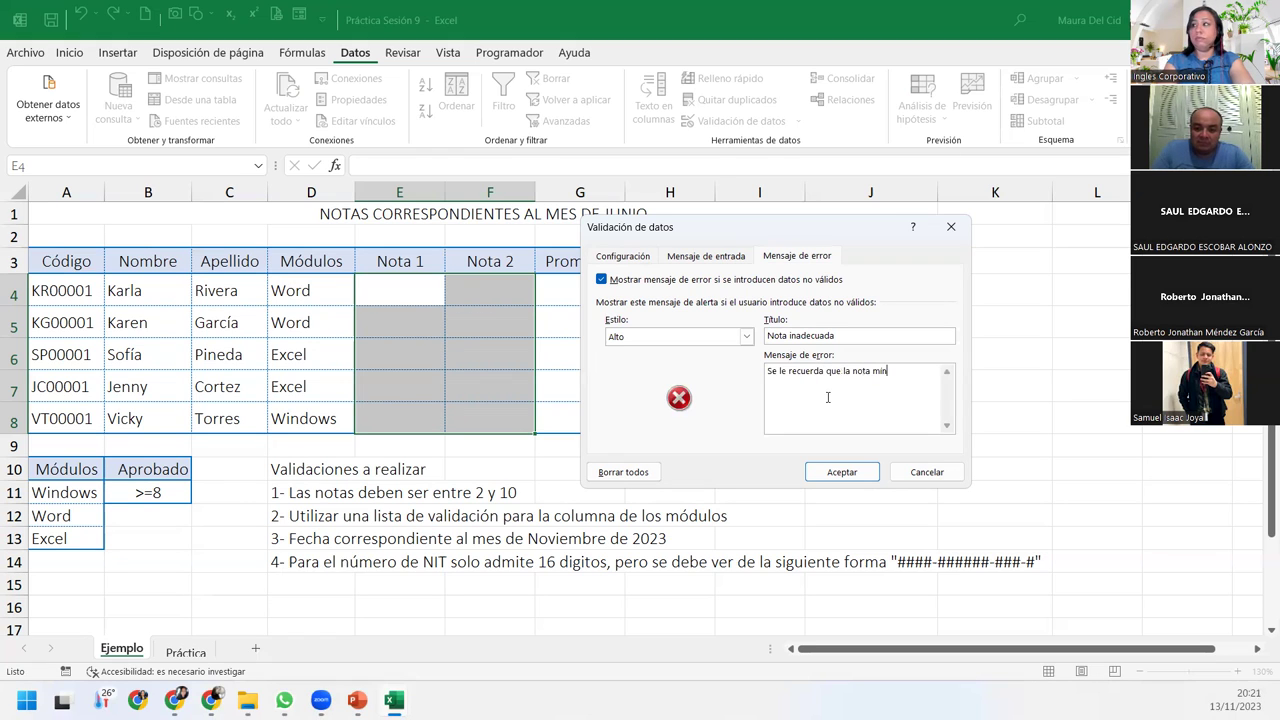
{"action": "type", "text": "ma es 2 "}
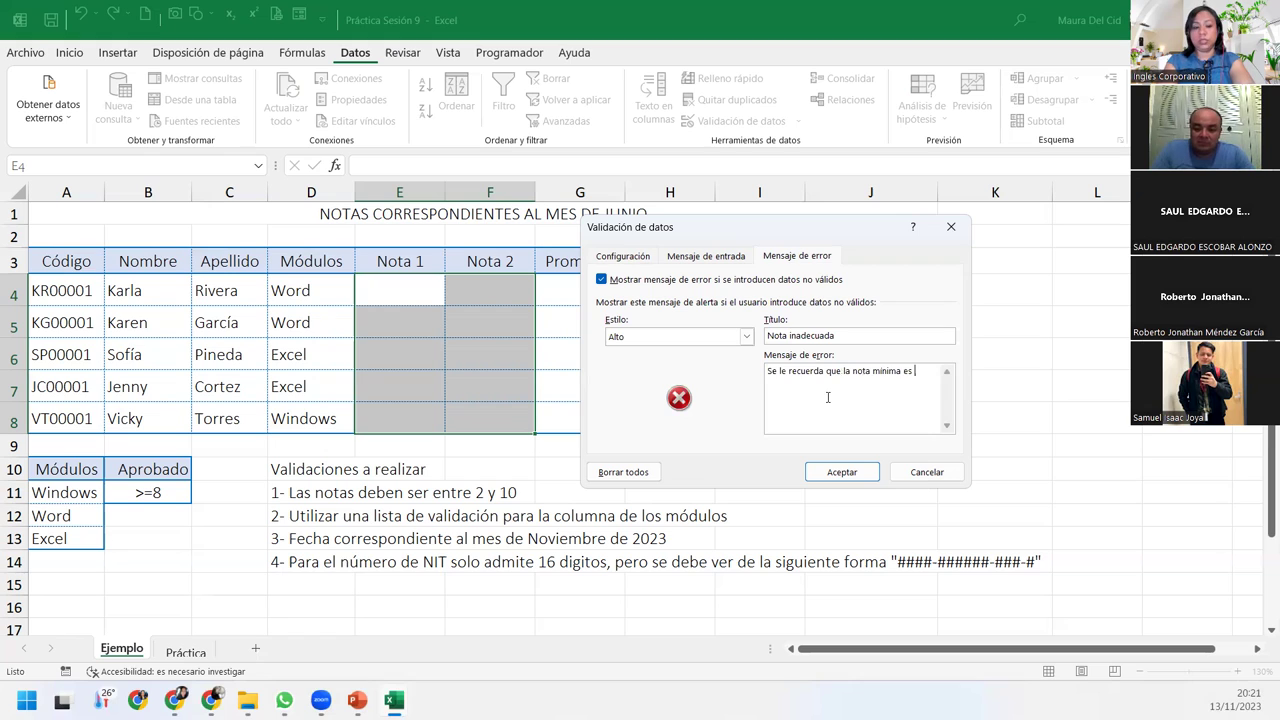
{"action": "type", "text": "y la máxima es 10"}
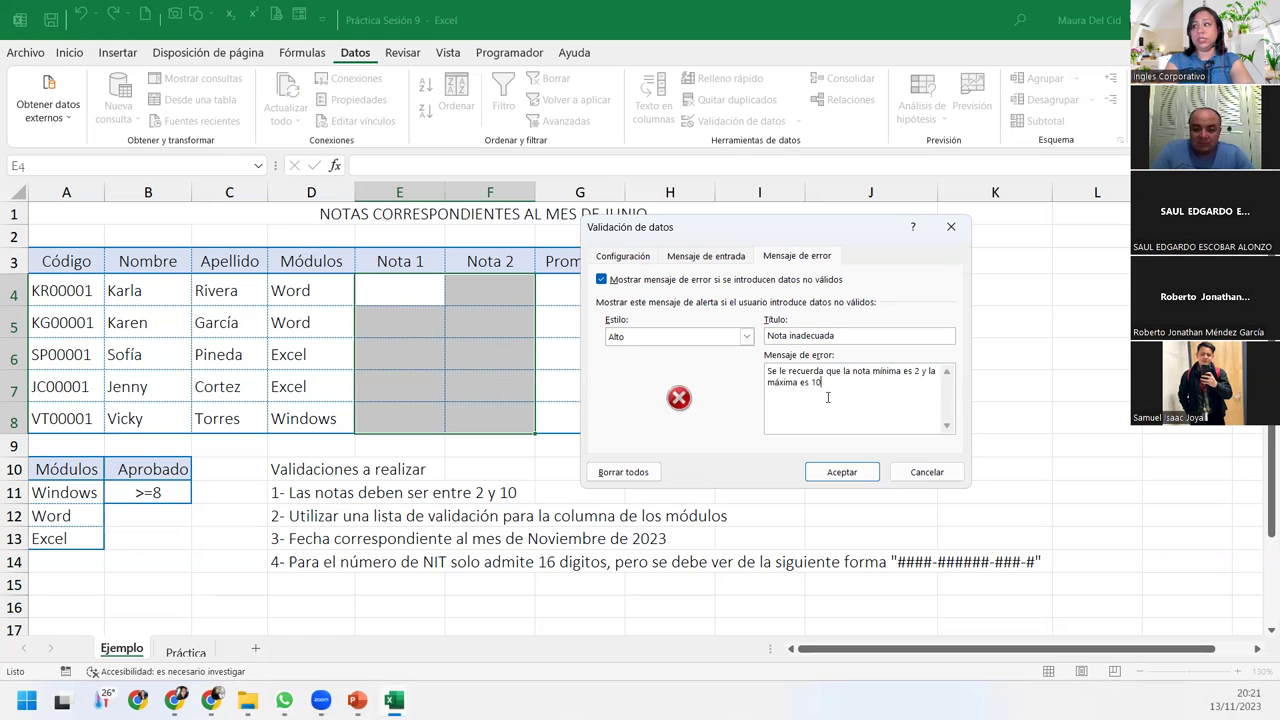
{"action": "type", "text": ", por favor "}
{"action": "type", "text": "hacer las correcciones necesarias."}
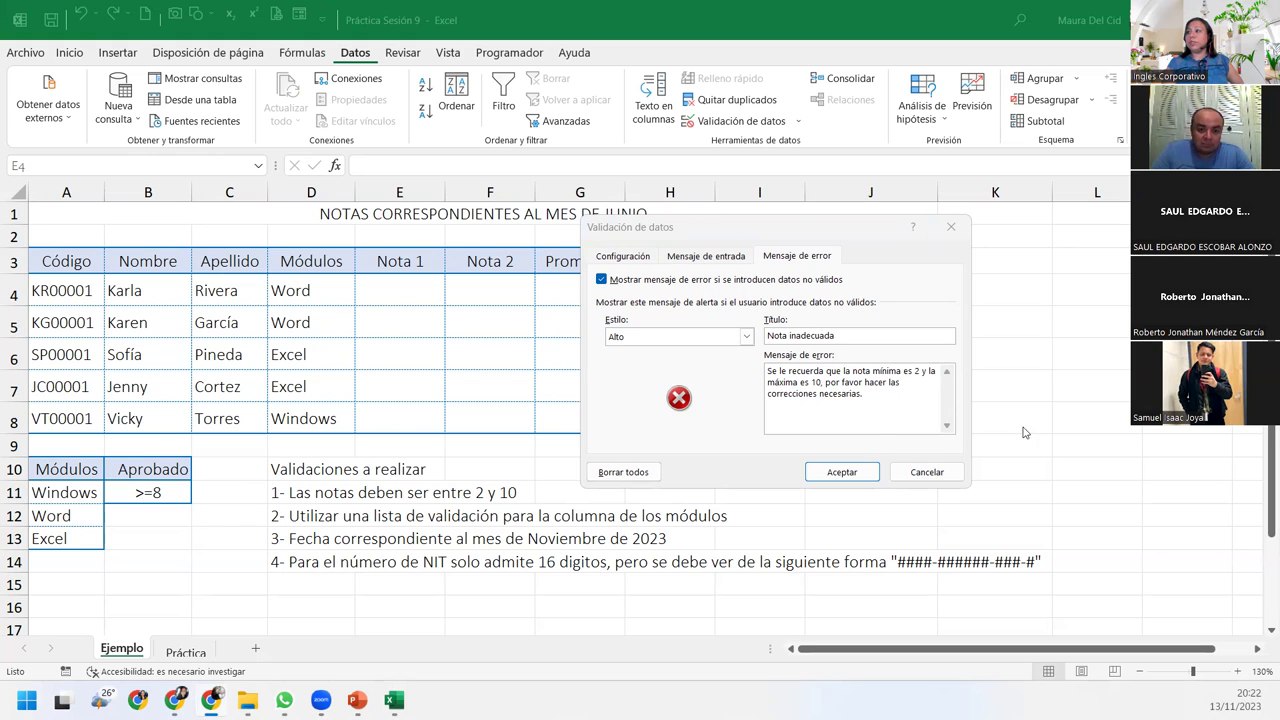
Confirm the grade rule, test E4 with 1, then retry with 2.
{"action": "left_click", "coordinate": [836, 472]}
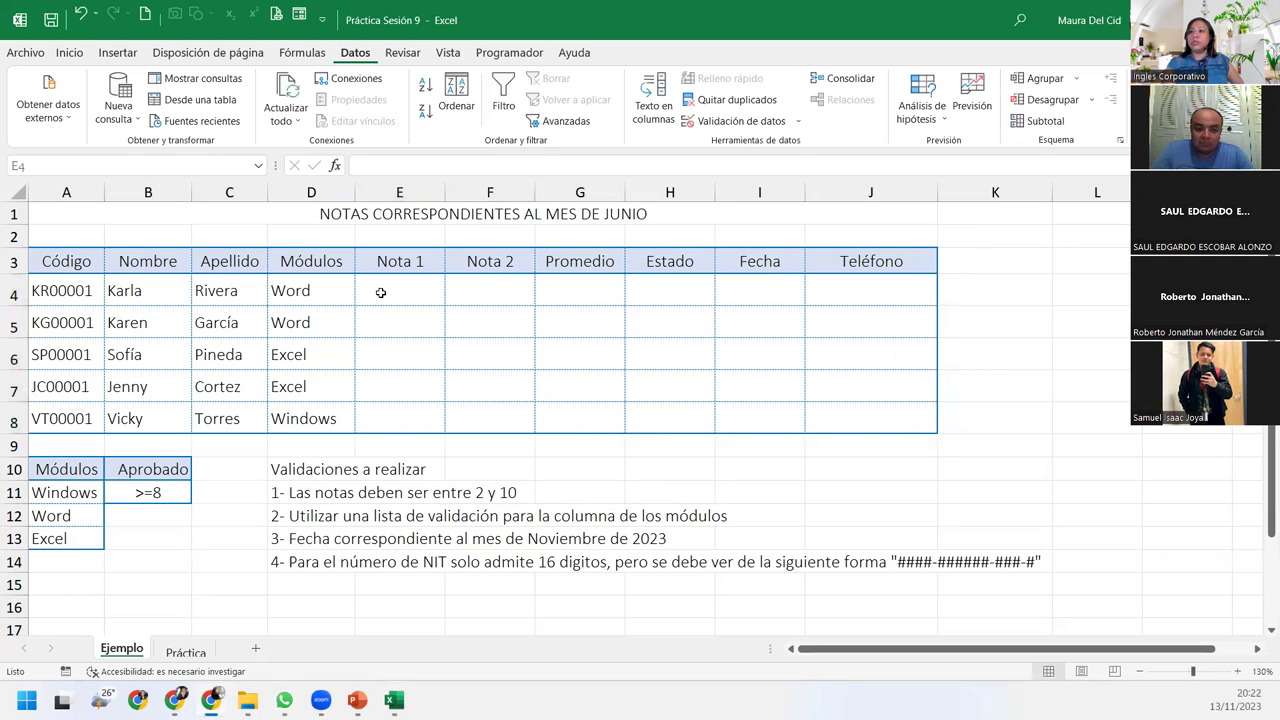
{"action": "left_click", "coordinate": [380, 292]}
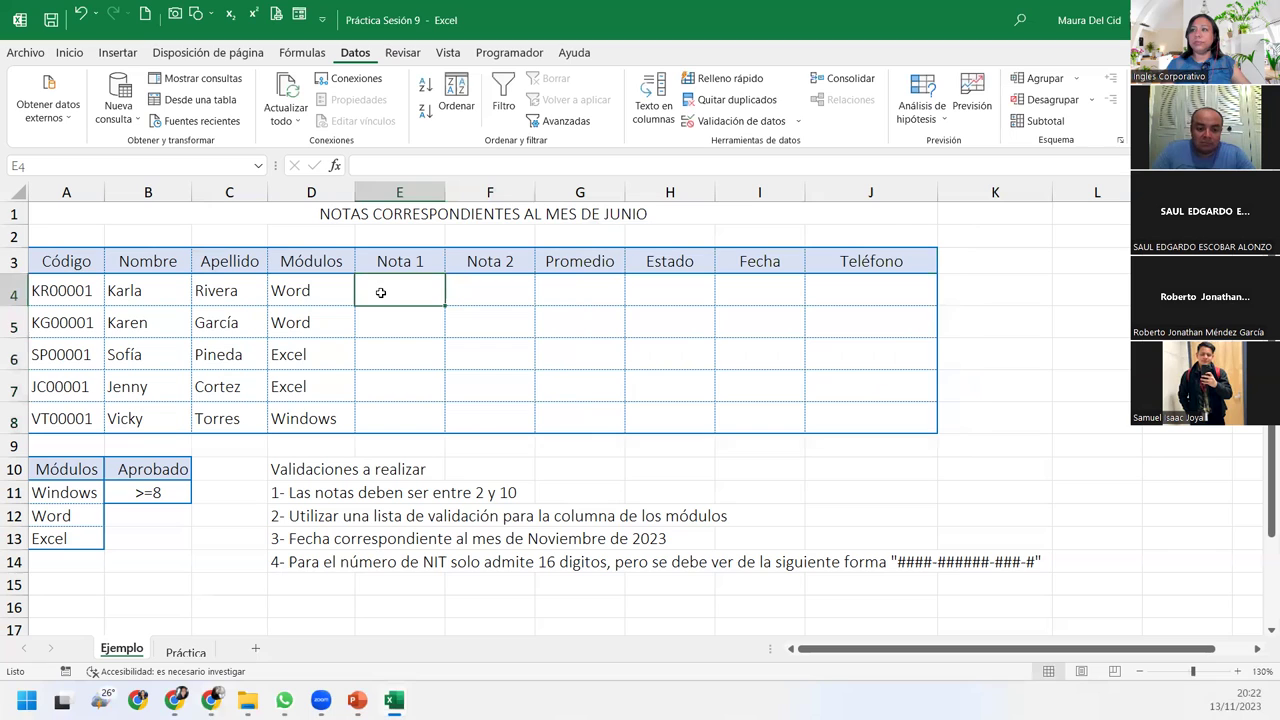
{"action": "type", "text": "1"}
{"action": "key", "text": "Return"}
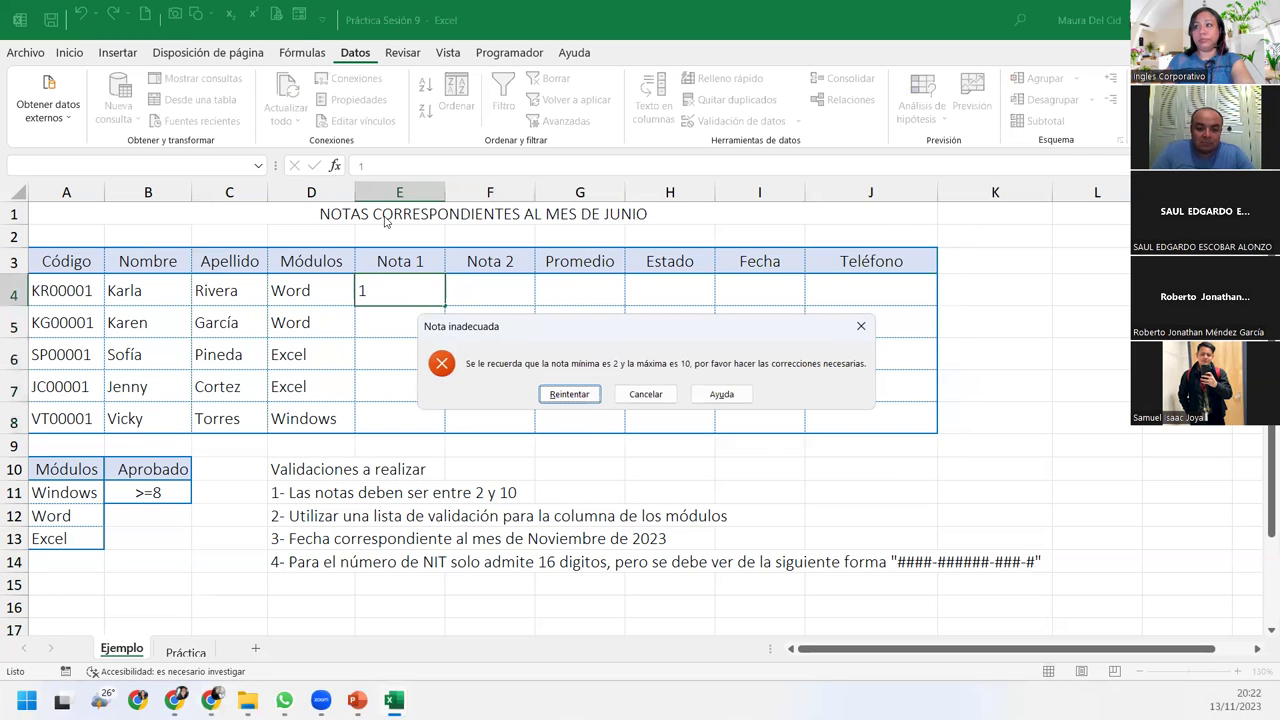
{"action": "left_click", "coordinate": [591, 393]}
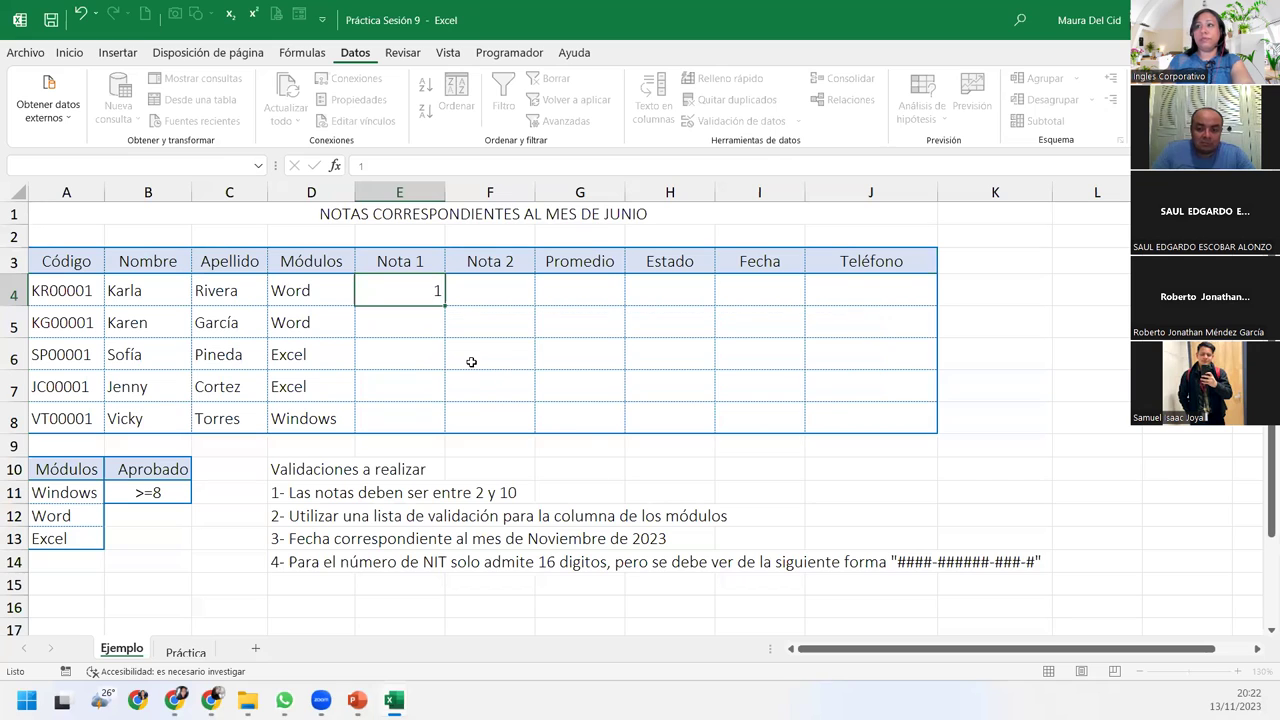
{"action": "type", "text": "2"}
{"action": "key", "text": "ctrl+Return"}
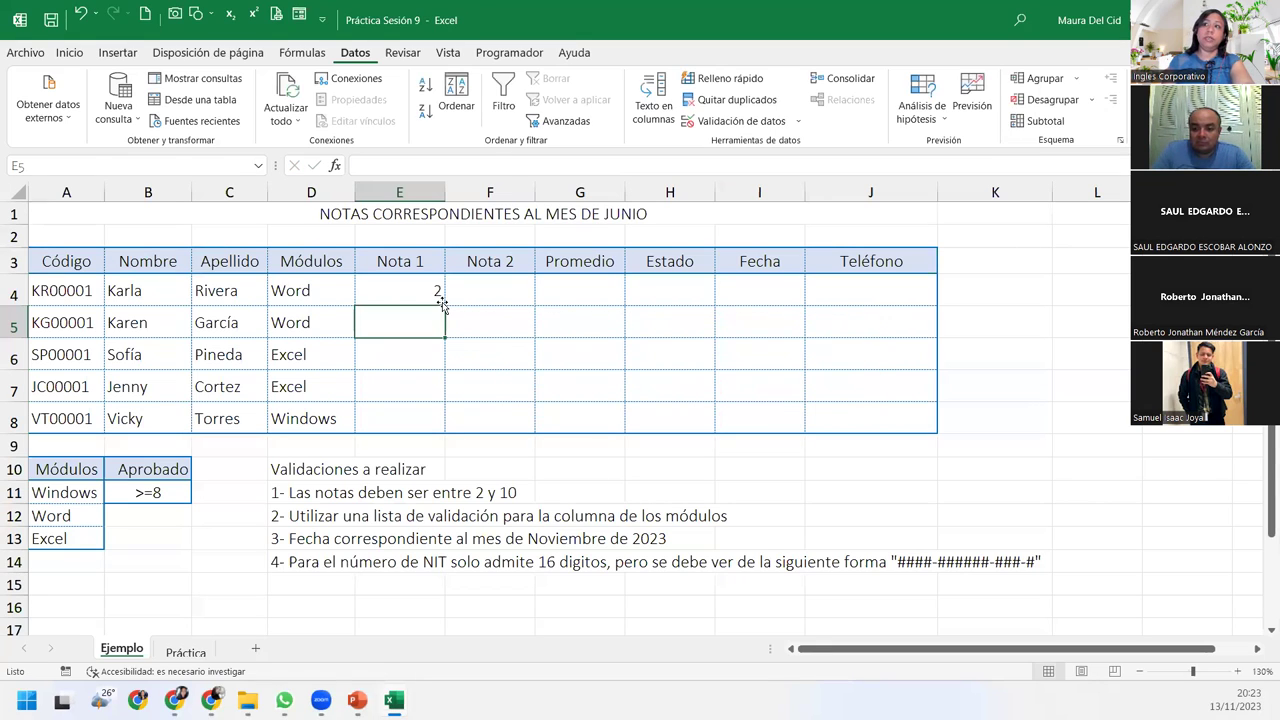
Try 100 in E4 and, after the Nota inadecuada rejection, enter 10 instead.
{"action": "left_click", "coordinate": [432, 292]}
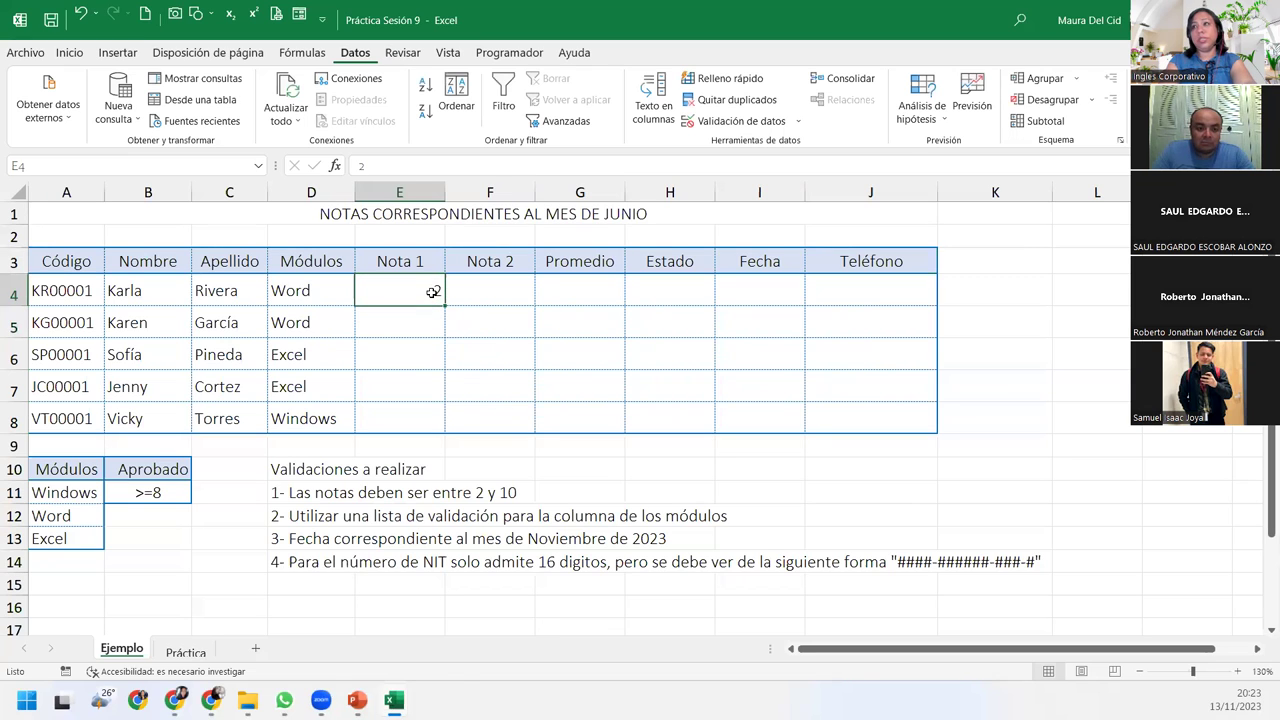
{"action": "type", "text": "100"}
{"action": "key", "text": "Return"}
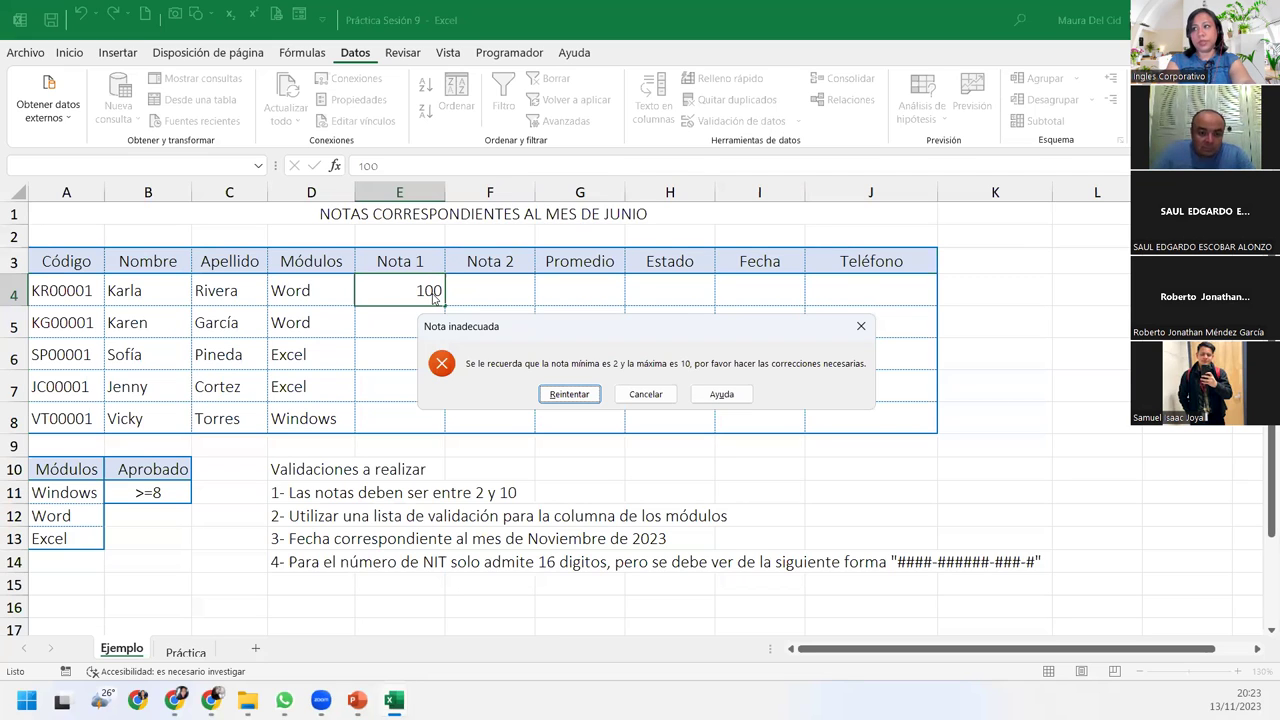
{"action": "key", "text": "Return"}
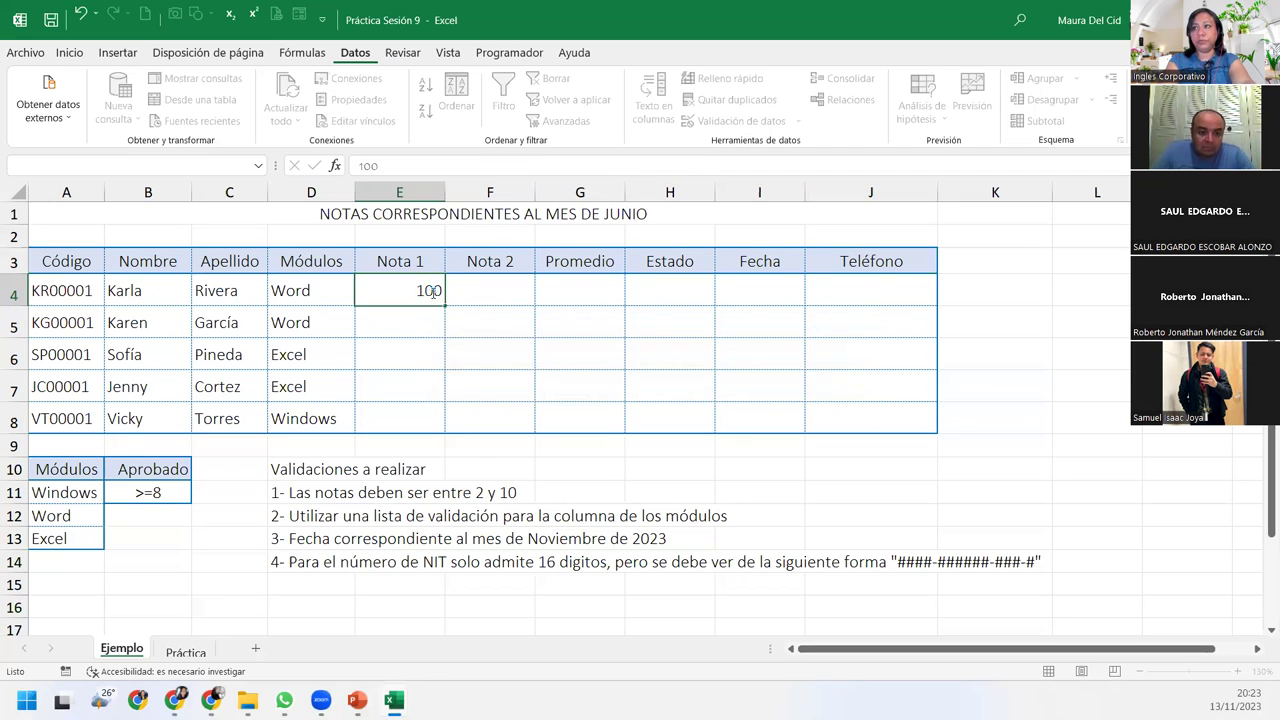
{"action": "key", "text": "BackSpace"}
{"action": "type", "text": "10"}
{"action": "key", "text": "Return"}
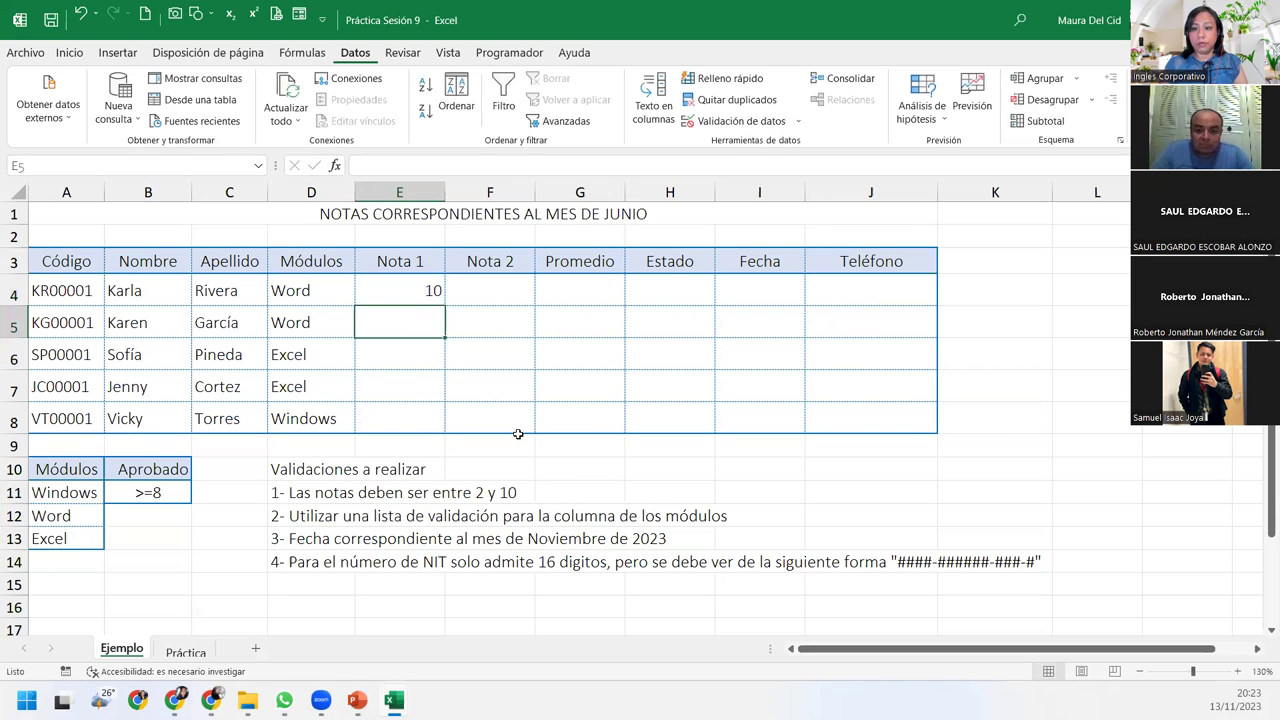
Enter 9.5 as the Nota 2 grade in F4.
{"action": "left_click", "coordinate": [479, 295]}
{"action": "type", "text": "9.5"}
{"action": "key", "text": "Return"}
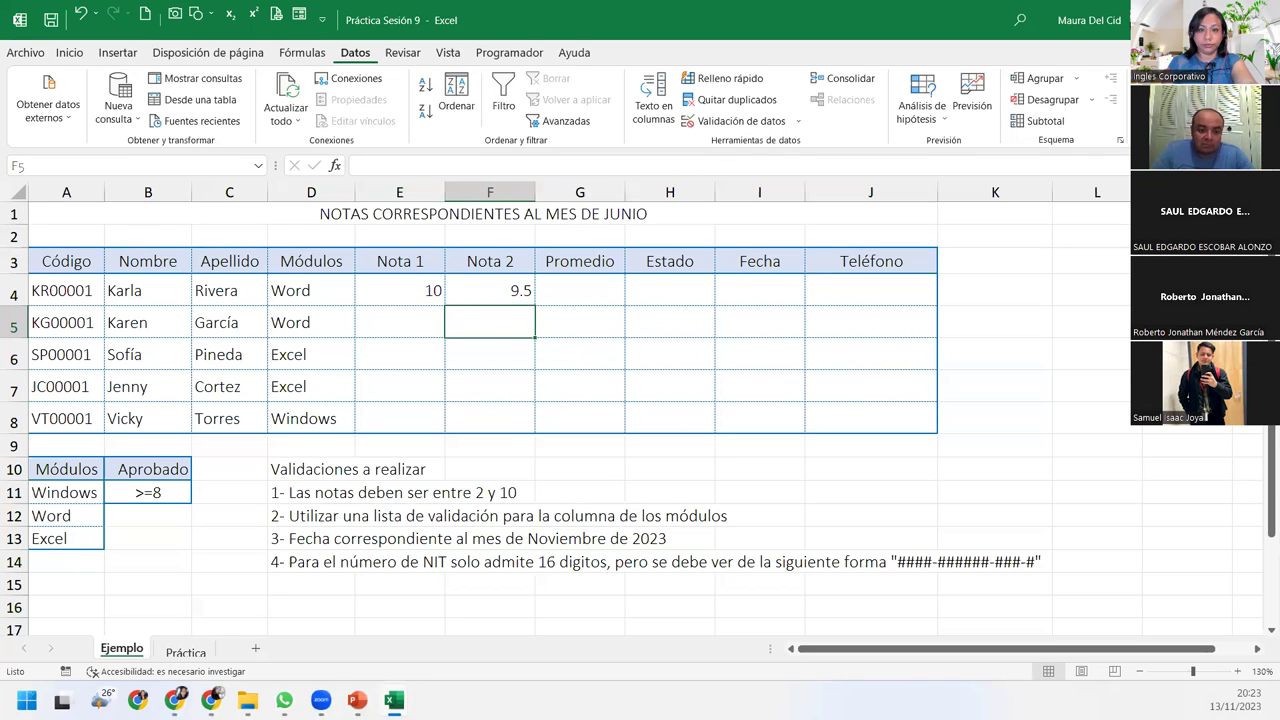
{"action": "key", "text": "alt+Tab"}
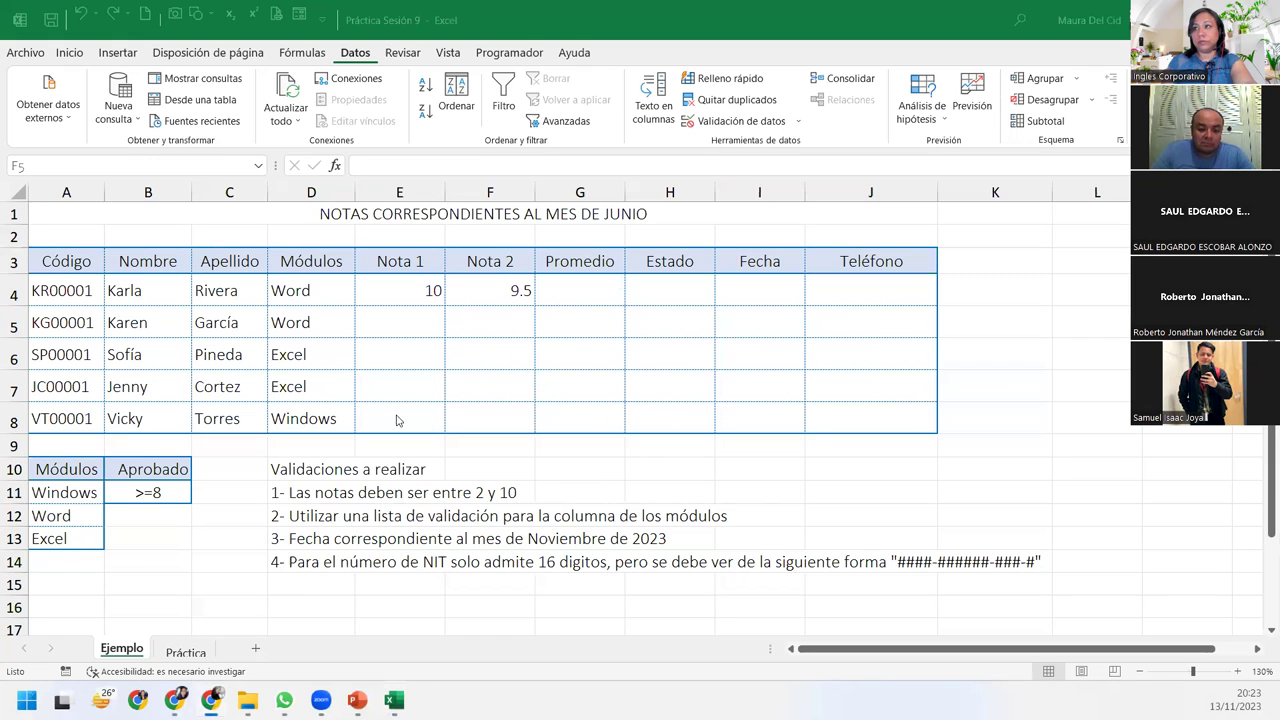
Enter grades 8 and 10 in row 5, and 7 and 6 in row 6.
{"action": "left_click", "coordinate": [433, 323]}
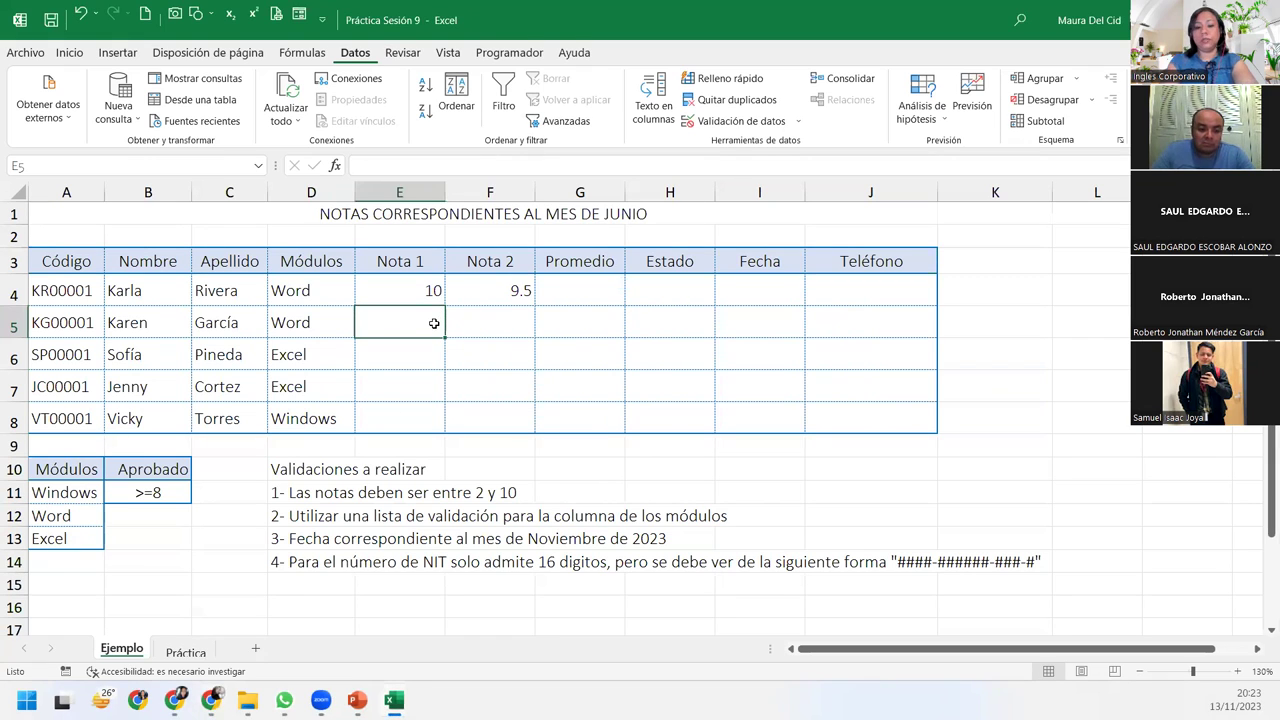
{"action": "type", "text": "8q"}
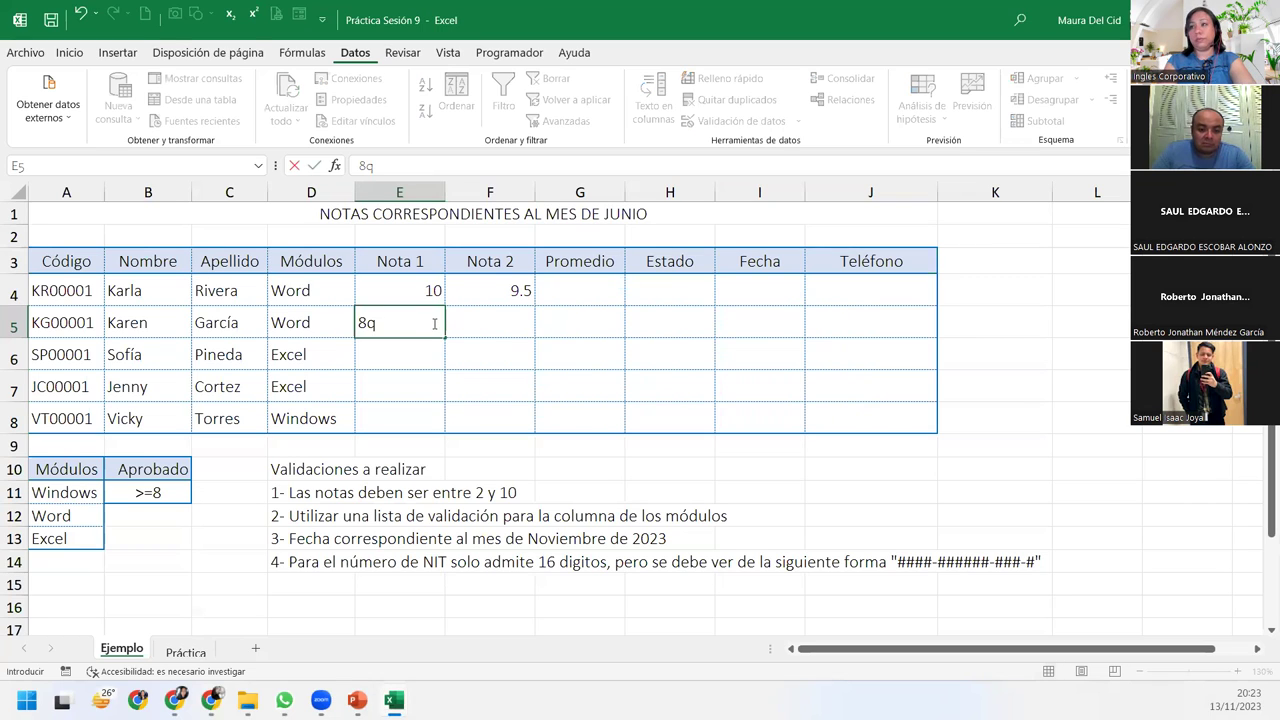
{"action": "key", "text": "BackSpace"}
{"action": "key", "text": "BackSpace"}
{"action": "key", "text": "Tab"}
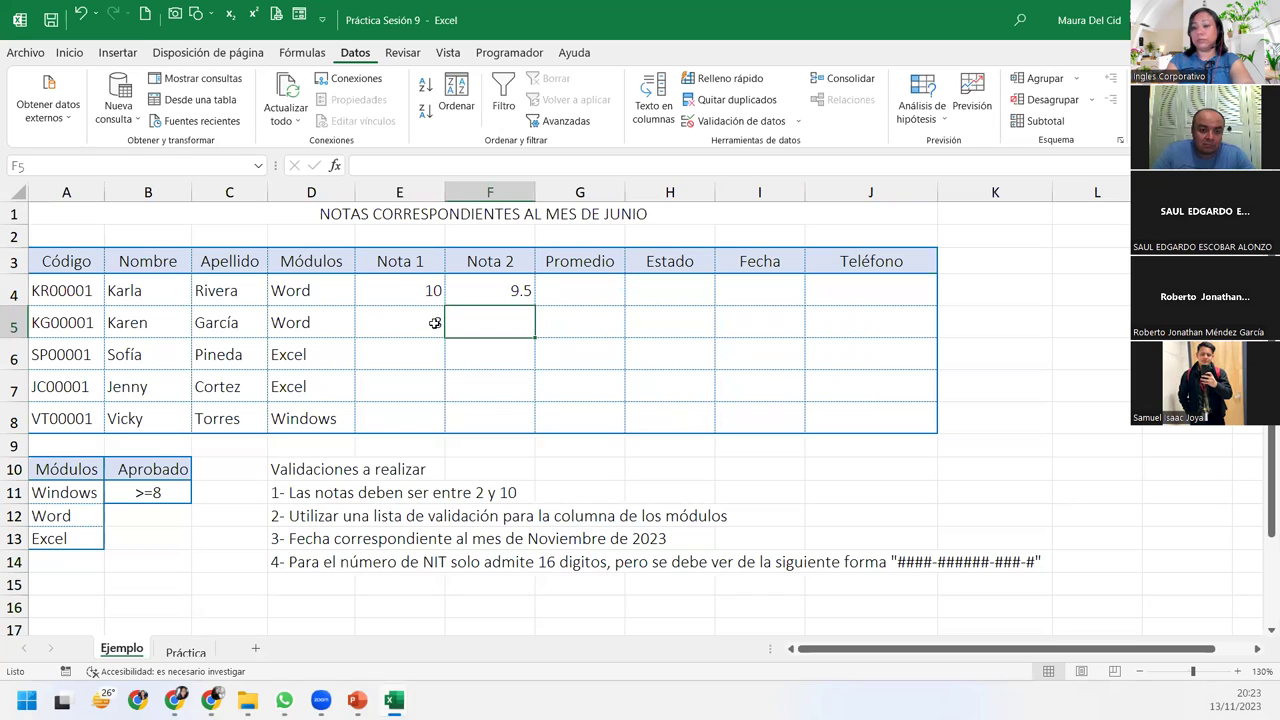
{"action": "type", "text": "10"}
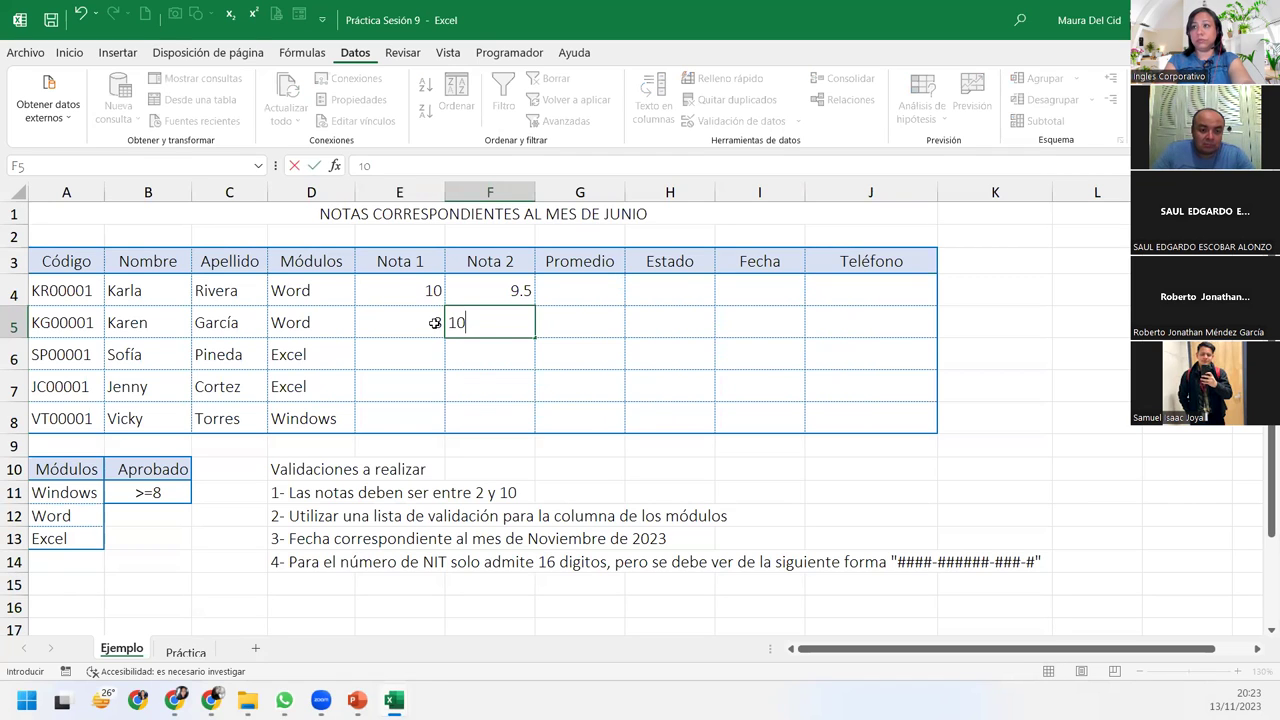
{"action": "key", "text": "Return"}
{"action": "type", "text": "7"}
{"action": "key", "text": "Tab"}
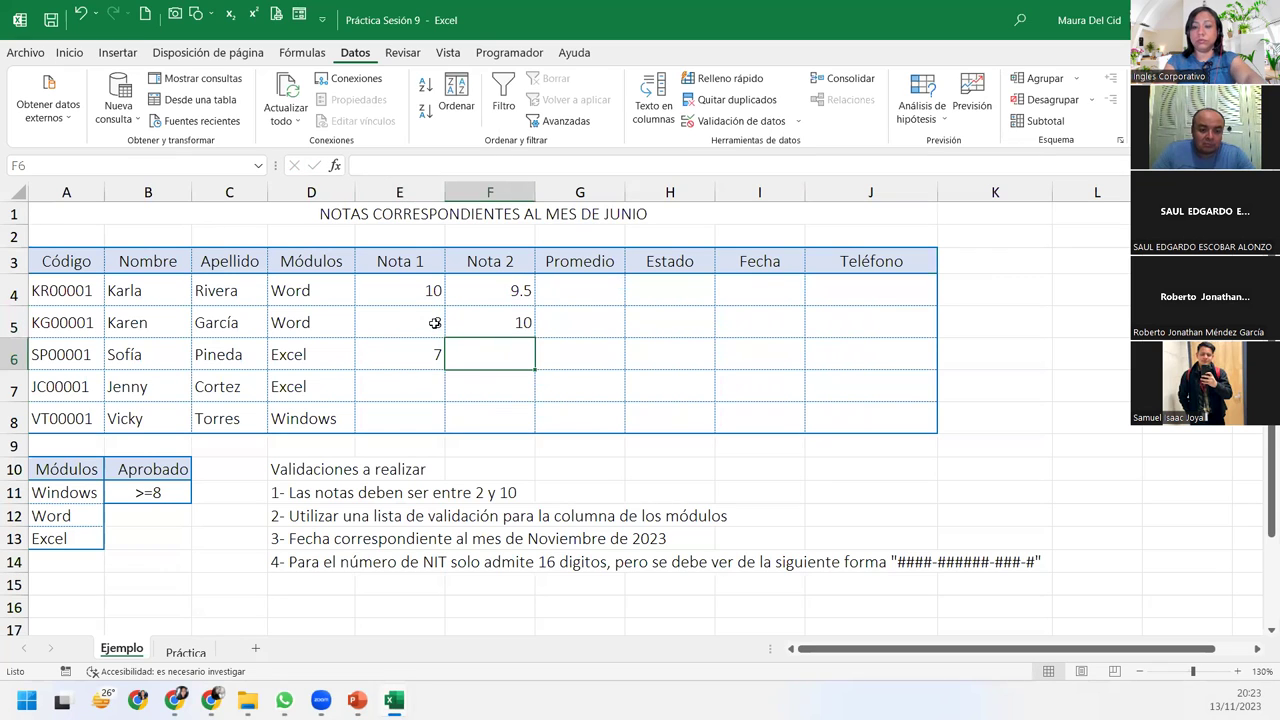
{"action": "type", "text": "6"}
{"action": "key", "text": "Return"}
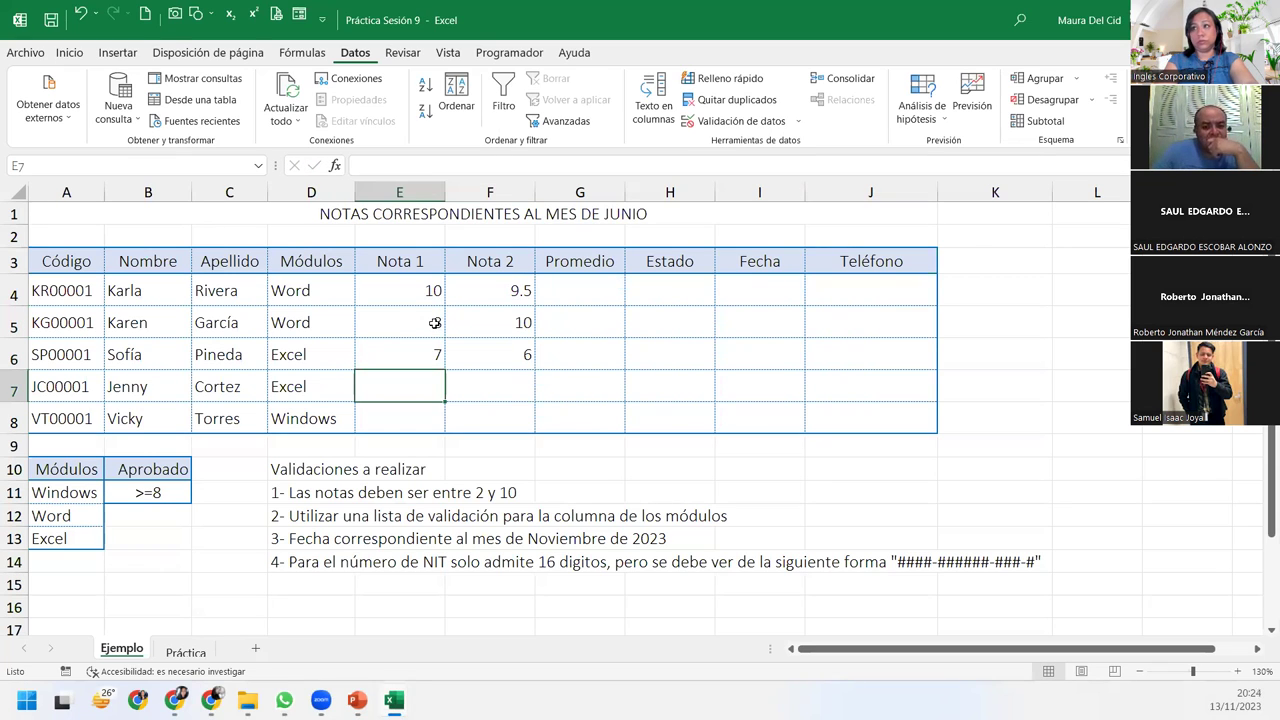
Enter grades 10 and 10 in row 7, and 9 and 8 in row 8.
{"action": "type", "text": "10"}
{"action": "key", "text": "Tab"}
{"action": "type", "text": "10"}
{"action": "key", "text": "ctrl+Return"}
{"action": "key", "text": "Return"}
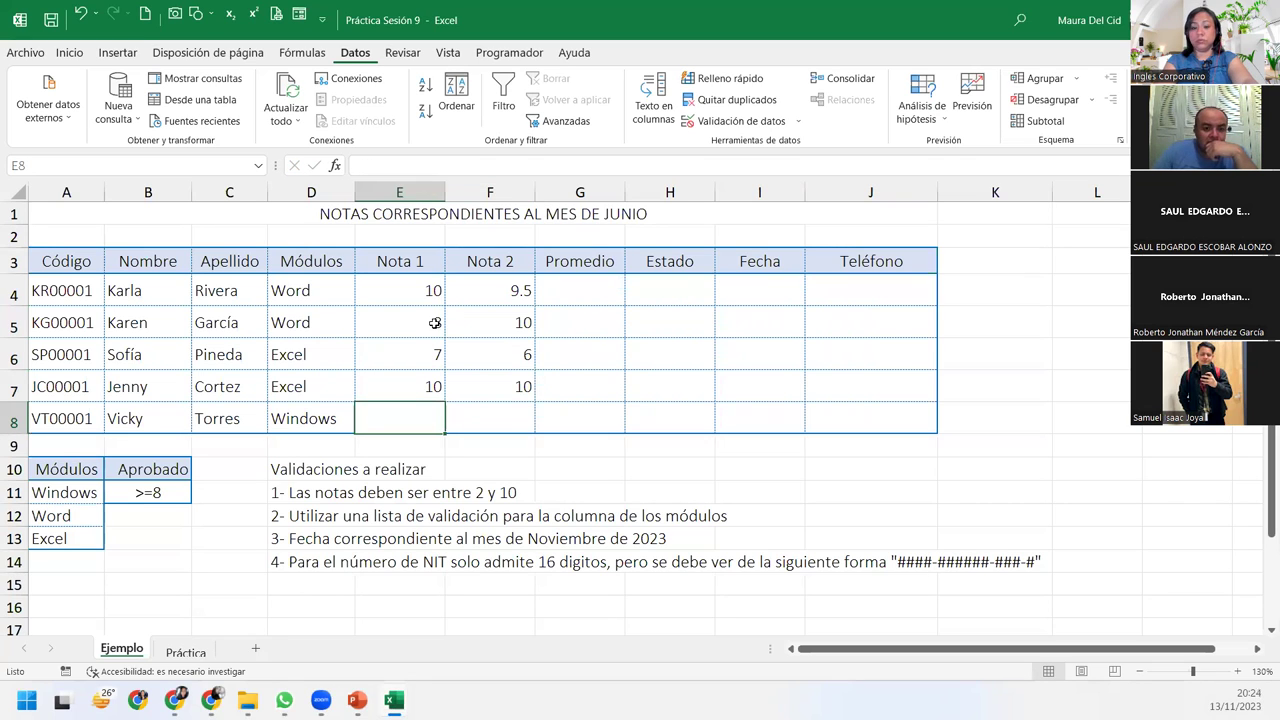
{"action": "type", "text": "9"}
{"action": "key", "text": "Tab"}
{"action": "type", "text": "8"}
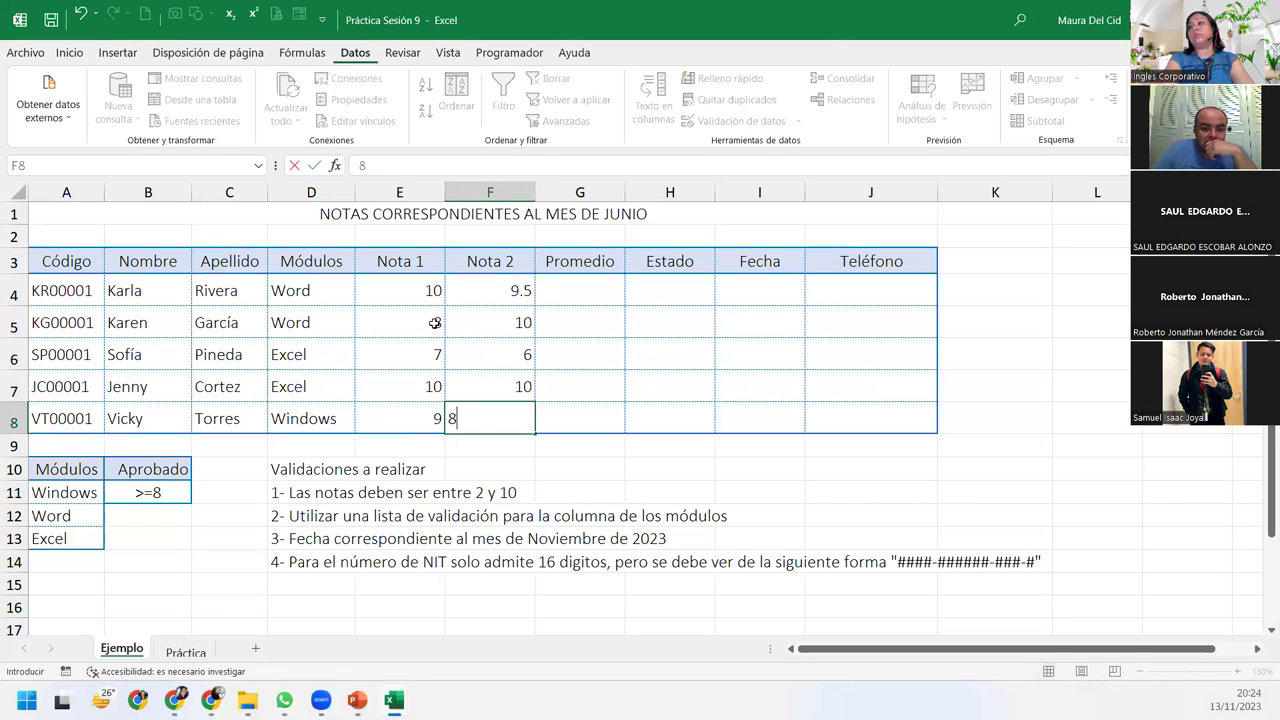
{"action": "key", "text": "Return"}
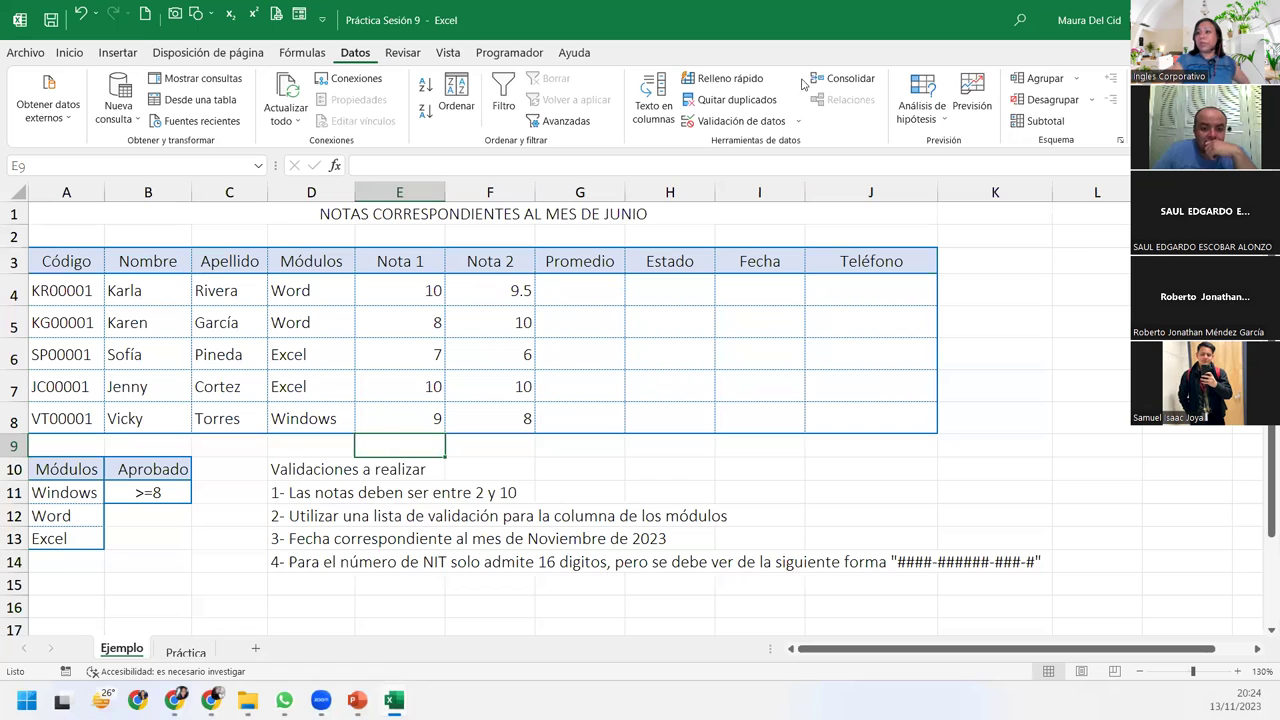
{"action": "left_click", "coordinate": [580, 290]}
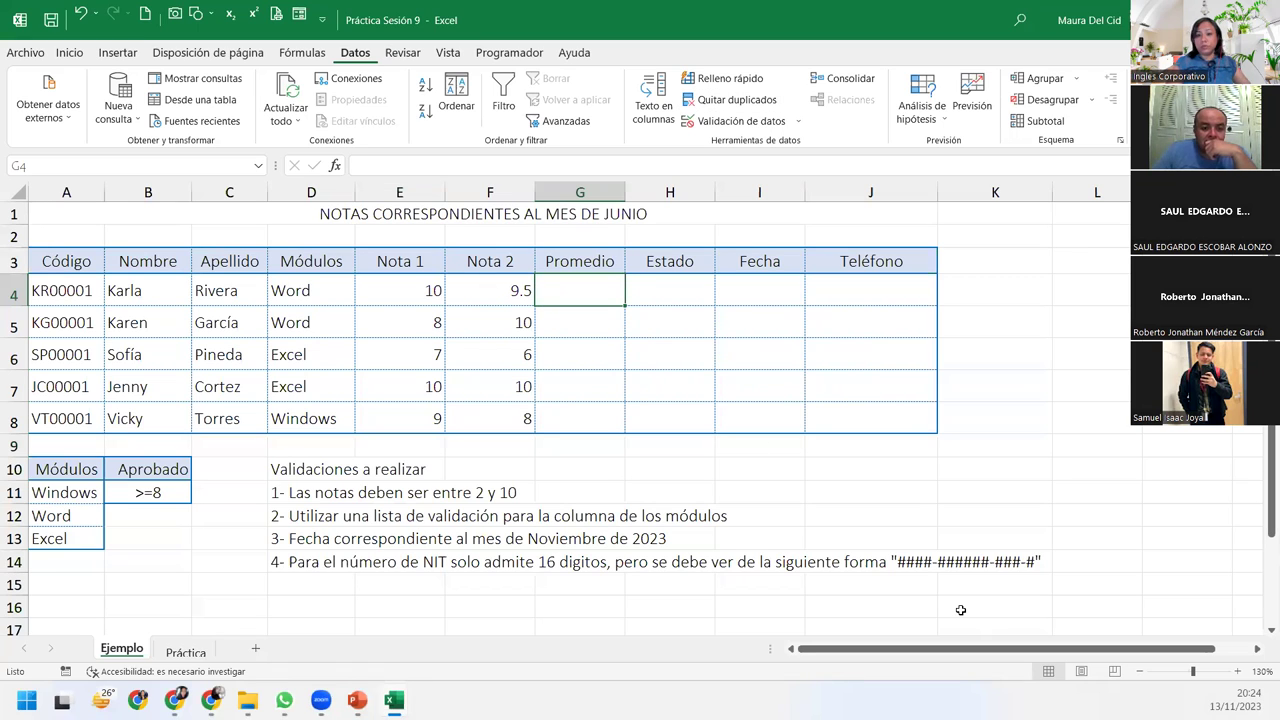
Enter =PROMEDIO(E4:F4) in G4 and fill it down through G8.
{"action": "key", "text": "F2"}
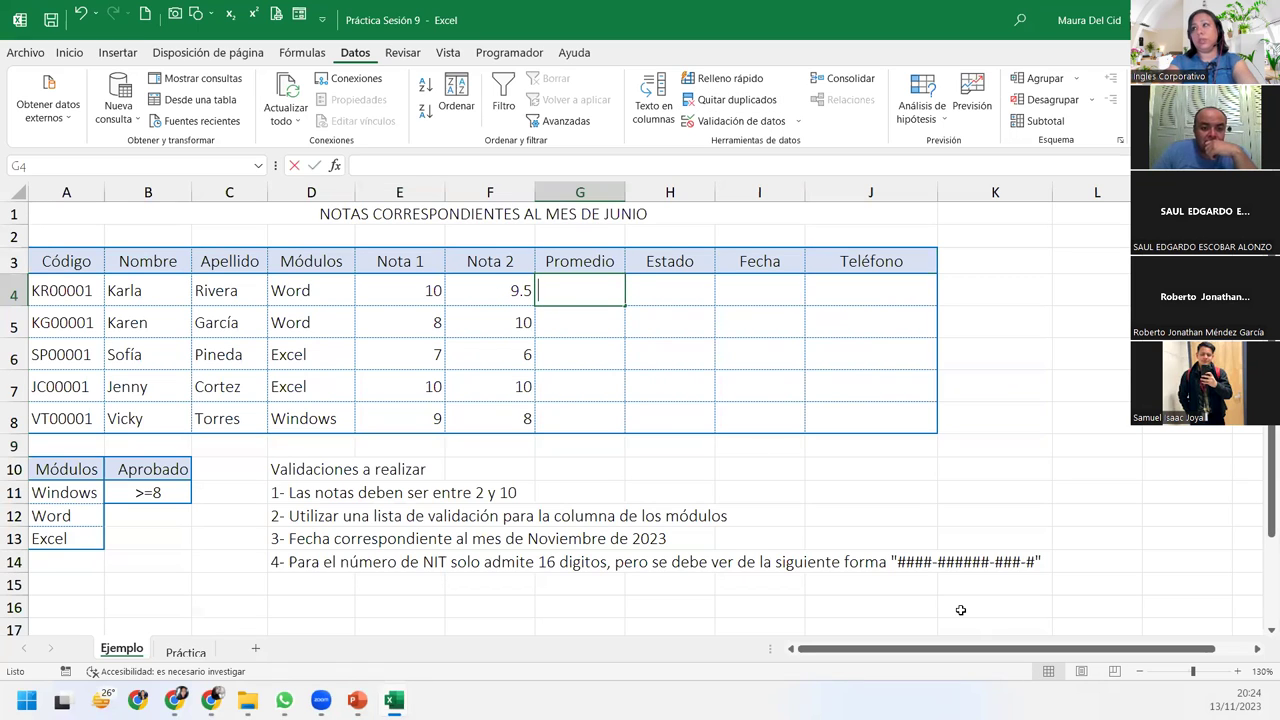
{"action": "type", "text": "=prome"}
{"action": "key", "text": "Tab"}
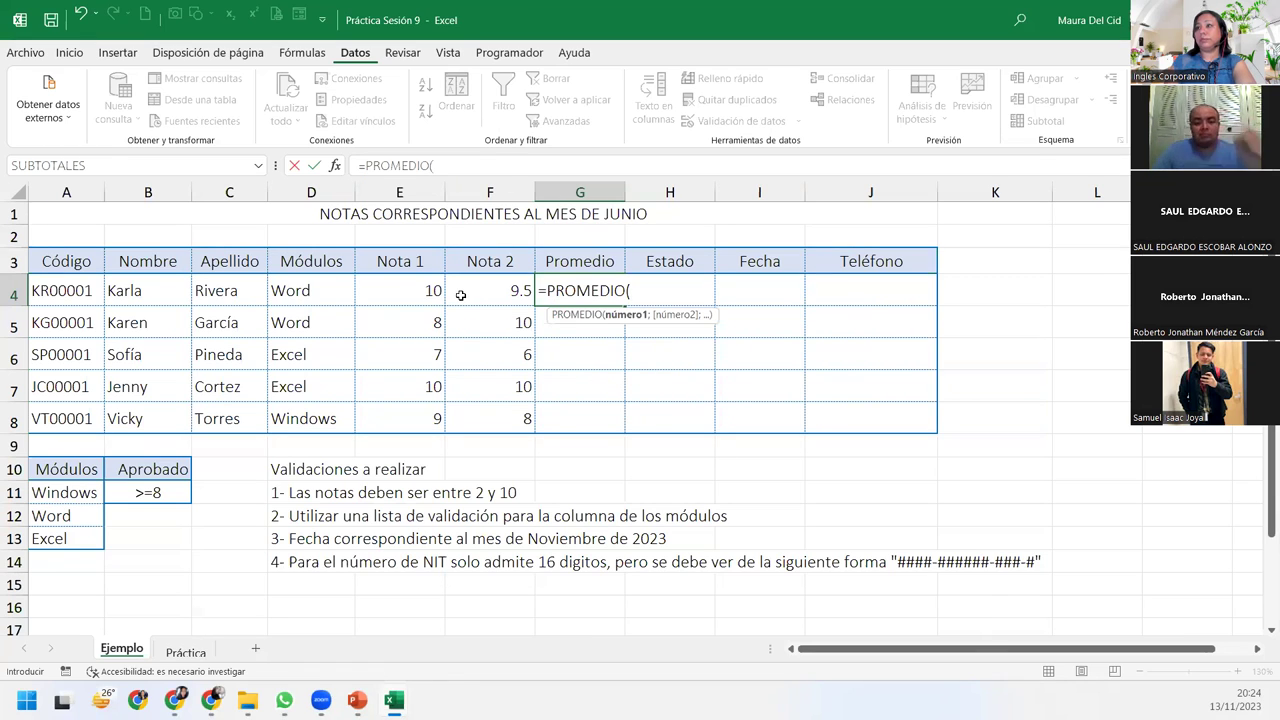
{"action": "left_click_drag", "start_coordinate": [415, 298], "coordinate": [478, 295]}
{"action": "type", "text": ")"}
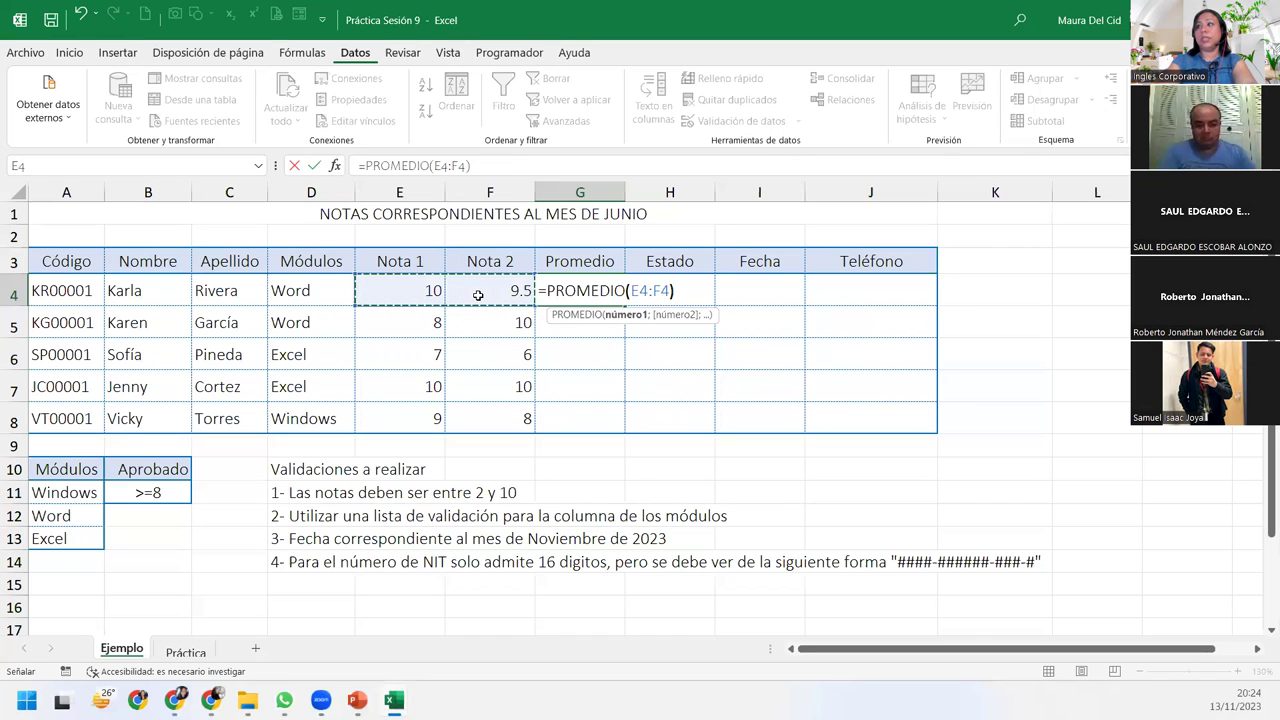
{"action": "key", "text": "Return"}
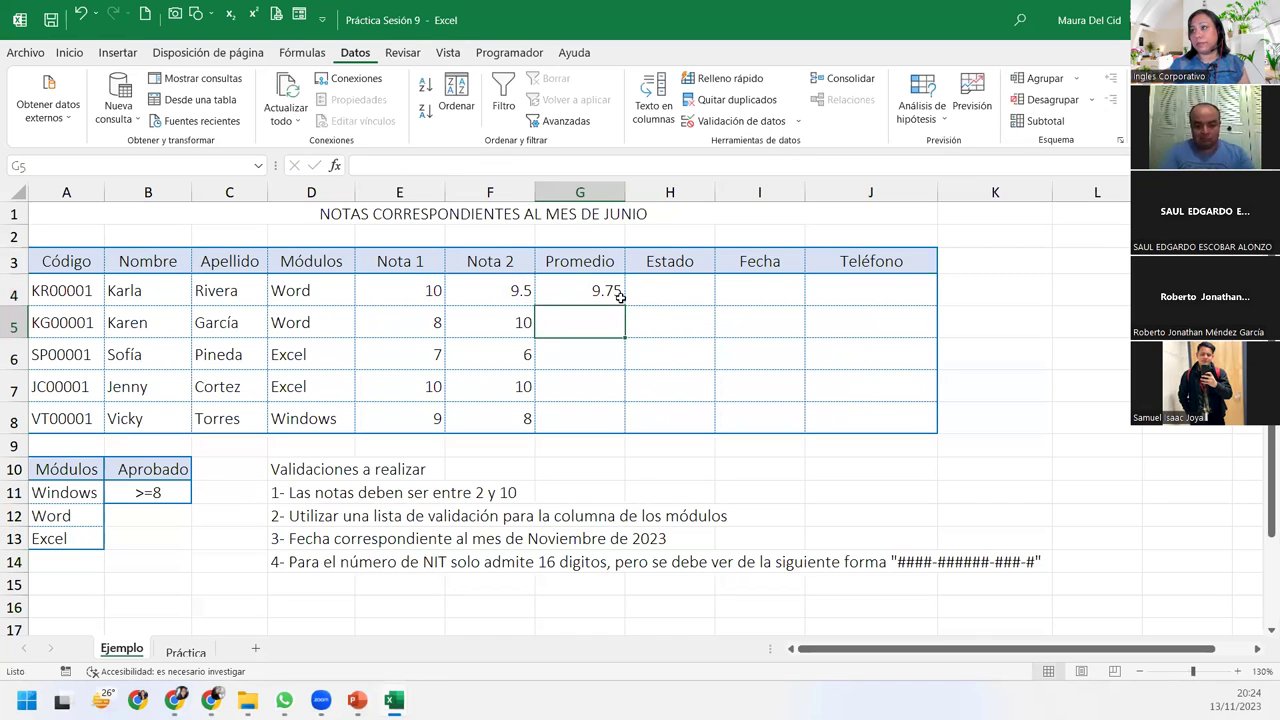
{"action": "left_click", "coordinate": [620, 298]}
{"action": "left_click_drag", "start_coordinate": [625, 305], "coordinate": [632, 442]}
{"action": "left_click", "coordinate": [636, 445]}
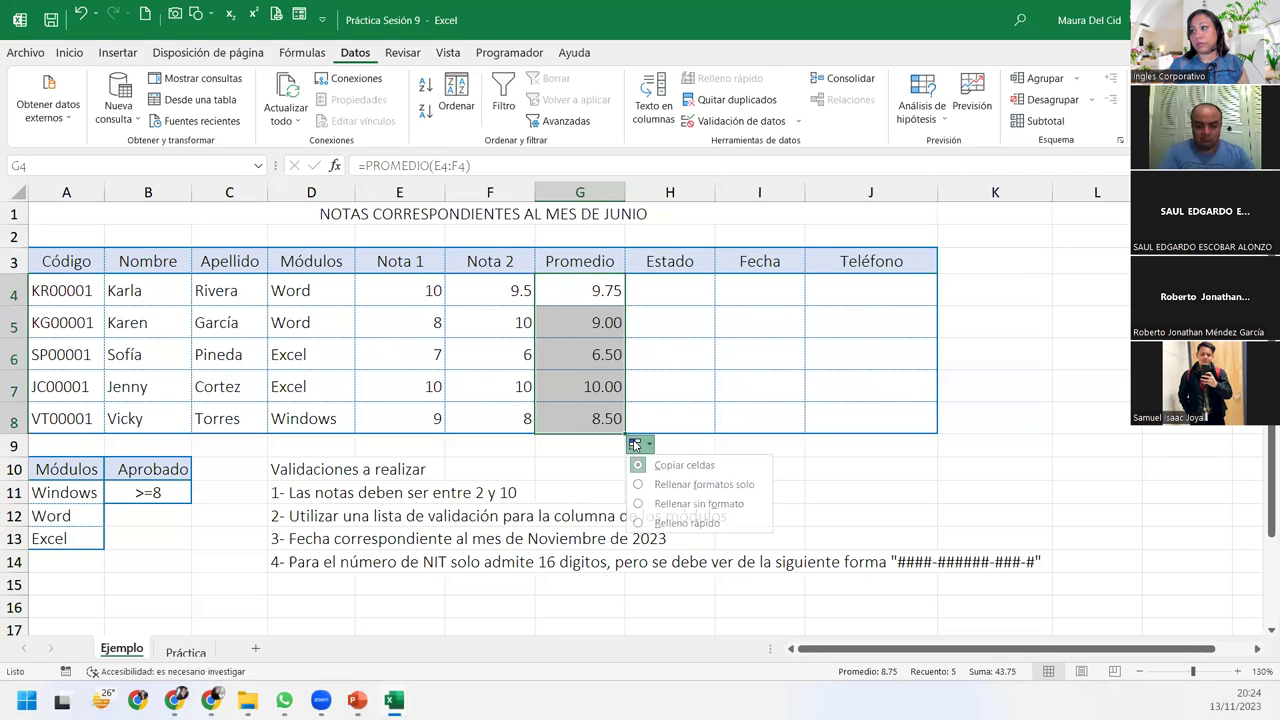
{"action": "left_click", "coordinate": [698, 503]}
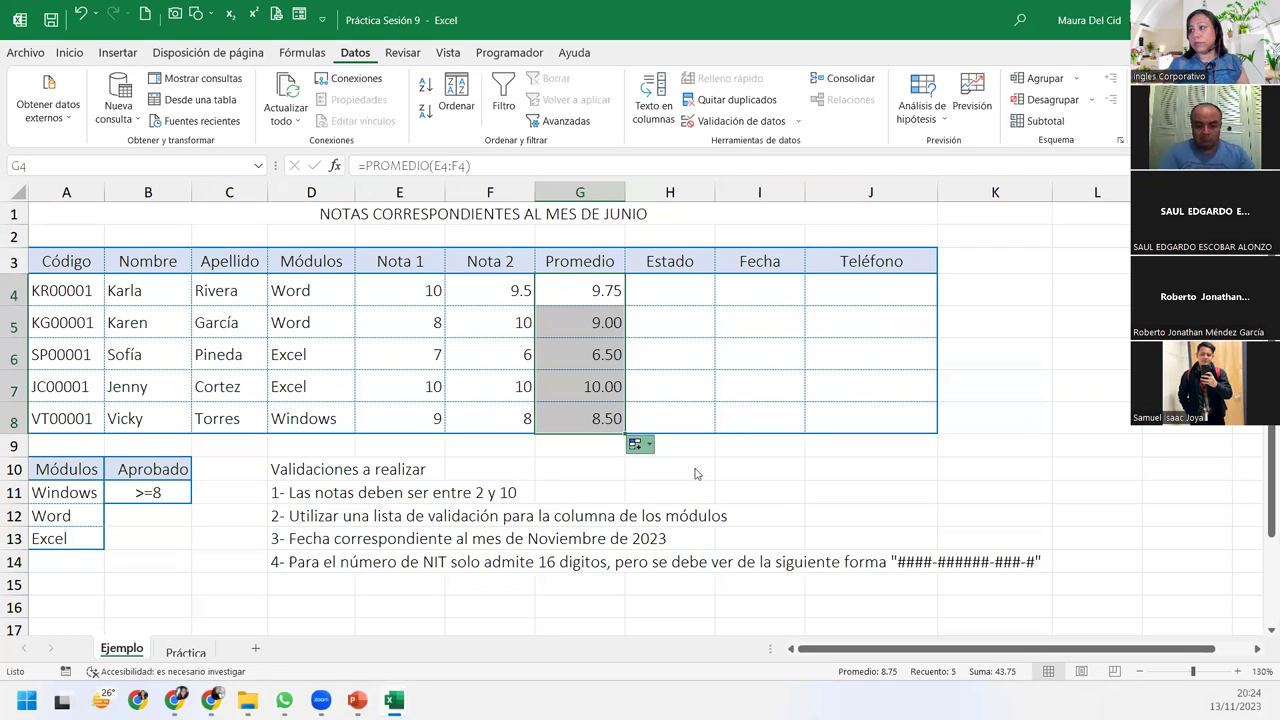
{"action": "left_click", "coordinate": [690, 297]}
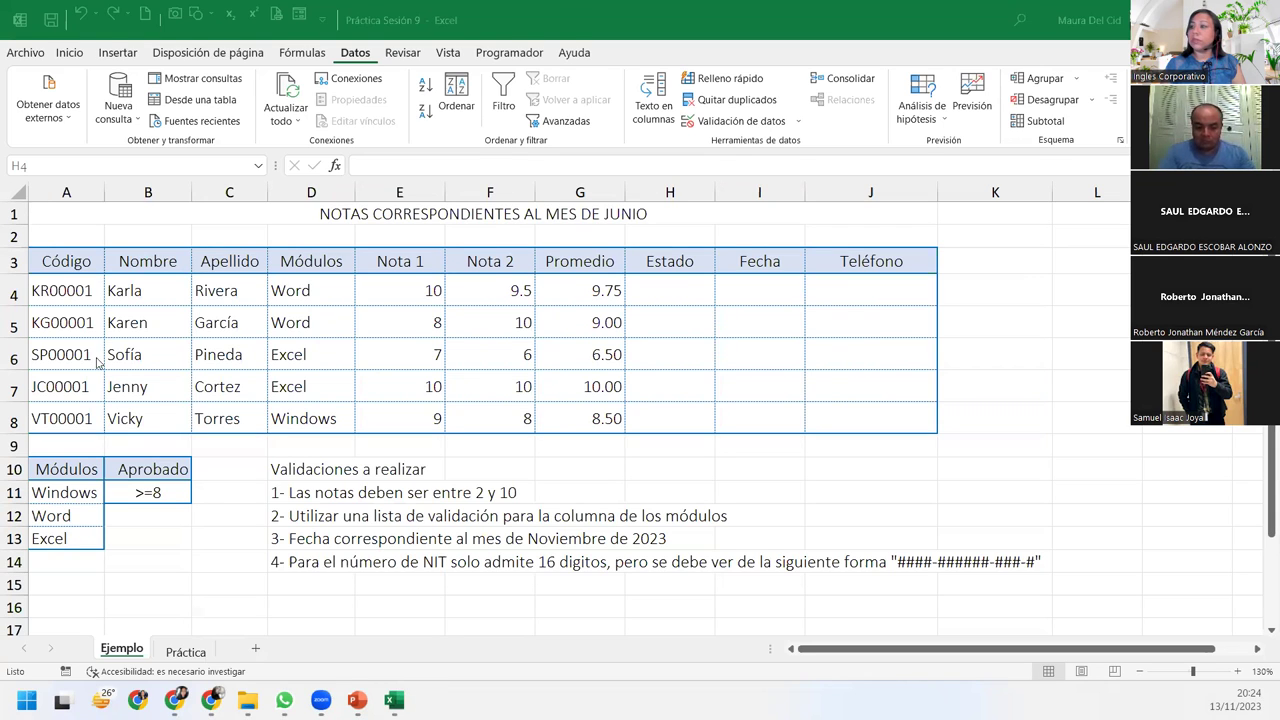
{"action": "left_click", "coordinate": [674, 289]}
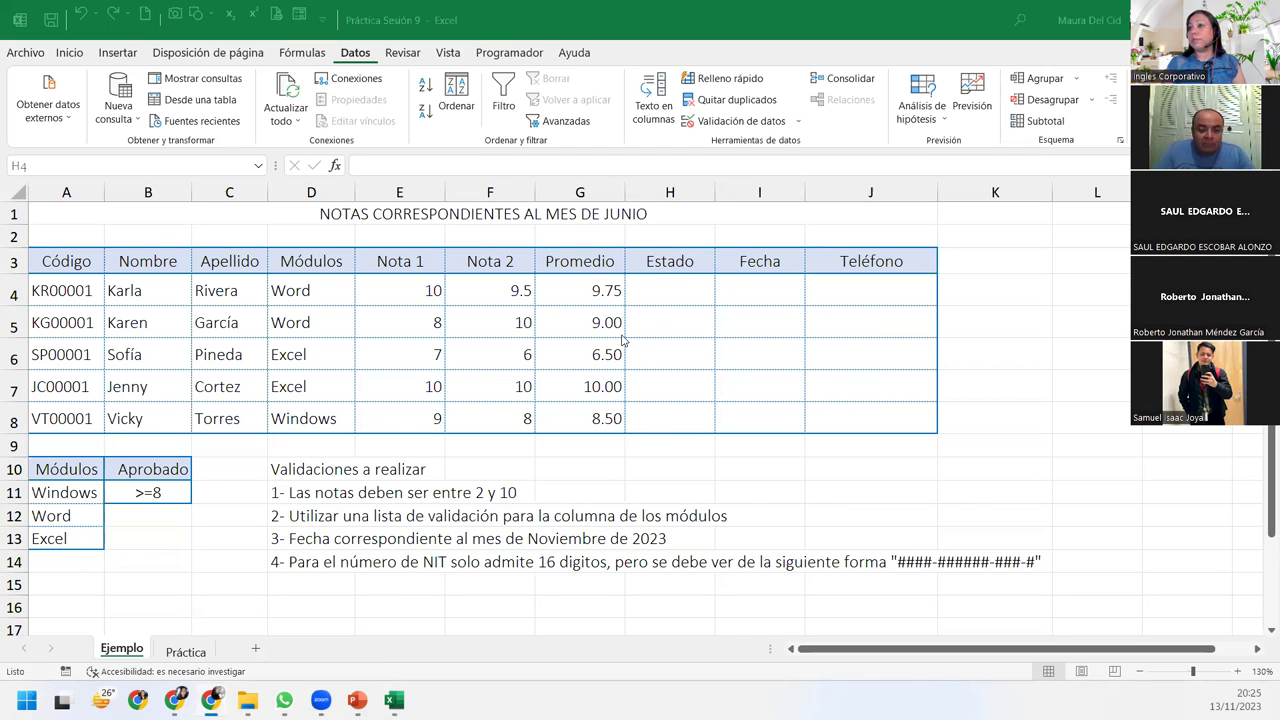
{"action": "left_click", "coordinate": [672, 293]}
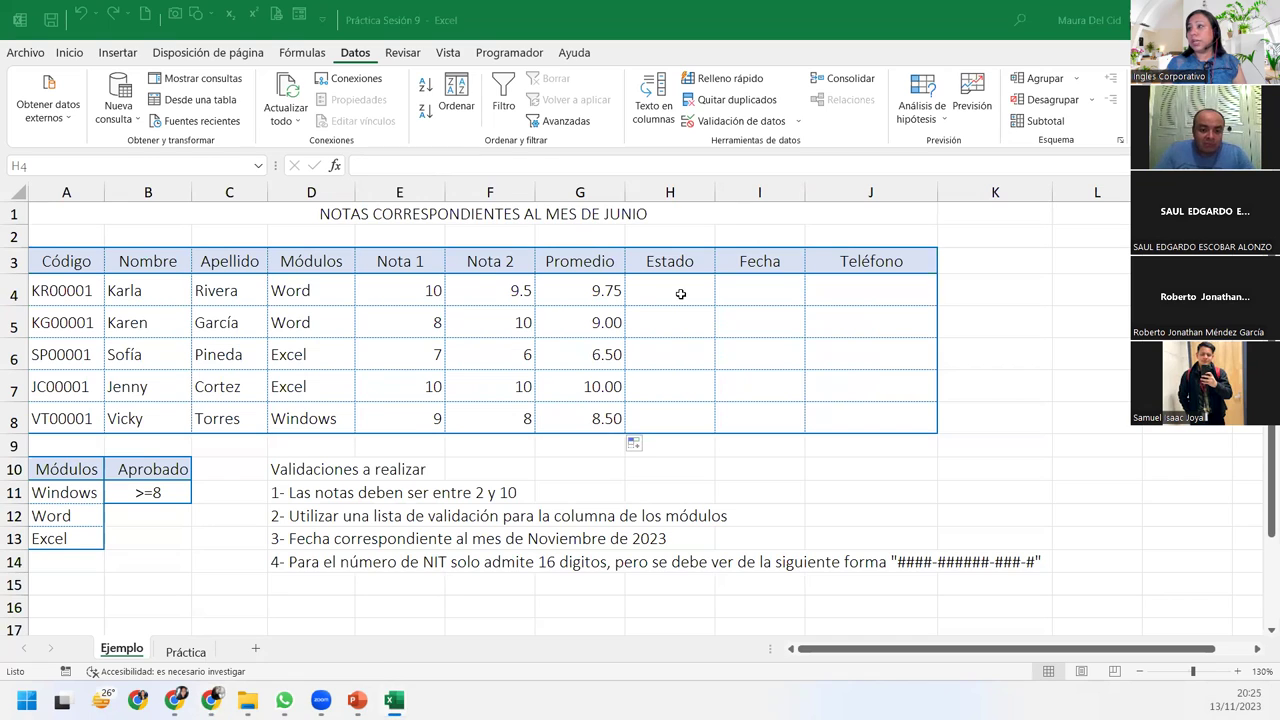
{"action": "left_click", "coordinate": [680, 293]}
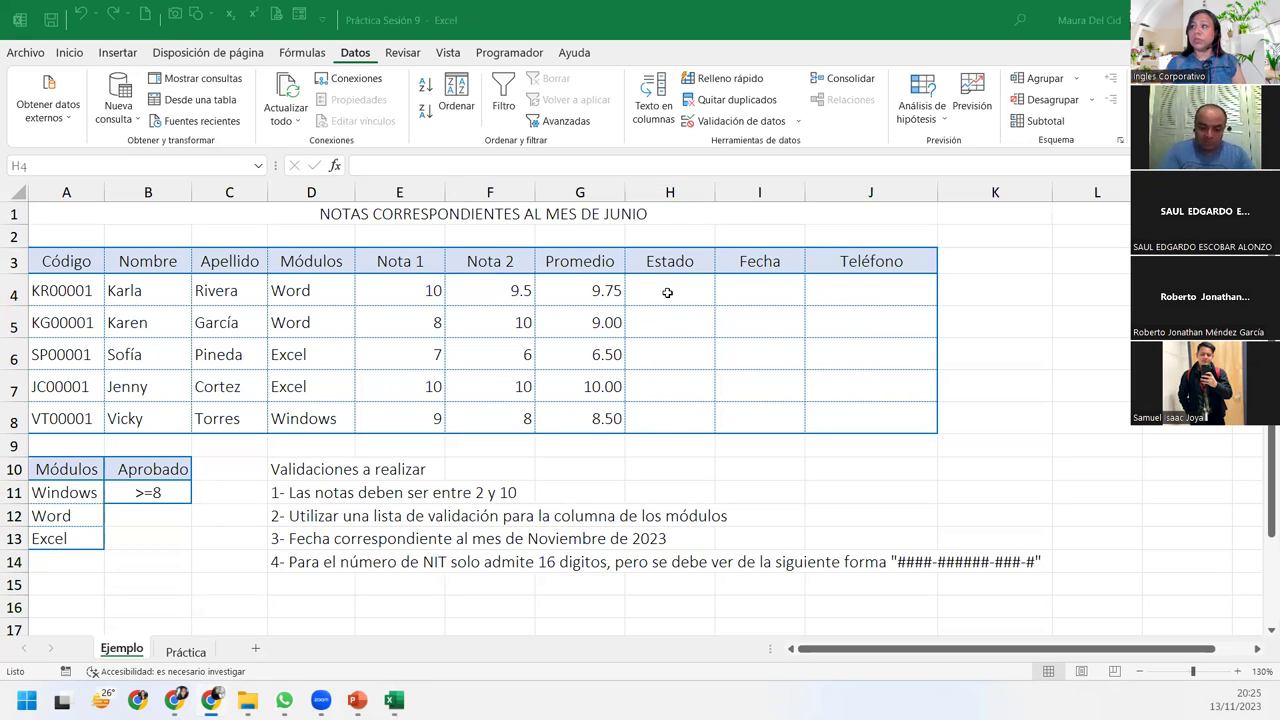
{"action": "left_click", "coordinate": [667, 292]}
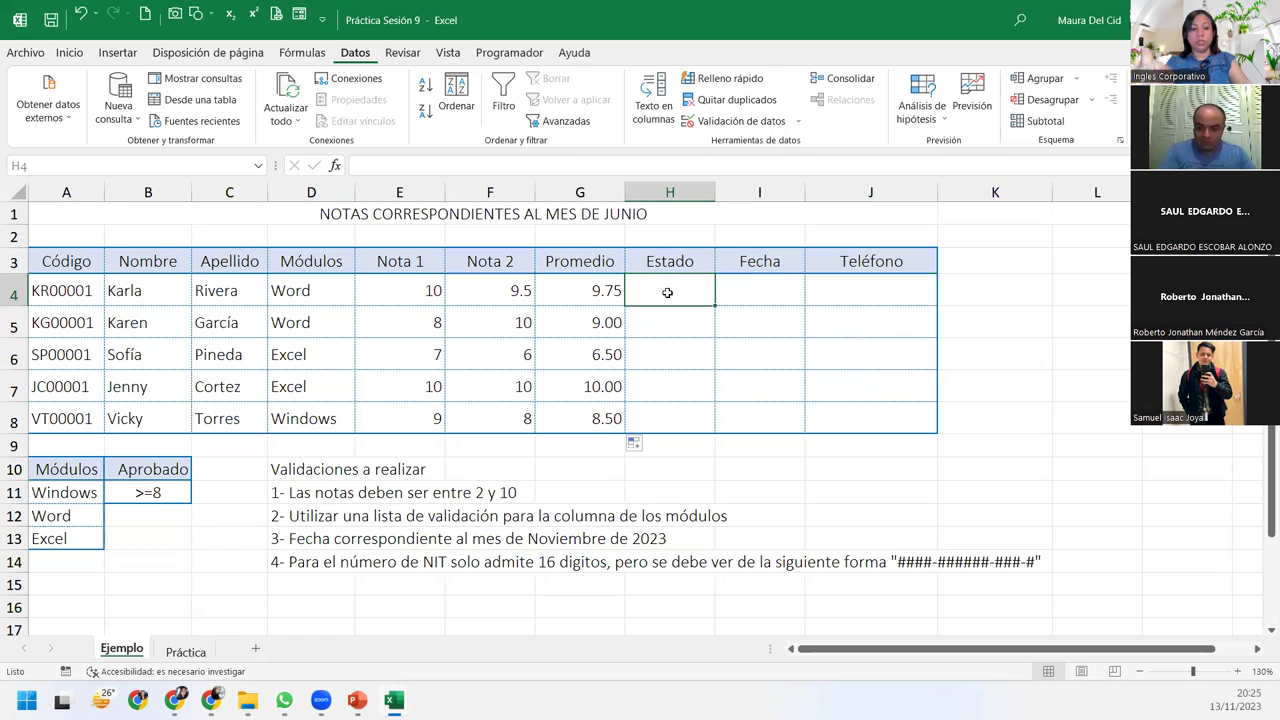
Type =SI(G4>=8;"Aprobado";"Reprobado") in H4, correcting the misspelled Aprobado.
{"action": "type", "text": "=SI("}
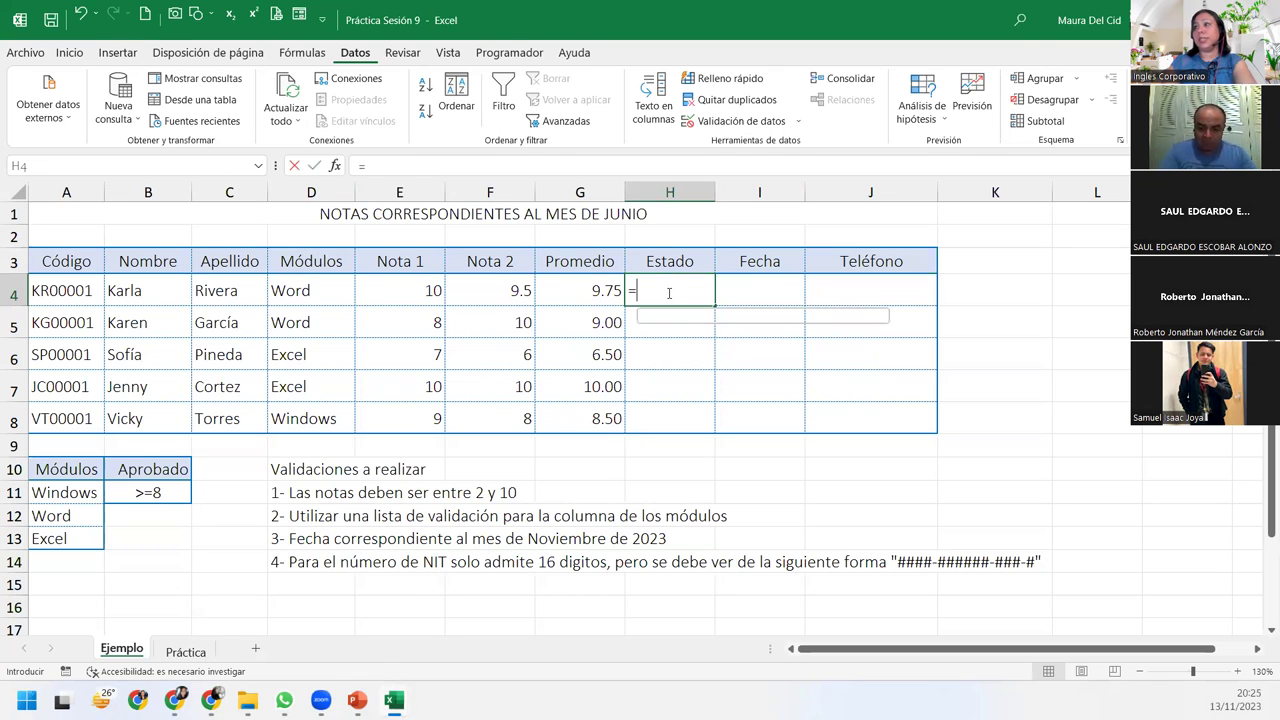
{"action": "left_click", "coordinate": [594, 290]}
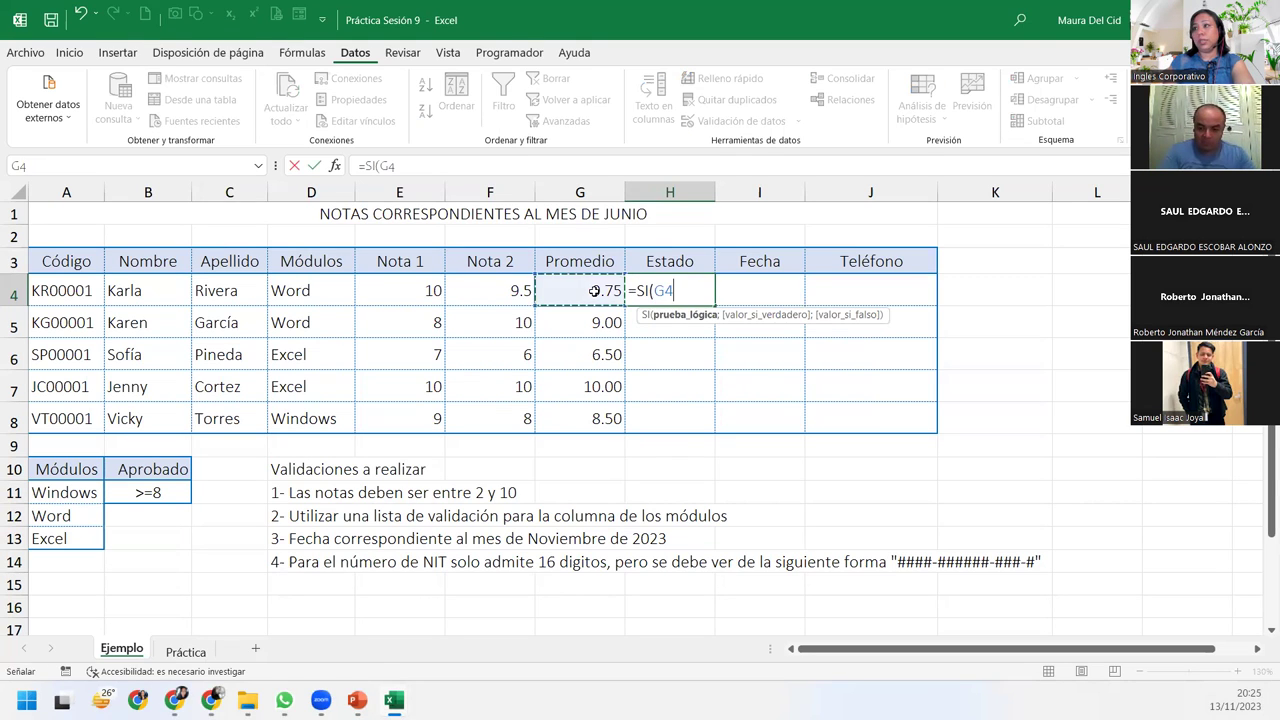
{"action": "type", "text": ">=8"}
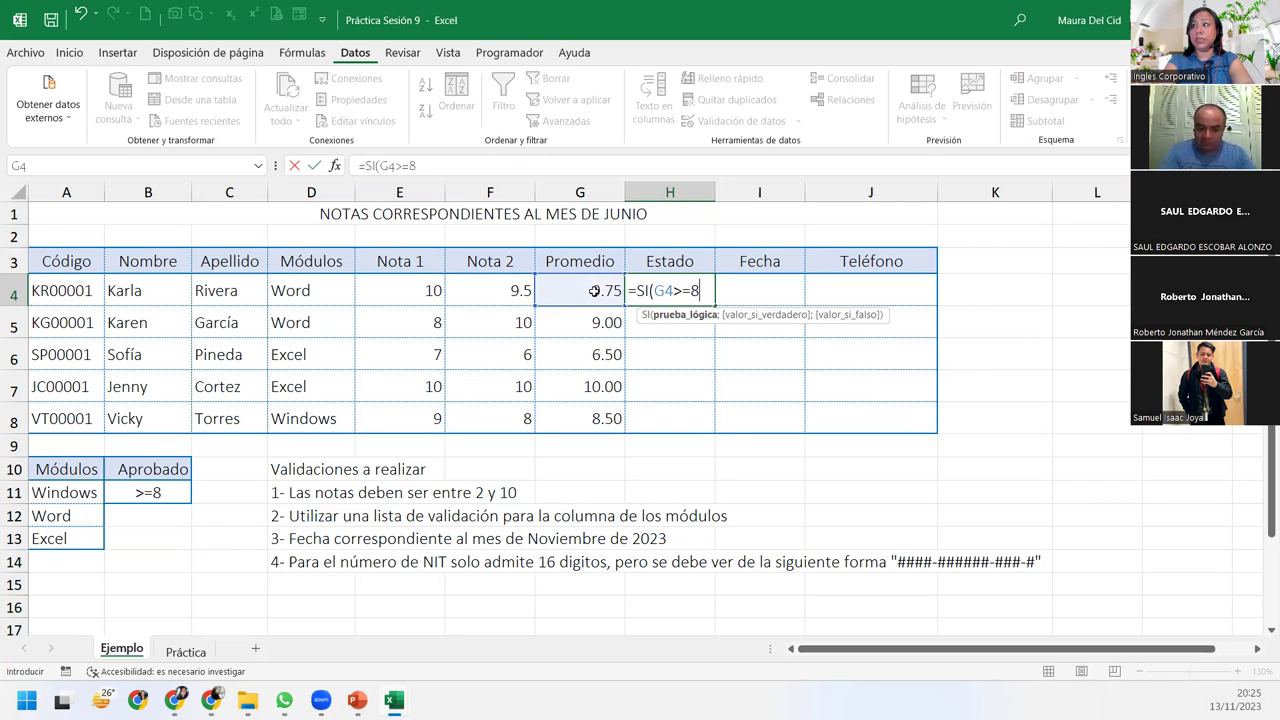
{"action": "type", "text": ";"}
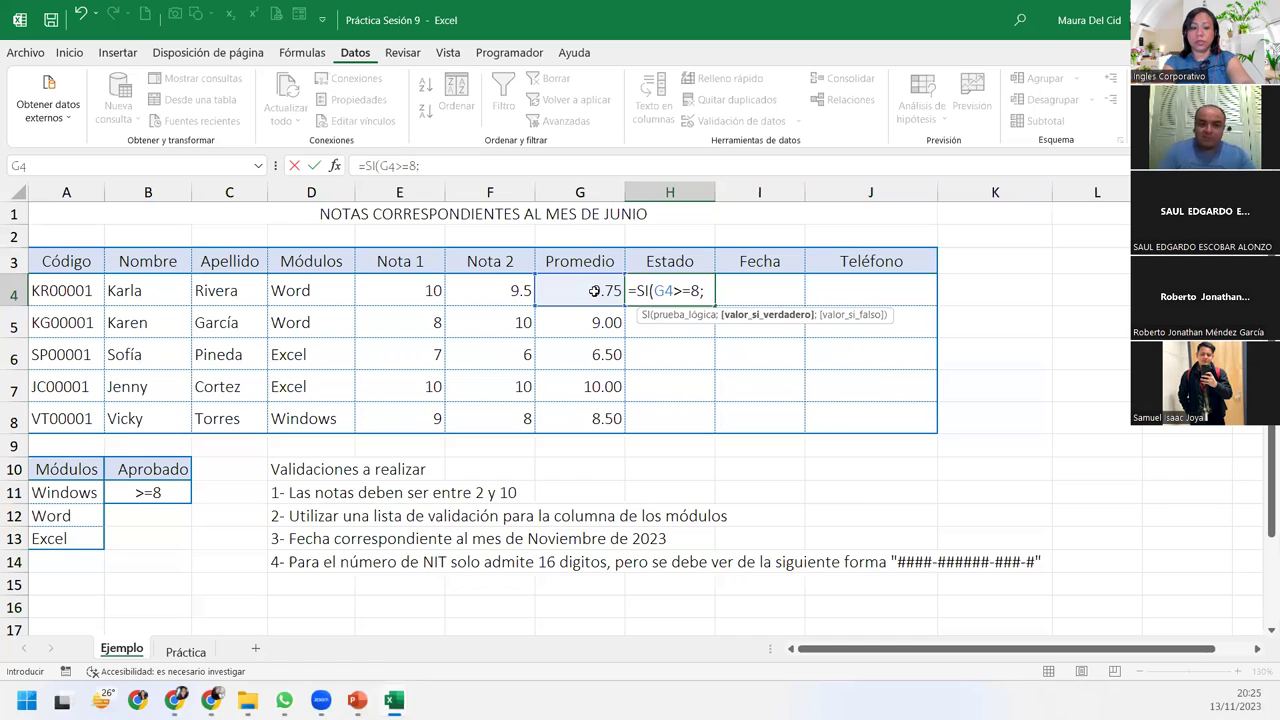
{"action": "type", "text": "\"Apreobad"}
{"action": "key", "text": "BackSpace"}
{"action": "key", "text": "BackSpace"}
{"action": "key", "text": "BackSpace"}
{"action": "key", "text": "BackSpace"}
{"action": "key", "text": "BackSpace"}
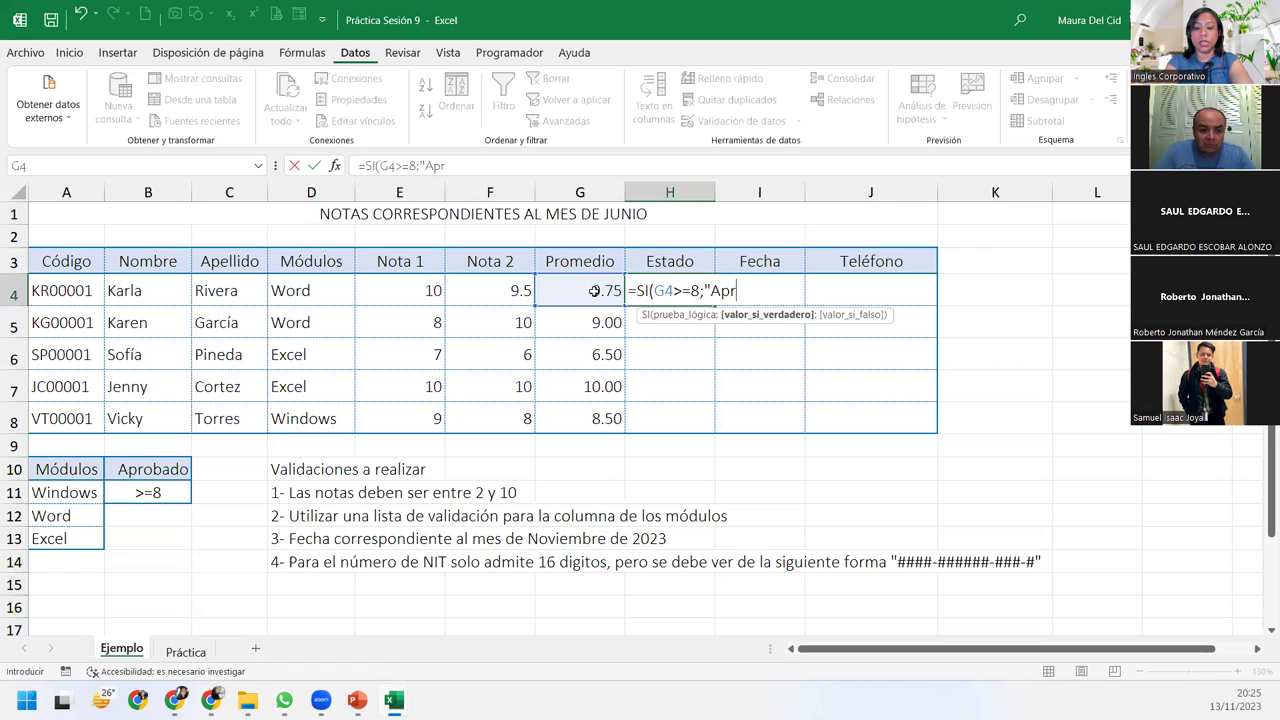
{"action": "type", "text": "obado"}
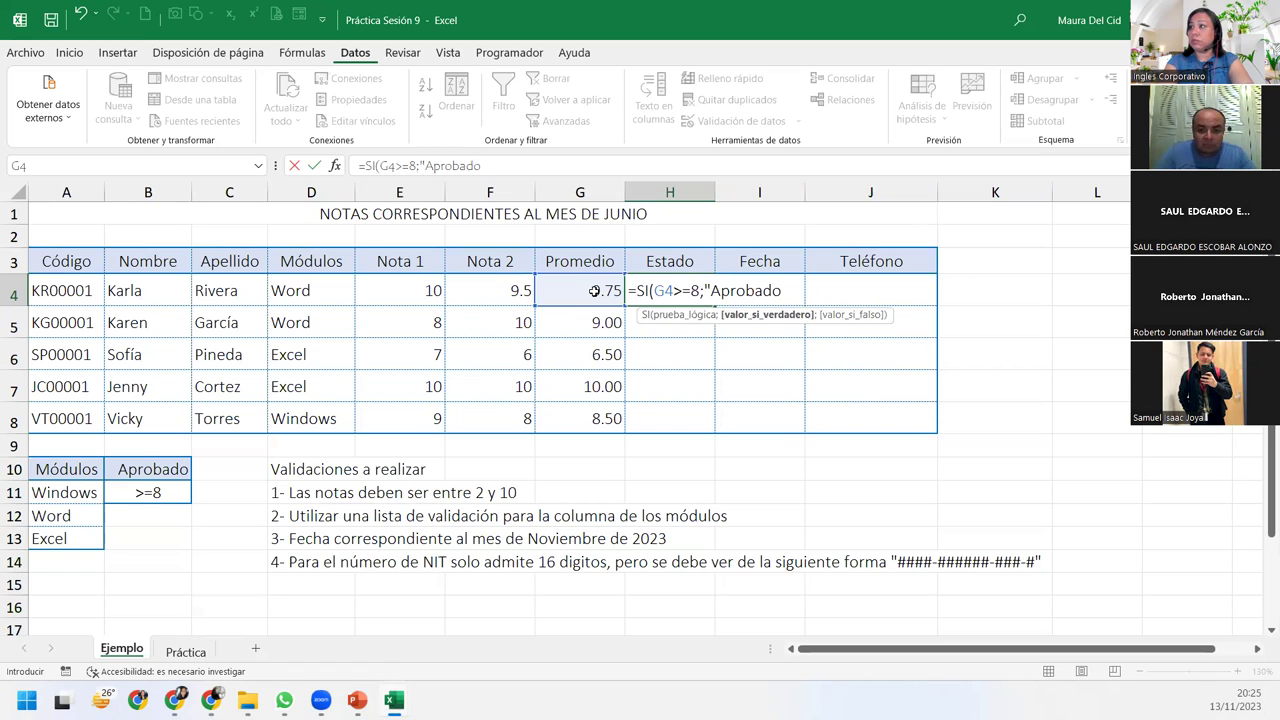
{"action": "type", "text": "\";"}
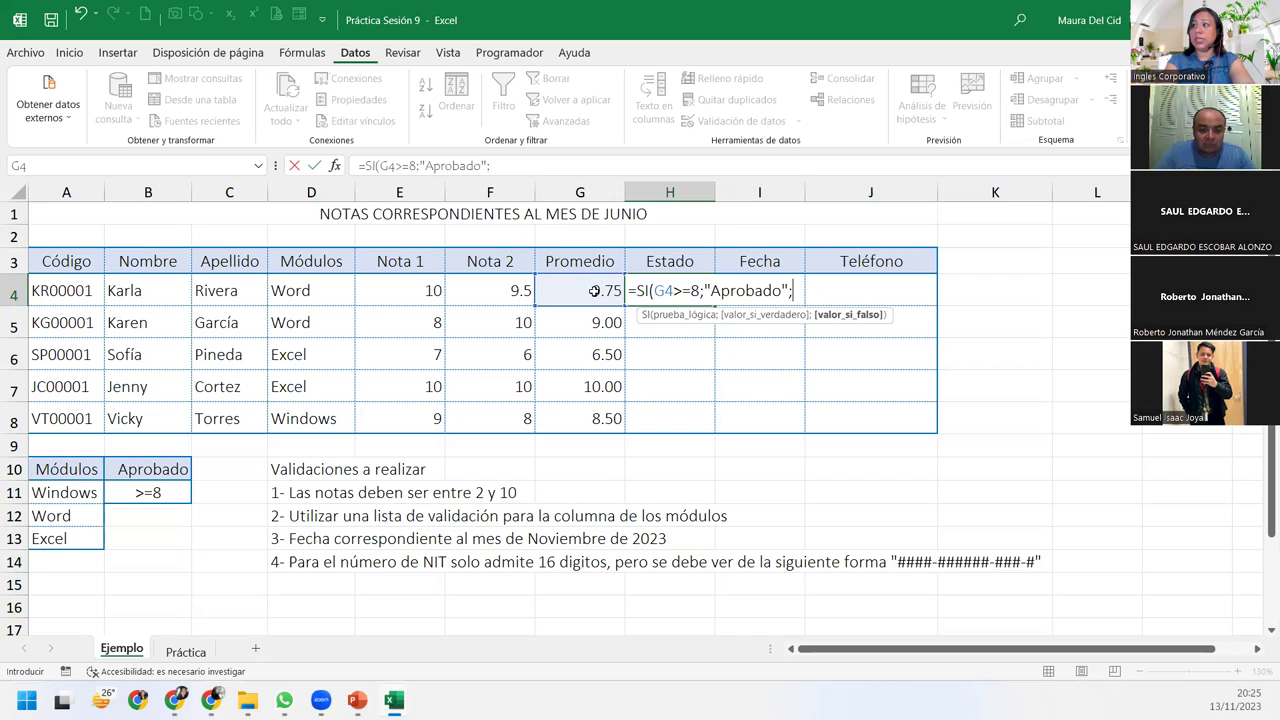
{"action": "type", "text": "\""}
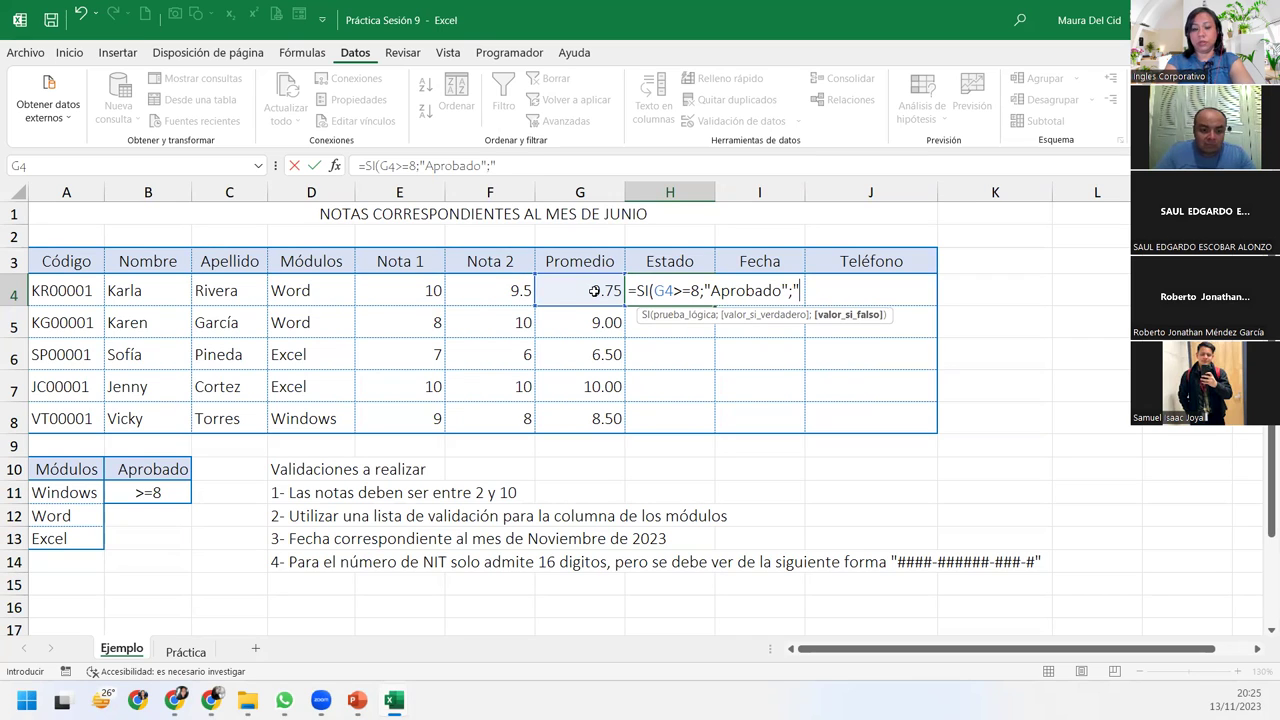
{"action": "type", "text": "Reprobado\")"}
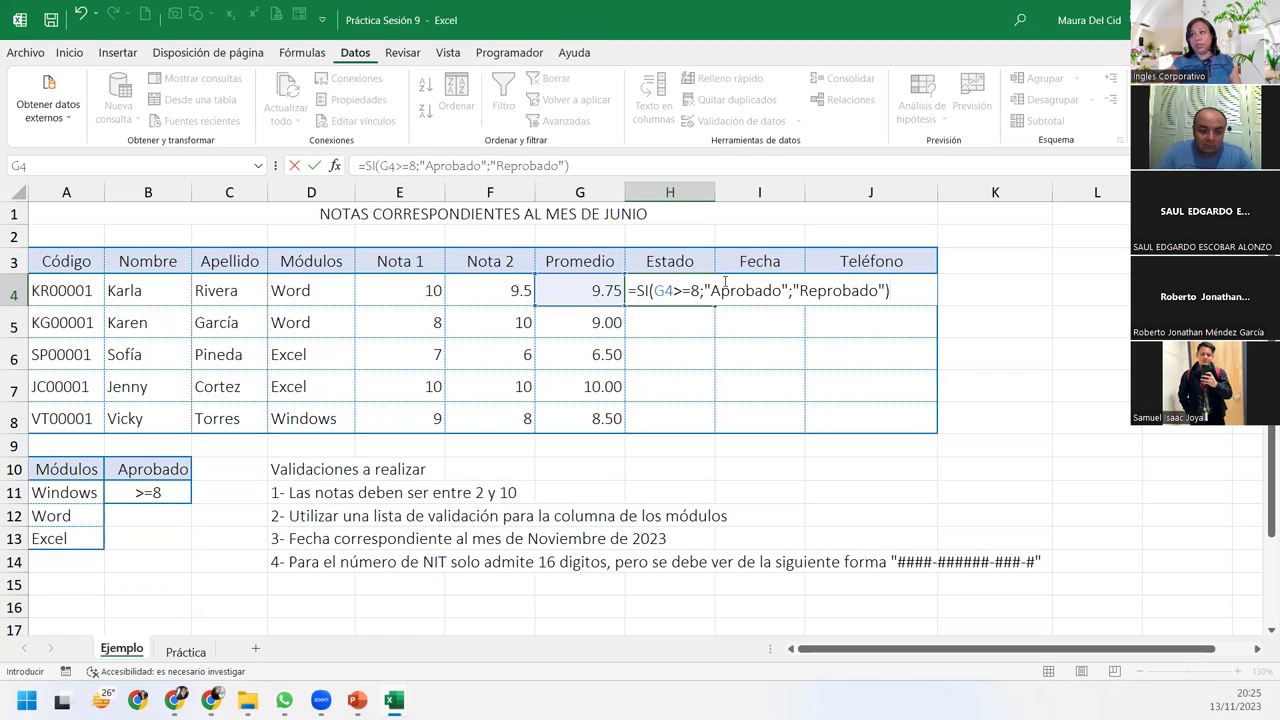
Review the formula's true and false results, then commit it in H4.
{"action": "left_click", "coordinate": [838, 291]}
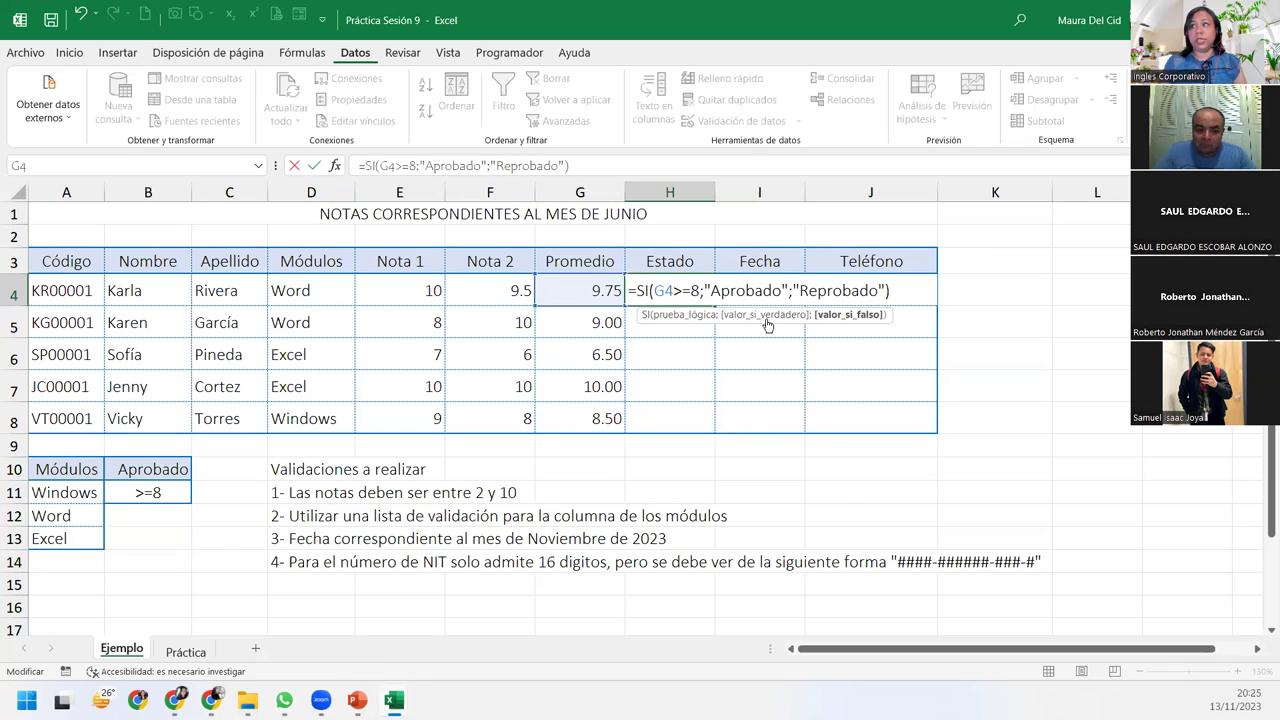
{"action": "left_click", "coordinate": [775, 316]}
{"action": "left_click", "coordinate": [850, 315]}
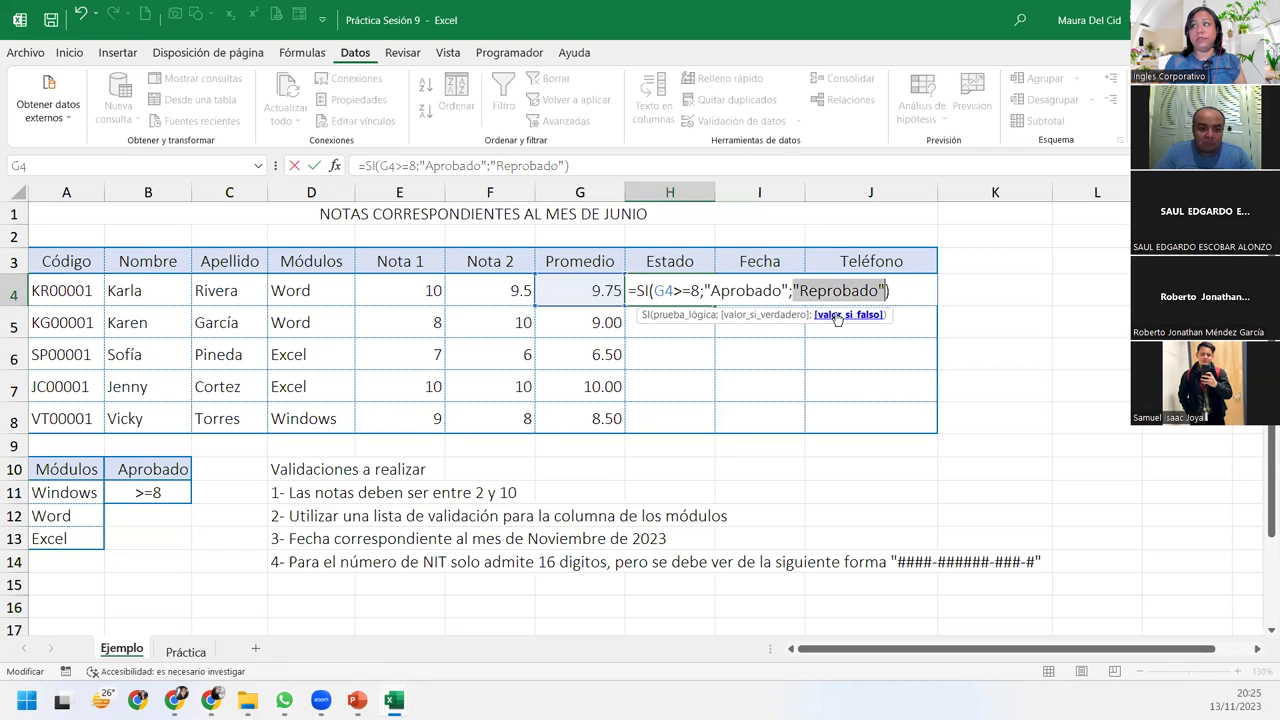
{"action": "left_click", "coordinate": [904, 290]}
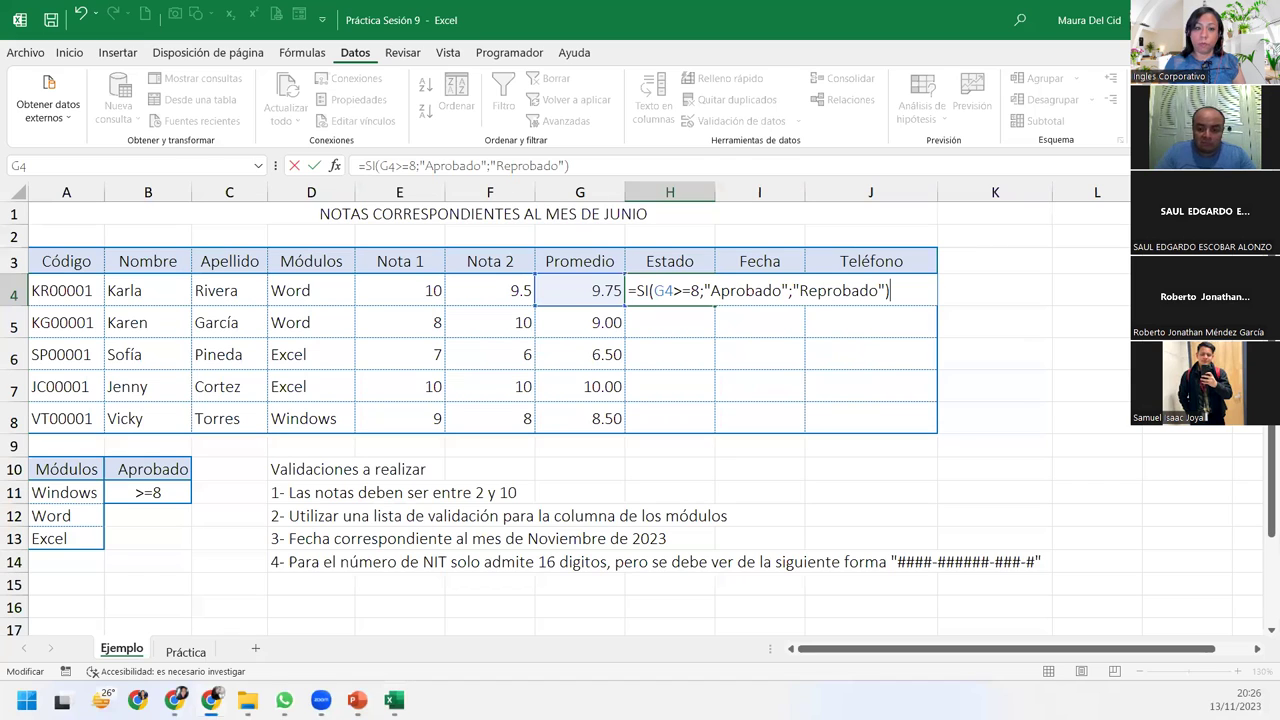
{"action": "key", "text": "alt+Tab"}
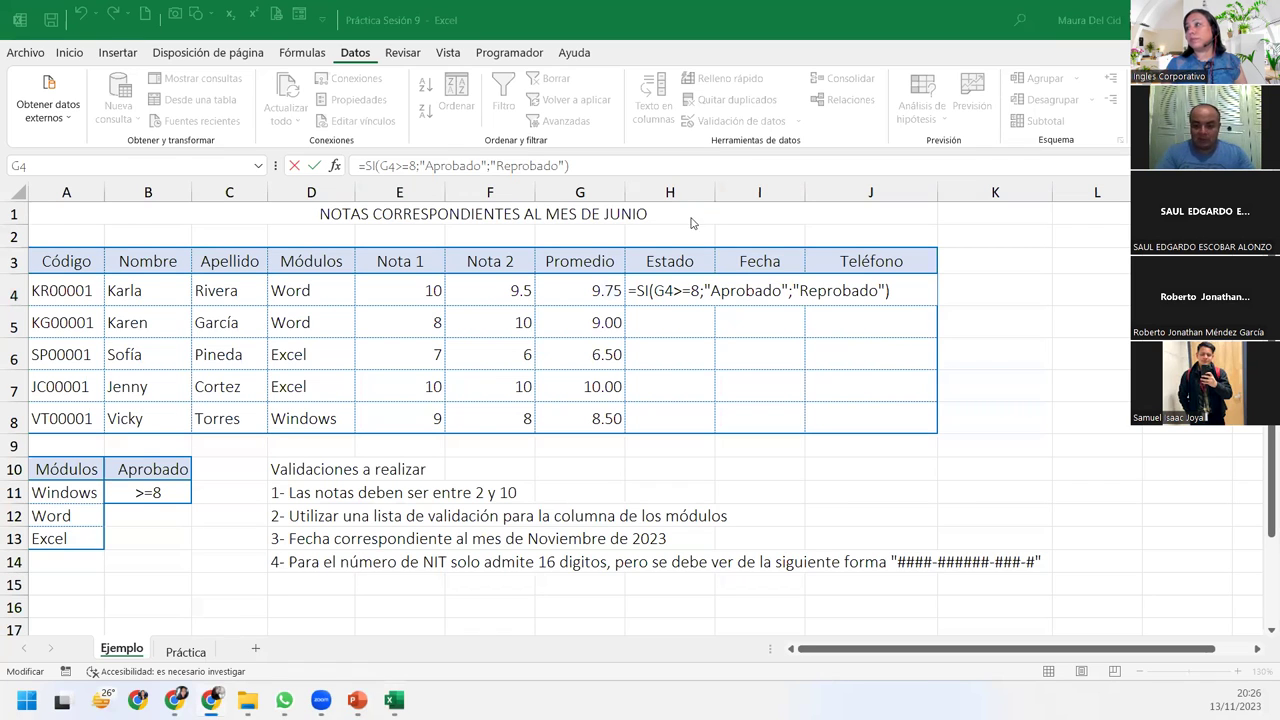
{"action": "left_click", "coordinate": [900, 300]}
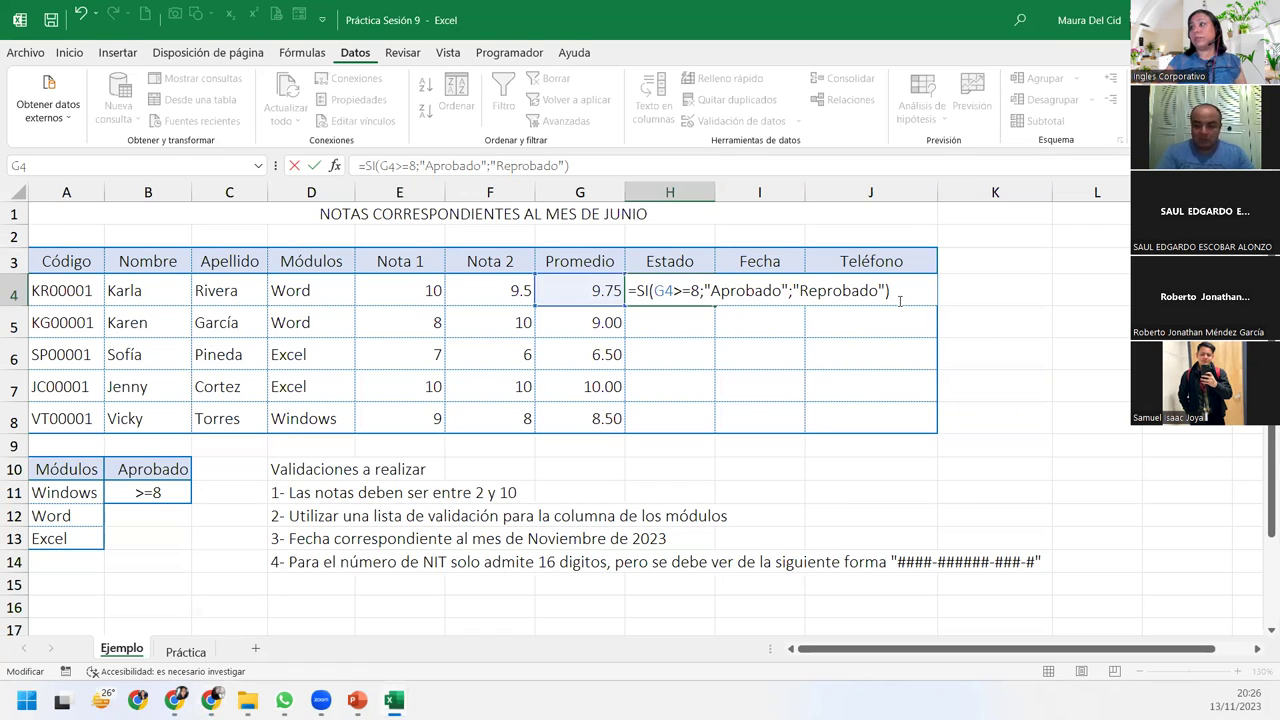
{"action": "key", "text": "Return"}
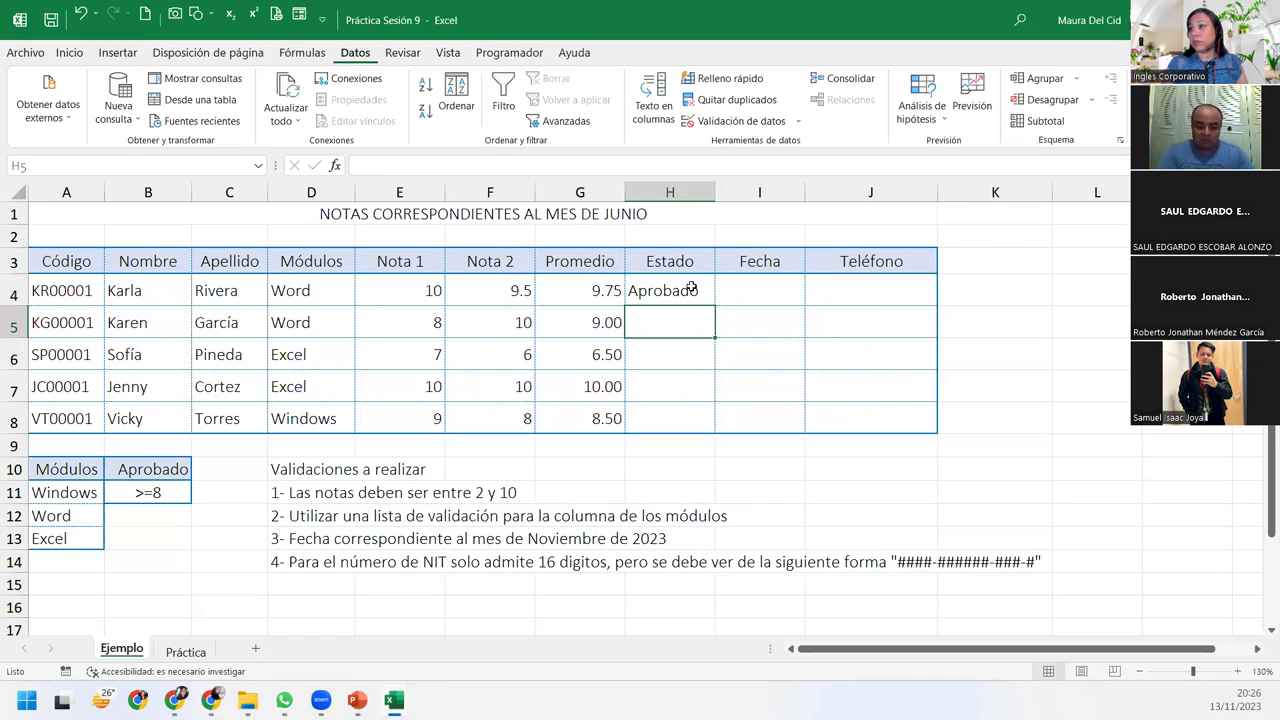
Copy H4's SI formula down to H8 without formatting, then review H6 and H4.
{"action": "left_click", "coordinate": [688, 288]}
{"action": "left_click_drag", "start_coordinate": [714, 306], "coordinate": [759, 425]}
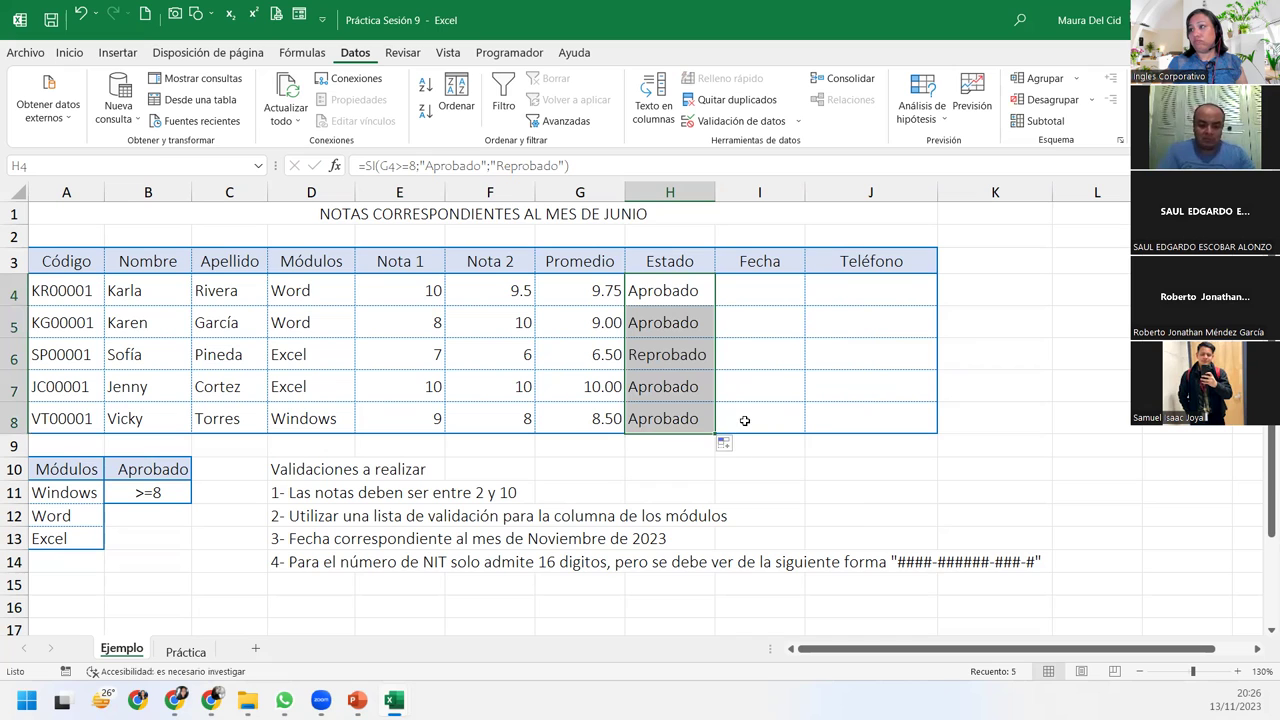
{"action": "left_click", "coordinate": [726, 443]}
{"action": "left_click", "coordinate": [787, 505]}
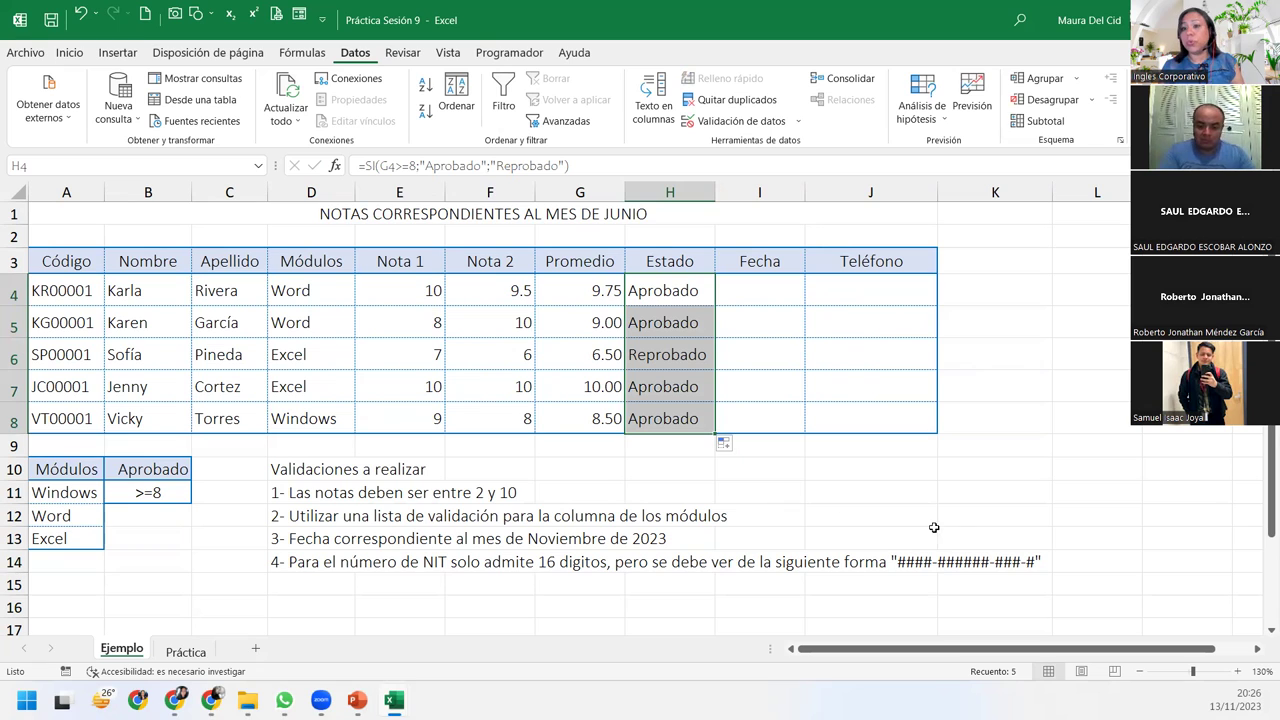
{"action": "left_click", "coordinate": [733, 314]}
{"action": "left_click", "coordinate": [683, 352]}
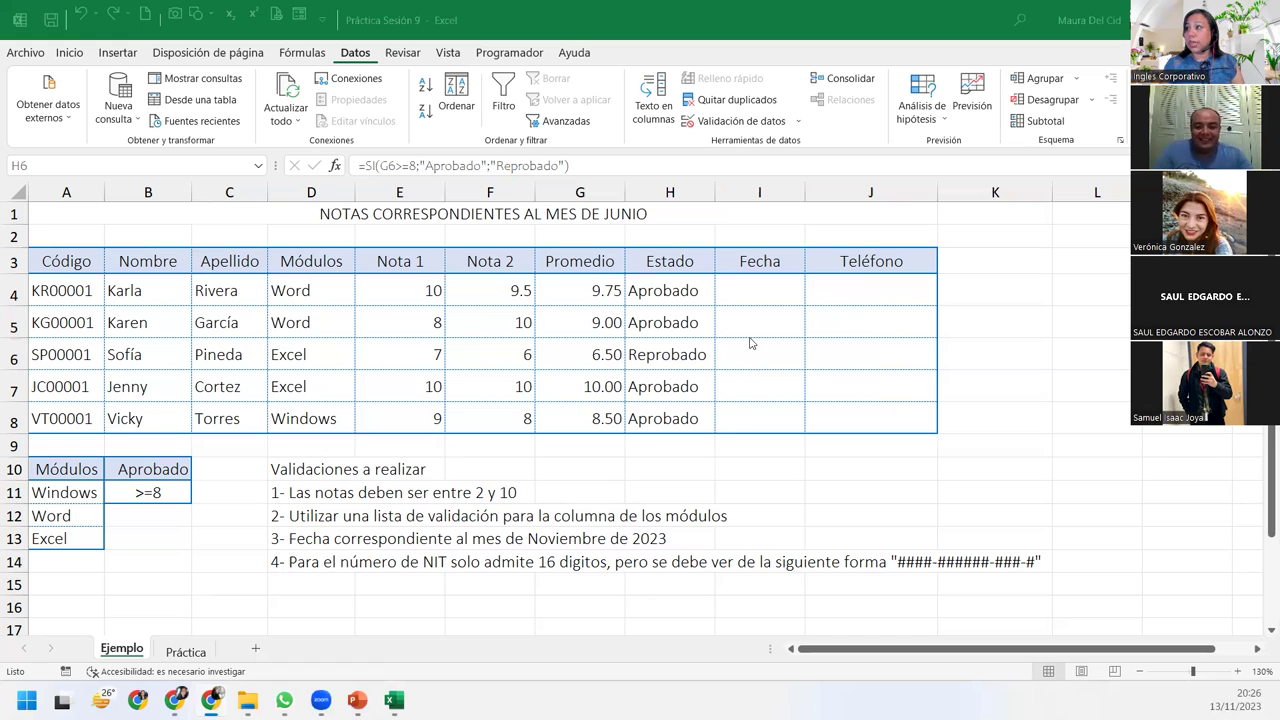
{"action": "left_click", "coordinate": [679, 287]}
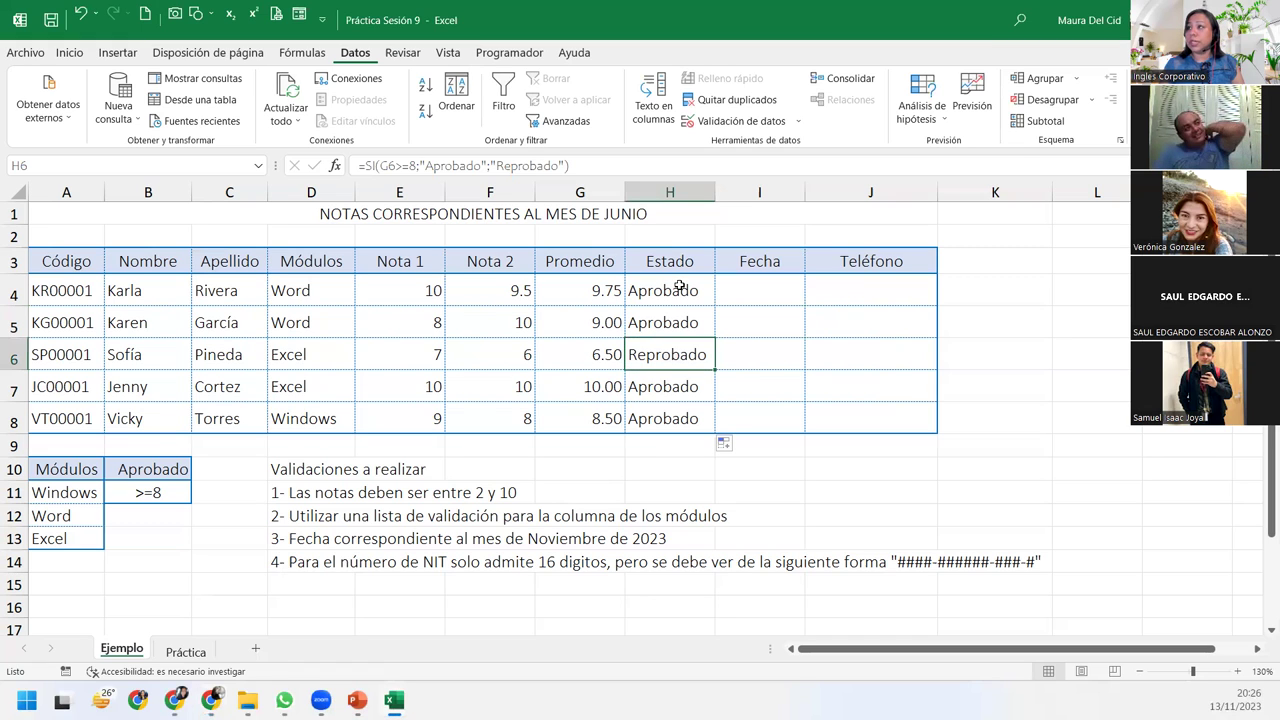
{"action": "double_click", "coordinate": [680, 287]}
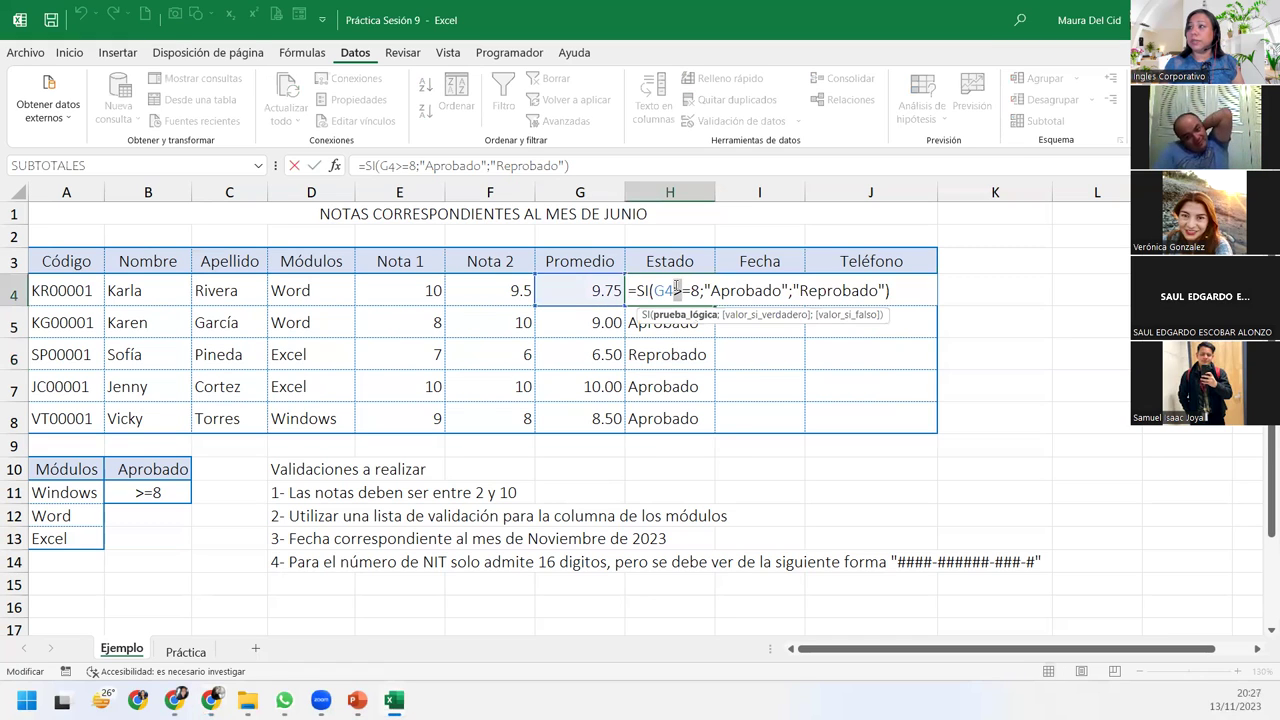
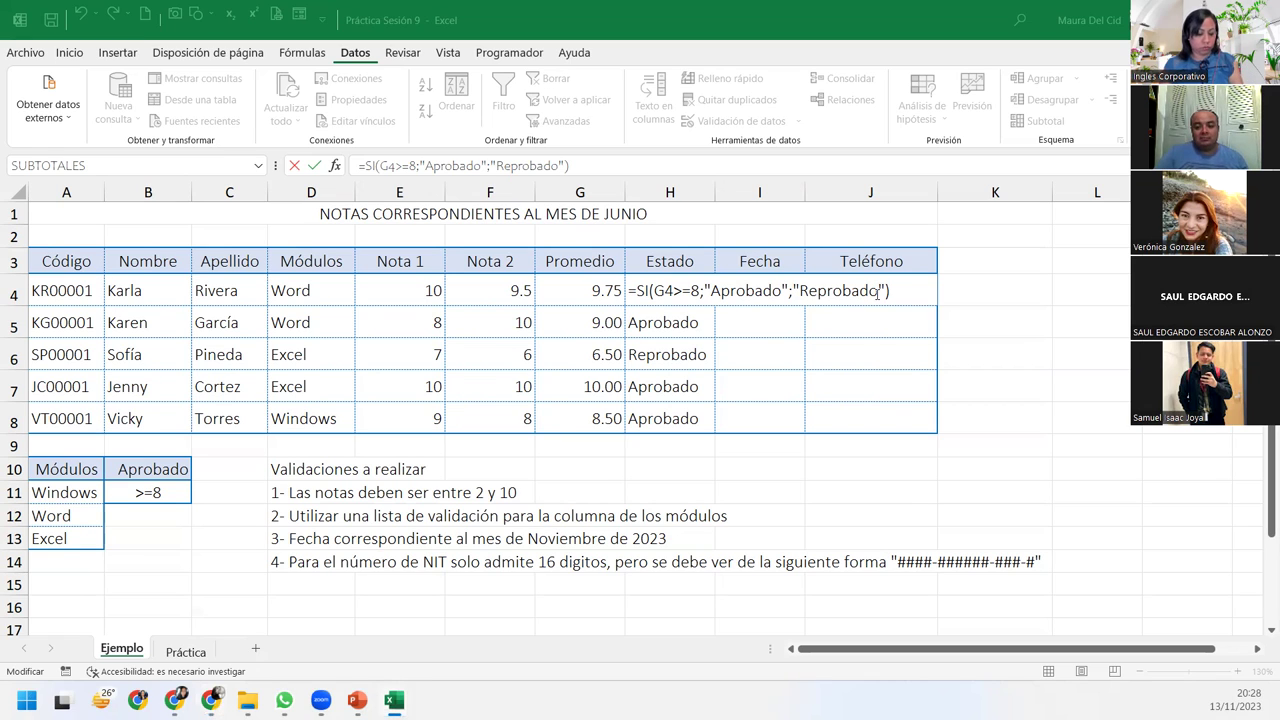
Commit the SI pass/fail formula in H4 so it shows Aprobado, then select I4.
{"action": "key", "text": "Return"}
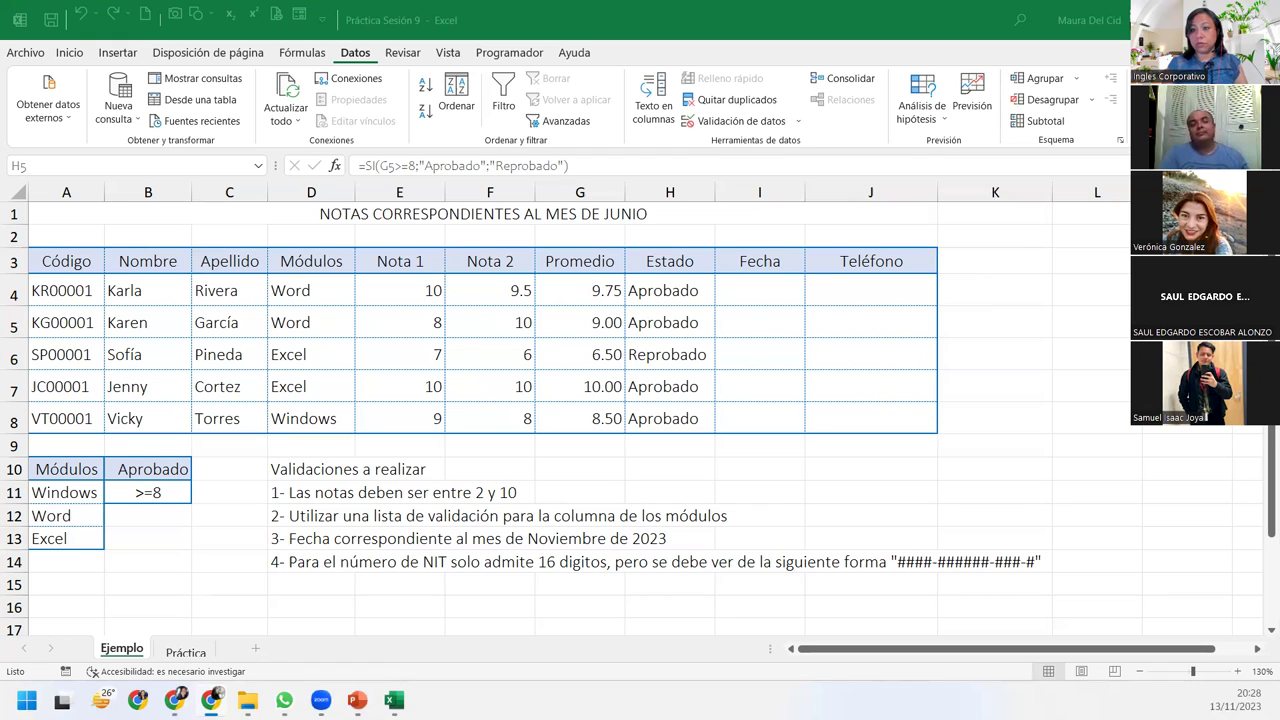
{"action": "key", "text": "alt+Tab"}
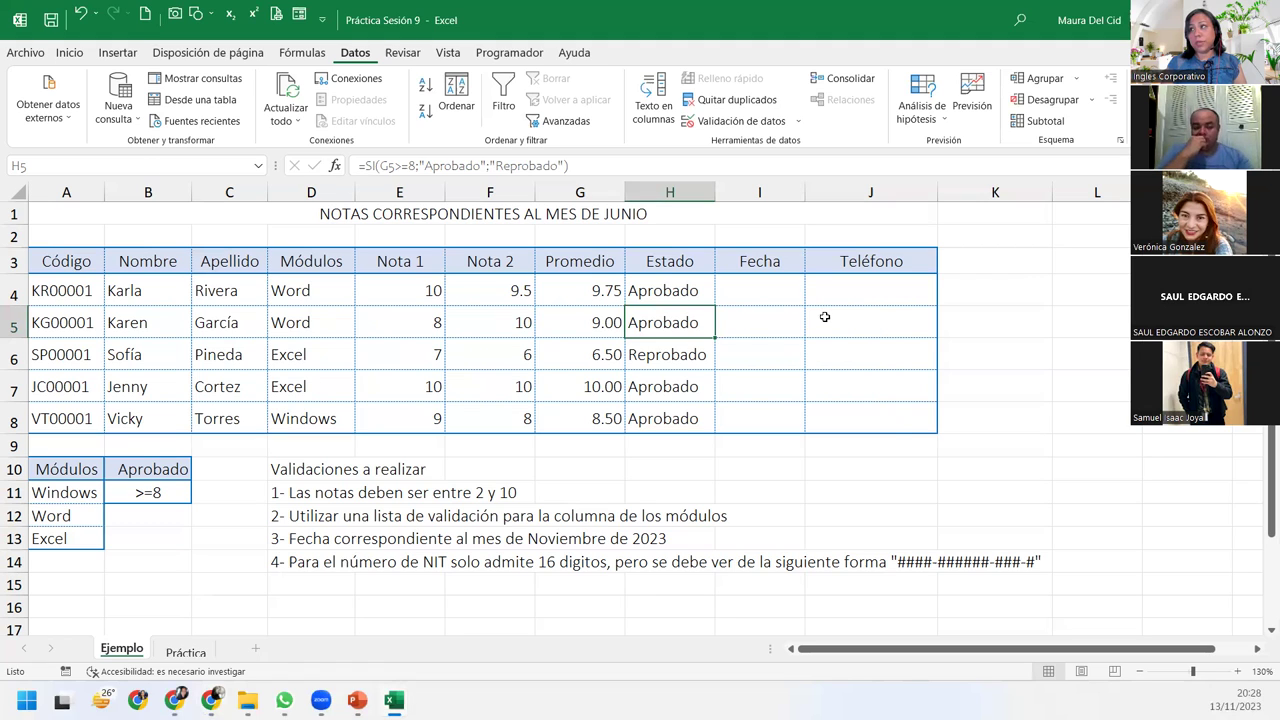
{"action": "left_click", "coordinate": [771, 295]}
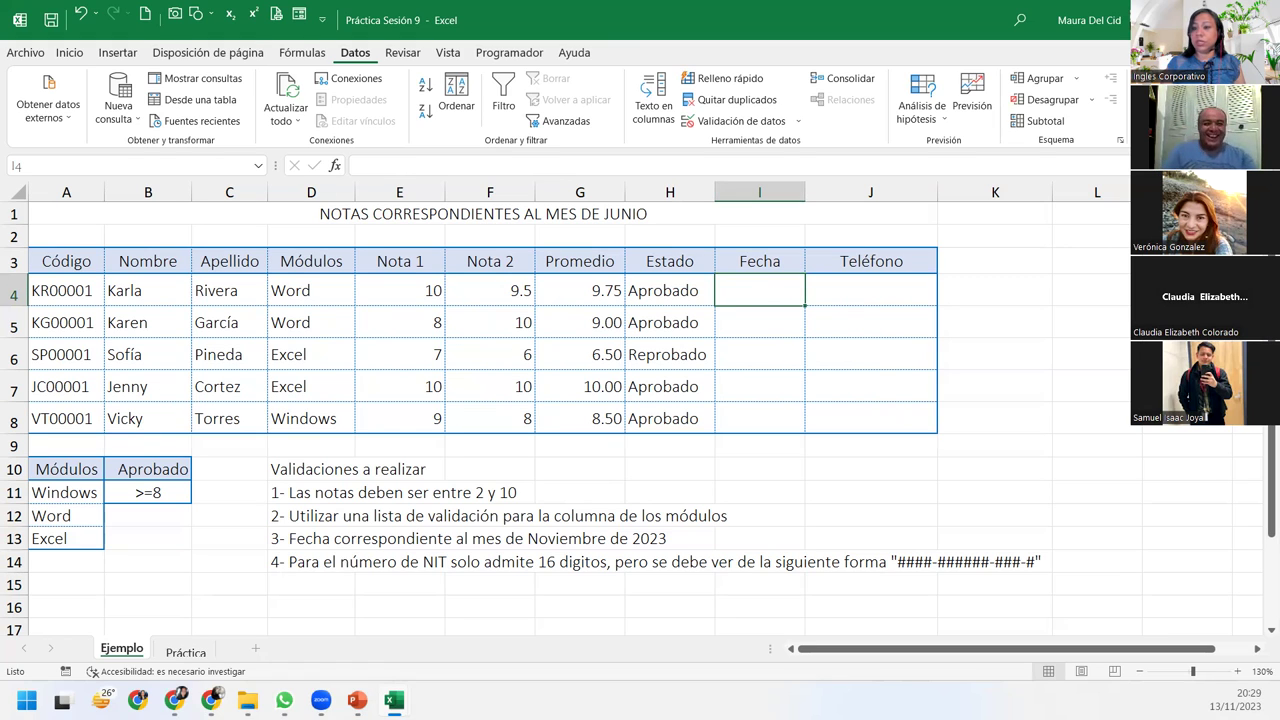
Select Fecha cells I4:I8 and open Datos > Validación de datos.
{"action": "left_click", "coordinate": [759, 278]}
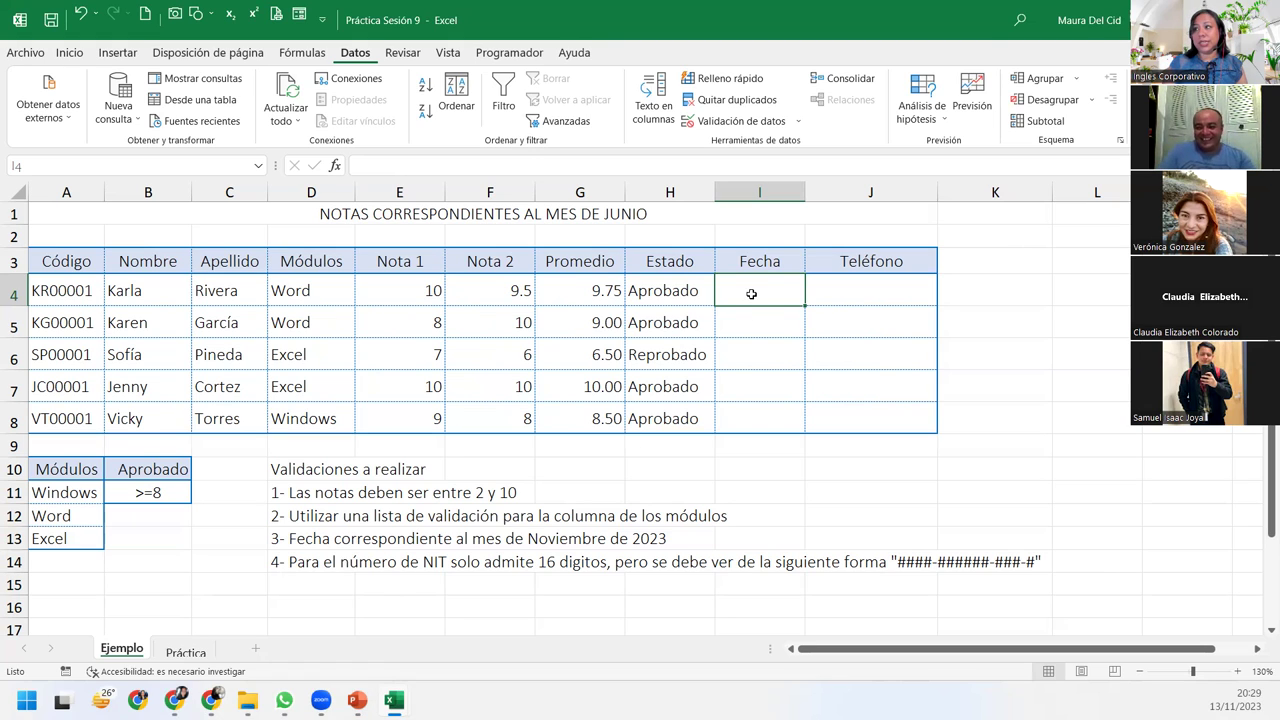
{"action": "left_click_drag", "start_coordinate": [750, 292], "coordinate": [764, 407]}
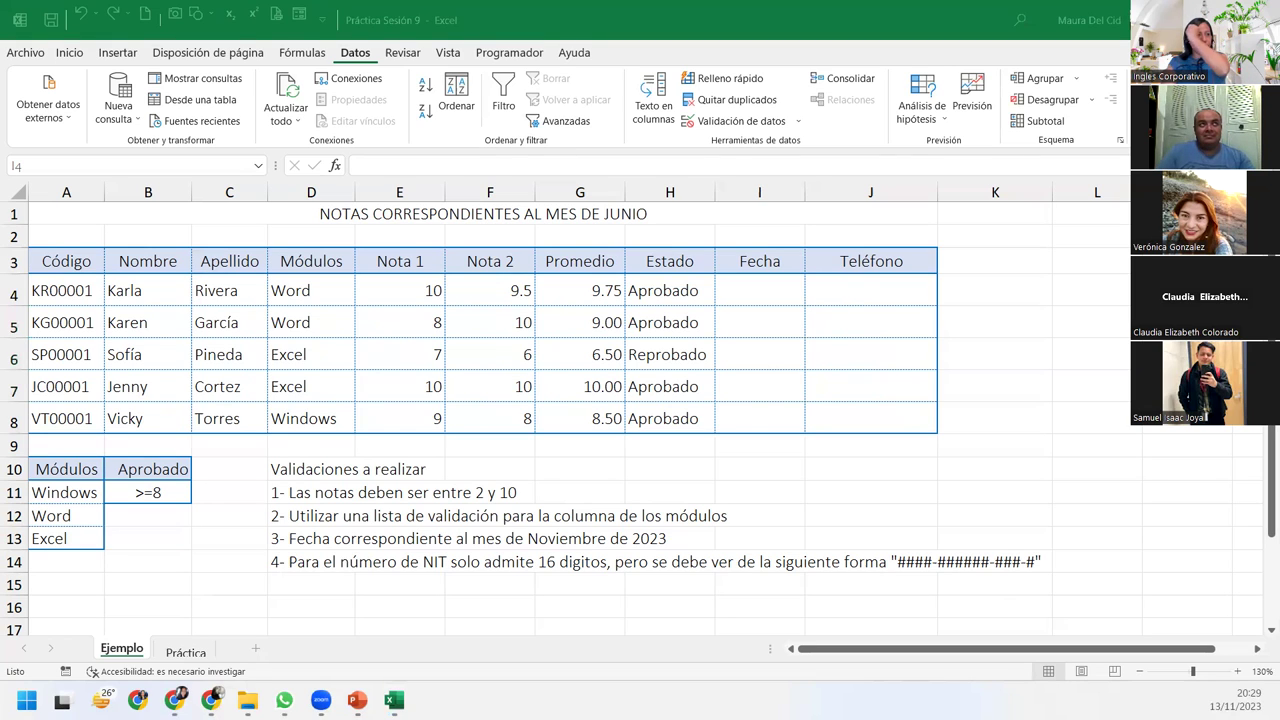
{"action": "left_click", "coordinate": [785, 314]}
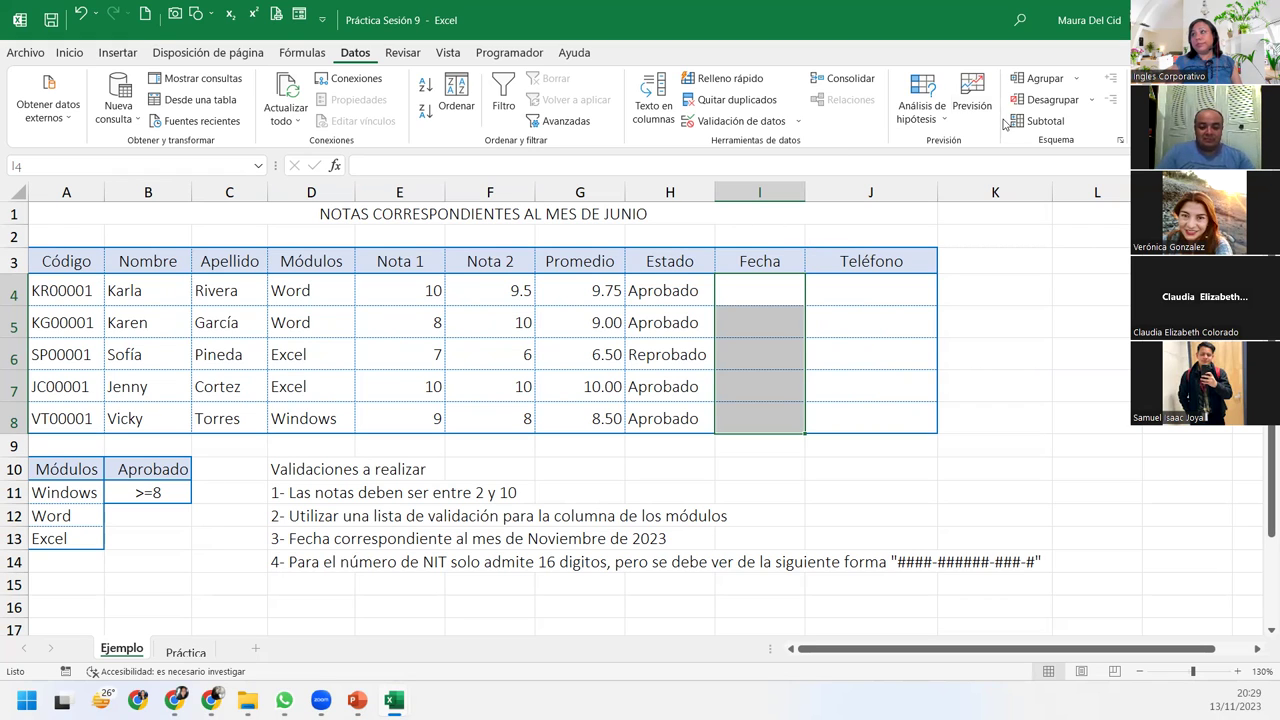
{"action": "left_click", "coordinate": [735, 121]}
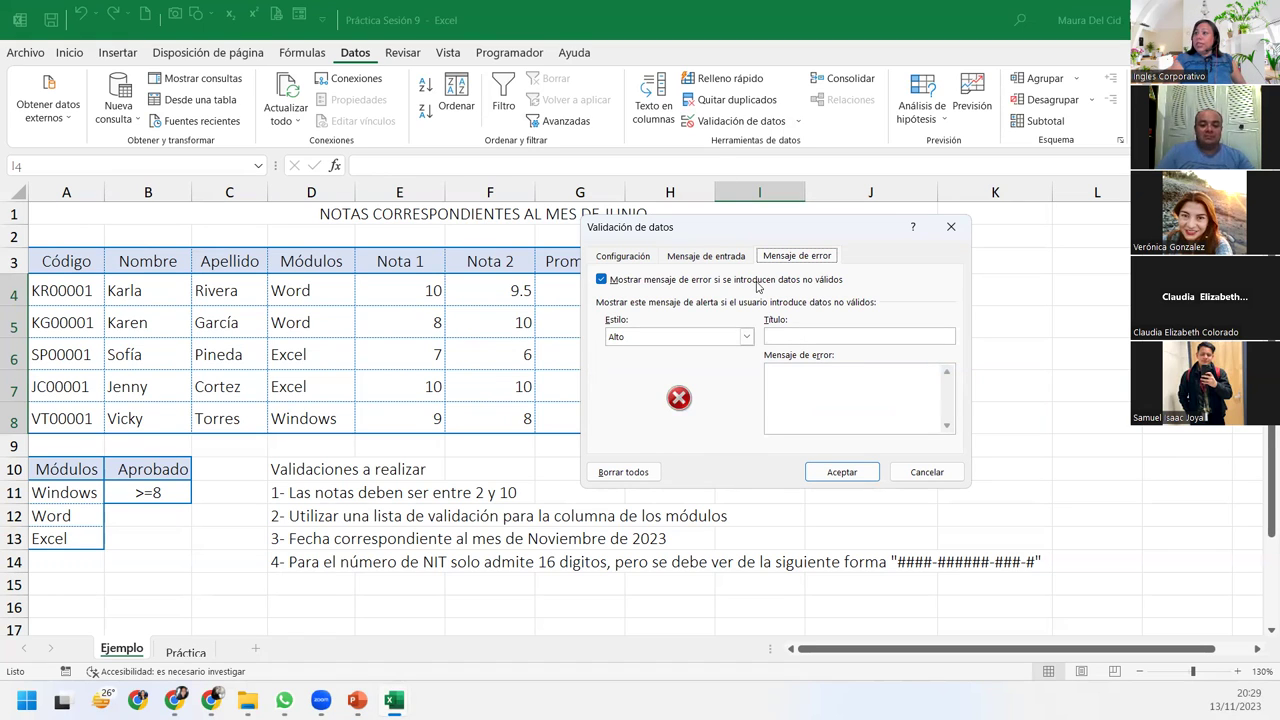
Allow only Fecha values entre 01/11/2023 and 31/11/2023 on the Configuración tab.
{"action": "left_click", "coordinate": [620, 257]}
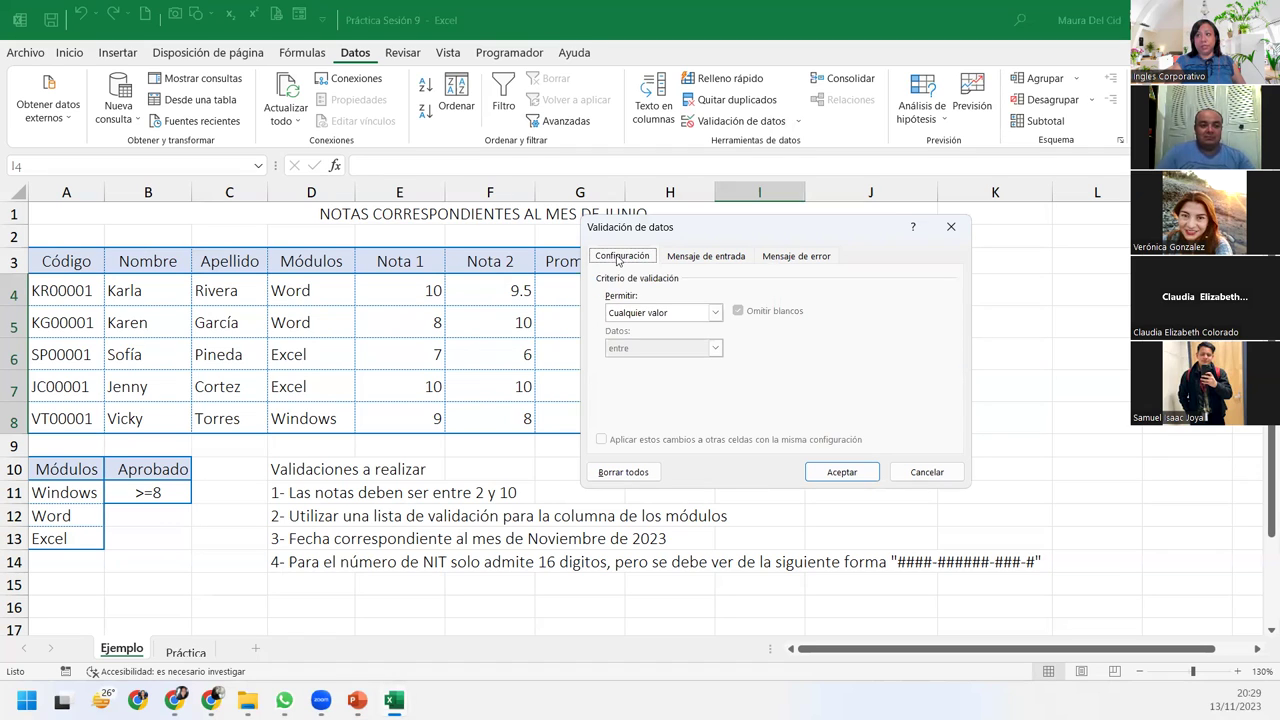
{"action": "left_click", "coordinate": [648, 314]}
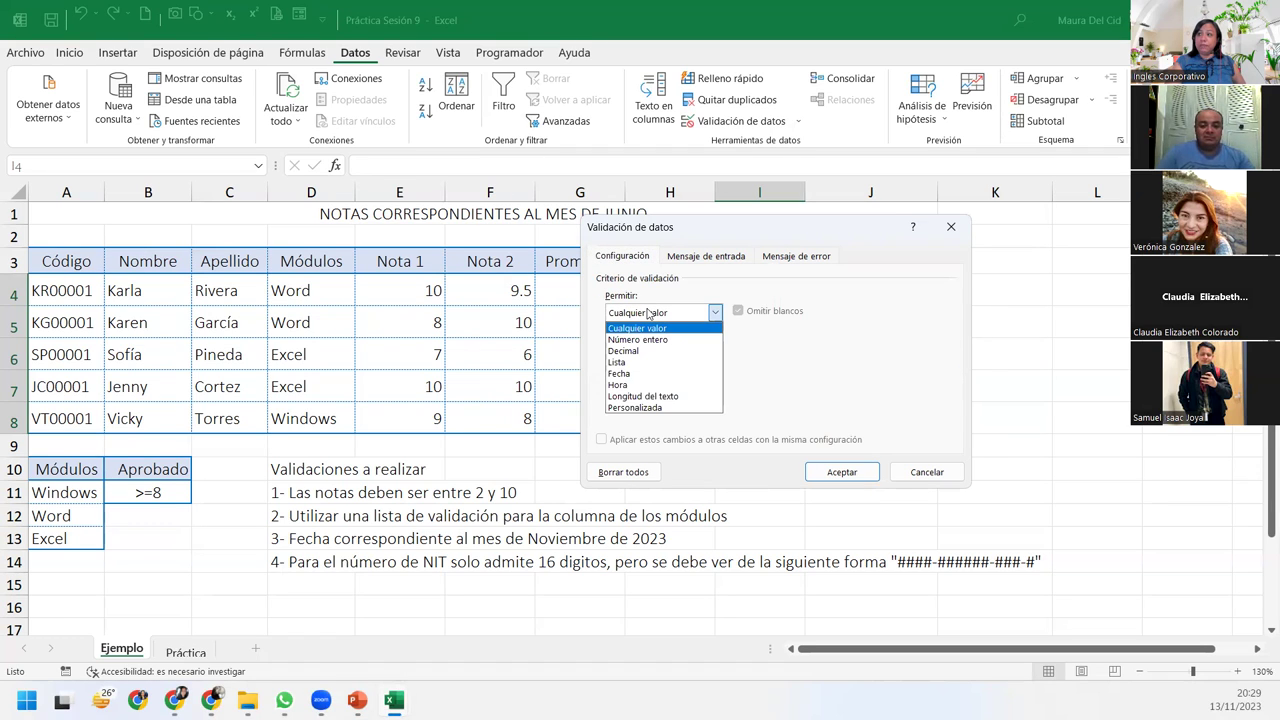
{"action": "left_click", "coordinate": [645, 373]}
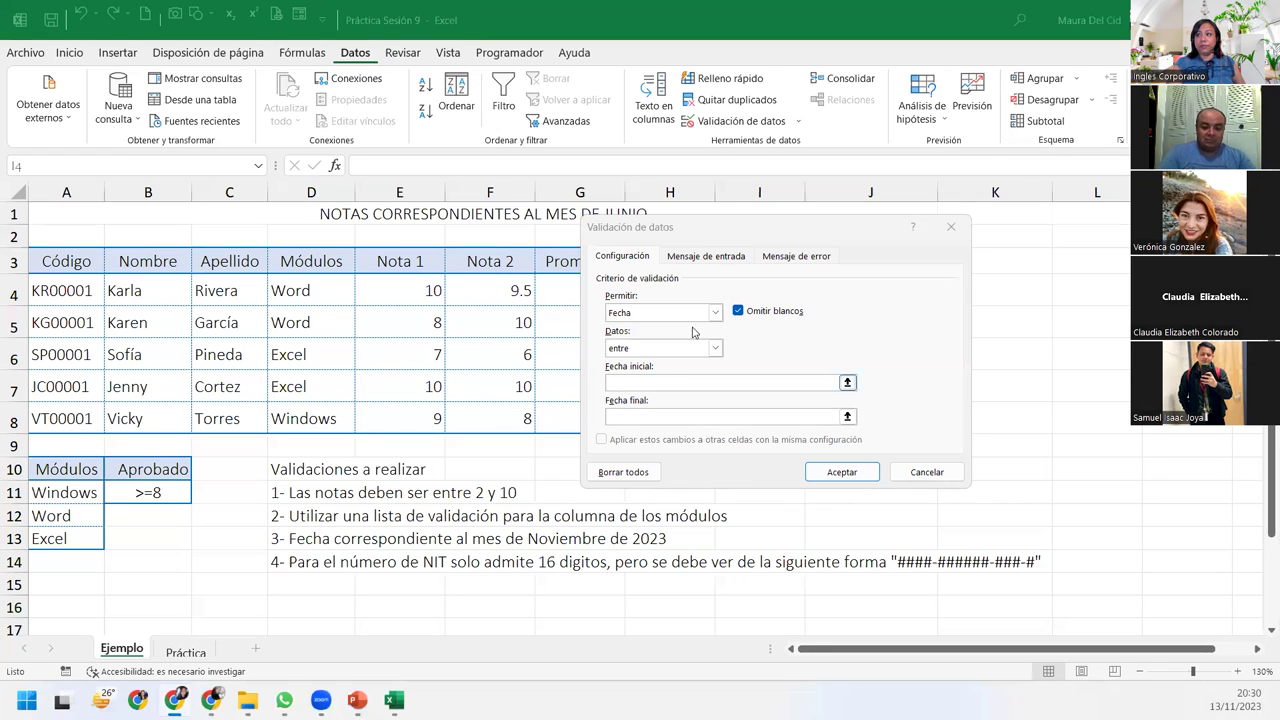
{"action": "left_click", "coordinate": [660, 349]}
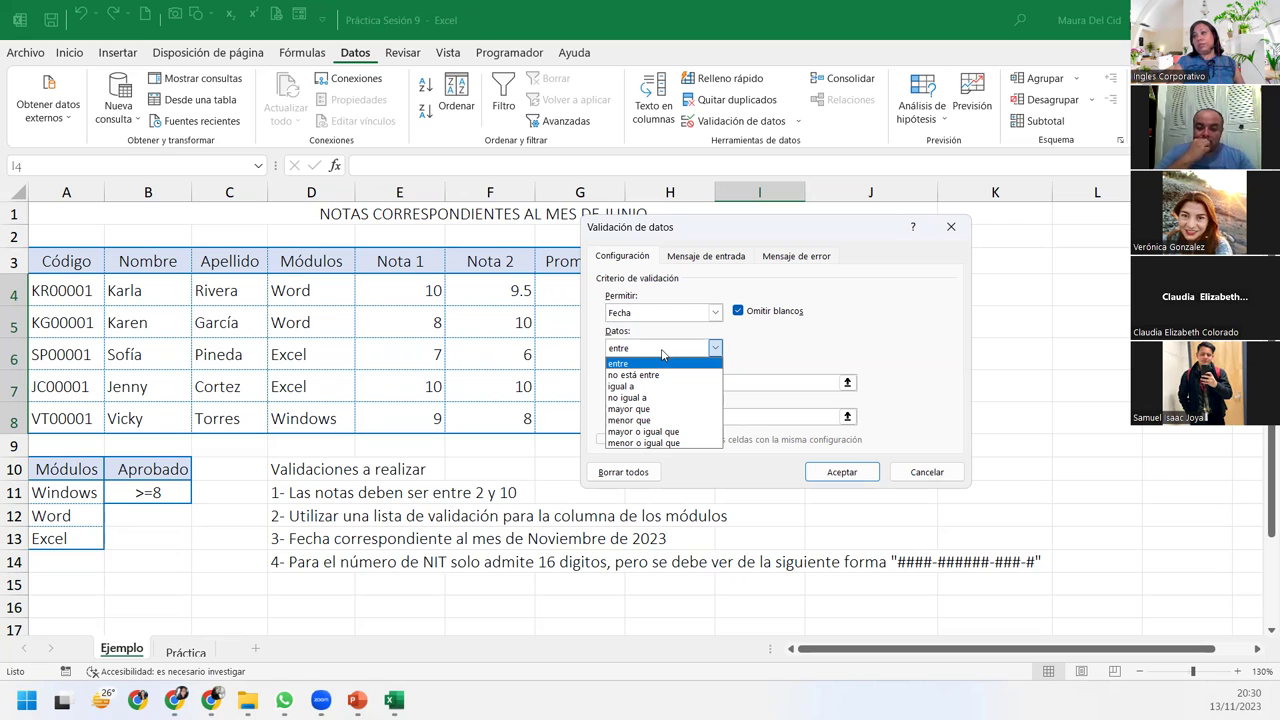
{"action": "left_click", "coordinate": [662, 362]}
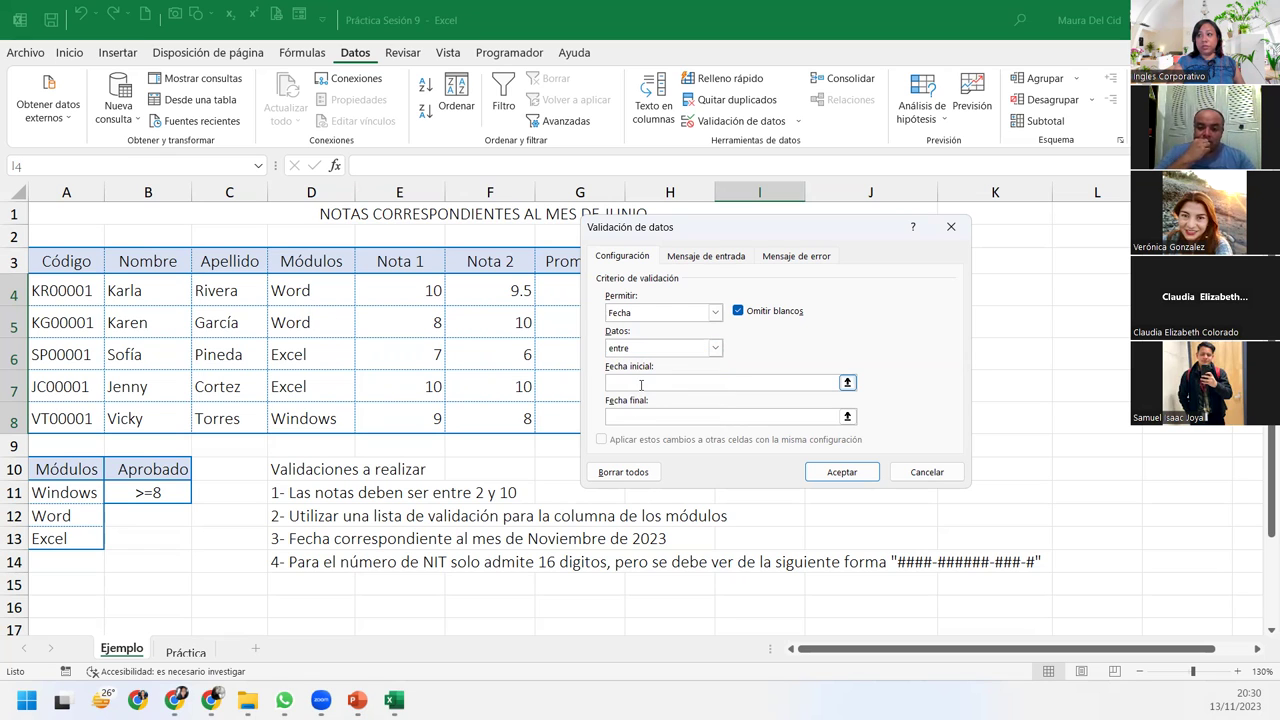
{"action": "left_click", "coordinate": [641, 384]}
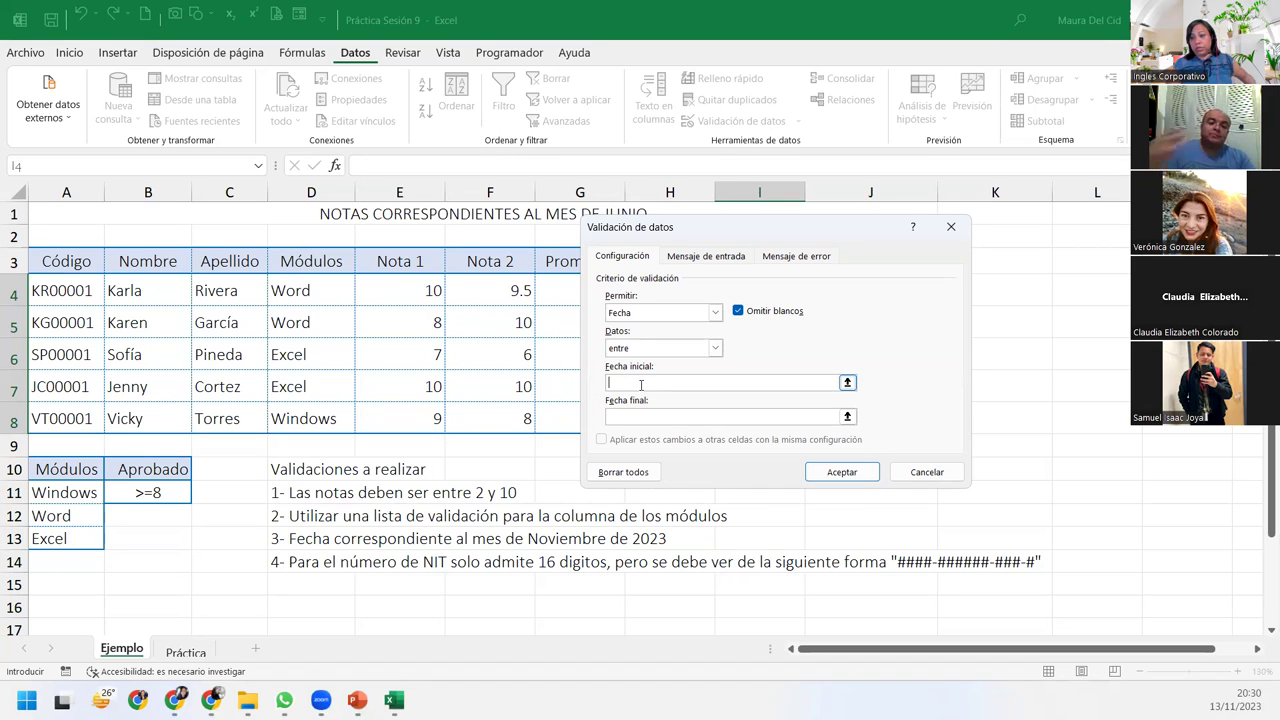
{"action": "type", "text": "01/11/2023"}
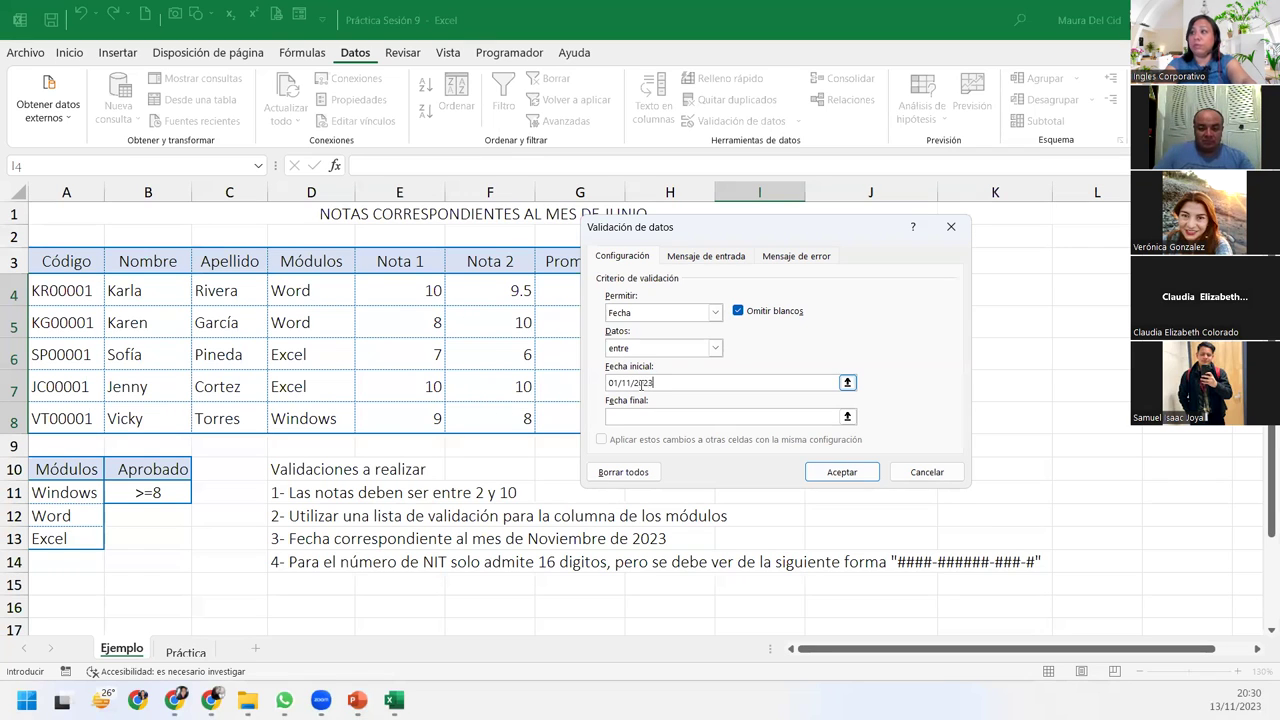
{"action": "left_click", "coordinate": [659, 417]}
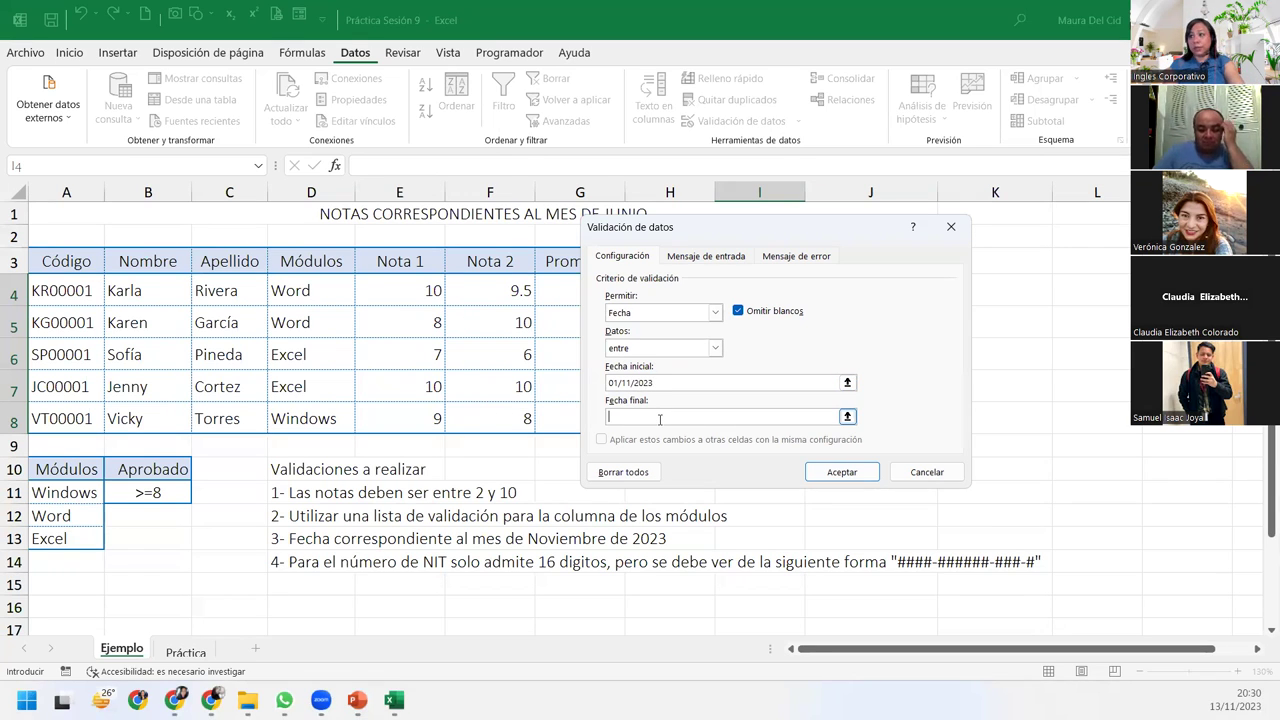
{"action": "type", "text": "3"}
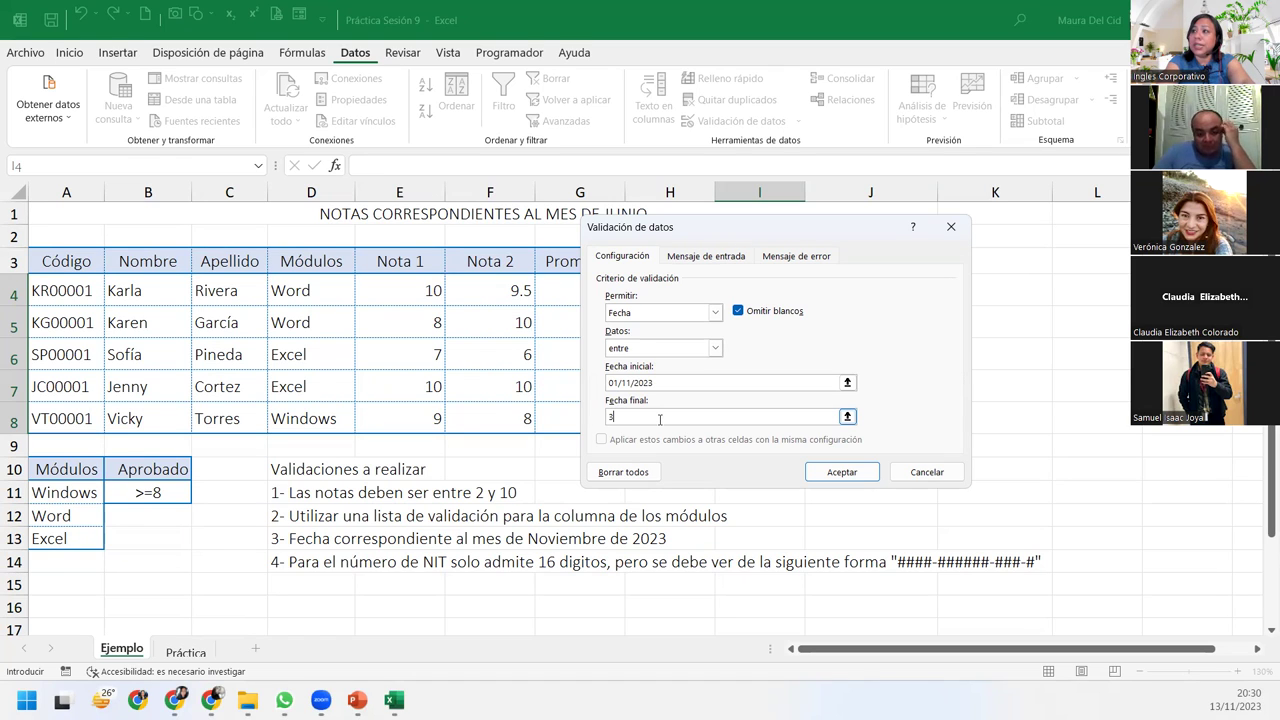
{"action": "type", "text": "1/"}
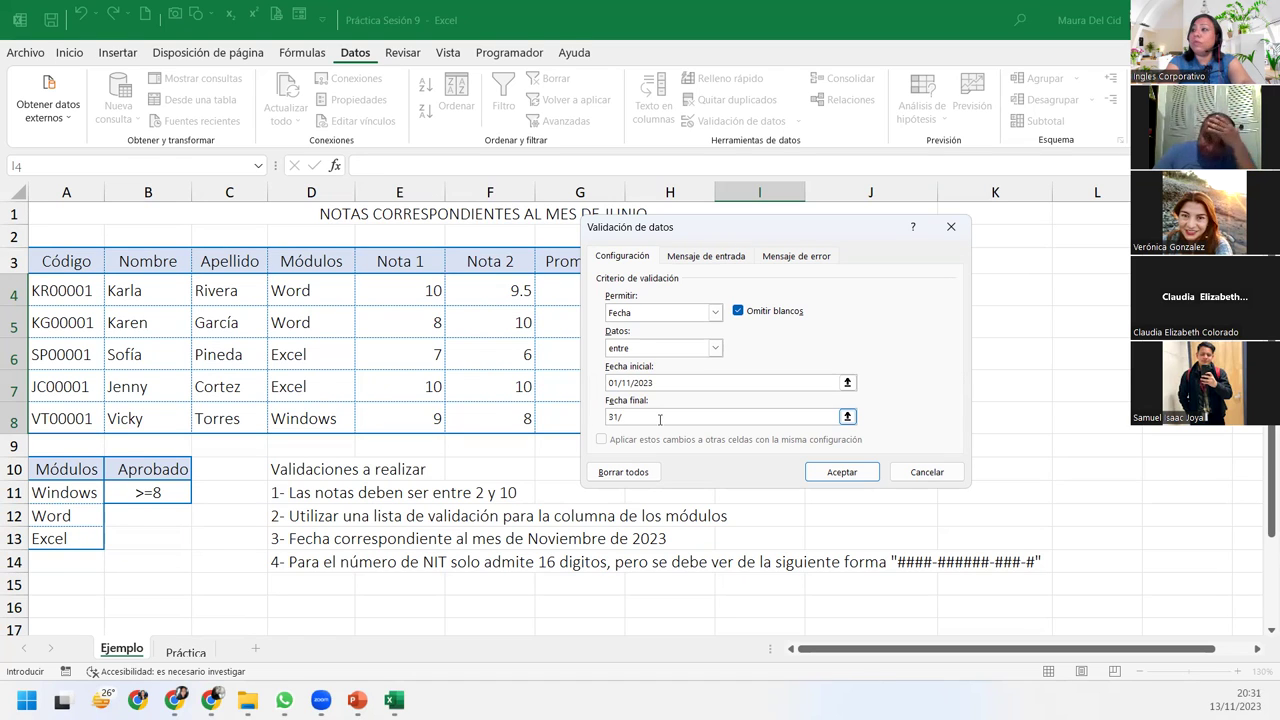
{"action": "type", "text": "2"}
{"action": "key", "text": "BackSpace"}
{"action": "type", "text": "11/"}
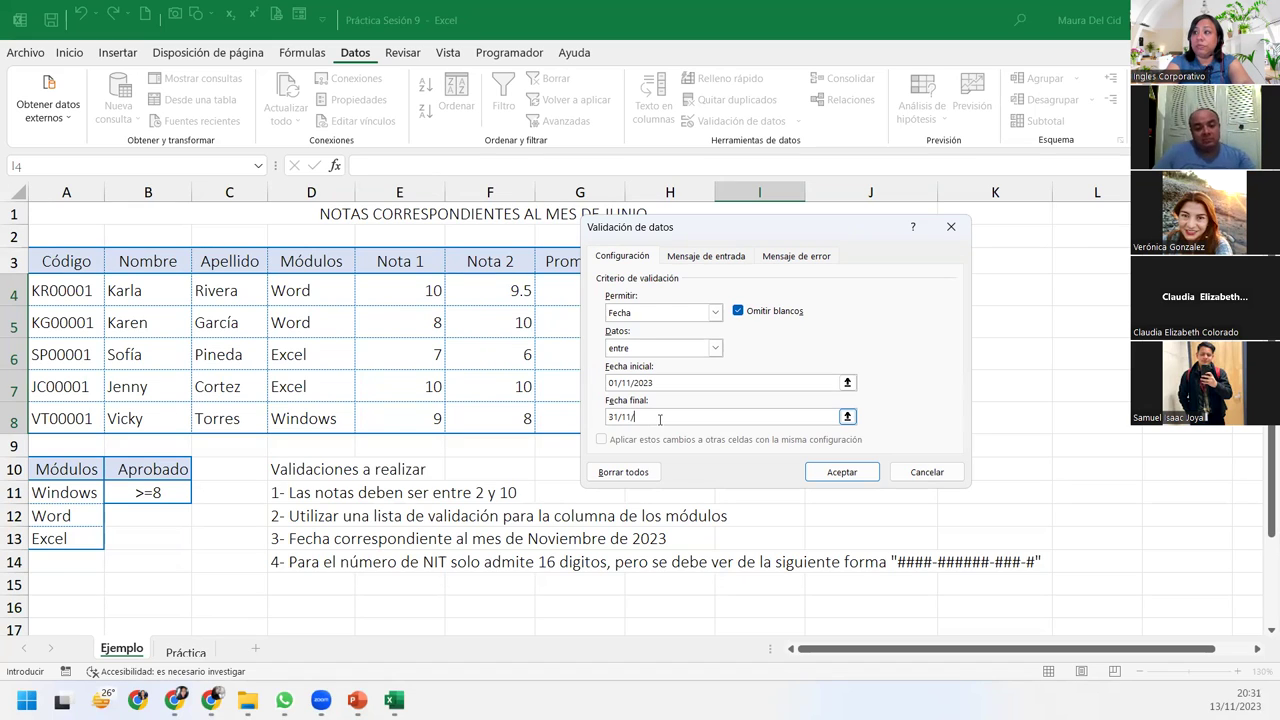
{"action": "type", "text": "2023"}
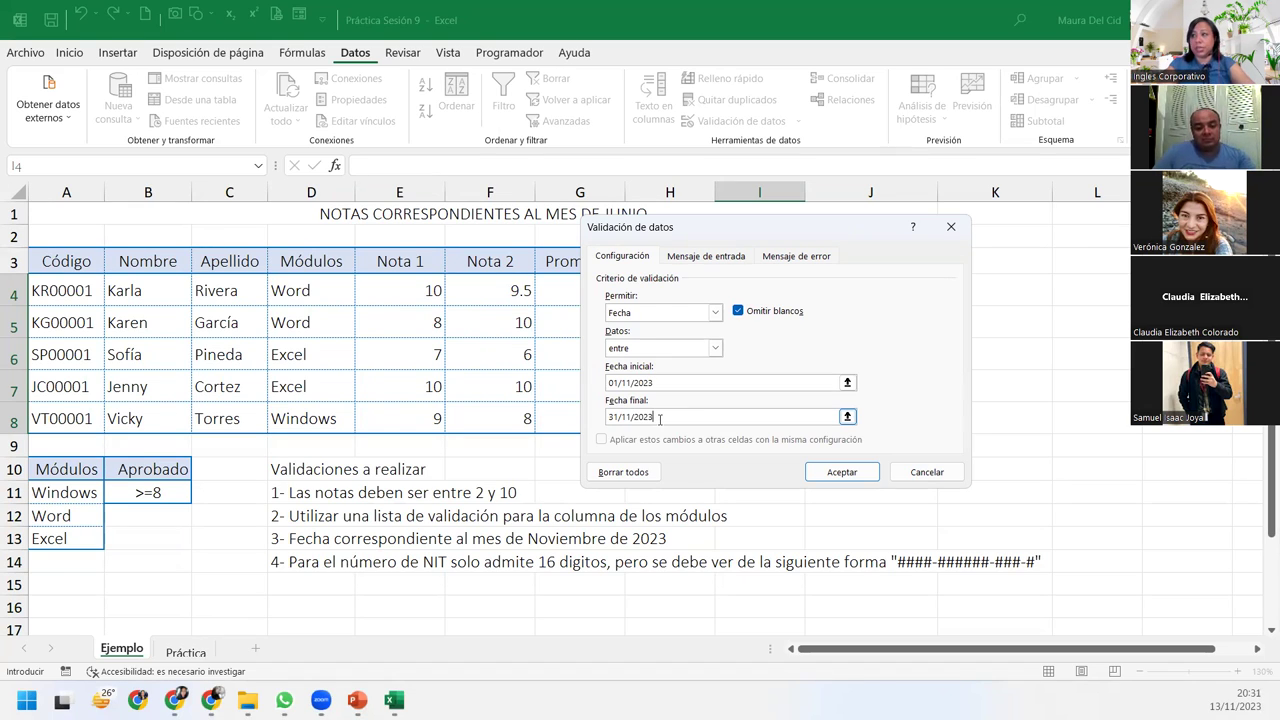
After the invalid-date error, correct the end date to 30/11/2023.
{"action": "left_click", "coordinate": [842, 472]}
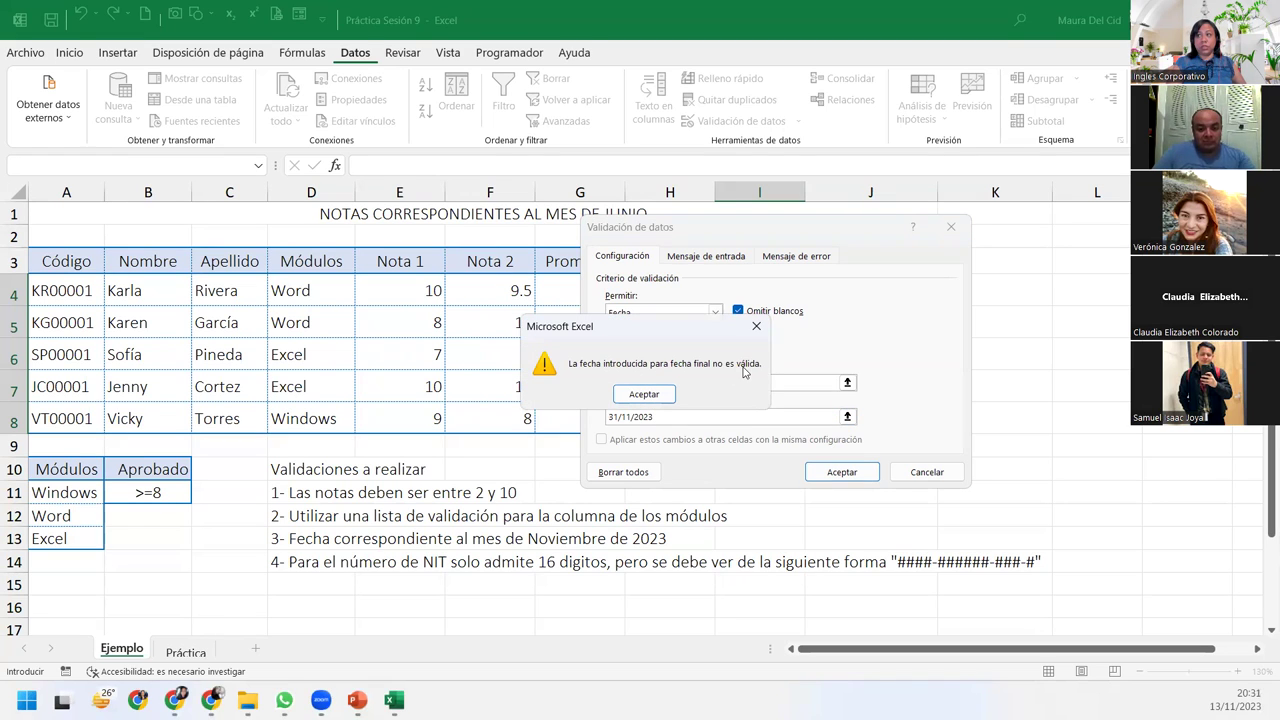
{"action": "left_click", "coordinate": [645, 394]}
{"action": "left_click", "coordinate": [617, 418]}
{"action": "key", "text": "BackSpace"}
{"action": "type", "text": "0"}
{"action": "left_click", "coordinate": [715, 413]}
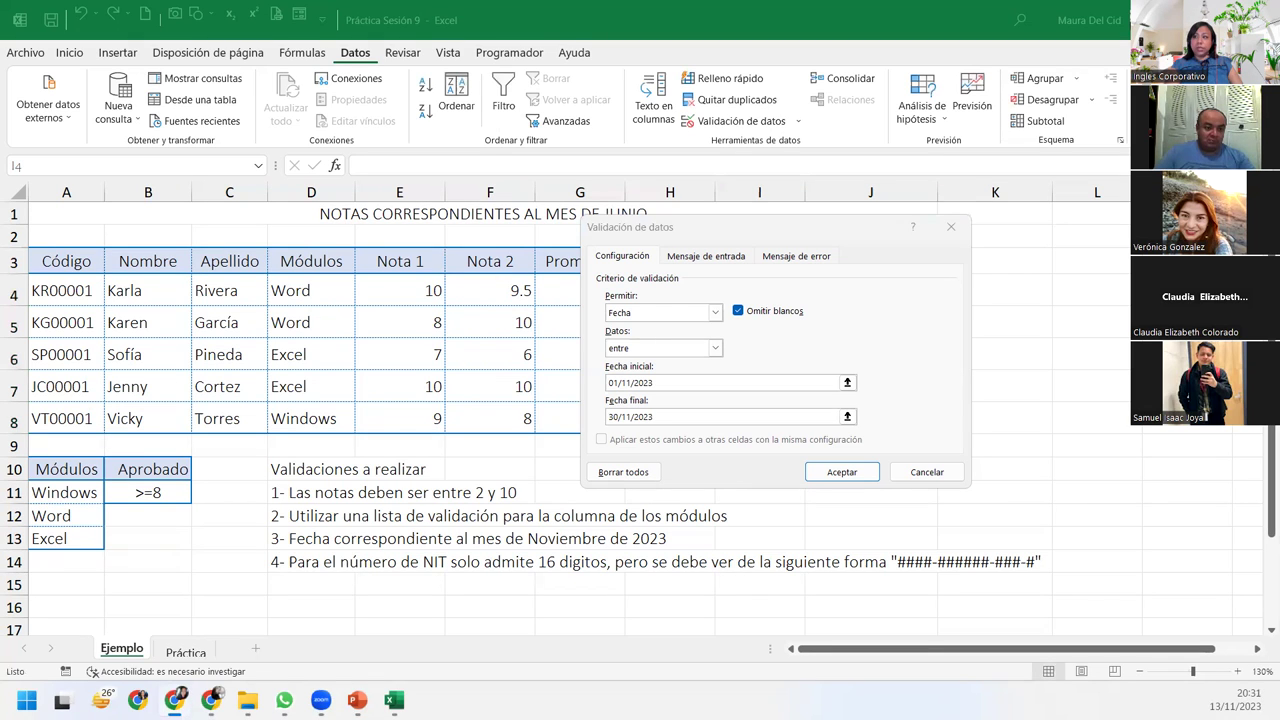
Enter the input message 'Fechas correspondientes a Noviembre' for the Fecha cells.
{"action": "left_click", "coordinate": [714, 256]}
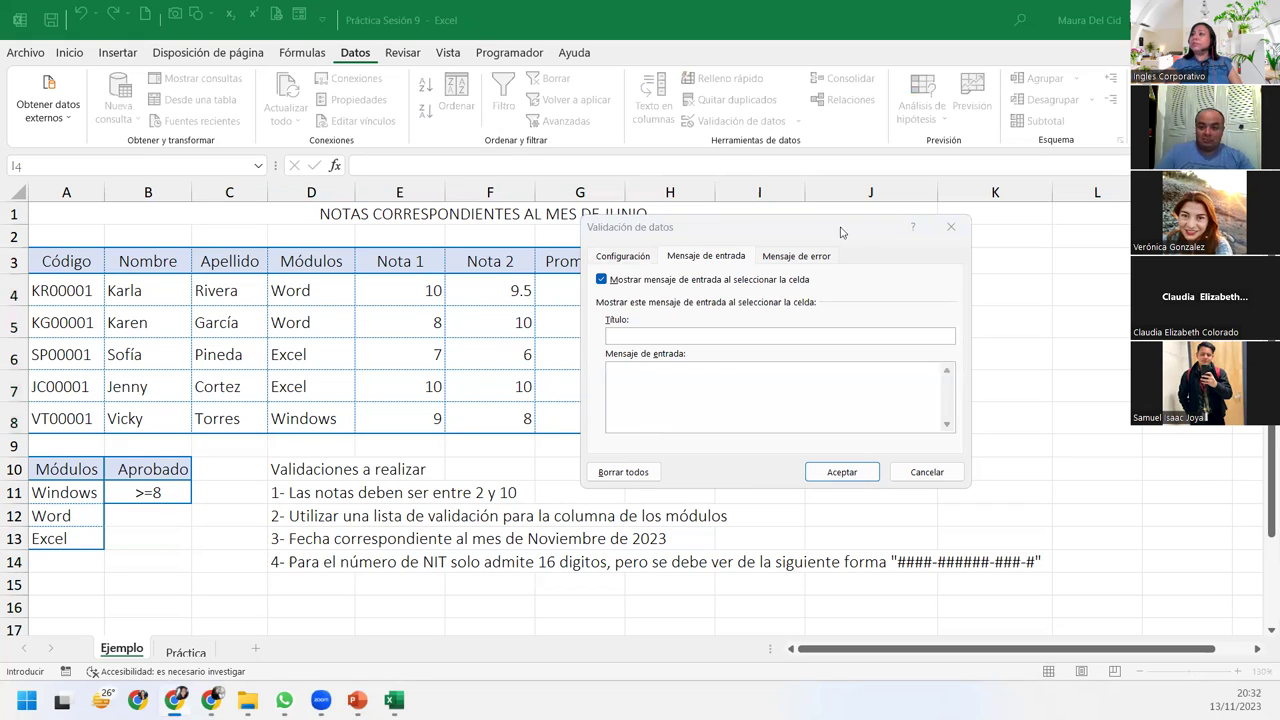
{"action": "left_click", "coordinate": [692, 352]}
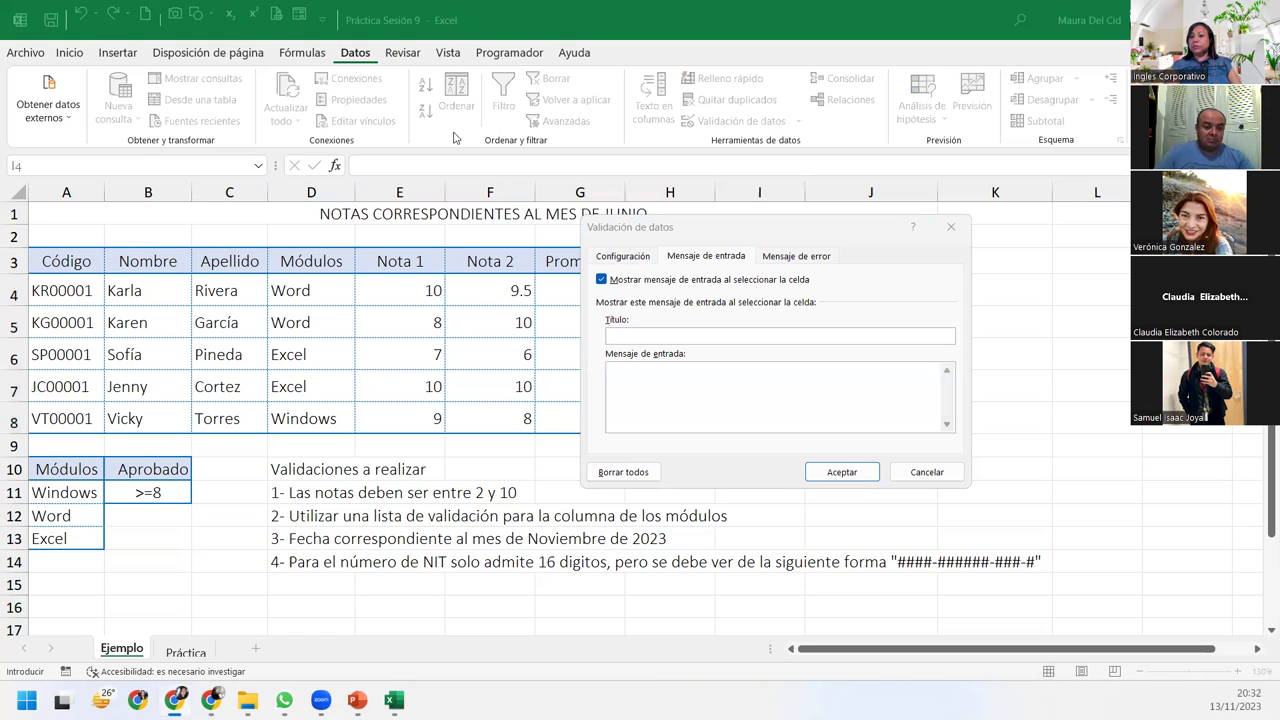
{"action": "left_click", "coordinate": [758, 414]}
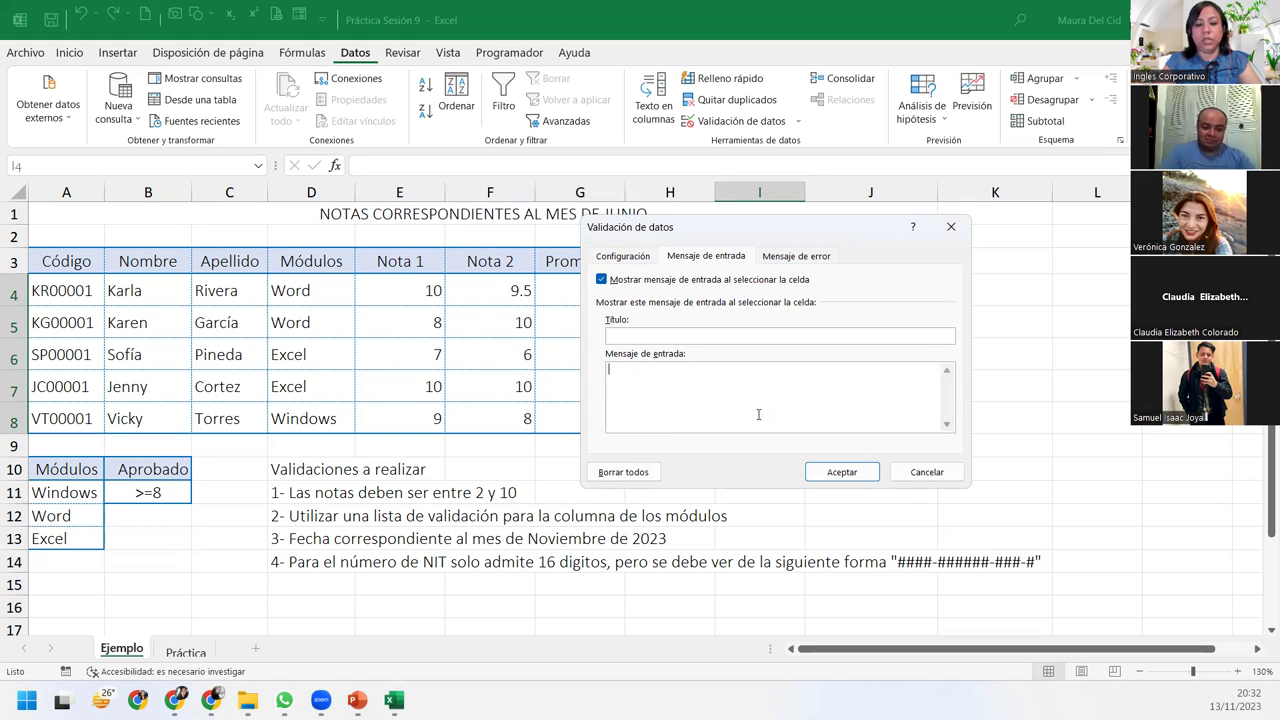
{"action": "type", "text": "F"}
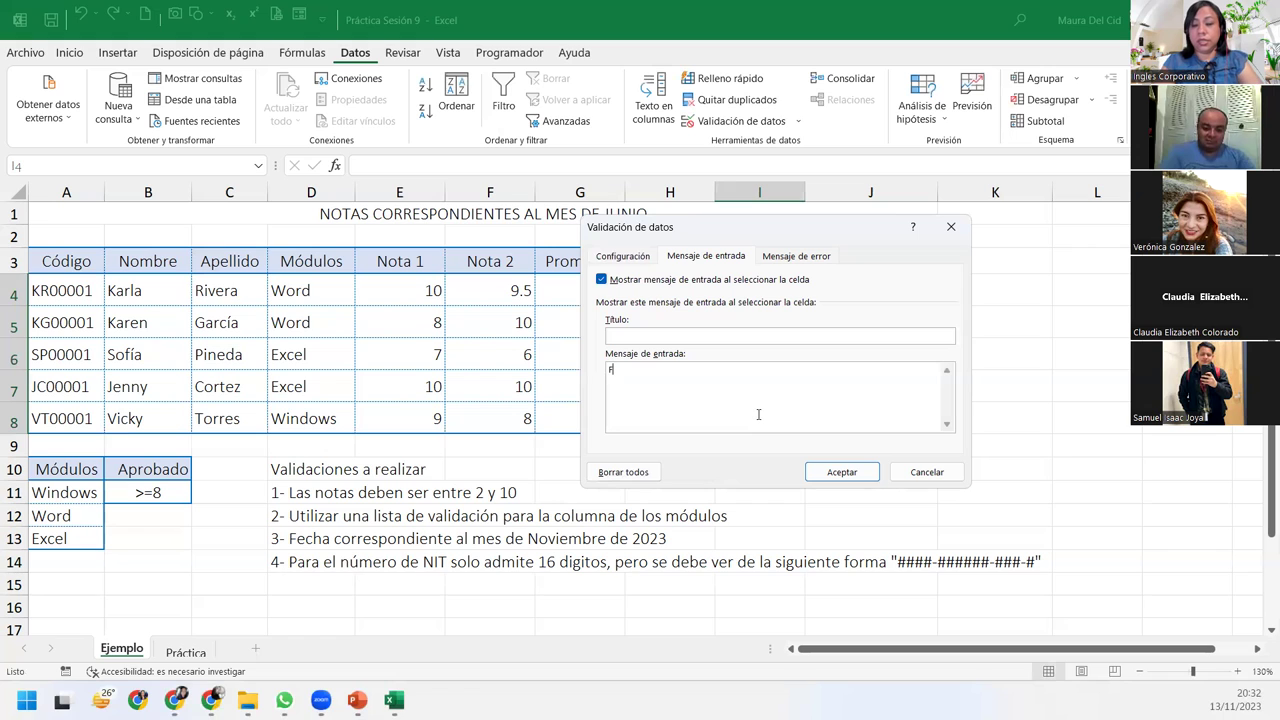
{"action": "type", "text": "echas correspondientes a Noviembre"}
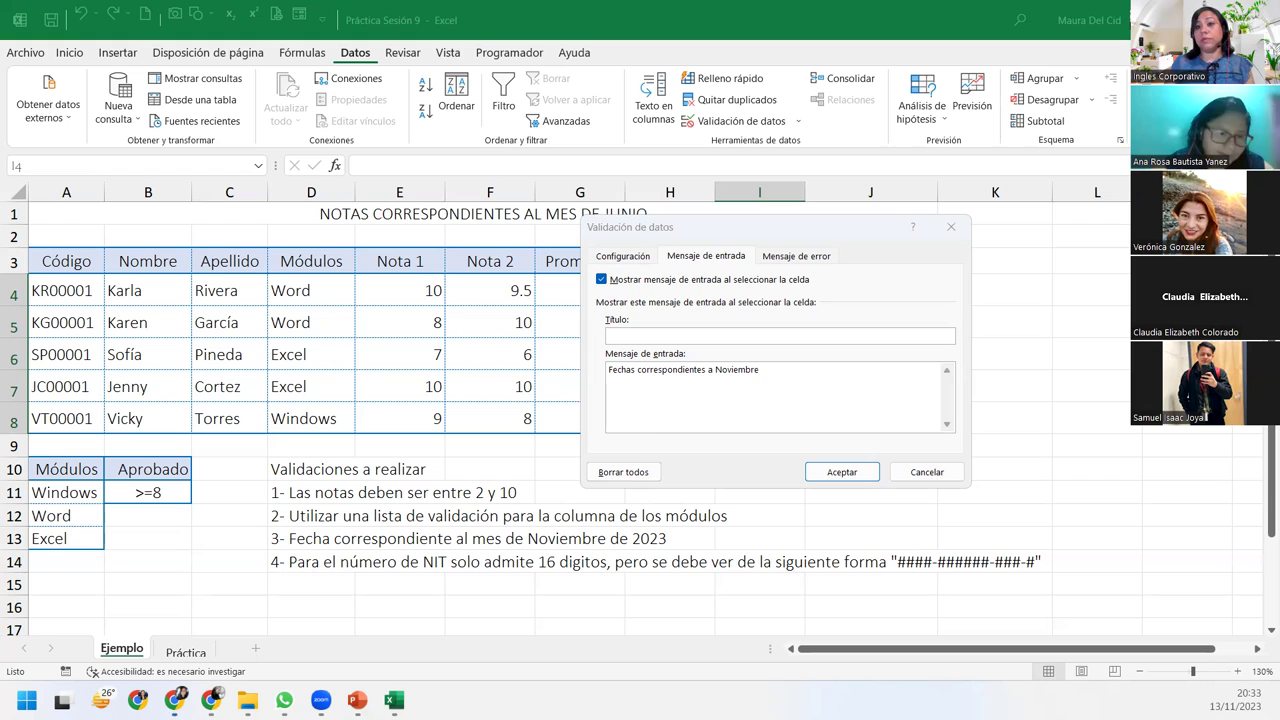
Add a Stop alert titled 'Fecha no válida' saying dates must be from noviembre 2023, and apply.
{"action": "left_click", "coordinate": [804, 262]}
{"action": "left_click", "coordinate": [809, 331]}
{"action": "type", "text": "Fecha no válida"}
{"action": "key", "text": "Tab"}
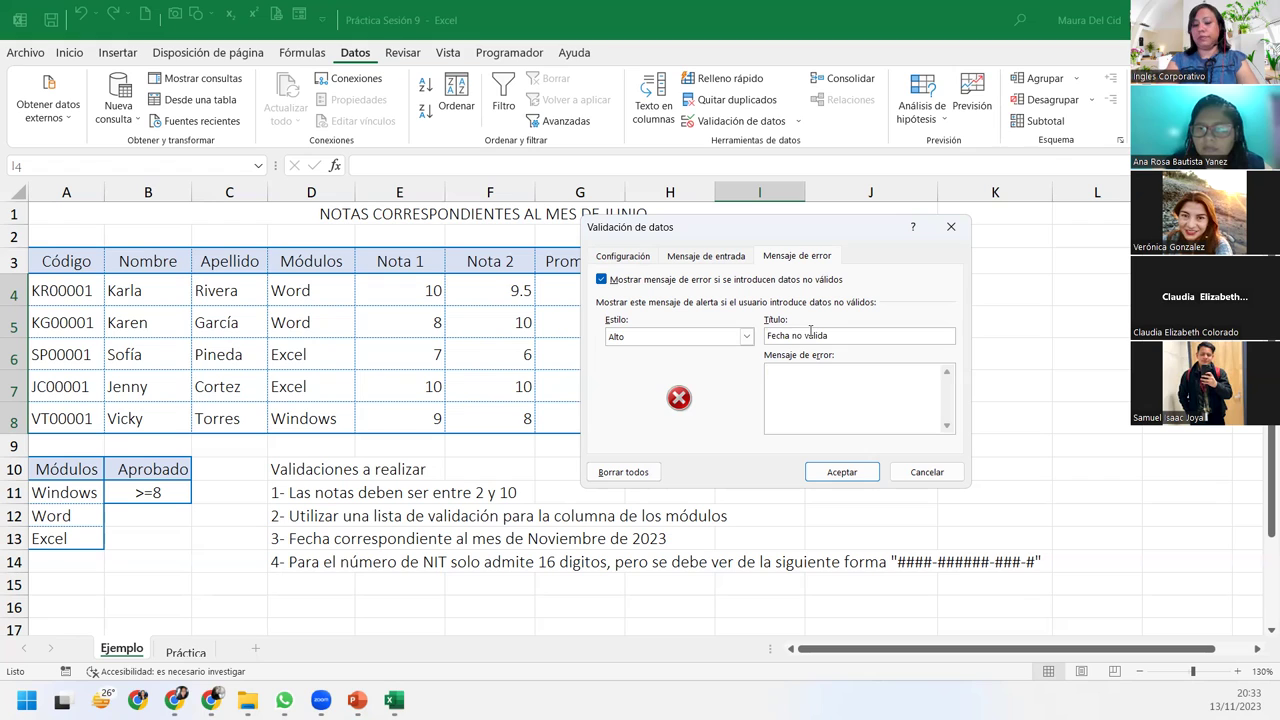
{"action": "type", "text": "Las fechas a utilizar corresponden al mes de B"}
{"action": "key", "text": "BackSpace"}
{"action": "type", "text": "noviembre del año 2023"}
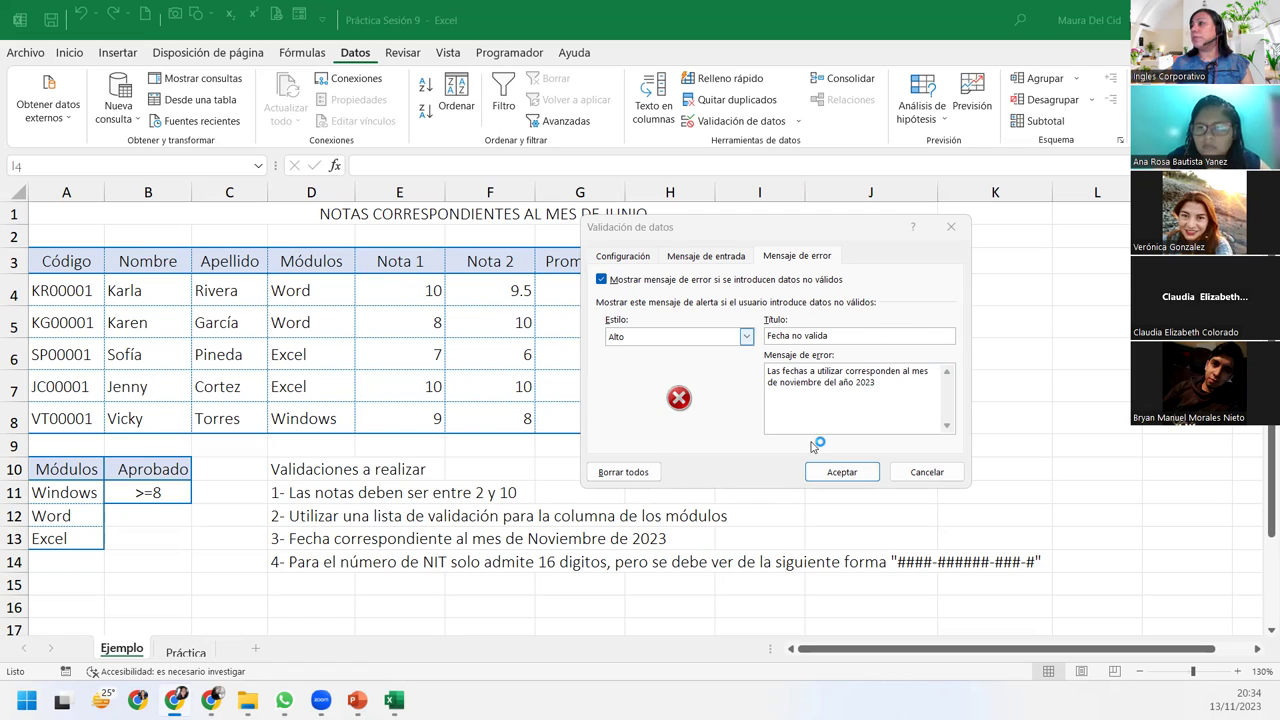
{"action": "left_click", "coordinate": [842, 472]}
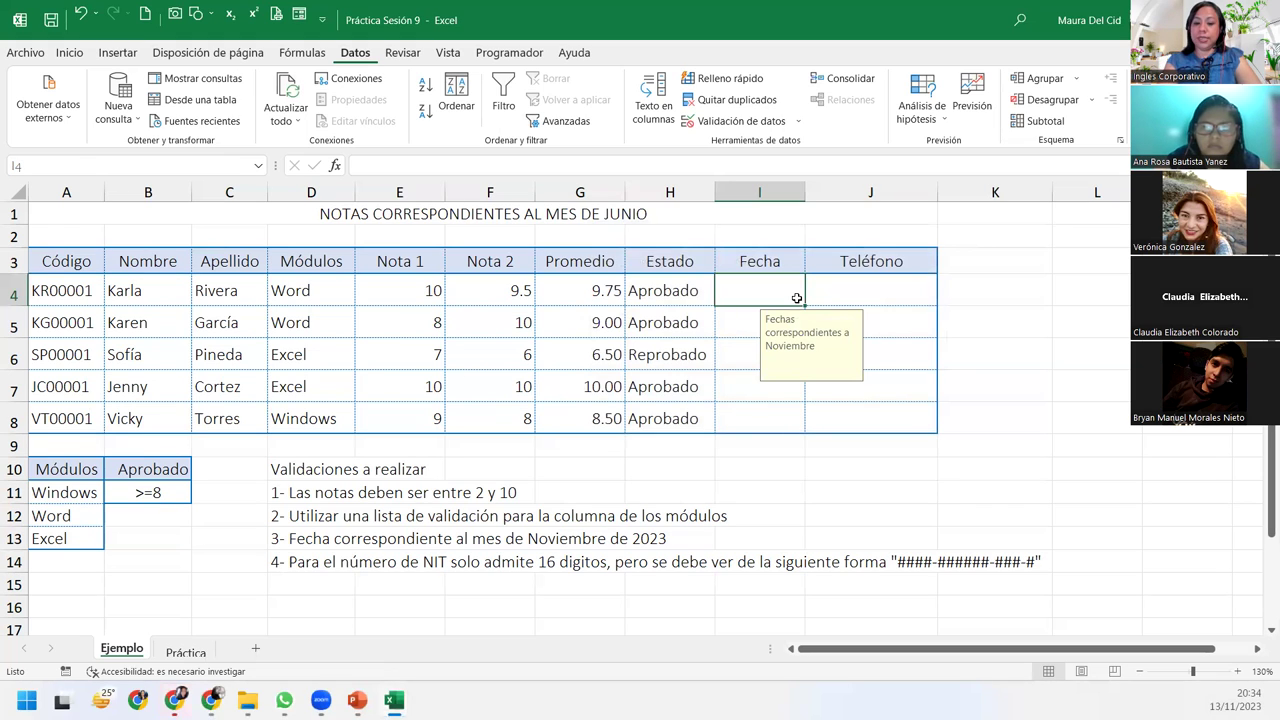
Test I4 with 02/11/2025, retry after rejection and correct it to 2/11/2023.
{"action": "type", "text": "02/11/2025"}
{"action": "key", "text": "Return"}
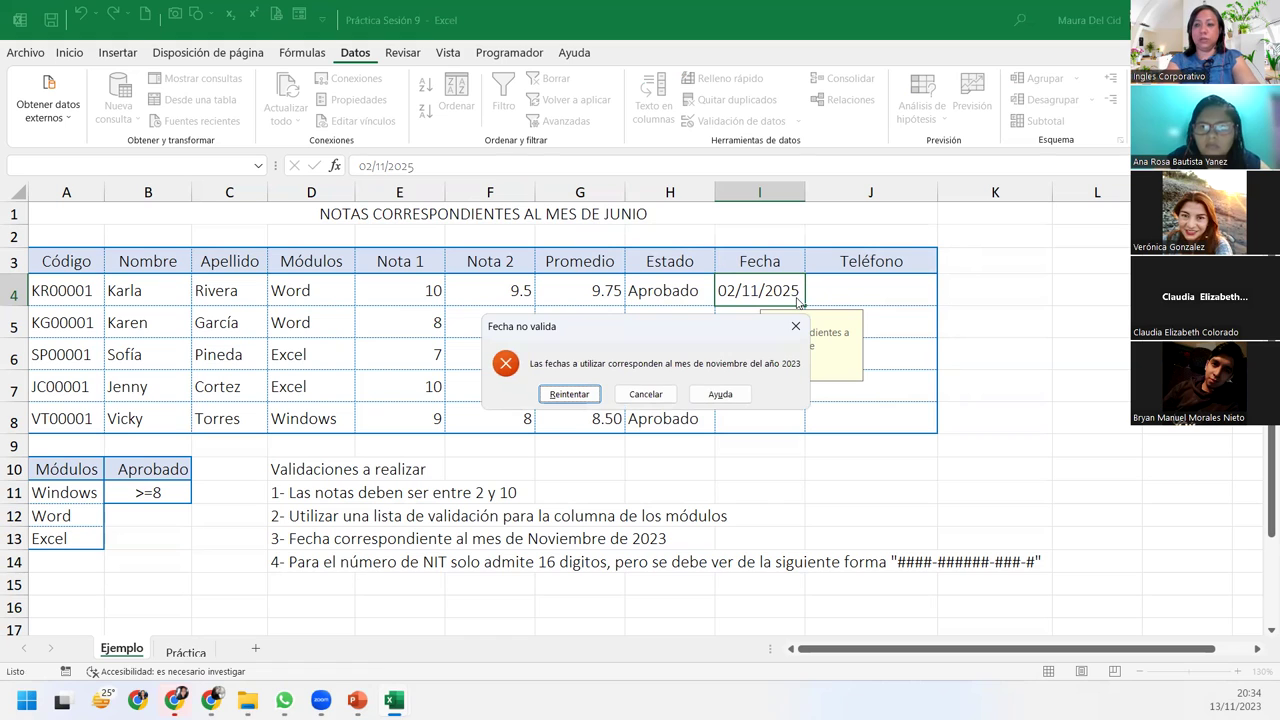
{"action": "key", "text": "Return"}
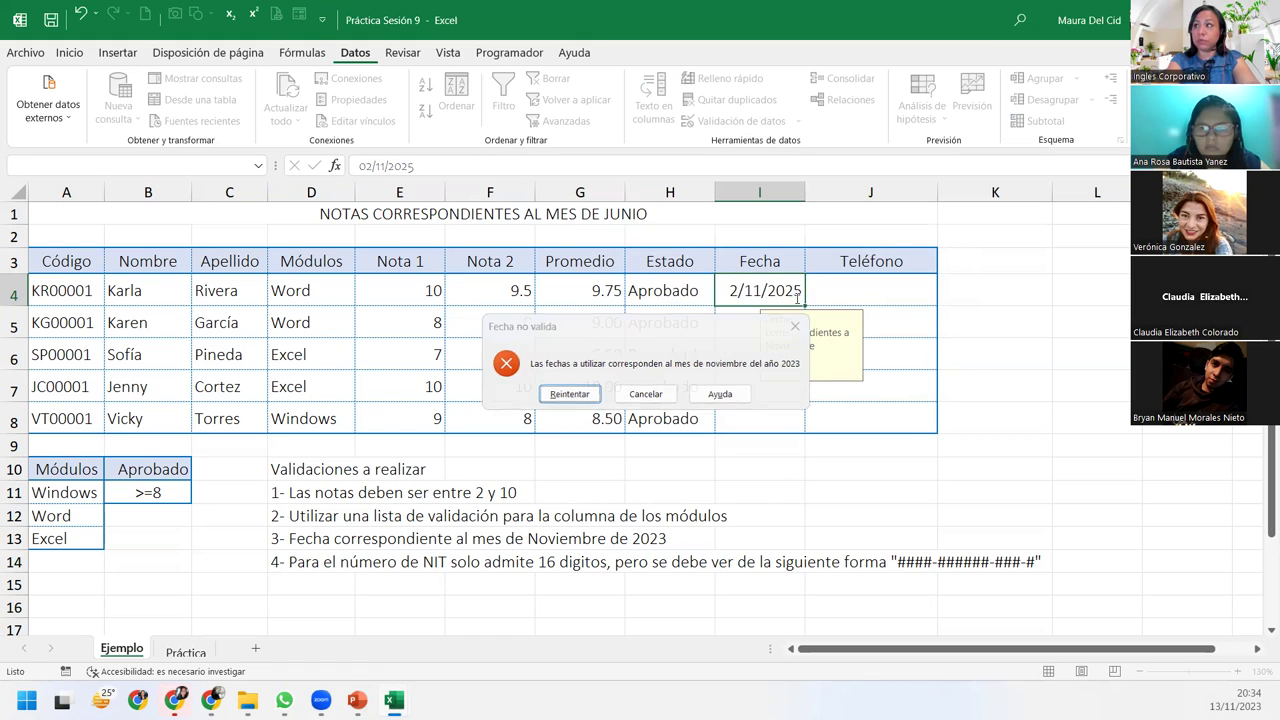
{"action": "left_click", "coordinate": [797, 292]}
{"action": "key", "text": "BackSpace"}
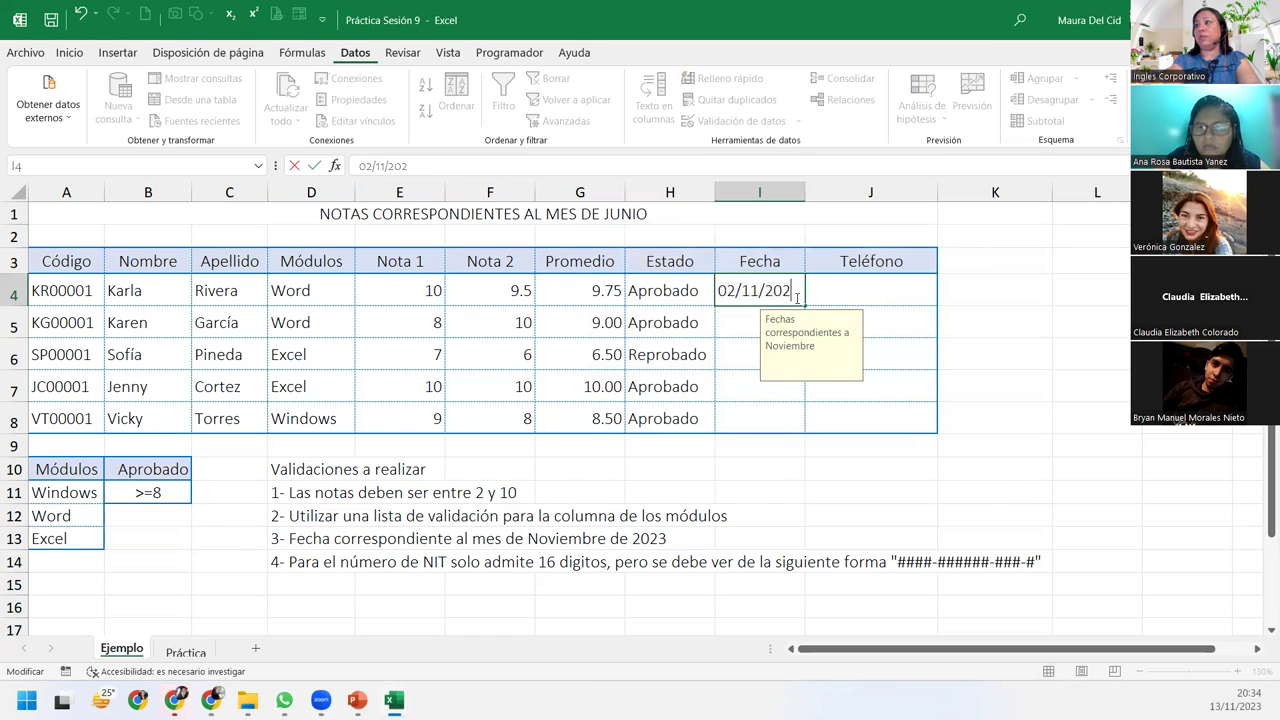
{"action": "type", "text": "3"}
{"action": "key", "text": "Return"}
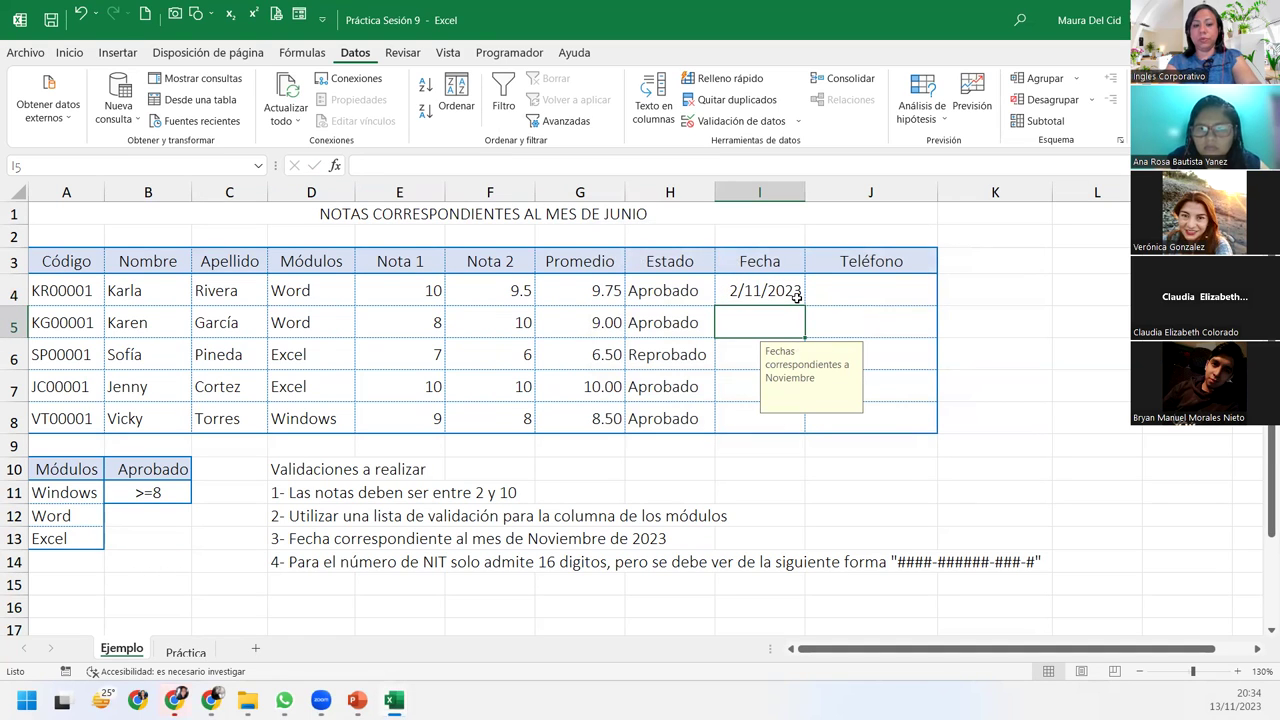
Test I5 with 31/10/2023, retry after rejection and enter 30/11/2023.
{"action": "type", "text": "31/10/2023"}
{"action": "key", "text": "Return"}
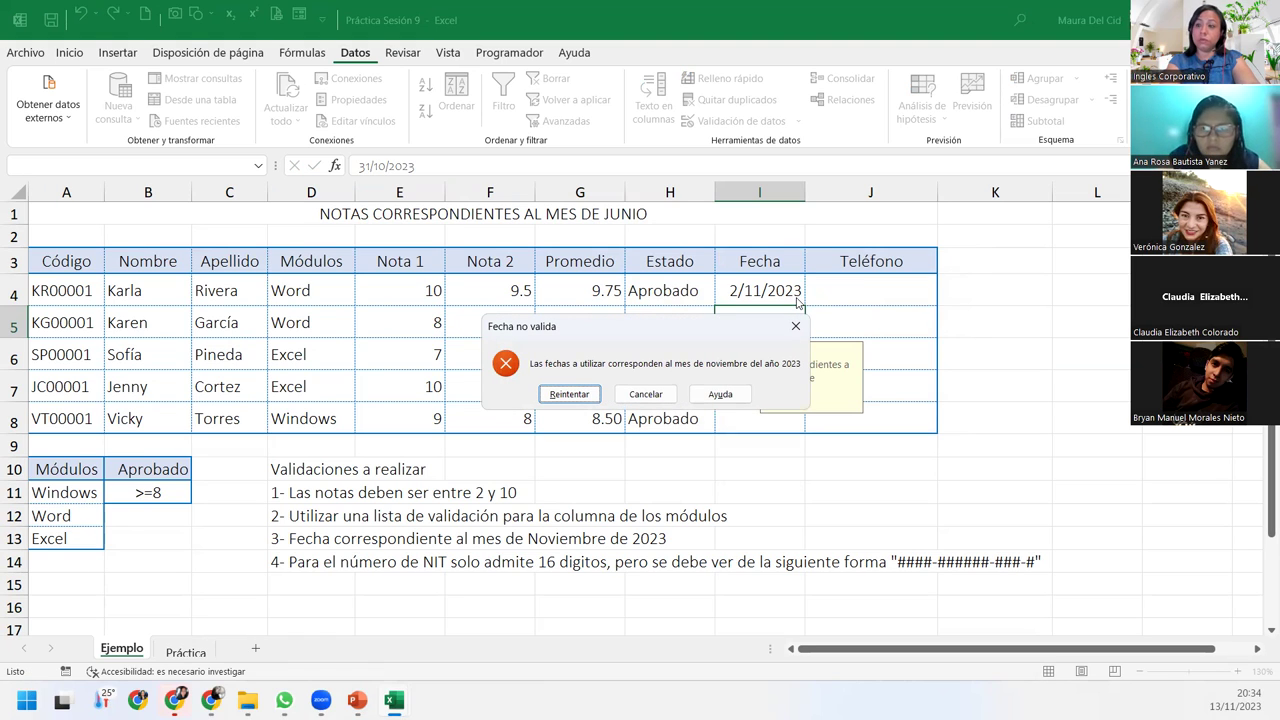
{"action": "key", "text": "Return"}
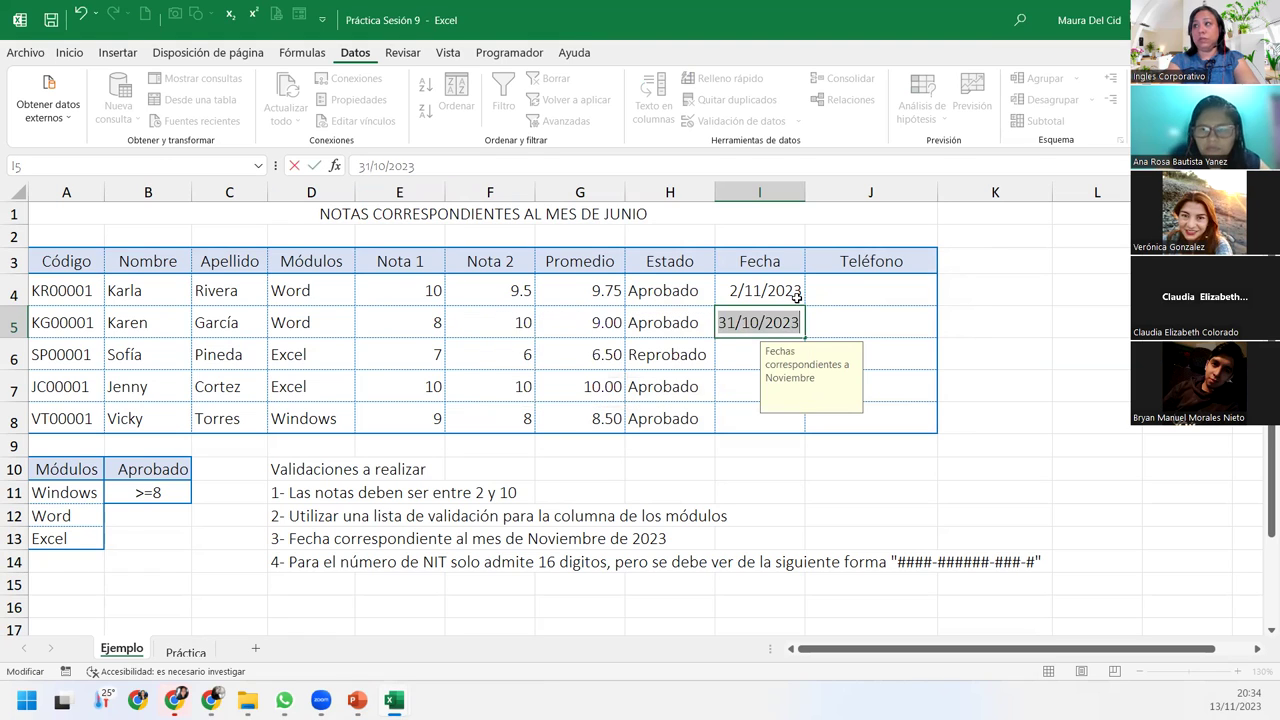
{"action": "type", "text": "30/11/2023"}
{"action": "key", "text": "Return"}
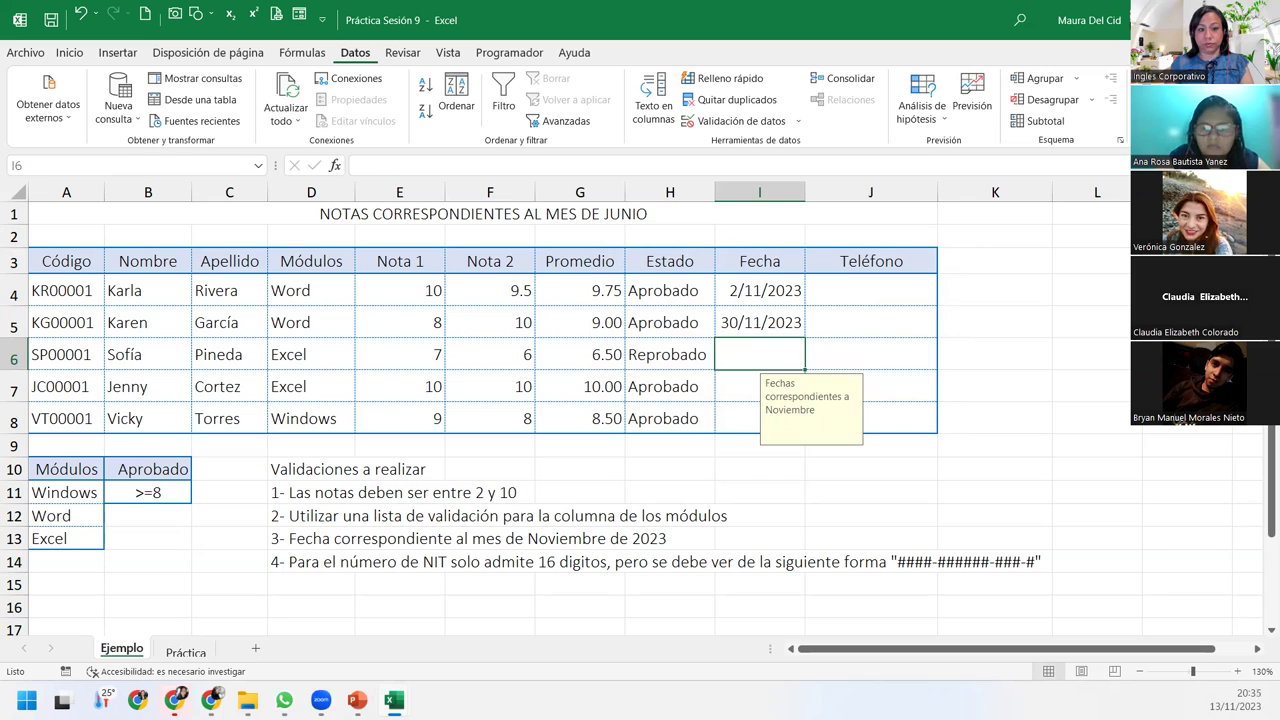
{"action": "key", "text": "alt+Tab"}
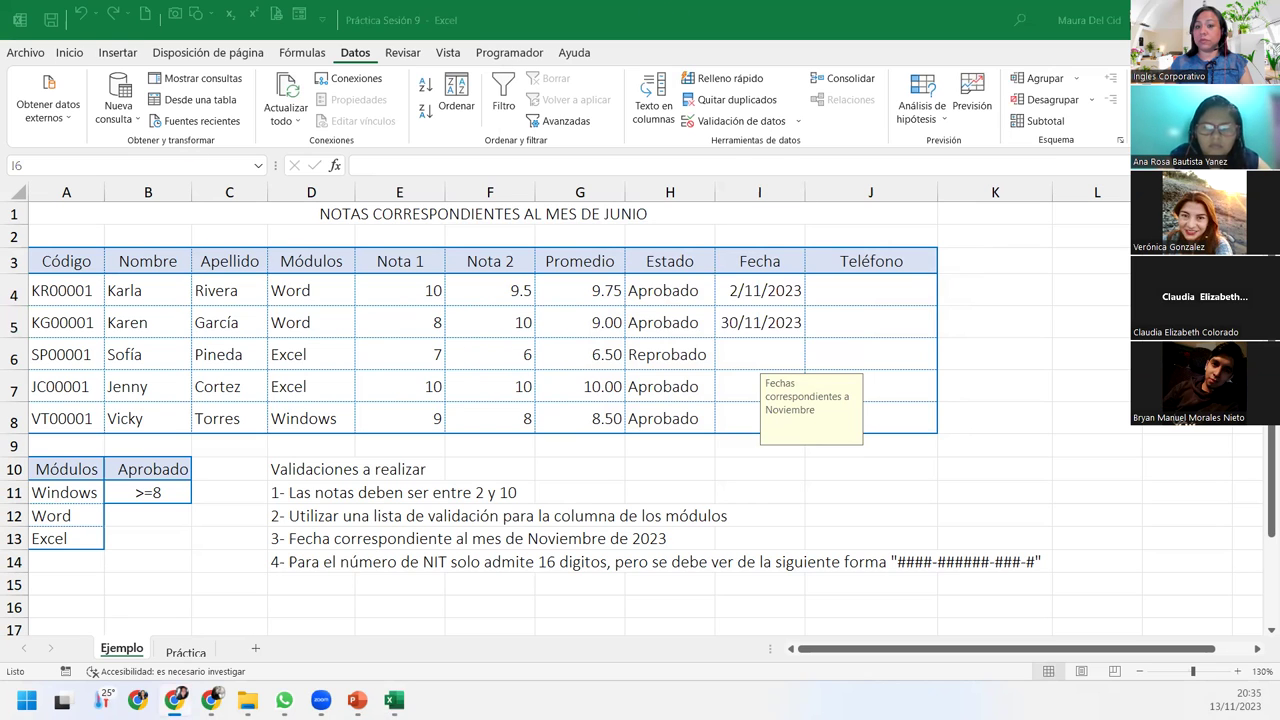
{"action": "left_click", "coordinate": [760, 349]}
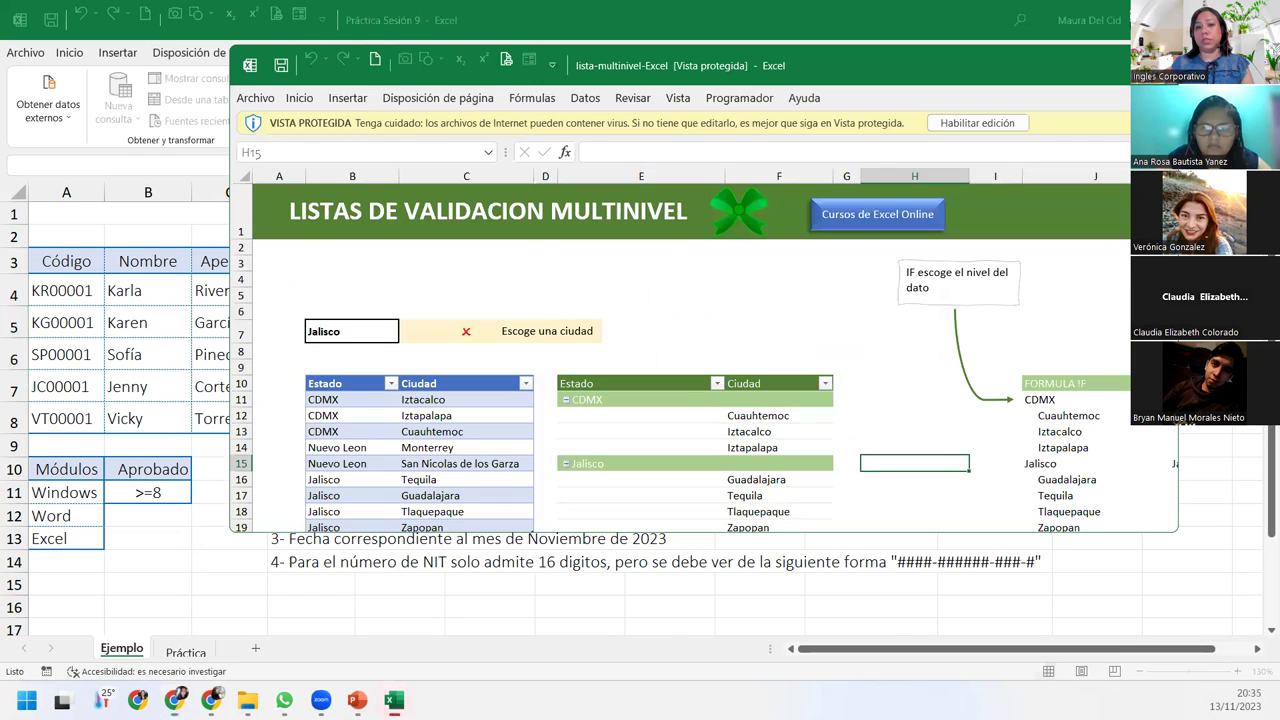
Close the lista-multinivel-Excel workbook to return to the Práctica Sesión 9 sheet.
{"action": "key", "text": "alt+Tab"}
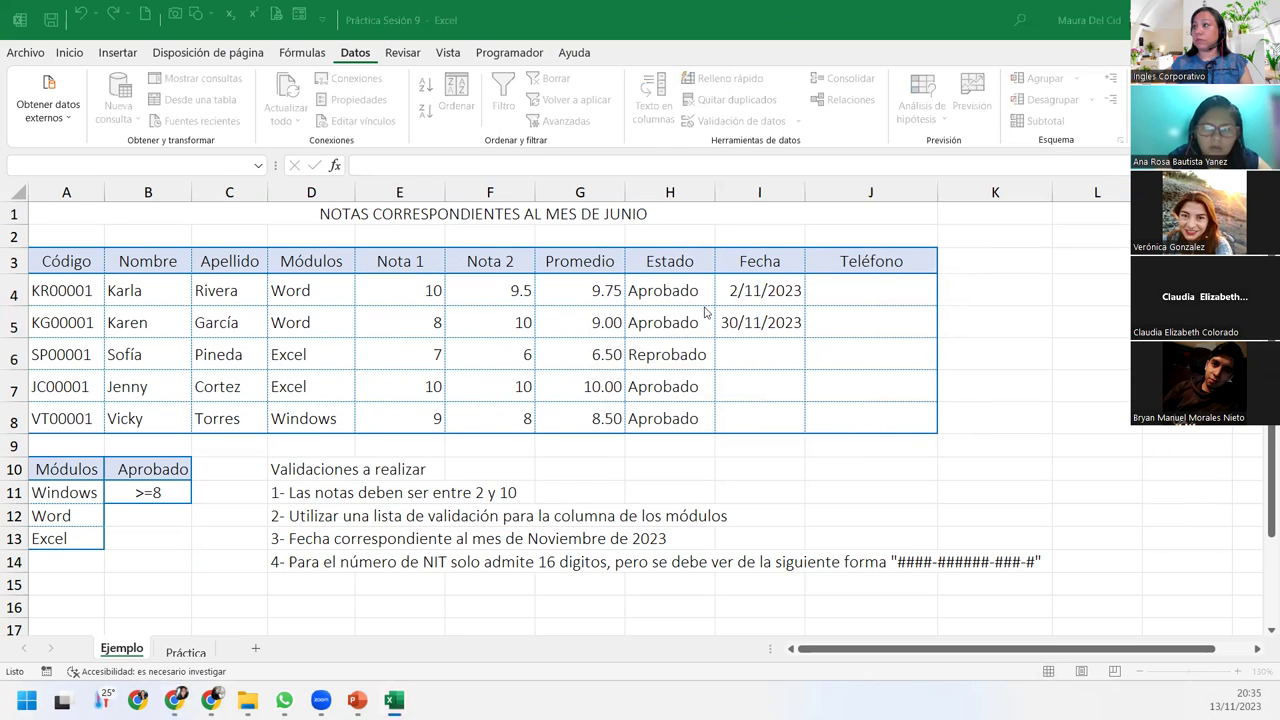
Enter 15/11/2023, 28/11/2023 and 06/11/2023 in Fecha cells I6 to I8.
{"action": "left_click", "coordinate": [735, 356]}
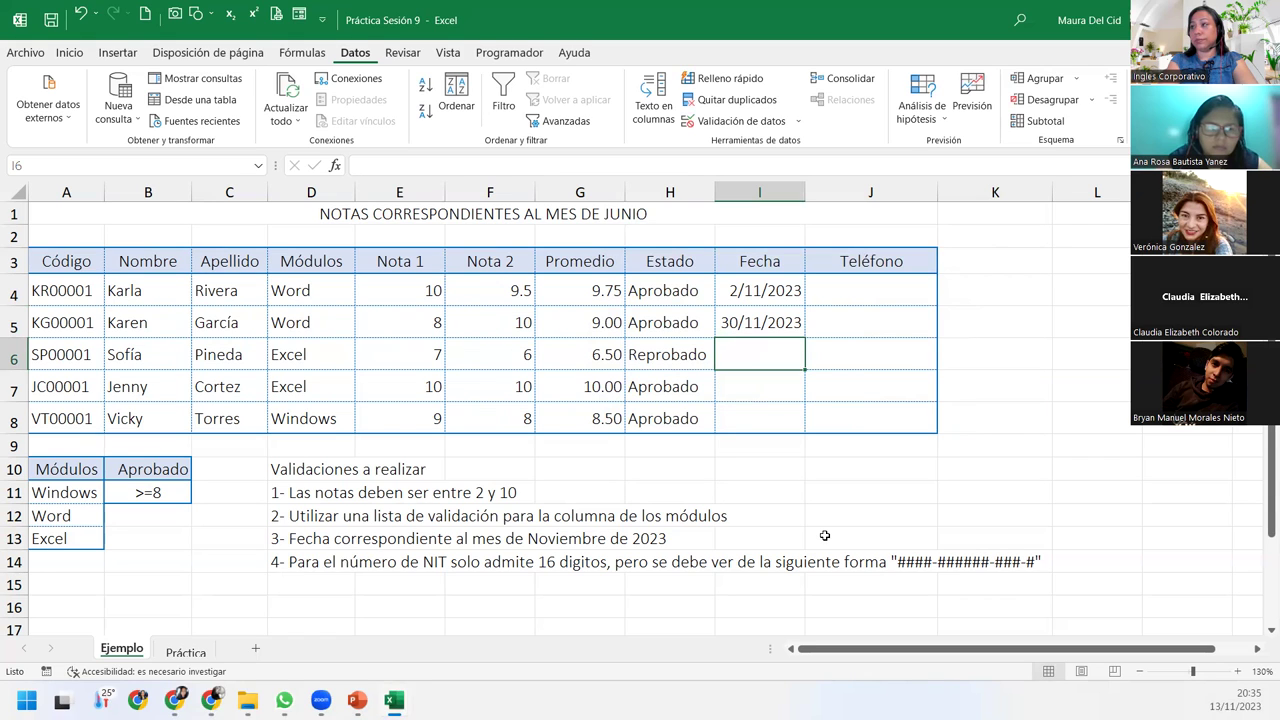
{"action": "type", "text": "15"}
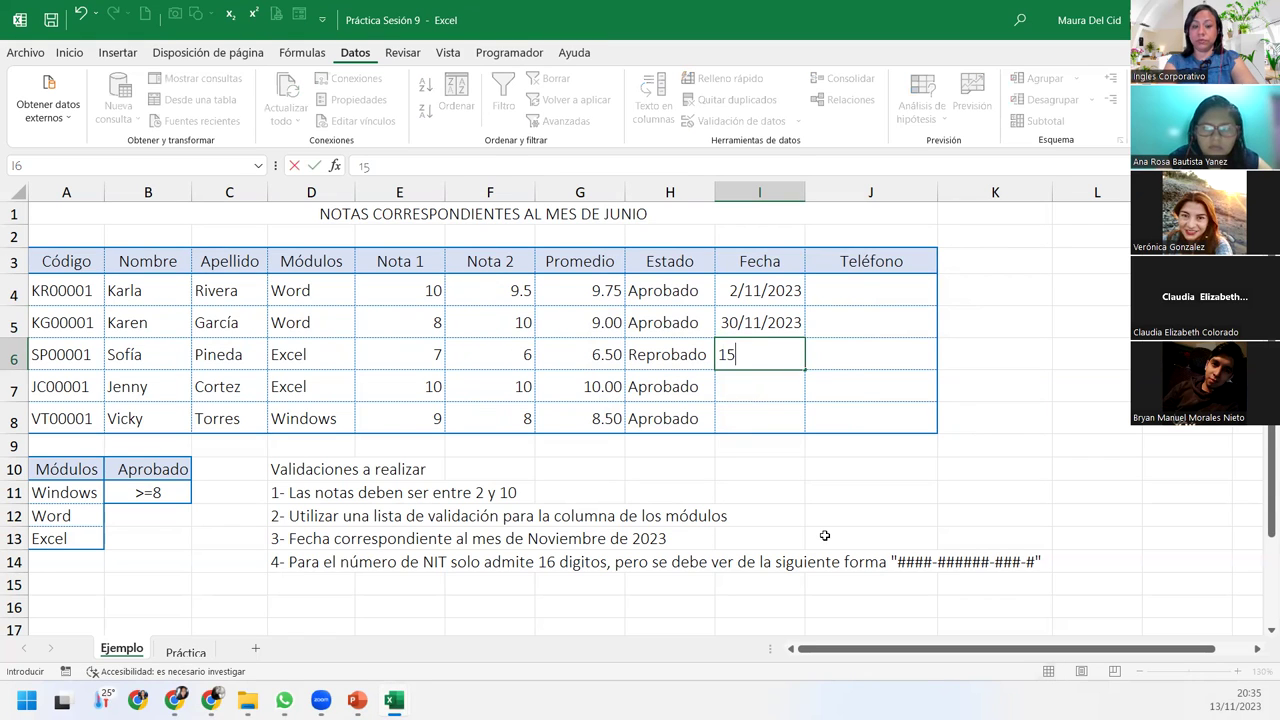
{"action": "type", "text": "/11/2023"}
{"action": "key", "text": "Return"}
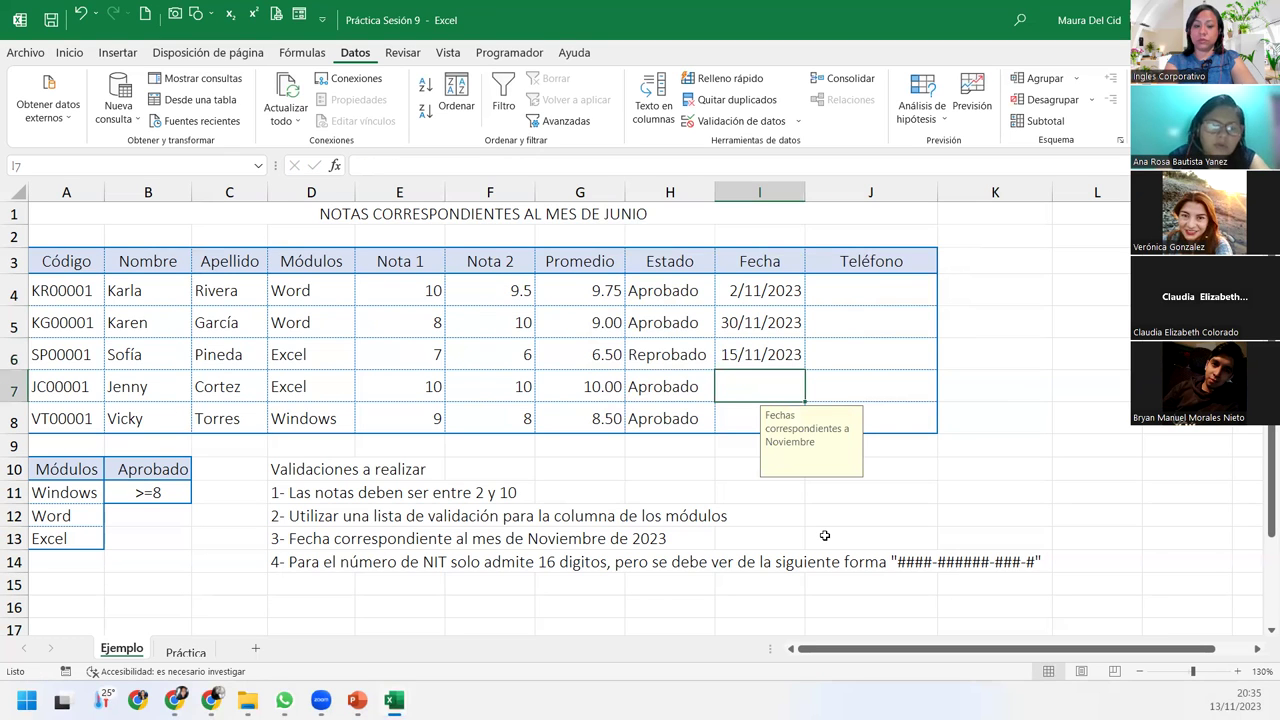
{"action": "type", "text": "28/11/2023"}
{"action": "key", "text": "Return"}
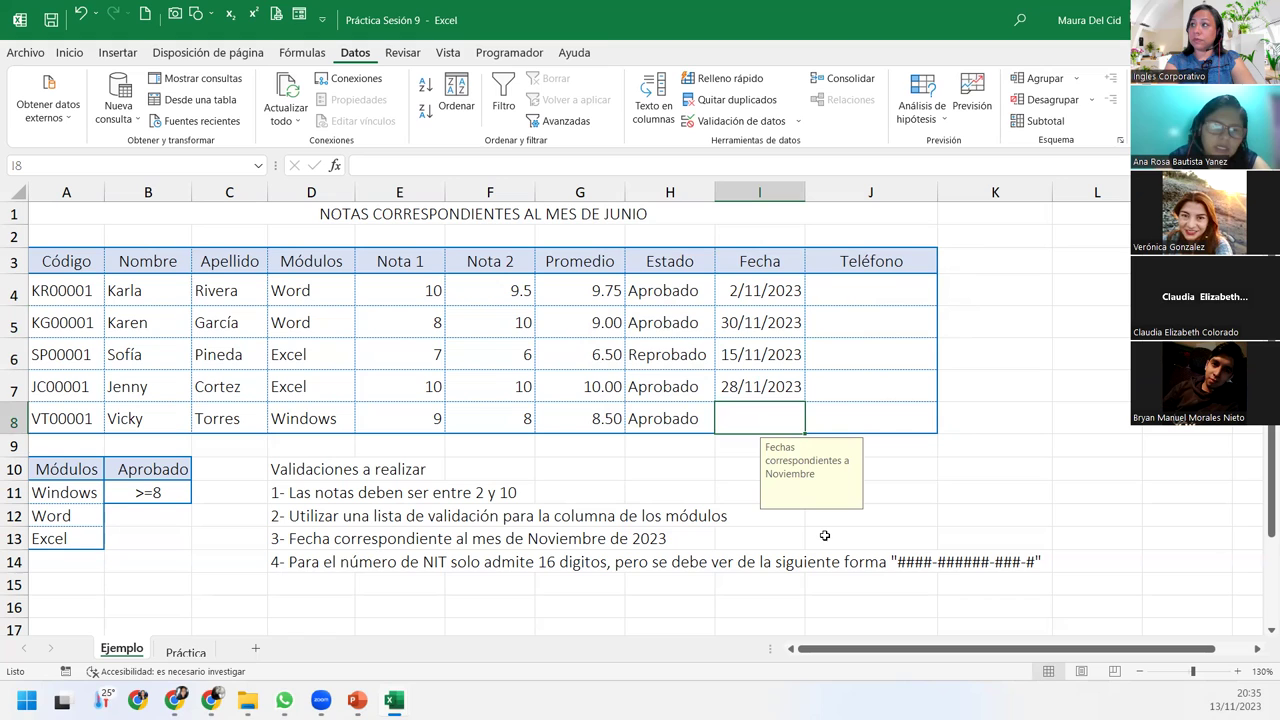
{"action": "type", "text": "06/11/2023"}
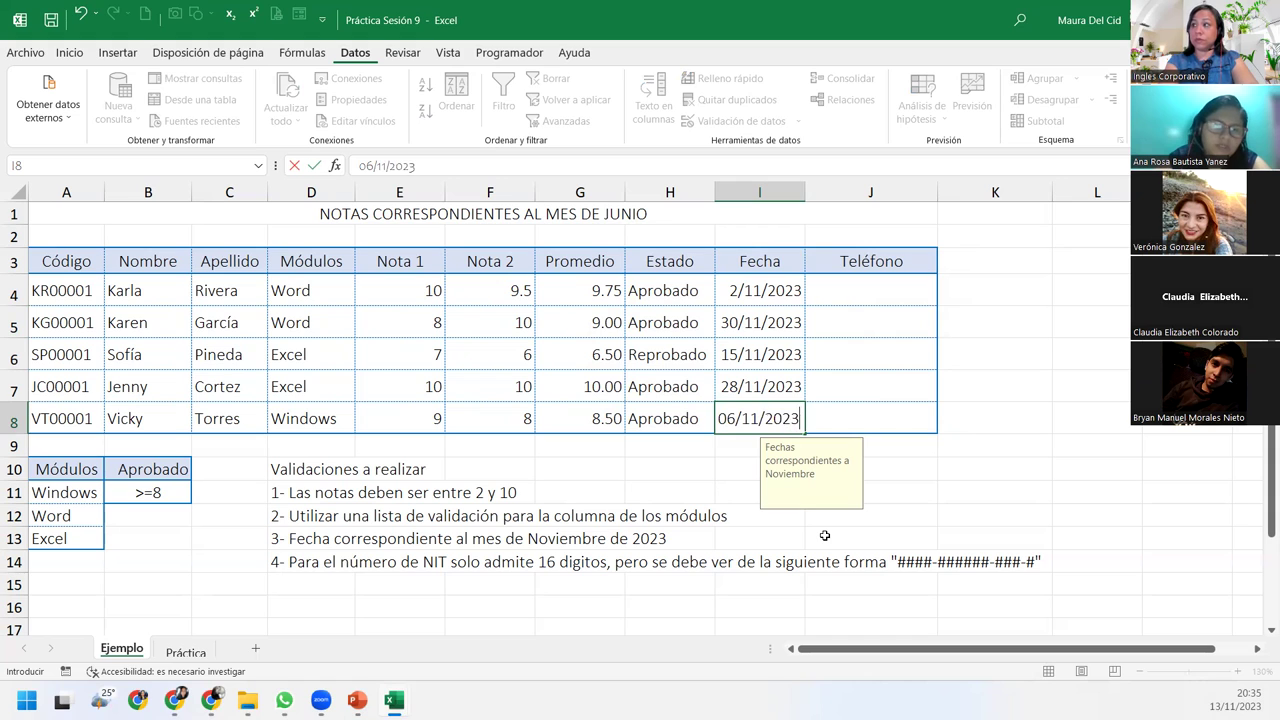
{"action": "key", "text": "Return"}
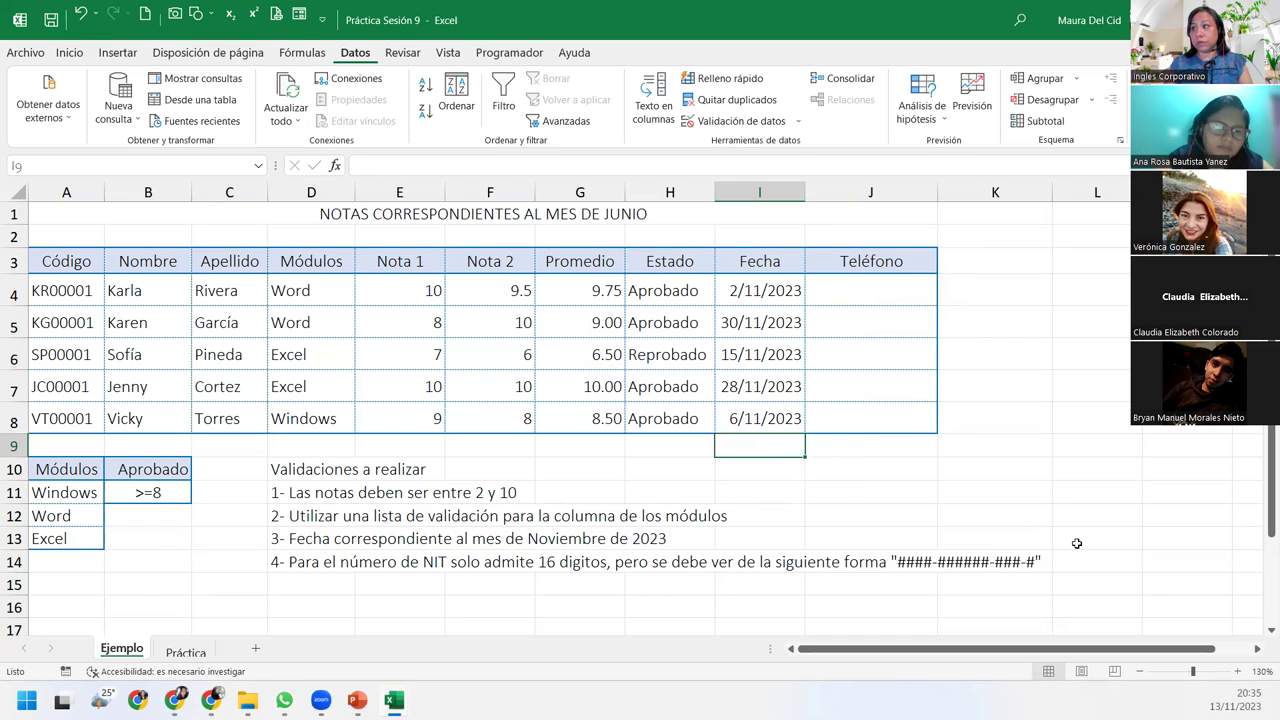
{"action": "left_click", "coordinate": [779, 417]}
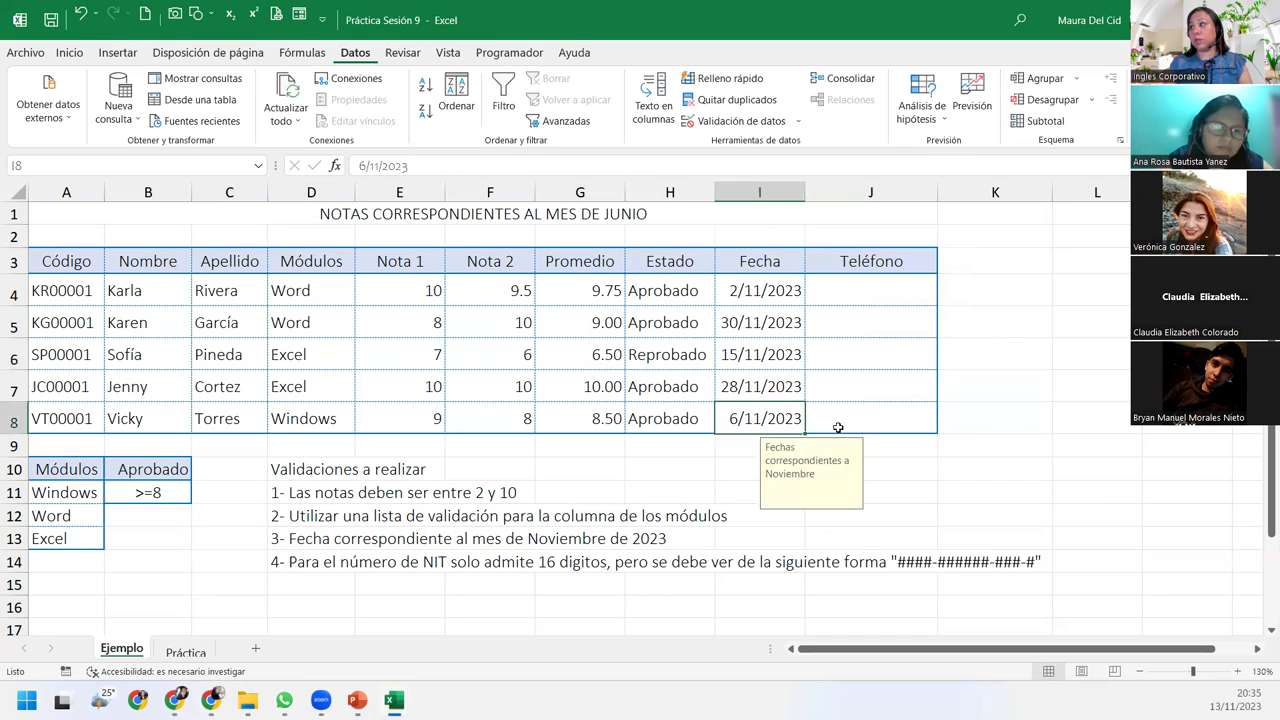
Replace the I4:I8 input message with 'El formato de fecha es DD/MM/AAAA 01/11/2023'.
{"action": "left_click_drag", "start_coordinate": [772, 290], "coordinate": [787, 413]}
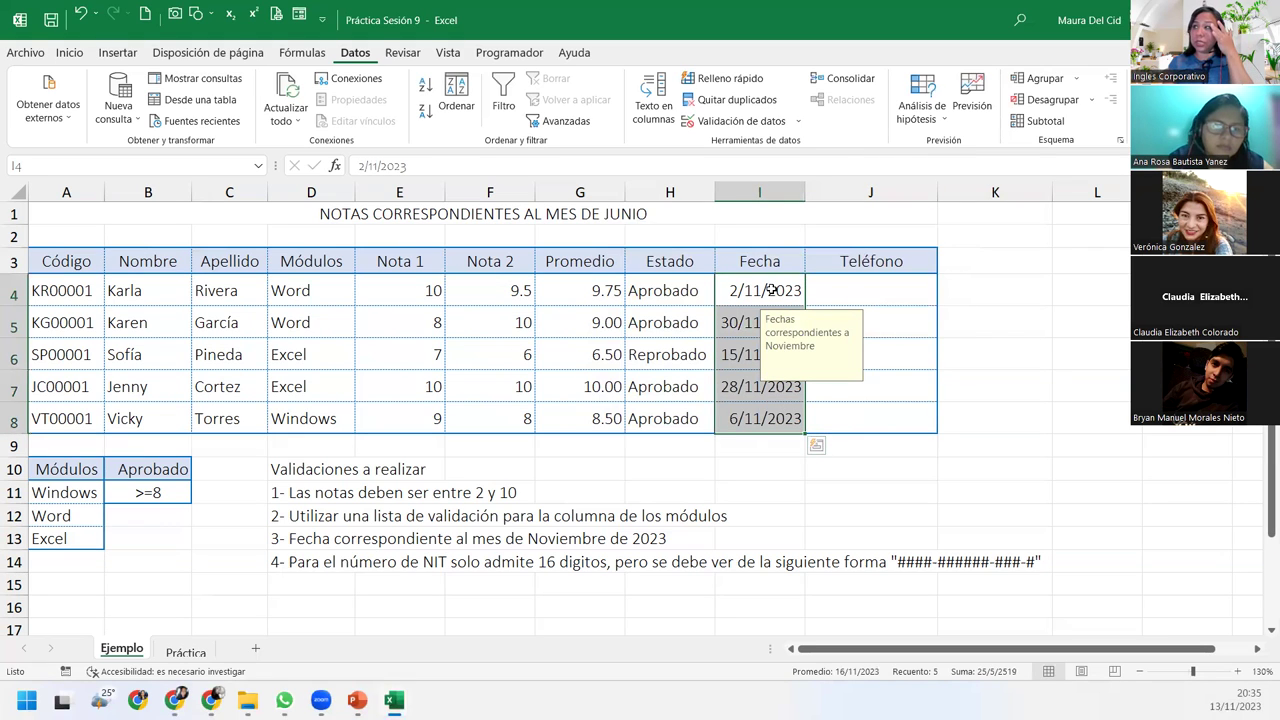
{"action": "left_click", "coordinate": [727, 122]}
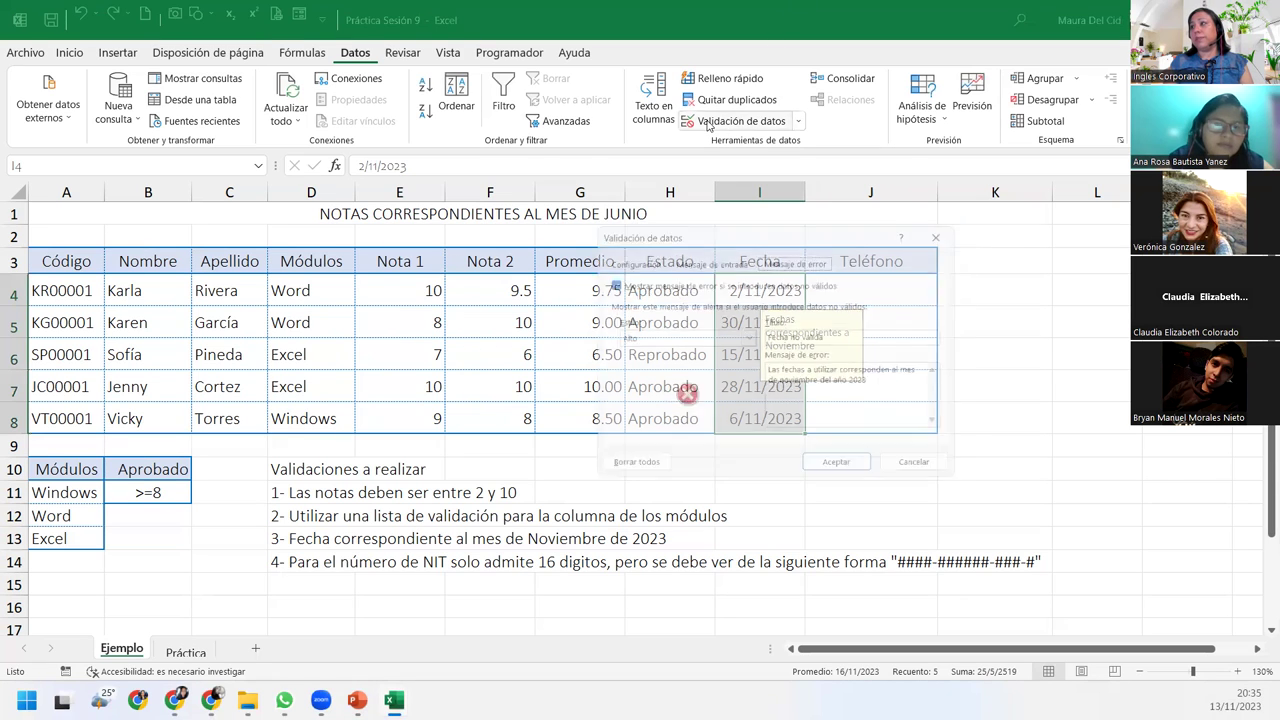
{"action": "left_click", "coordinate": [706, 259]}
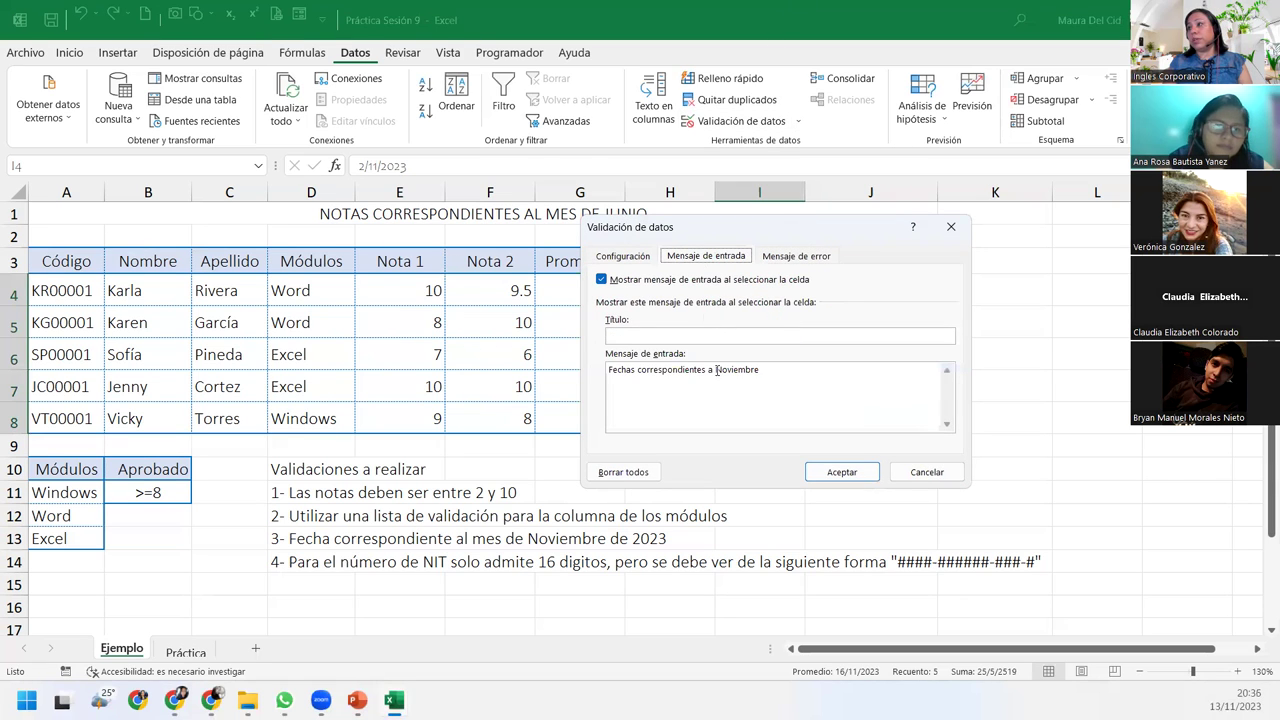
{"action": "left_click_drag", "start_coordinate": [808, 376], "coordinate": [622, 354]}
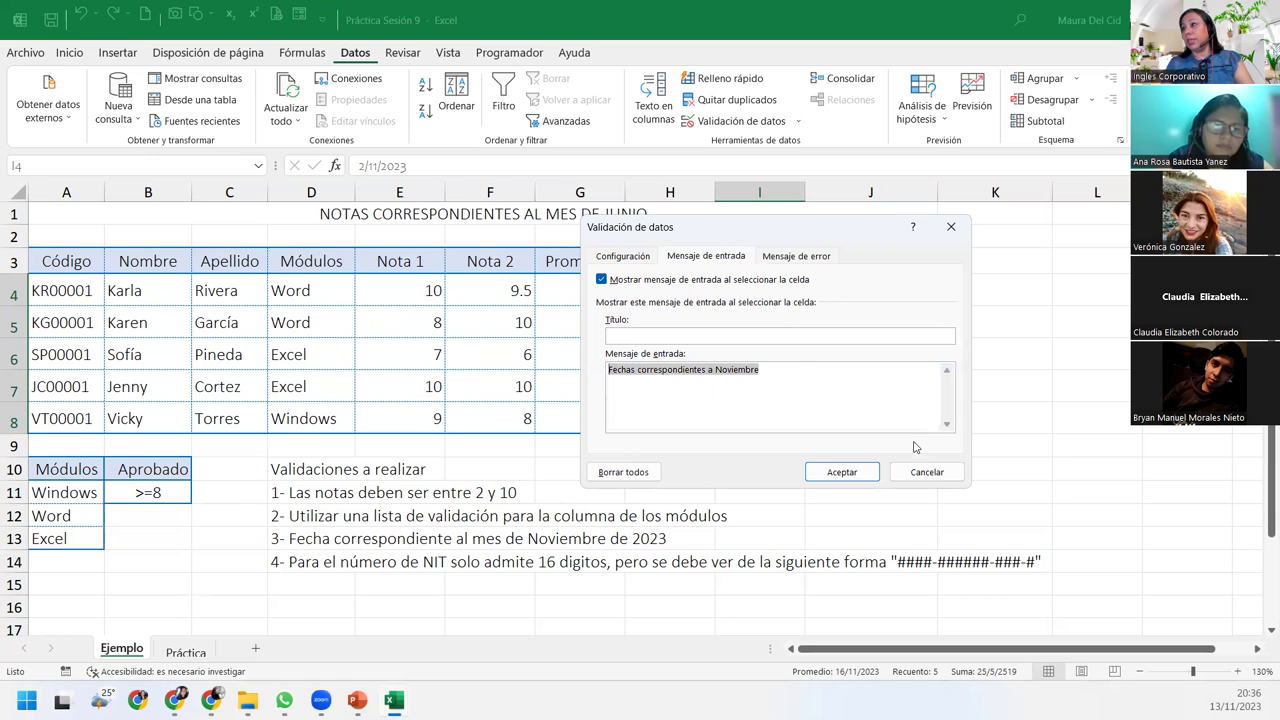
{"action": "type", "text": "eL FORMATO DE FECHA ES"}
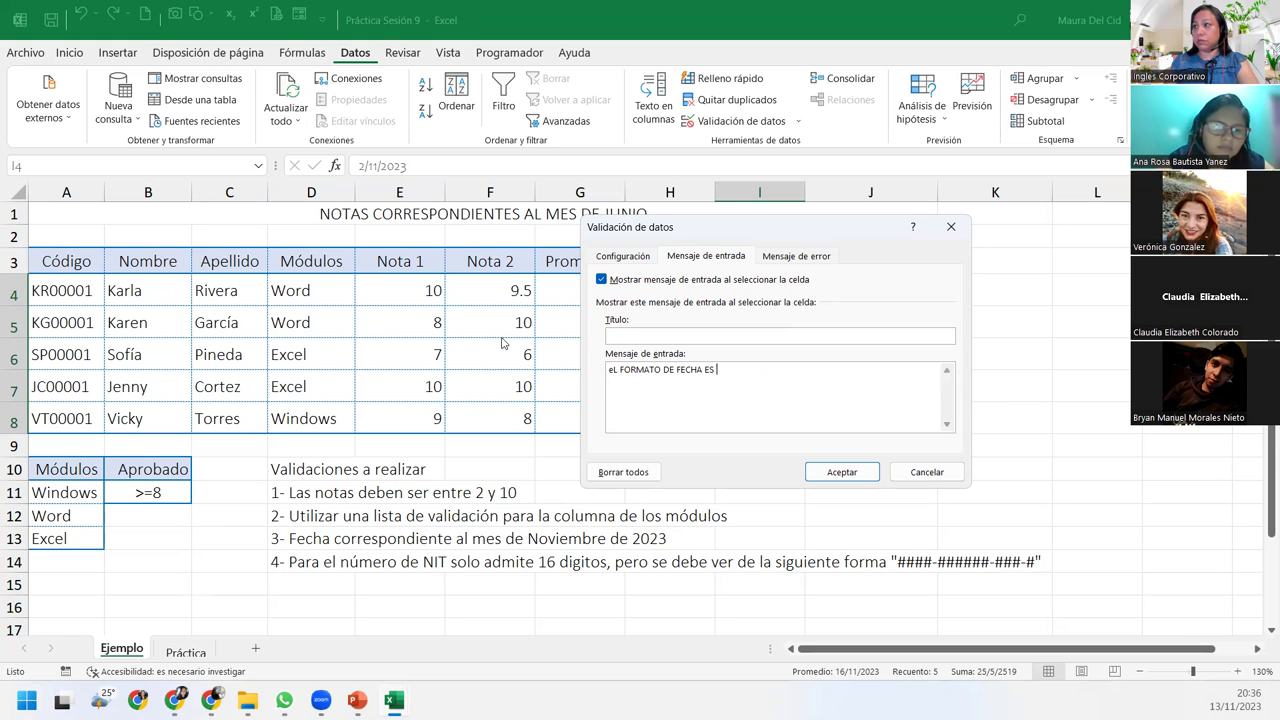
{"action": "key", "text": "ctrl+shift+Left"}
{"action": "key", "text": "ctrl+shift+Left"}
{"action": "key", "text": "ctrl+shift+Left"}
{"action": "key", "text": "ctrl+shift+Left"}
{"action": "key", "text": "ctrl+shift+Left"}
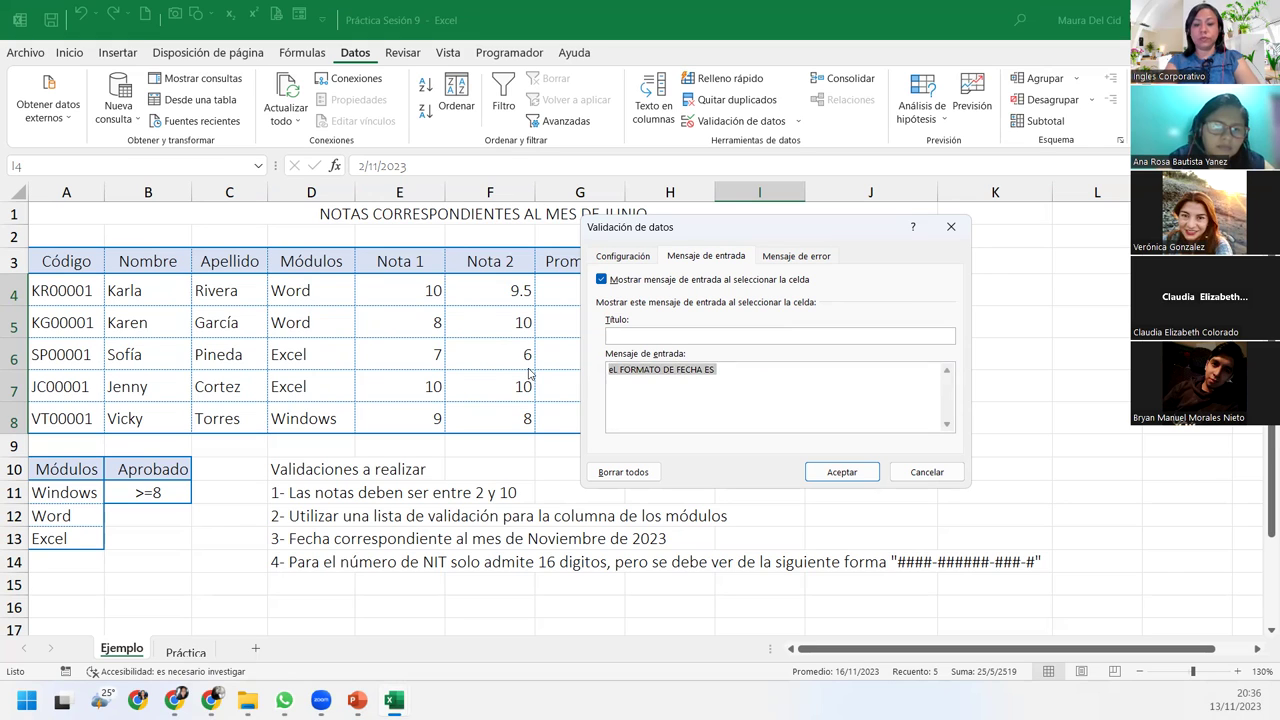
{"action": "type", "text": "El formato de fecha es "}
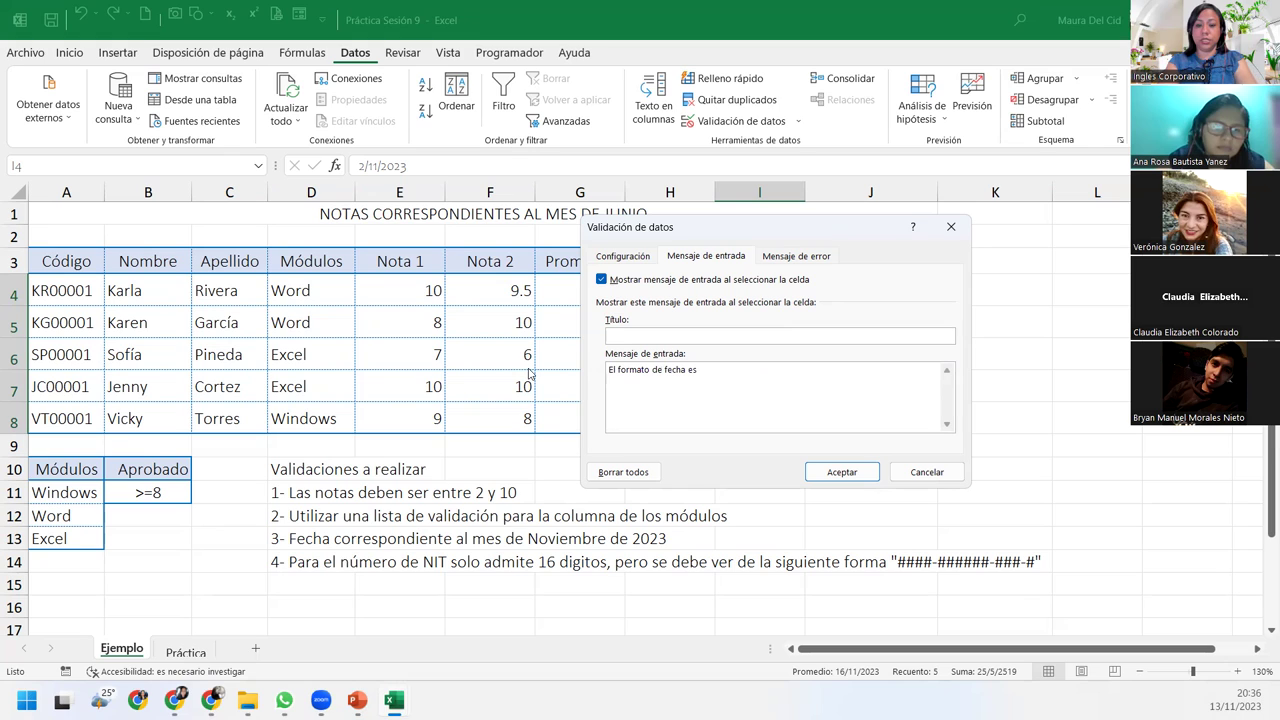
{"action": "type", "text": "##"}
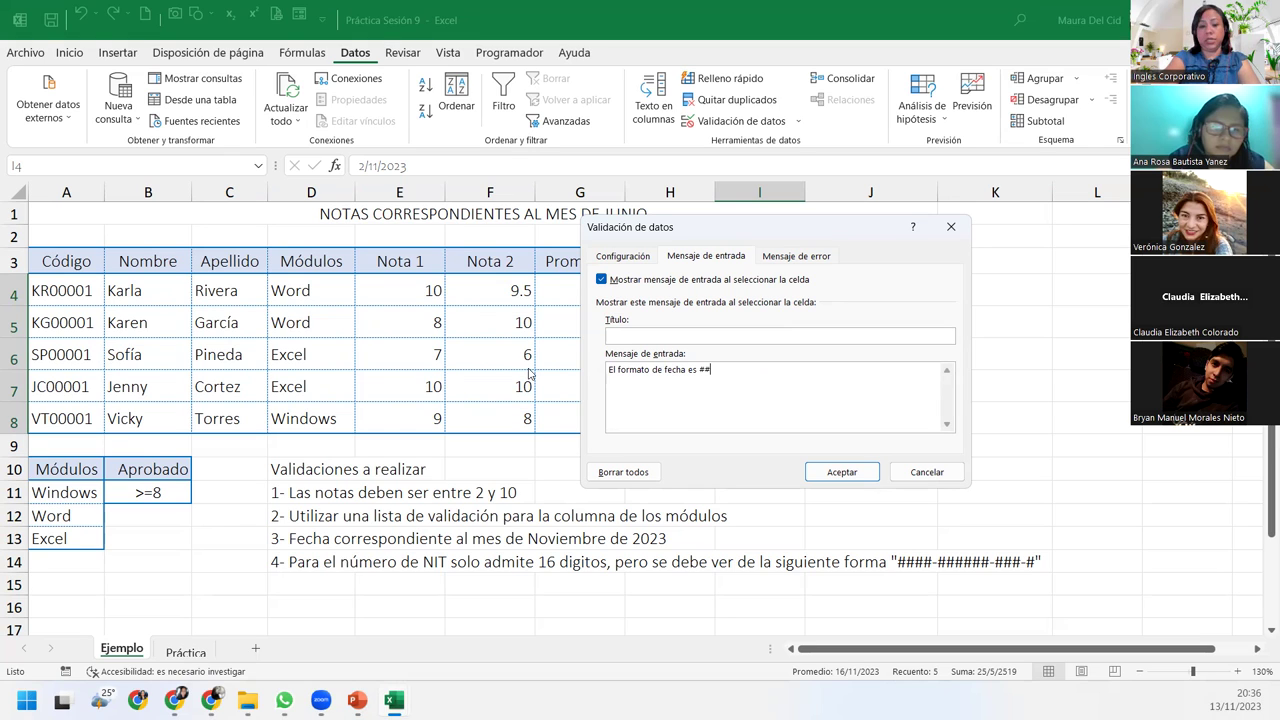
{"action": "type", "text": "/"}
{"action": "key", "text": "BackSpace"}
{"action": "key", "text": "BackSpace"}
{"action": "key", "text": "BackSpace"}
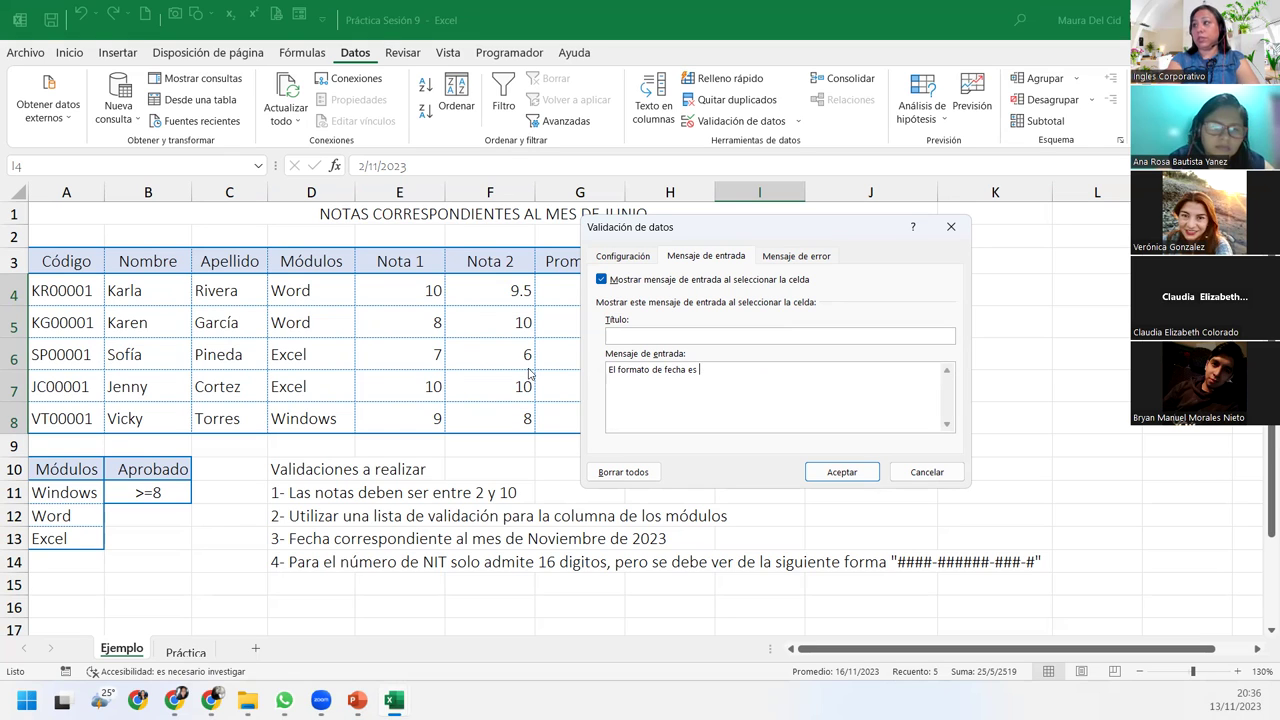
{"action": "type", "text": "DD/"}
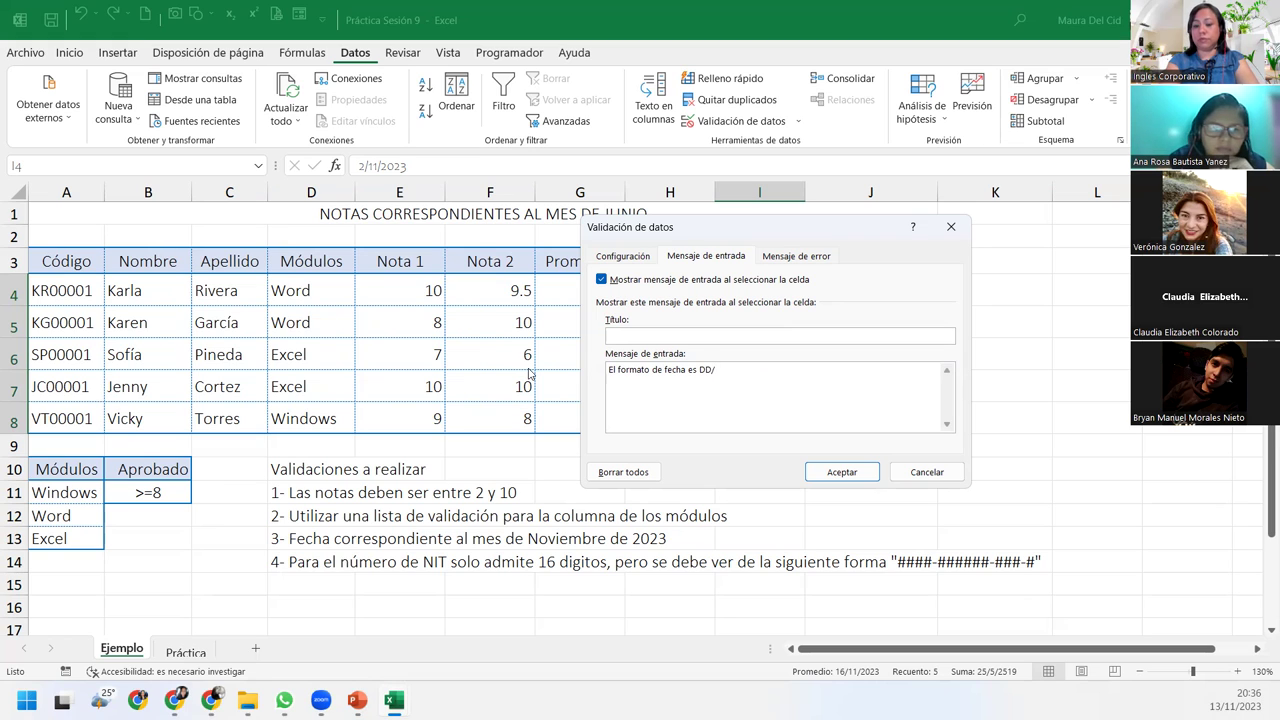
{"action": "type", "text": "MM/"}
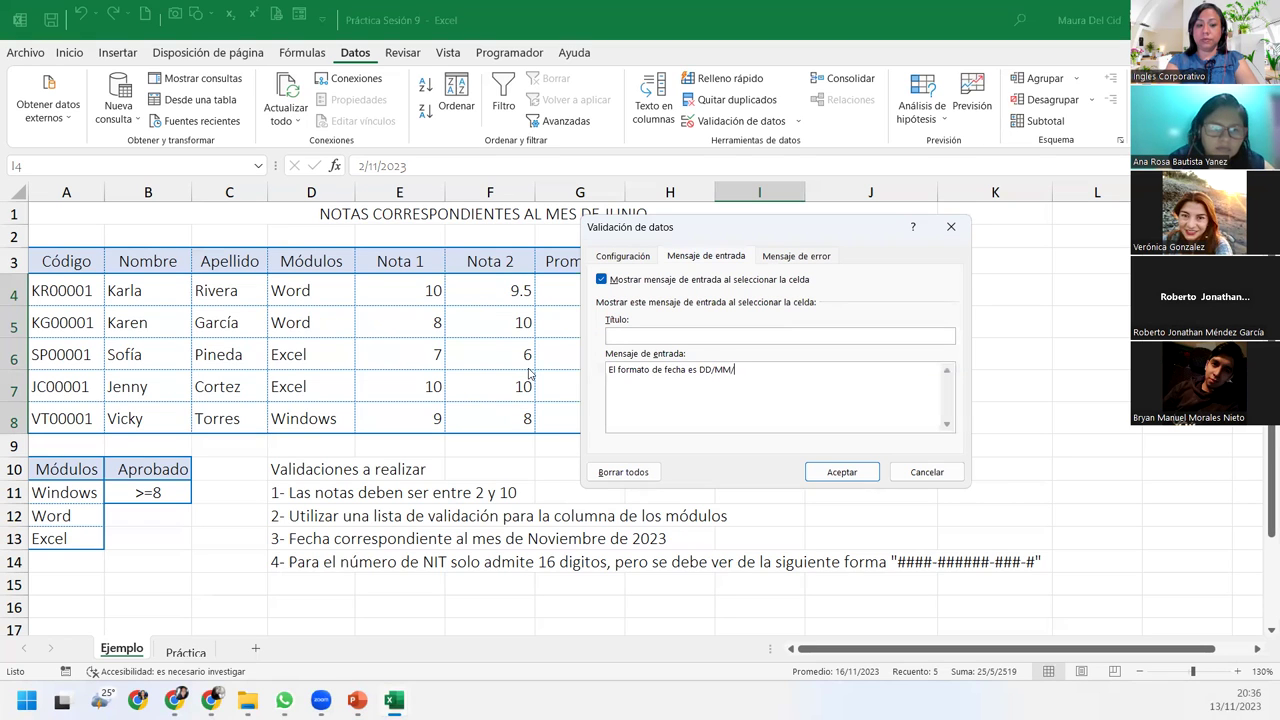
{"action": "type", "text": "AAAA"}
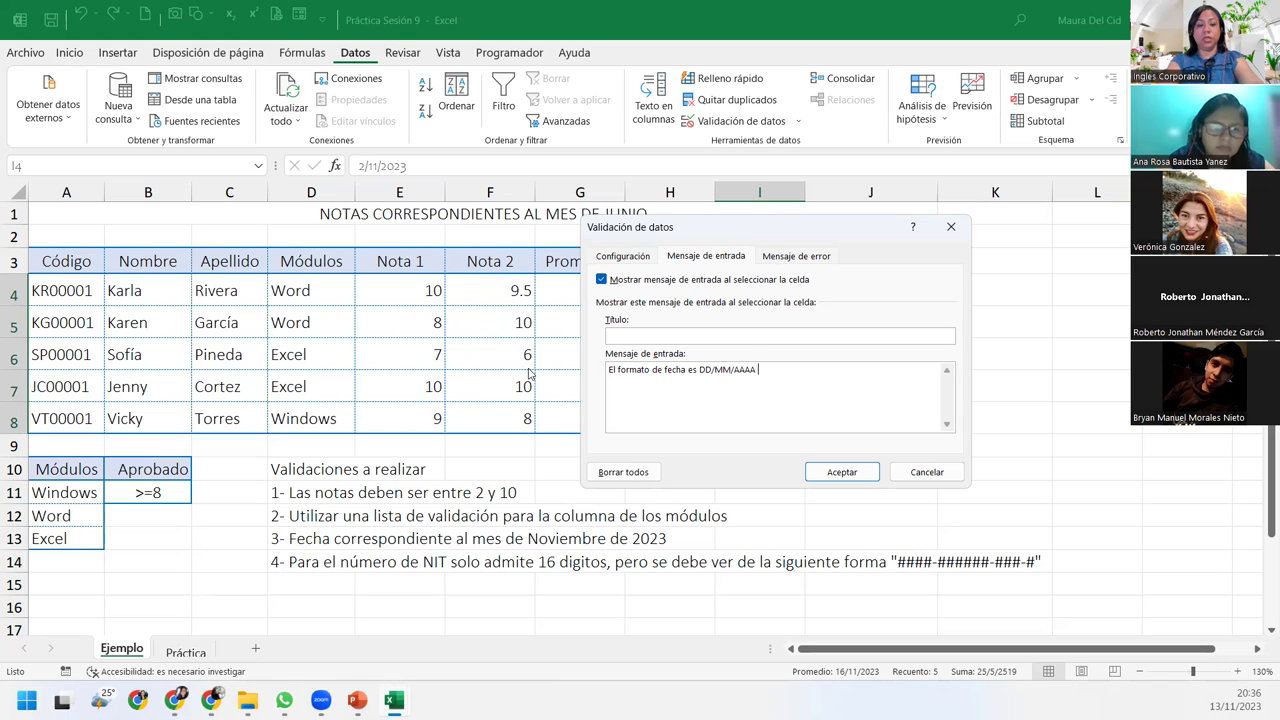
{"action": "type", "text": " 01/11"}
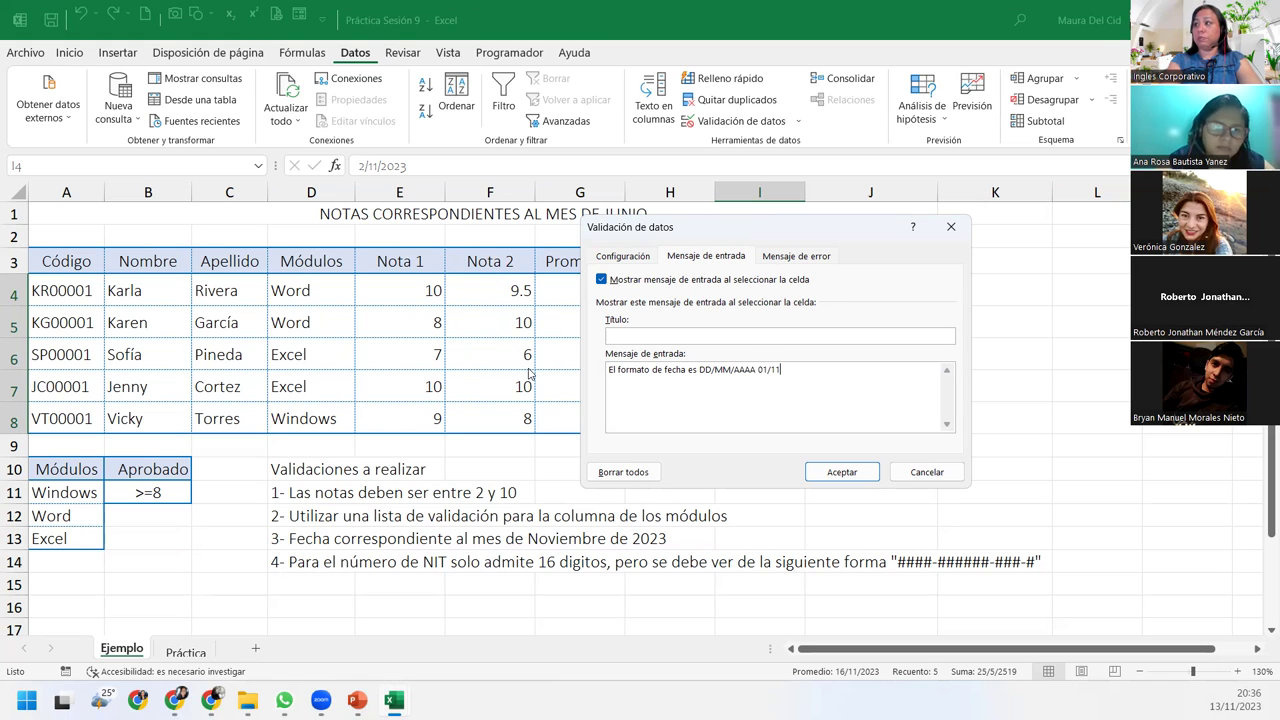
{"action": "type", "text": "/2023"}
{"action": "left_click", "coordinate": [842, 472]}
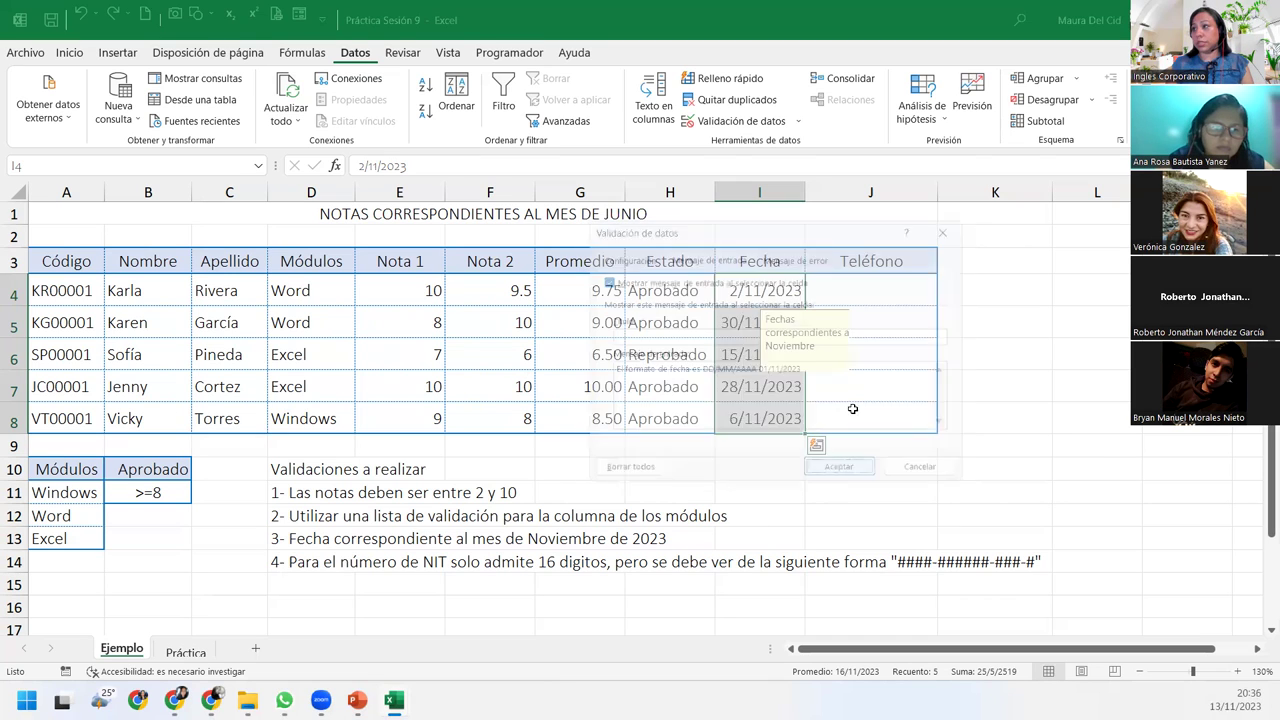
{"action": "left_click", "coordinate": [757, 358]}
{"action": "left_click", "coordinate": [746, 388]}
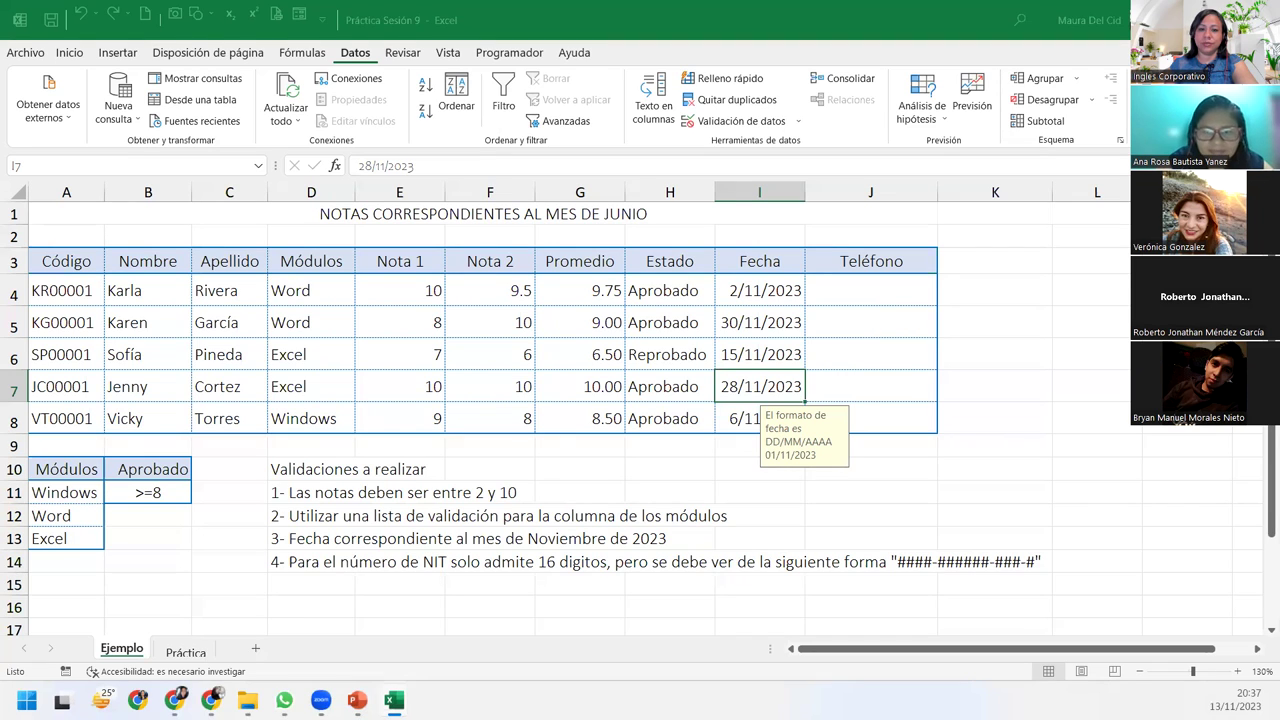
{"action": "left_click", "coordinate": [772, 314]}
{"action": "left_click", "coordinate": [882, 297]}
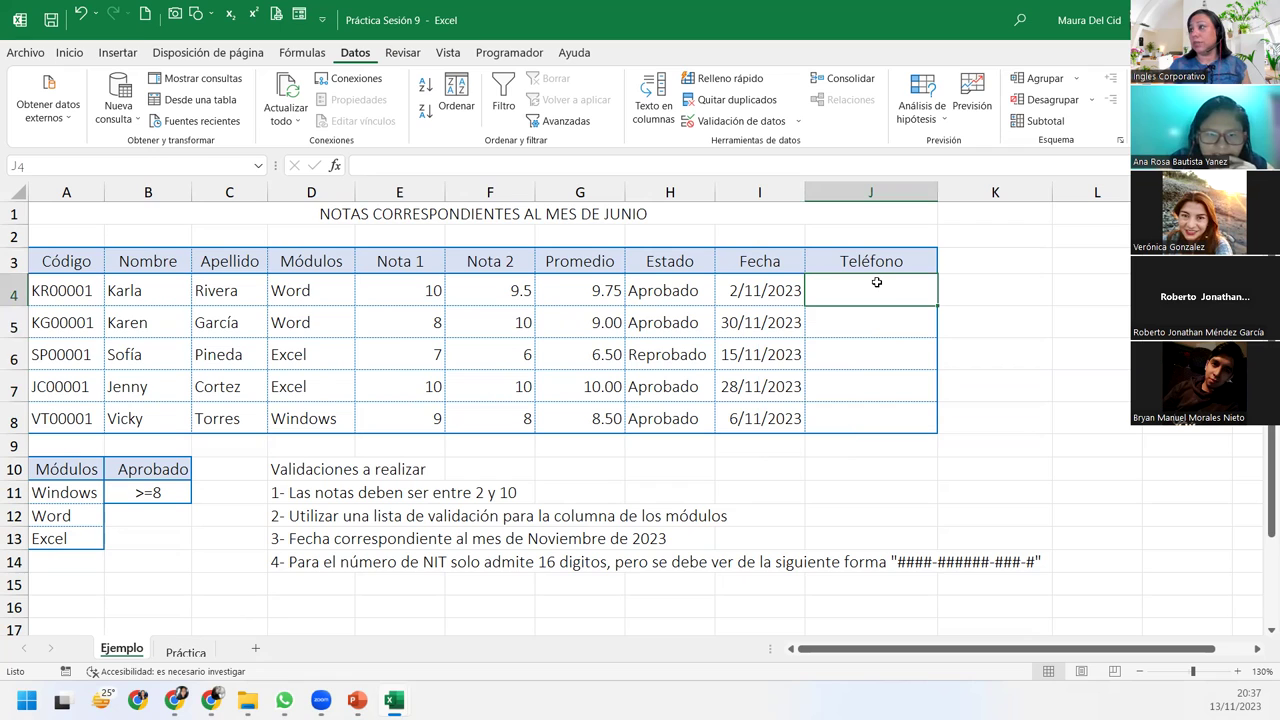
Change the J3 column header from 'Teléfono' to 'NIT'.
{"action": "left_click_drag", "start_coordinate": [882, 297], "coordinate": [906, 412]}
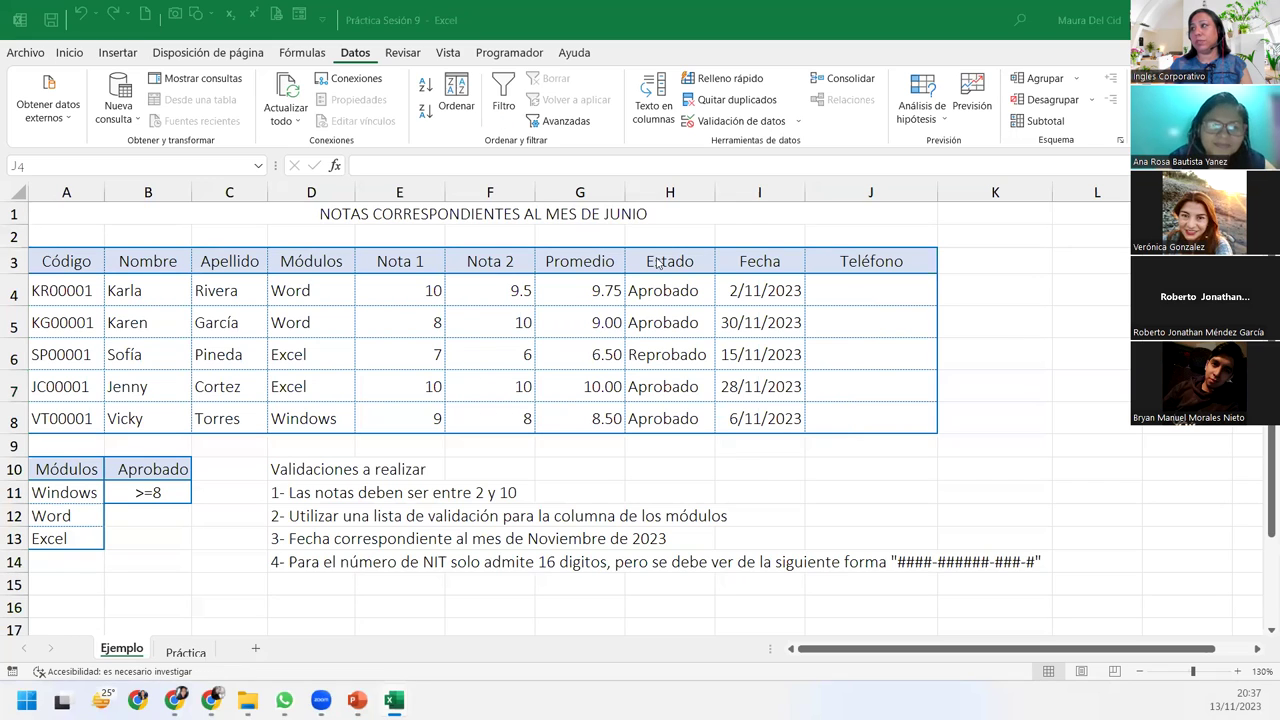
{"action": "left_click", "coordinate": [906, 260]}
{"action": "double_click", "coordinate": [906, 260]}
{"action": "key", "text": "BackSpace"}
{"action": "key", "text": "BackSpace"}
{"action": "key", "text": "BackSpace"}
{"action": "type", "text": "NIT"}
{"action": "key", "text": "Return"}
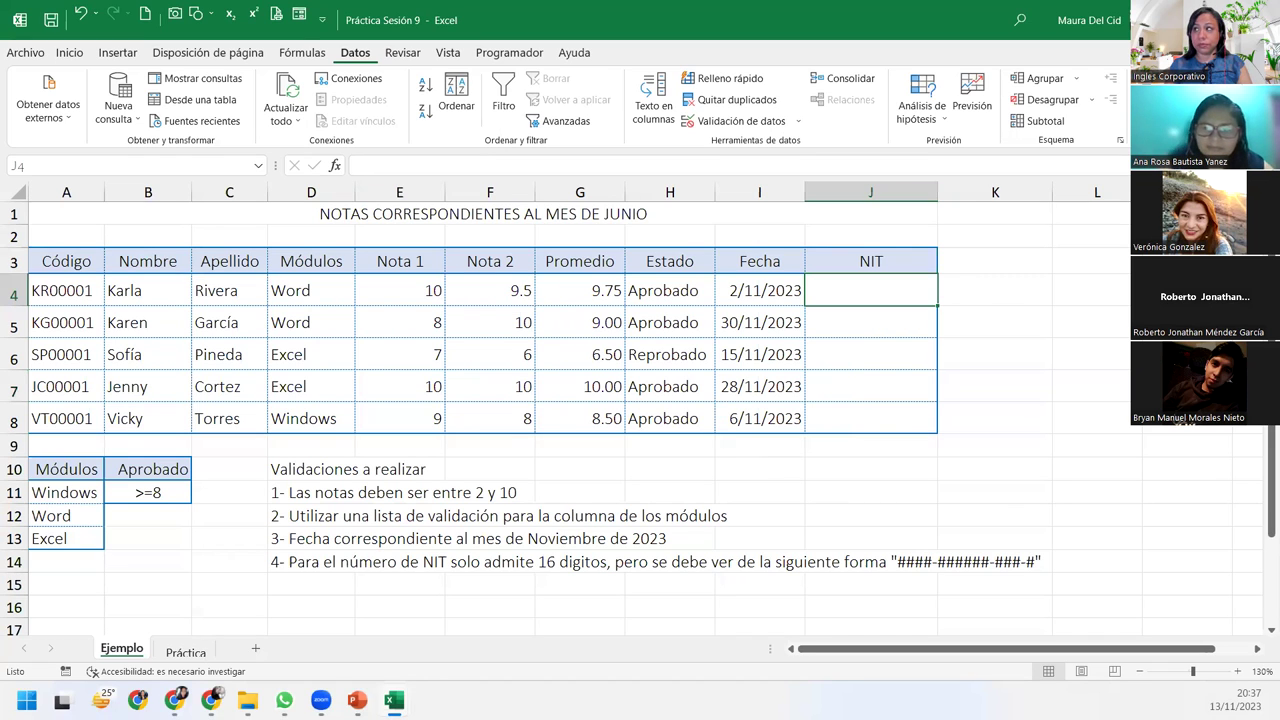
{"action": "left_click", "coordinate": [1174, 148]}
{"action": "left_click", "coordinate": [921, 298]}
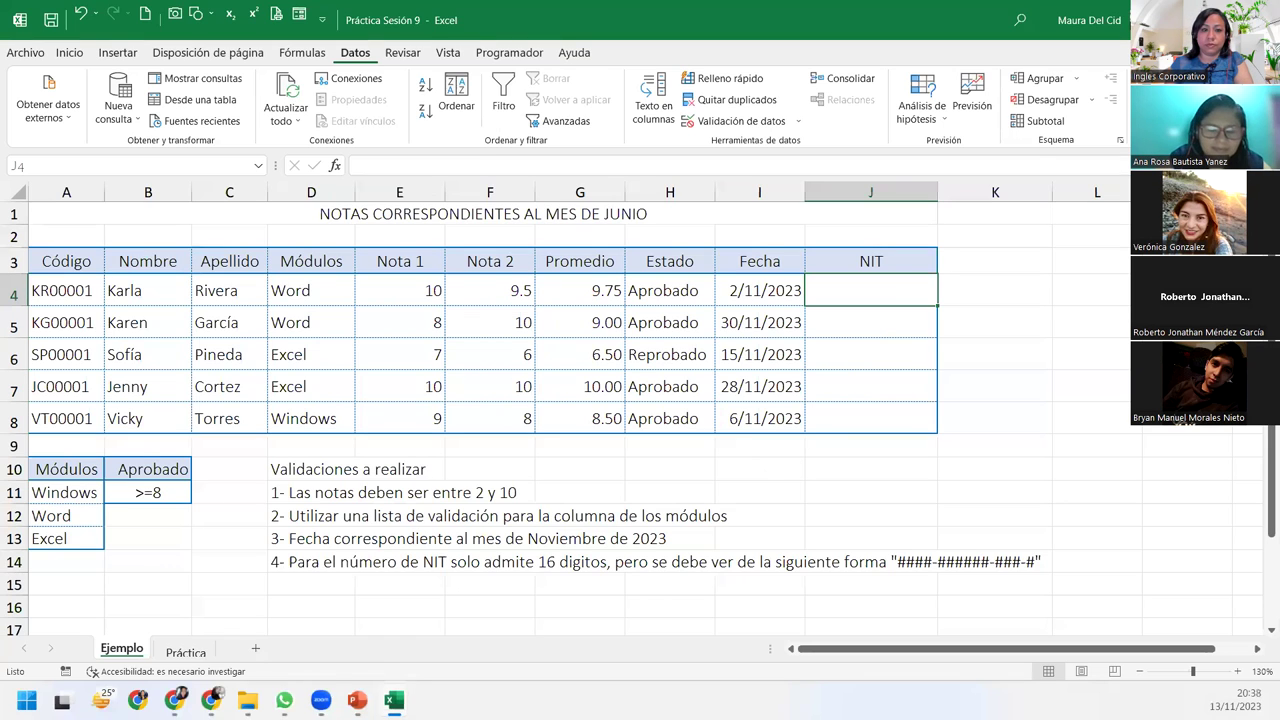
Highlight the empty cells J4 through J8 under the NIT header.
{"action": "left_click", "coordinate": [1176, 150]}
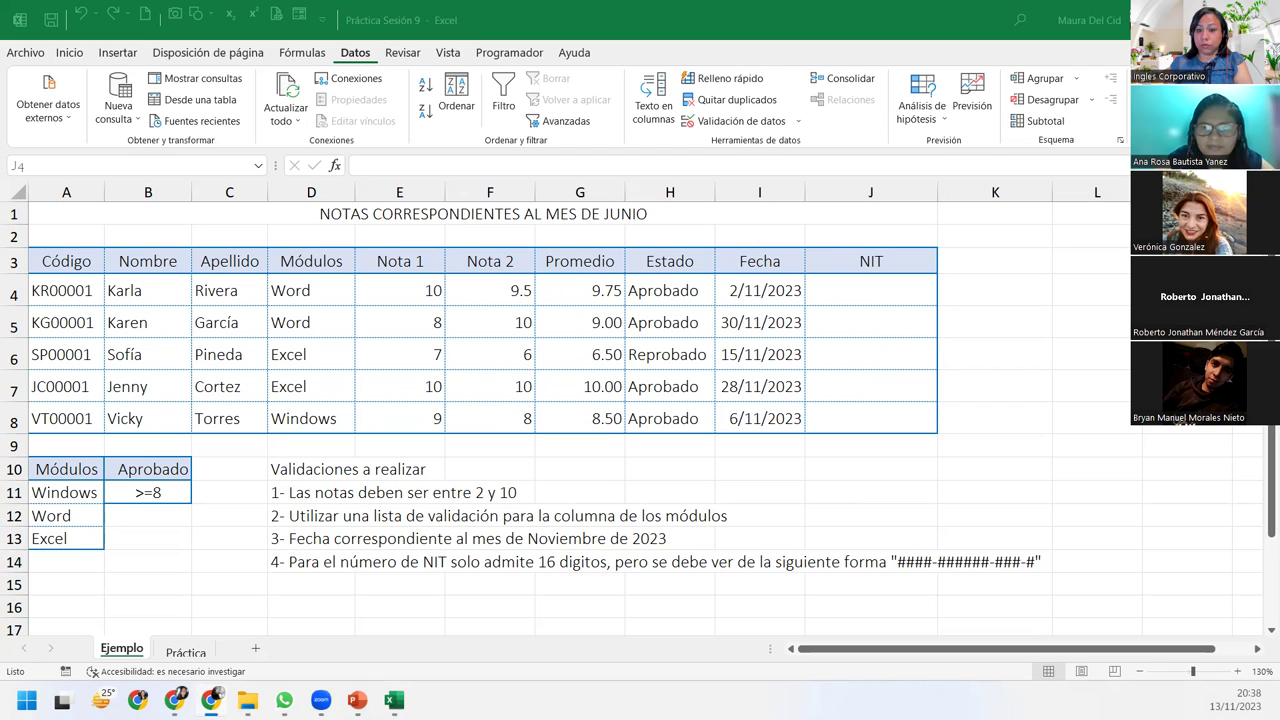
{"action": "left_click", "coordinate": [857, 289]}
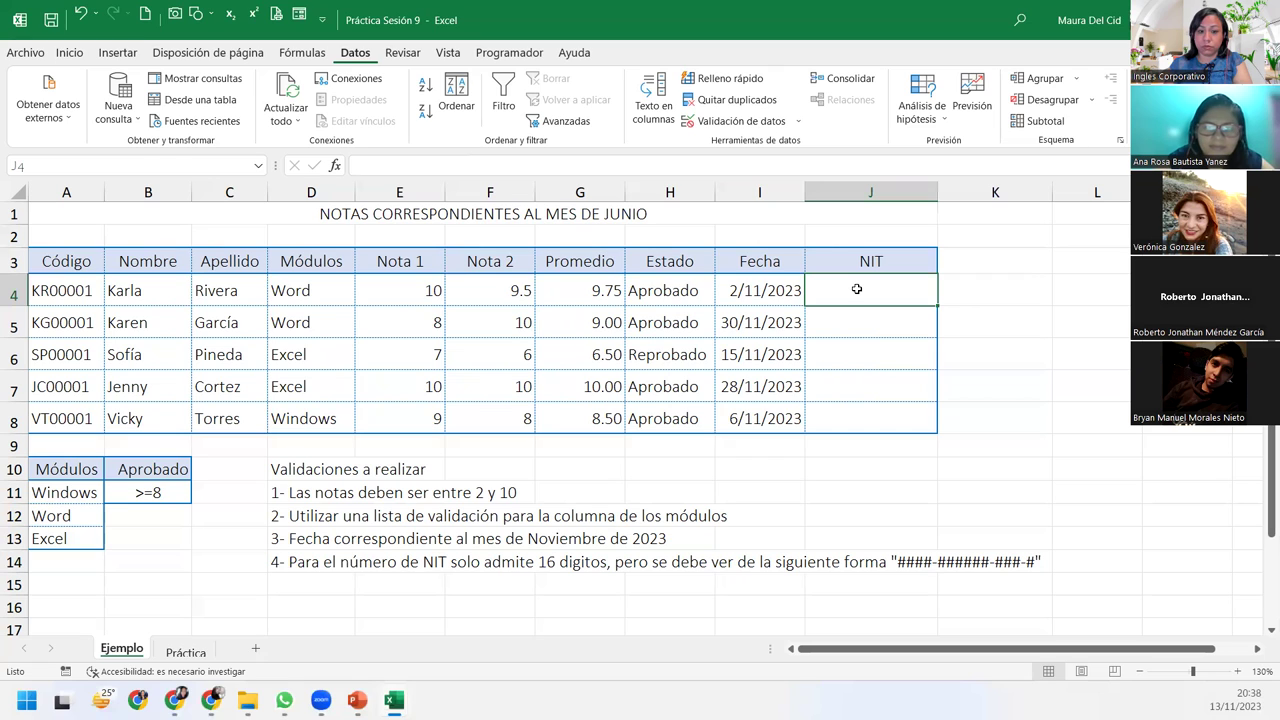
{"action": "left_click_drag", "start_coordinate": [857, 289], "coordinate": [877, 412]}
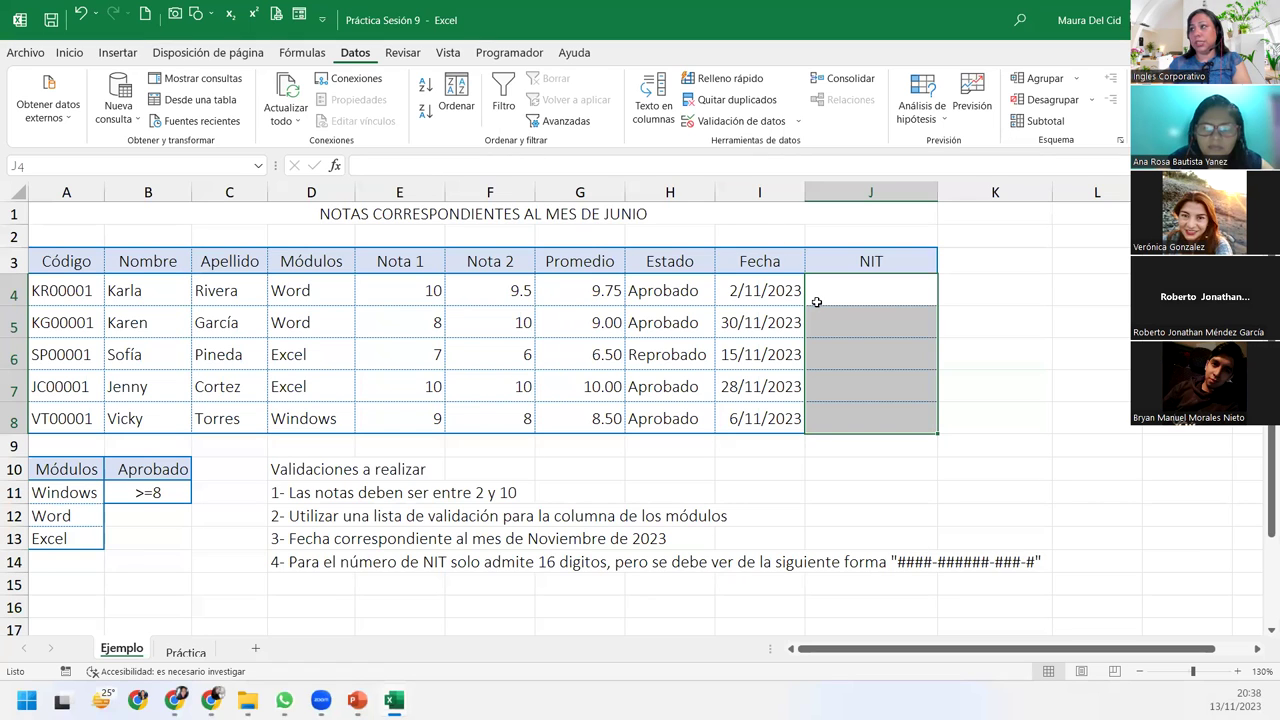
In Validación de datos, restrict the NIT cells to a text length equal to 16.
{"action": "left_click", "coordinate": [755, 122]}
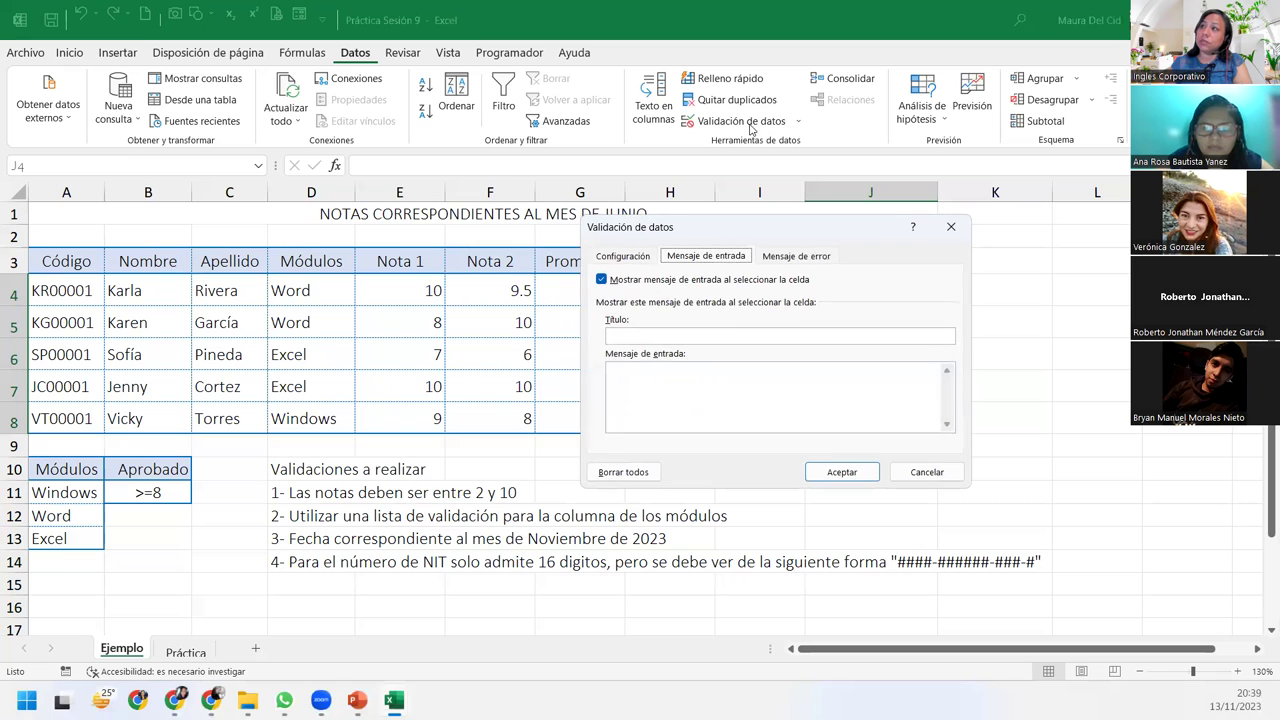
{"action": "left_click", "coordinate": [622, 254]}
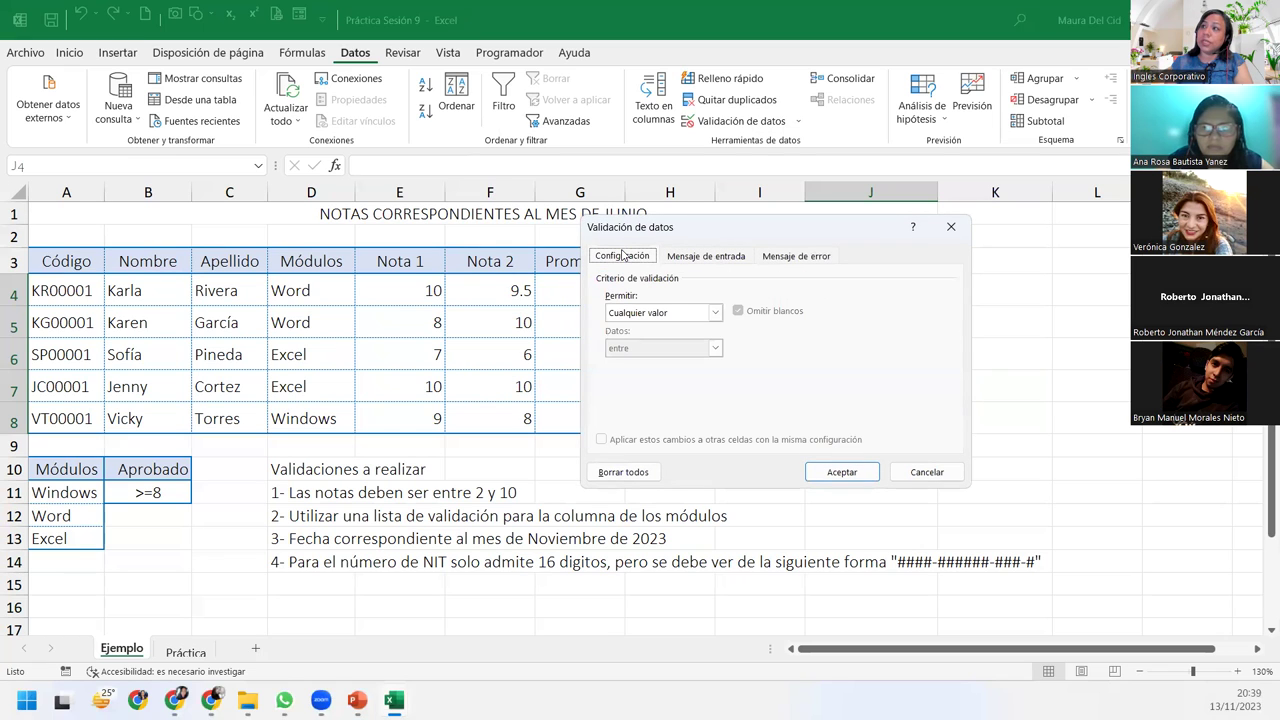
{"action": "left_click", "coordinate": [678, 316]}
{"action": "left_click", "coordinate": [645, 396]}
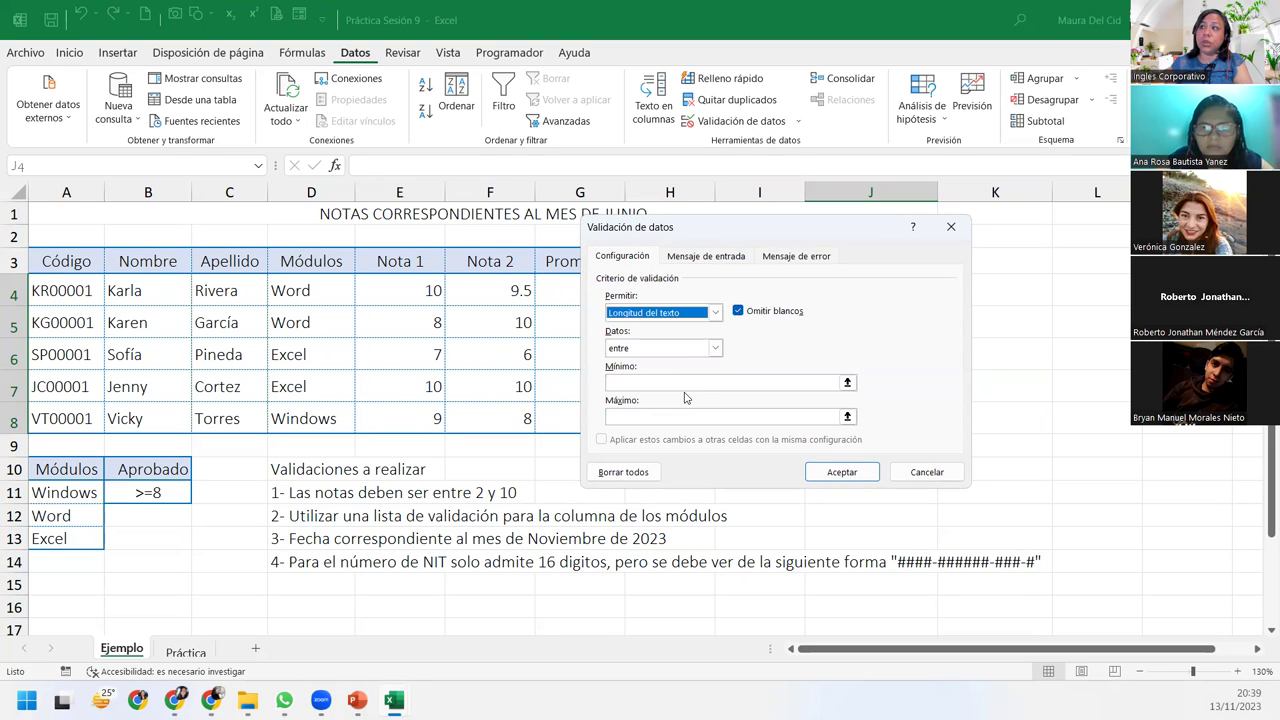
{"action": "left_click", "coordinate": [685, 356]}
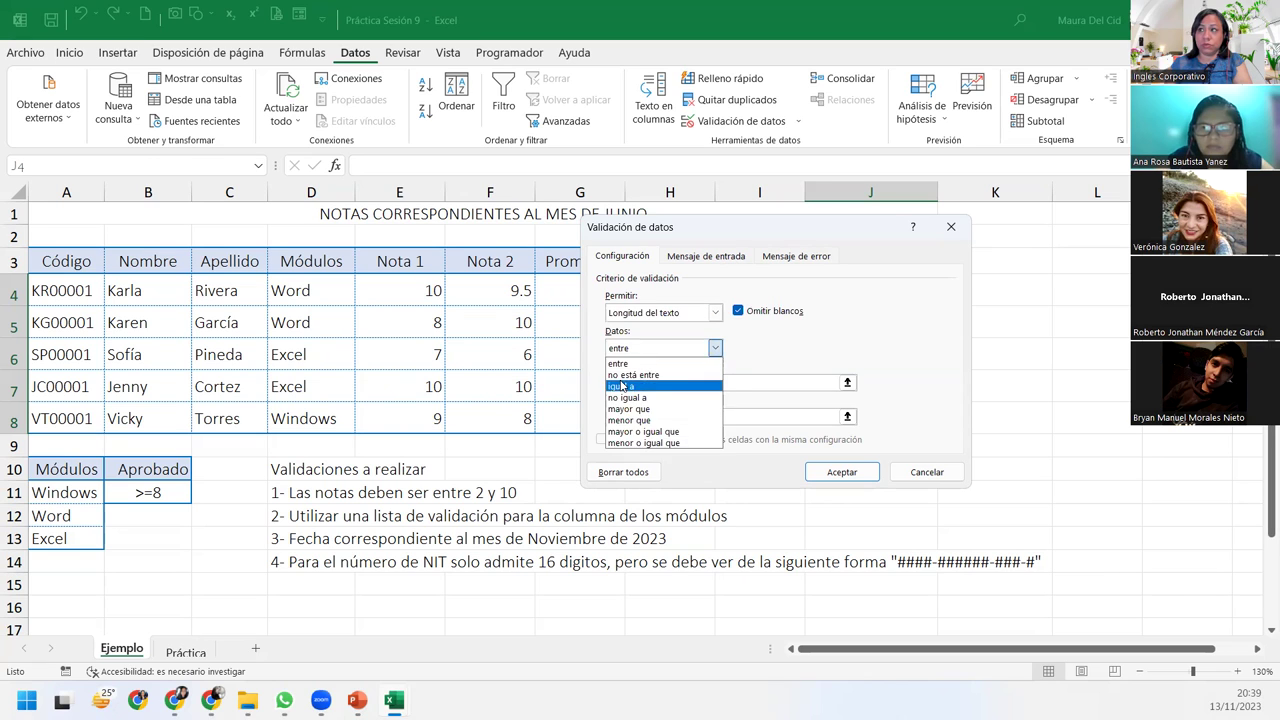
{"action": "left_click", "coordinate": [620, 381]}
{"action": "left_click", "coordinate": [620, 381]}
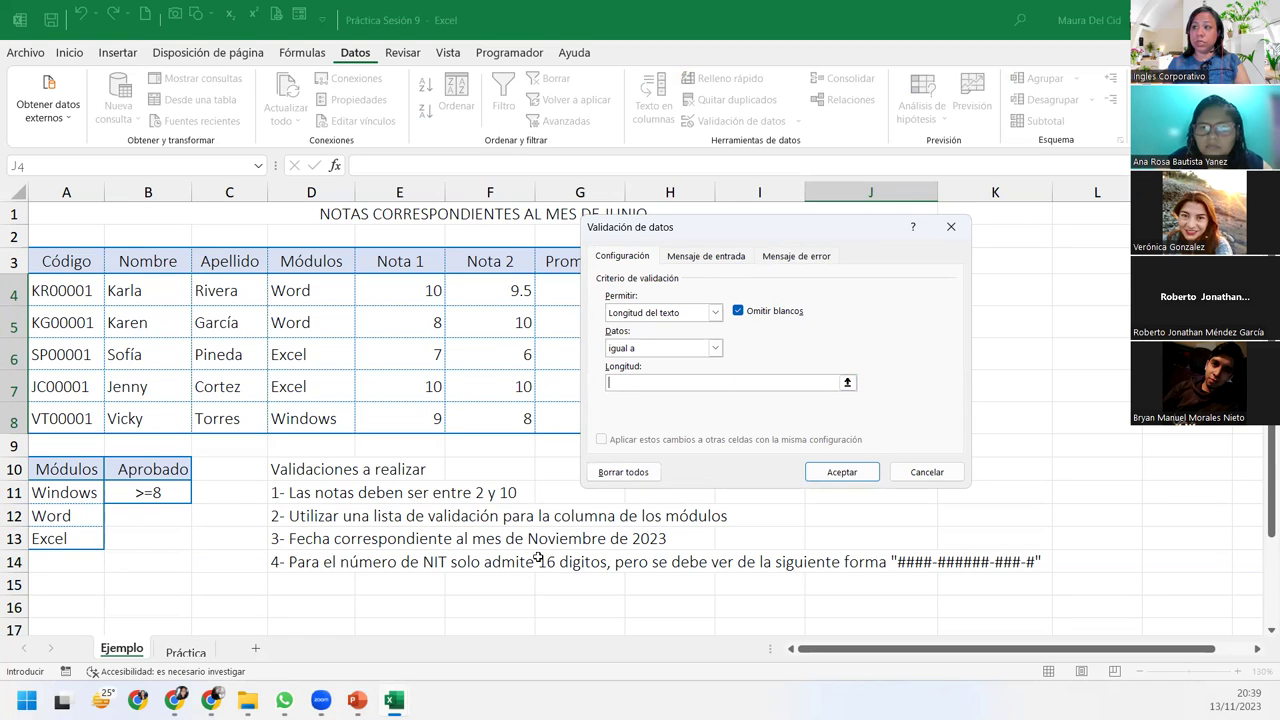
{"action": "type", "text": "16"}
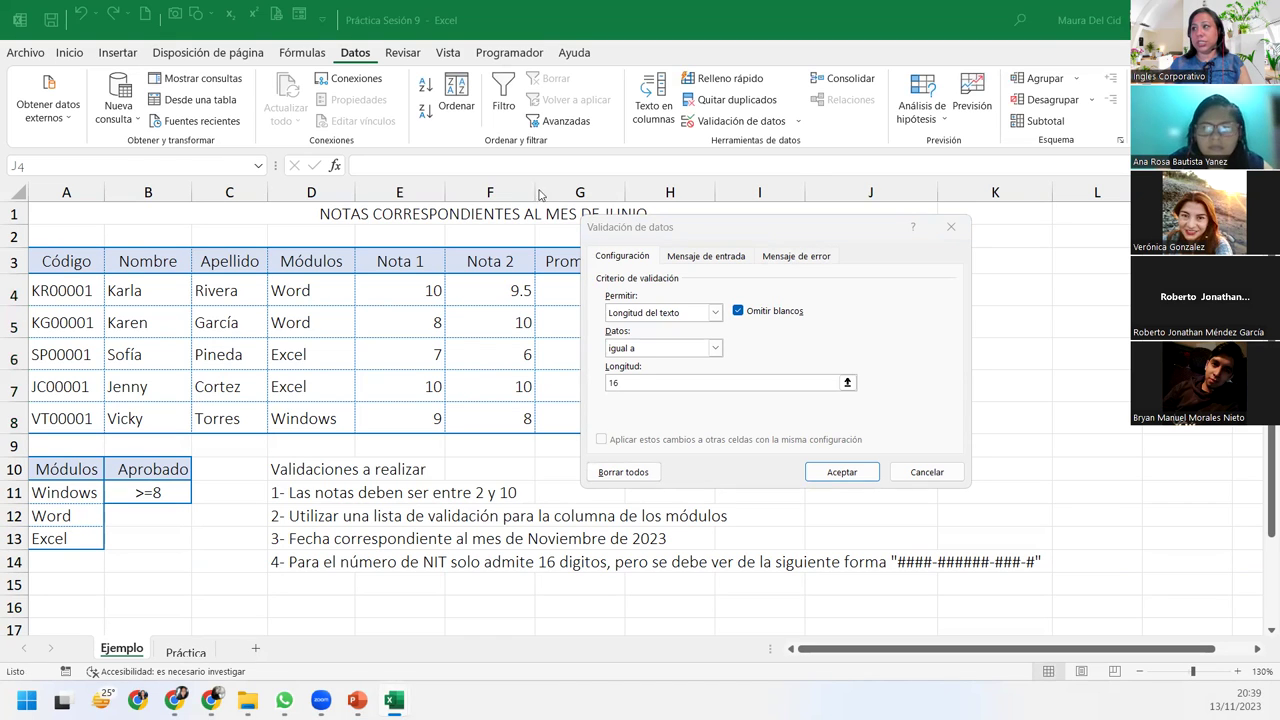
{"action": "left_click", "coordinate": [657, 385]}
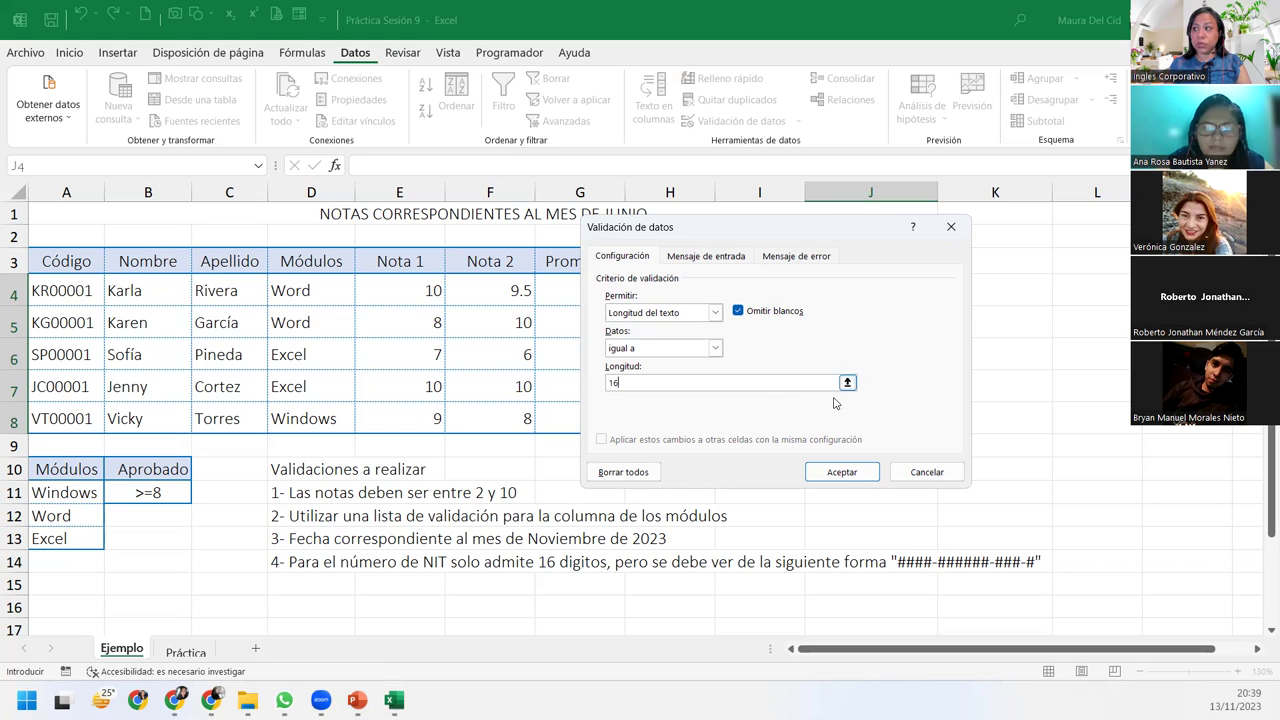
{"action": "left_click", "coordinate": [636, 383]}
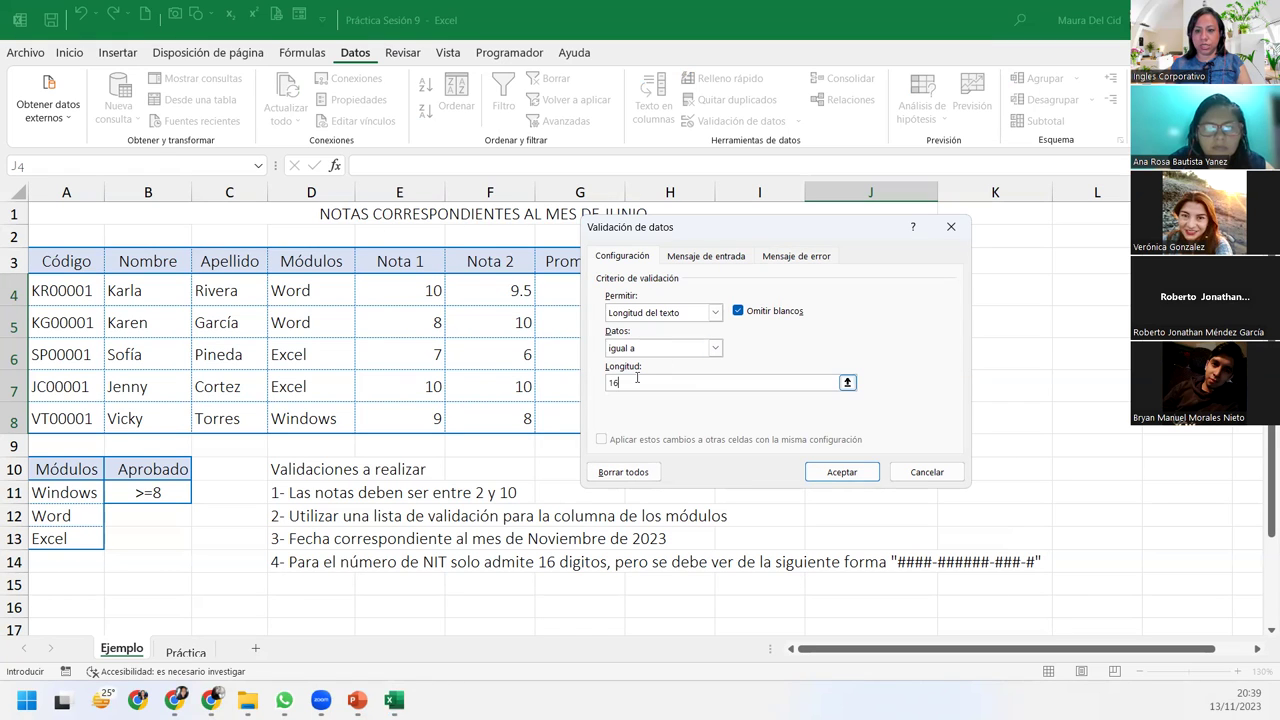
Add the input message 'Introduczca el número sin guiones ni espacios'.
{"action": "left_click", "coordinate": [699, 258]}
{"action": "left_click", "coordinate": [676, 394]}
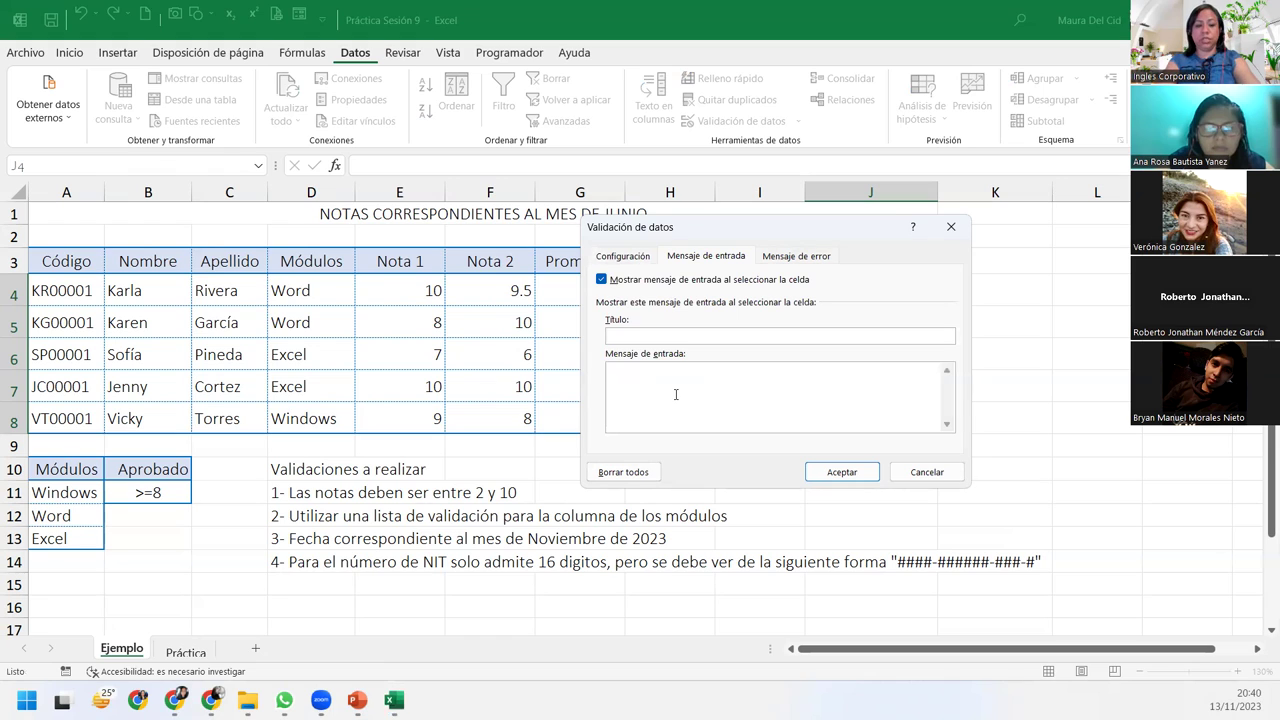
{"action": "type", "text": "Introduc"}
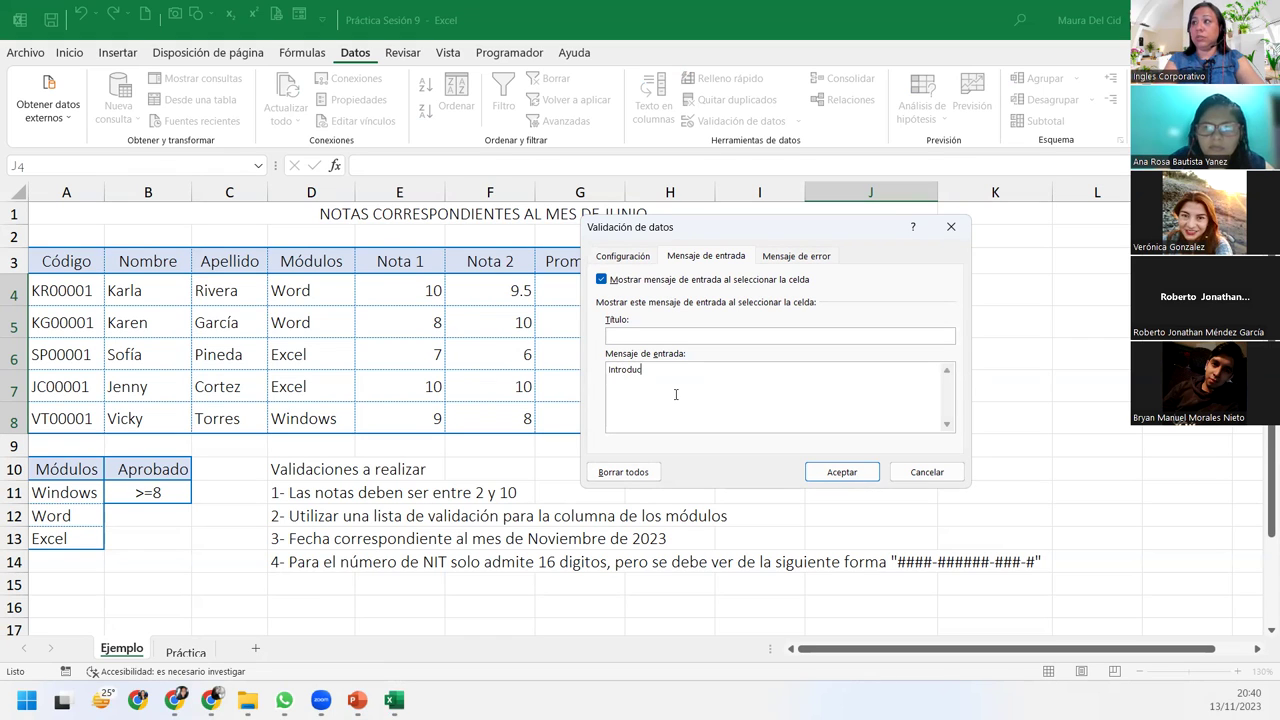
{"action": "type", "text": "zca el número sin guiones n"}
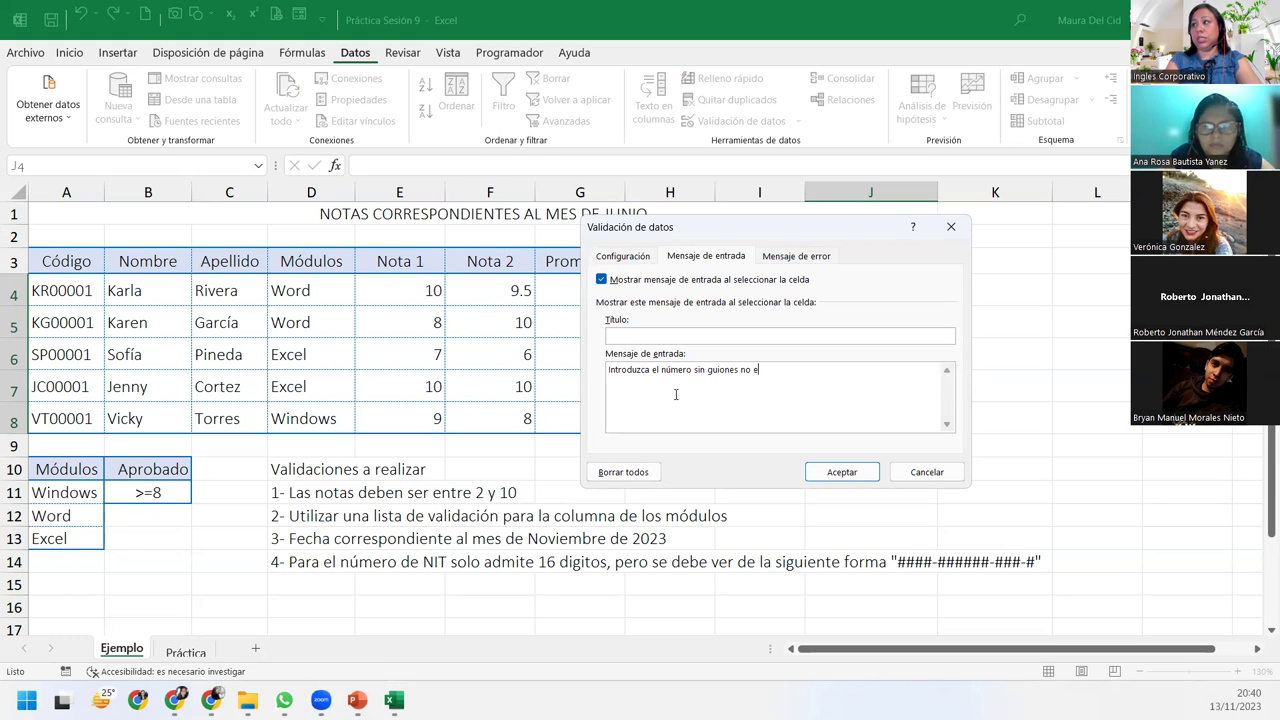
{"action": "type", "text": "i espacios"}
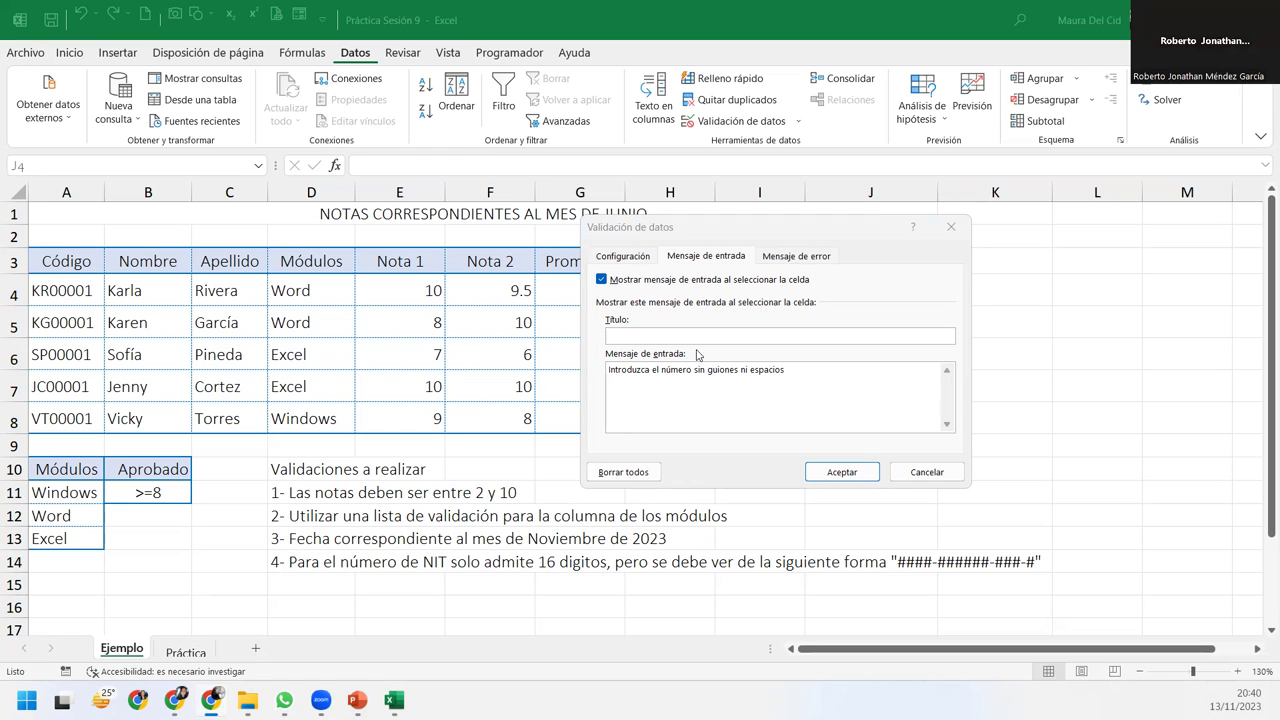
Set the error alert title 'Dato incorrecto' and message 'Solo introduzca el número de forma continua', then apply.
{"action": "left_click", "coordinate": [815, 257]}
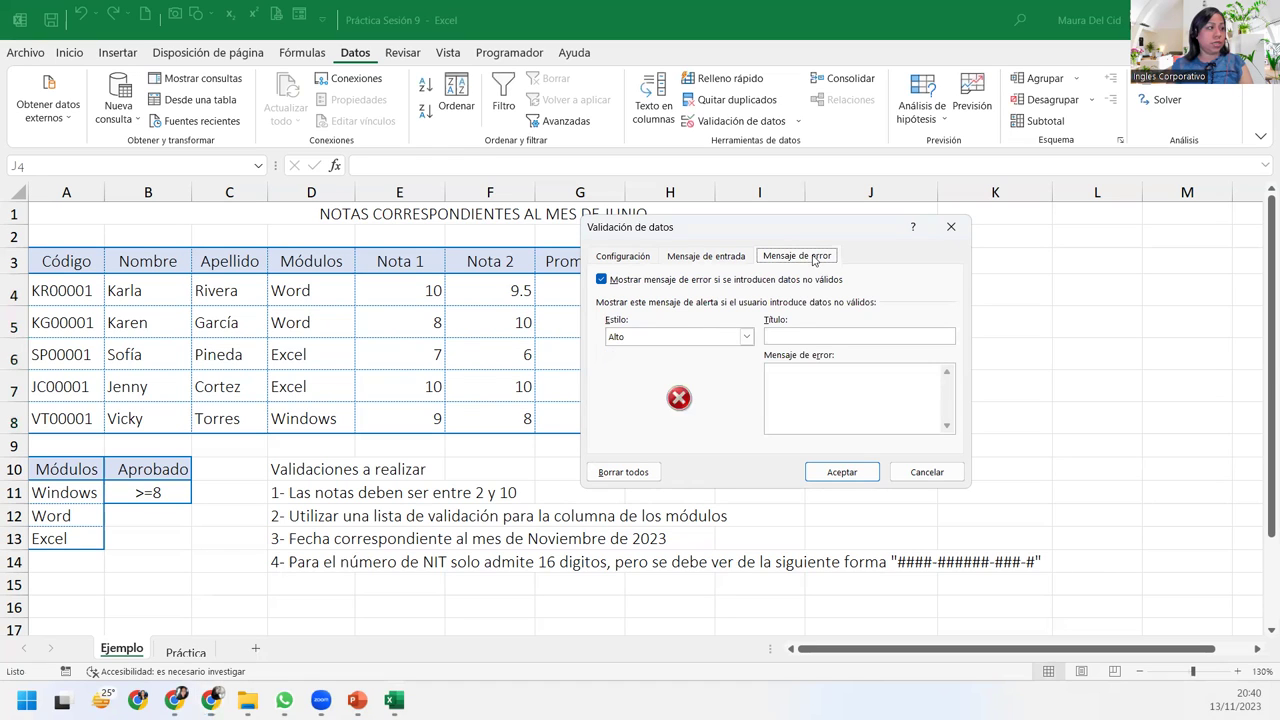
{"action": "left_click", "coordinate": [783, 338]}
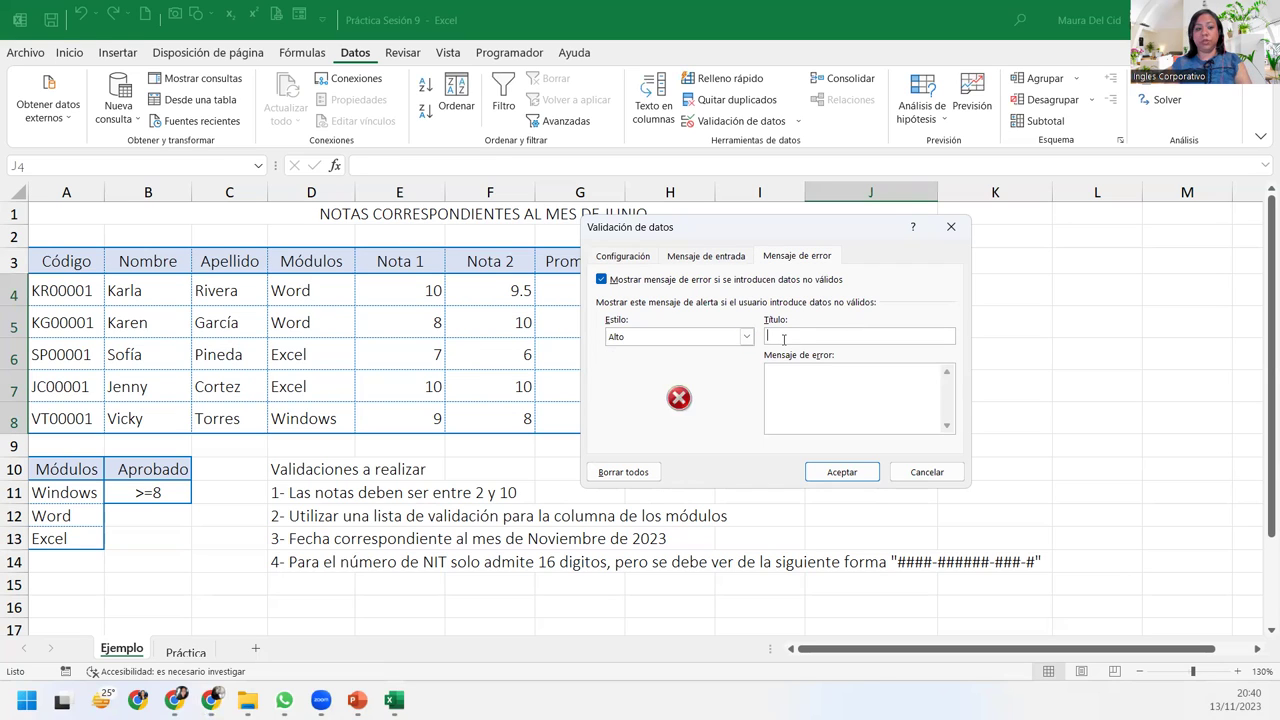
{"action": "type", "text": "Dato"}
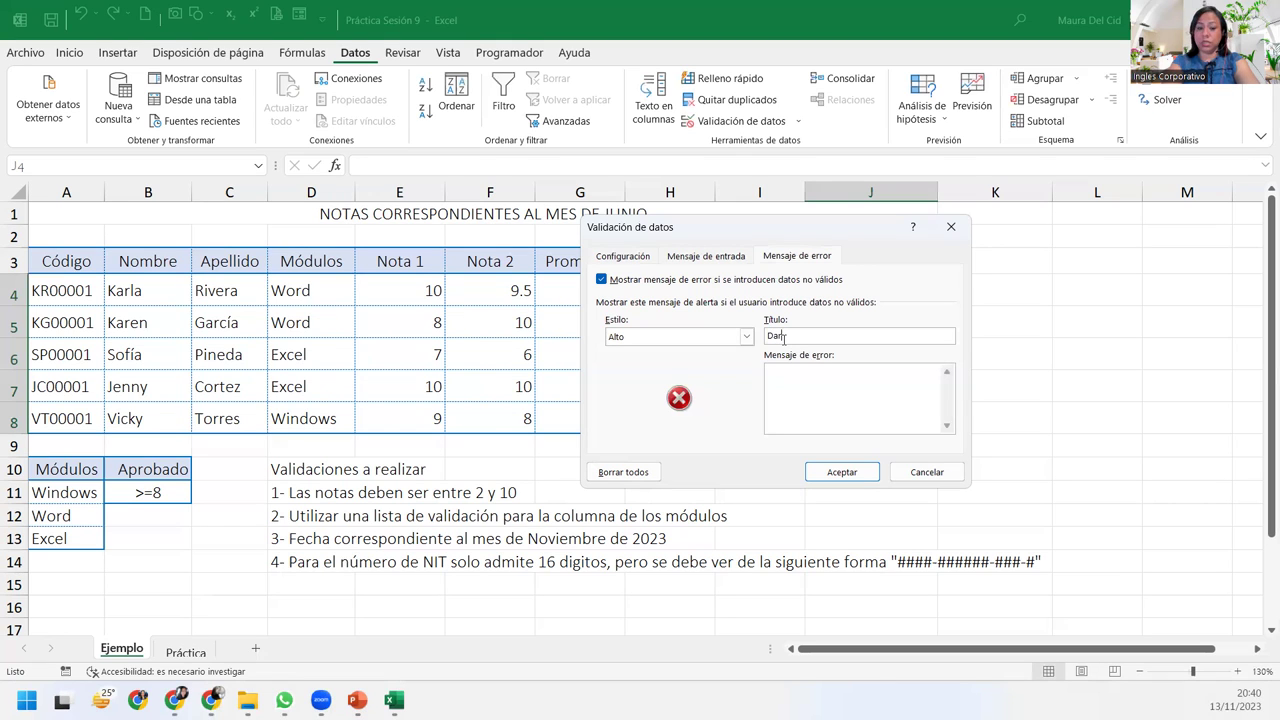
{"action": "type", "text": " incorrecto"}
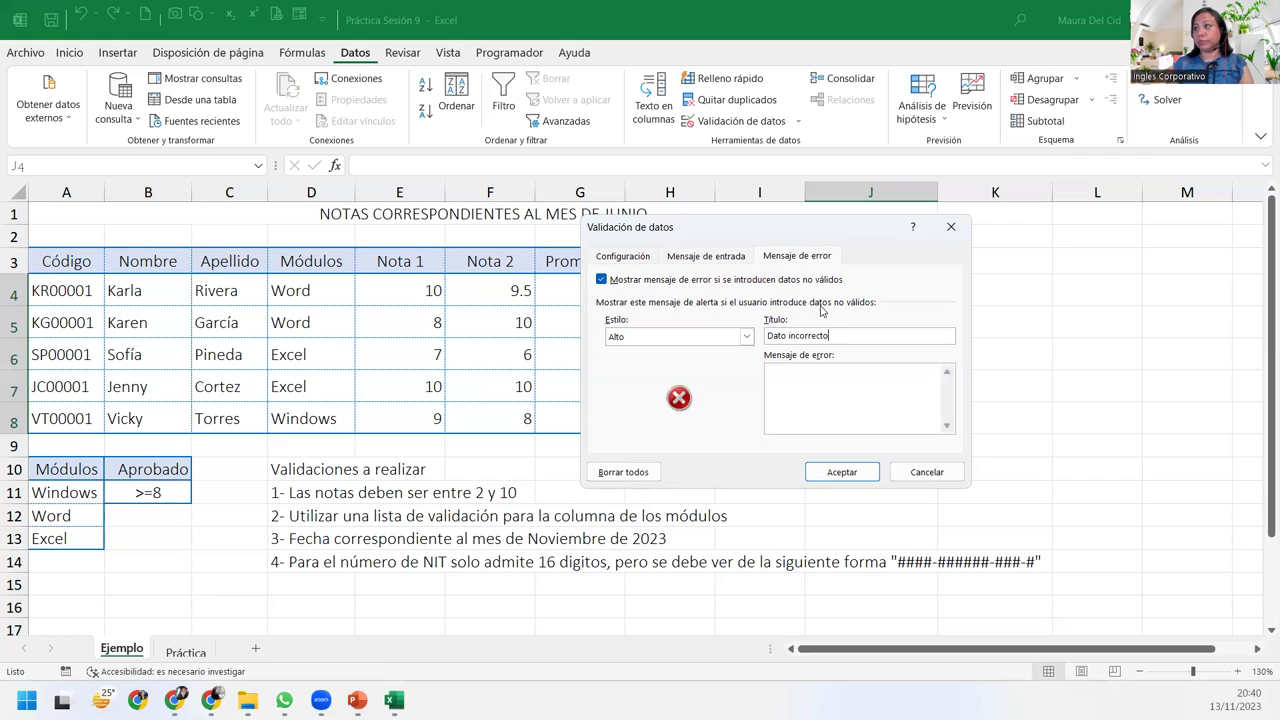
{"action": "type", "text": "Solo introduza"}
{"action": "key", "text": "BackSpace"}
{"action": "type", "text": "ca el número "}
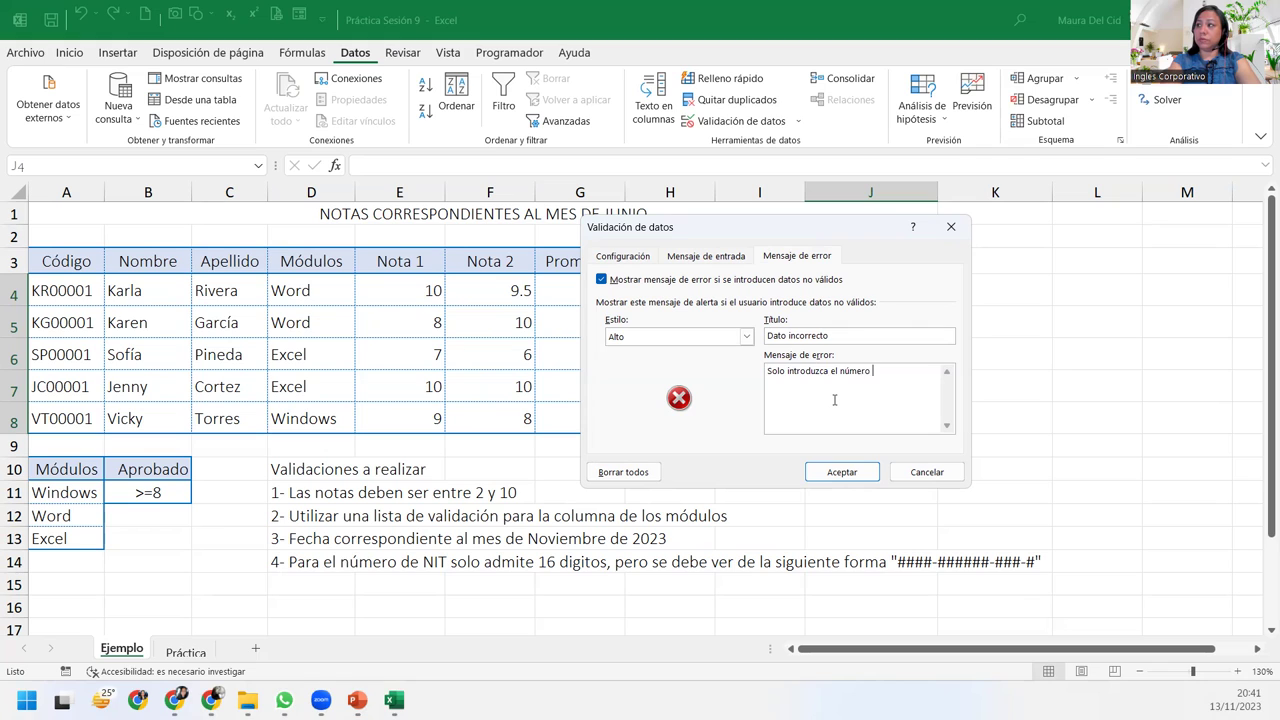
{"action": "type", "text": "de forma c"}
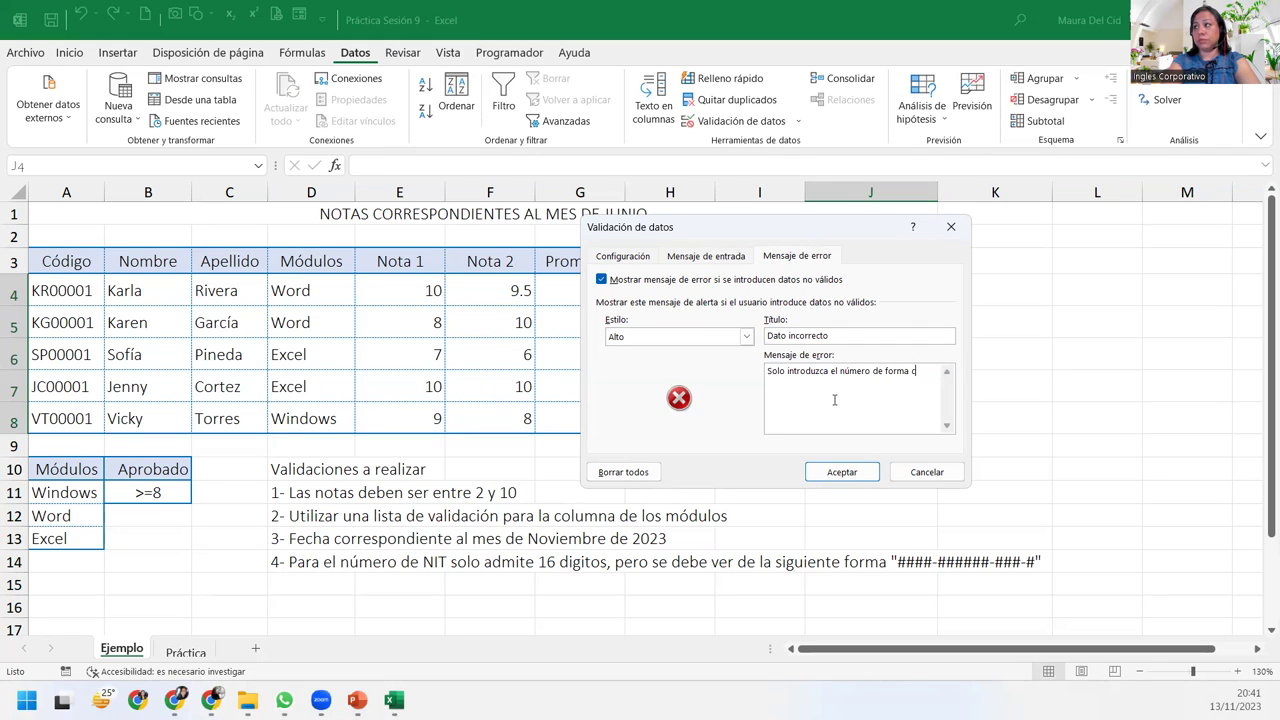
{"action": "type", "text": "ontinuada"}
{"action": "key", "text": "BackSpace"}
{"action": "key", "text": "BackSpace"}
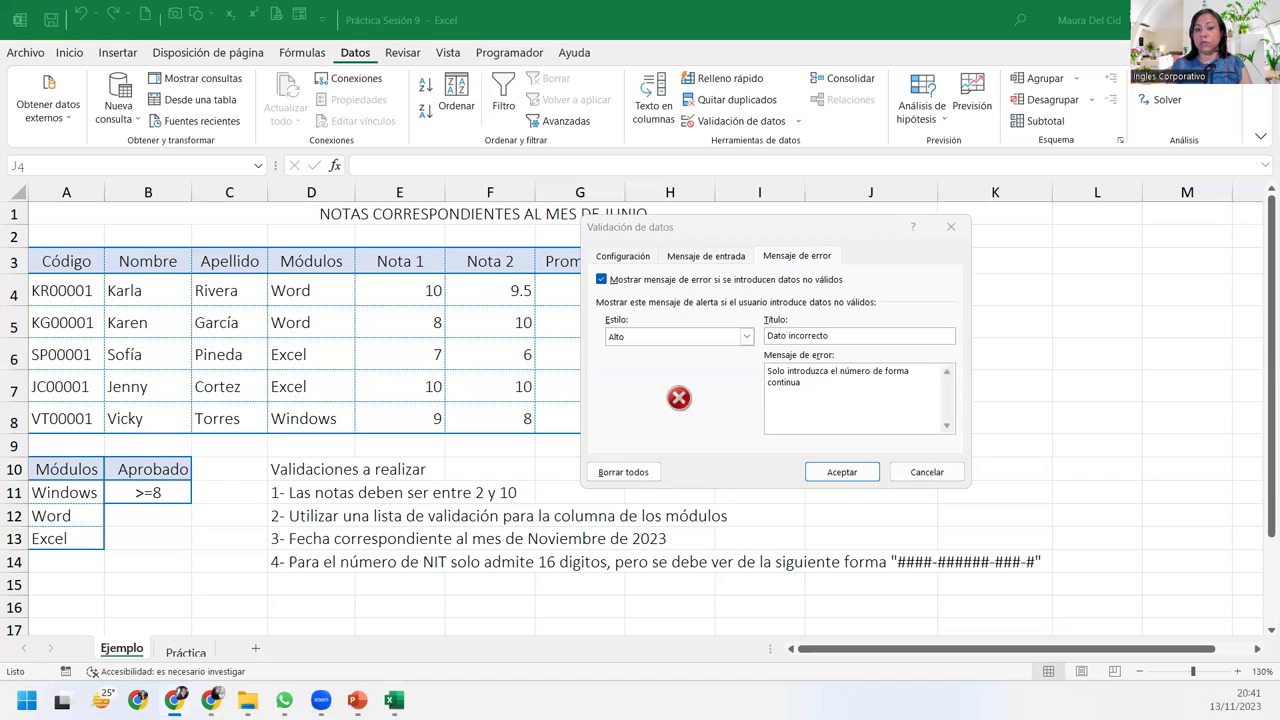
{"action": "left_click", "coordinate": [868, 398]}
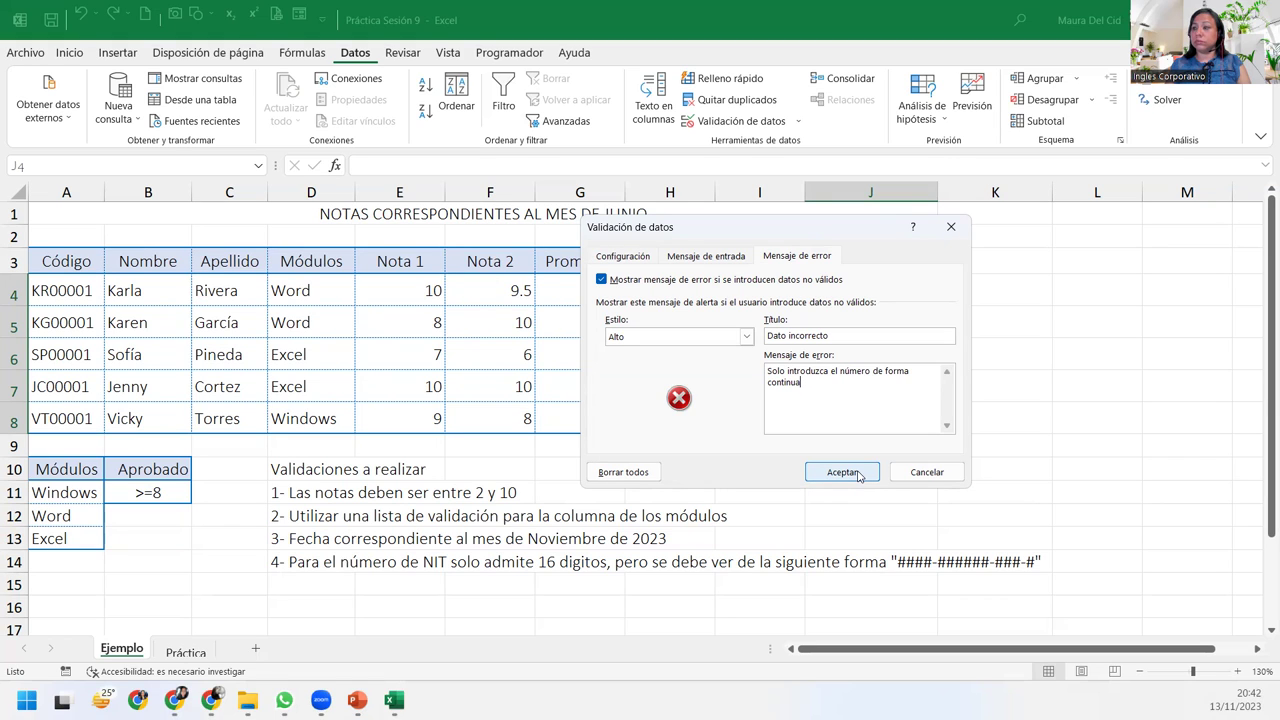
{"action": "left_click", "coordinate": [858, 474]}
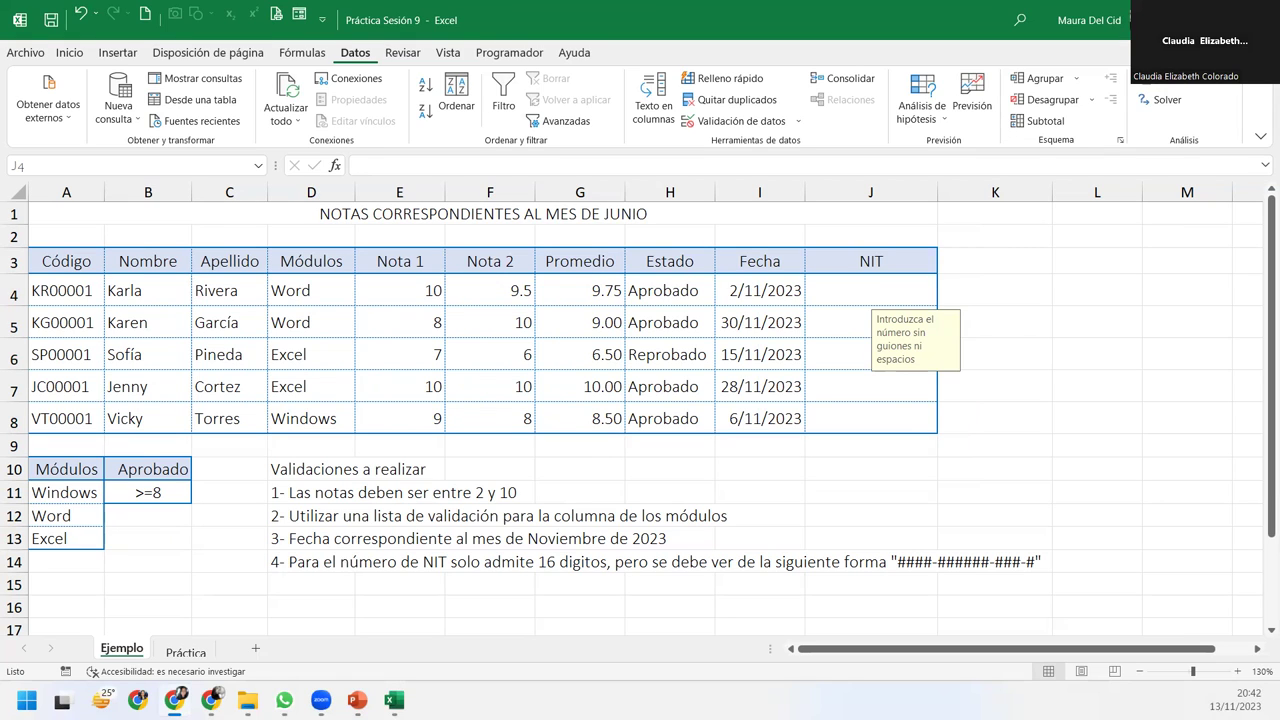
{"action": "left_click_drag", "start_coordinate": [859, 293], "coordinate": [855, 420]}
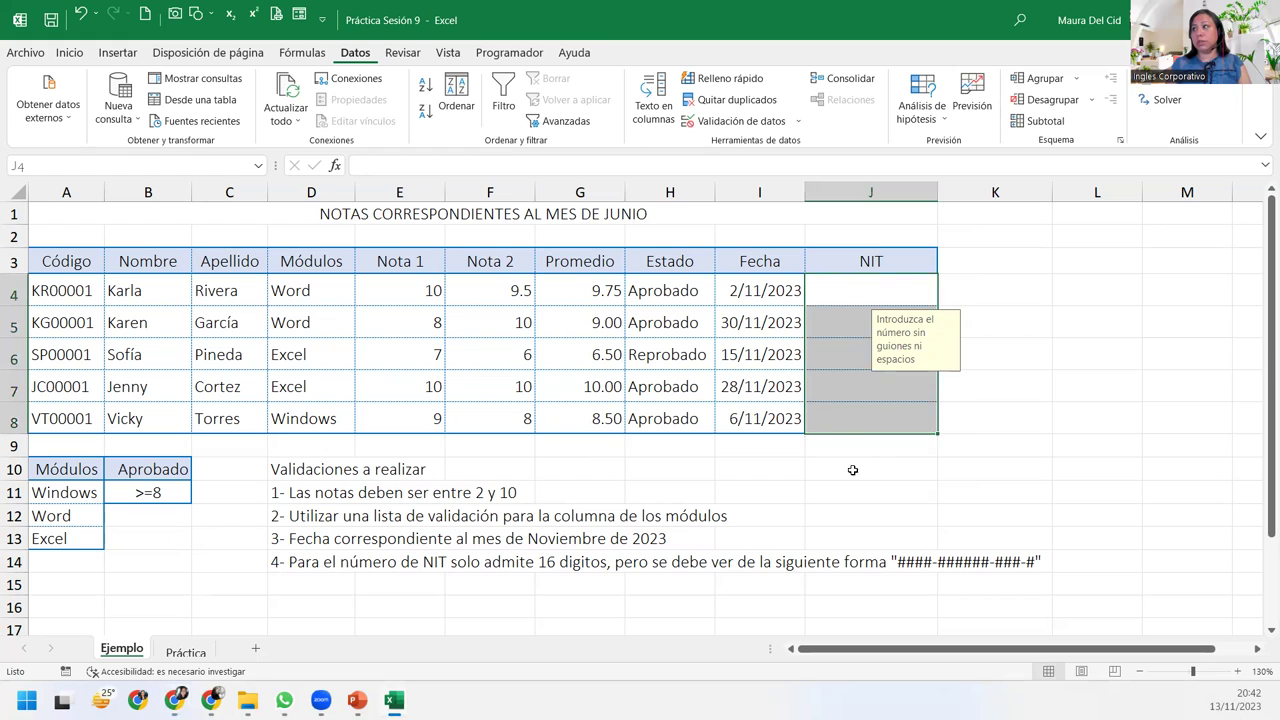
{"action": "left_click", "coordinate": [830, 281]}
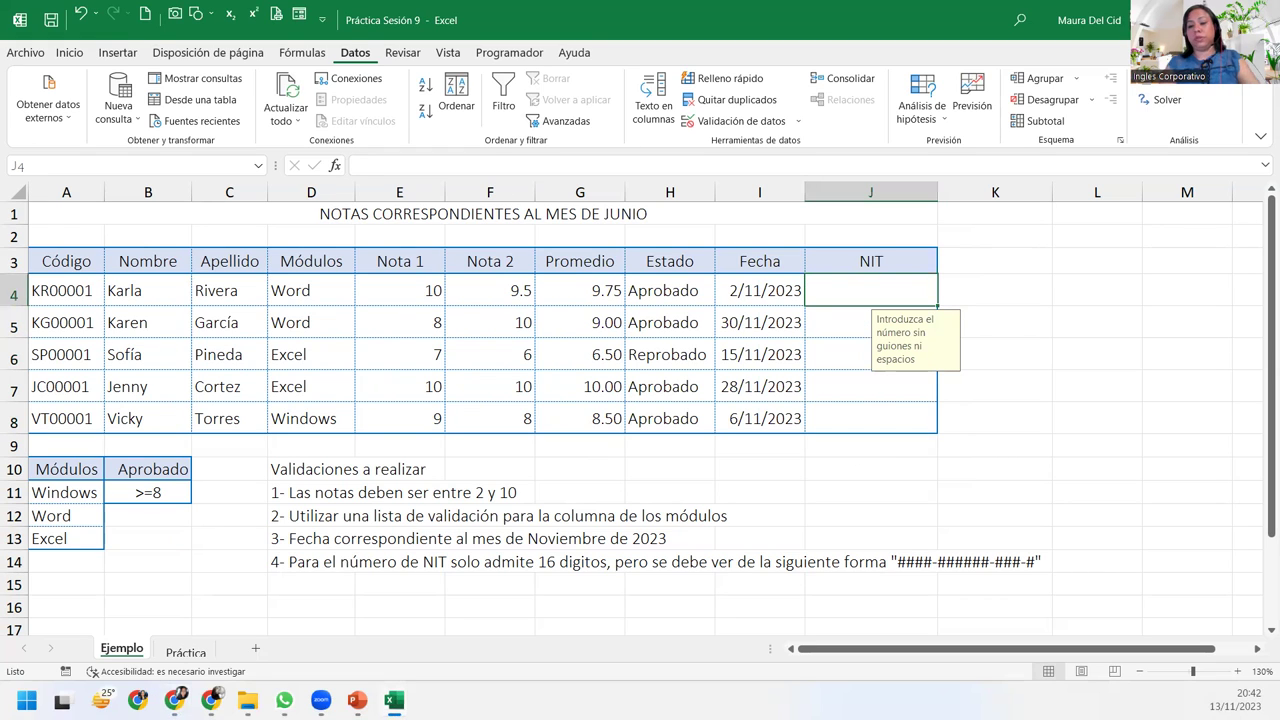
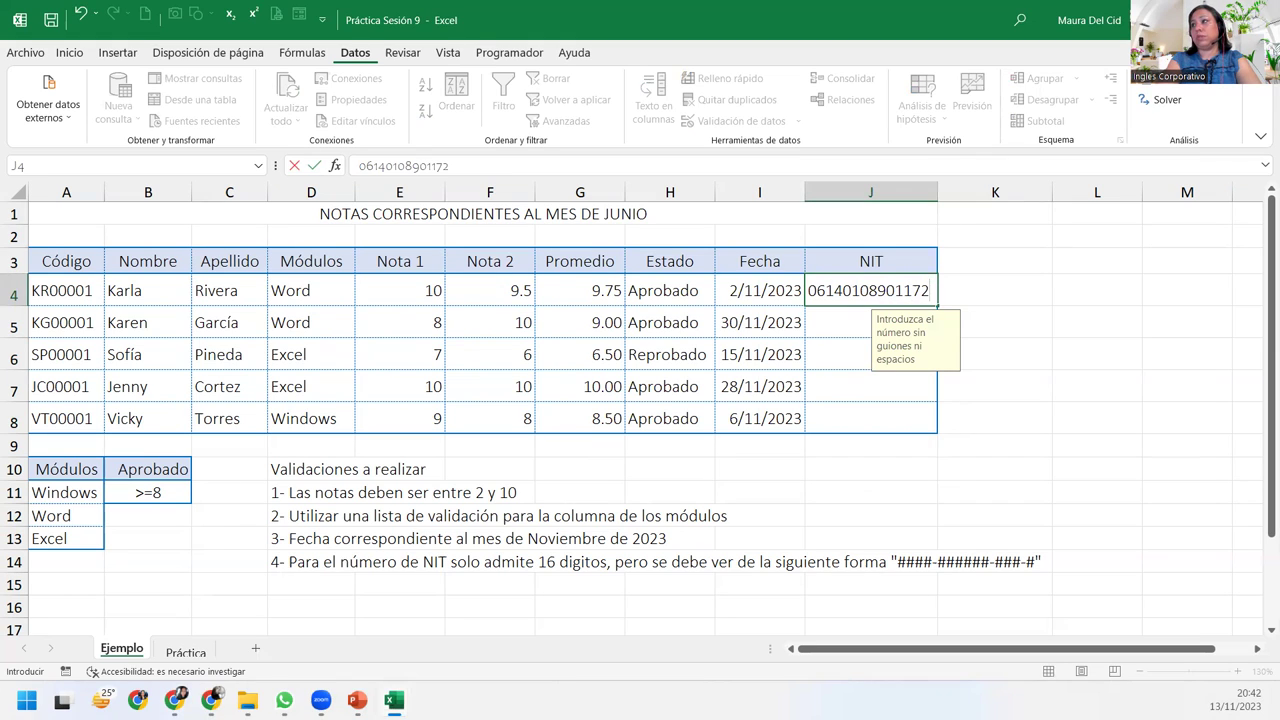
{"action": "key", "text": "Return"}
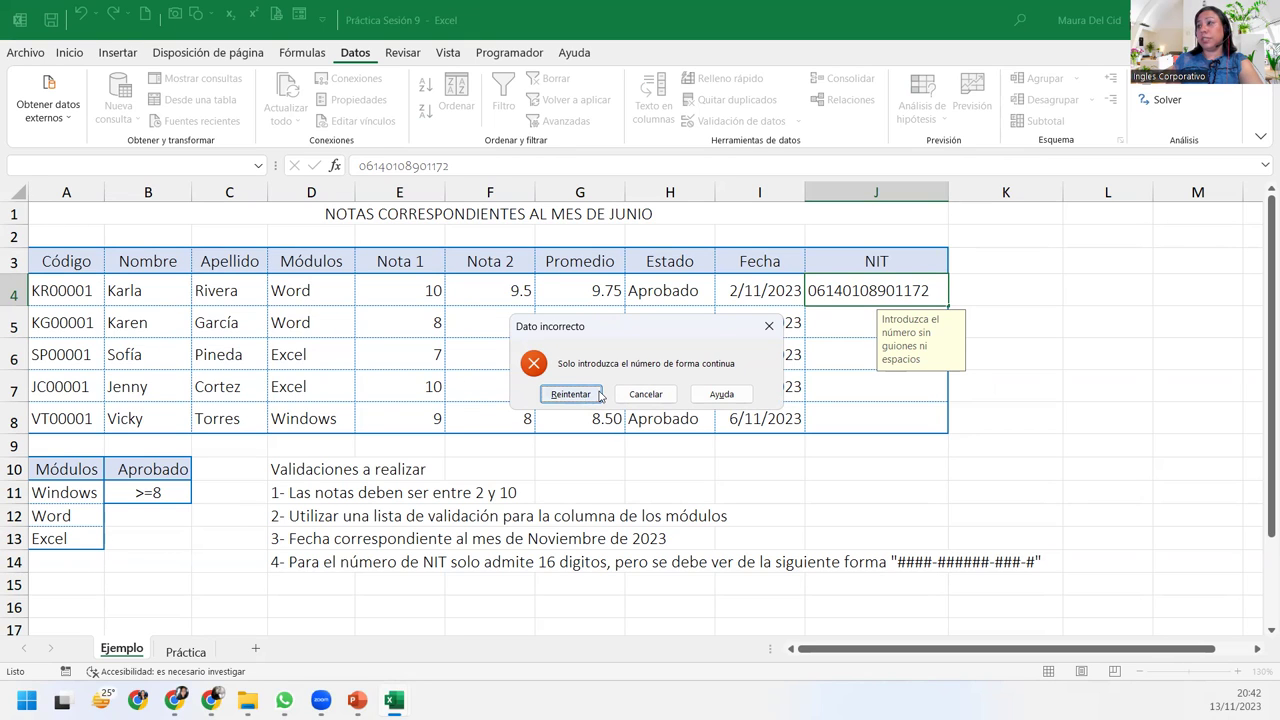
{"action": "left_click", "coordinate": [597, 395]}
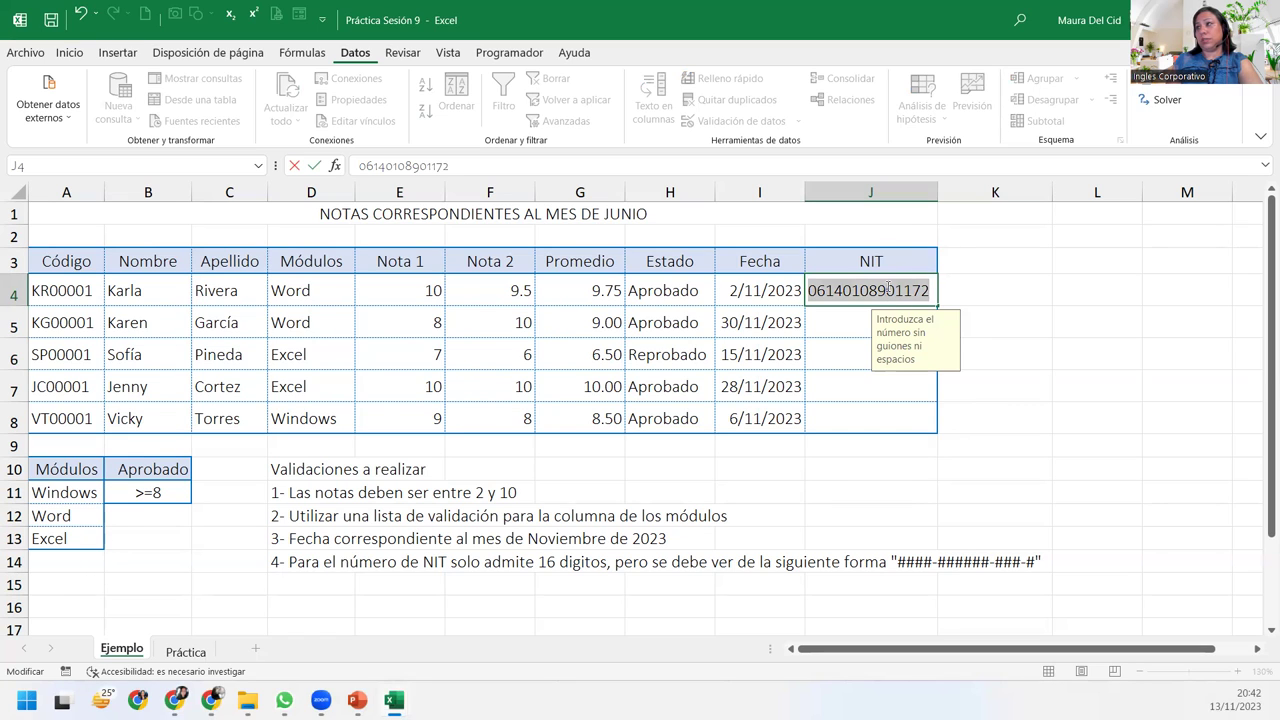
{"action": "left_click_drag", "start_coordinate": [809, 290], "coordinate": [930, 290]}
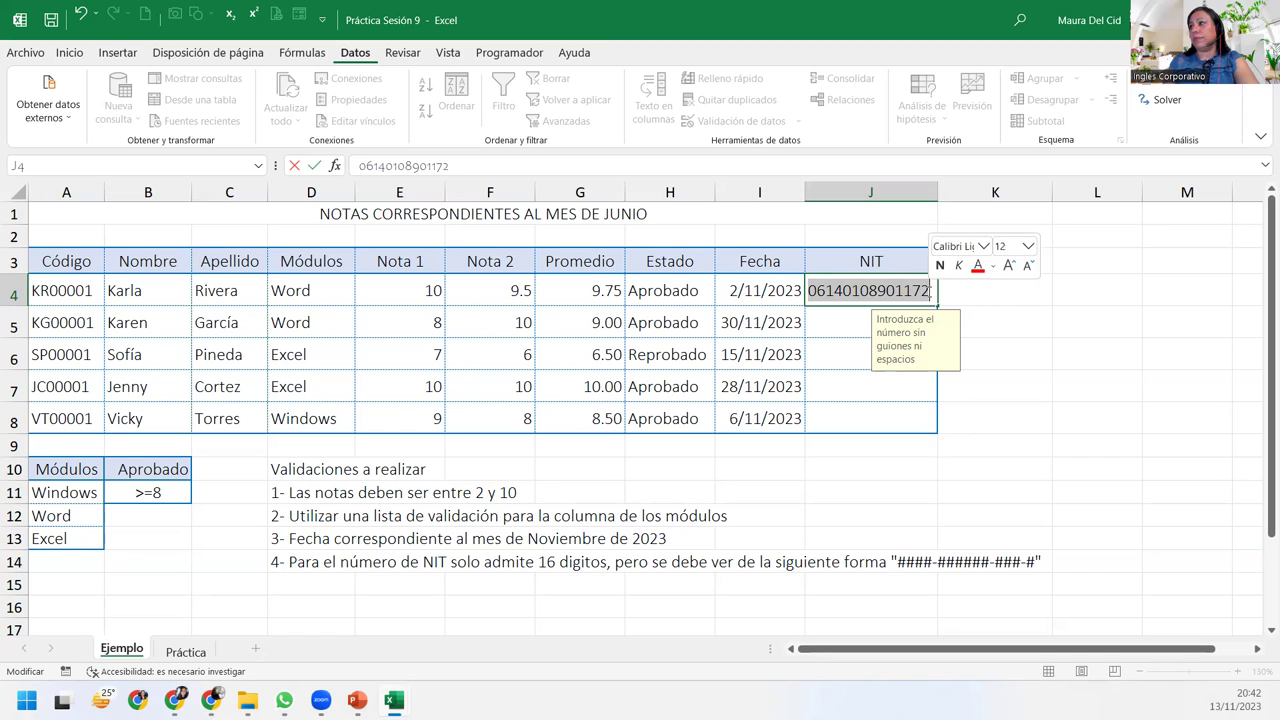
{"action": "key", "text": "Escape"}
{"action": "left_click_drag", "start_coordinate": [920, 290], "coordinate": [894, 423]}
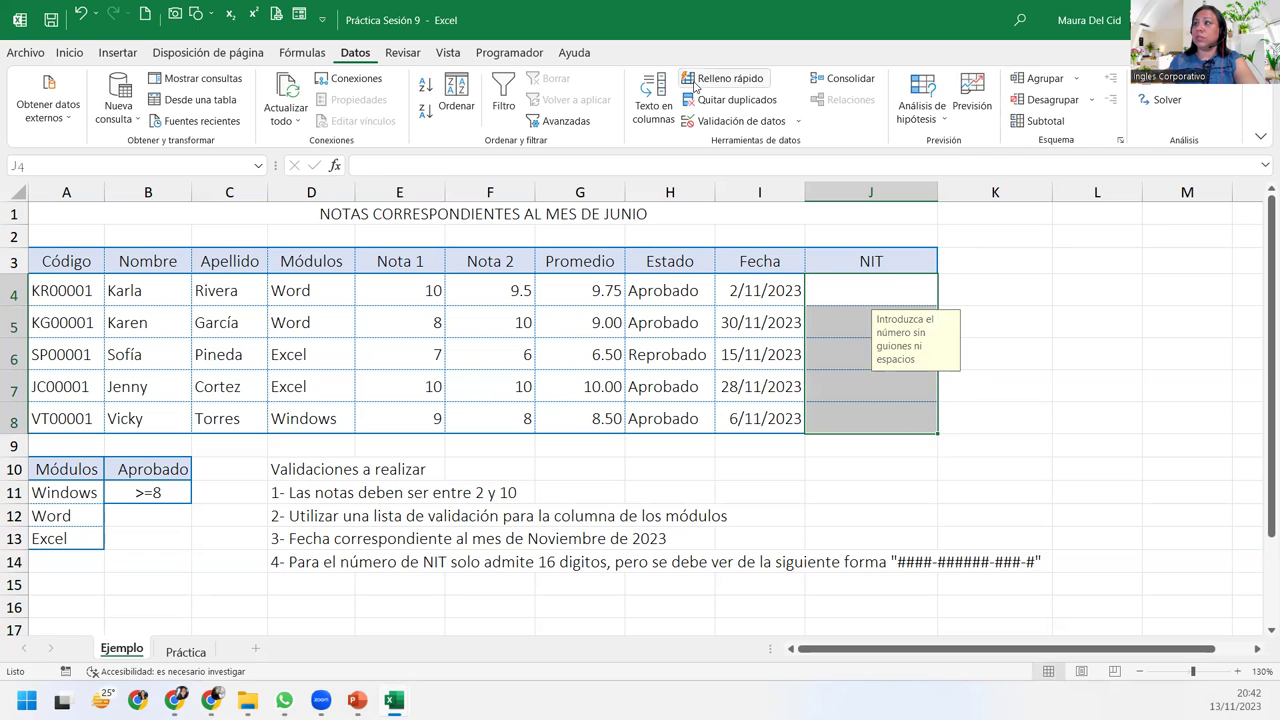
Reapply the validation rule requiring text length equal to 16 on J4:J8.
{"action": "left_click", "coordinate": [706, 122]}
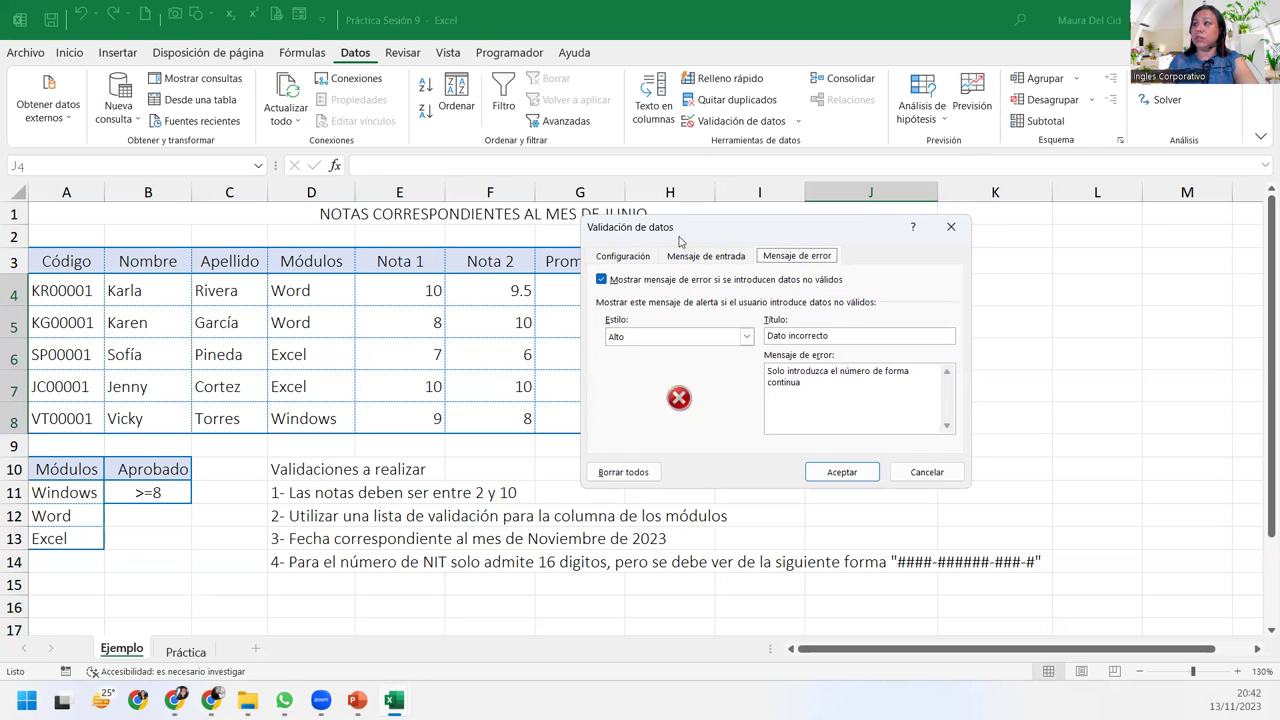
{"action": "left_click", "coordinate": [634, 264]}
{"action": "left_click", "coordinate": [652, 386]}
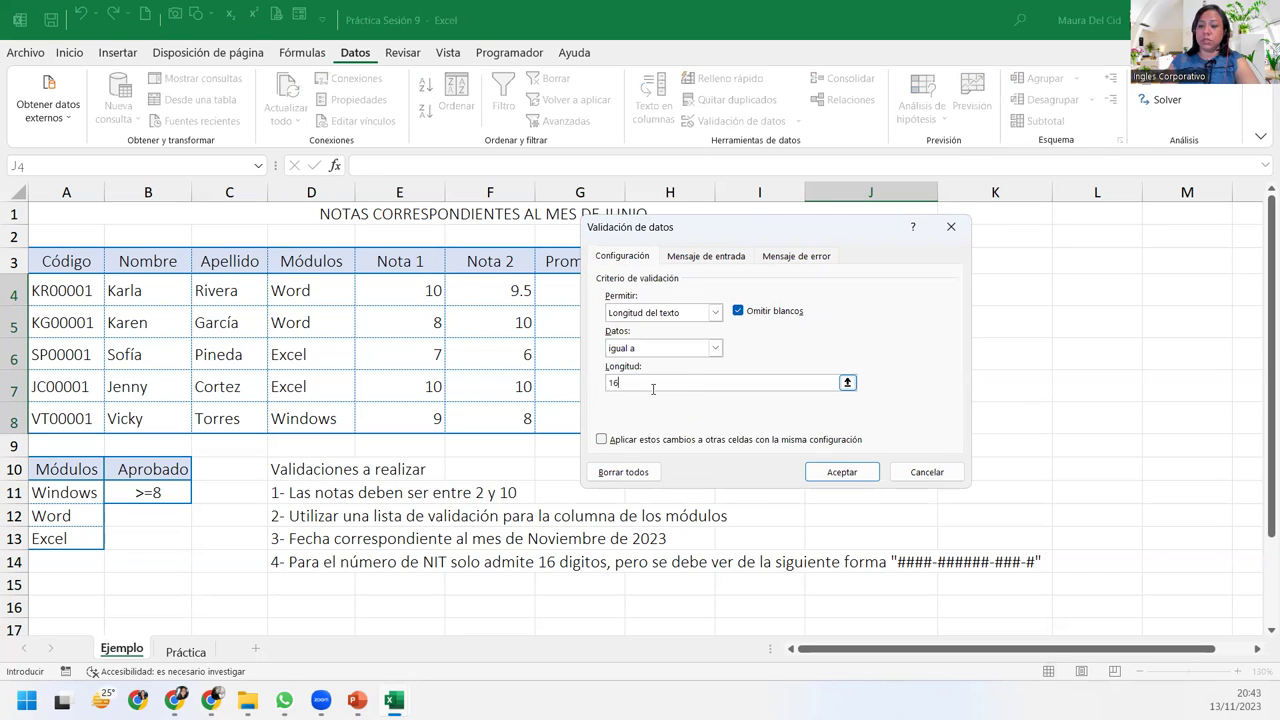
{"action": "key", "text": "Return"}
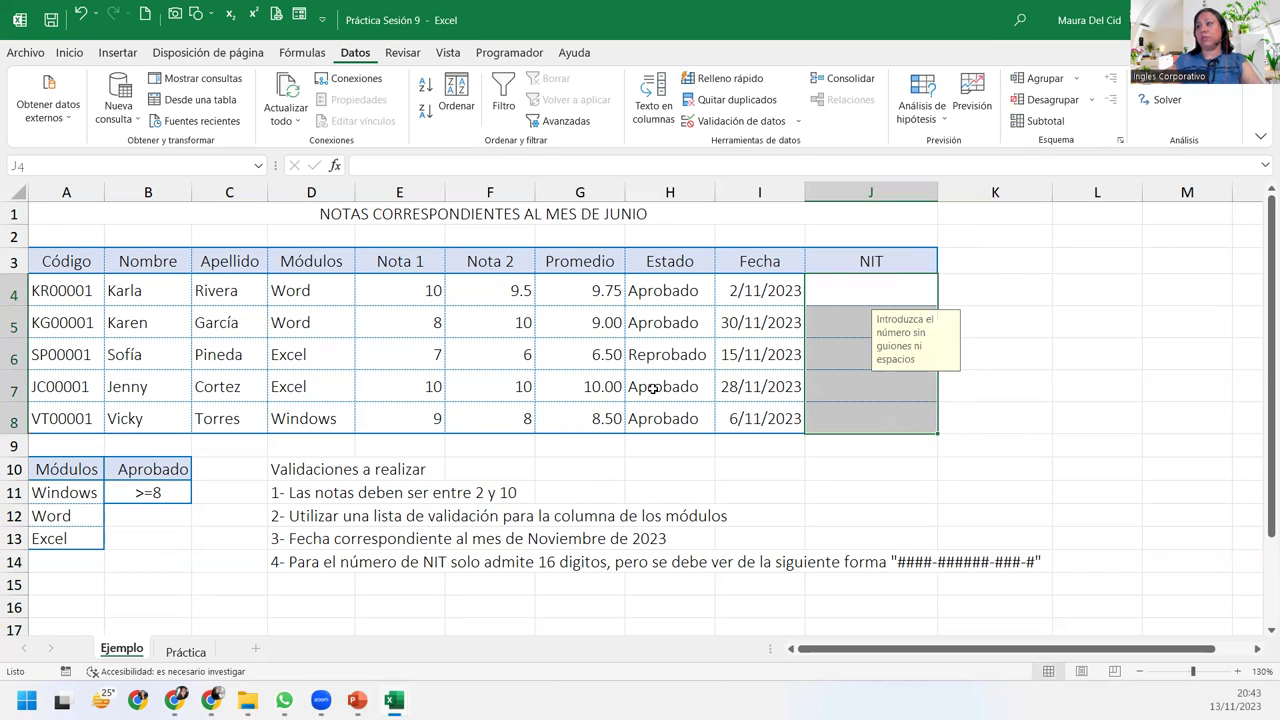
Enter a 14-digit test NIT in J4 to check the length rule.
{"action": "left_click", "coordinate": [820, 288]}
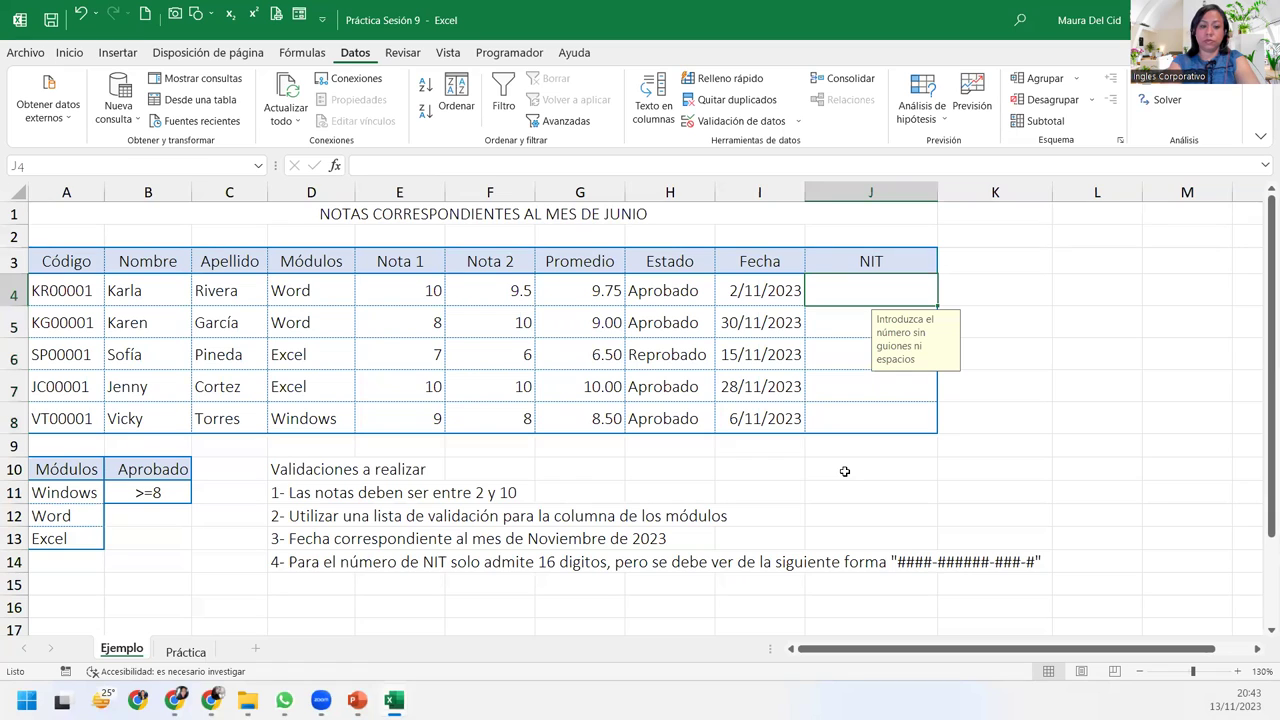
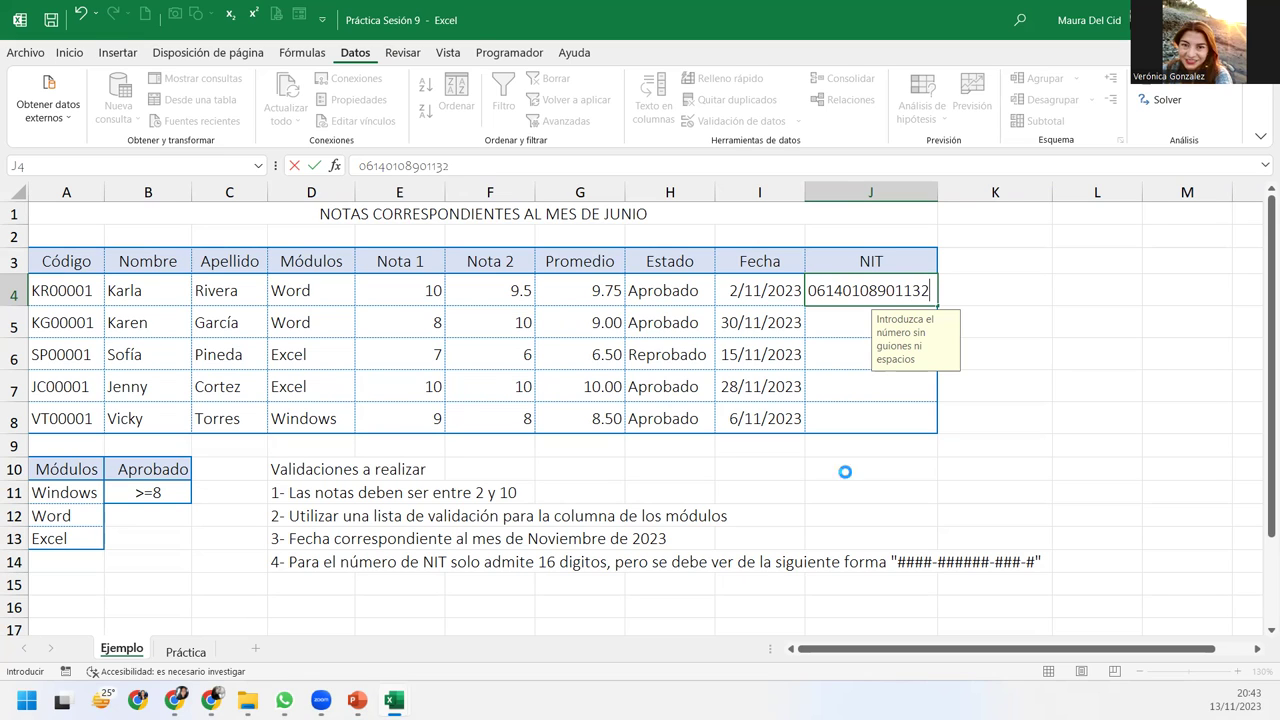
{"action": "key", "text": "Return"}
Retry the rejected NIT, cancel it at the Dato incorrecto alert, and reselect J4:J8.
{"action": "left_click", "coordinate": [561, 396]}
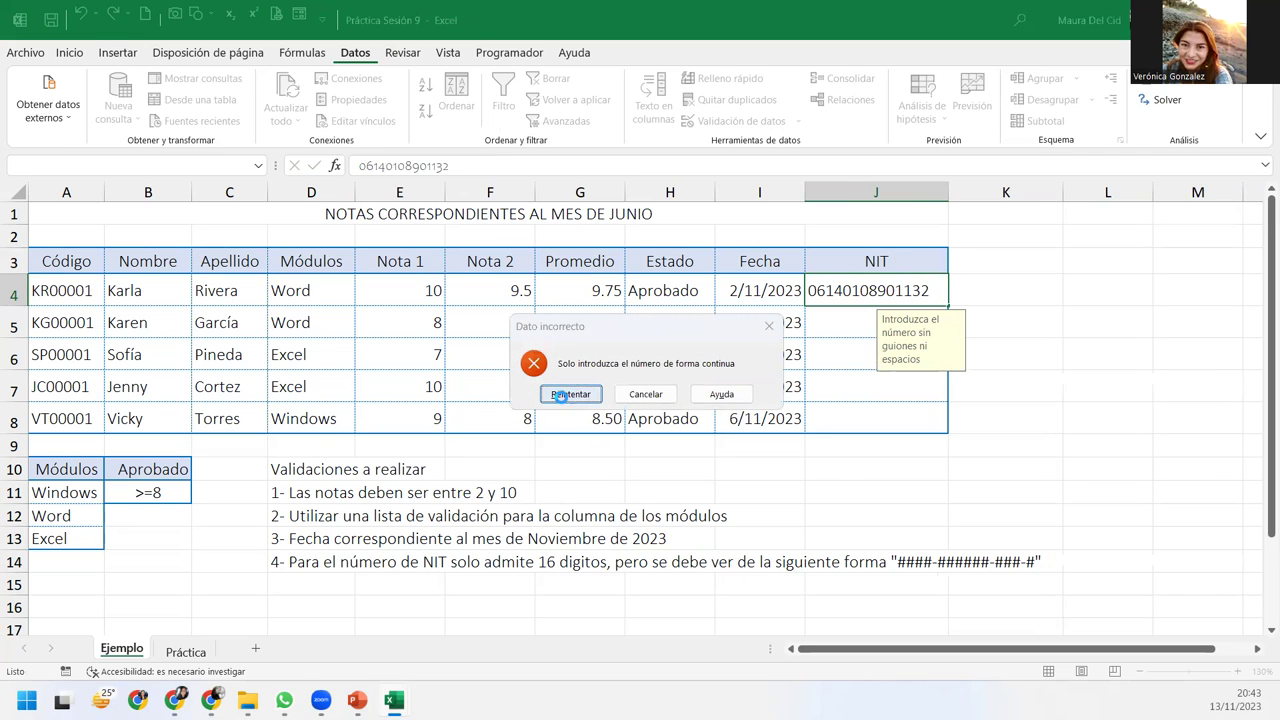
{"action": "left_click", "coordinate": [819, 289]}
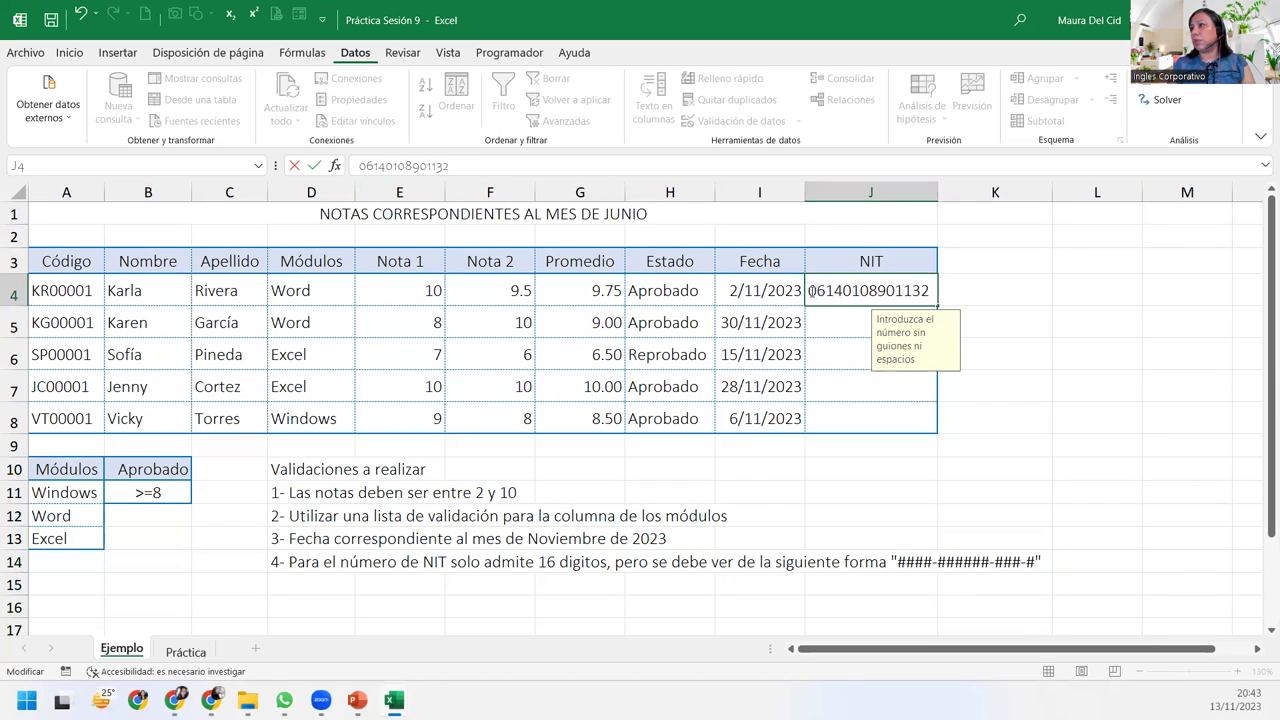
{"action": "left_click_drag", "start_coordinate": [819, 289], "coordinate": [932, 292]}
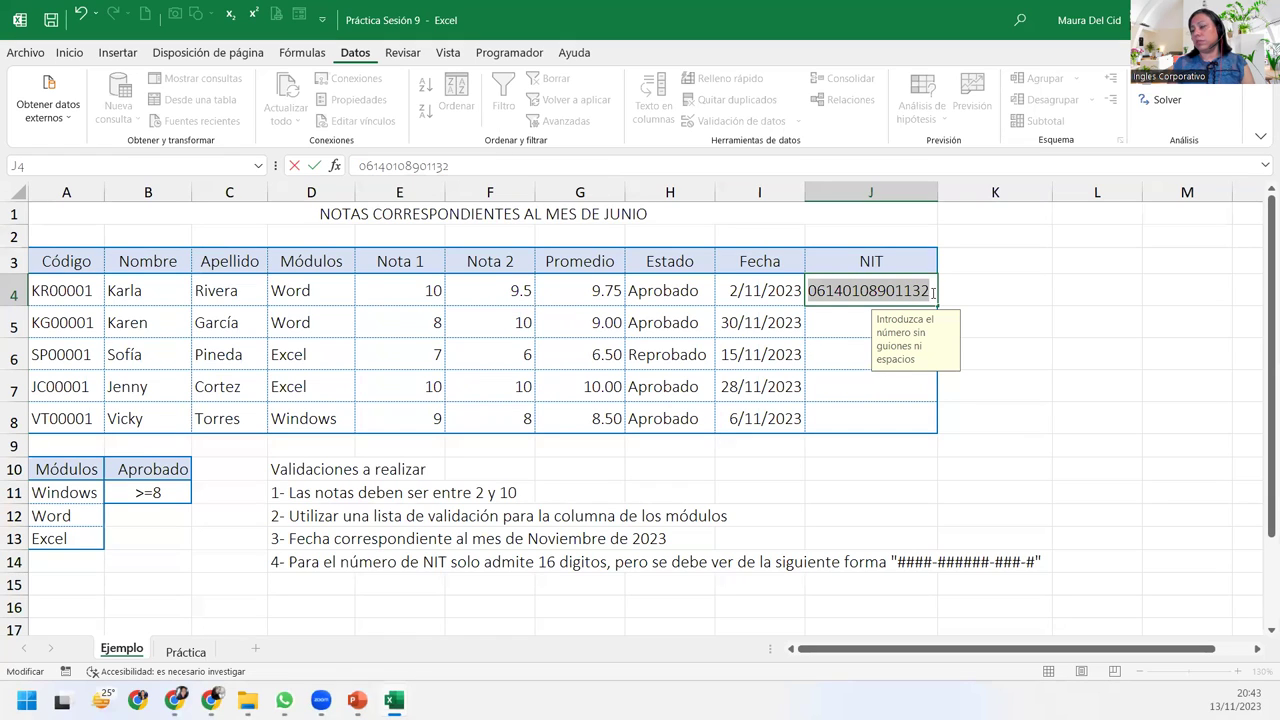
{"action": "left_click_drag", "start_coordinate": [934, 292], "coordinate": [932, 290]}
{"action": "key", "text": "Return"}
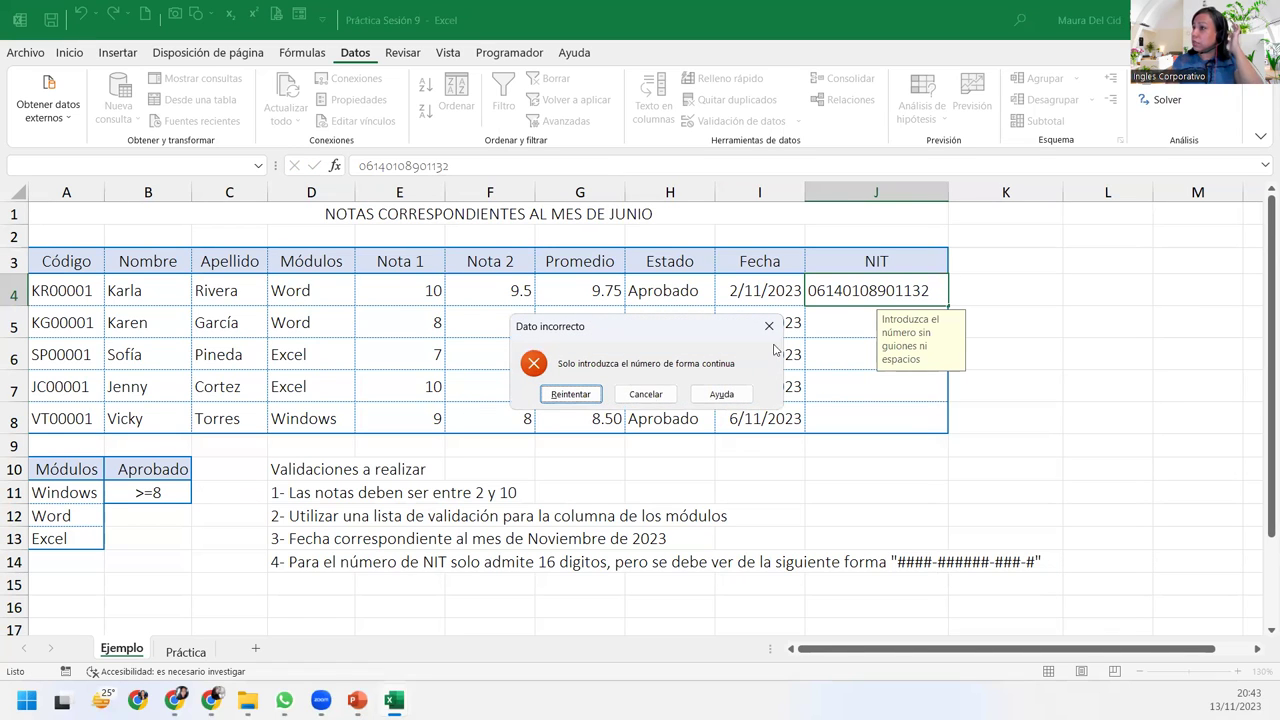
{"action": "left_click", "coordinate": [1122, 341]}
{"action": "key", "text": "Return"}
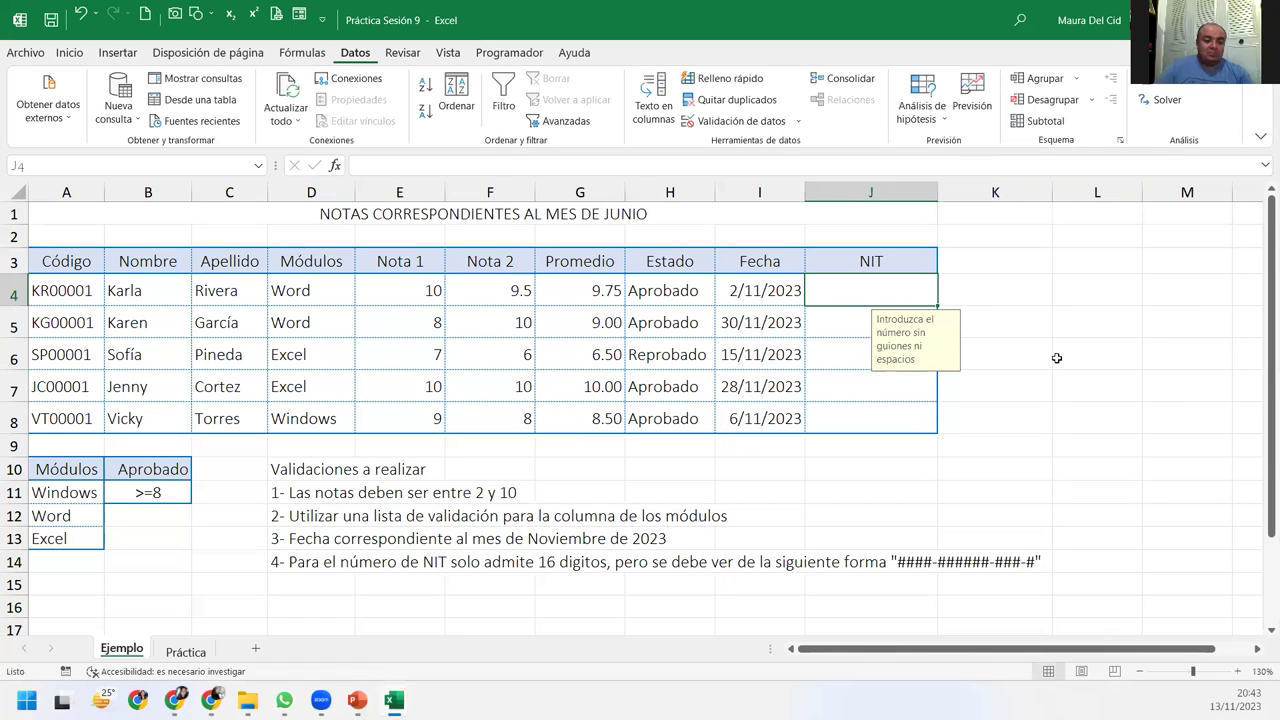
{"action": "left_click_drag", "start_coordinate": [850, 292], "coordinate": [869, 415]}
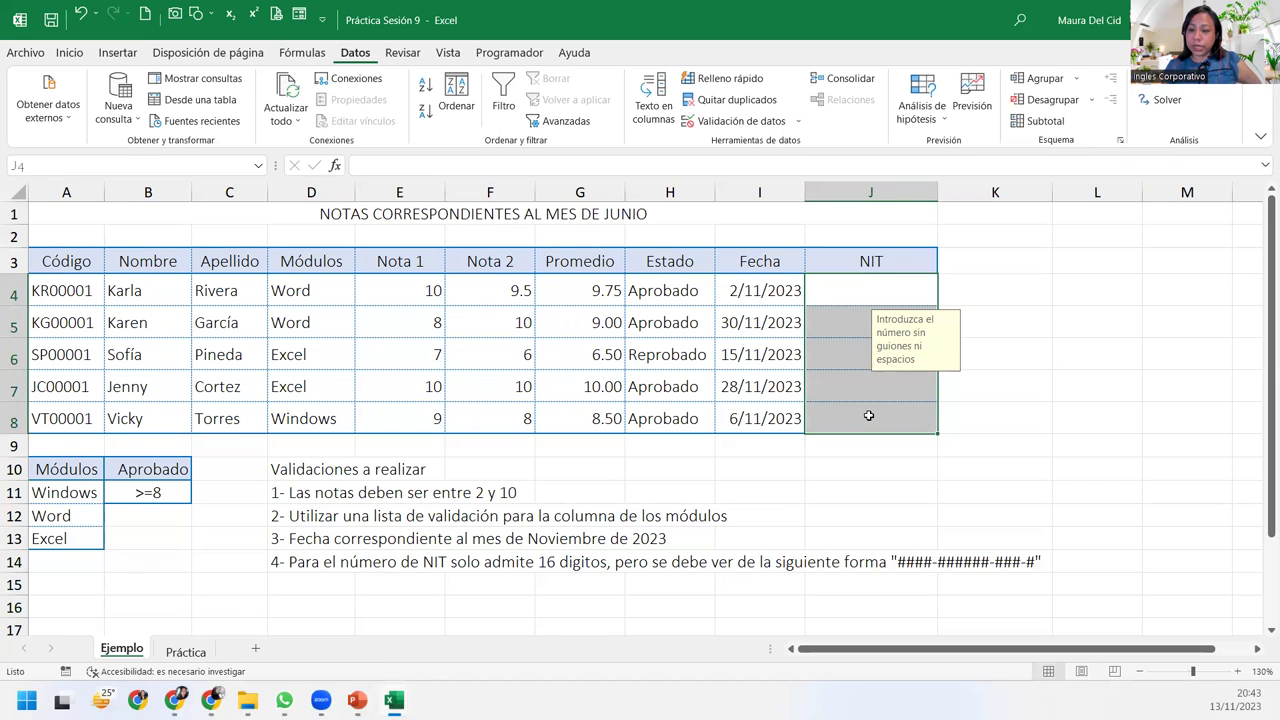
{"action": "left_click", "coordinate": [828, 302]}
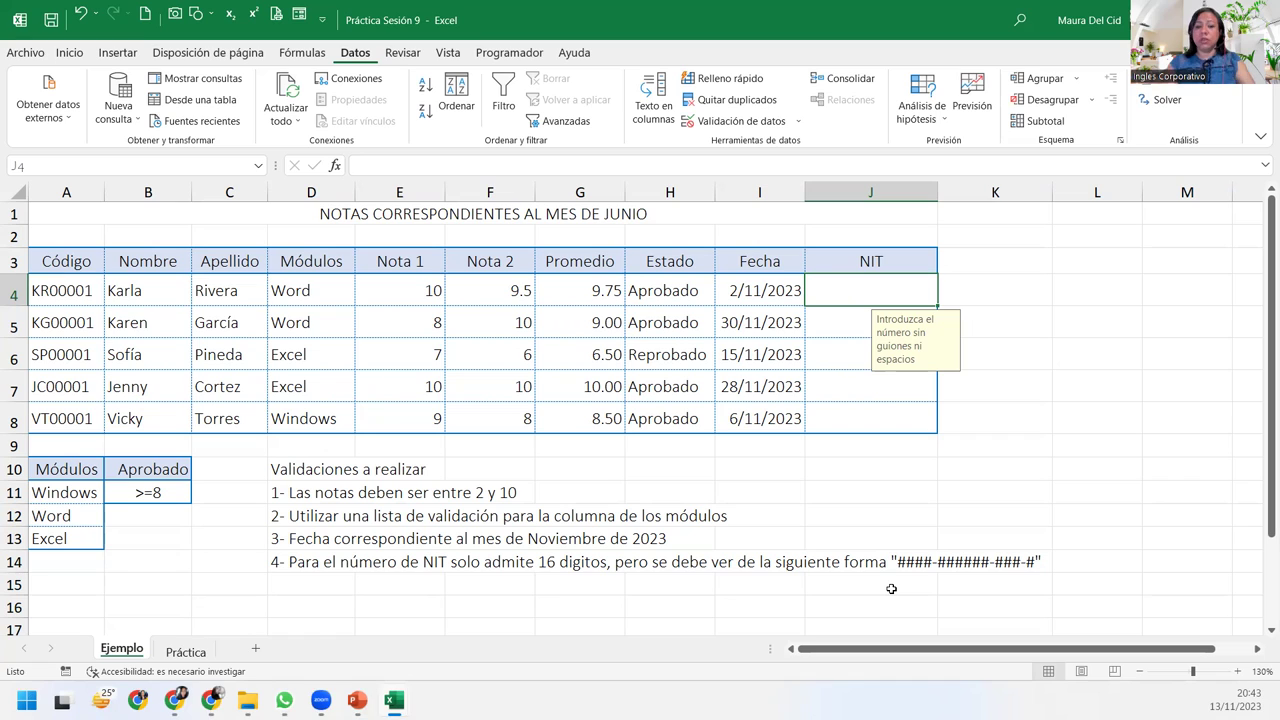
{"action": "type", "text": "1234"}
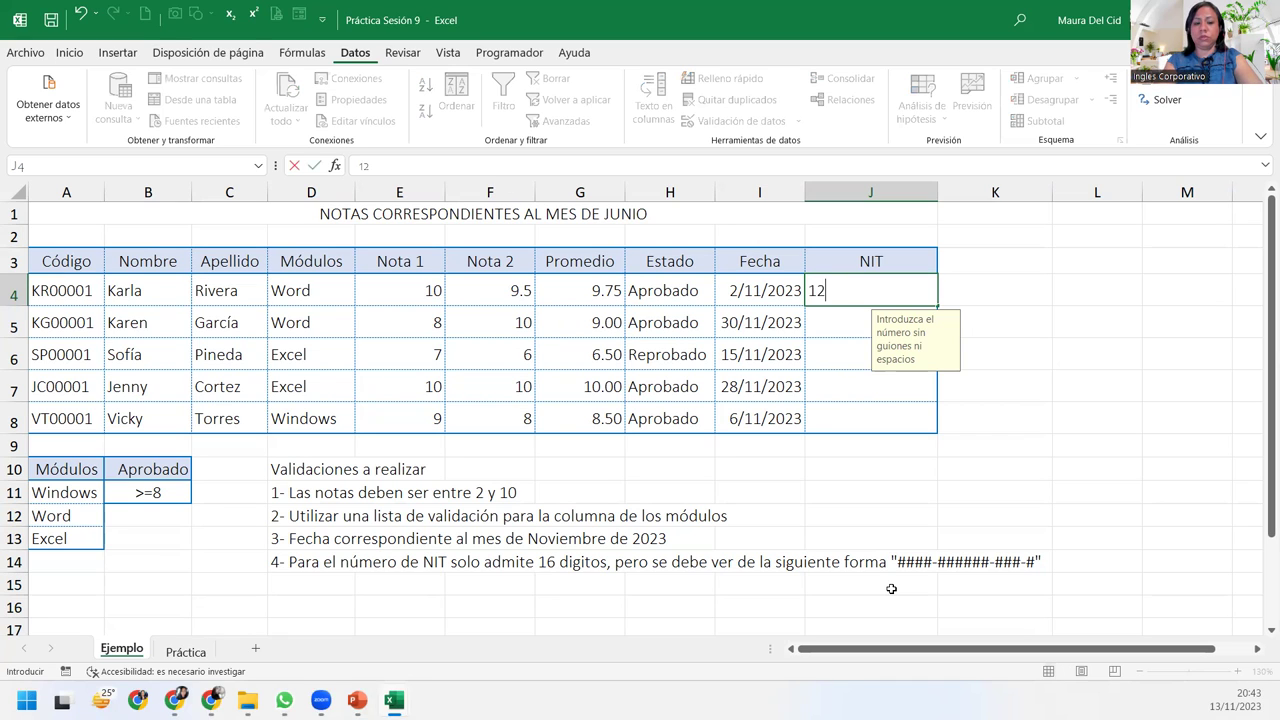
{"action": "type", "text": "56789"}
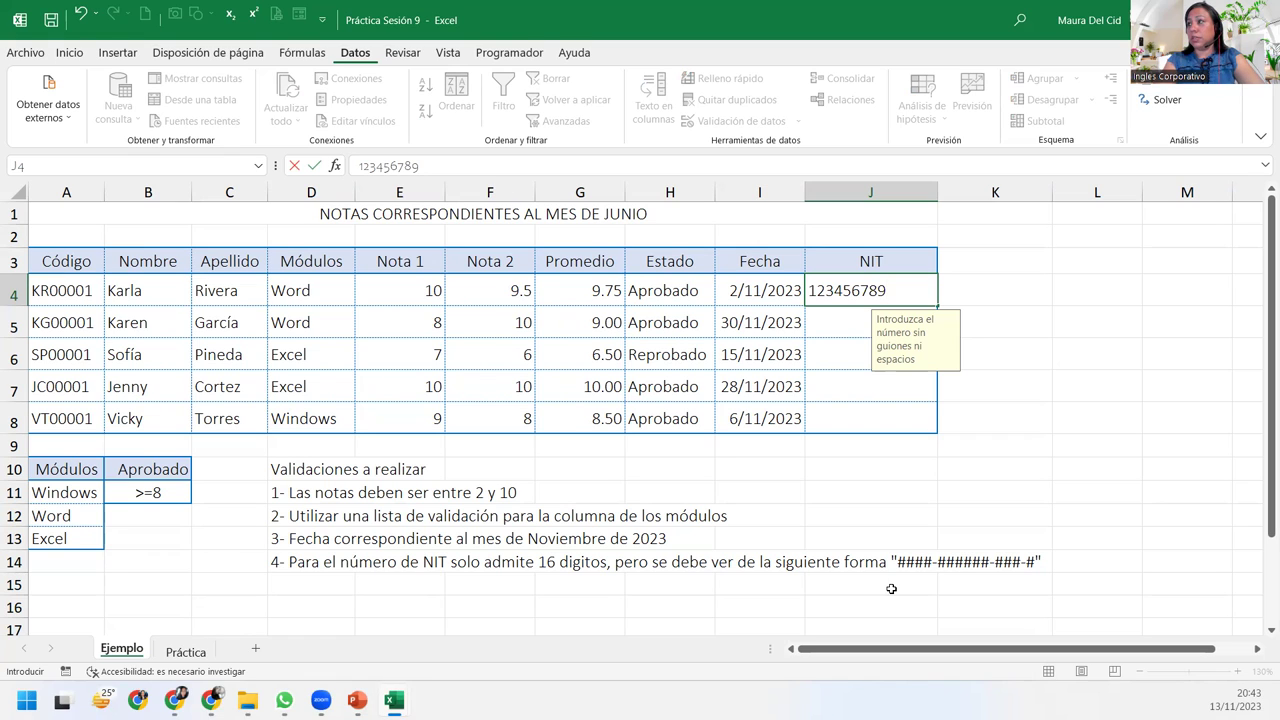
{"action": "type", "text": "12345"}
{"action": "key", "text": "Return"}
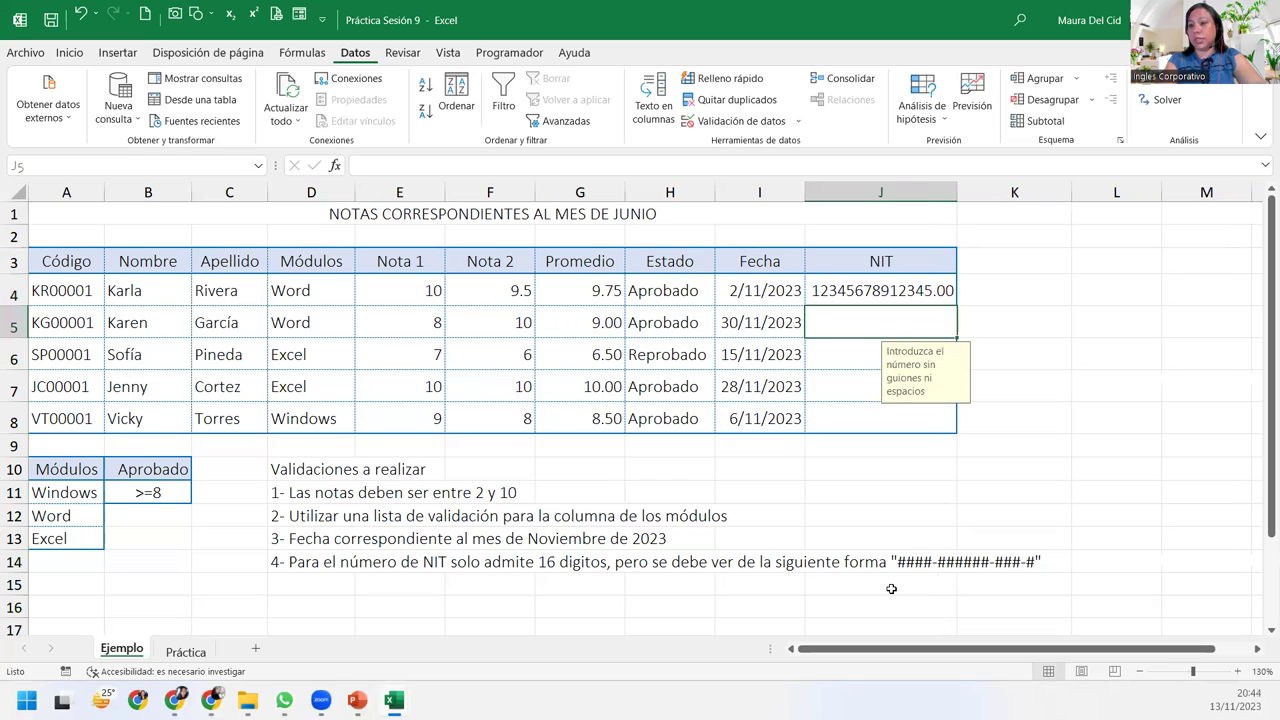
Remove two decimal places from J4:J8 with Disminuir decimales on Inicio.
{"action": "left_click", "coordinate": [870, 295]}
{"action": "left_click_drag", "start_coordinate": [870, 295], "coordinate": [872, 410]}
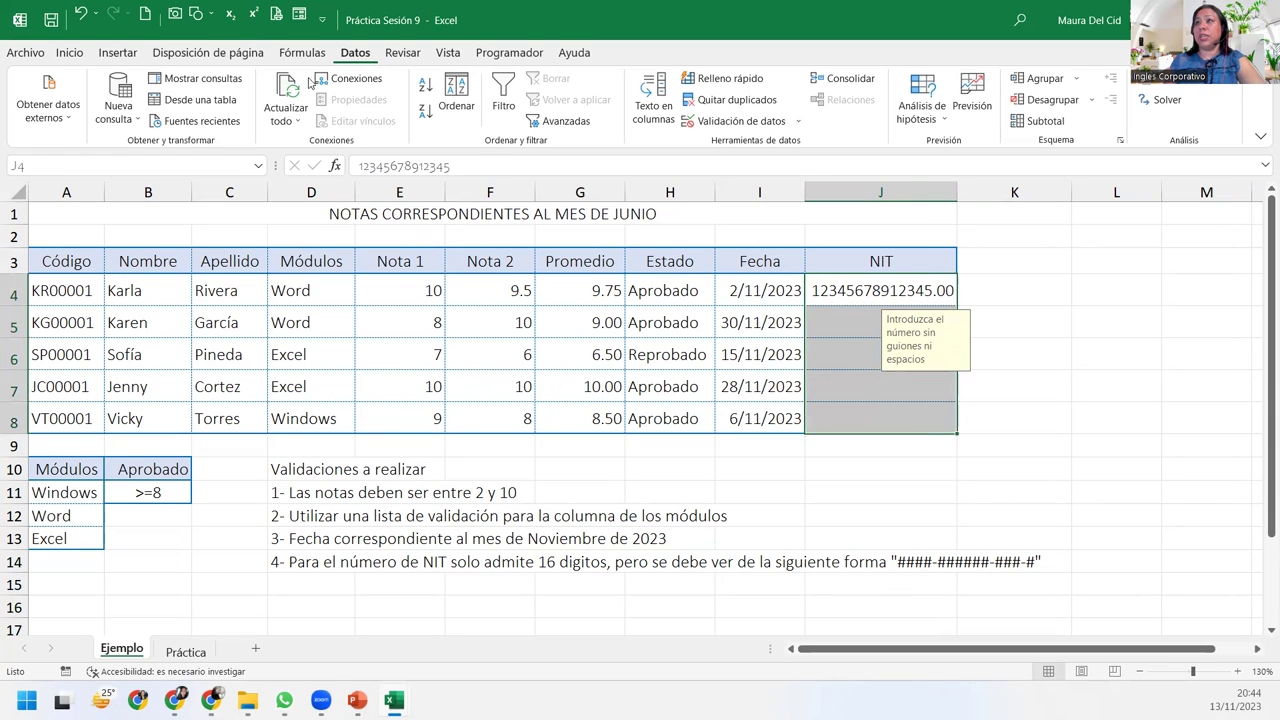
{"action": "left_click", "coordinate": [73, 55]}
{"action": "left_click", "coordinate": [660, 112]}
{"action": "left_click", "coordinate": [660, 112]}
{"action": "left_click", "coordinate": [866, 282]}
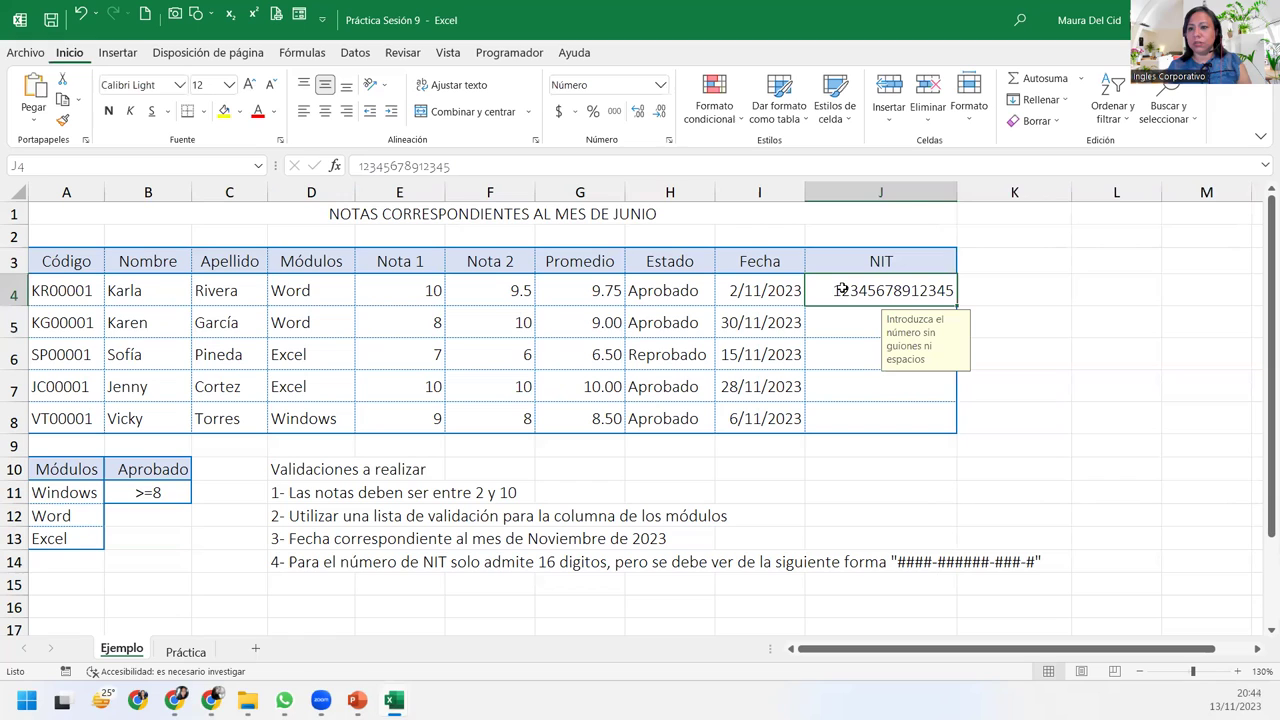
{"action": "left_click_drag", "start_coordinate": [842, 289], "coordinate": [857, 414]}
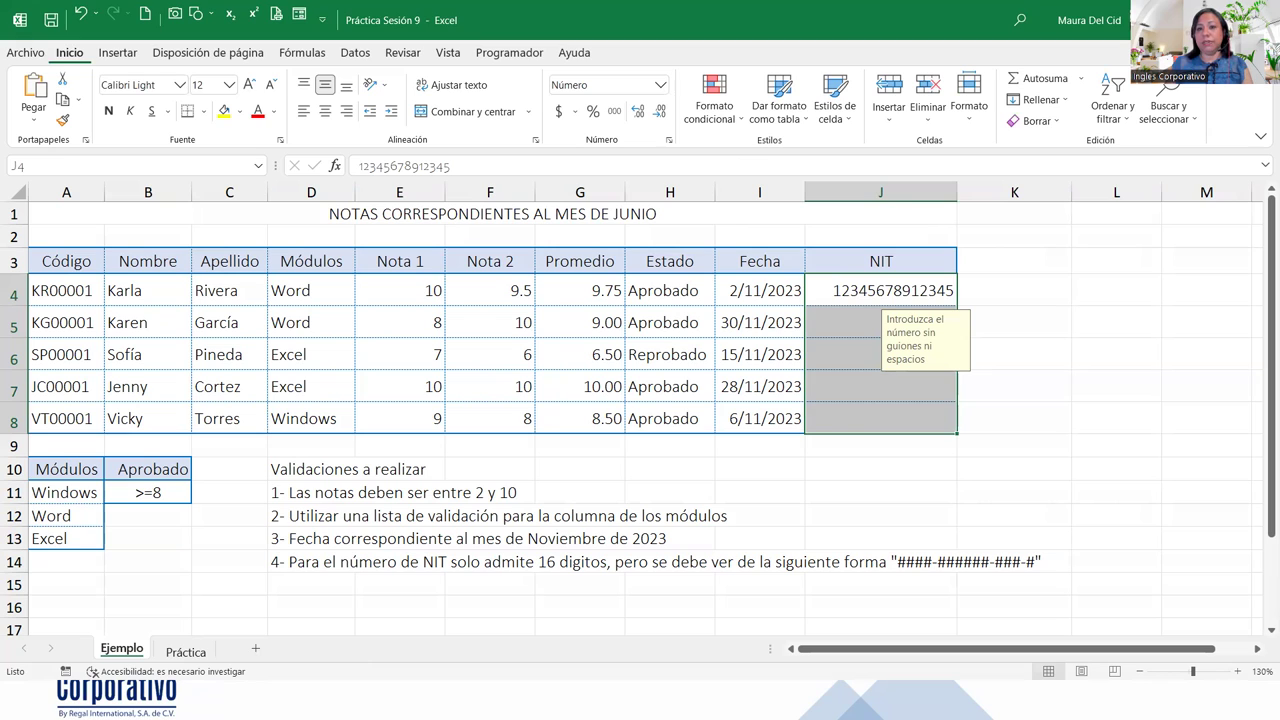
{"action": "key", "text": "ctrl+1"}
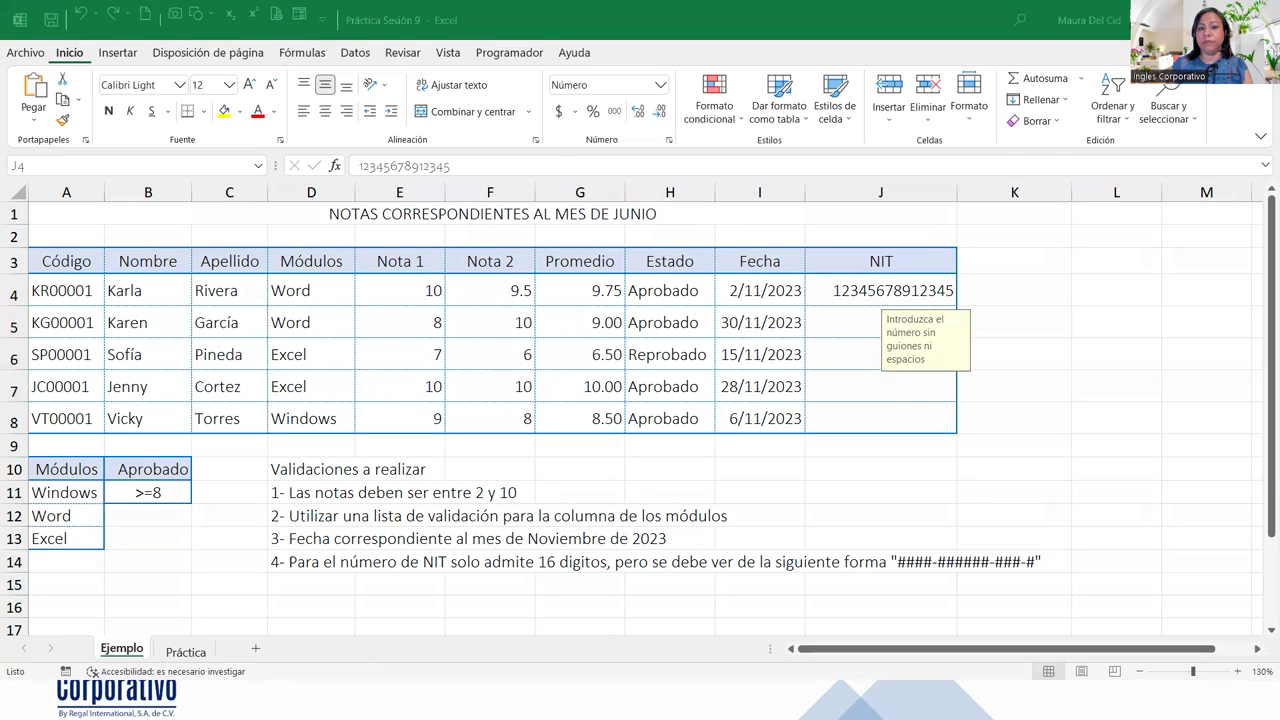
{"action": "key", "text": "Escape"}
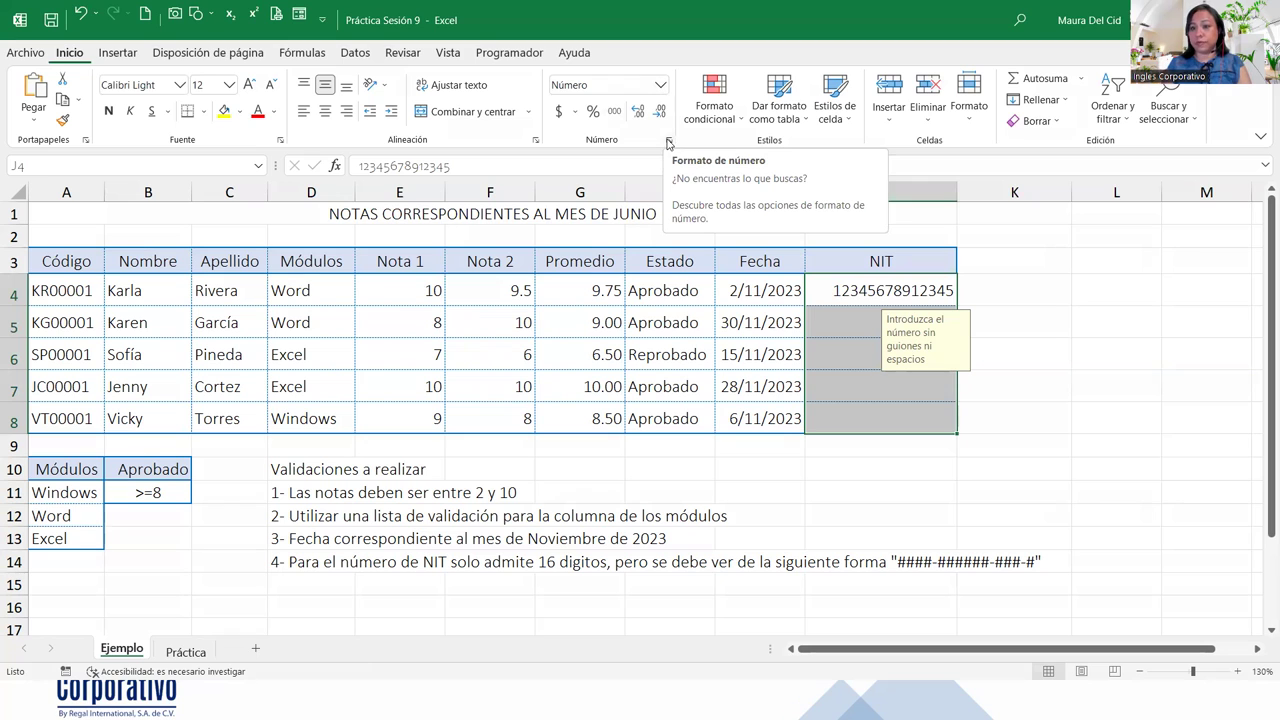
Give the NIT cells the custom number format 0###-######-###-# in Formato de celdas.
{"action": "left_click", "coordinate": [668, 143]}
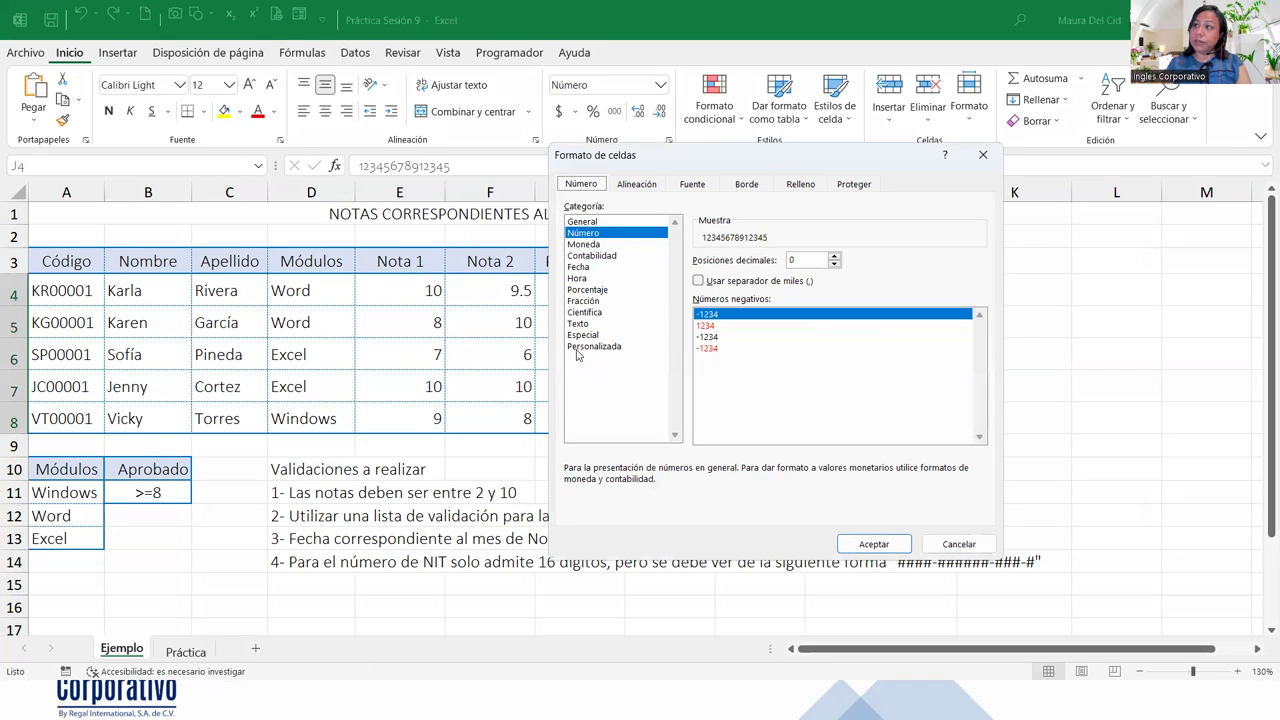
{"action": "left_click", "coordinate": [580, 347]}
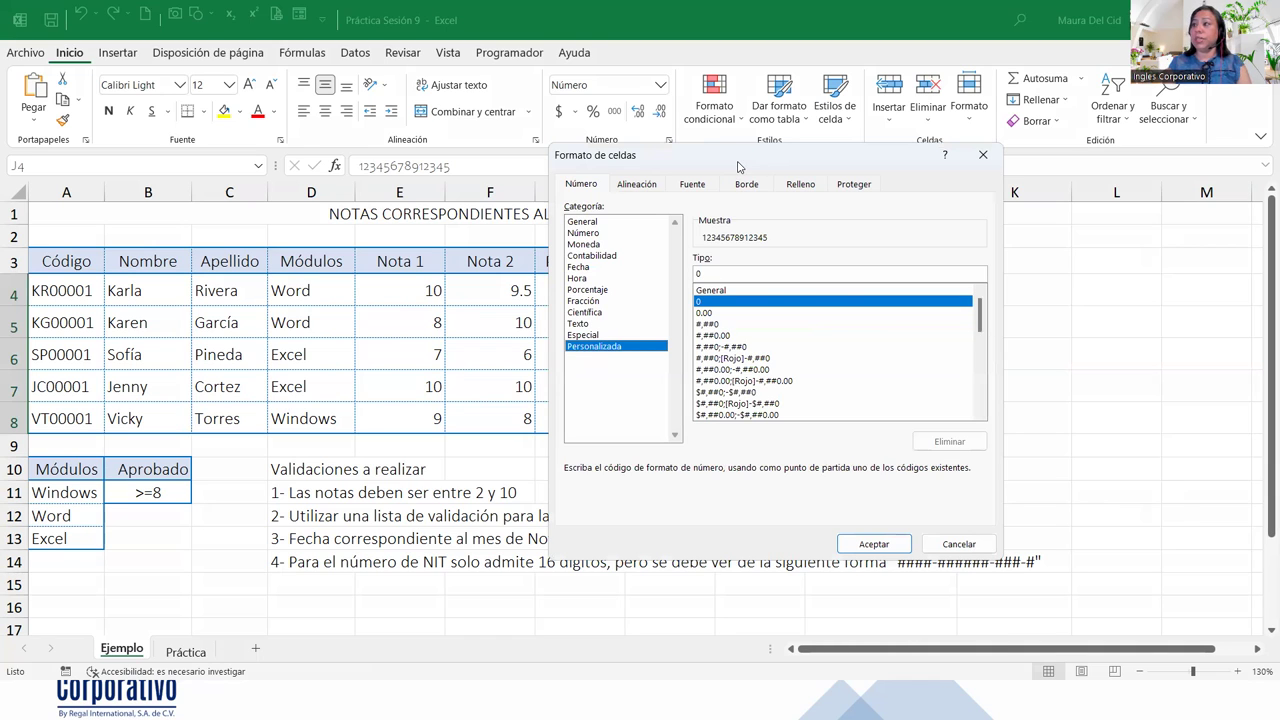
{"action": "left_click_drag", "start_coordinate": [738, 166], "coordinate": [468, 193]}
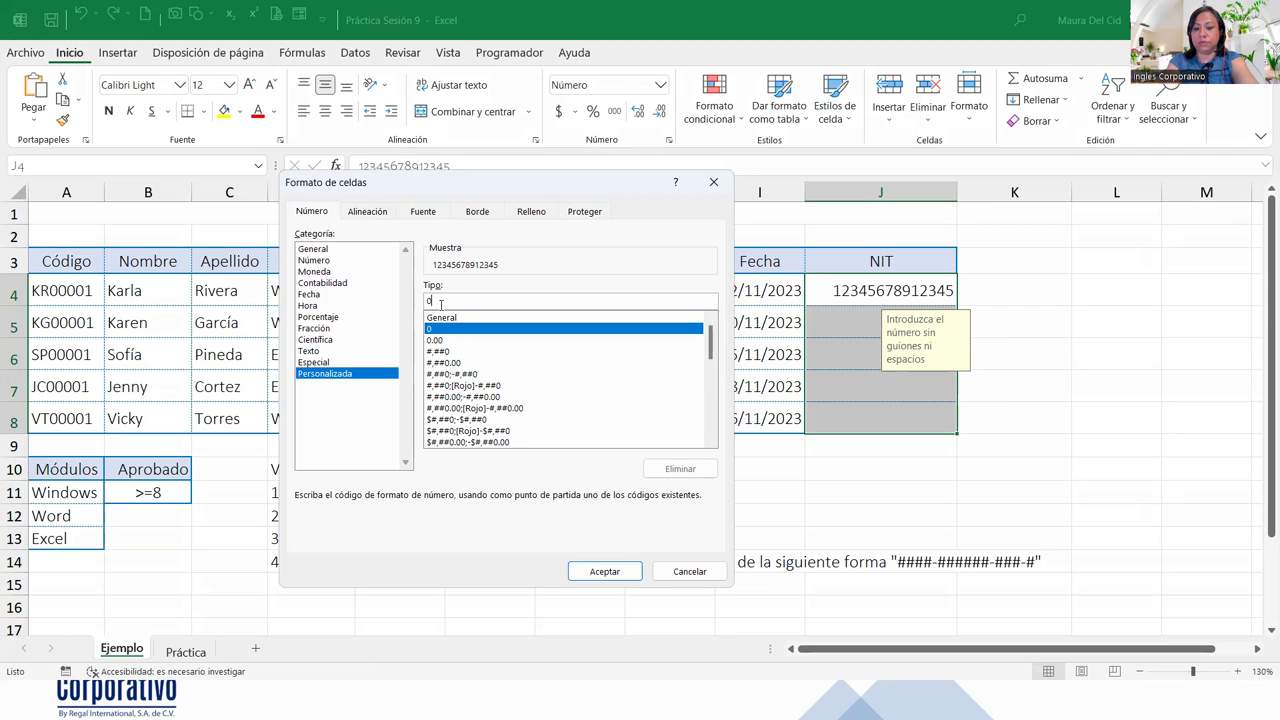
{"action": "type", "text": "###-"}
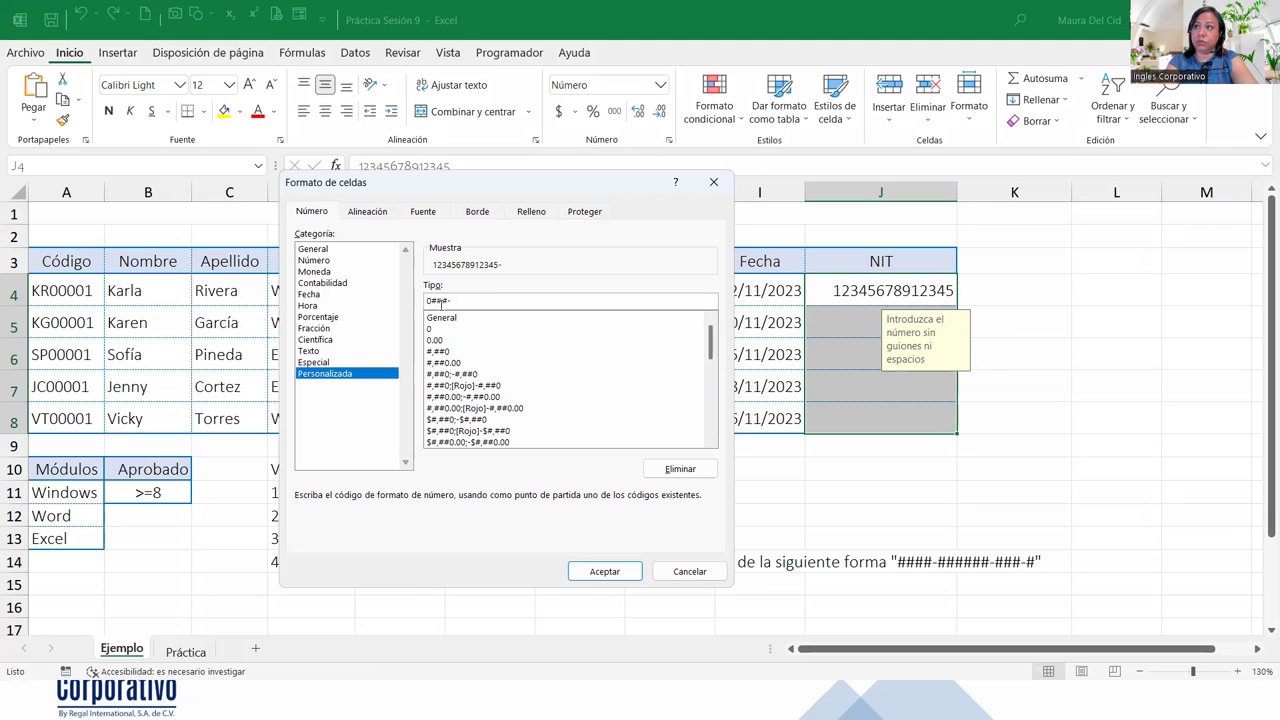
{"action": "type", "text": "######-"}
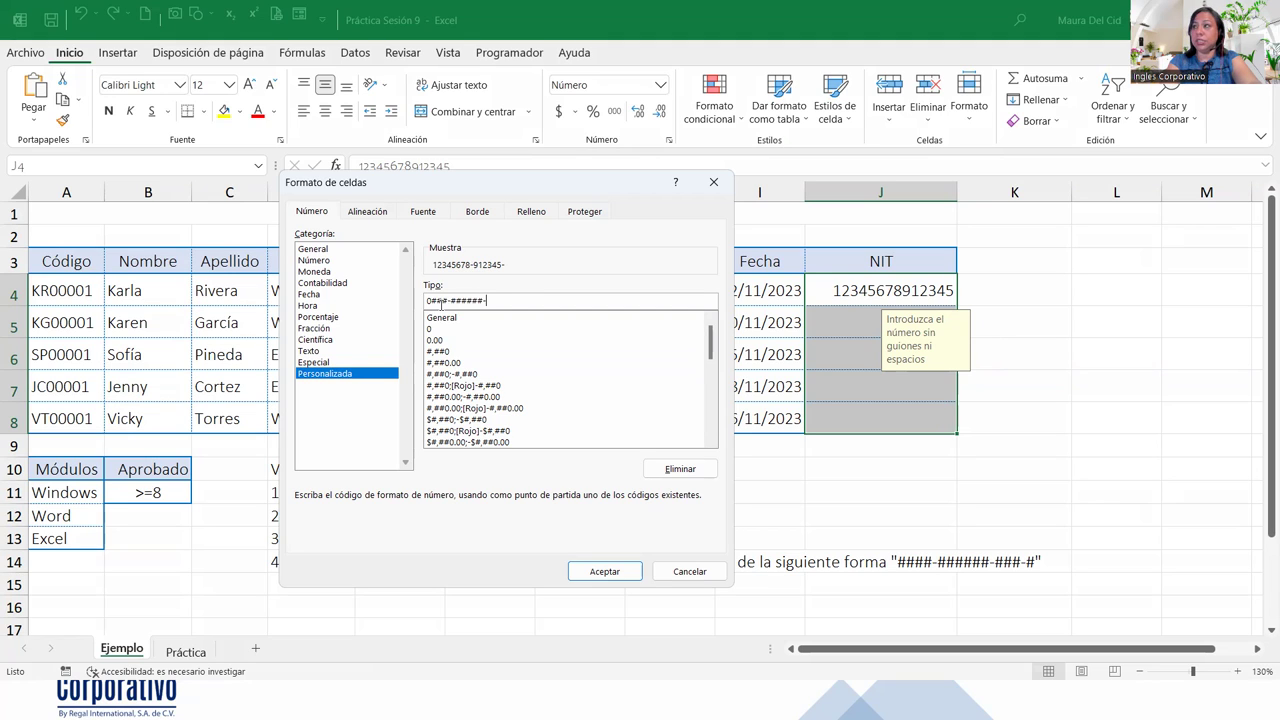
{"action": "type", "text": "###"}
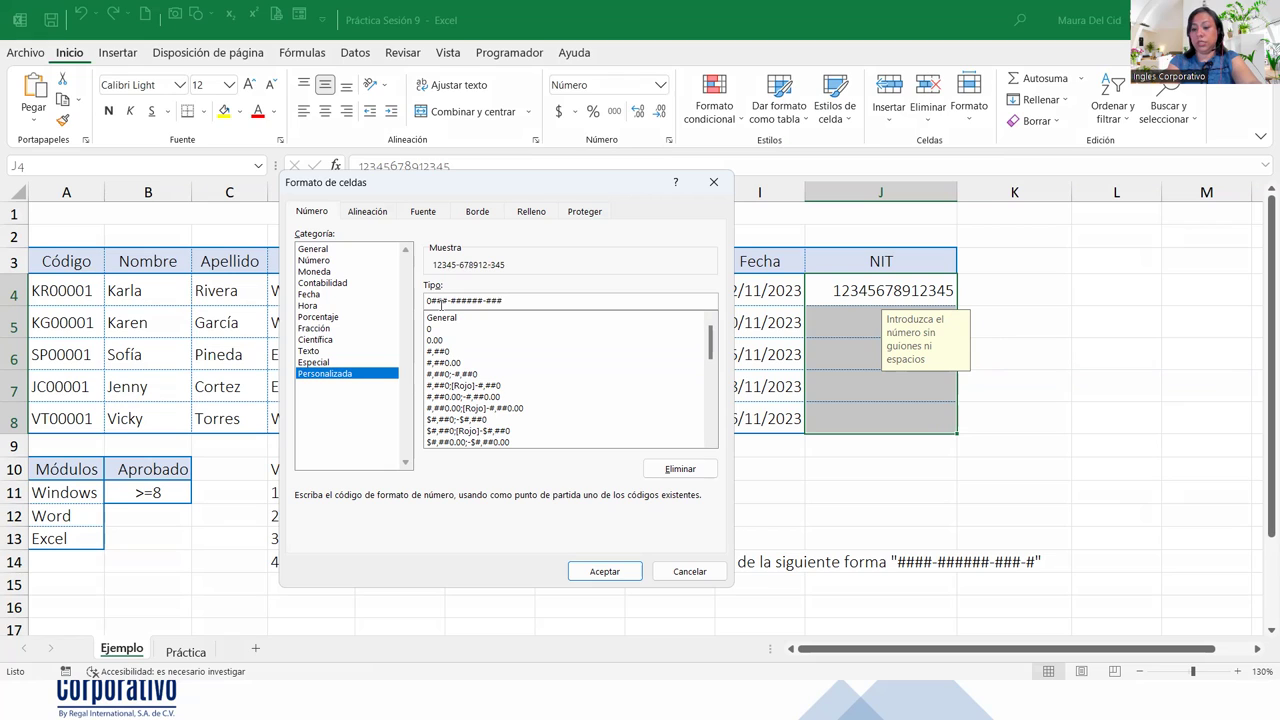
{"action": "type", "text": "-#"}
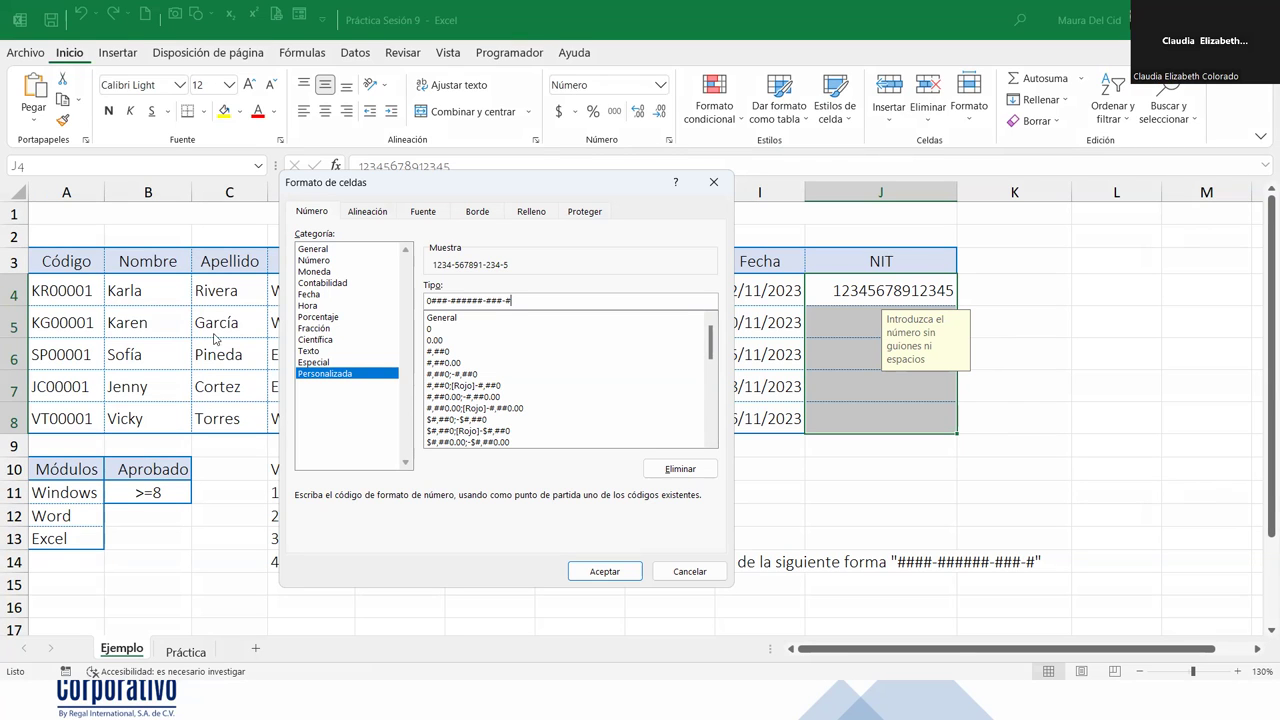
{"action": "left_click", "coordinate": [605, 571]}
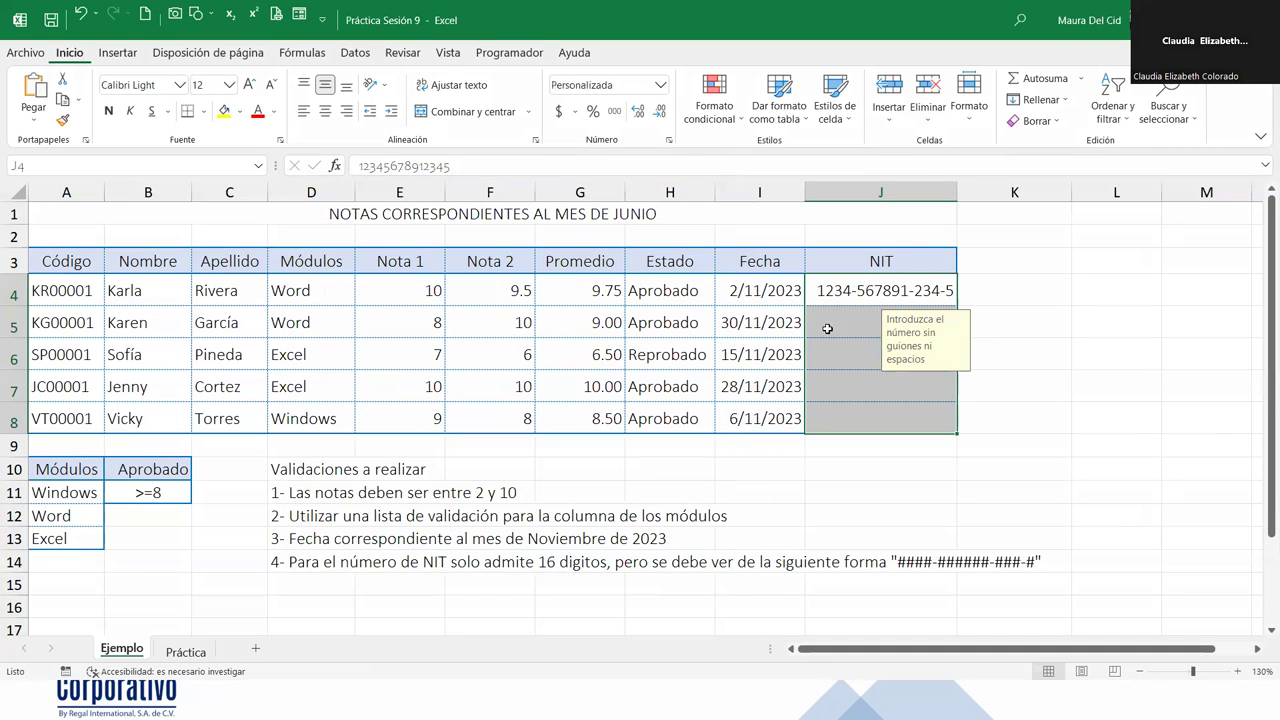
{"action": "left_click", "coordinate": [860, 292]}
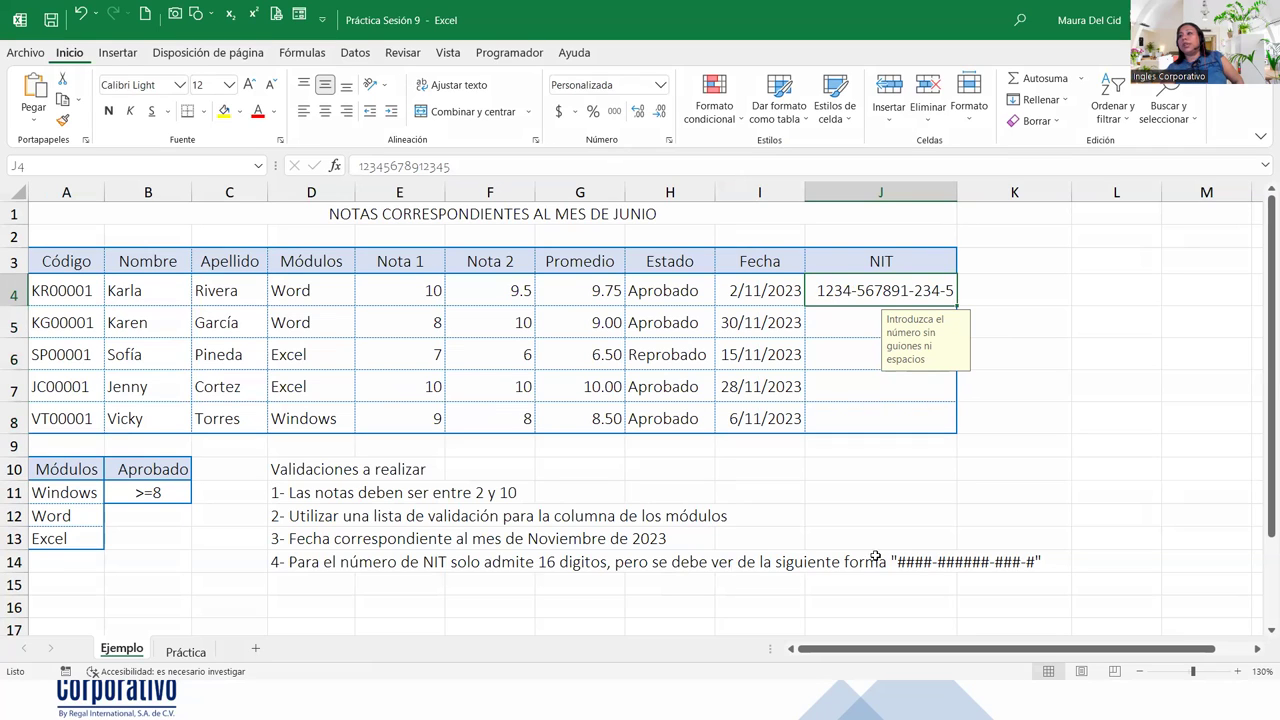
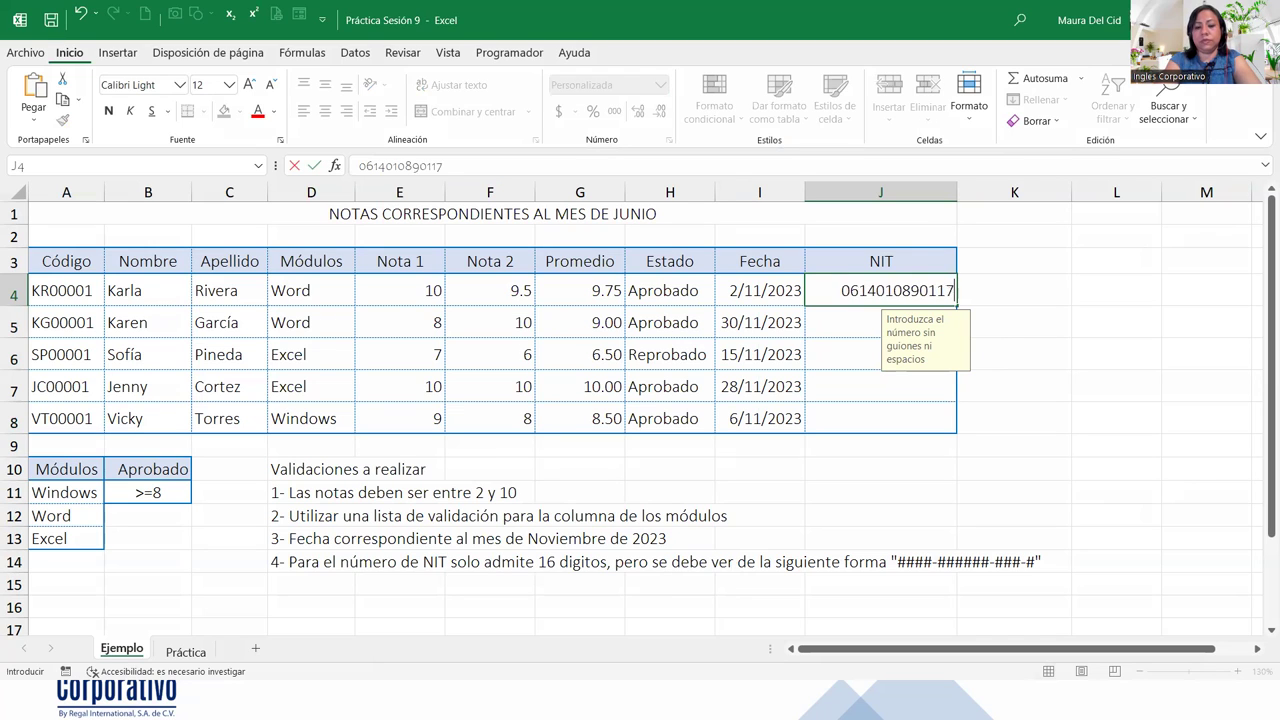
{"action": "key", "text": "Return"}
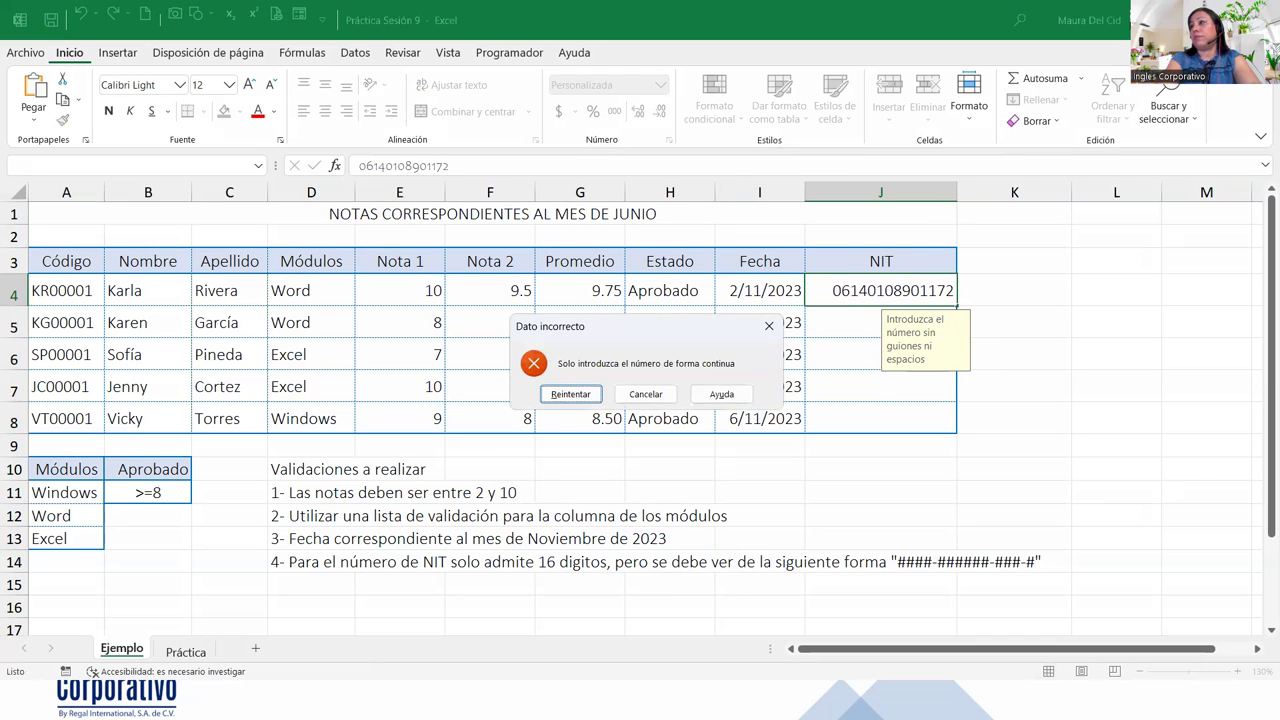
{"action": "key", "text": "Return"}
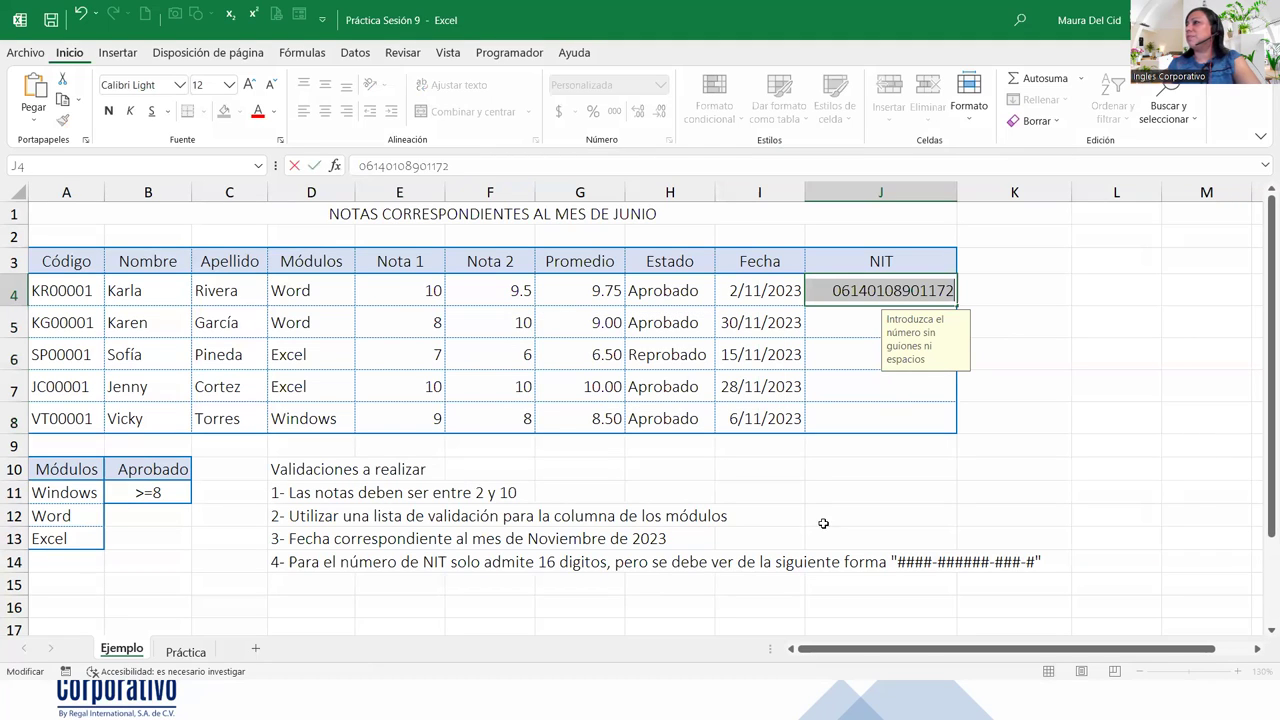
{"action": "left_click_drag", "start_coordinate": [840, 290], "coordinate": [868, 290]}
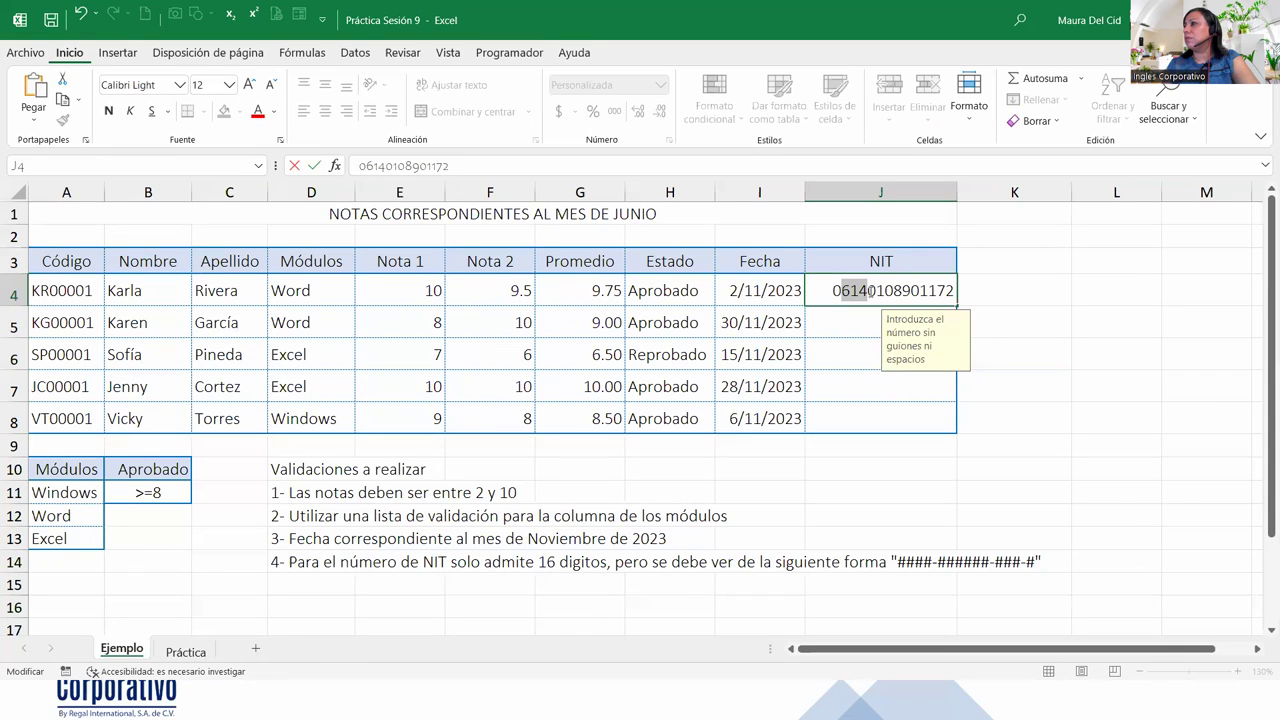
{"action": "key", "text": "End"}
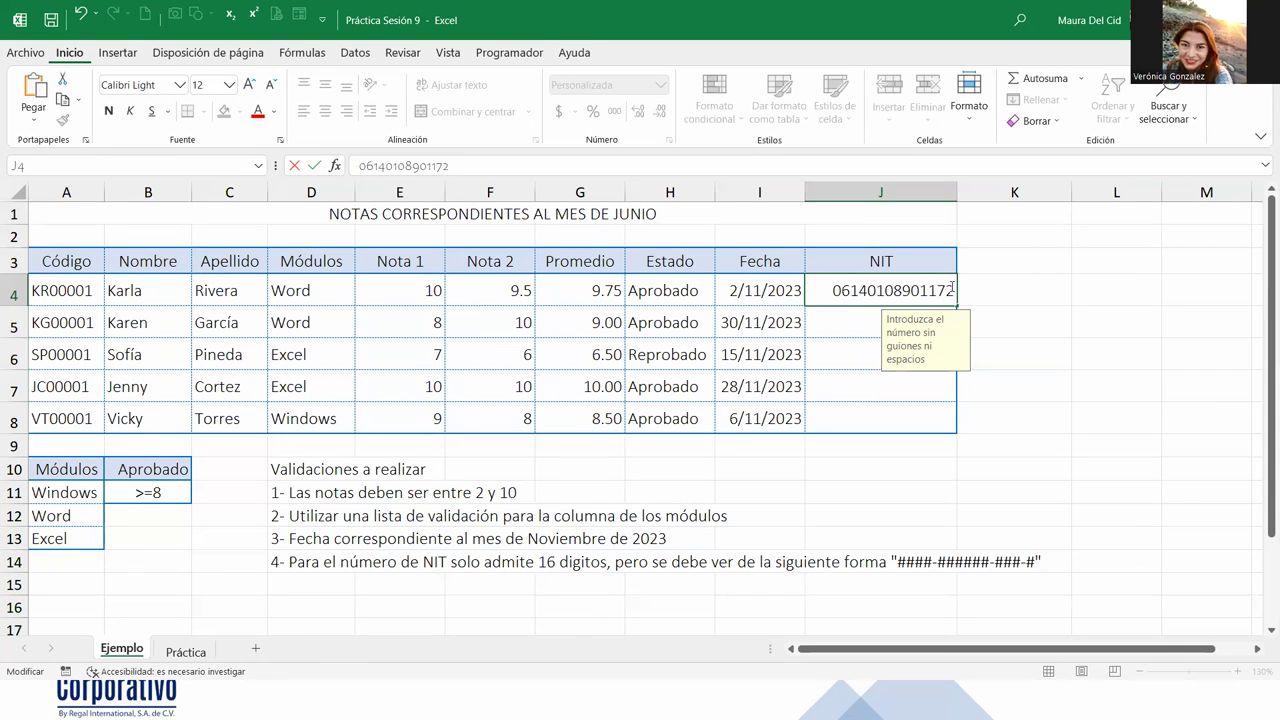
{"action": "key", "text": "Return"}
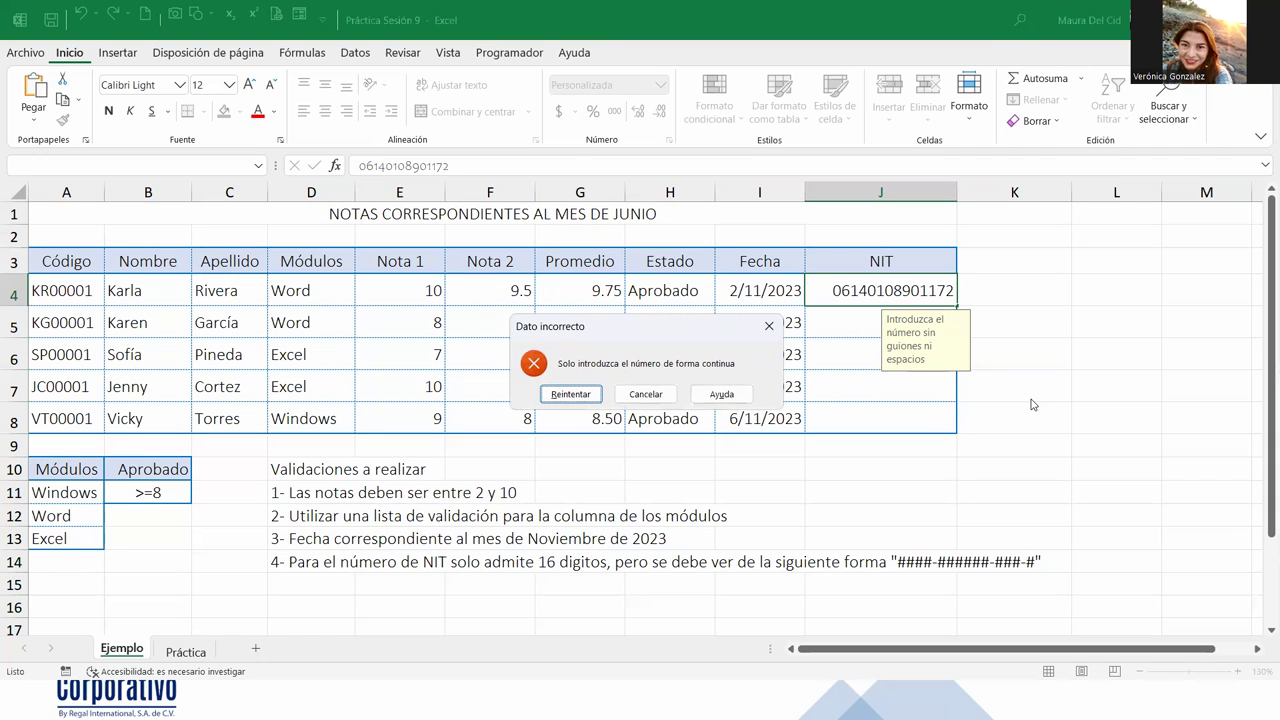
{"action": "key", "text": "Return"}
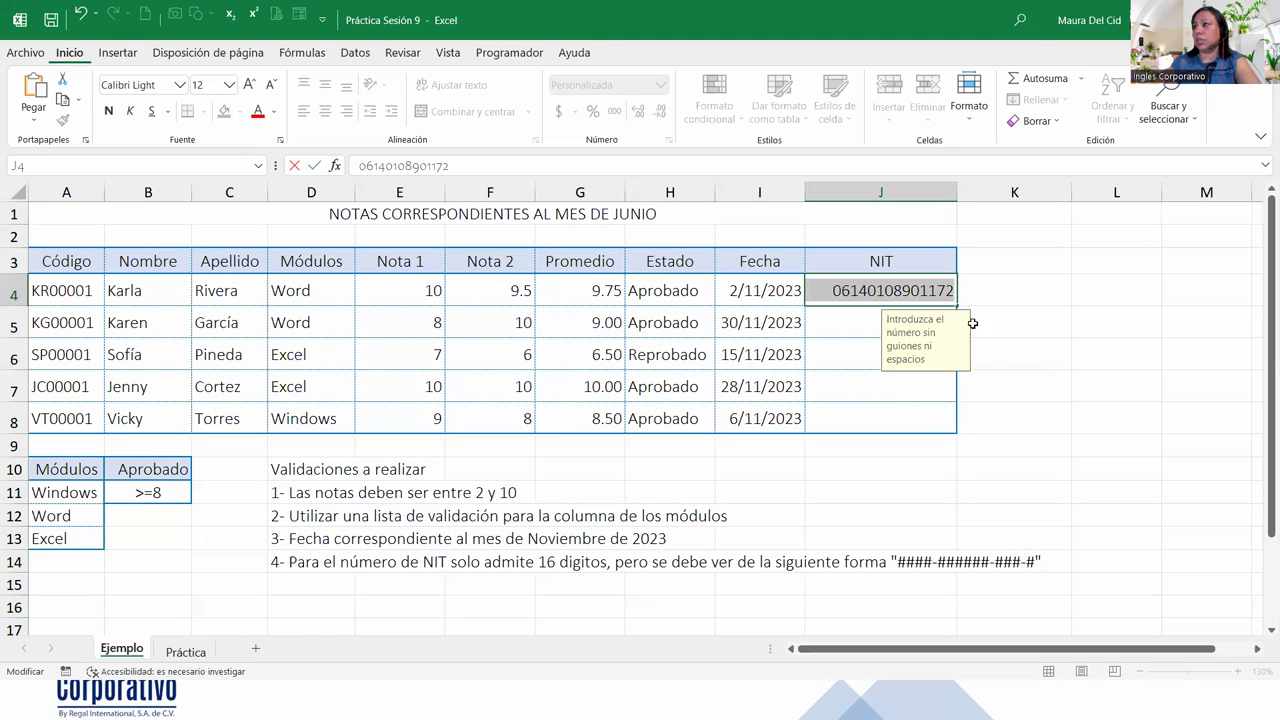
{"action": "left_click", "coordinate": [868, 290]}
{"action": "key", "text": "Return"}
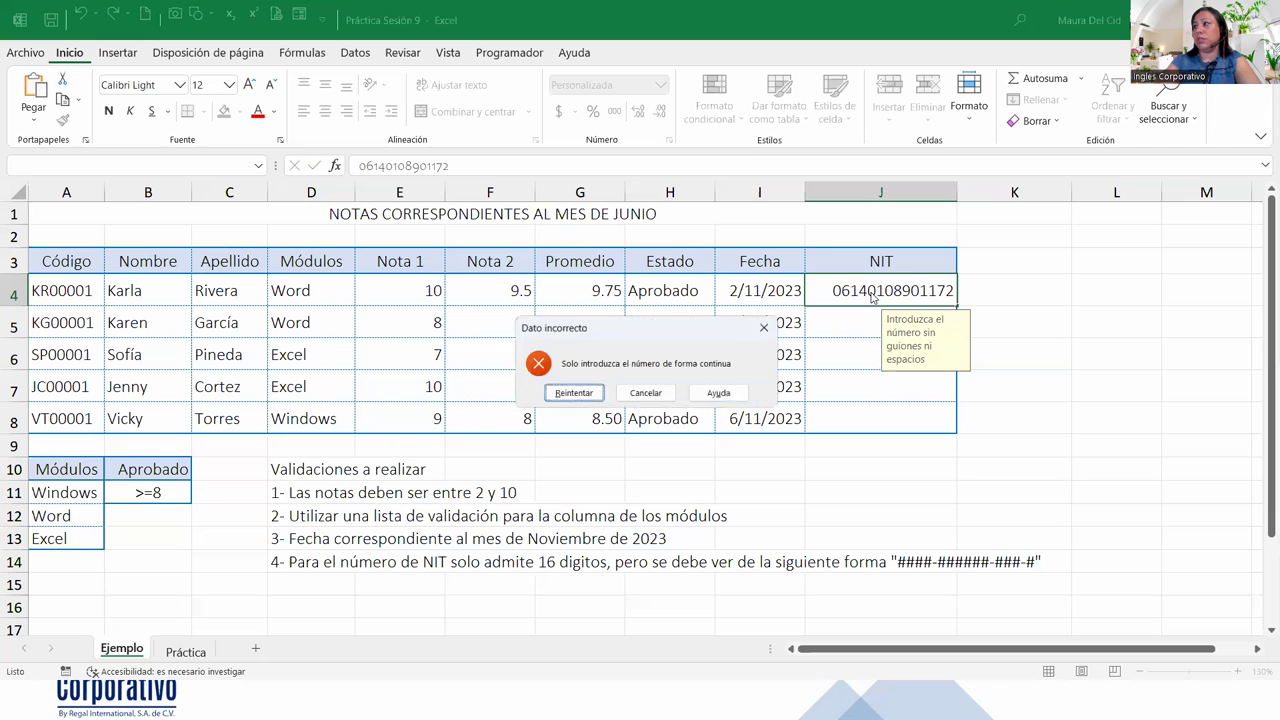
{"action": "key", "text": "Escape"}
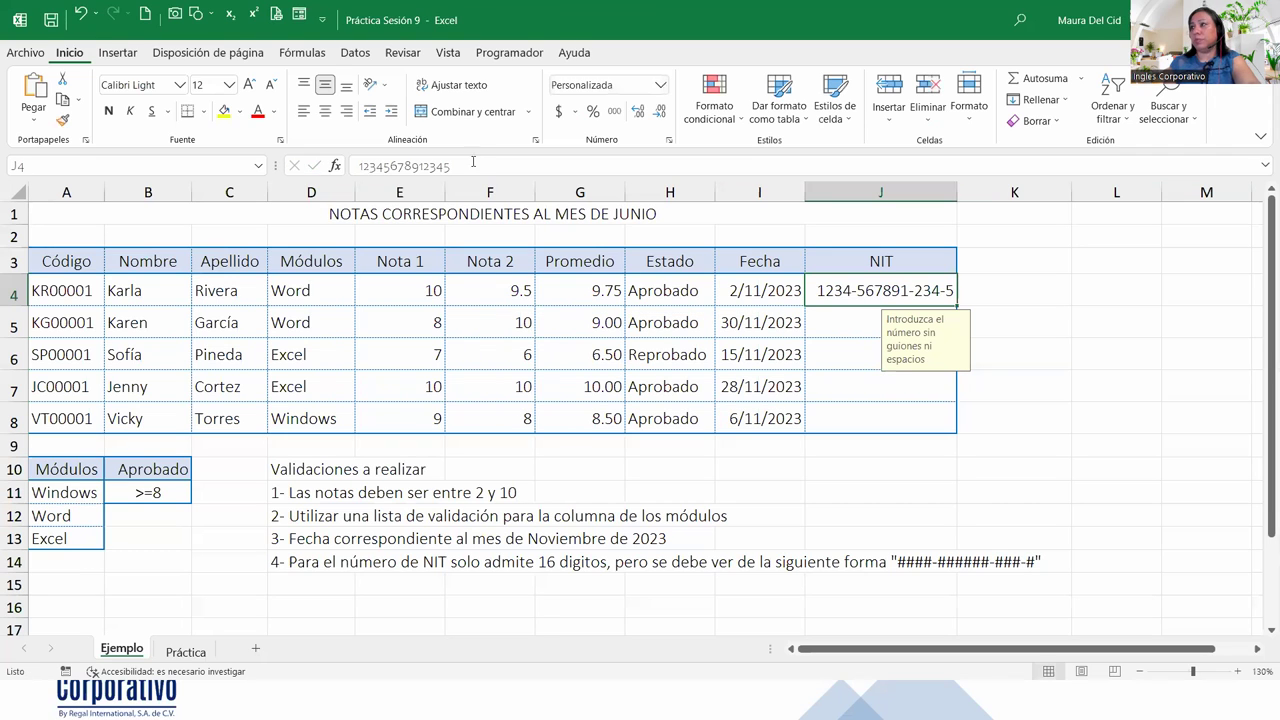
Drop the leading zero so J4's custom format becomes ####-######-###-#.
{"action": "left_click", "coordinate": [669, 143]}
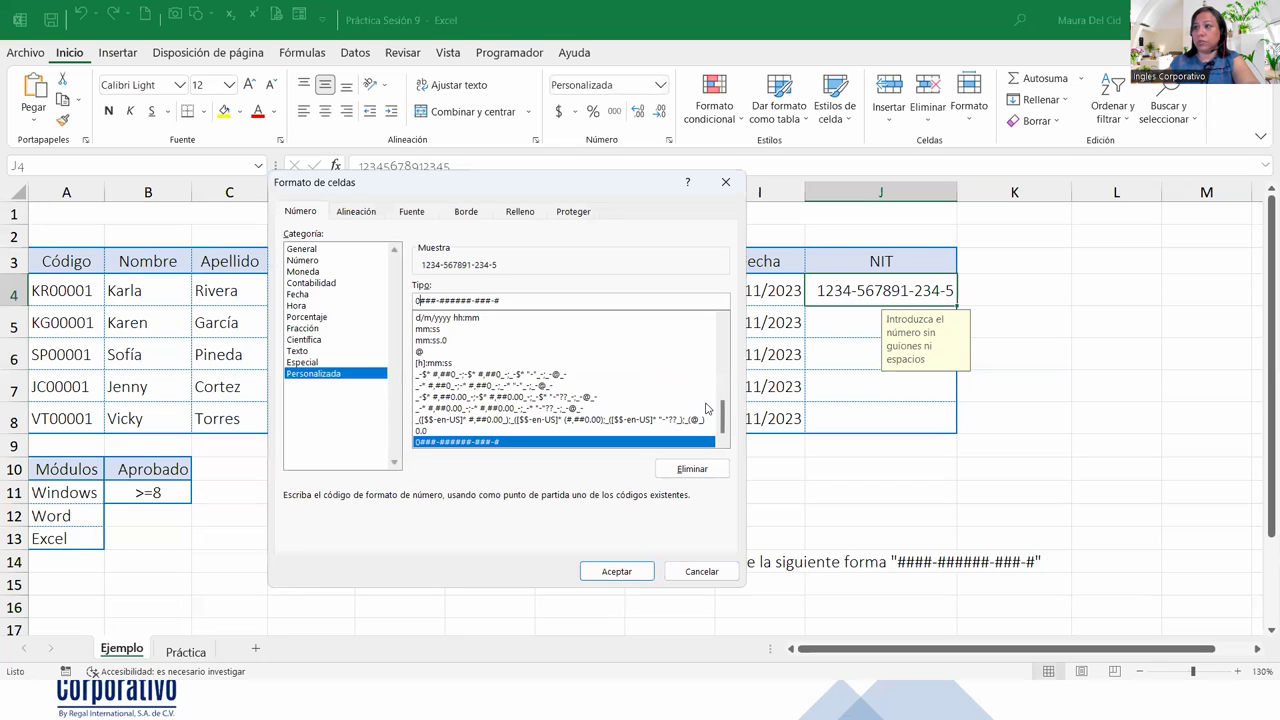
{"action": "key", "text": "BackSpace"}
{"action": "type", "text": "#"}
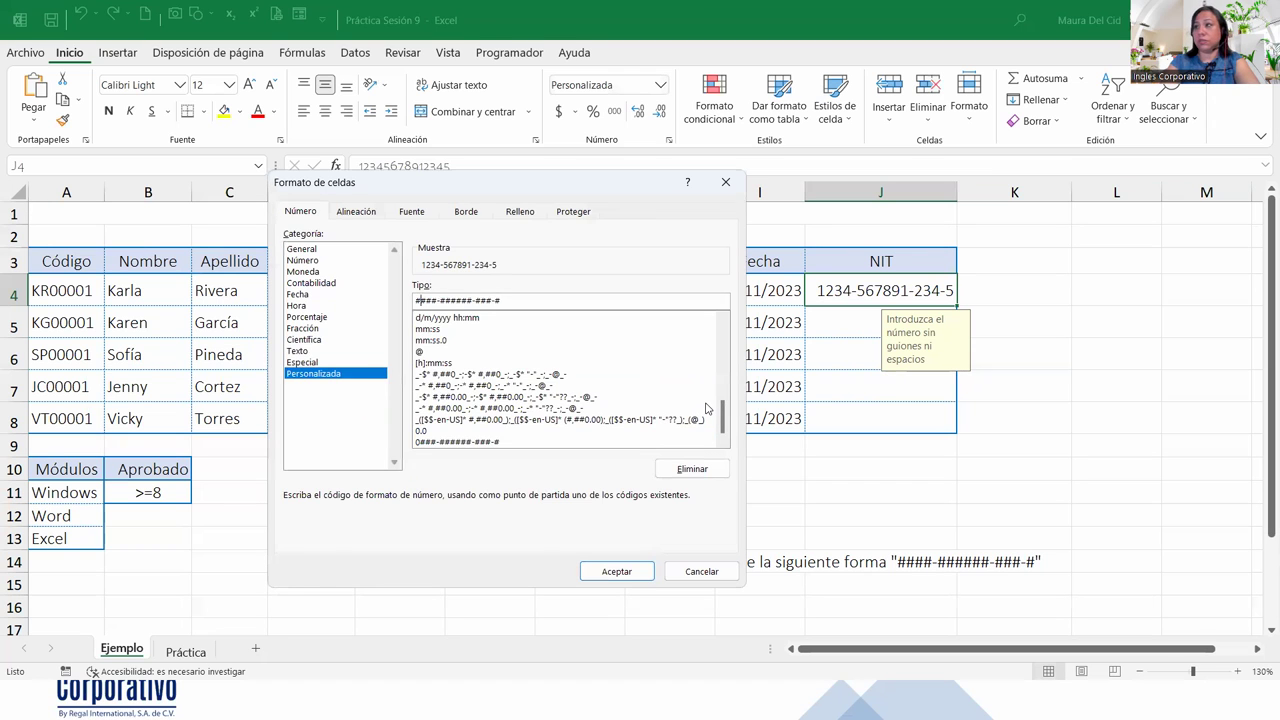
{"action": "left_click", "coordinate": [616, 571]}
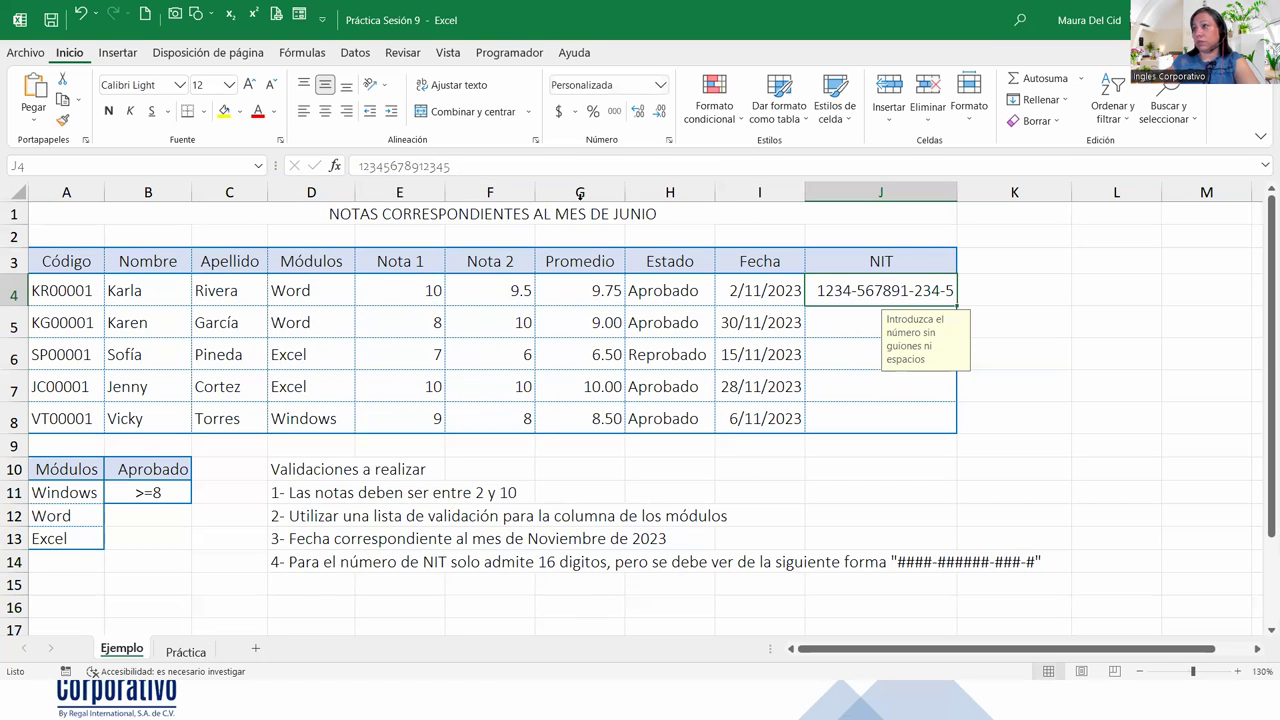
Test altering J4's NIT with a leading 0, cancel the rejection, and reselect J4:J8.
{"action": "left_click", "coordinate": [366, 165]}
{"action": "key", "text": "BackSpace"}
{"action": "type", "text": "0"}
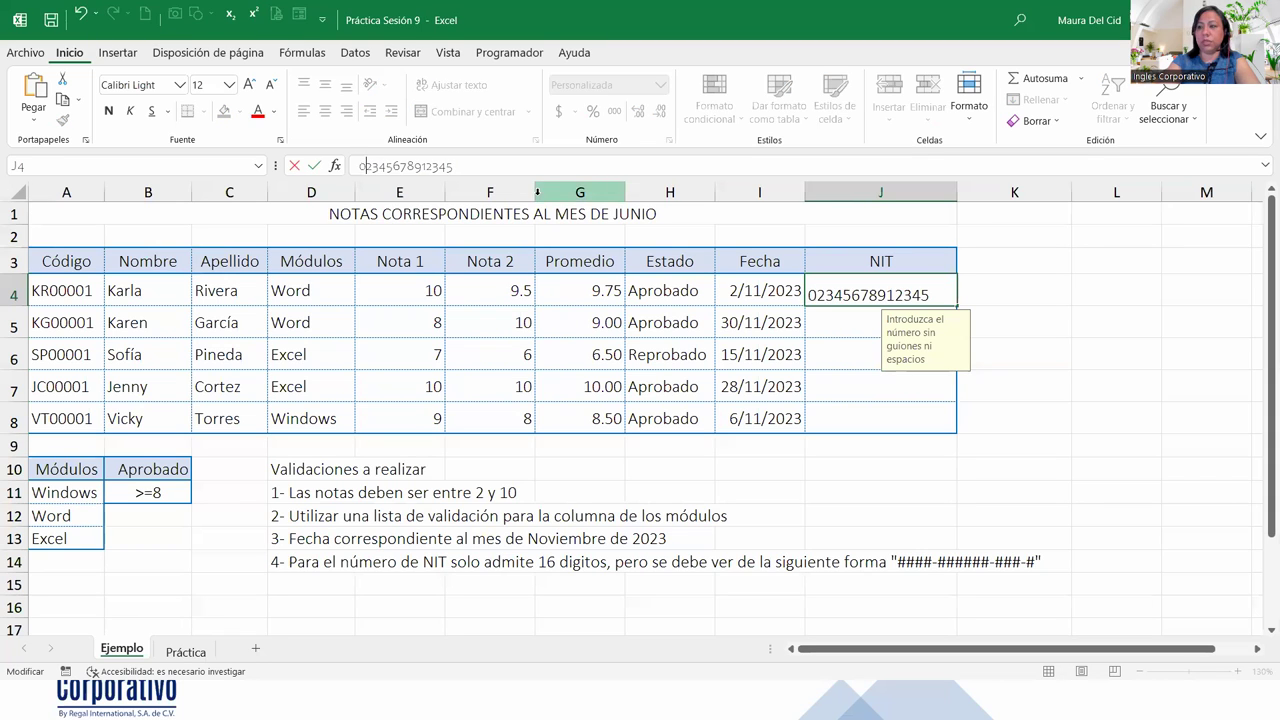
{"action": "key", "text": "Return"}
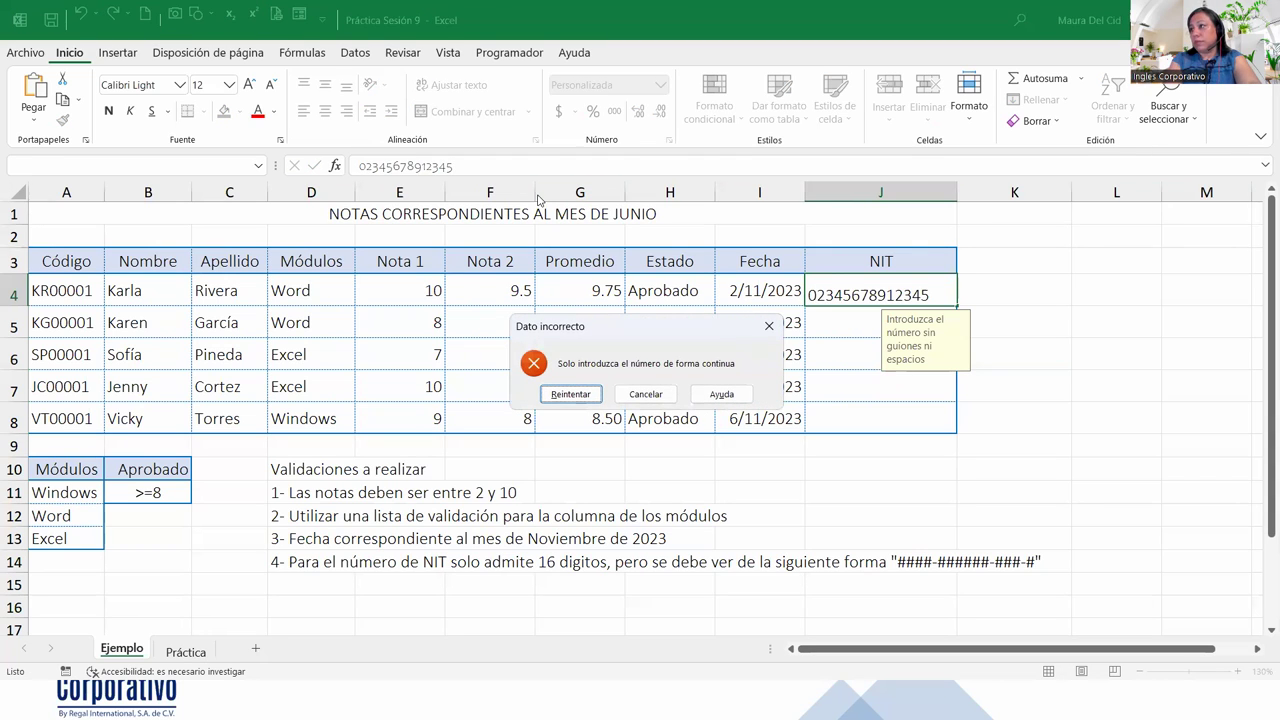
{"action": "key", "text": "Escape"}
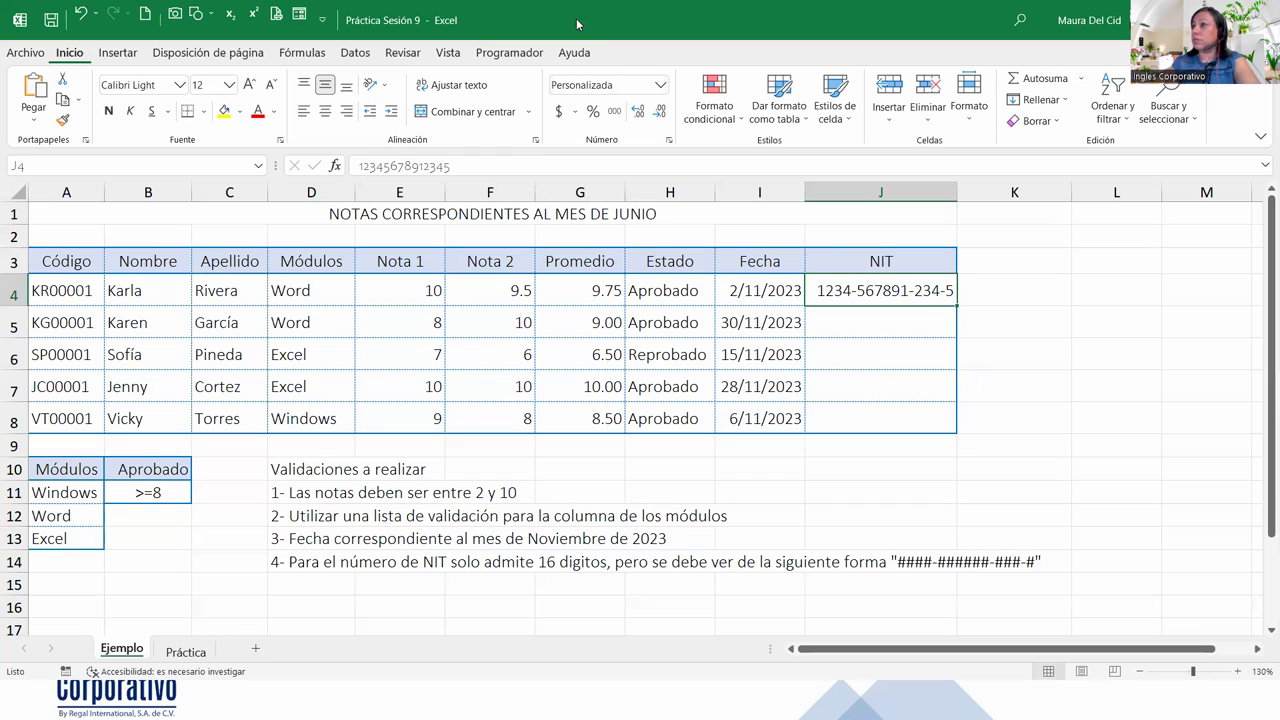
{"action": "mouse_move", "coordinate": [828, 278]}
{"action": "left_mouse_down"}
{"action": "mouse_move", "coordinate": [873, 452]}
{"action": "mouse_move", "coordinate": [877, 424]}
{"action": "left_mouse_up"}
{"action": "left_click", "coordinate": [668, 140]}
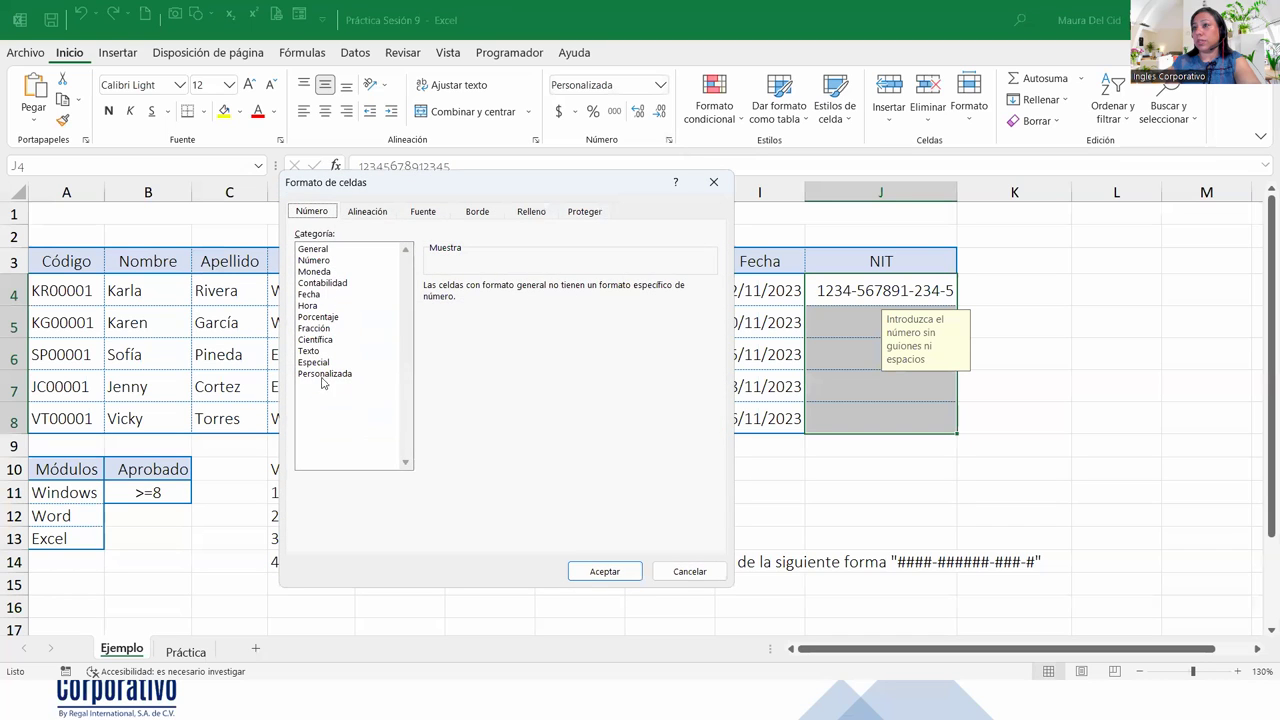
{"action": "left_click", "coordinate": [330, 374]}
{"action": "double_click", "coordinate": [488, 300]}
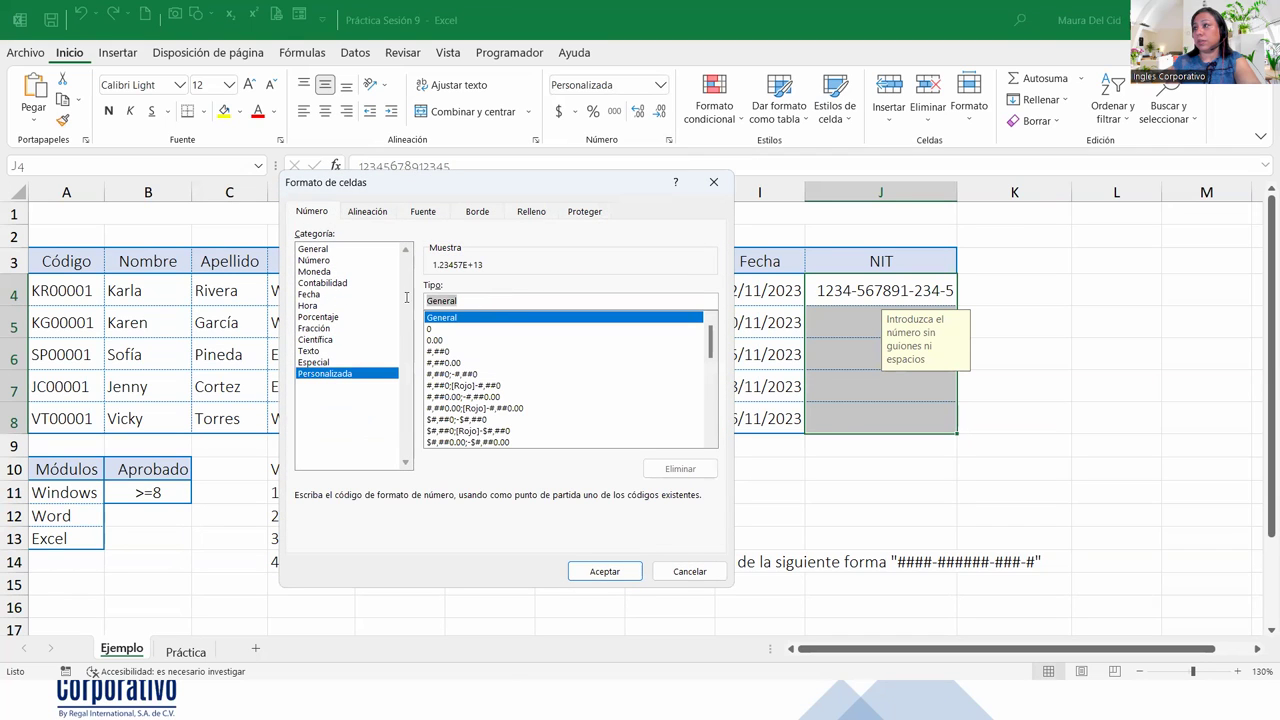
{"action": "type", "text": "0000"}
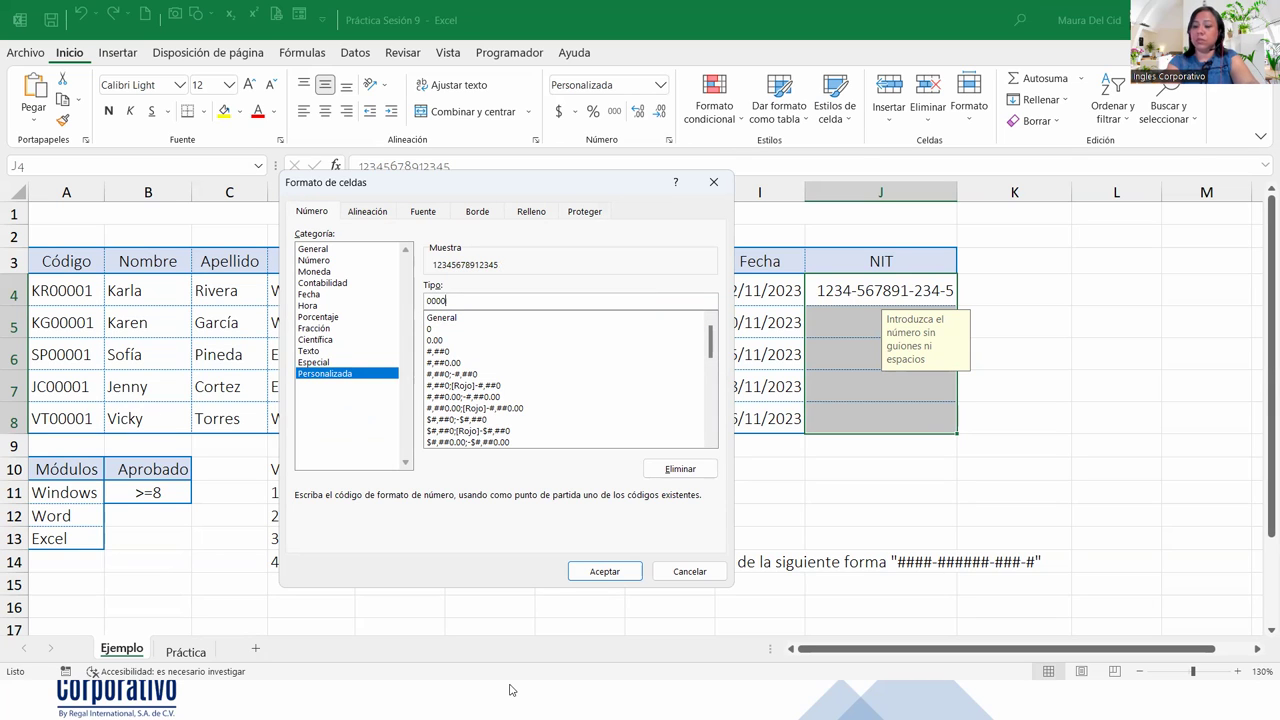
{"action": "type", "text": "-000"}
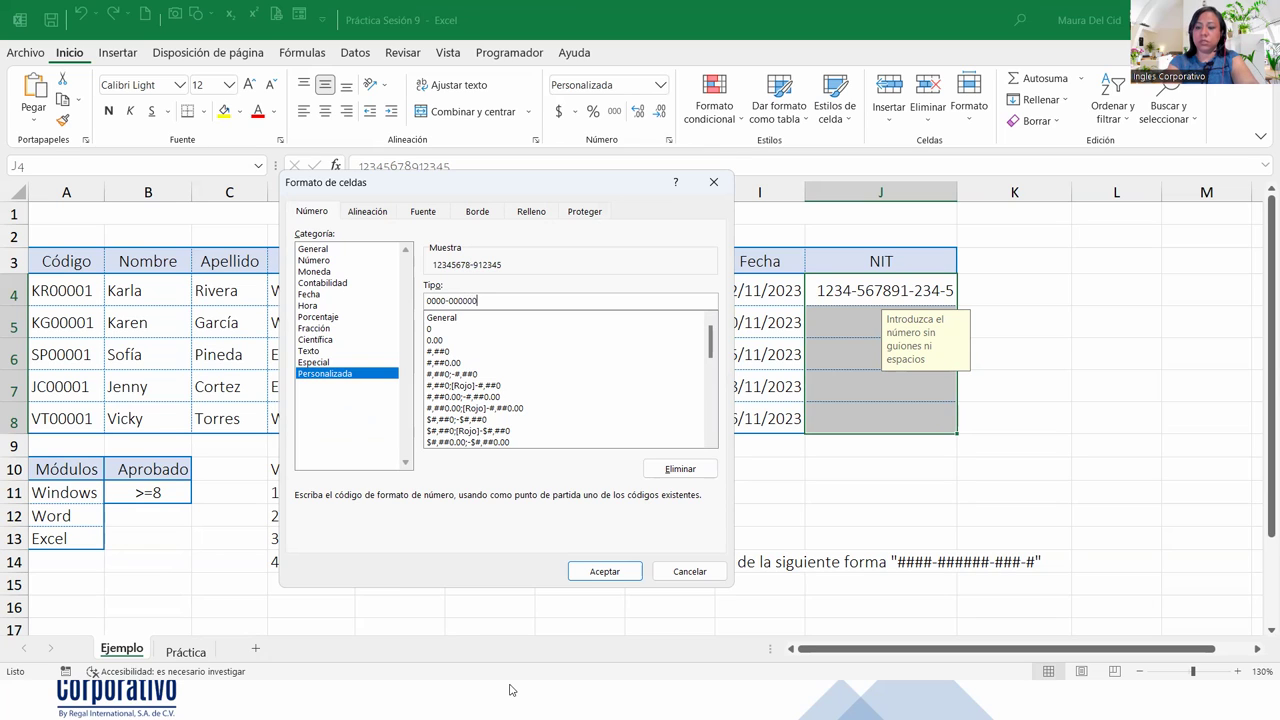
{"action": "type", "text": "000-0"}
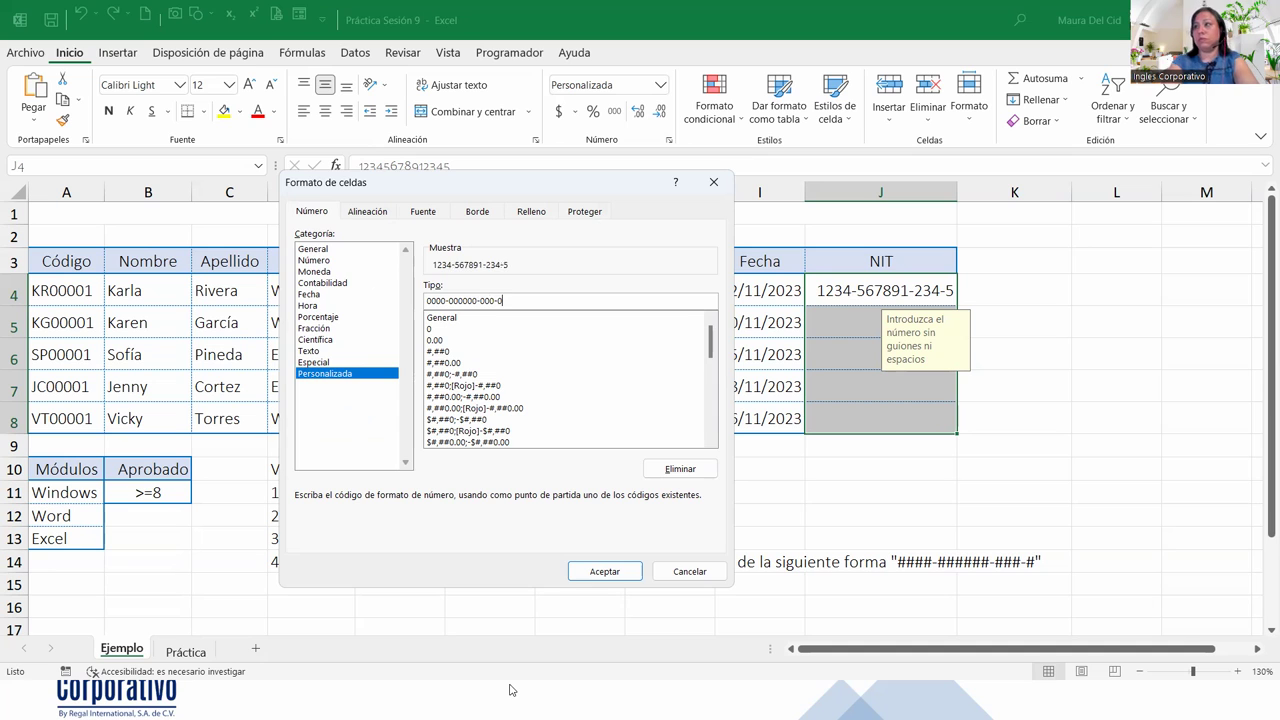
{"action": "key", "text": "Escape"}
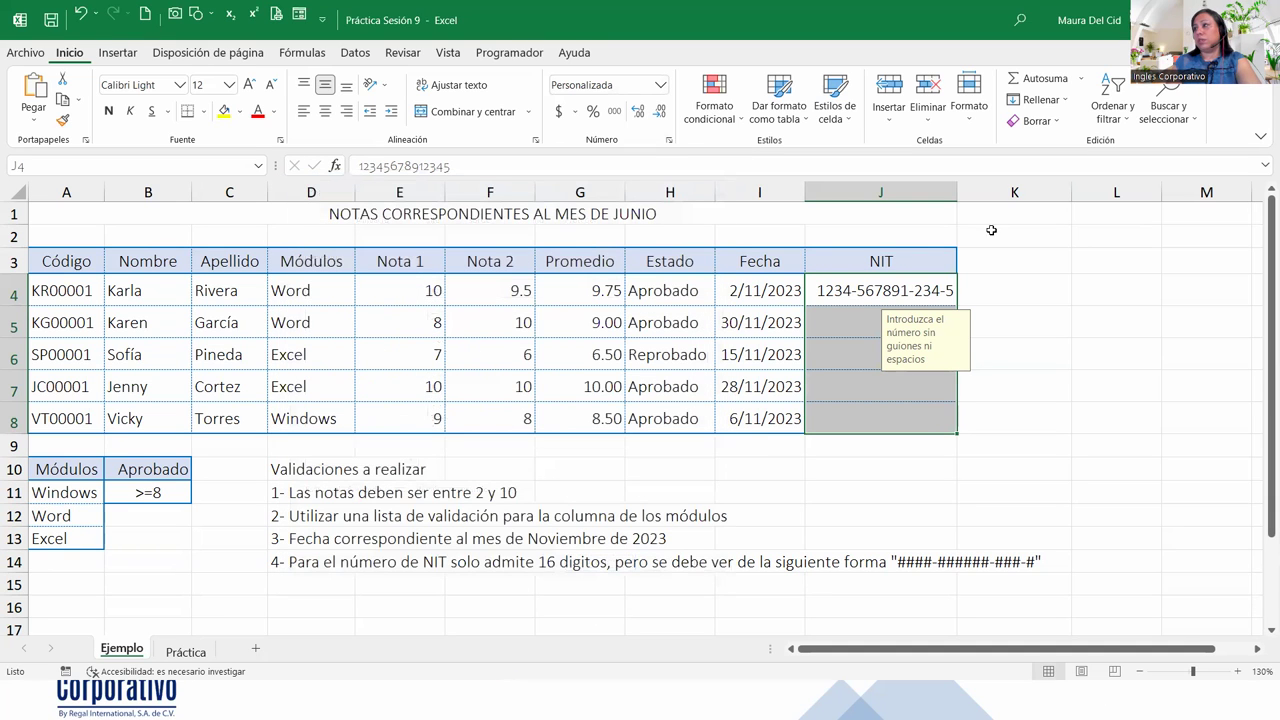
{"action": "left_click", "coordinate": [886, 292]}
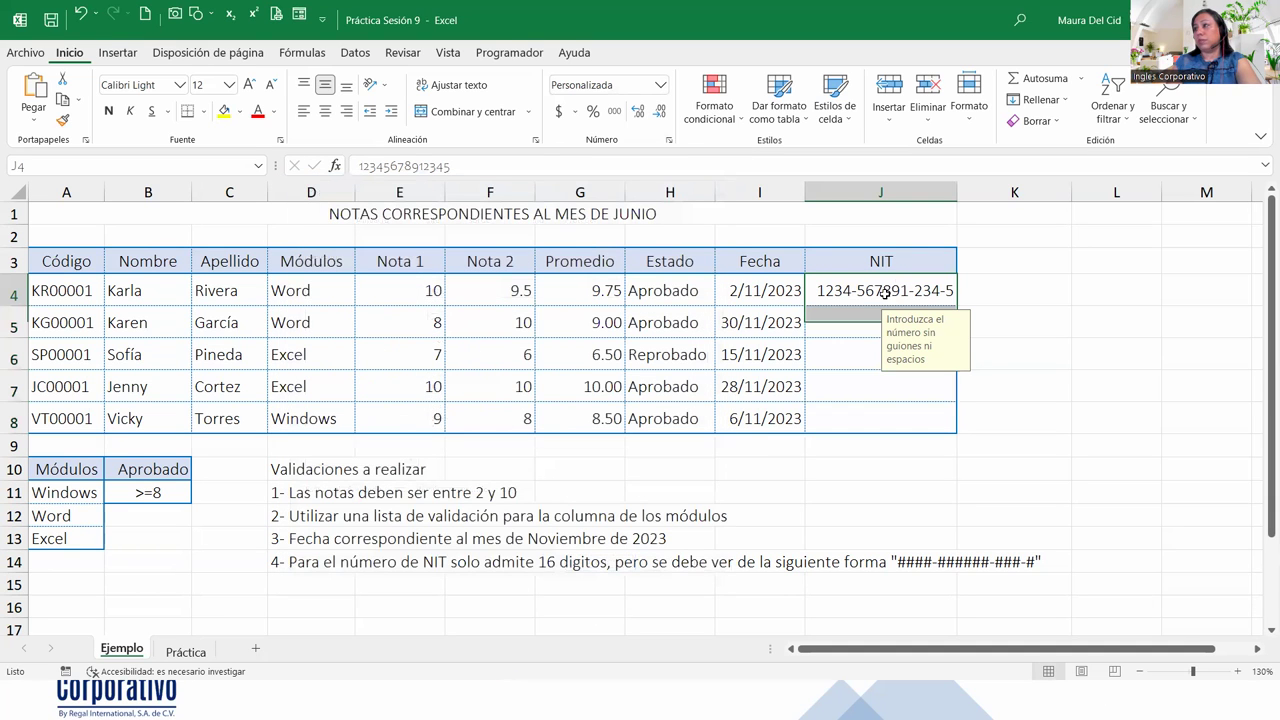
{"action": "left_click", "coordinate": [361, 163]}
{"action": "key", "text": "Delete"}
{"action": "type", "text": "0"}
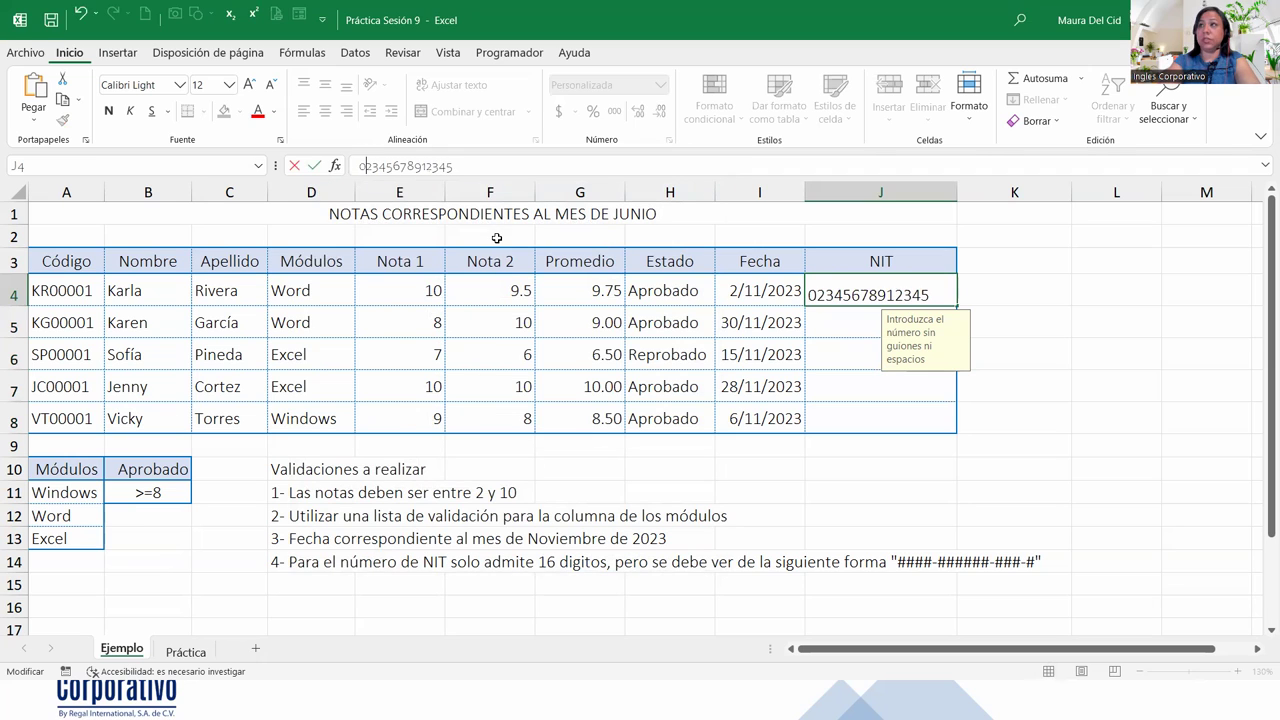
{"action": "key", "text": "Return"}
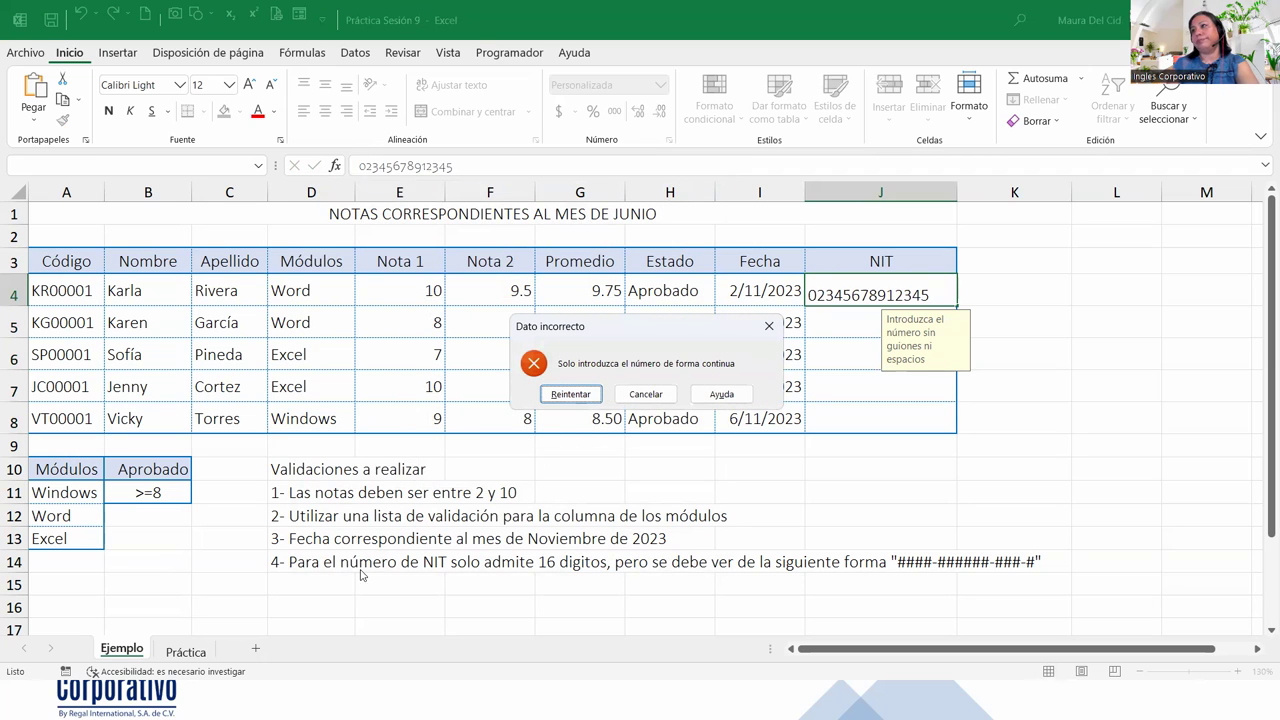
{"action": "left_click", "coordinate": [559, 395]}
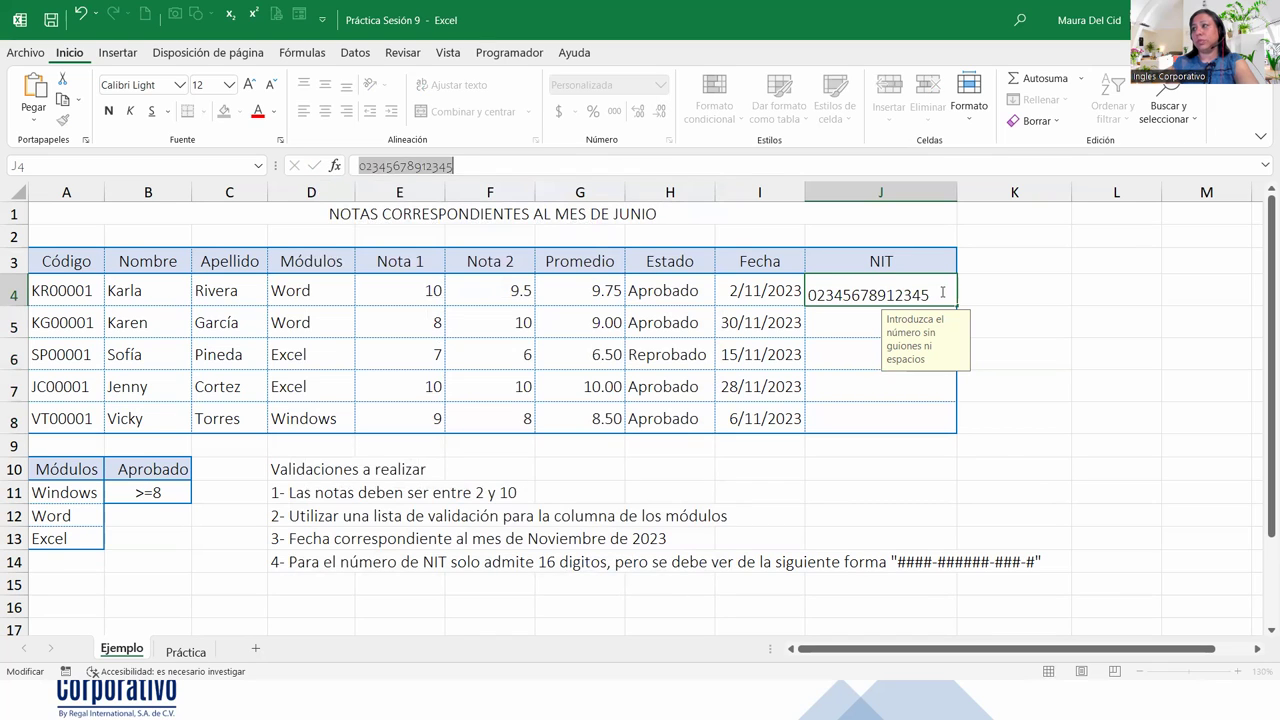
{"action": "key", "text": "ctrl+Return"}
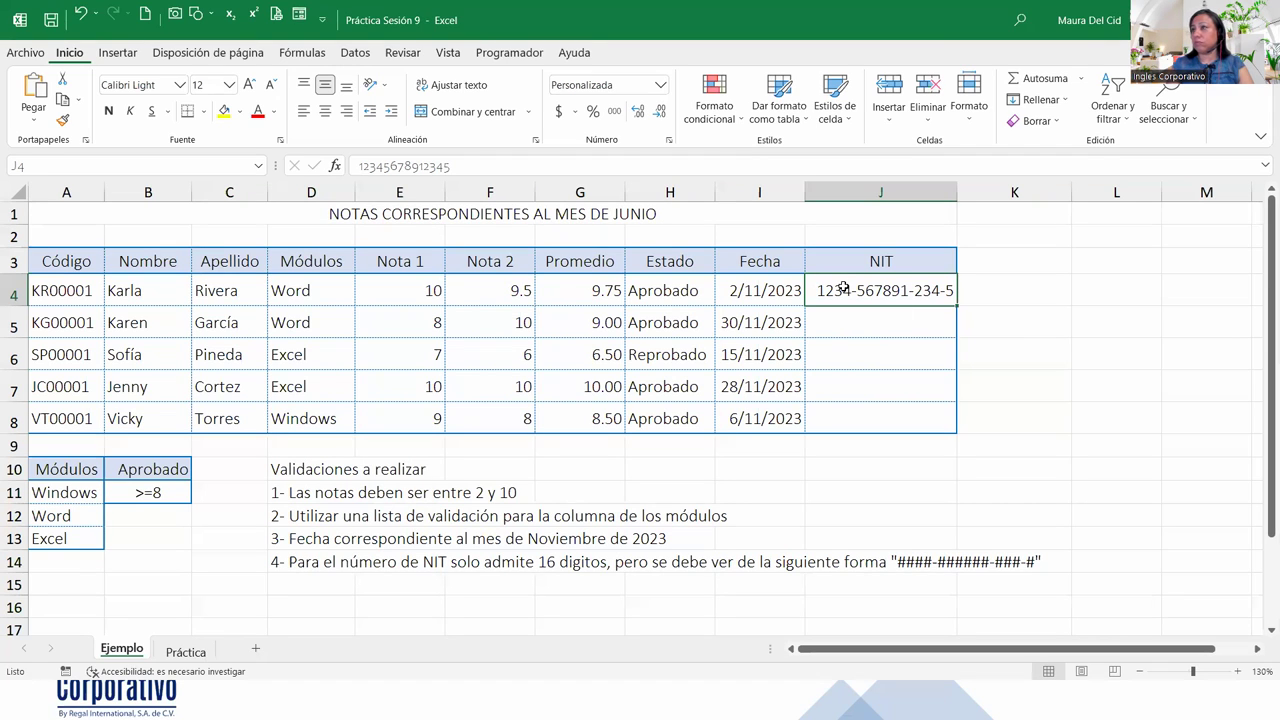
{"action": "mouse_move", "coordinate": [844, 288]}
{"action": "left_mouse_down"}
{"action": "mouse_move", "coordinate": [882, 452]}
{"action": "mouse_move", "coordinate": [888, 421]}
{"action": "left_mouse_up"}
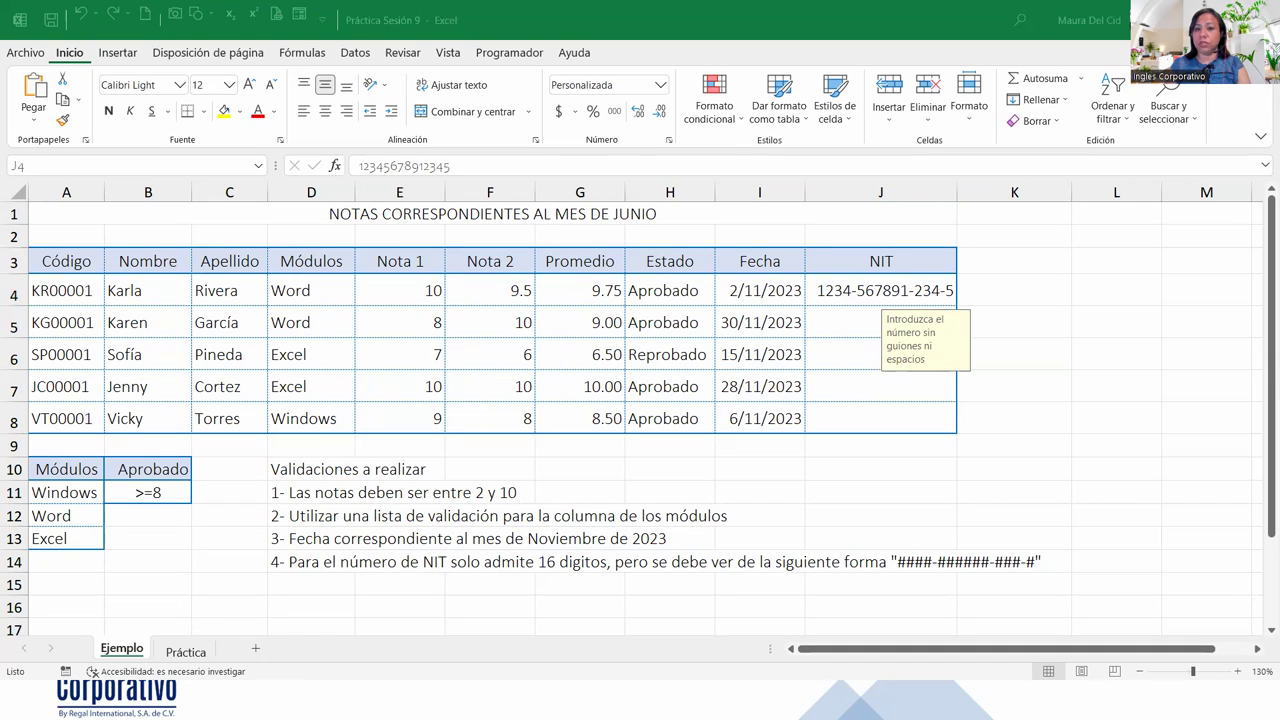
{"action": "left_click", "coordinate": [826, 325]}
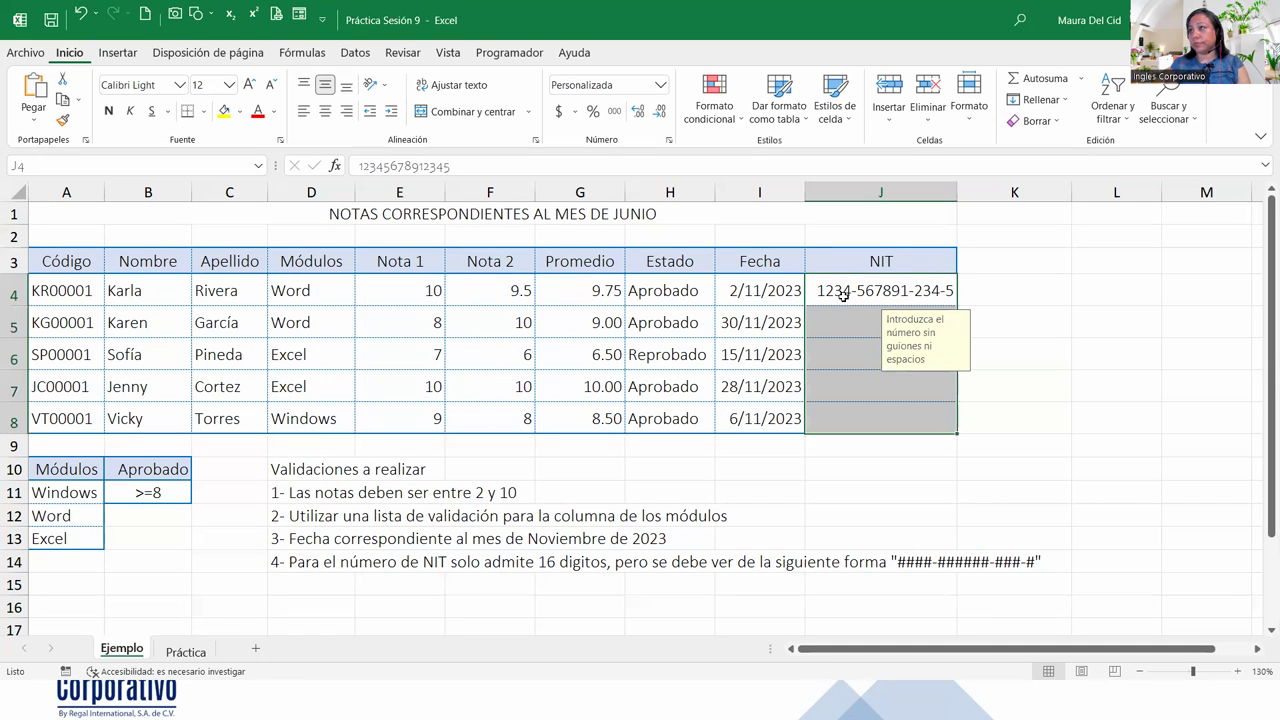
{"action": "left_click", "coordinate": [670, 141]}
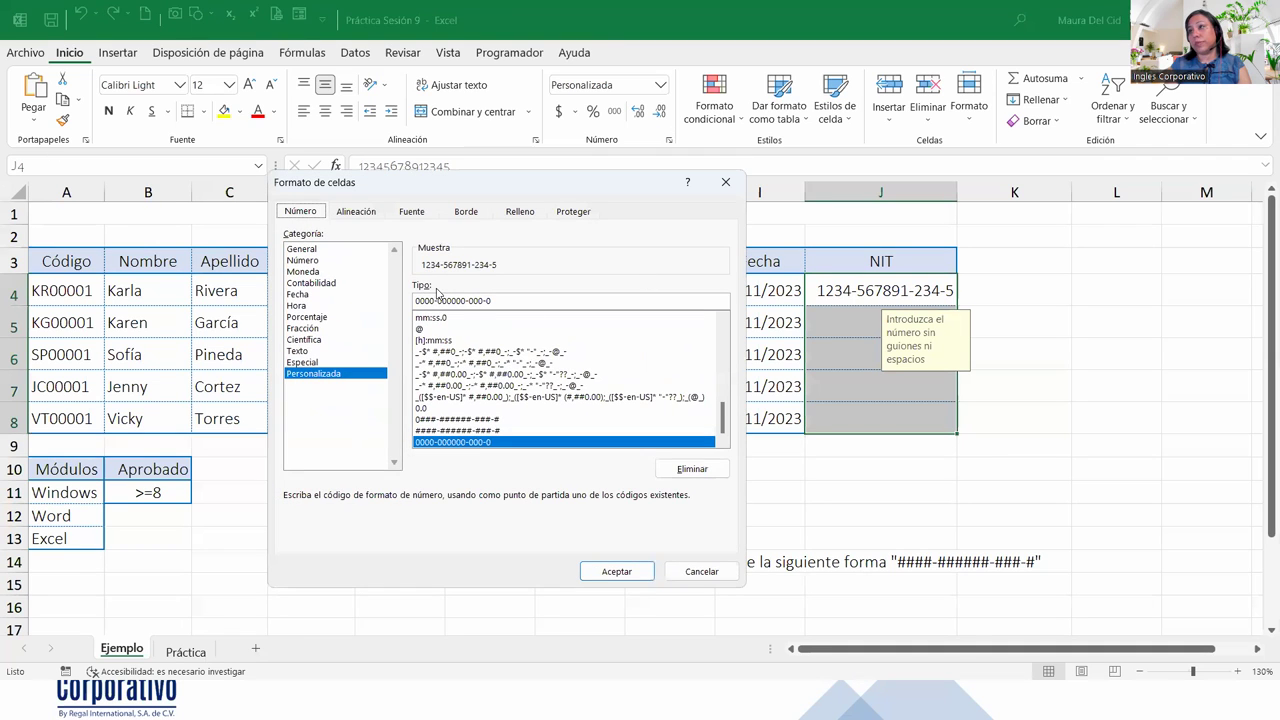
{"action": "left_click", "coordinate": [431, 301]}
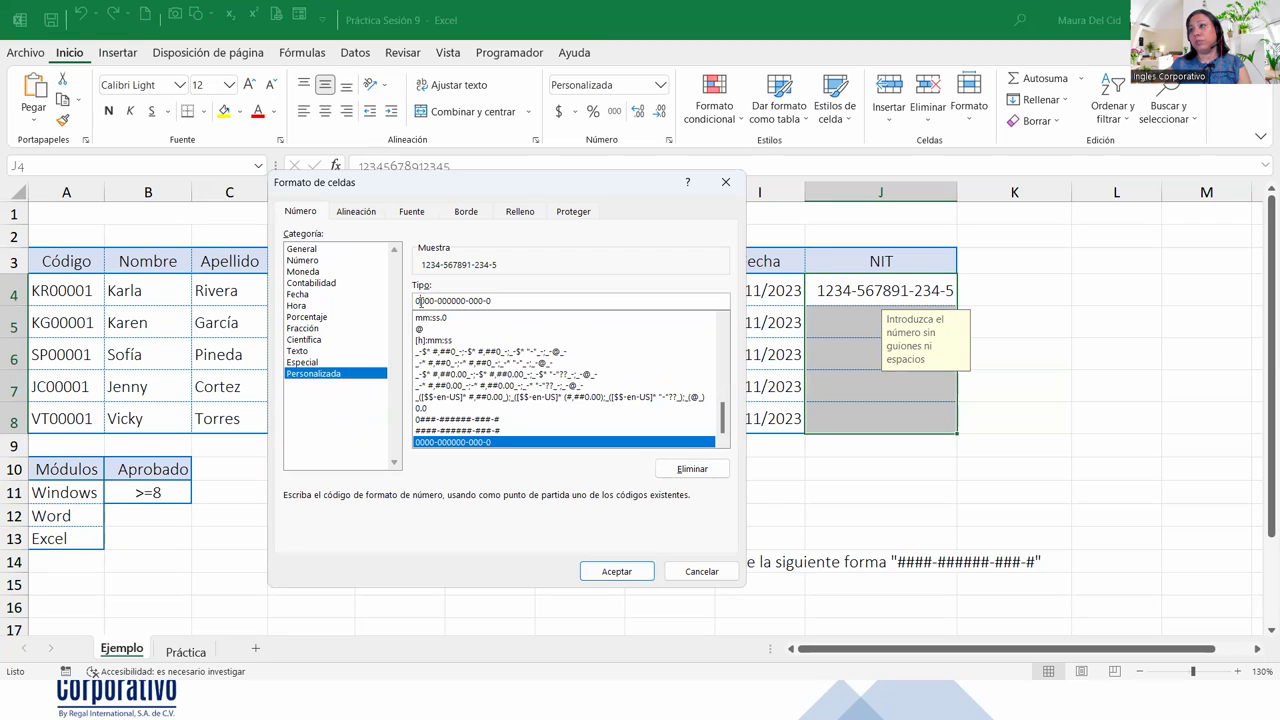
{"action": "left_click_drag", "start_coordinate": [417, 301], "coordinate": [544, 301]}
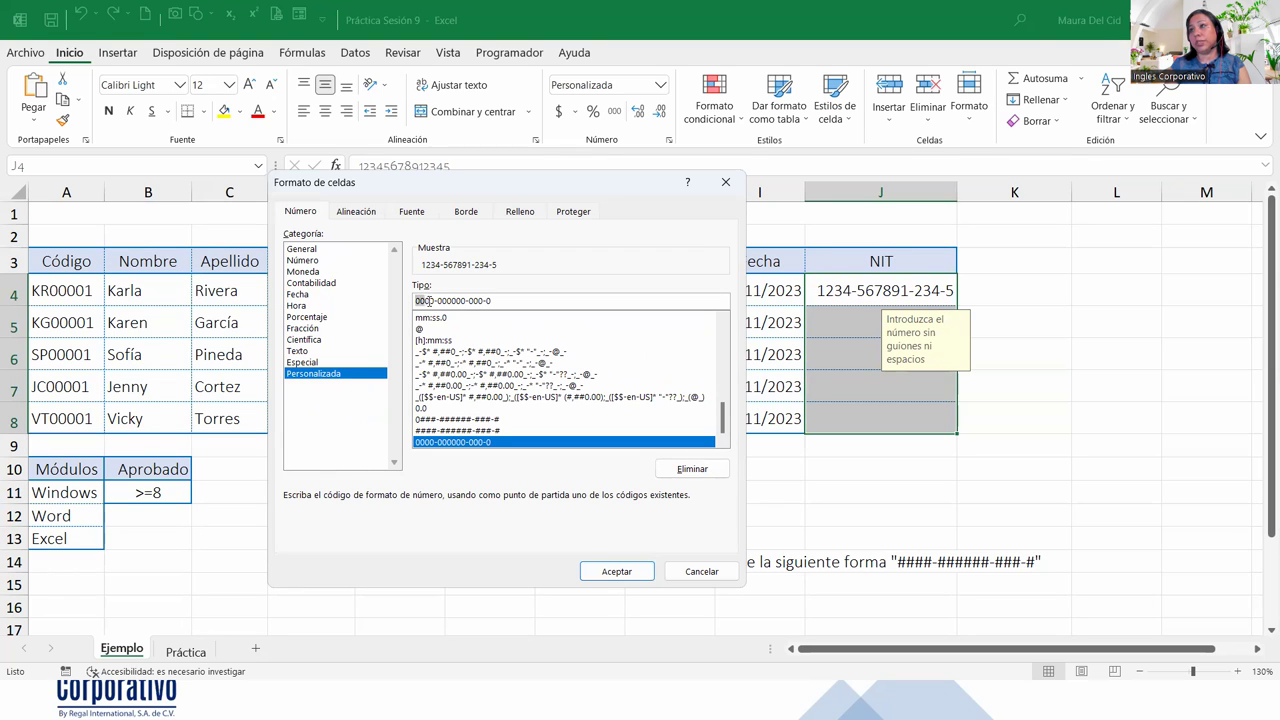
{"action": "left_click", "coordinate": [544, 301]}
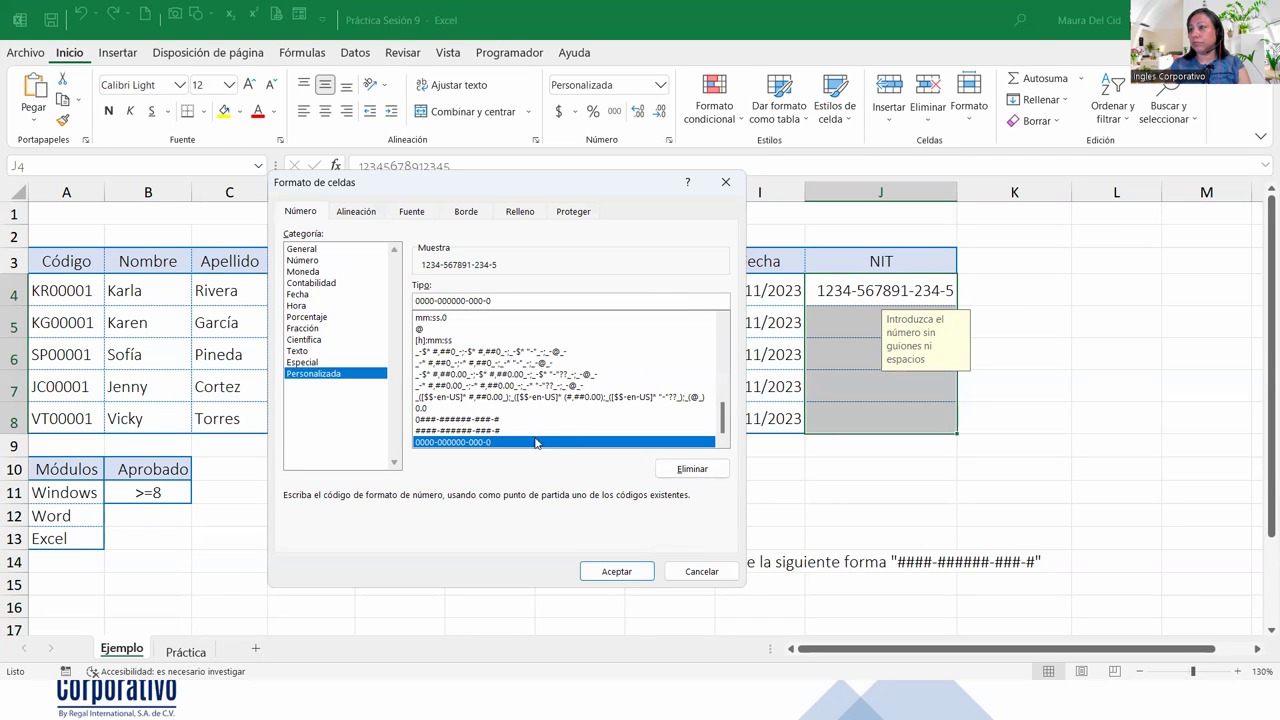
{"action": "left_click", "coordinate": [449, 430]}
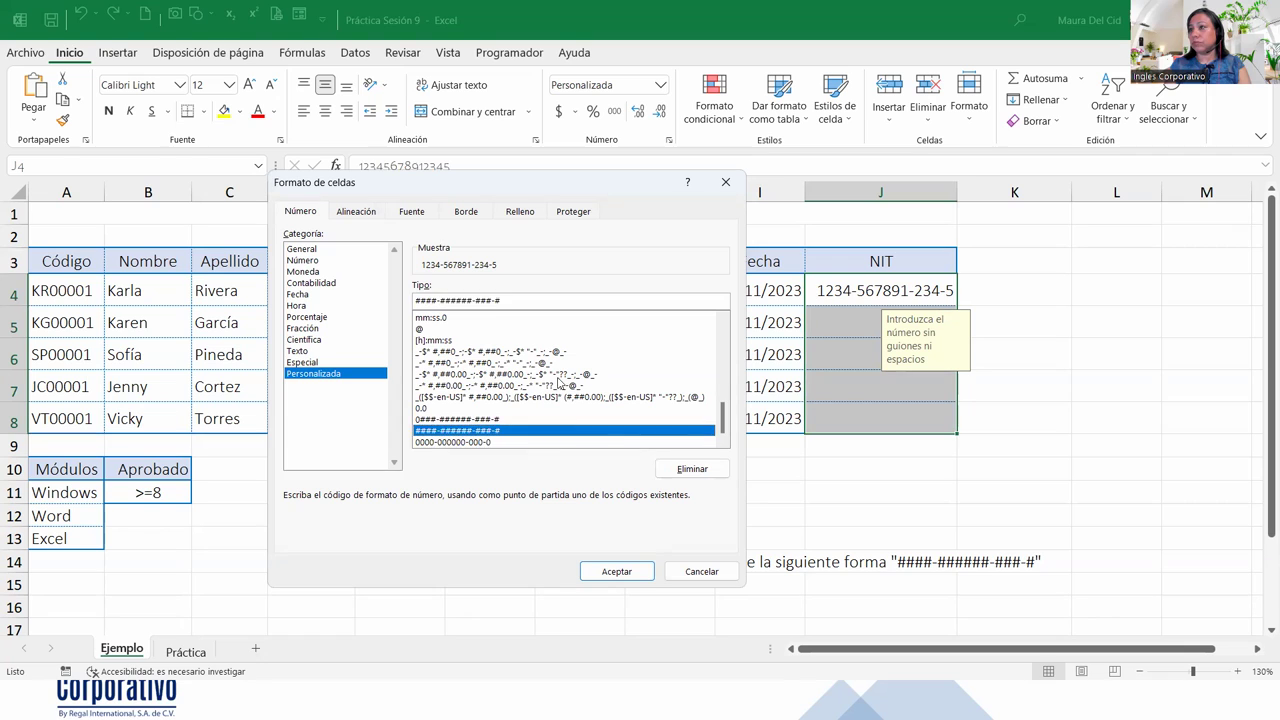
{"action": "scroll", "coordinate": [555, 385], "scroll_direction": "up", "scroll_amount": 5}
{"action": "scroll", "coordinate": [549, 385], "scroll_direction": "up", "scroll_amount": 5}
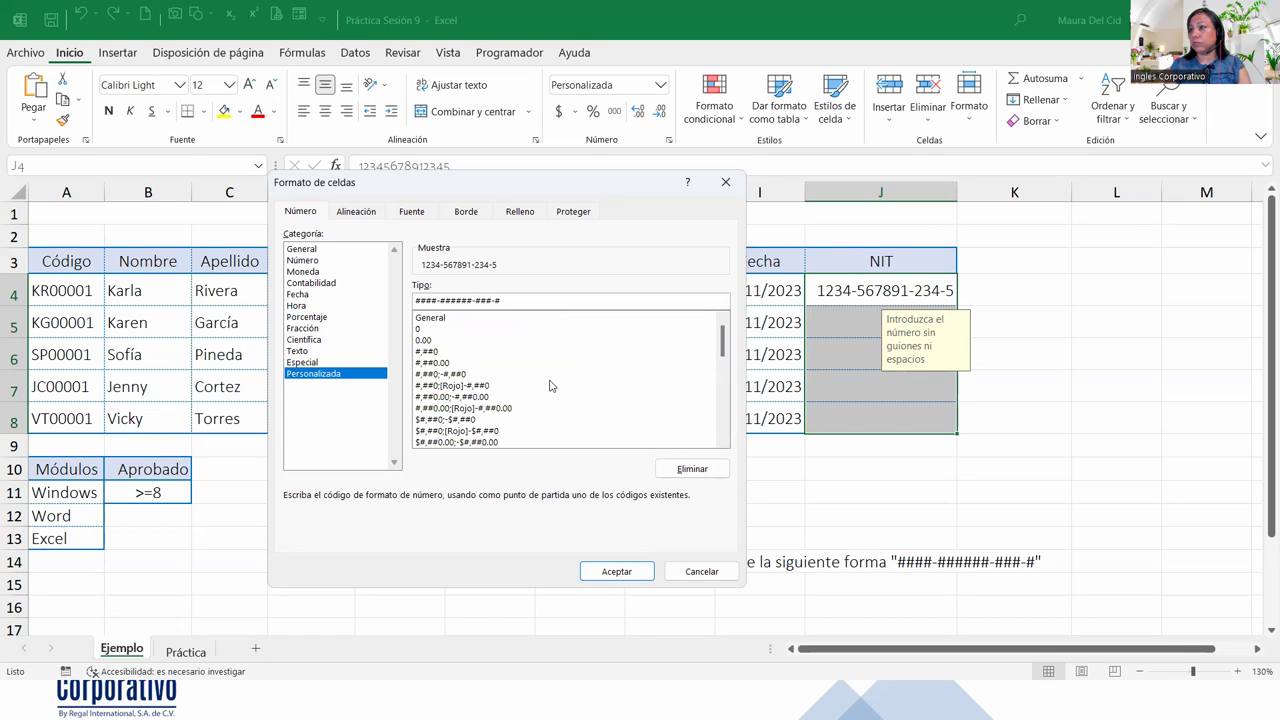
{"action": "scroll", "coordinate": [549, 385], "scroll_direction": "down", "scroll_amount": 3}
{"action": "scroll", "coordinate": [549, 385], "scroll_direction": "down", "scroll_amount": 3}
{"action": "scroll", "coordinate": [549, 385], "scroll_direction": "down", "scroll_amount": 3}
{"action": "scroll", "coordinate": [549, 385], "scroll_direction": "down", "scroll_amount": 1}
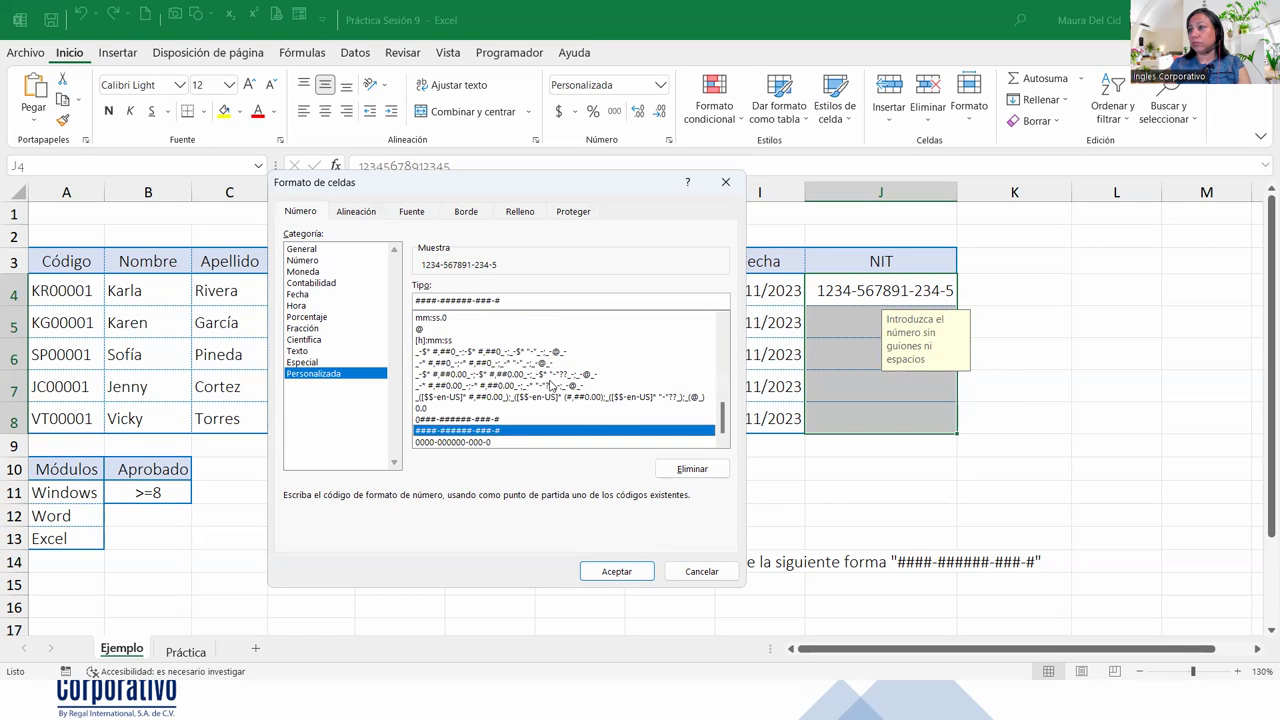
Apply the ####-######-###-# format and re-enter J4's NIT, which raises a validation error.
{"action": "left_click", "coordinate": [605, 571]}
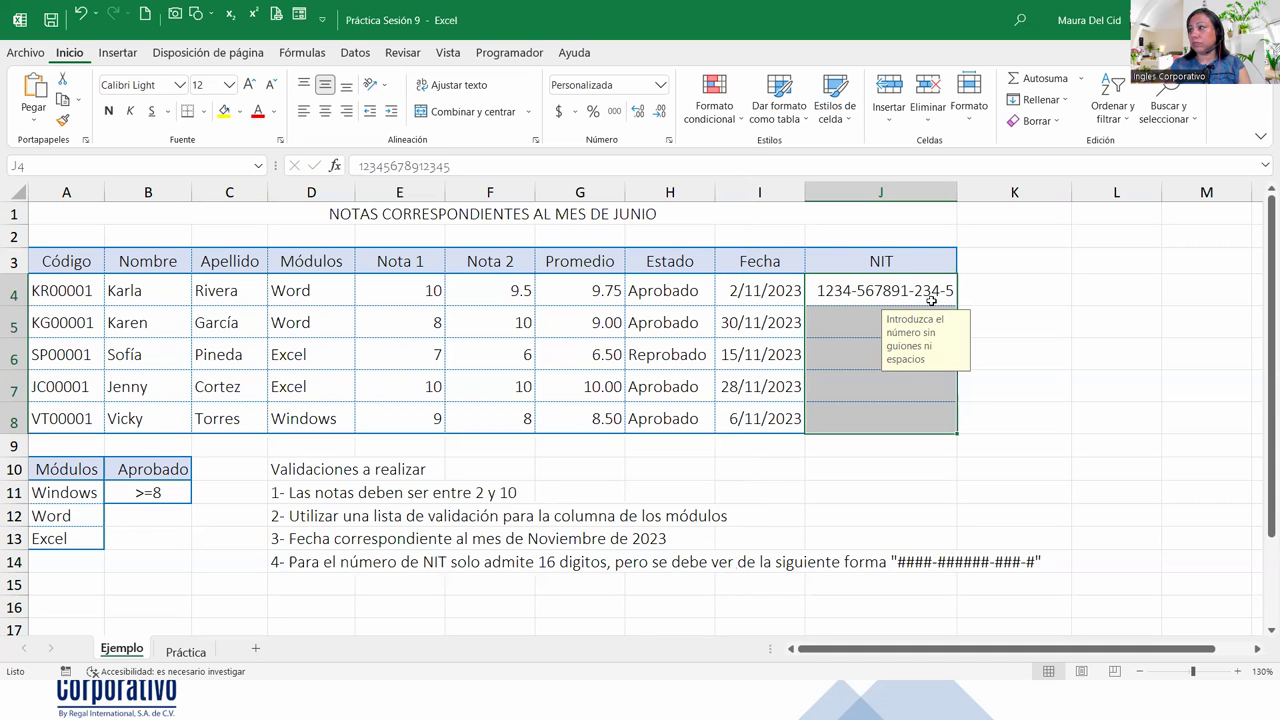
{"action": "left_click", "coordinate": [824, 291]}
{"action": "double_click", "coordinate": [826, 291]}
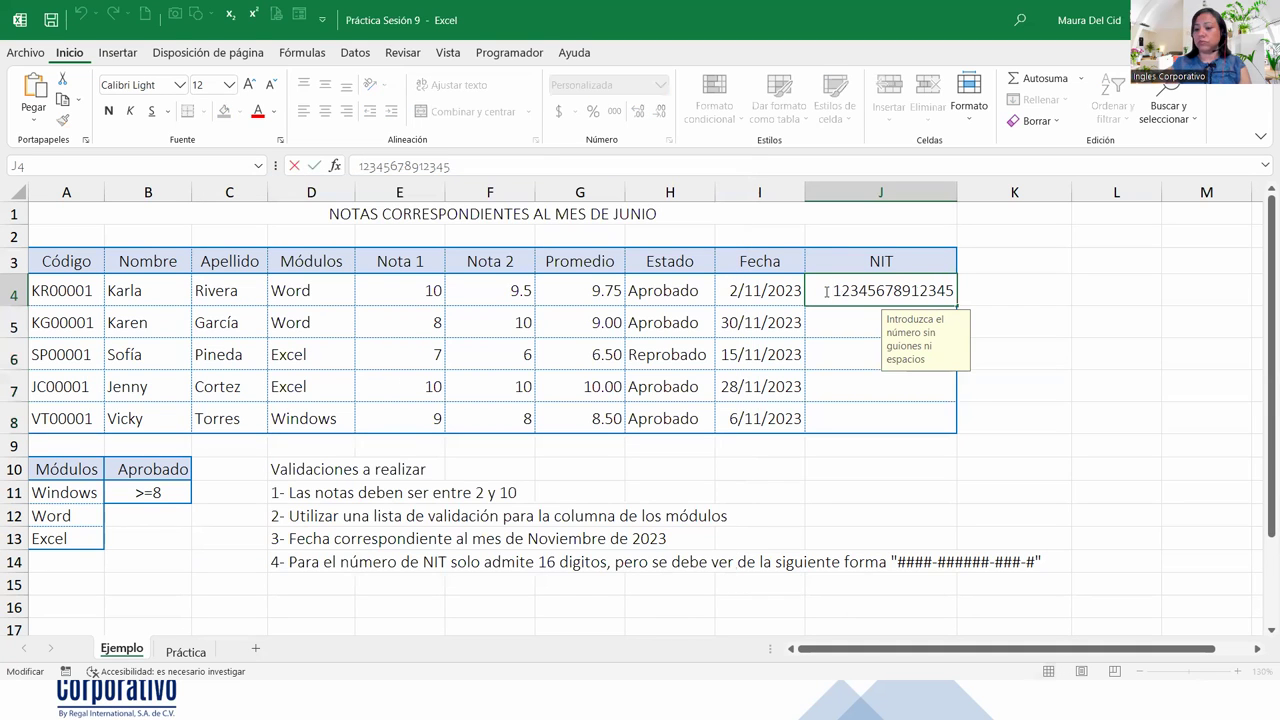
{"action": "key", "text": "Delete"}
{"action": "type", "text": "0"}
{"action": "key", "text": "Return"}
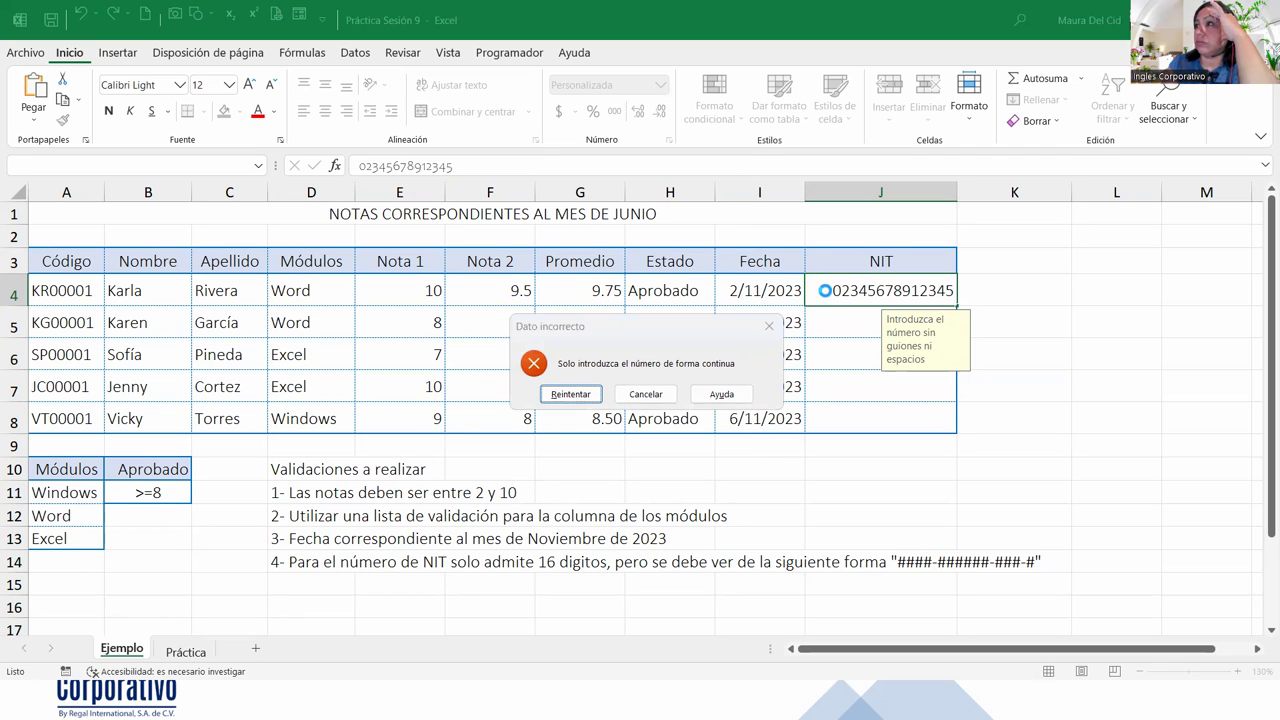
{"action": "key", "text": "Return"}
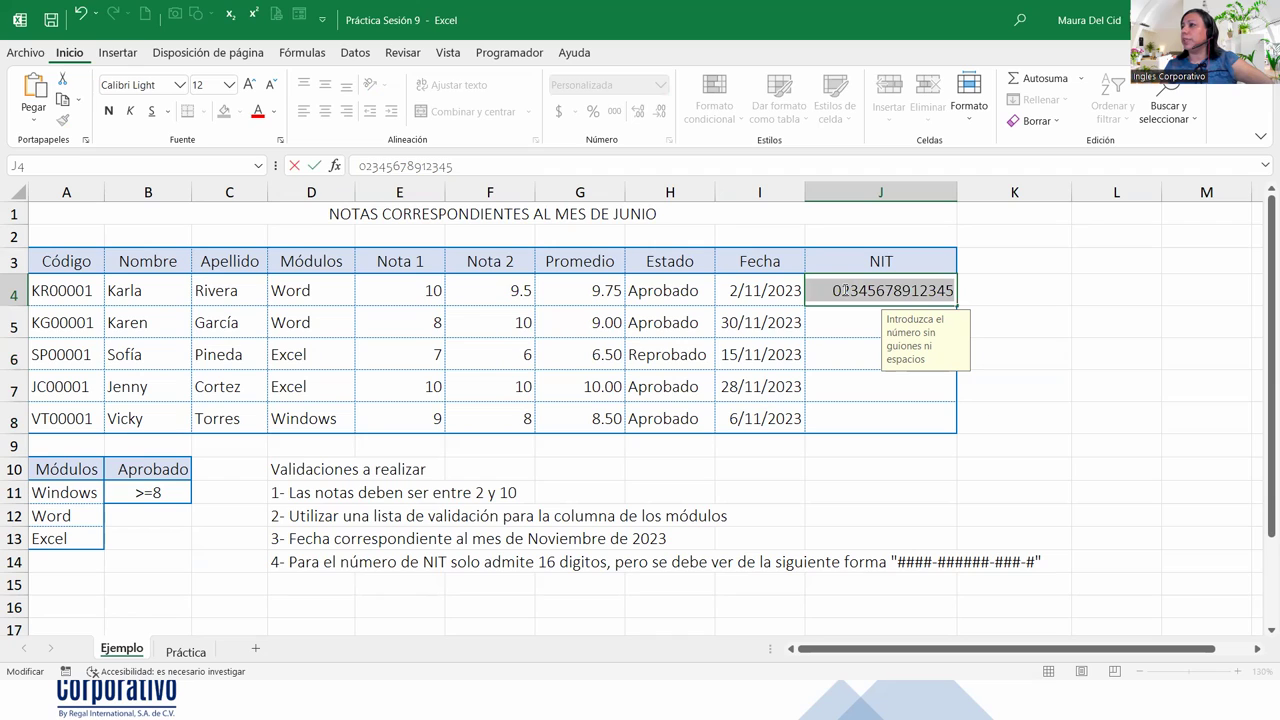
{"action": "left_click", "coordinate": [844, 290]}
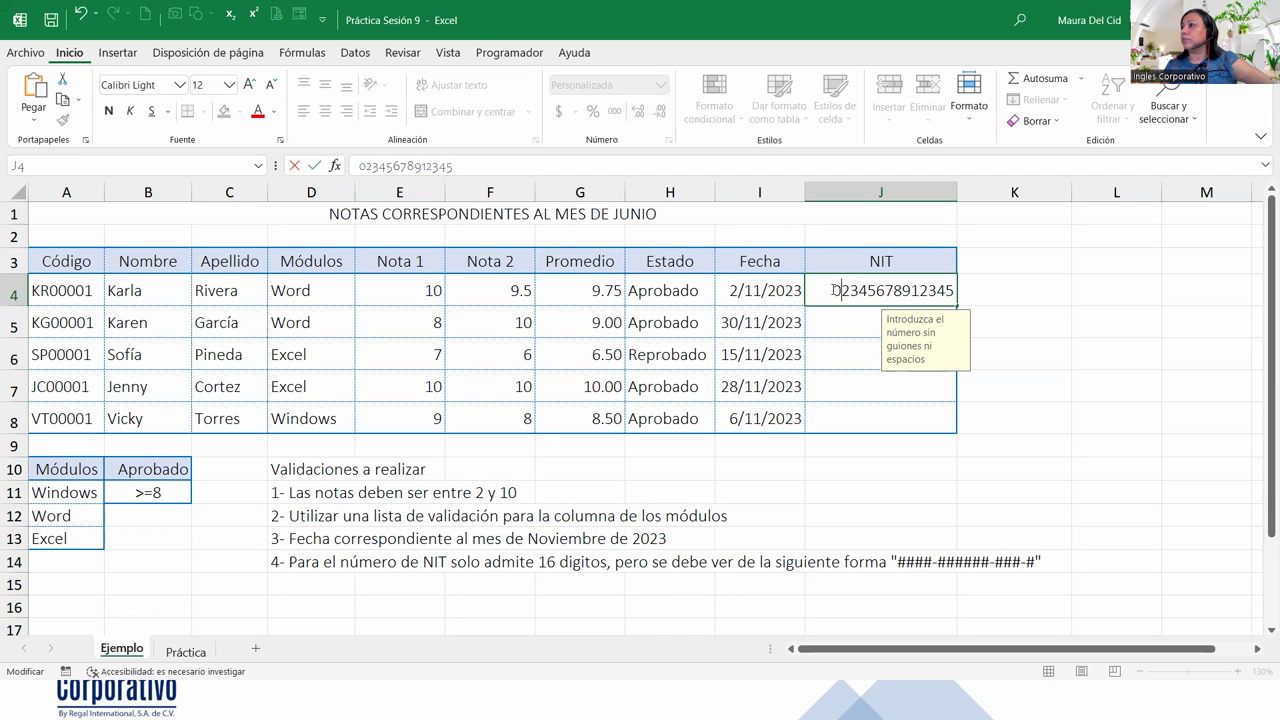
{"action": "key", "text": "BackSpace"}
{"action": "type", "text": "9"}
{"action": "key", "text": "Return"}
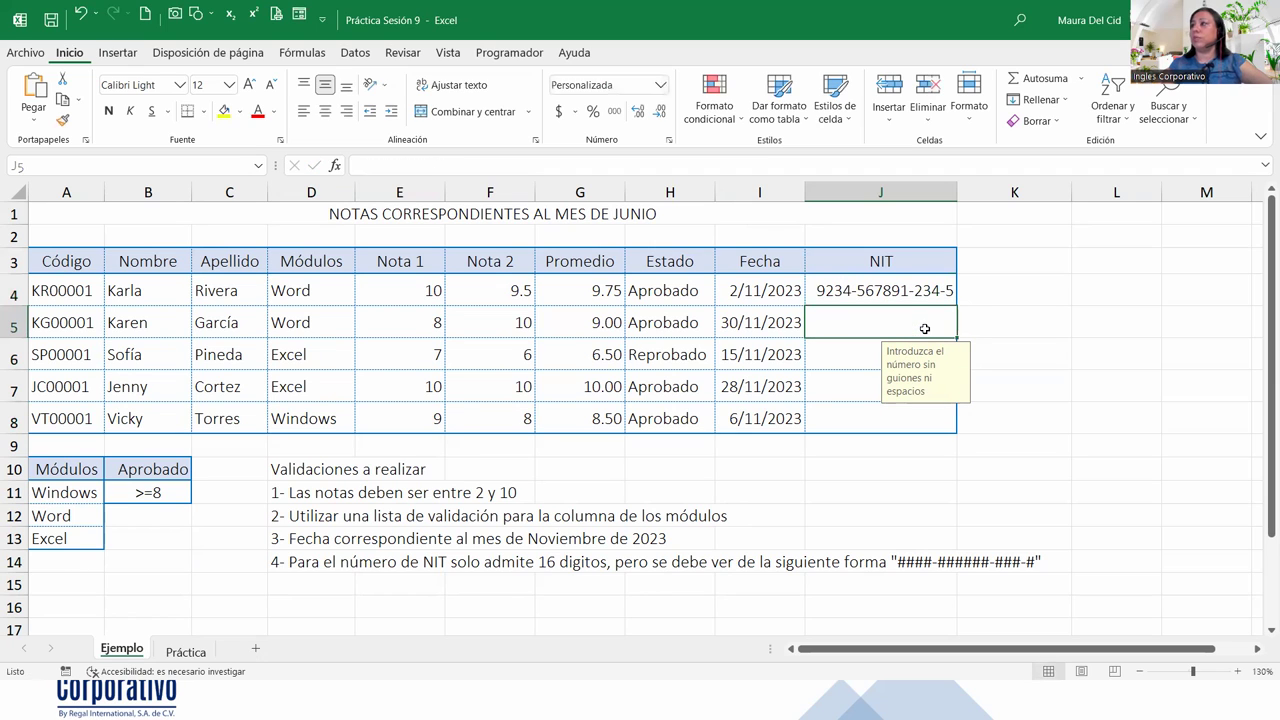
{"action": "left_click", "coordinate": [916, 292]}
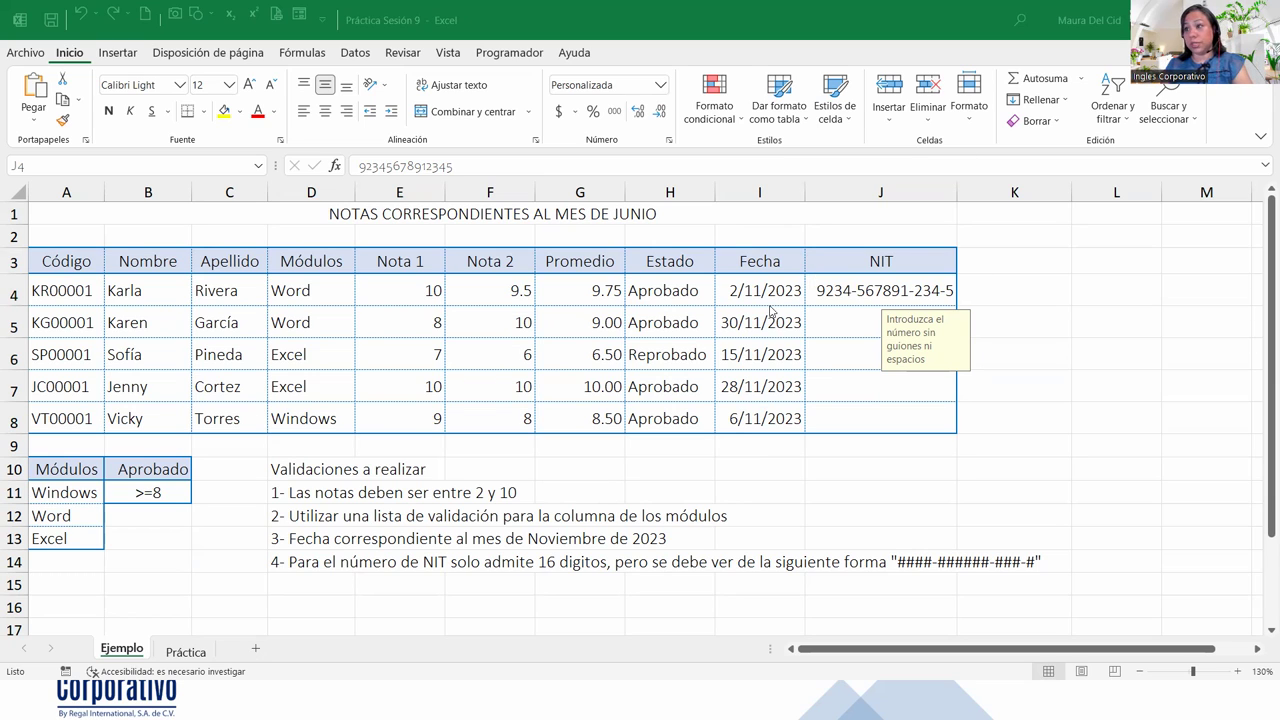
Switch to the Práctica auto-parts sheet and select cell D2 under Marca Vehículo.
{"action": "left_click", "coordinate": [197, 652]}
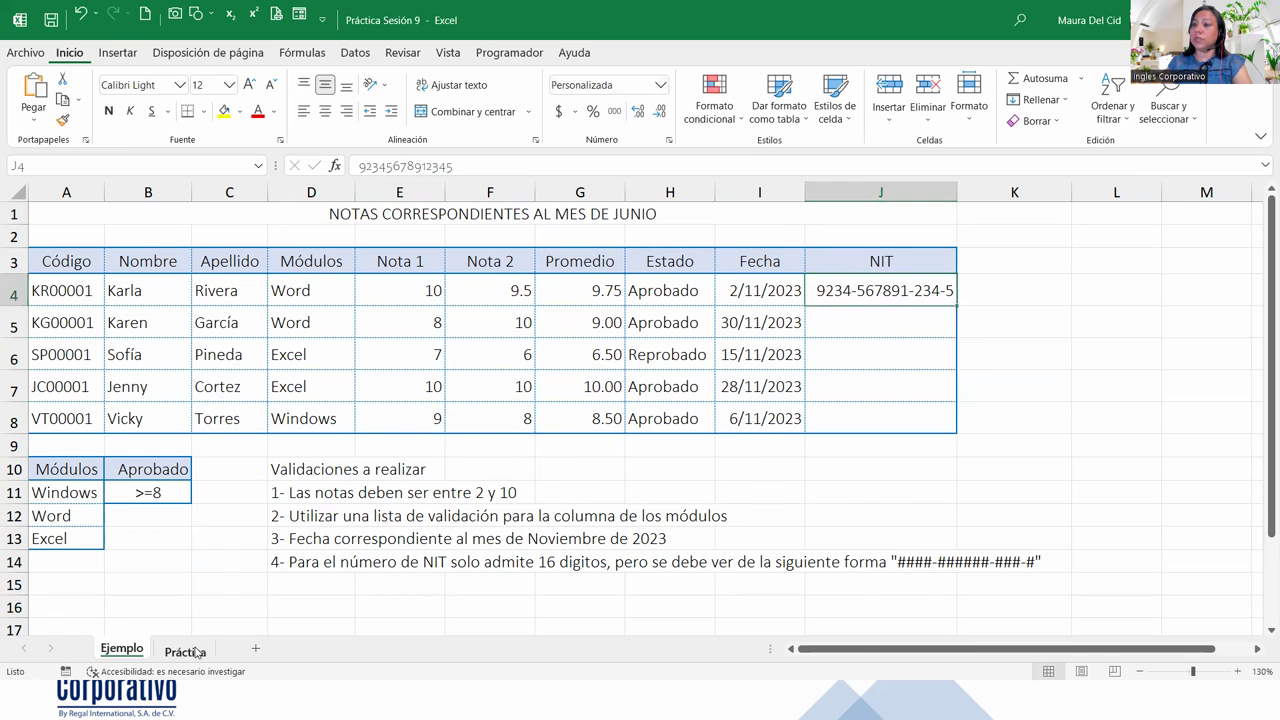
{"action": "left_click", "coordinate": [195, 651]}
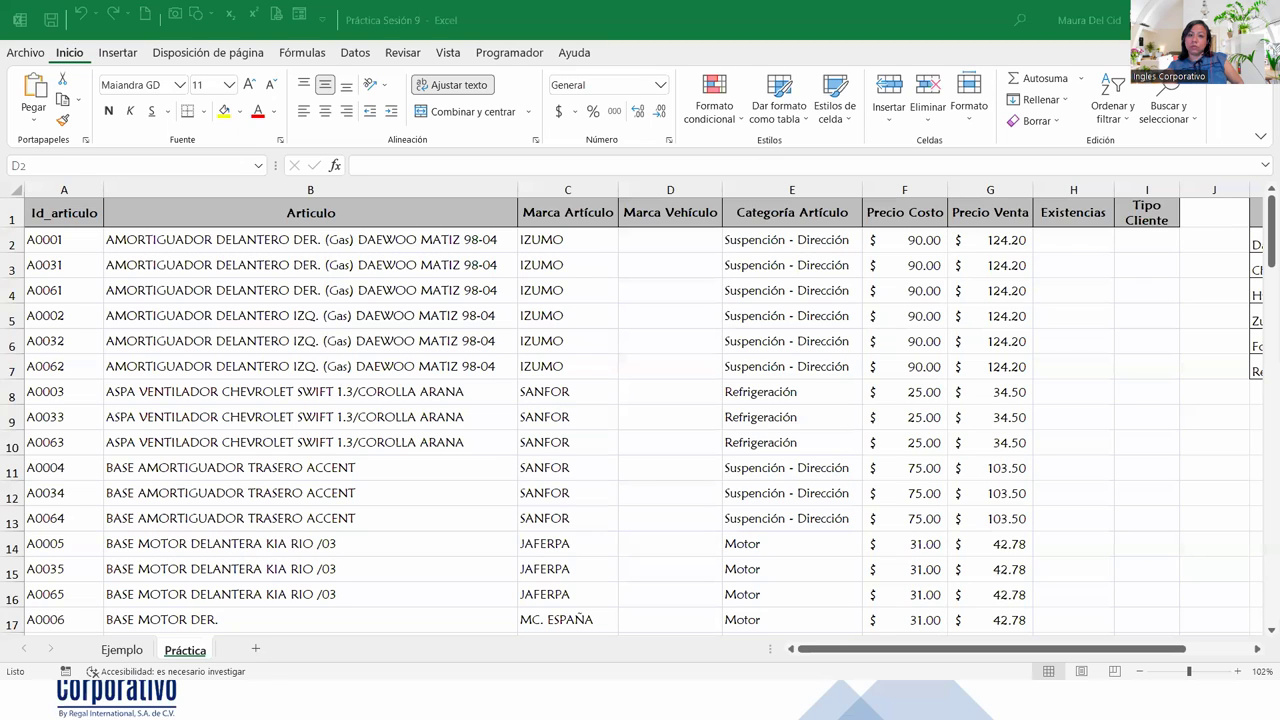
{"action": "left_click", "coordinate": [647, 247]}
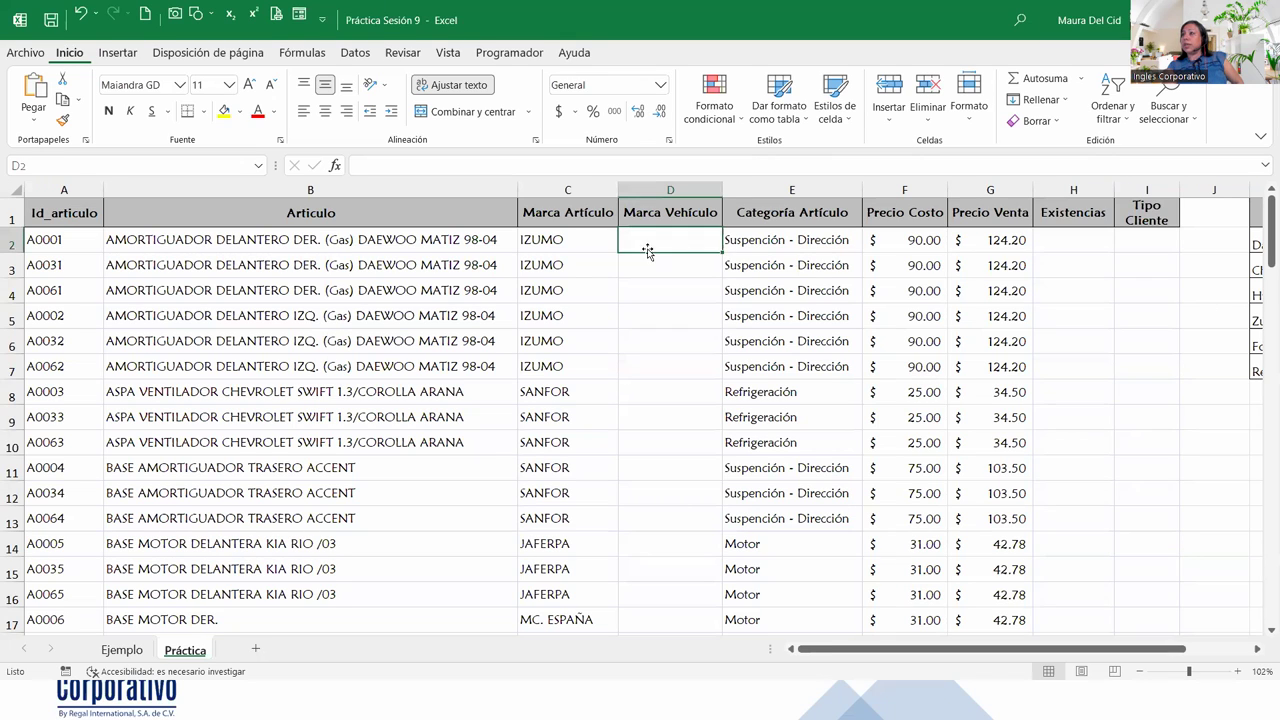
Select and review the empty Marca Vehículo column, then select the Existencias column.
{"action": "left_click", "coordinate": [656, 183]}
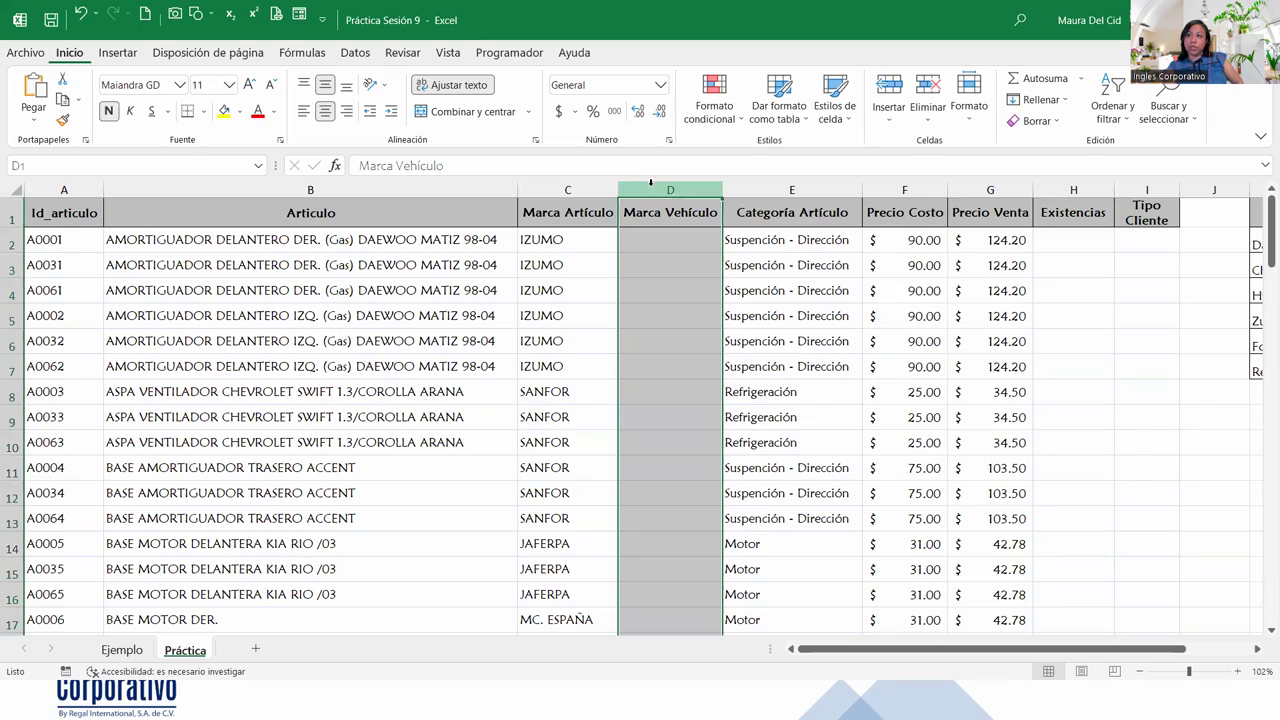
{"action": "scroll", "coordinate": [675, 372], "scroll_direction": "down", "scroll_amount": 20}
{"action": "scroll", "coordinate": [675, 372], "scroll_direction": "down", "scroll_amount": 1}
{"action": "scroll", "coordinate": [675, 372], "scroll_direction": "down", "scroll_amount": 6}
{"action": "scroll", "coordinate": [675, 372], "scroll_direction": "down", "scroll_amount": 7}
{"action": "scroll", "coordinate": [675, 372], "scroll_direction": "up", "scroll_amount": 10}
{"action": "scroll", "coordinate": [675, 372], "scroll_direction": "up", "scroll_amount": 2}
{"action": "scroll", "coordinate": [675, 372], "scroll_direction": "down", "scroll_amount": 3}
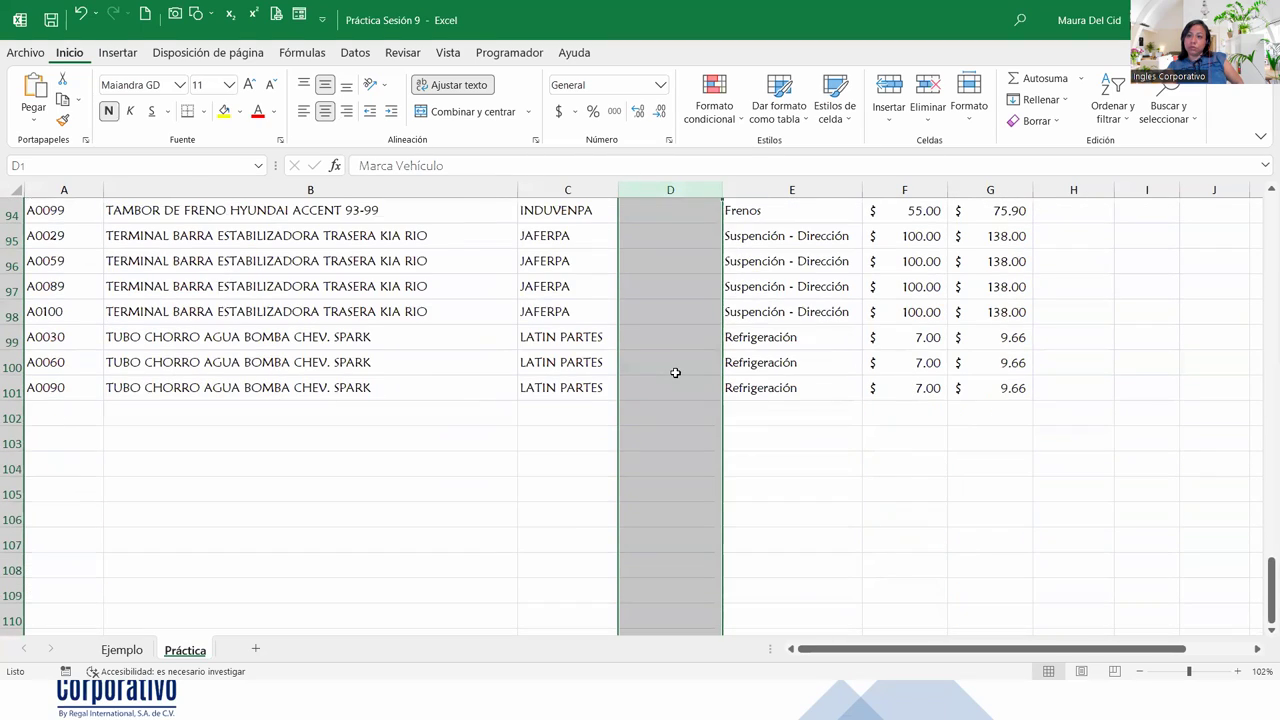
{"action": "scroll", "coordinate": [675, 372], "scroll_direction": "up", "scroll_amount": 8}
{"action": "scroll", "coordinate": [675, 372], "scroll_direction": "up", "scroll_amount": 7}
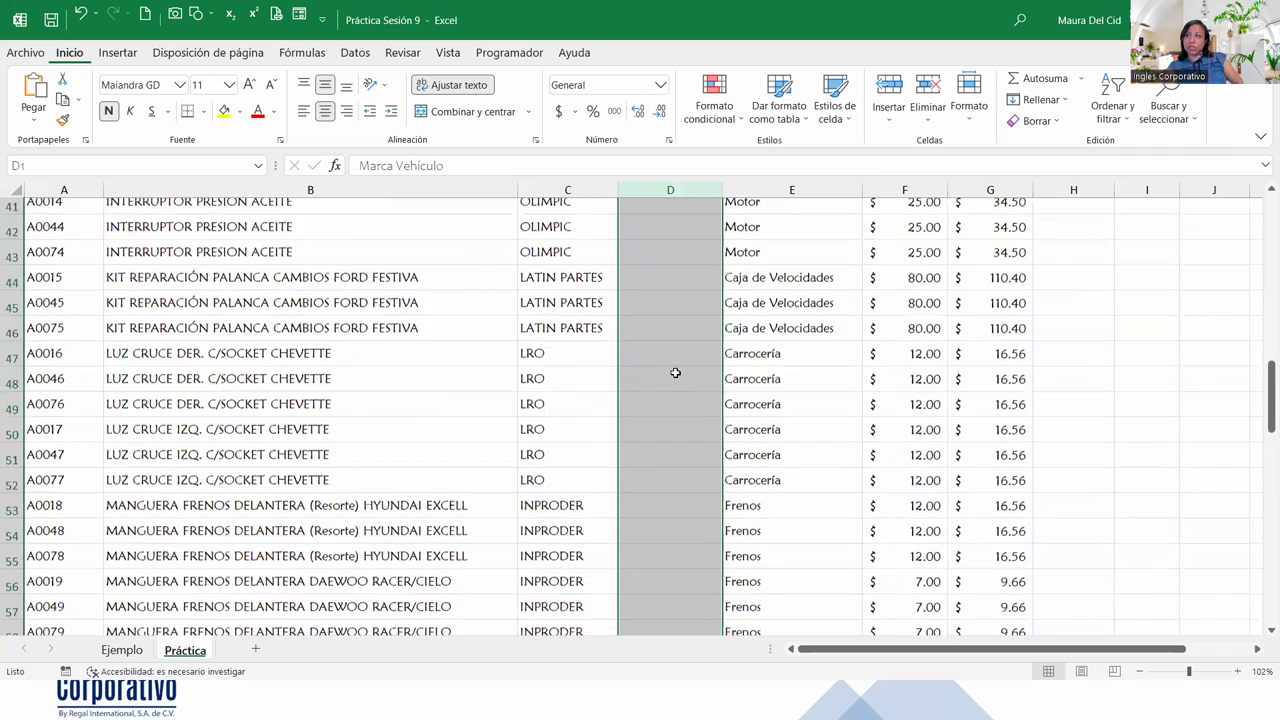
{"action": "scroll", "coordinate": [675, 372], "scroll_direction": "up", "scroll_amount": 16}
{"action": "left_click", "coordinate": [1052, 184]}
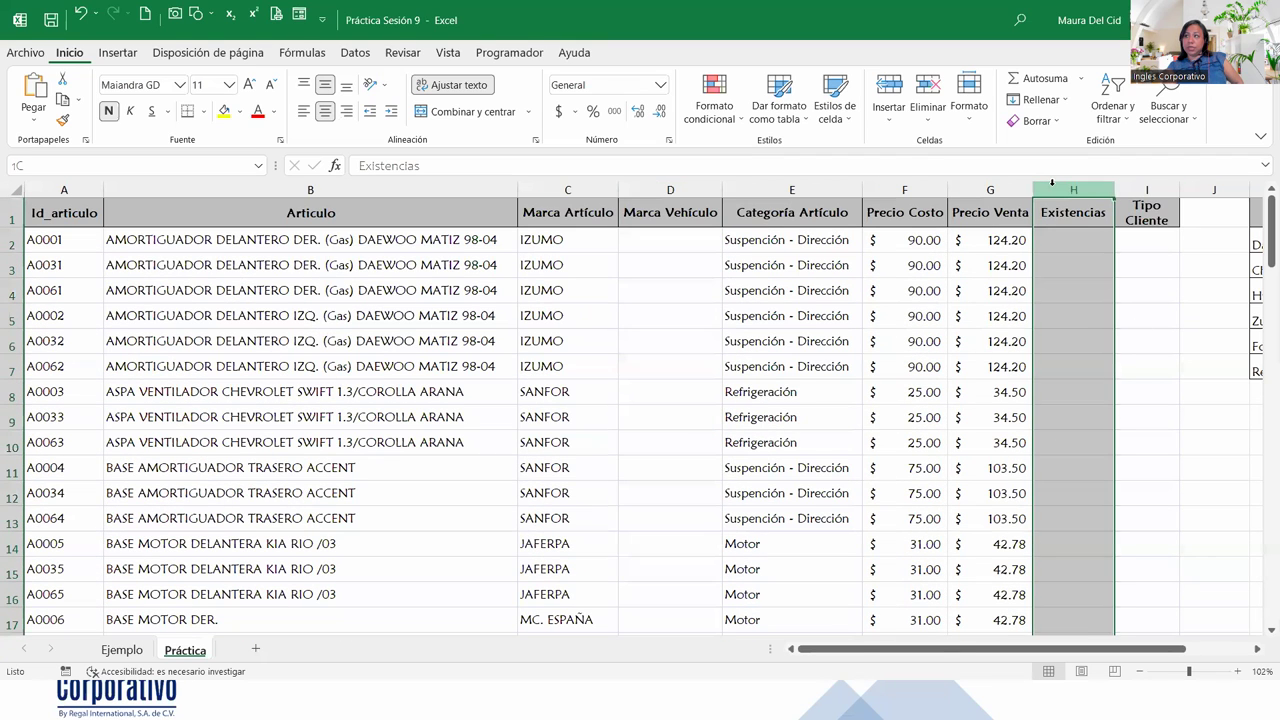
{"action": "left_click", "coordinate": [1148, 189]}
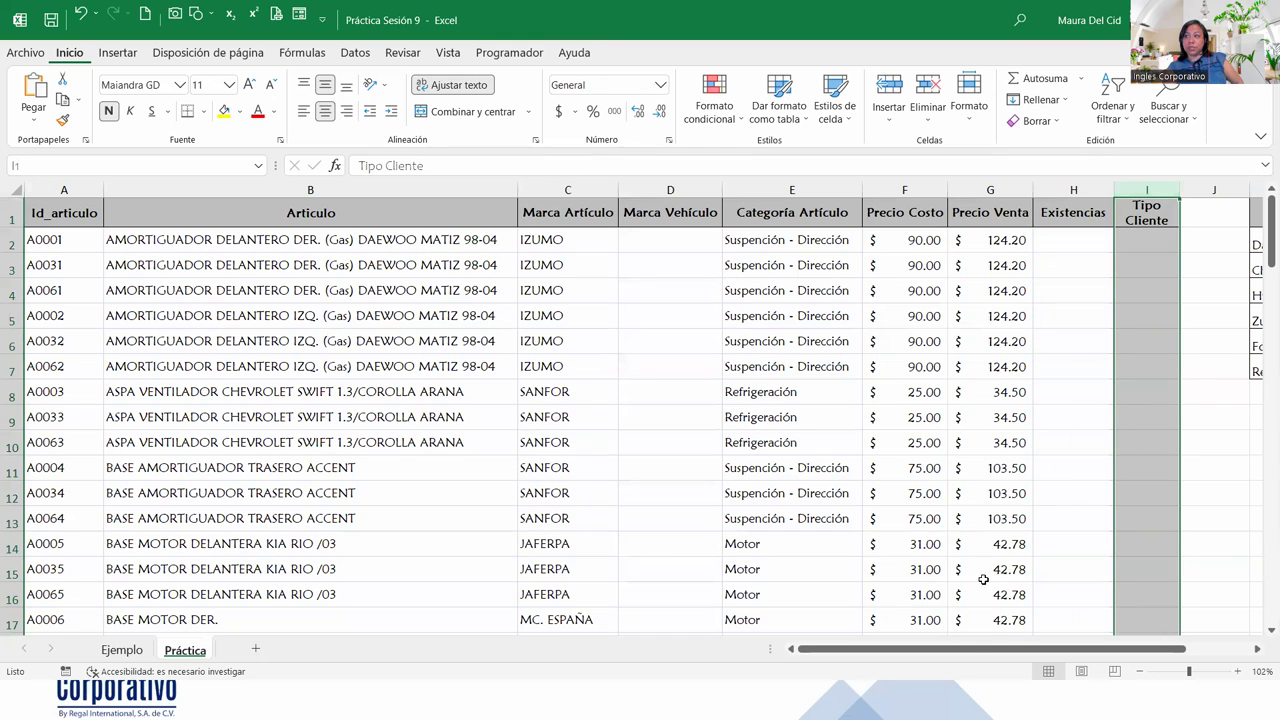
{"action": "left_click_drag", "start_coordinate": [975, 650], "coordinate": [1143, 643]}
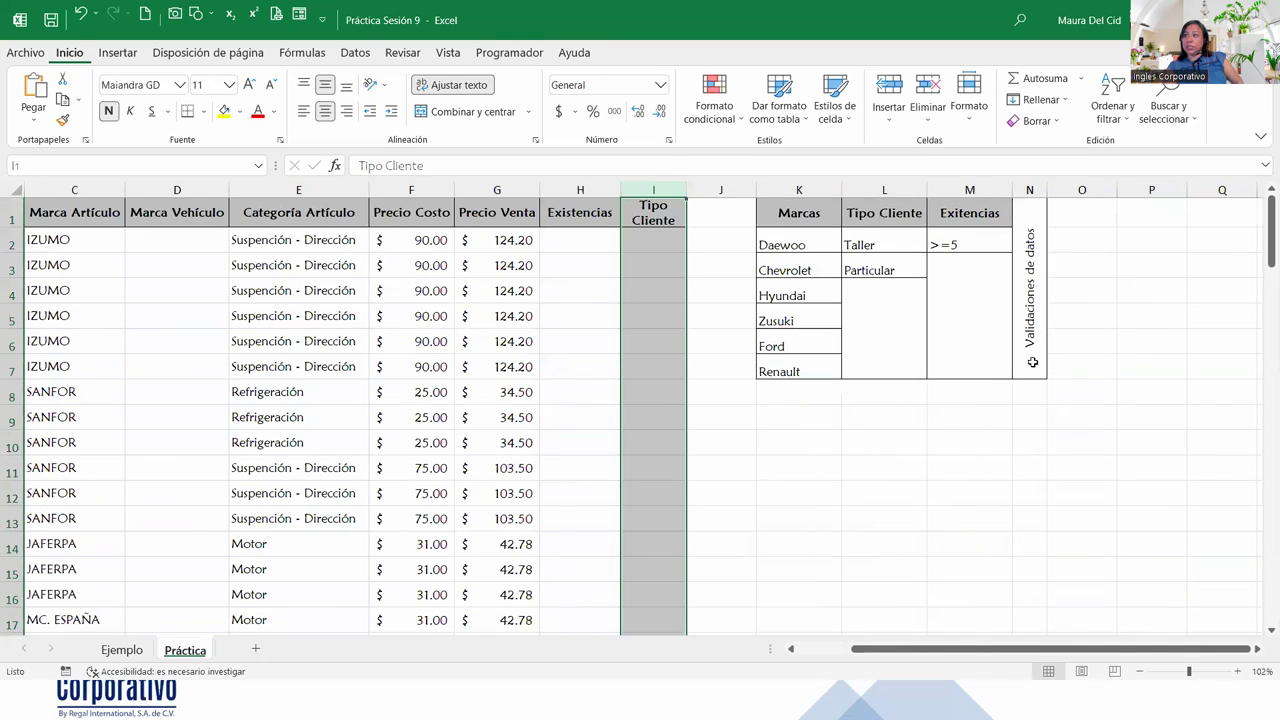
{"action": "left_click", "coordinate": [832, 318]}
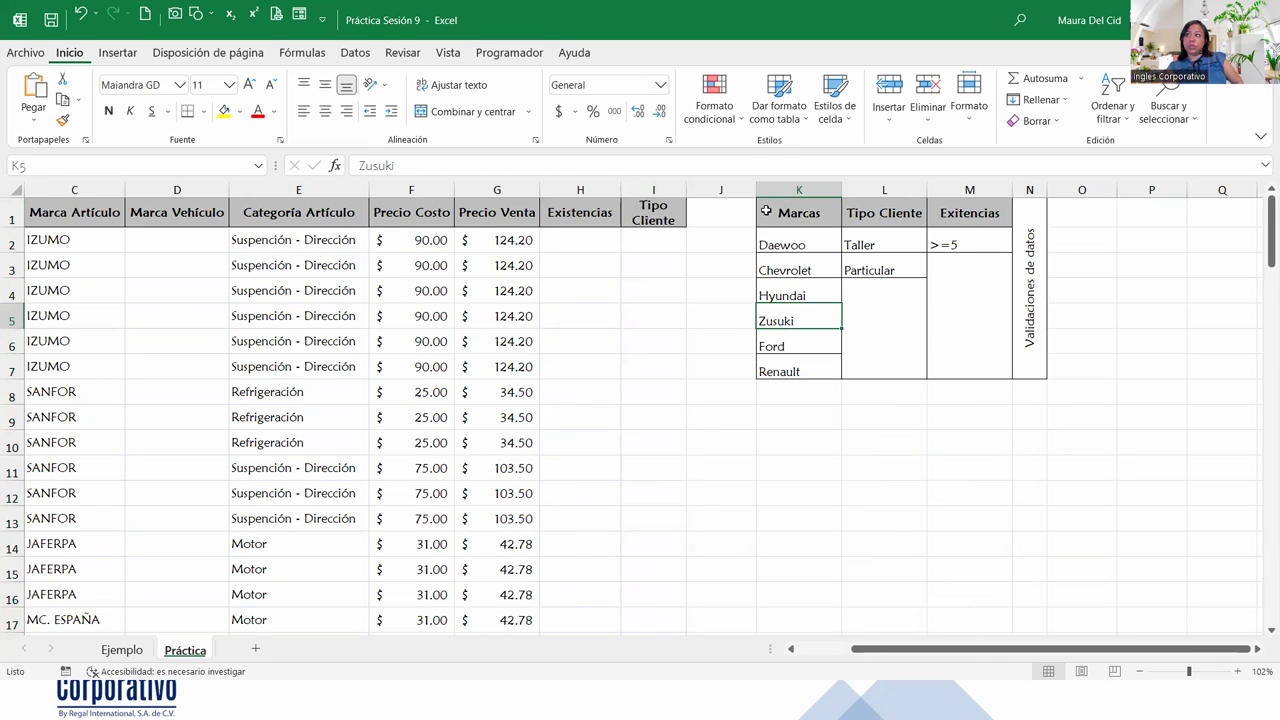
{"action": "left_click_drag", "start_coordinate": [766, 210], "coordinate": [1018, 350]}
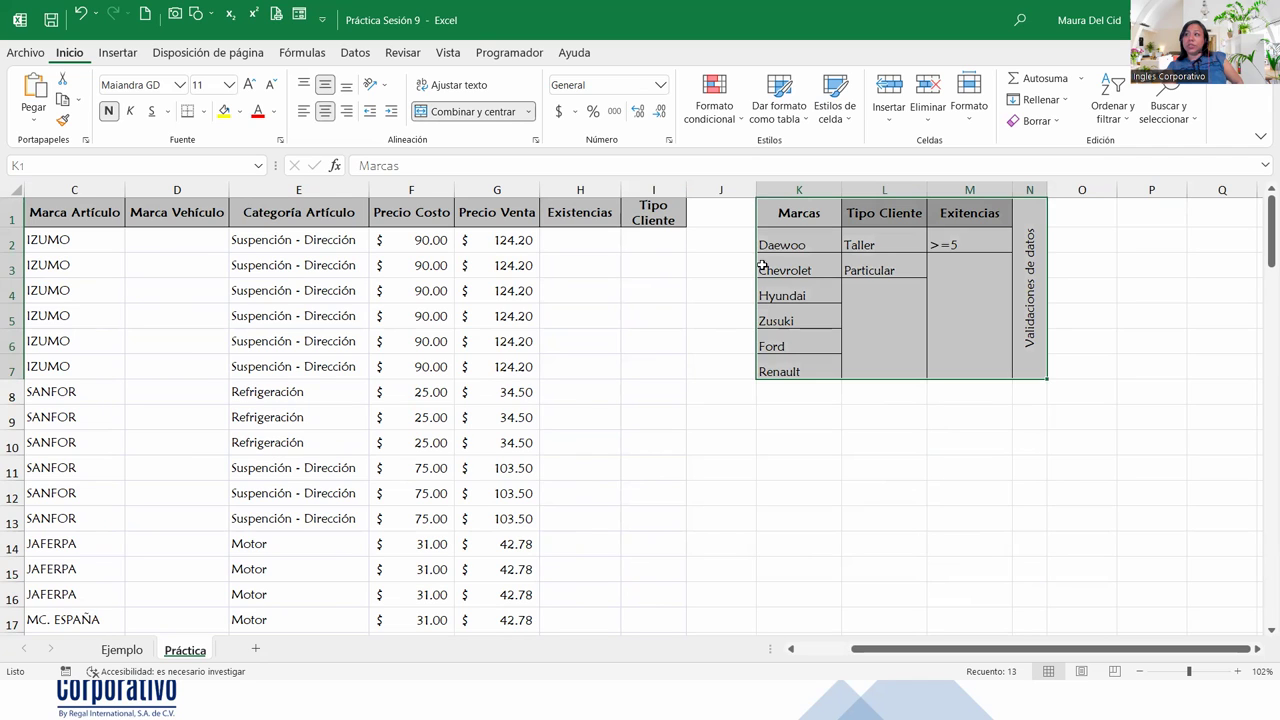
{"action": "left_click", "coordinate": [796, 241]}
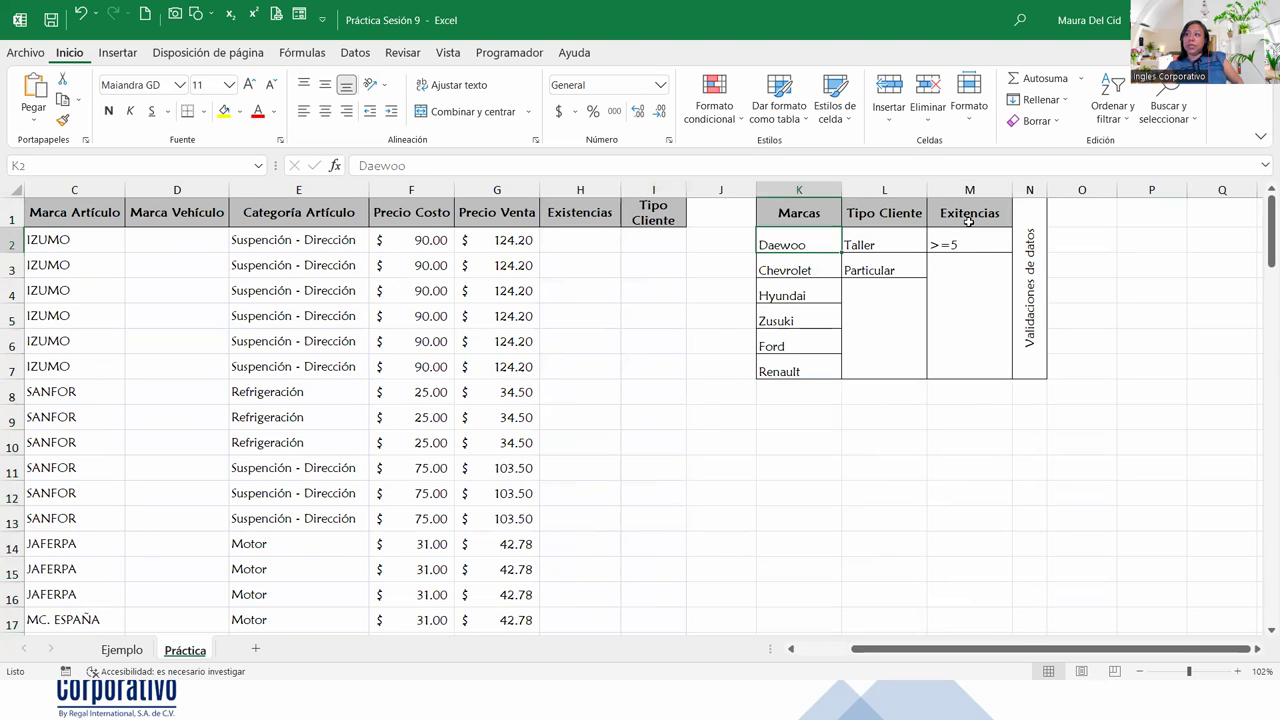
{"action": "left_click_drag", "start_coordinate": [811, 188], "coordinate": [880, 188]}
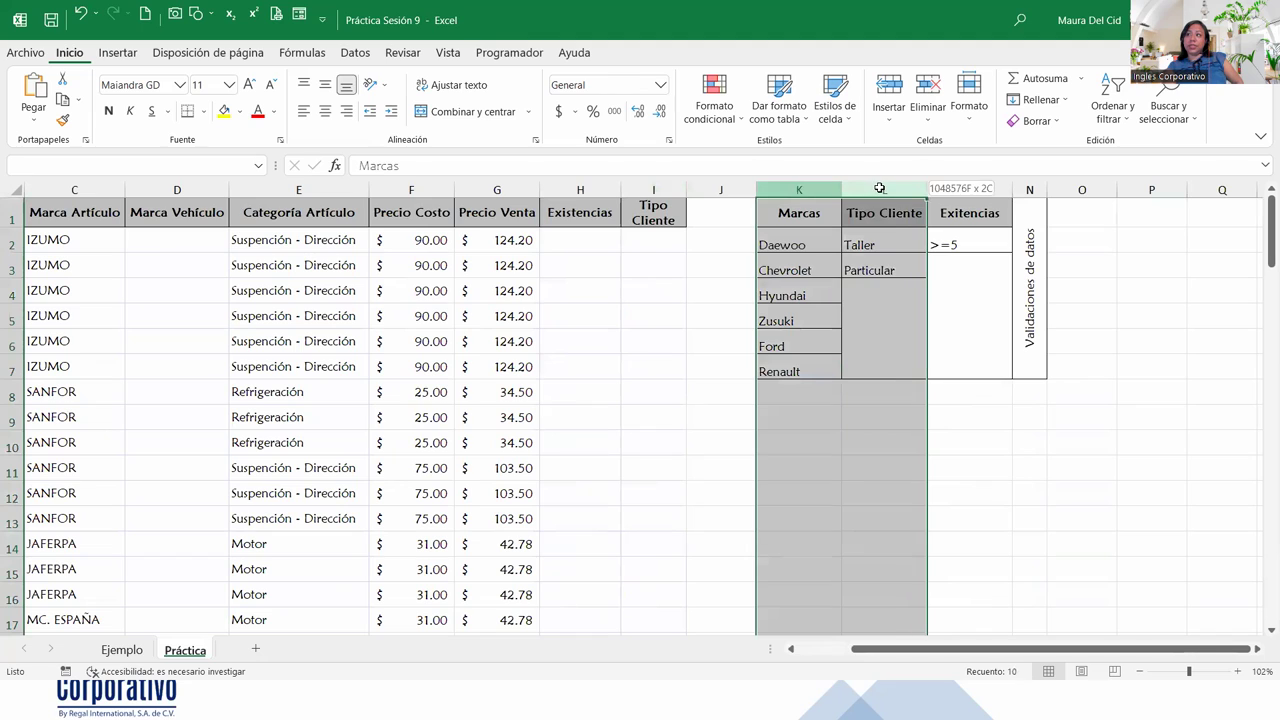
{"action": "left_click", "coordinate": [778, 242]}
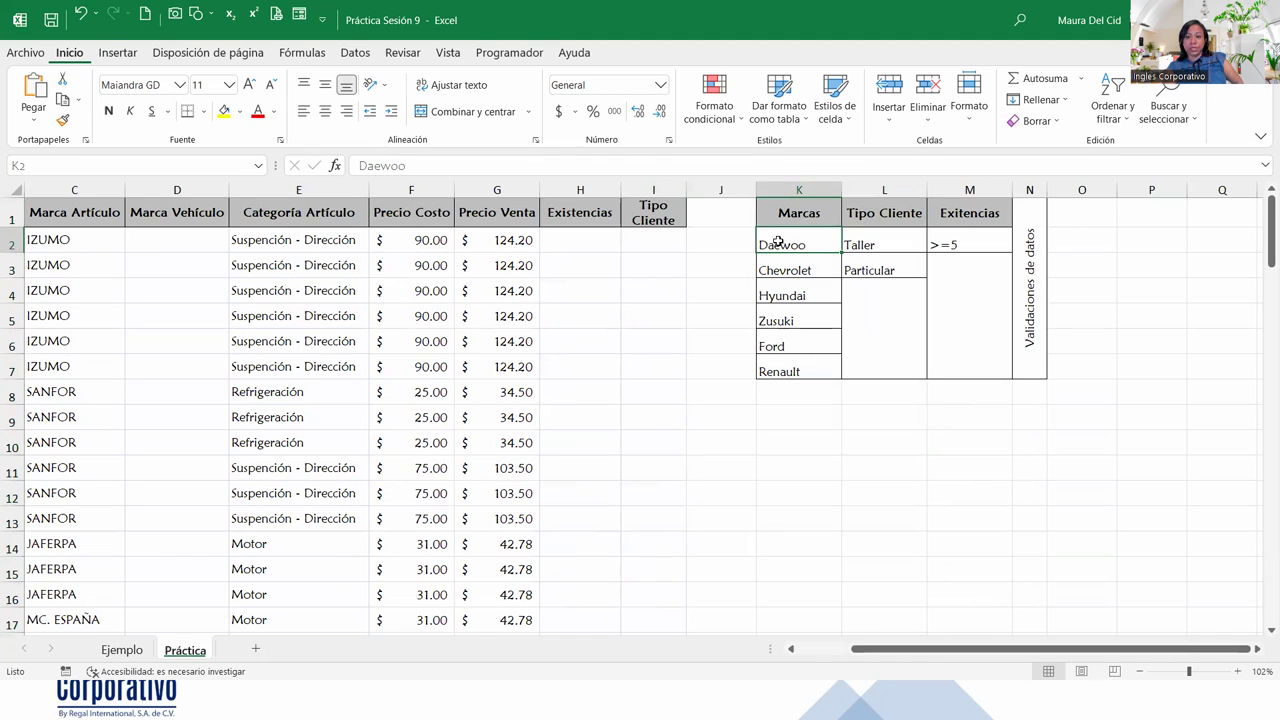
{"action": "left_click", "coordinate": [982, 186]}
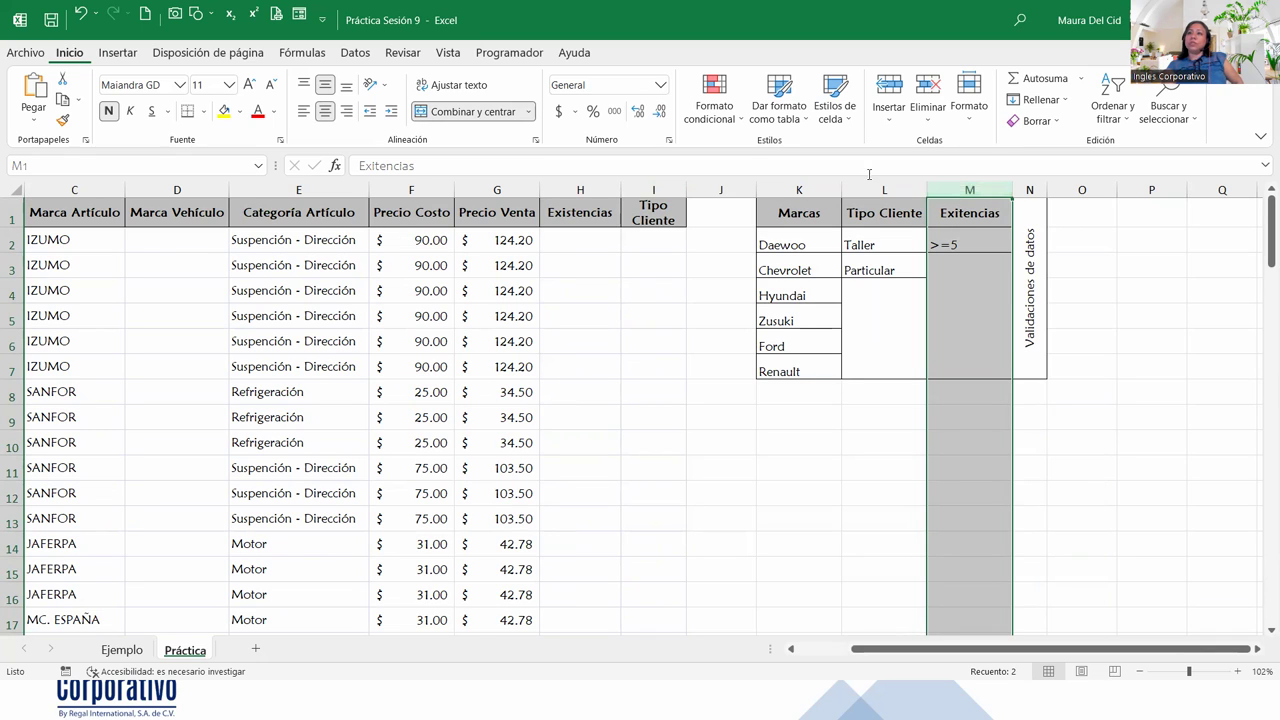
{"action": "left_click", "coordinate": [176, 256]}
{"action": "left_click", "coordinate": [176, 241]}
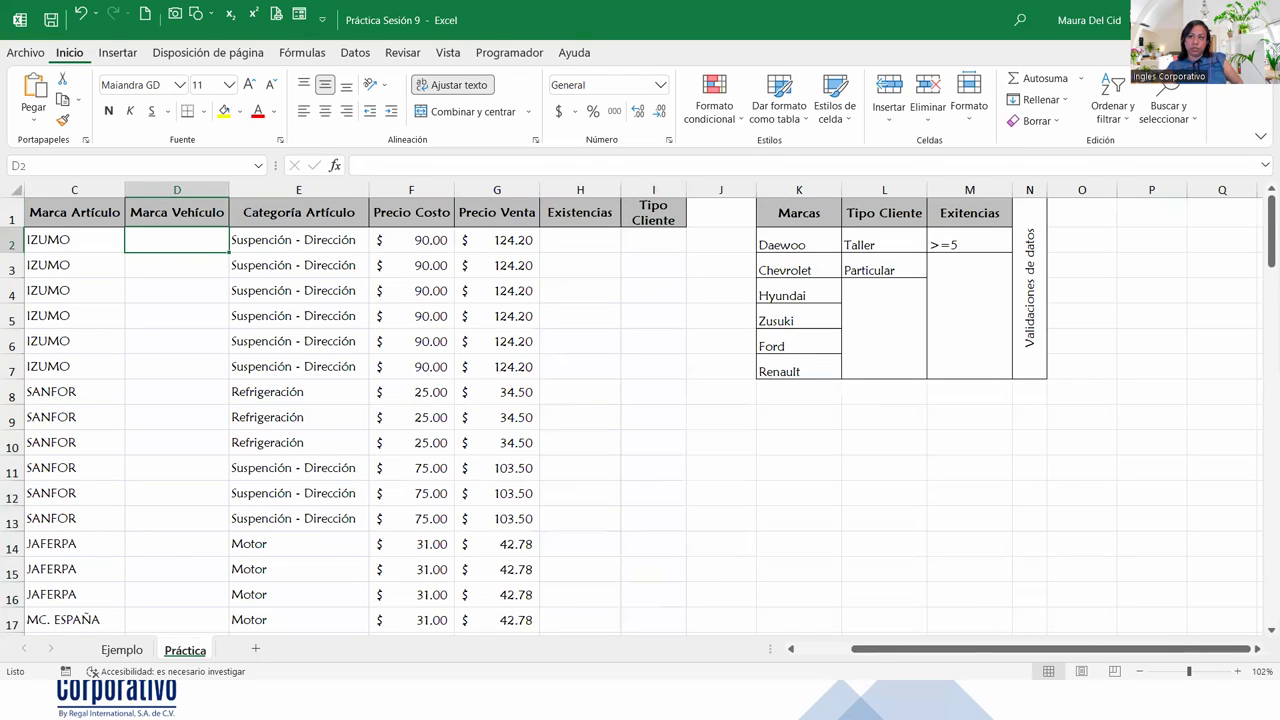
{"action": "left_click_drag", "start_coordinate": [883, 650], "coordinate": [790, 645]}
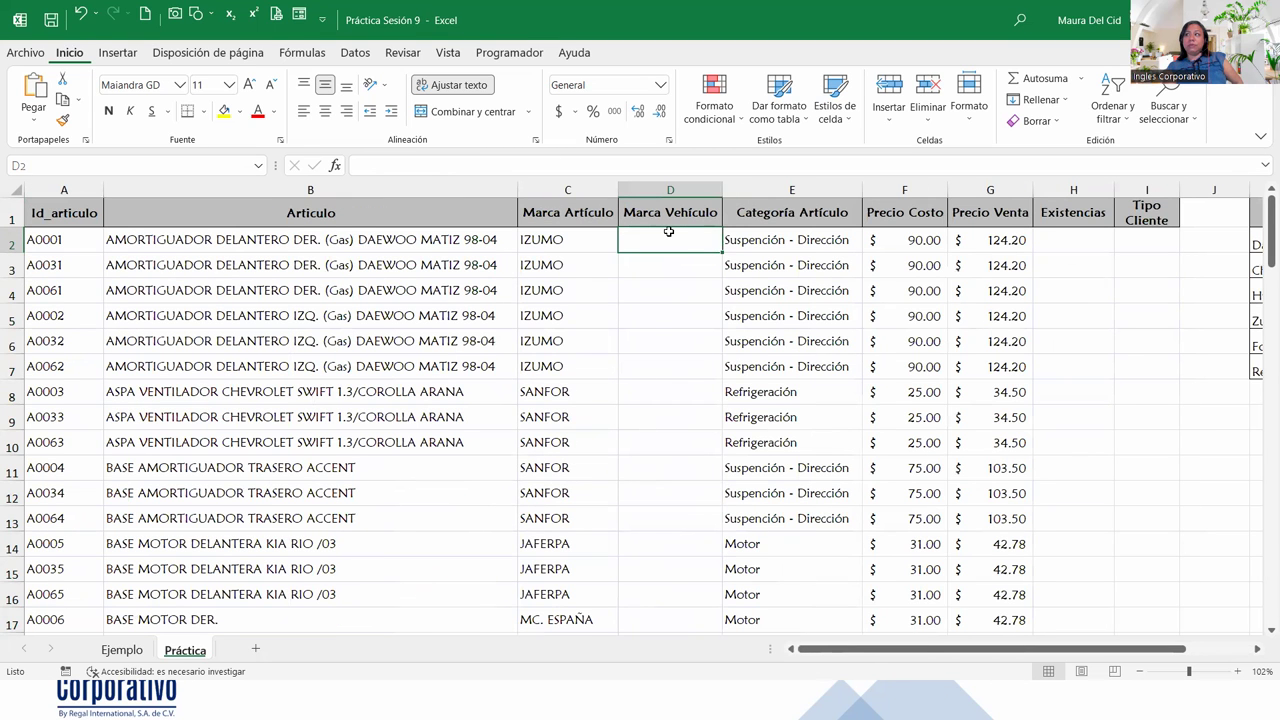
{"action": "left_click", "coordinate": [1147, 189]}
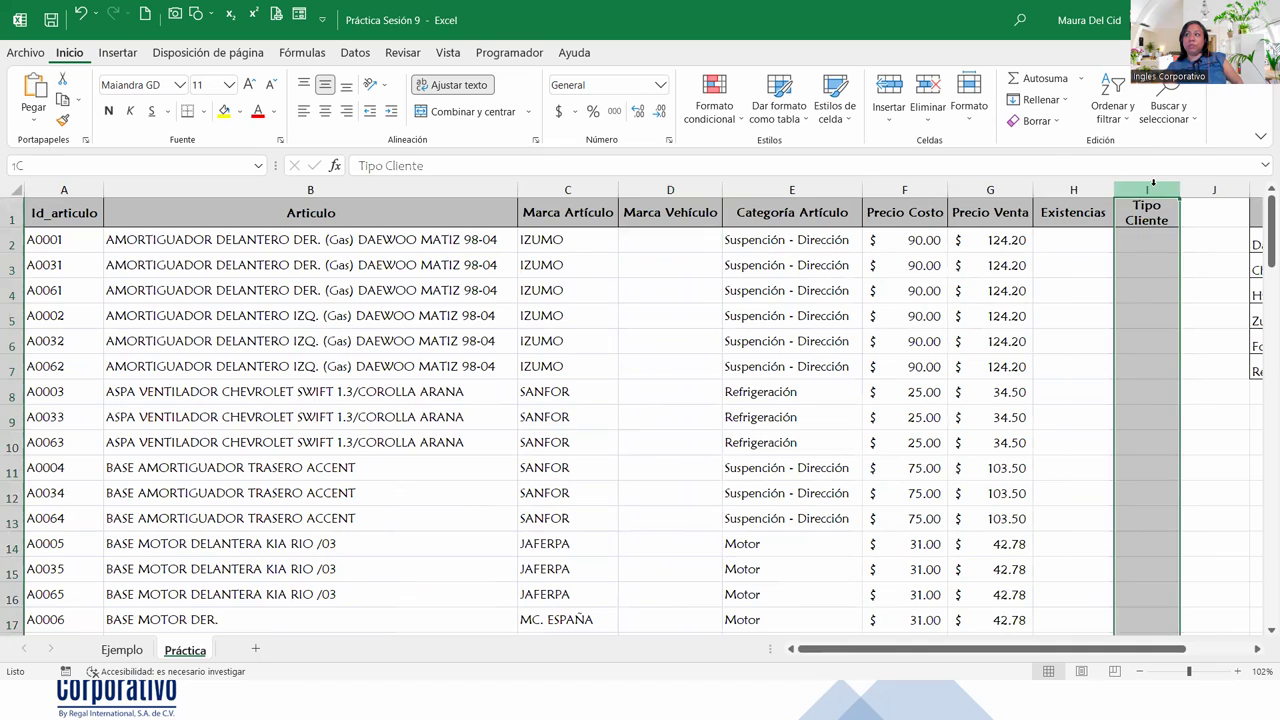
{"action": "left_click", "coordinate": [697, 254]}
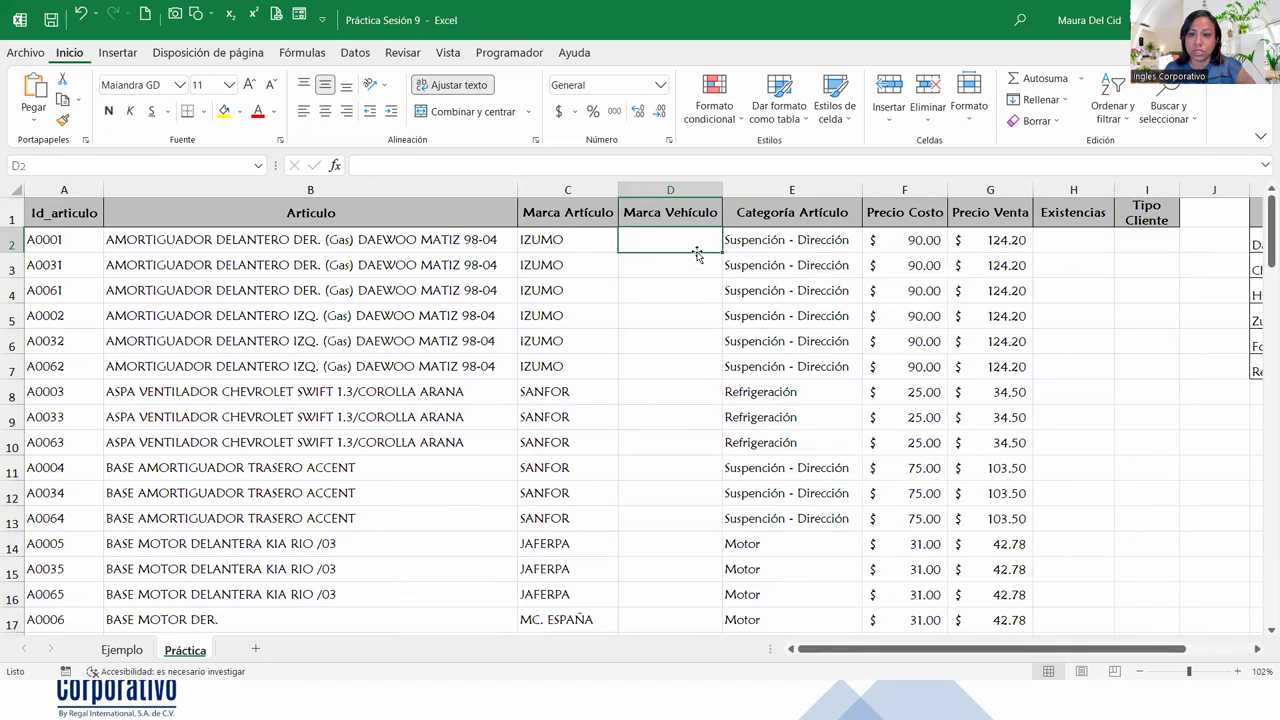
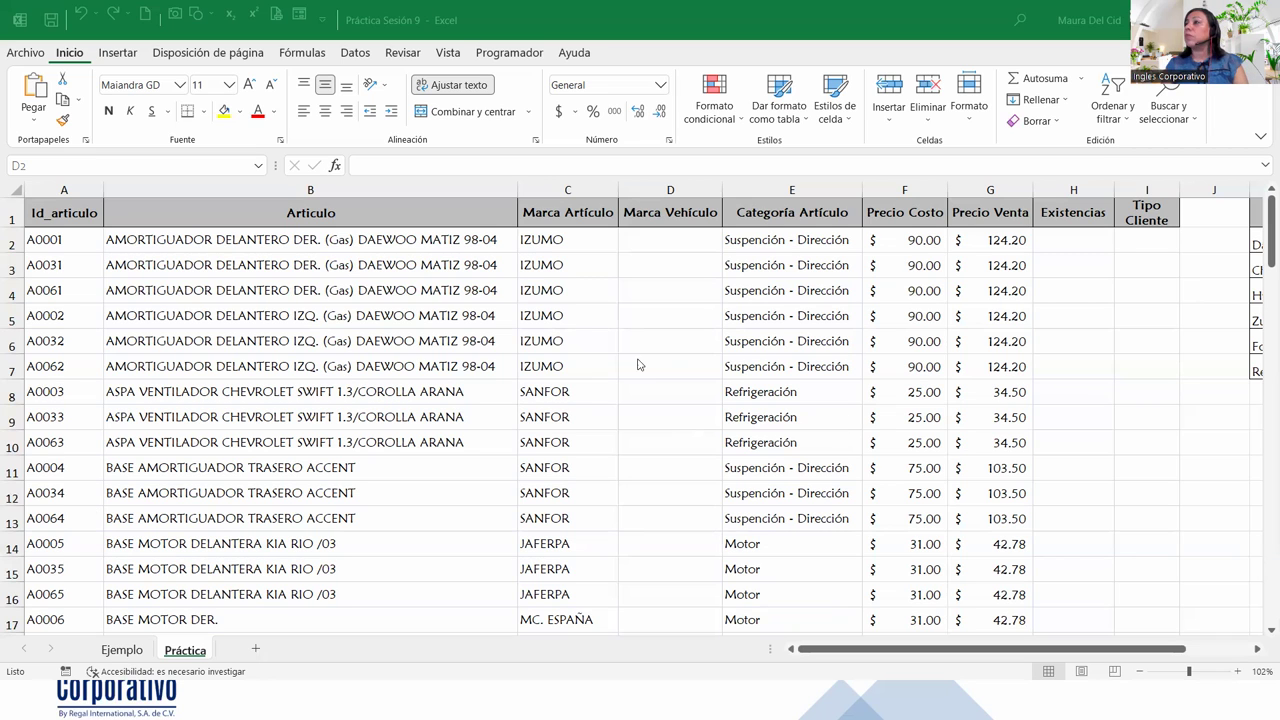
On the Ejemplo sheet, review the custom NIT number format of cells J4:J8.
{"action": "left_click", "coordinate": [121, 649]}
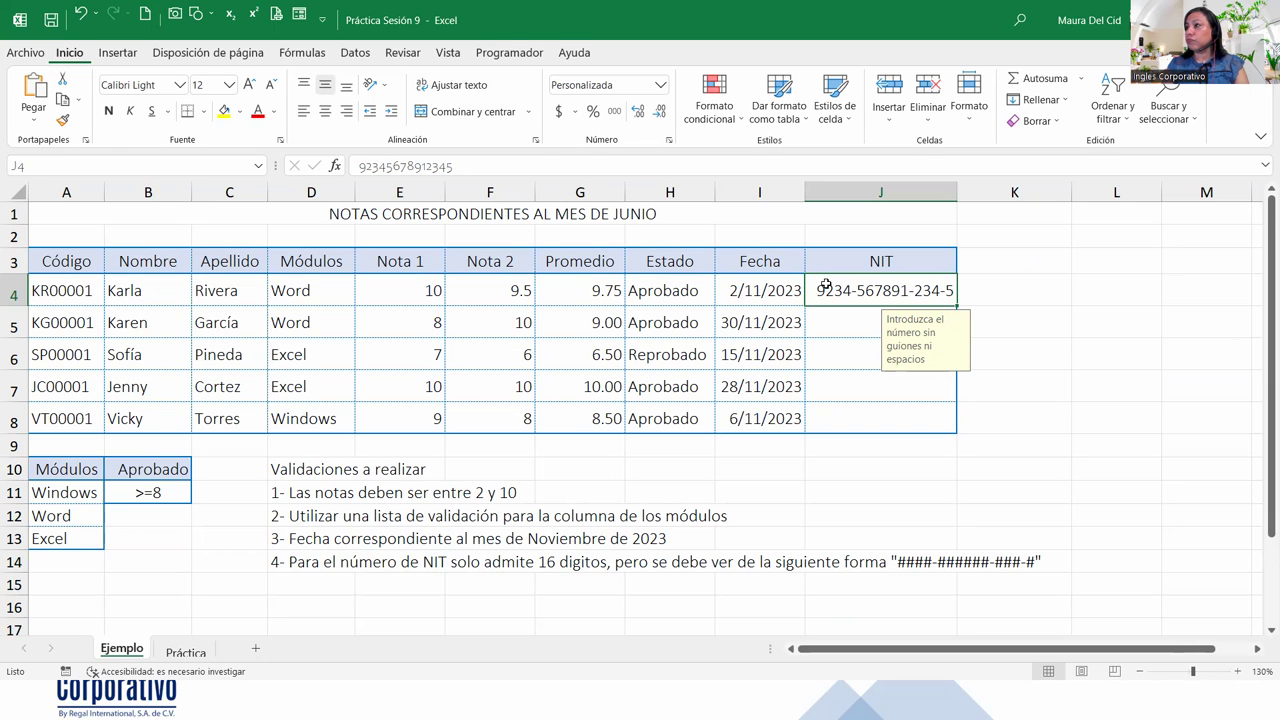
{"action": "left_click_drag", "start_coordinate": [825, 296], "coordinate": [860, 410]}
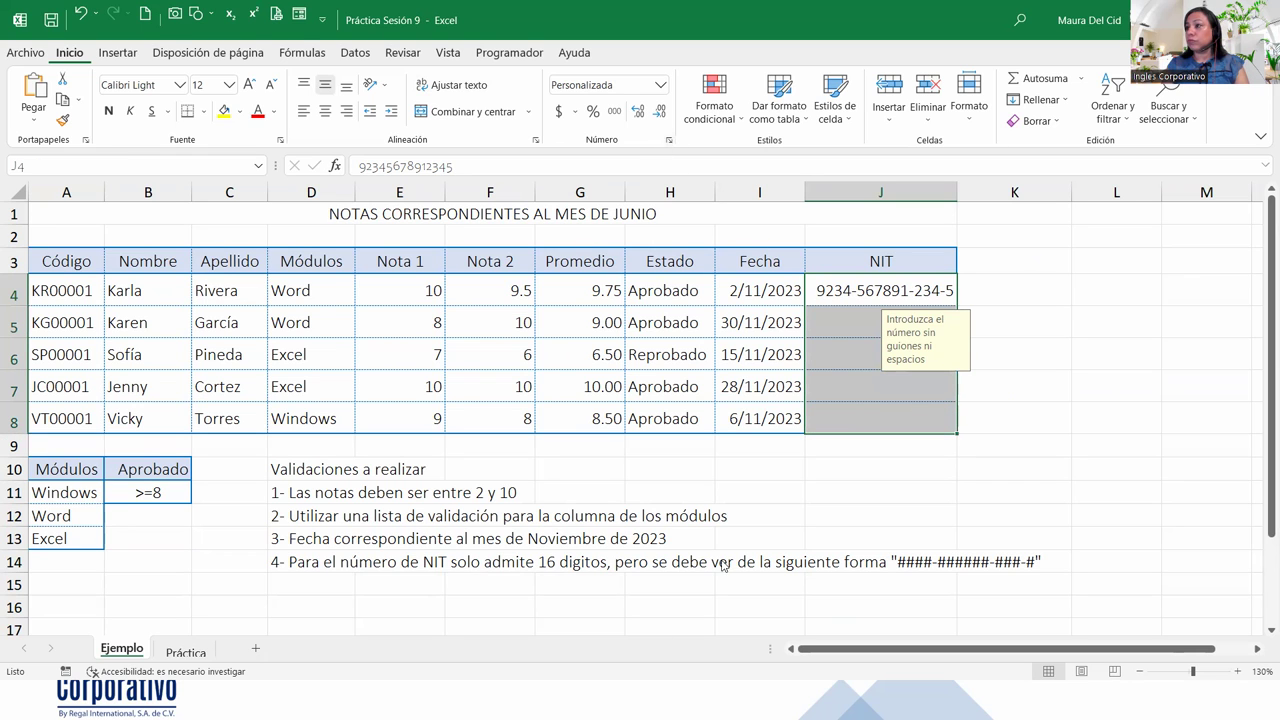
{"action": "key", "text": "ctrl+1"}
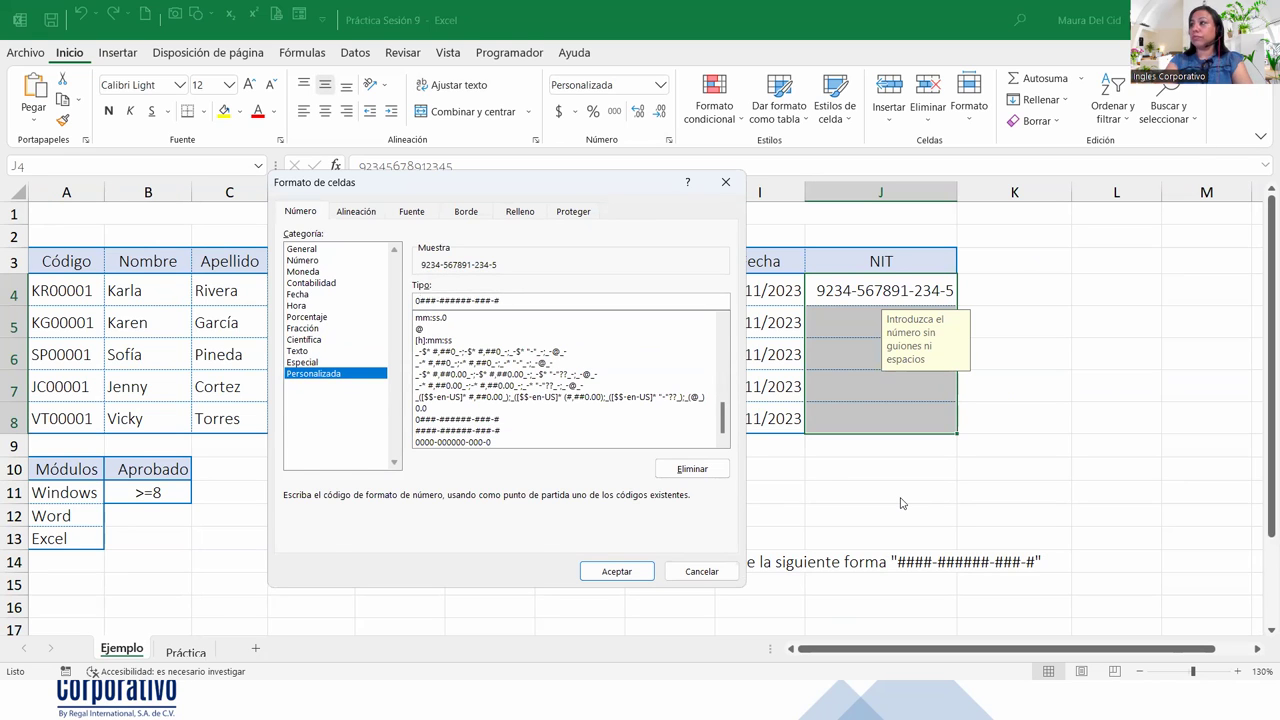
{"action": "key", "text": "Return"}
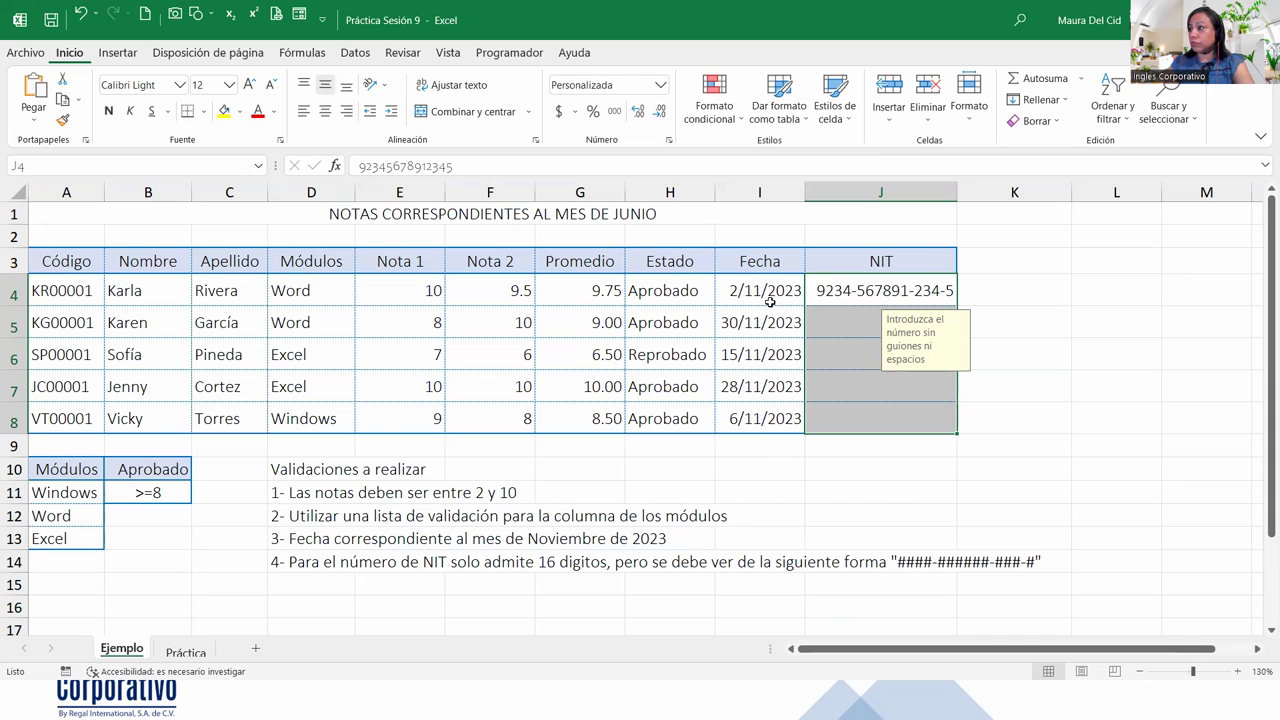
Set the NIT cells' data validation to require a text length of 13.
{"action": "left_click", "coordinate": [345, 57]}
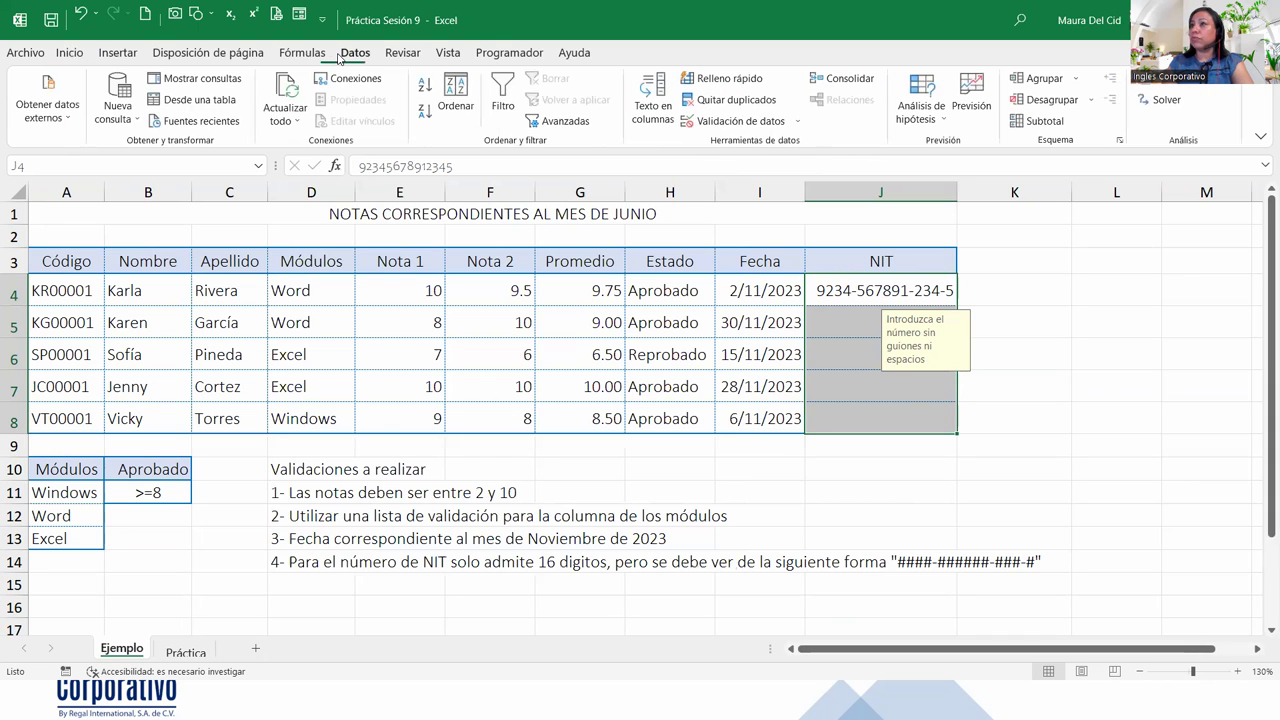
{"action": "left_click", "coordinate": [735, 121]}
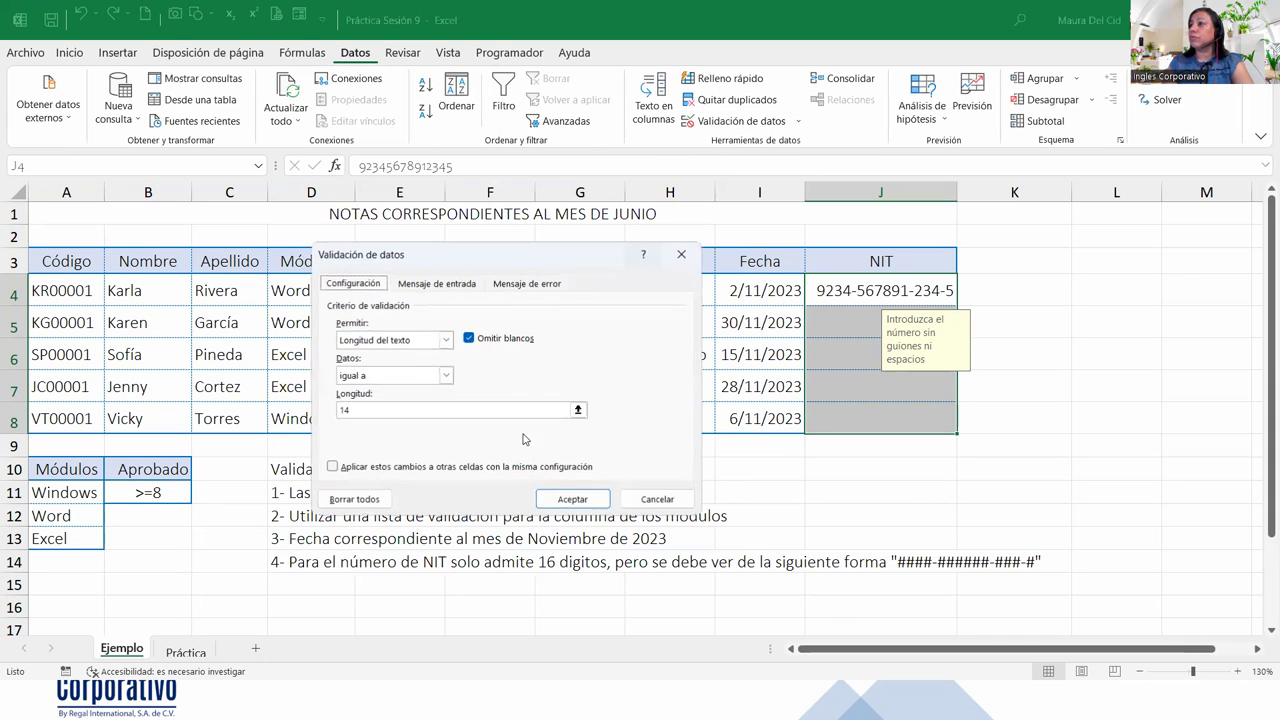
{"action": "left_click", "coordinate": [405, 409]}
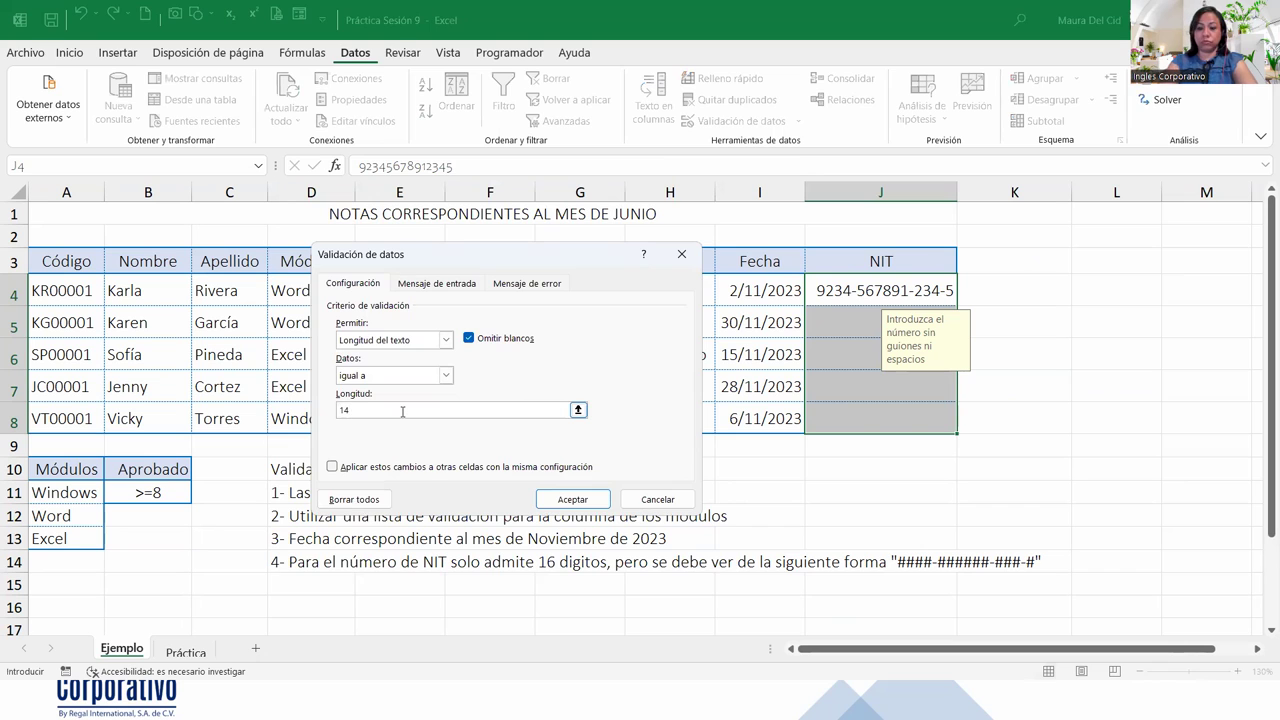
{"action": "type", "text": "13"}
{"action": "key", "text": "Return"}
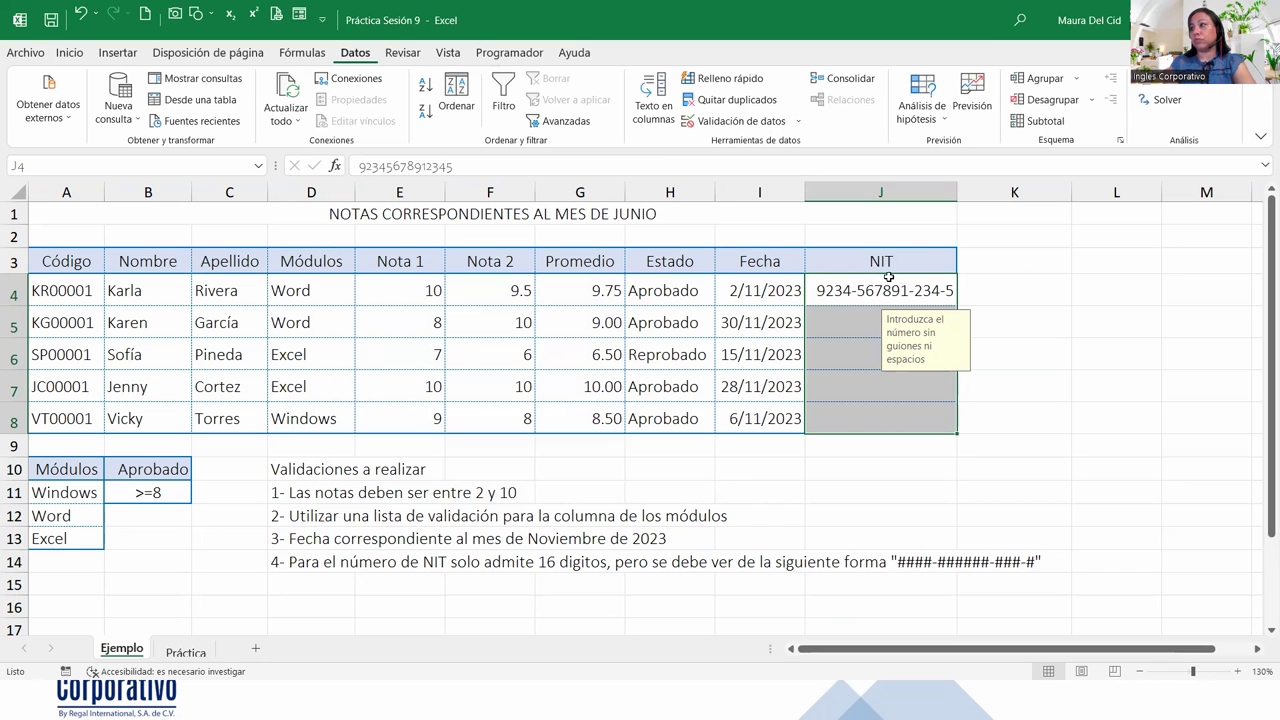
{"action": "double_click", "coordinate": [826, 290]}
{"action": "key", "text": "Delete"}
{"action": "type", "text": "0"}
{"action": "key", "text": "Return"}
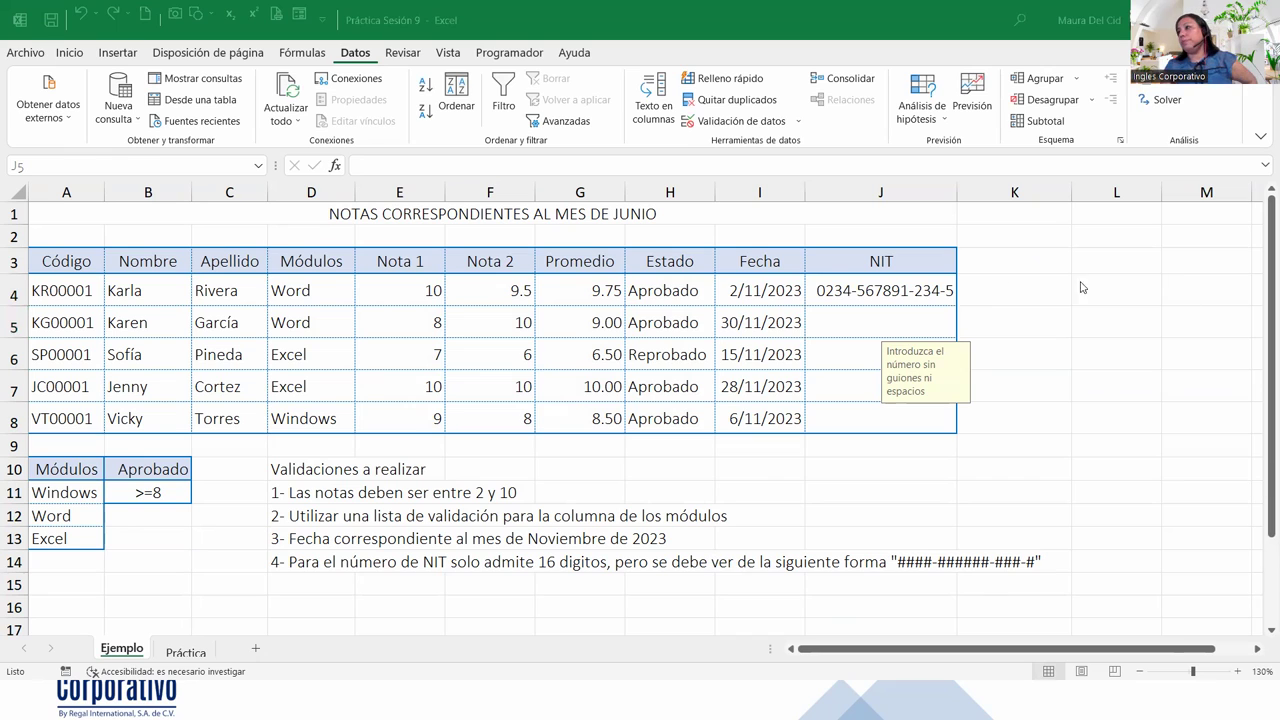
{"action": "left_click", "coordinate": [902, 312]}
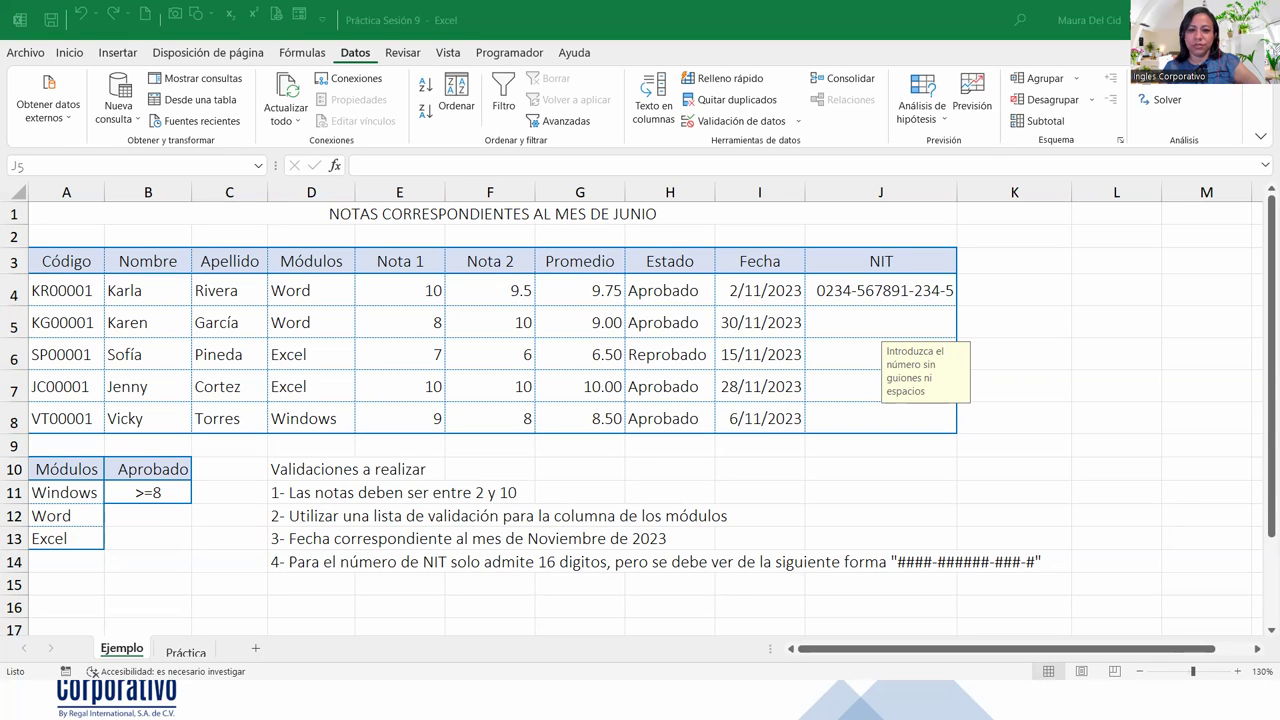
{"action": "double_click", "coordinate": [873, 305]}
{"action": "left_click", "coordinate": [872, 290]}
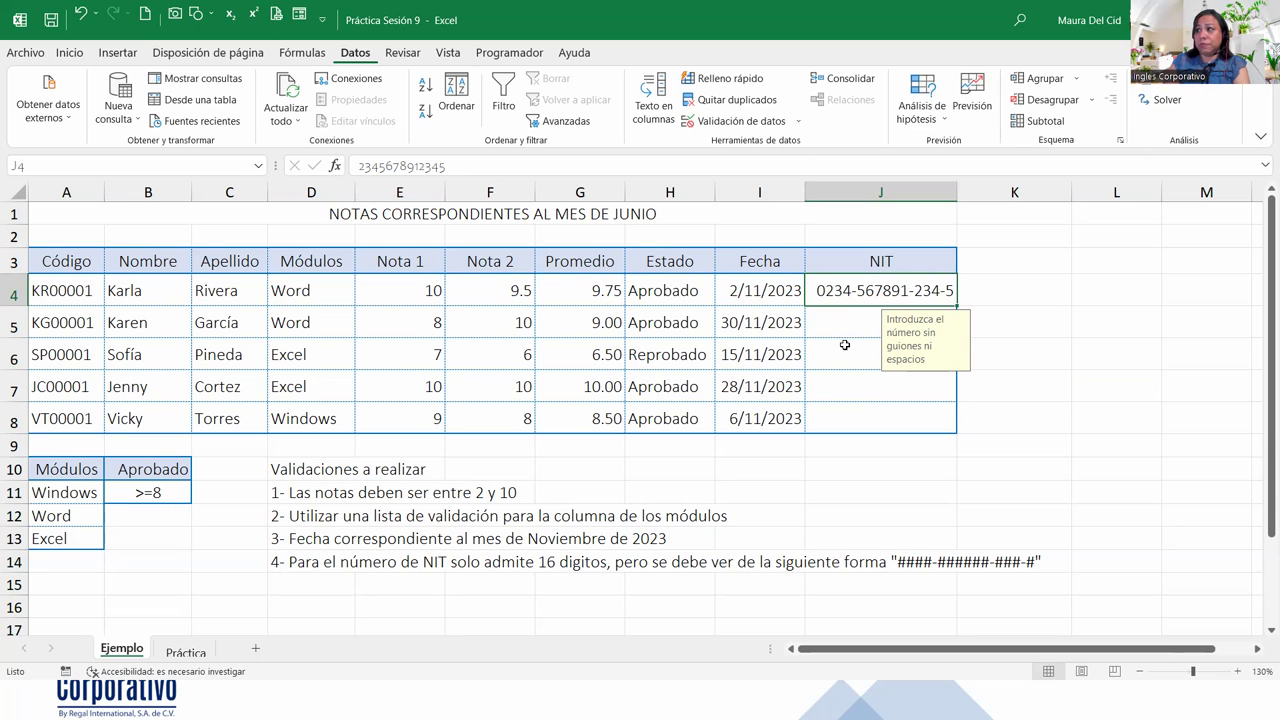
{"action": "left_click", "coordinate": [845, 322]}
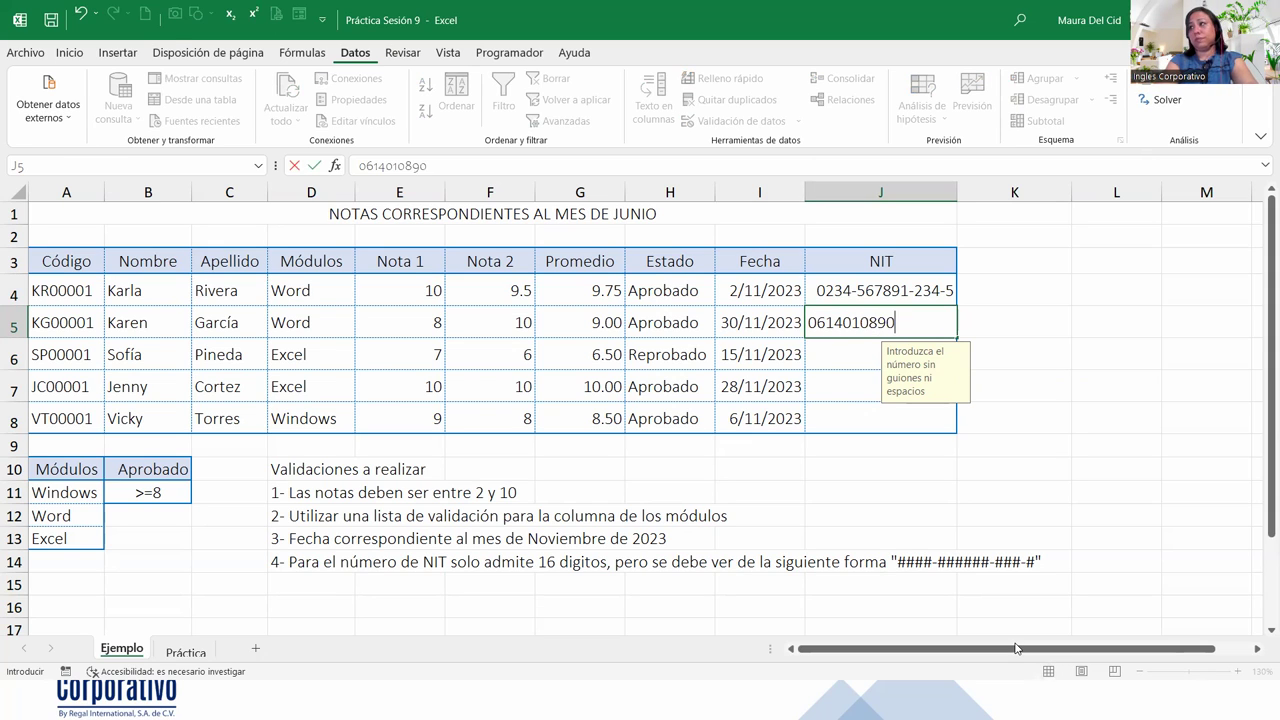
{"action": "key", "text": "Return"}
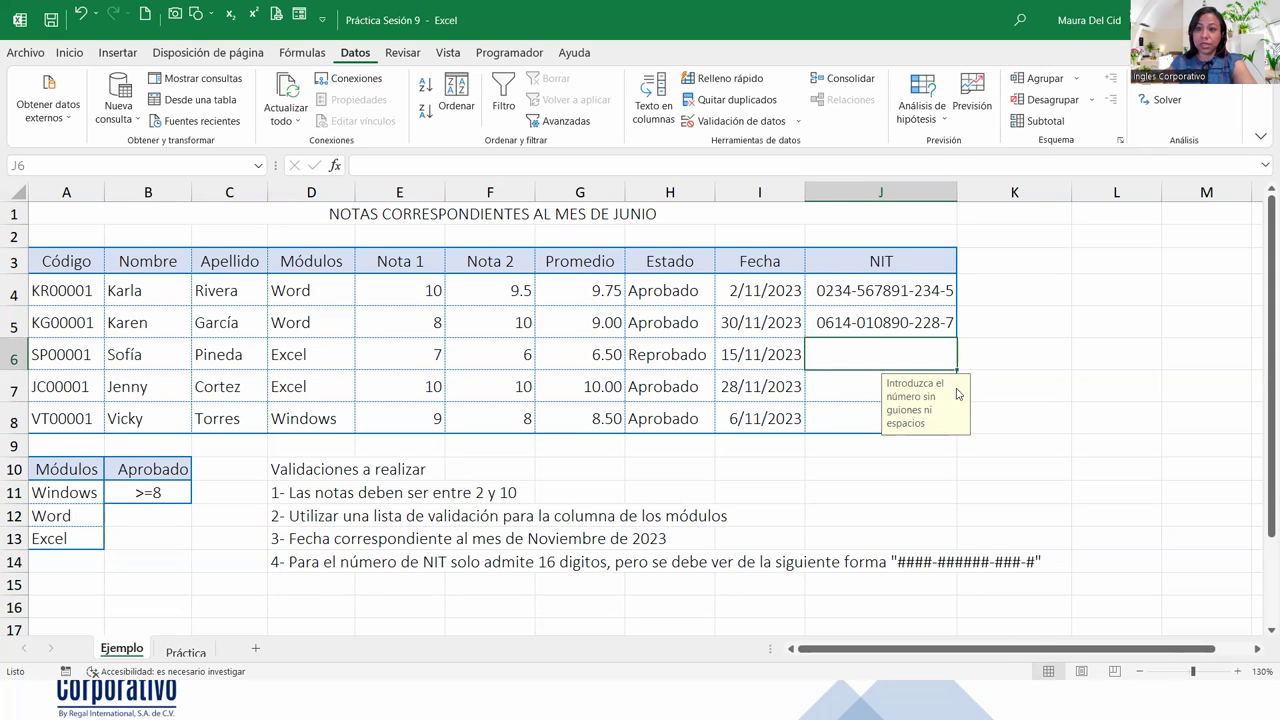
{"action": "left_click", "coordinate": [890, 318]}
{"action": "left_click_drag", "start_coordinate": [888, 292], "coordinate": [903, 411]}
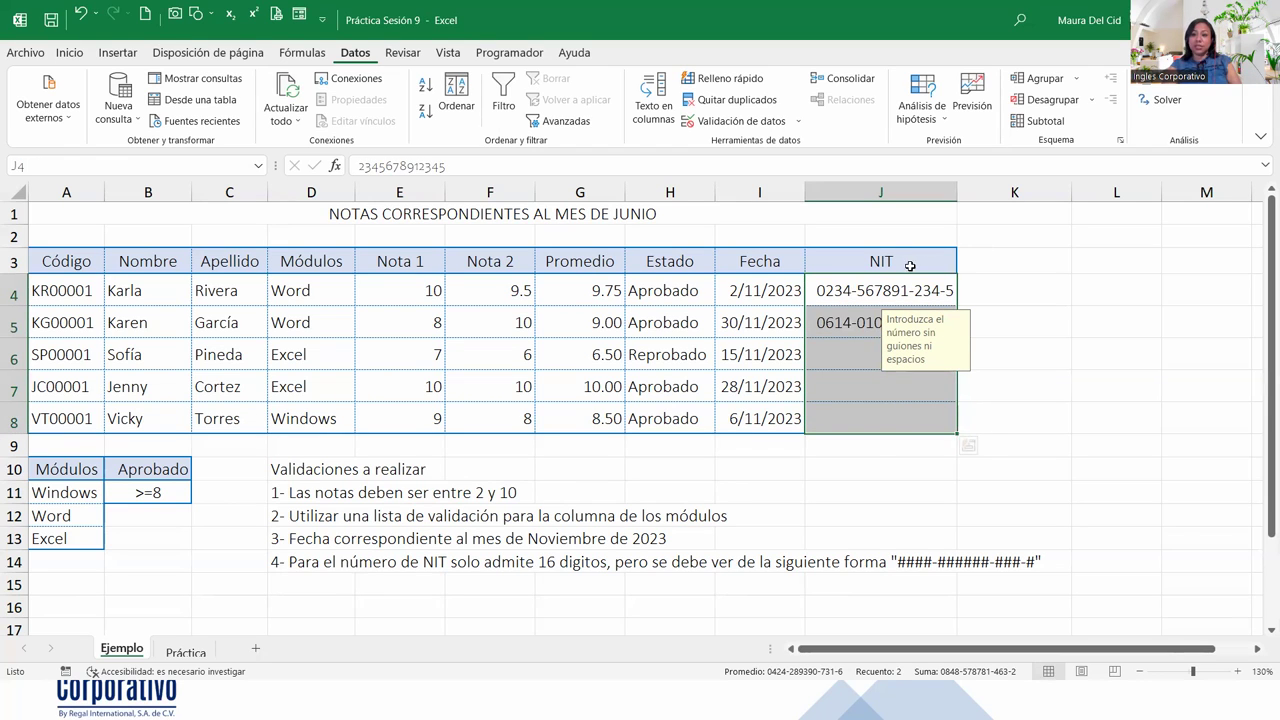
{"action": "left_click", "coordinate": [727, 120]}
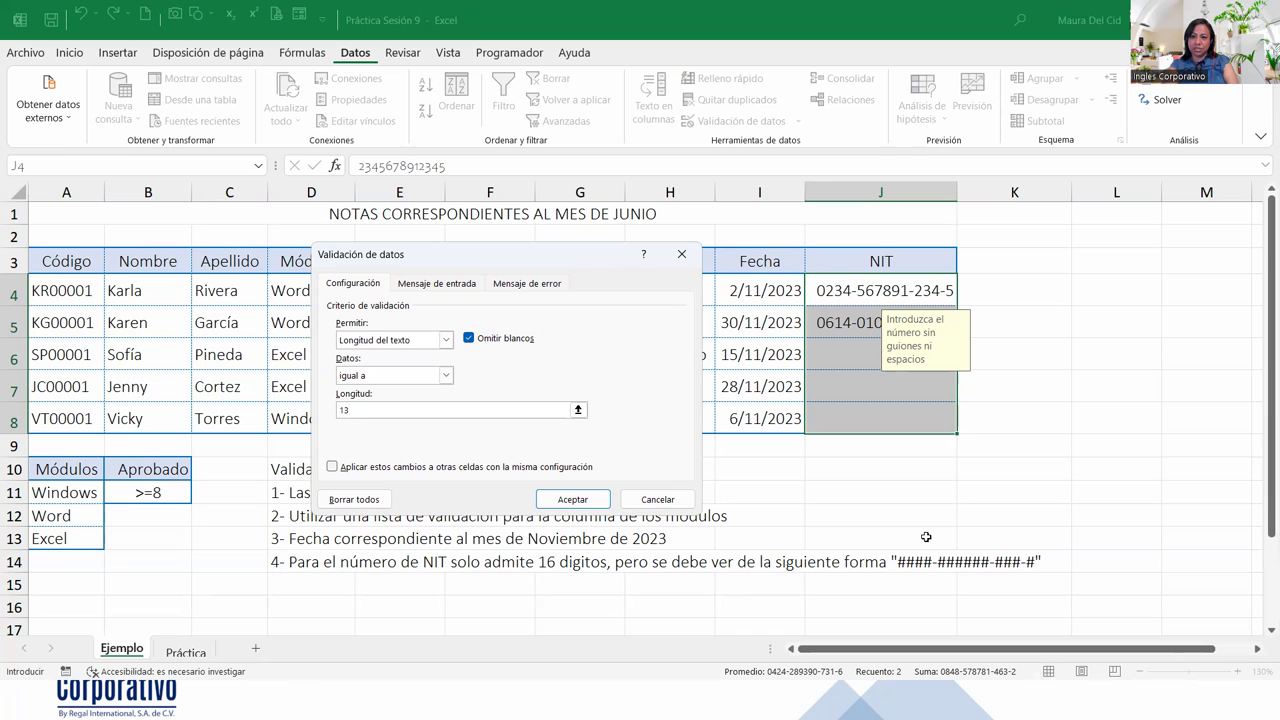
{"action": "left_click", "coordinate": [681, 254]}
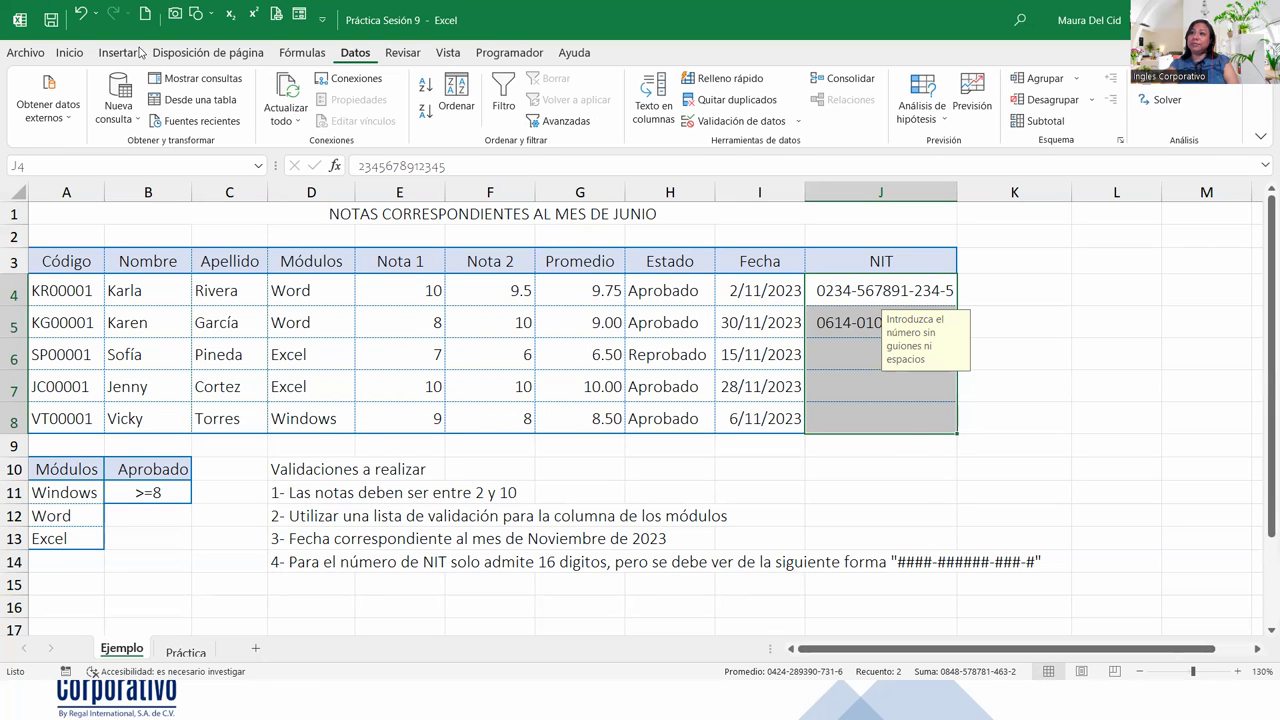
{"action": "left_click", "coordinate": [69, 52]}
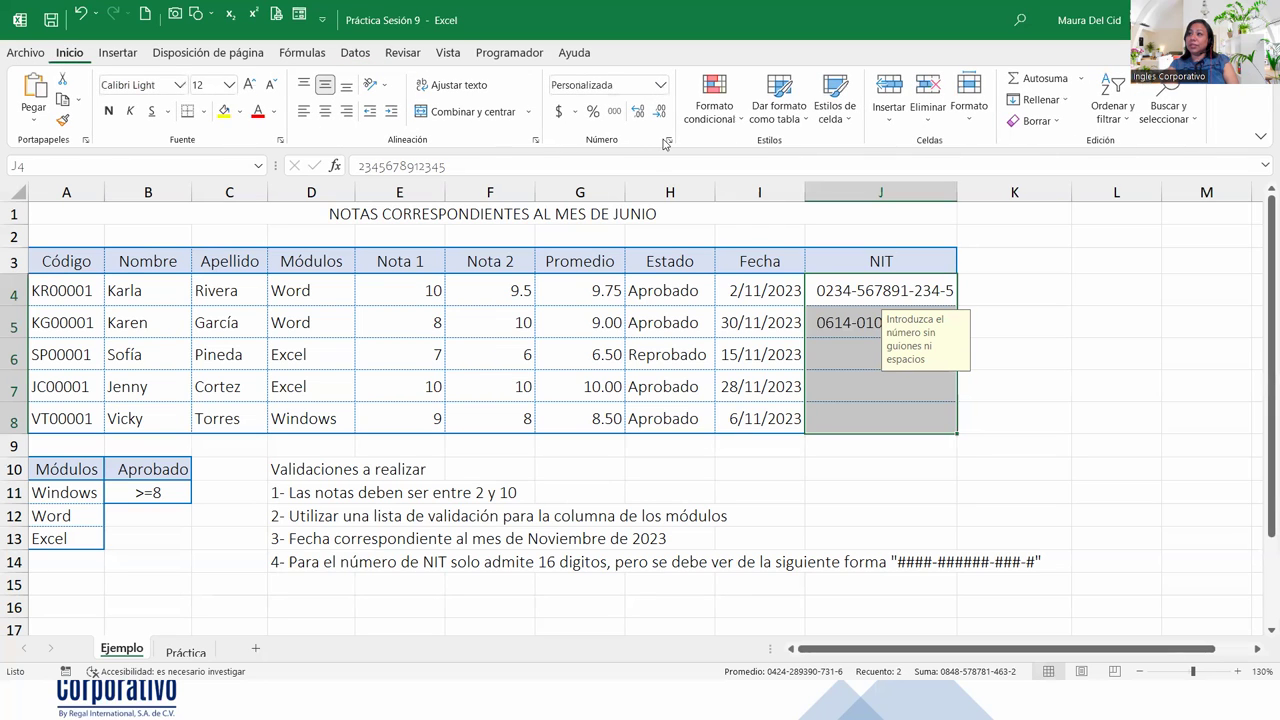
{"action": "left_click", "coordinate": [667, 141]}
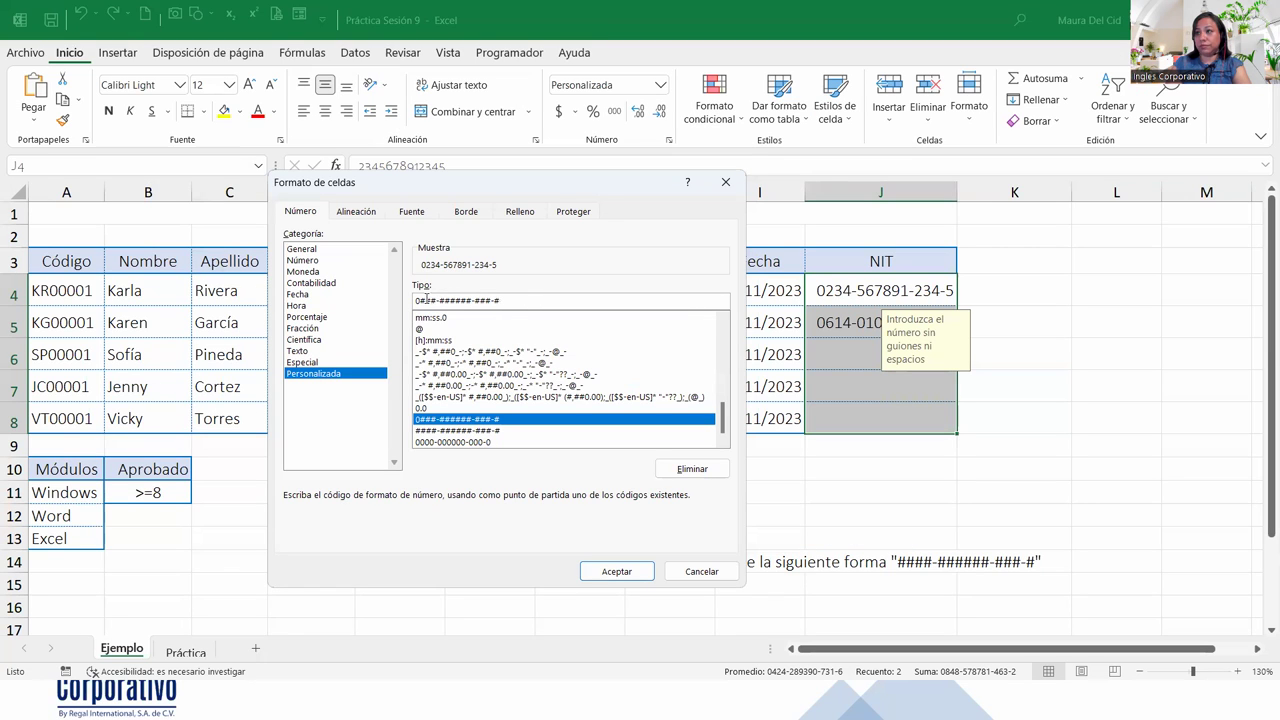
{"action": "key", "text": "End"}
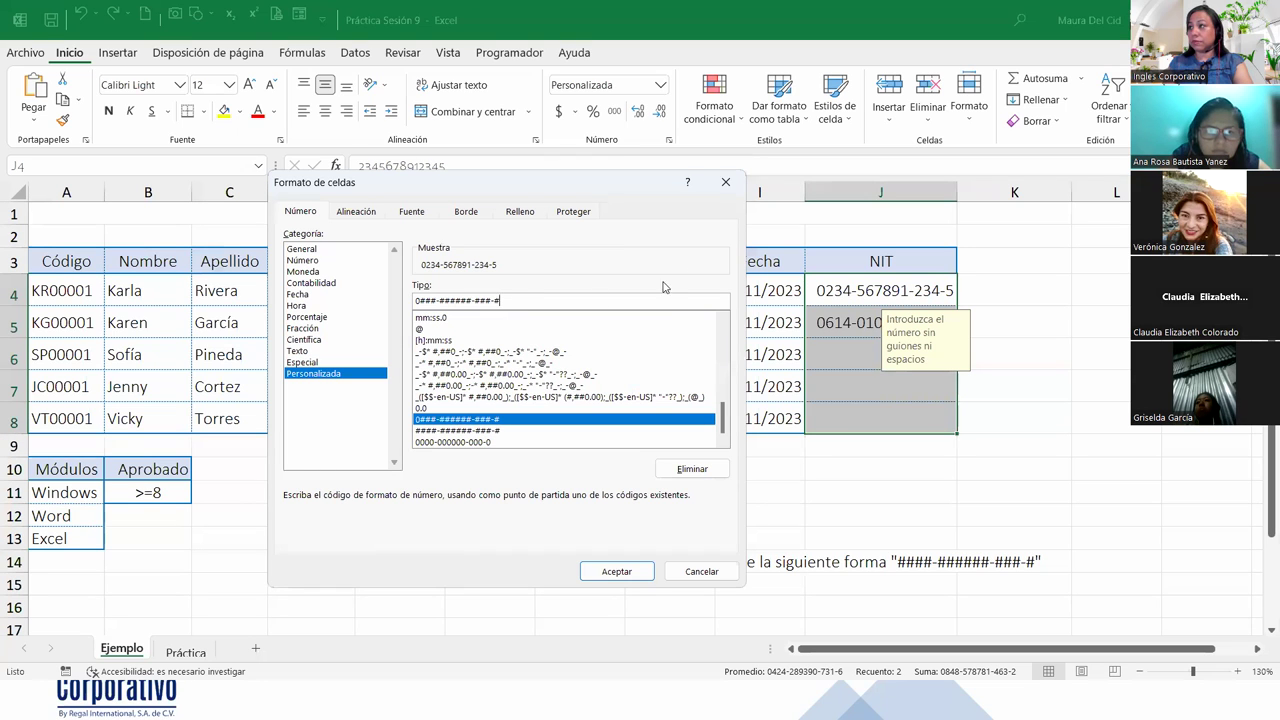
{"action": "left_click", "coordinate": [726, 185]}
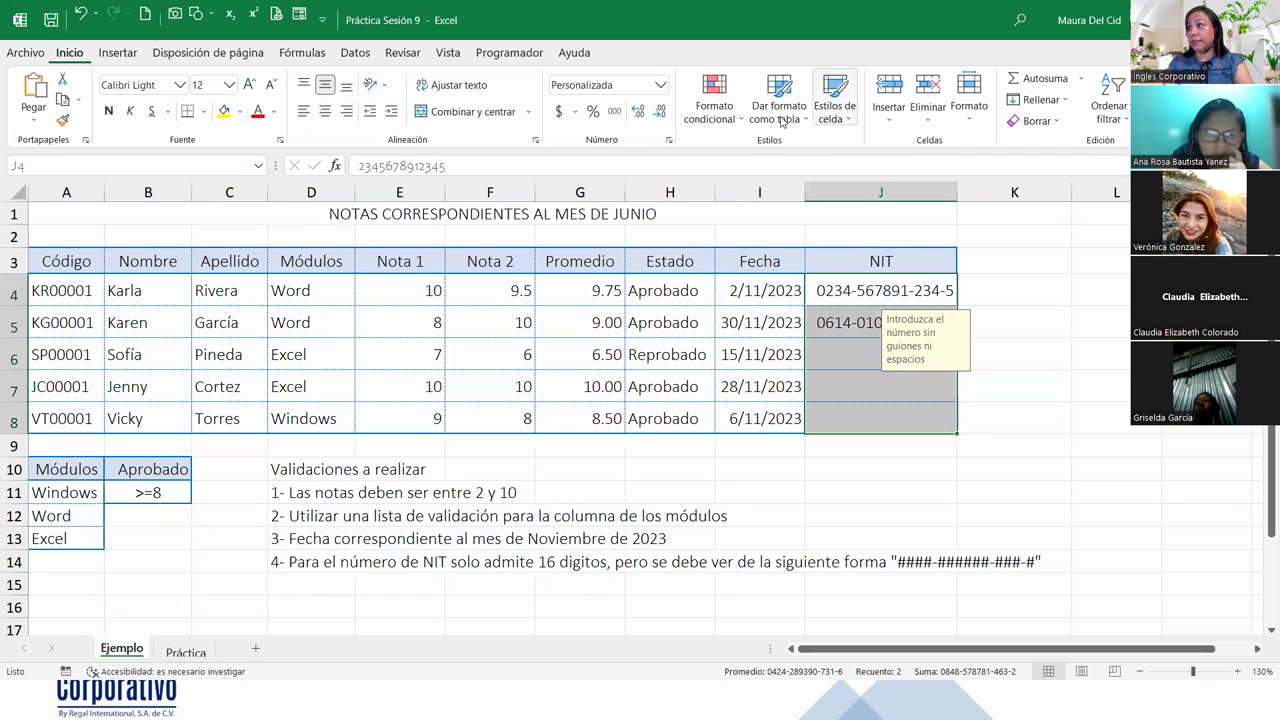
Reopen the NIT data validation, clear the 13-character length, and reapply it to J4:J8.
{"action": "left_click", "coordinate": [302, 52]}
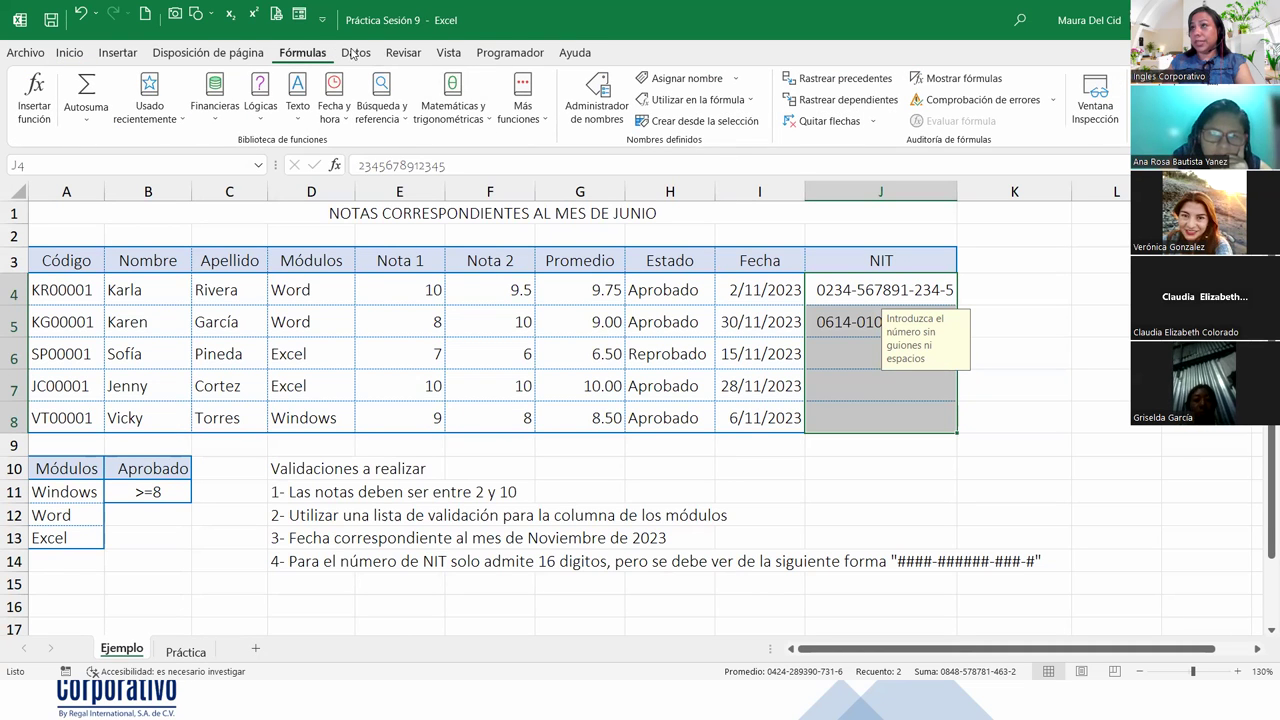
{"action": "left_click", "coordinate": [355, 52]}
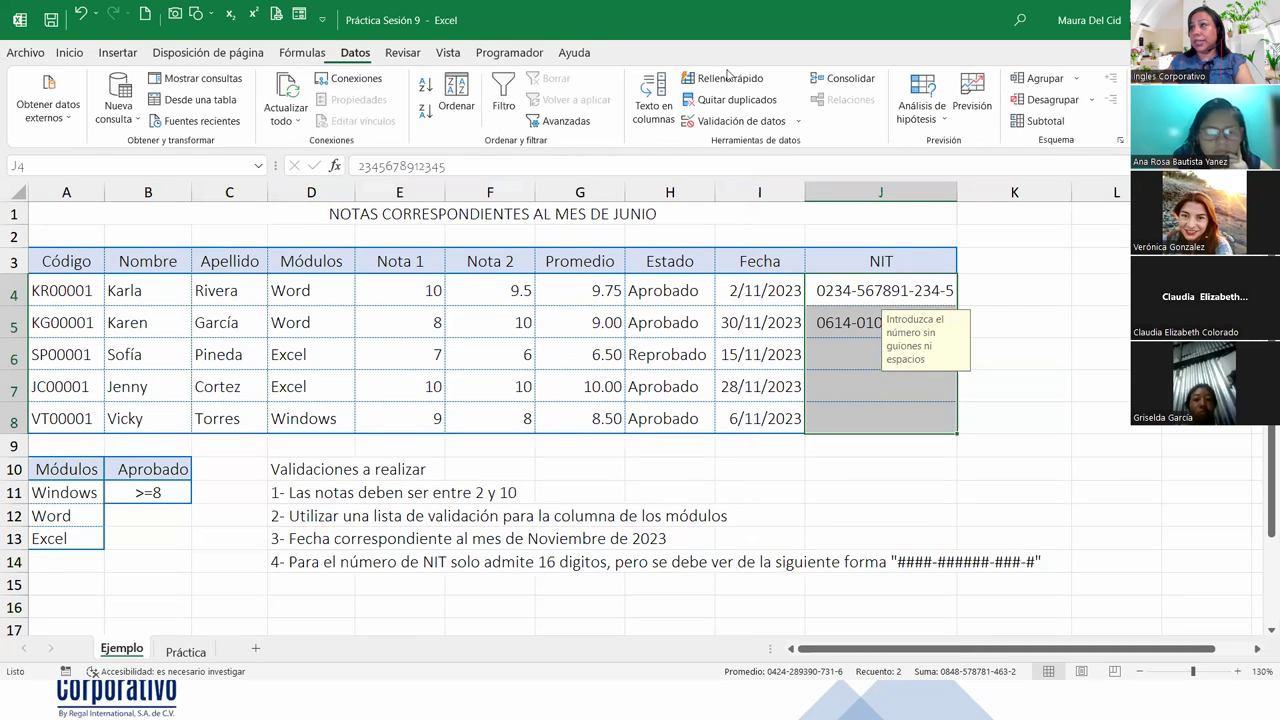
{"action": "left_click", "coordinate": [738, 120]}
{"action": "left_click", "coordinate": [405, 410]}
{"action": "key", "text": "BackSpace"}
{"action": "key", "text": "BackSpace"}
{"action": "type", "text": "13"}
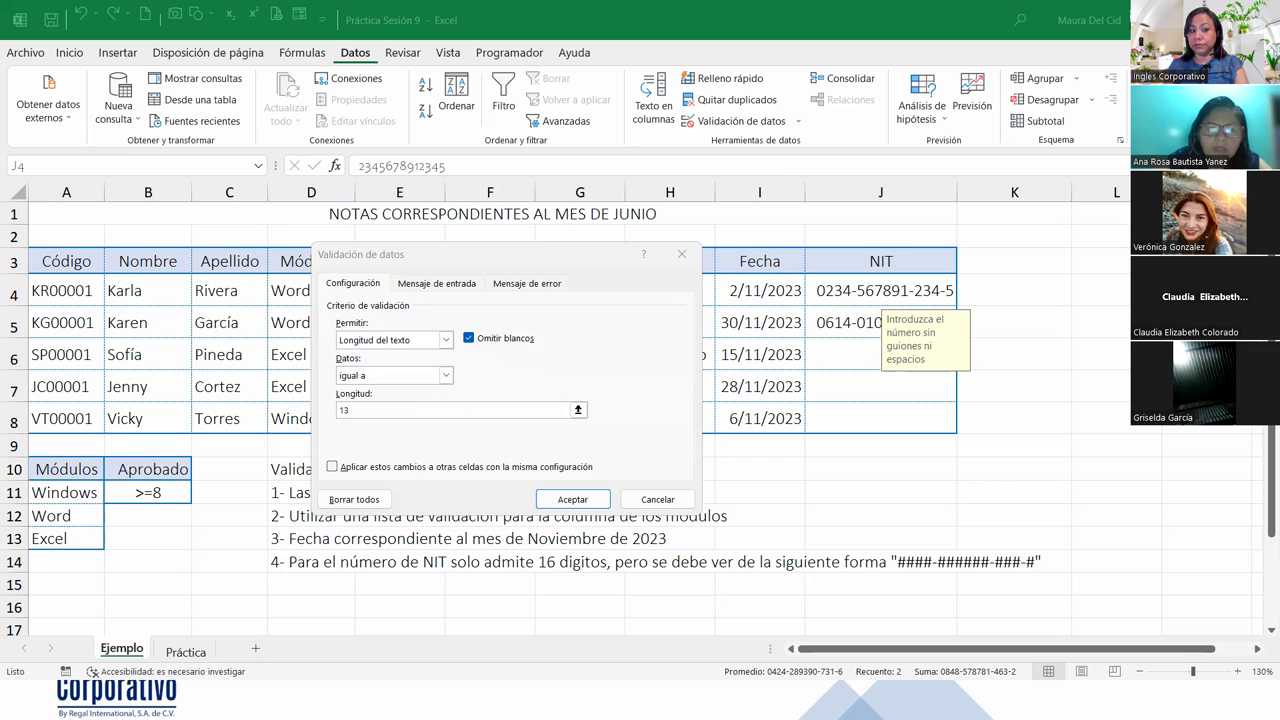
{"action": "left_click", "coordinate": [597, 500]}
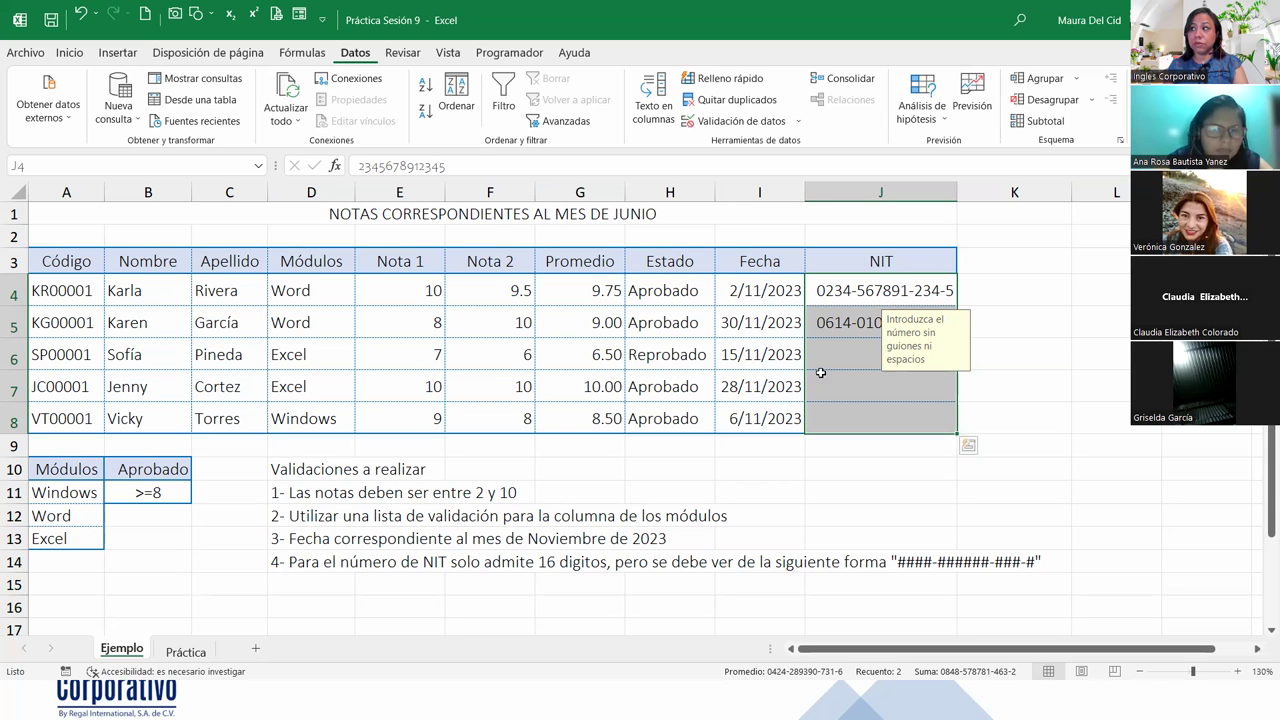
{"action": "left_click", "coordinate": [842, 342]}
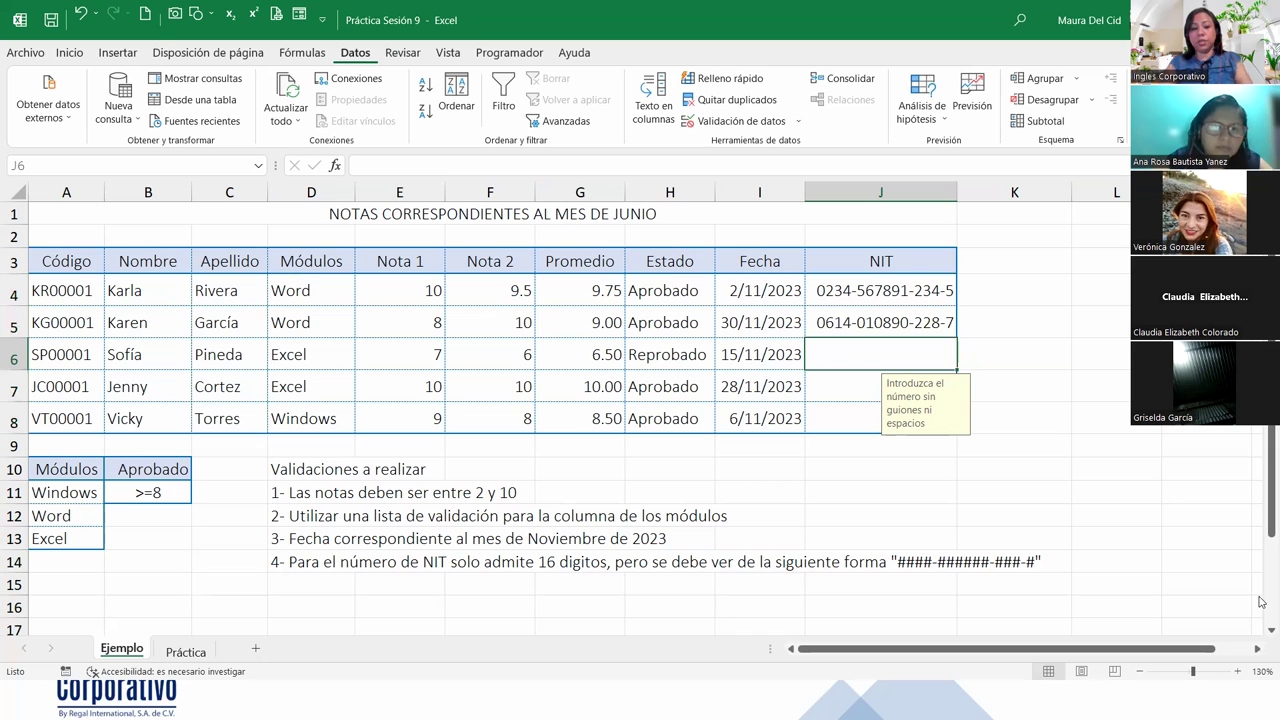
{"action": "type", "text": "1234"}
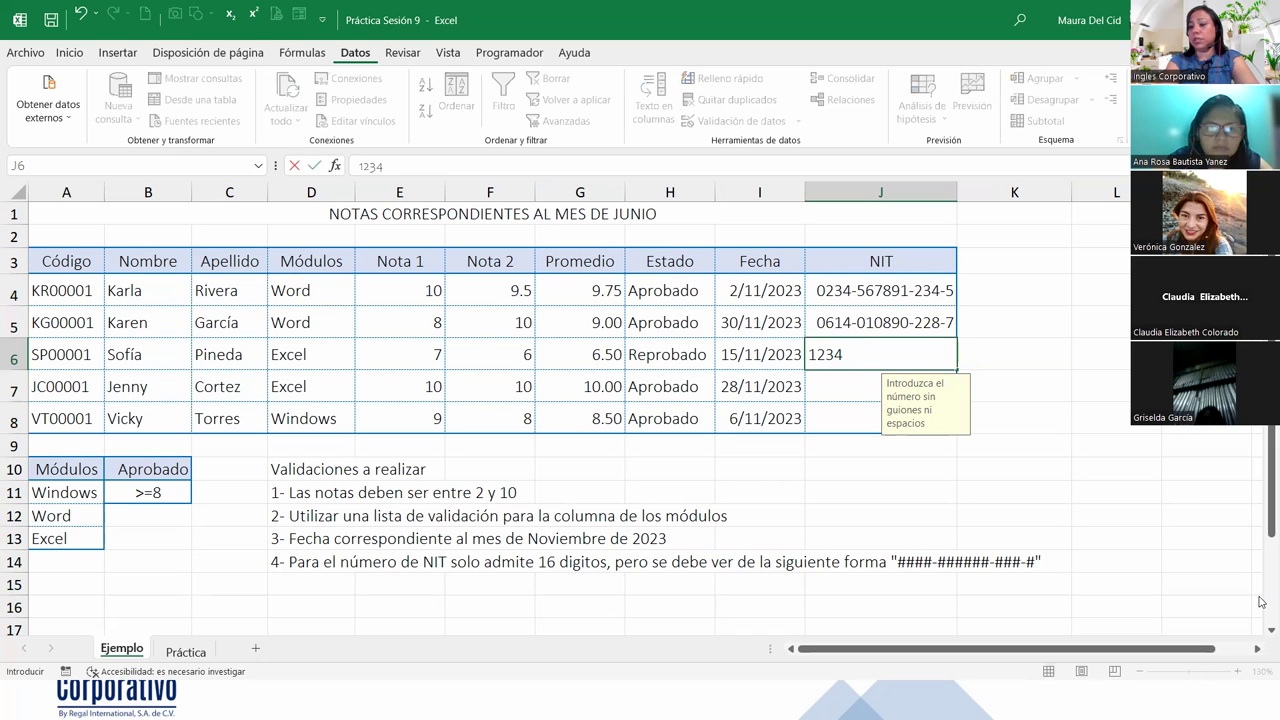
{"action": "type", "text": "5678"}
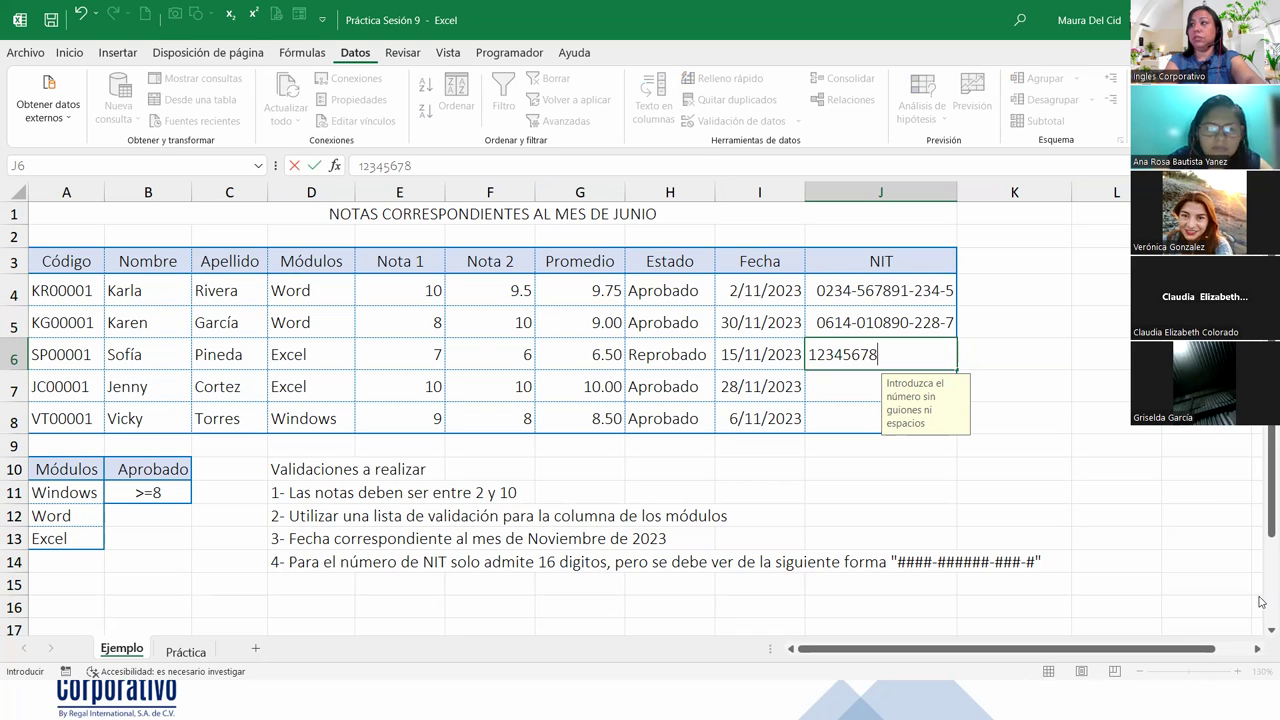
{"action": "type", "text": "12345"}
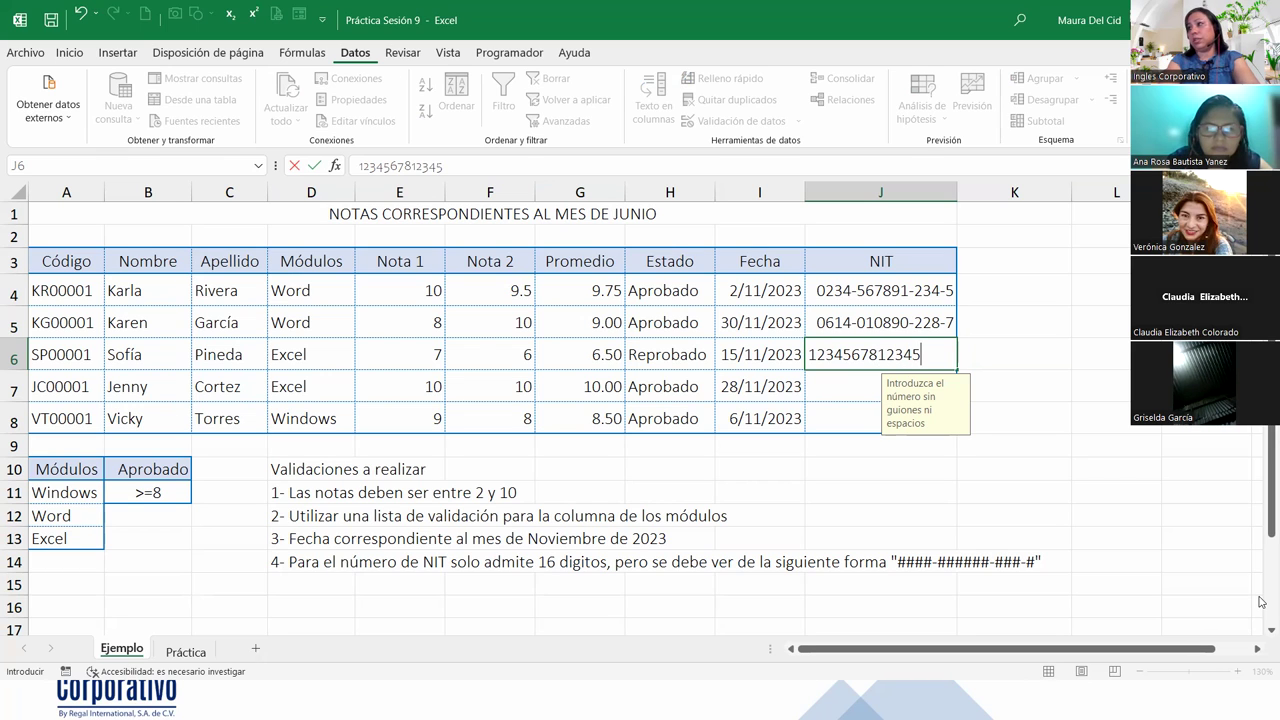
{"action": "key", "text": "Return"}
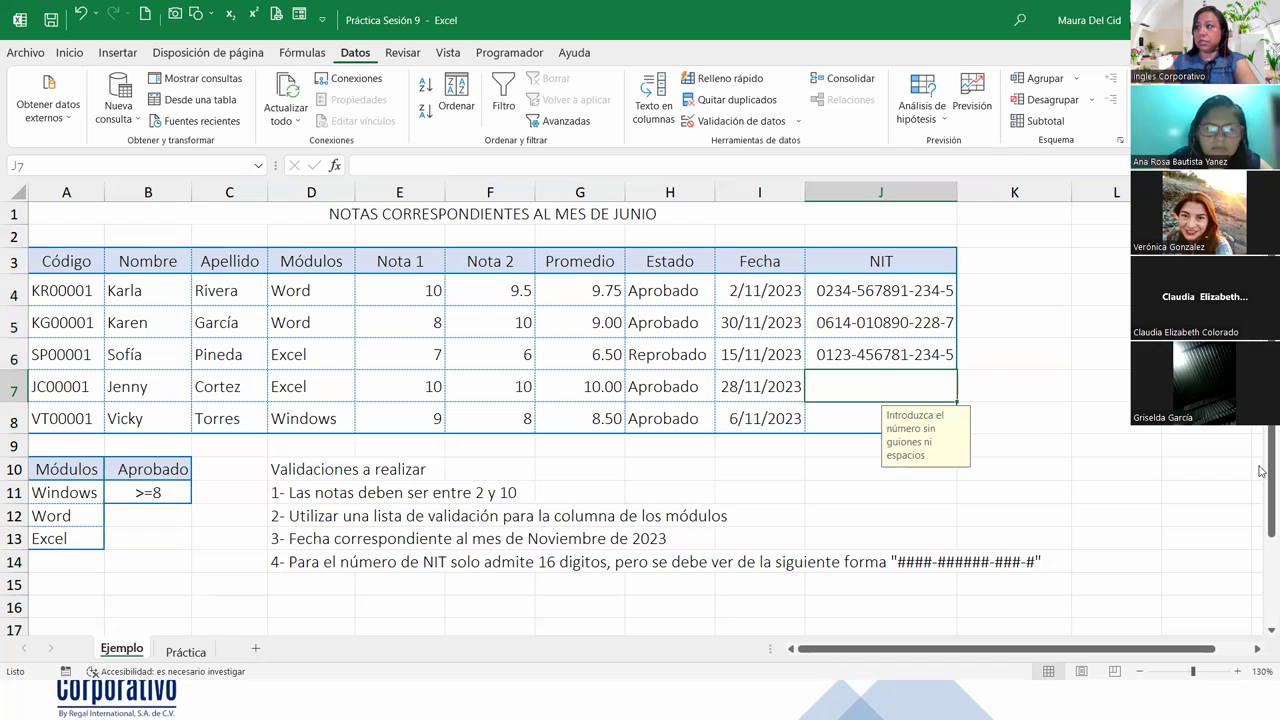
{"action": "left_click", "coordinate": [834, 350]}
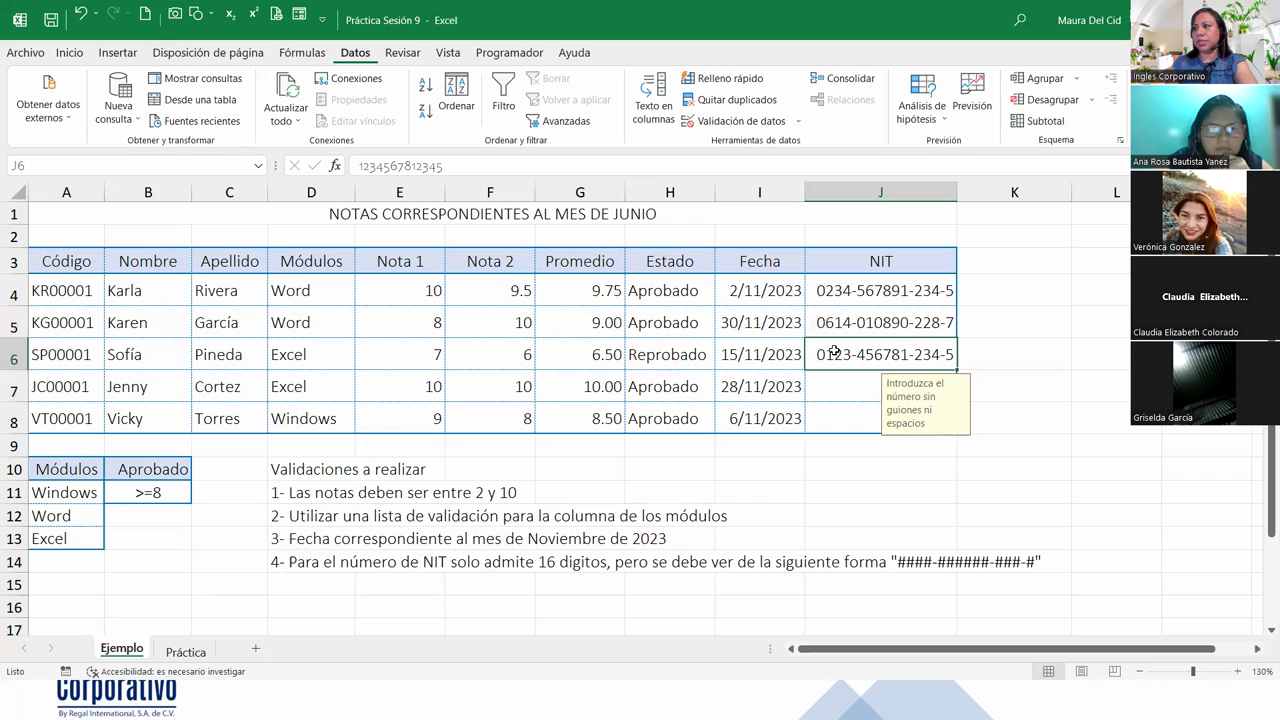
{"action": "double_click", "coordinate": [834, 352]}
{"action": "key", "text": "Escape"}
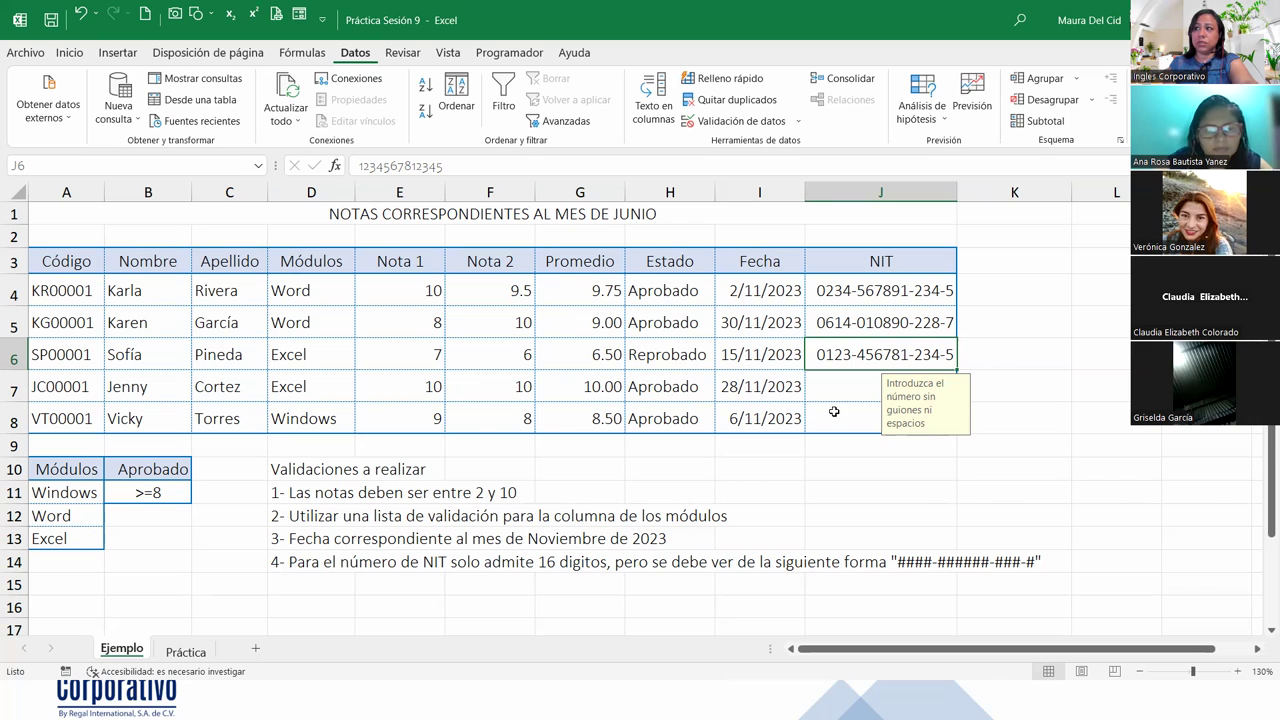
{"action": "left_click", "coordinate": [835, 385]}
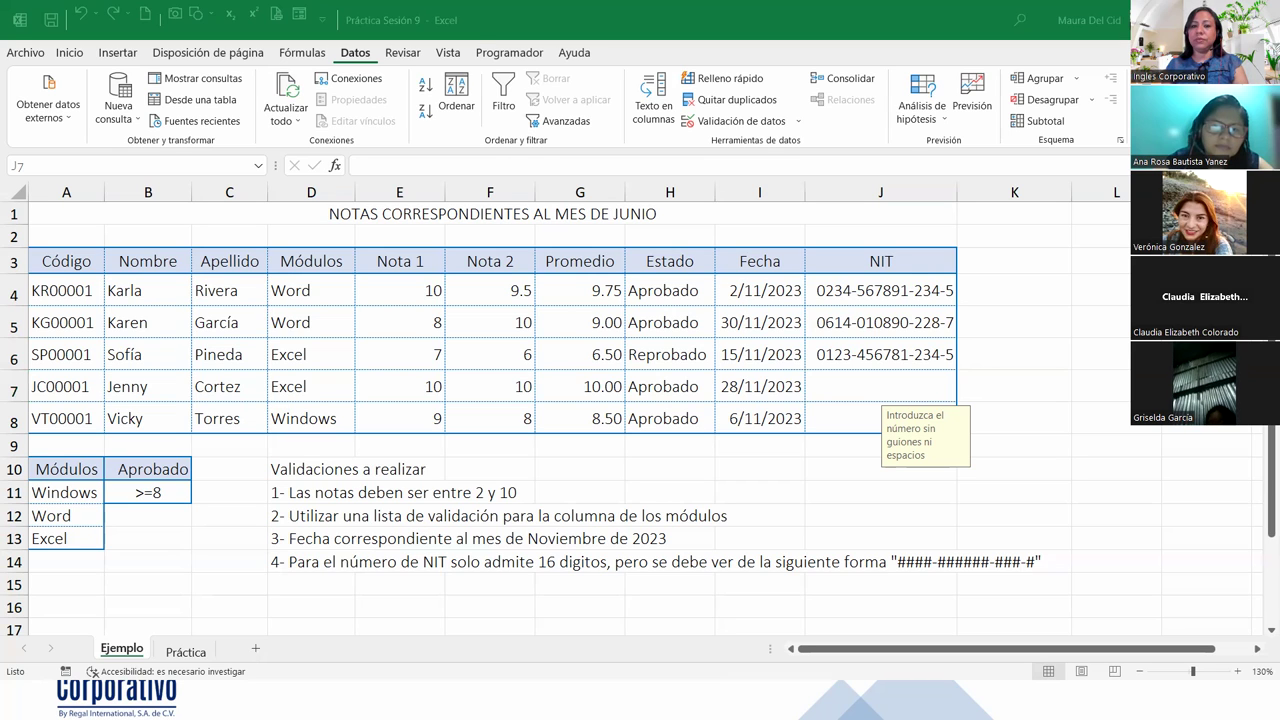
{"action": "left_click", "coordinate": [870, 384]}
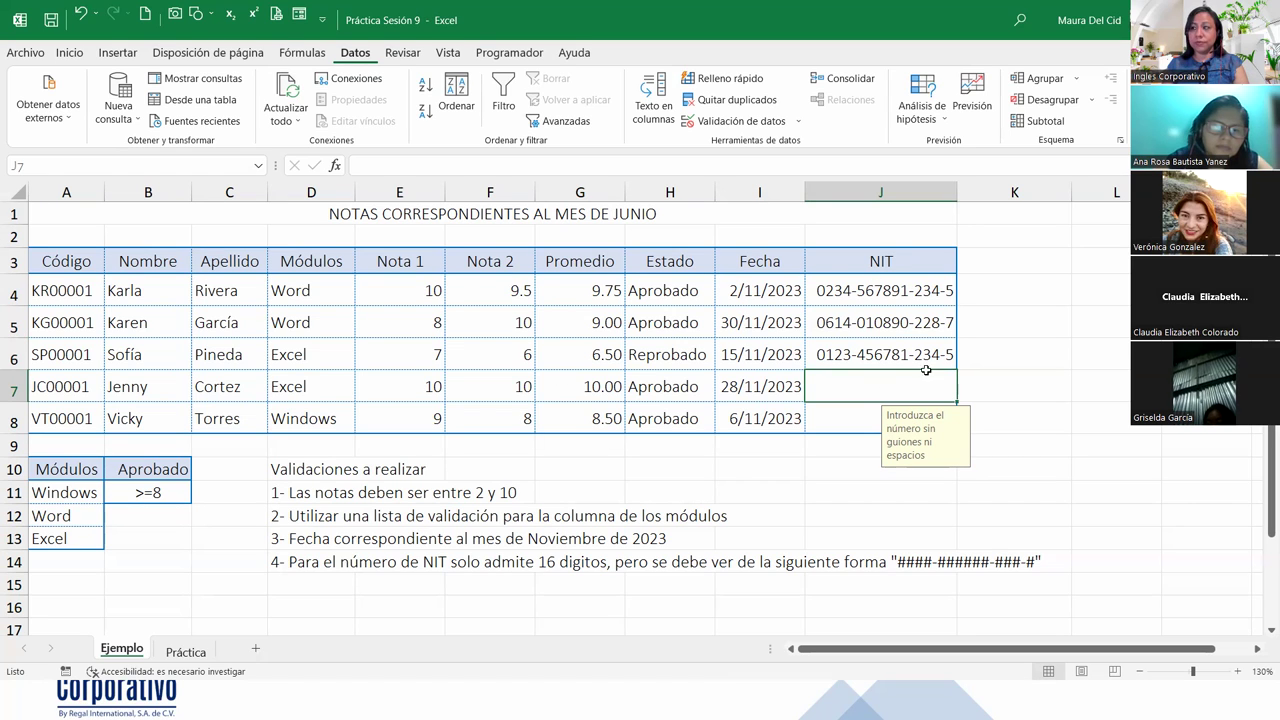
{"action": "left_click", "coordinate": [841, 342]}
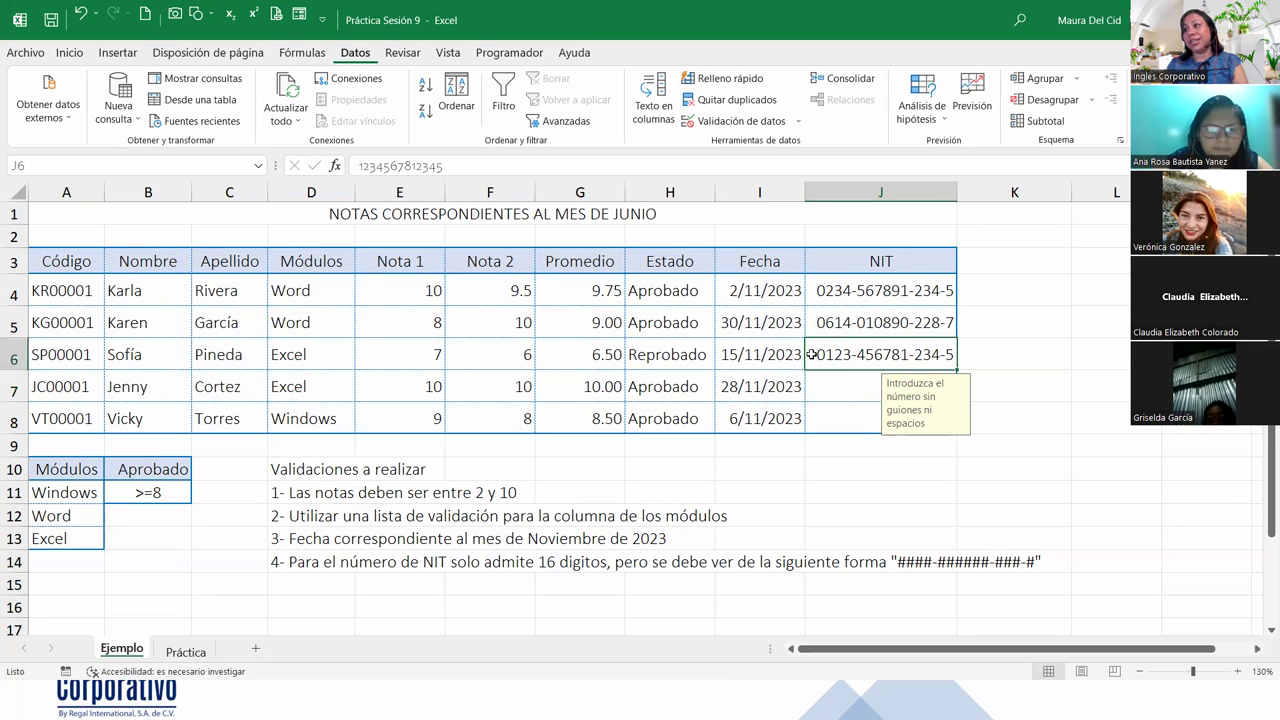
{"action": "left_click", "coordinate": [837, 381]}
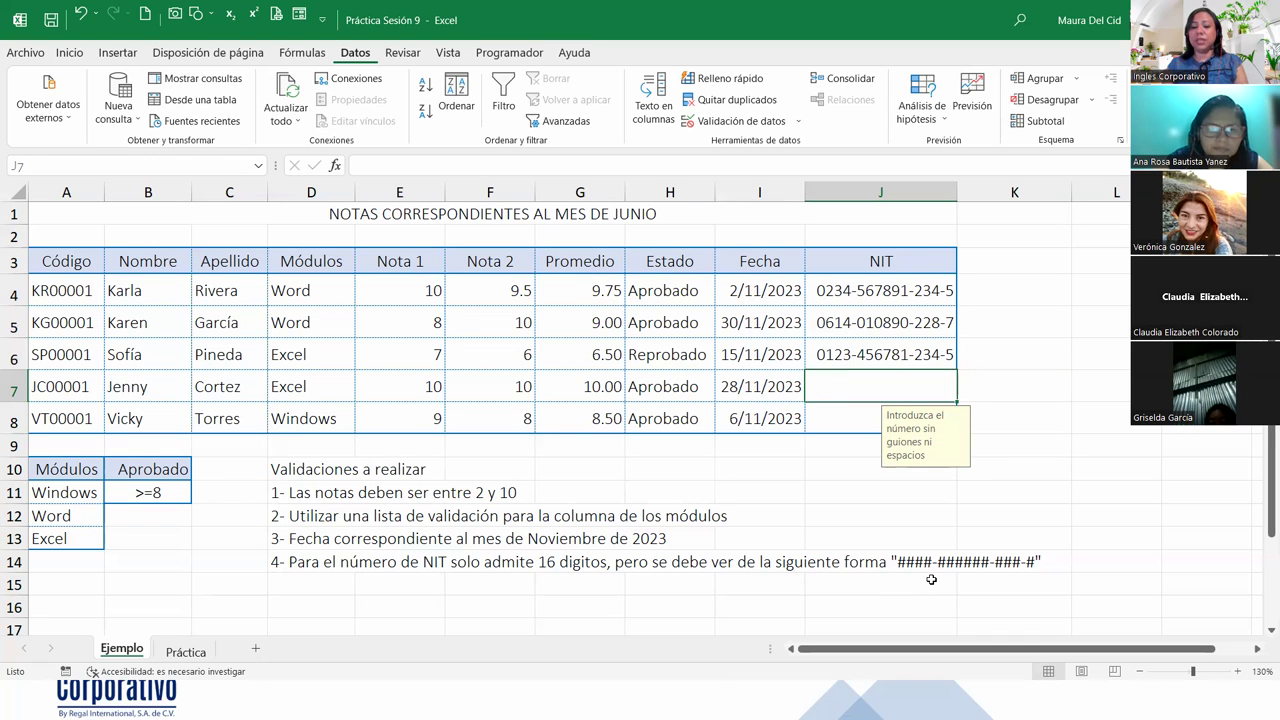
{"action": "type", "text": "12345678123456"}
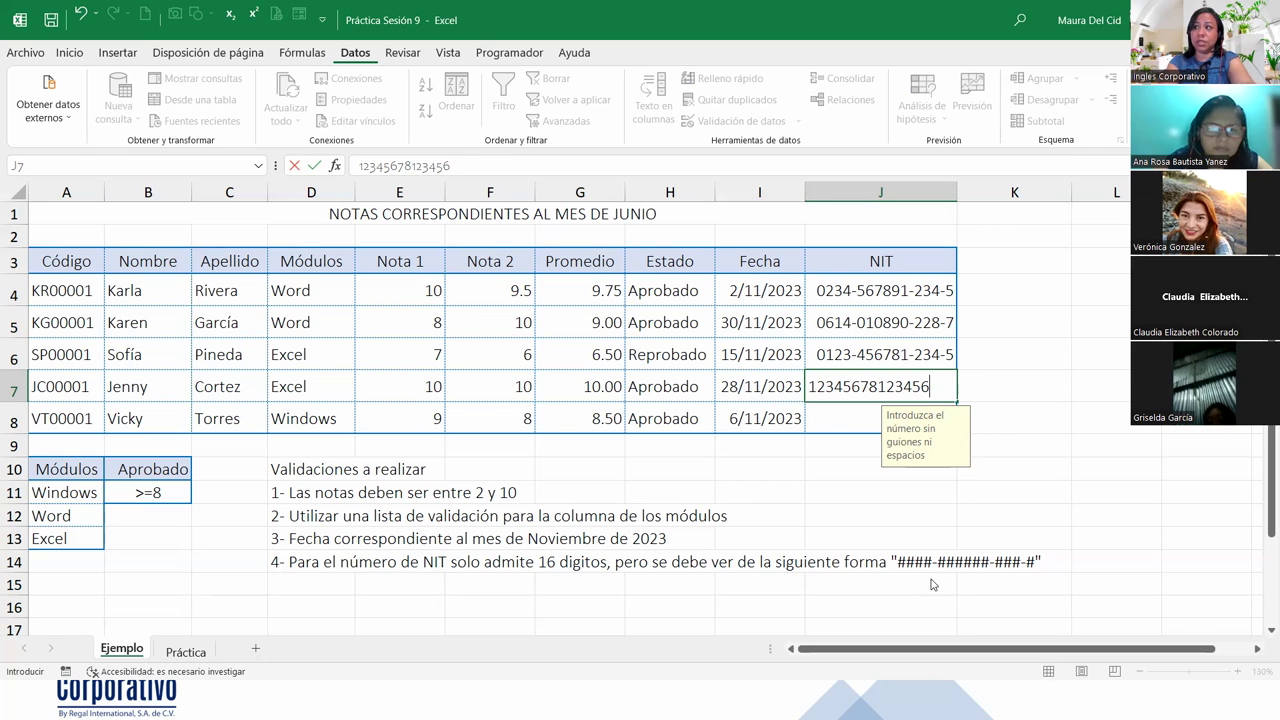
{"action": "key", "text": "Return"}
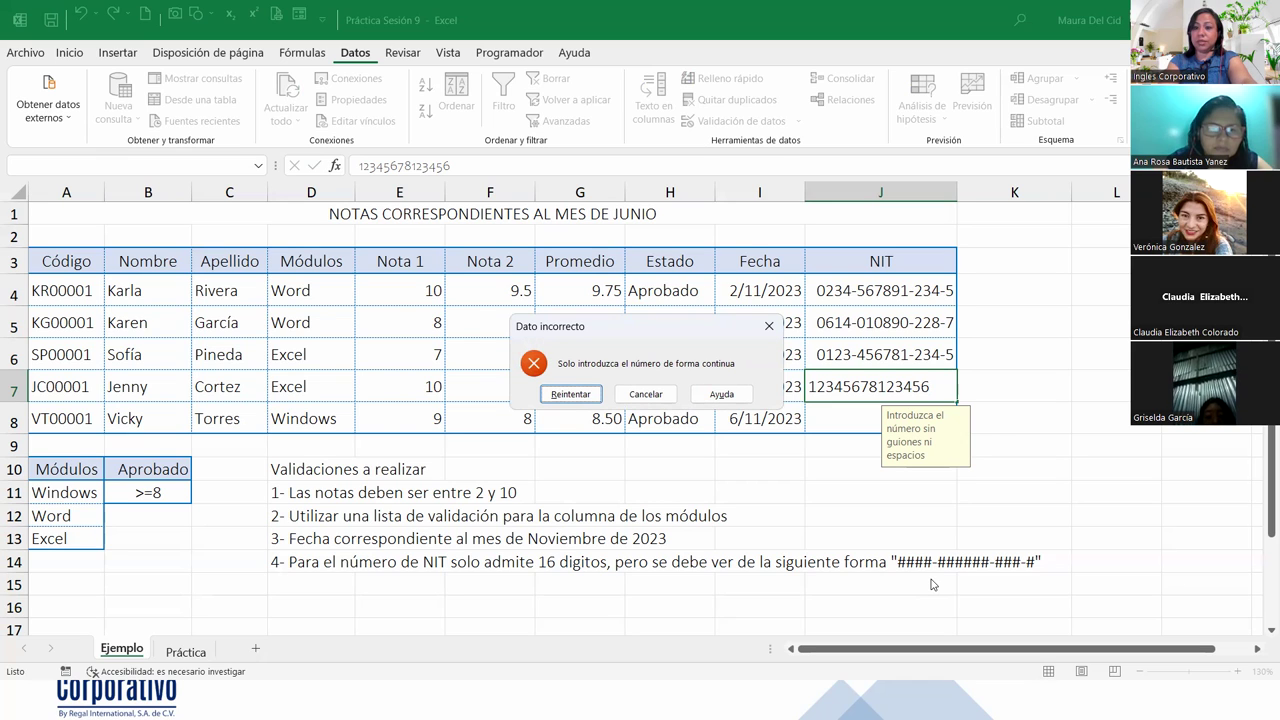
{"action": "key", "text": "Escape"}
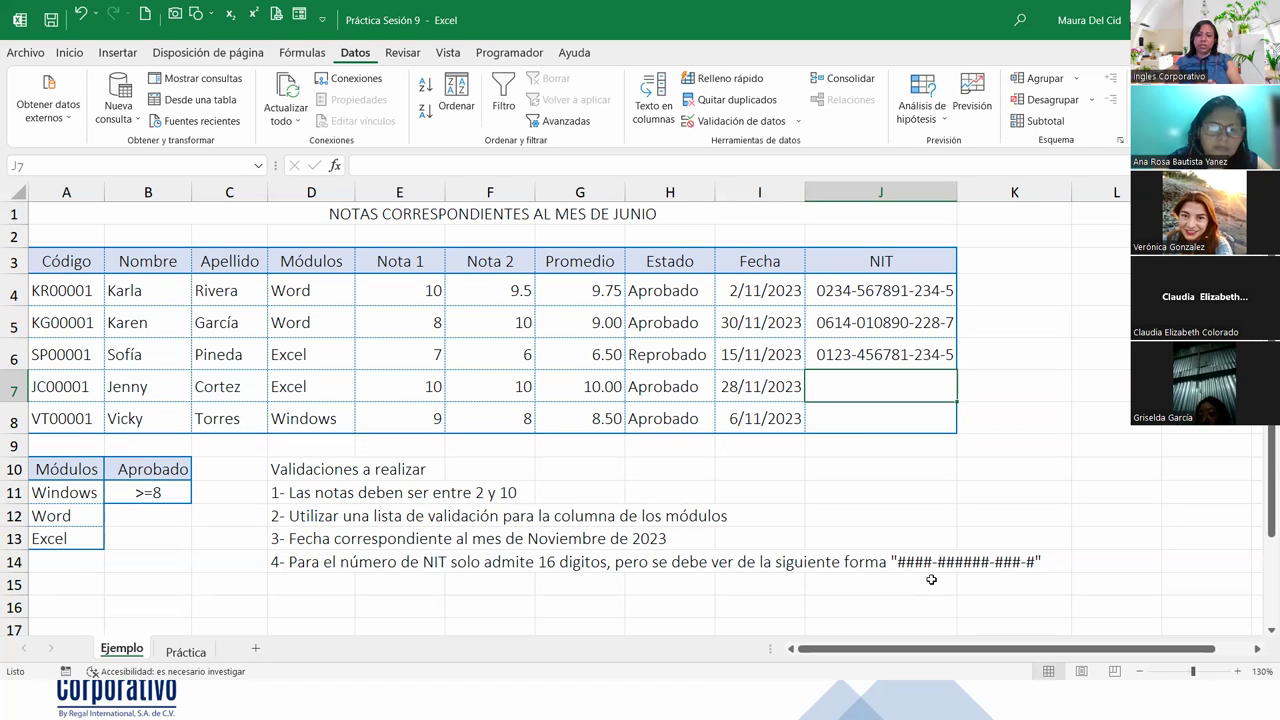
Change '16' to '13' in the NIT instruction text in D14.
{"action": "left_click", "coordinate": [331, 562]}
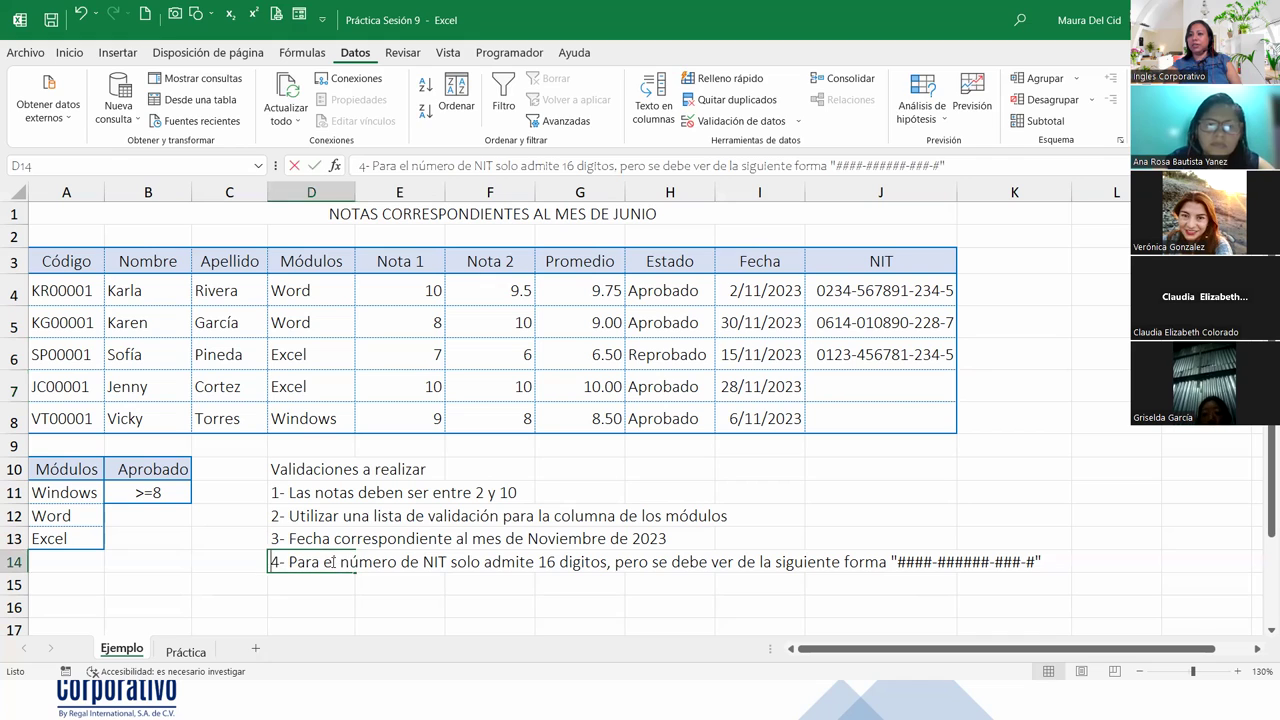
{"action": "double_click", "coordinate": [331, 562]}
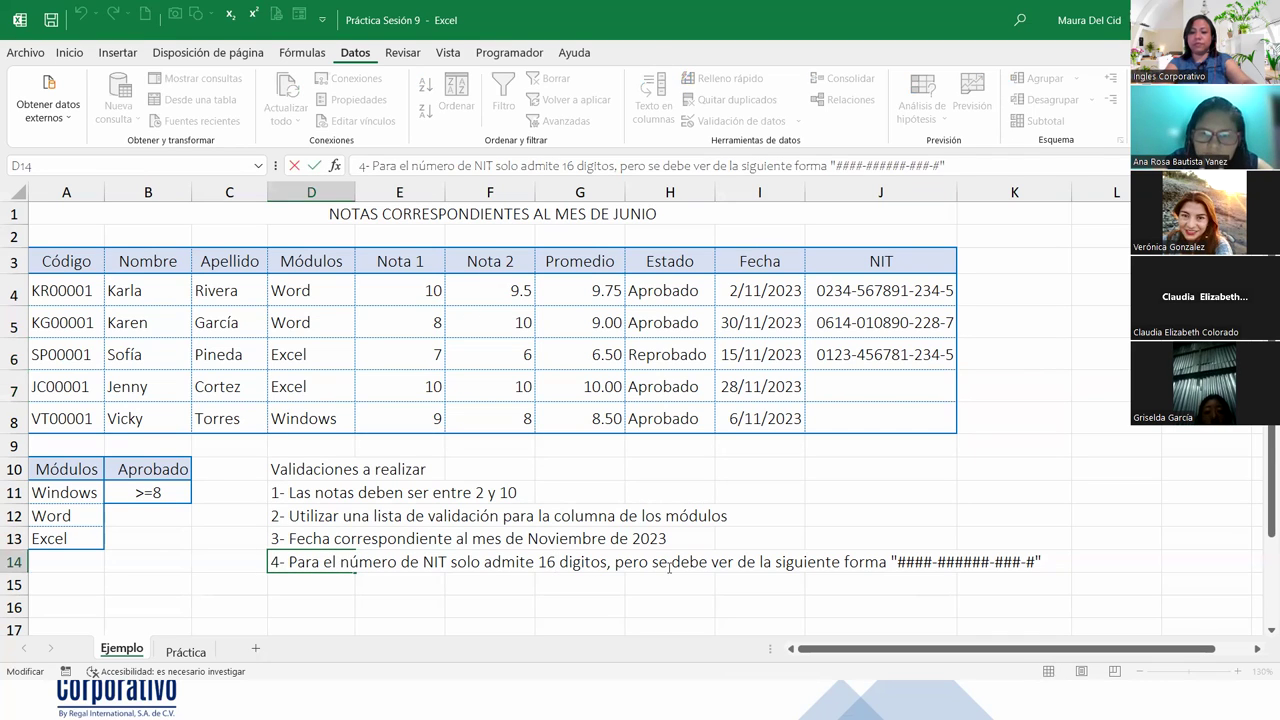
{"action": "key", "text": "BackSpace"}
{"action": "type", "text": "3"}
{"action": "key", "text": "Return"}
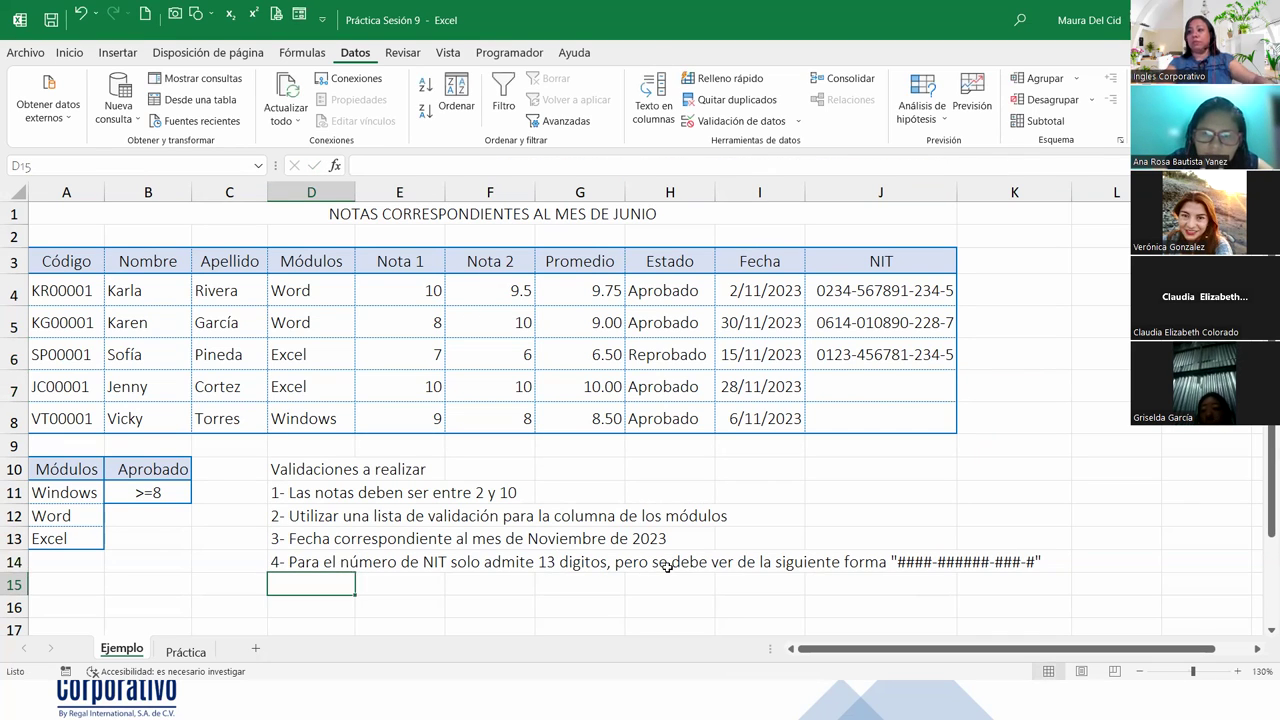
{"action": "left_click", "coordinate": [305, 563]}
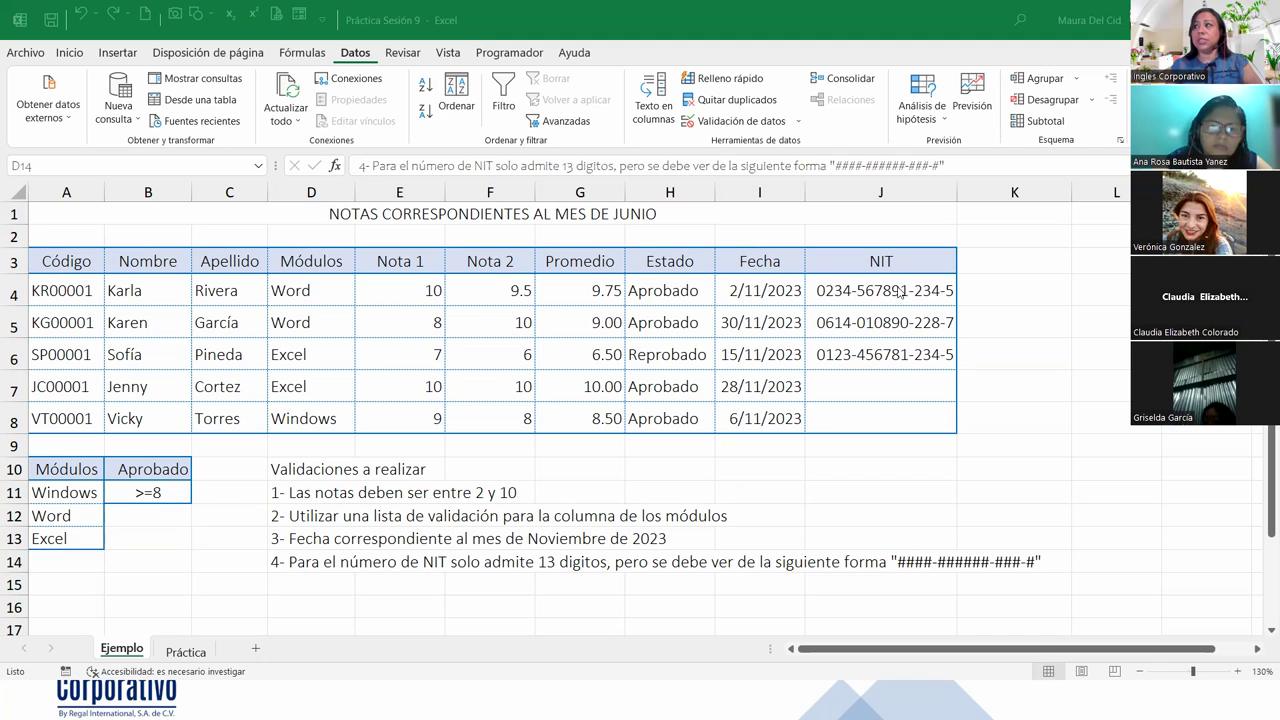
Change the J4:J8 validation rule to text length 'mayor que' 9.
{"action": "left_click_drag", "start_coordinate": [898, 288], "coordinate": [900, 409]}
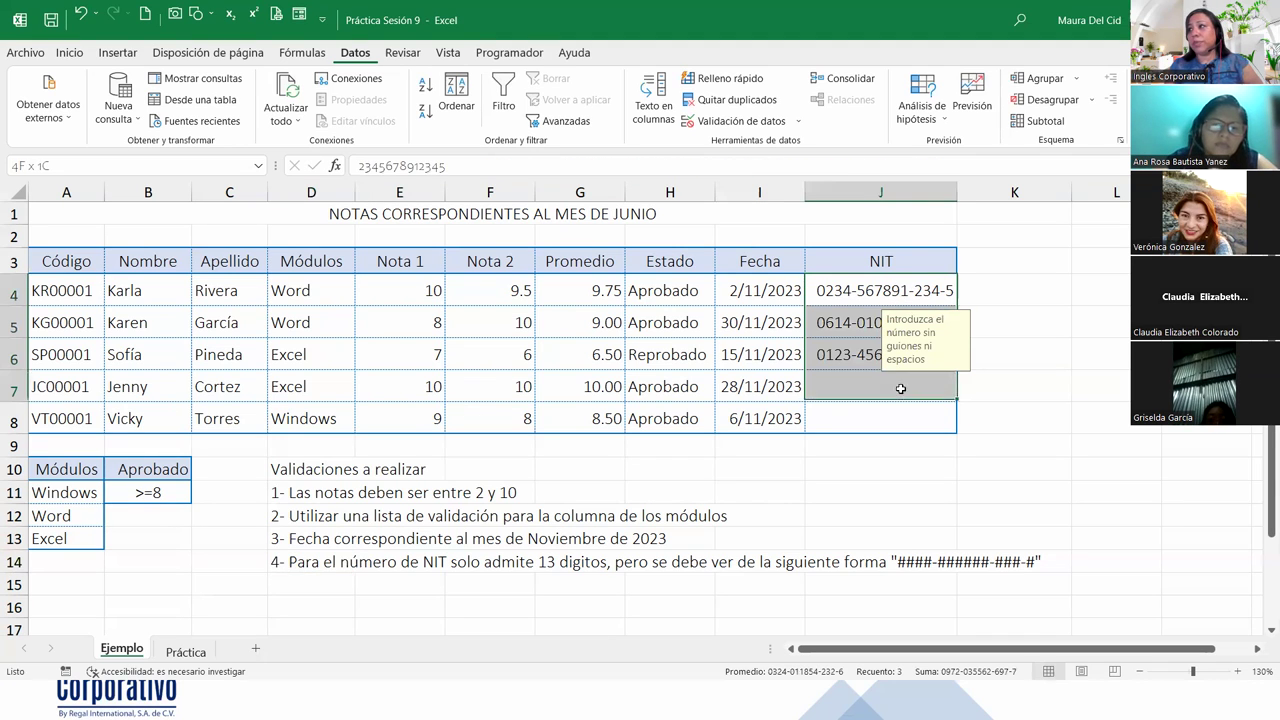
{"action": "left_click", "coordinate": [735, 121]}
{"action": "double_click", "coordinate": [392, 407]}
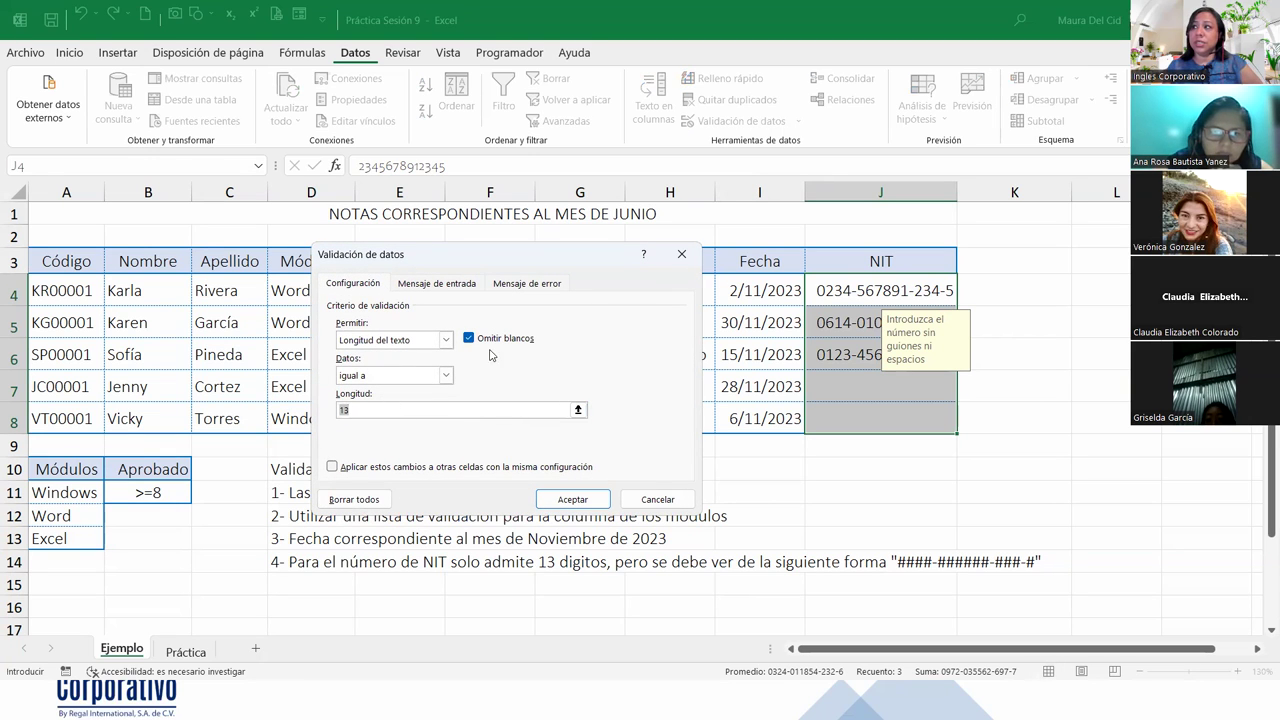
{"action": "left_click", "coordinate": [445, 376]}
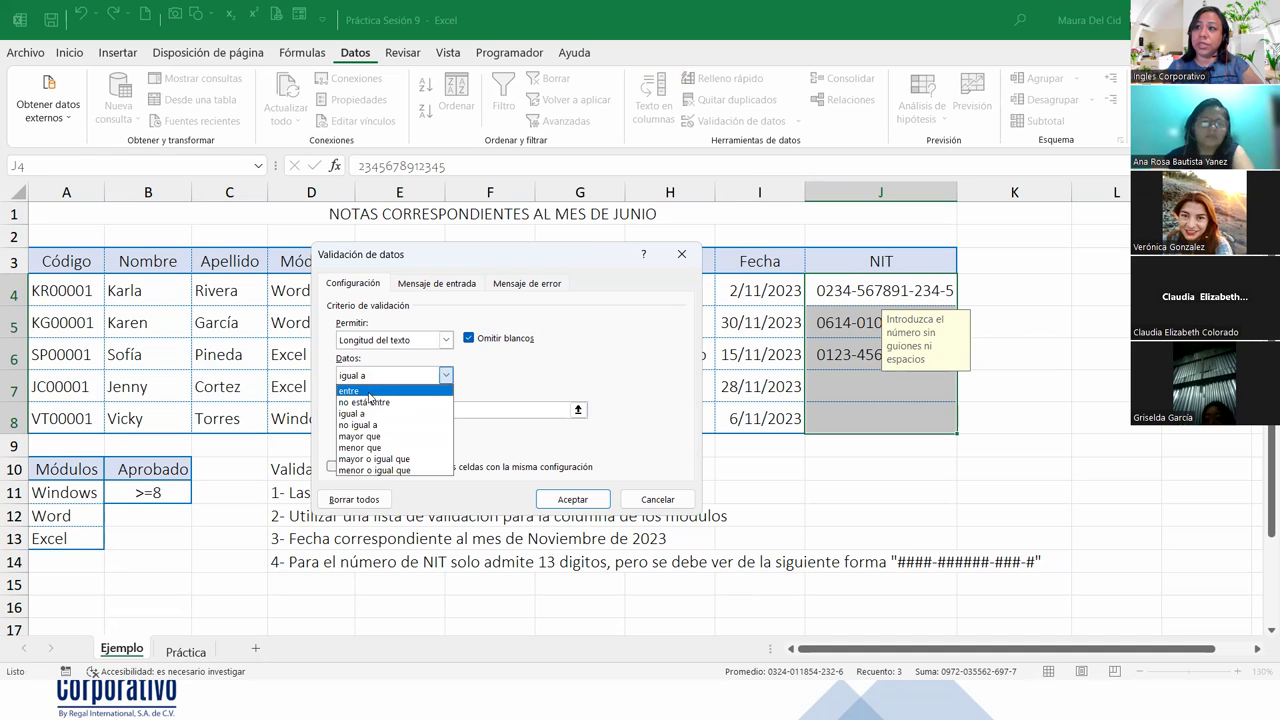
{"action": "left_click", "coordinate": [395, 437]}
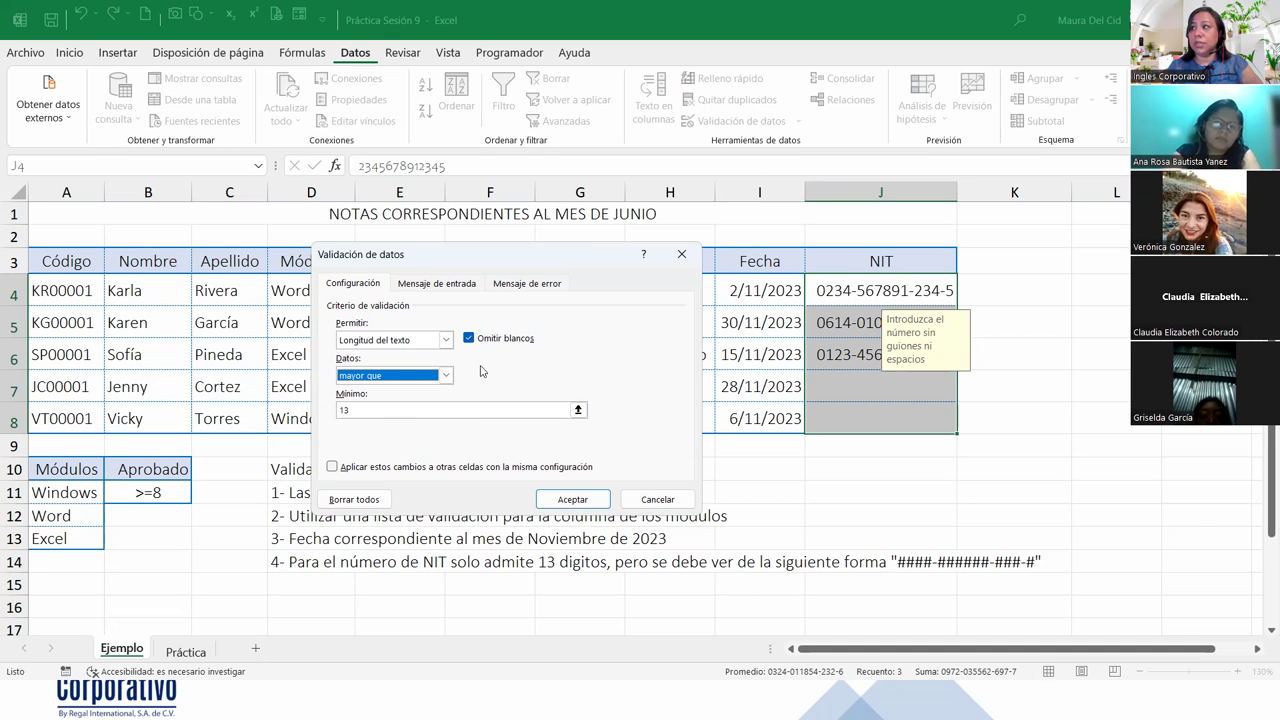
{"action": "left_click", "coordinate": [393, 409]}
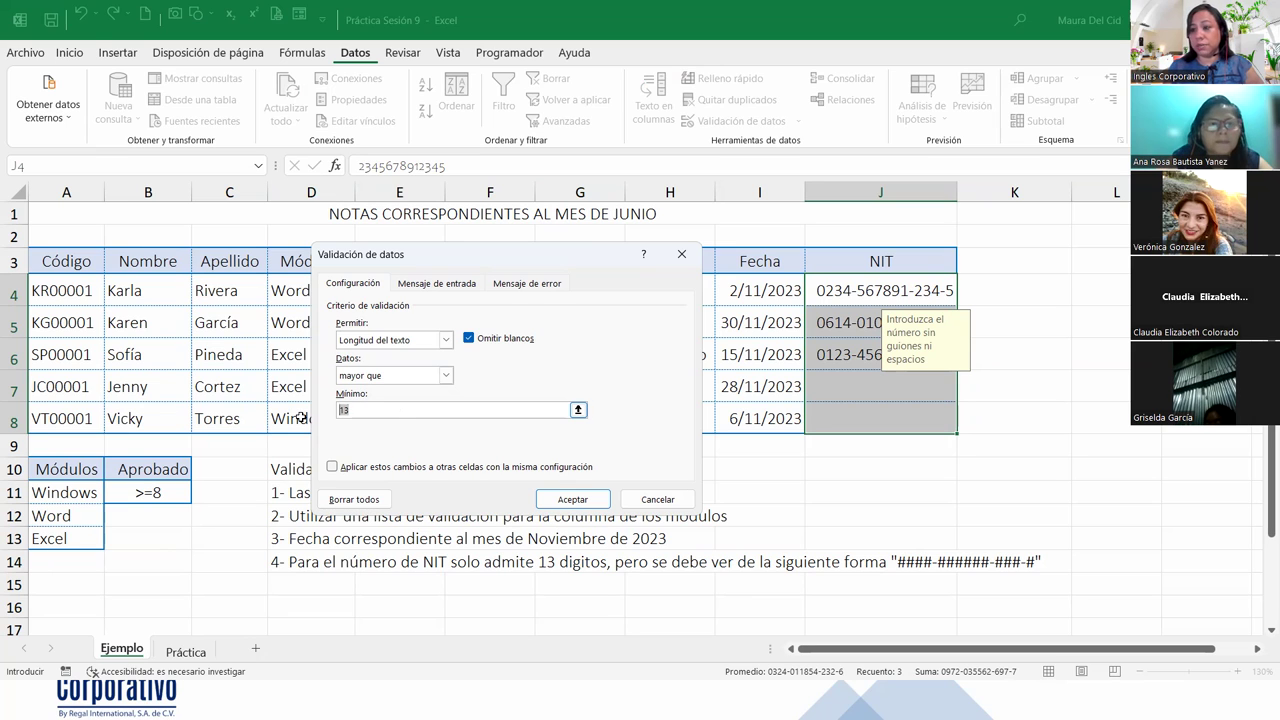
{"action": "type", "text": "9"}
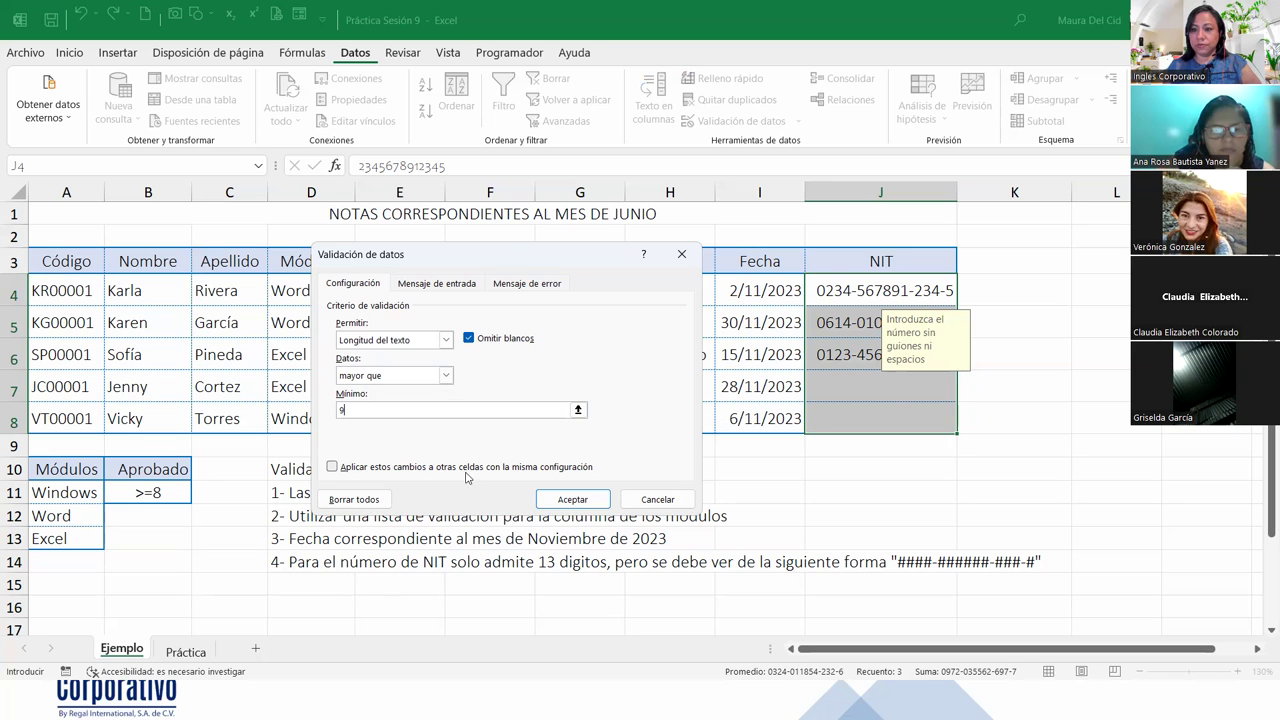
{"action": "double_click", "coordinate": [354, 408]}
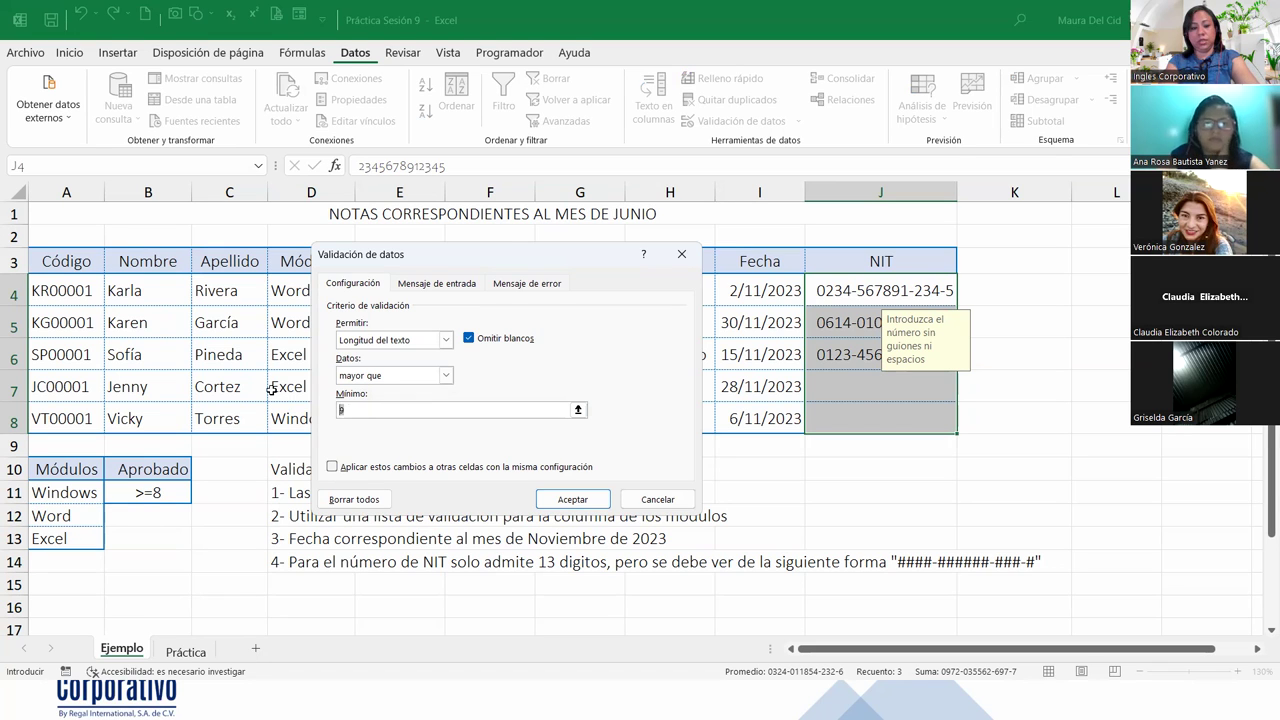
{"action": "type", "text": "13"}
{"action": "key", "text": "Return"}
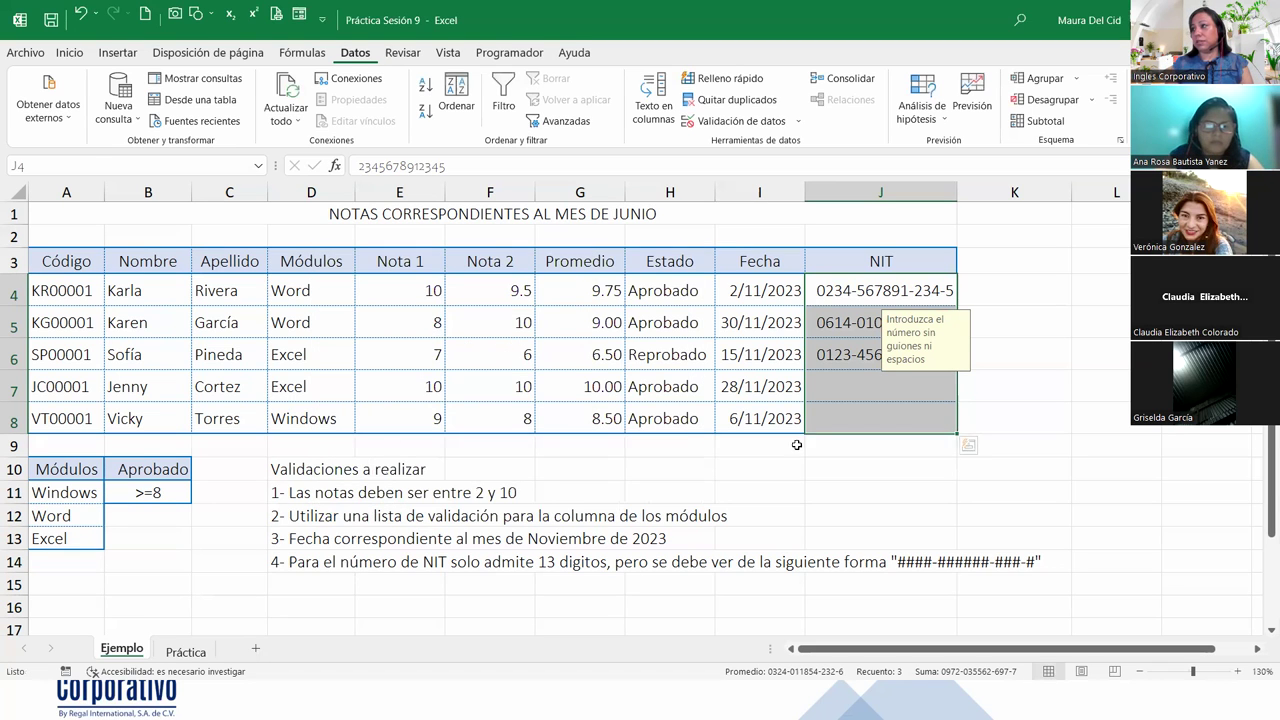
{"action": "left_click", "coordinate": [845, 391]}
{"action": "type", "text": "12345678912"}
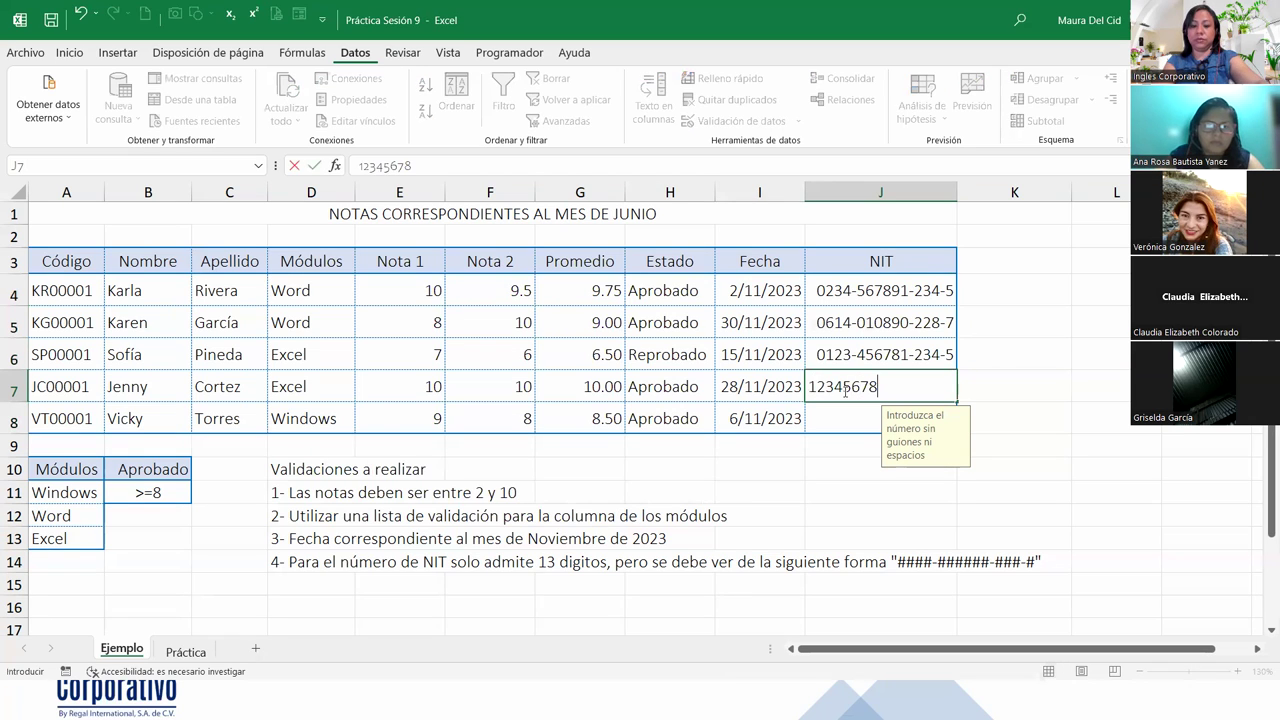
{"action": "type", "text": "34"}
{"action": "key", "text": "Return"}
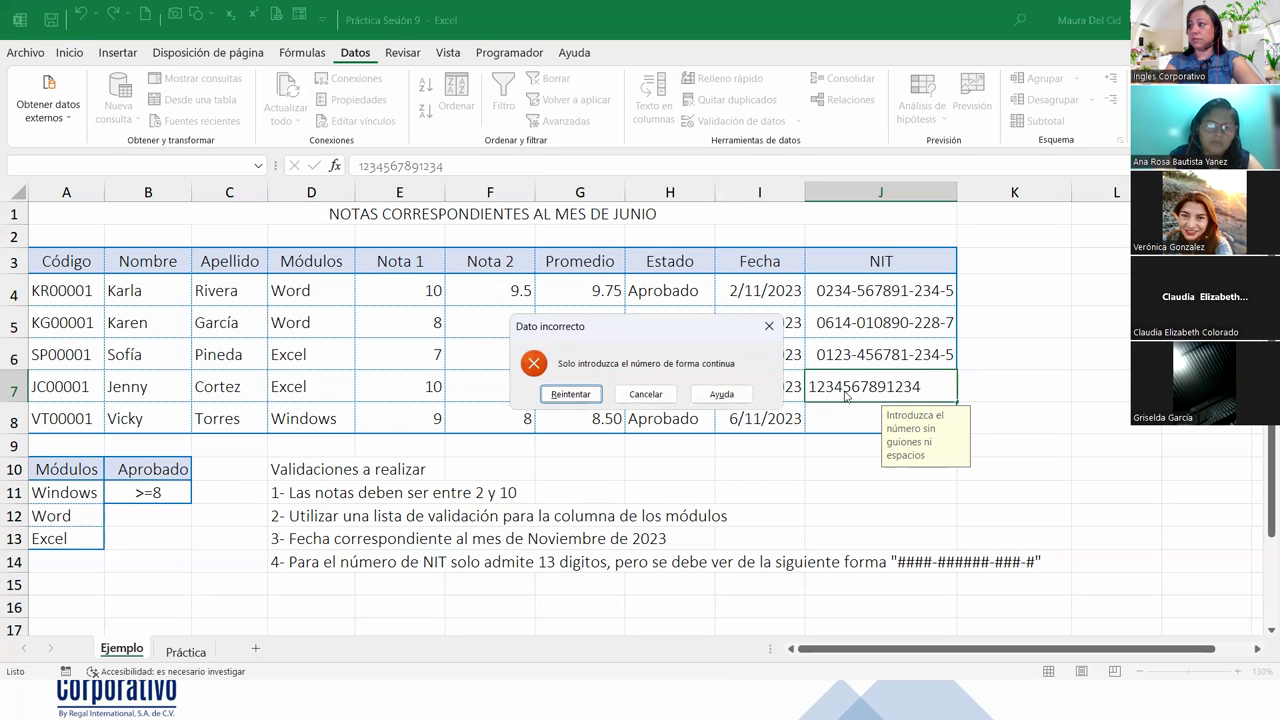
{"action": "key", "text": "Return"}
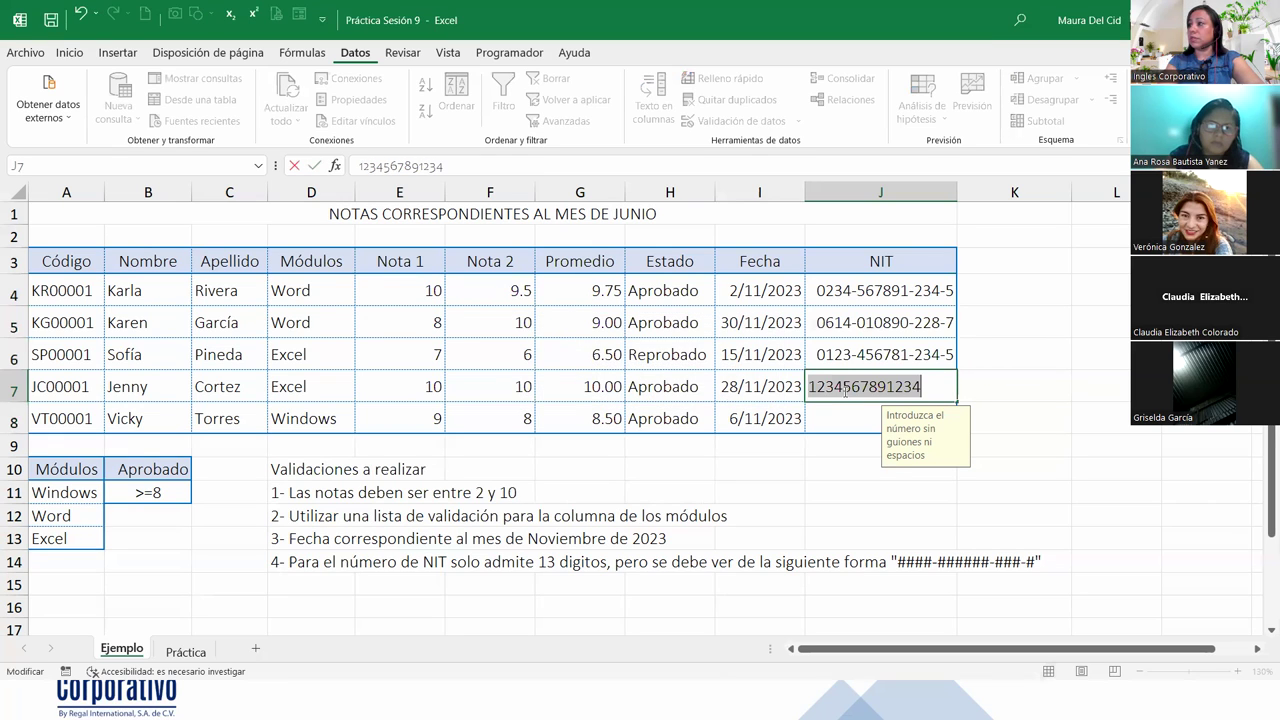
{"action": "left_click", "coordinate": [928, 388]}
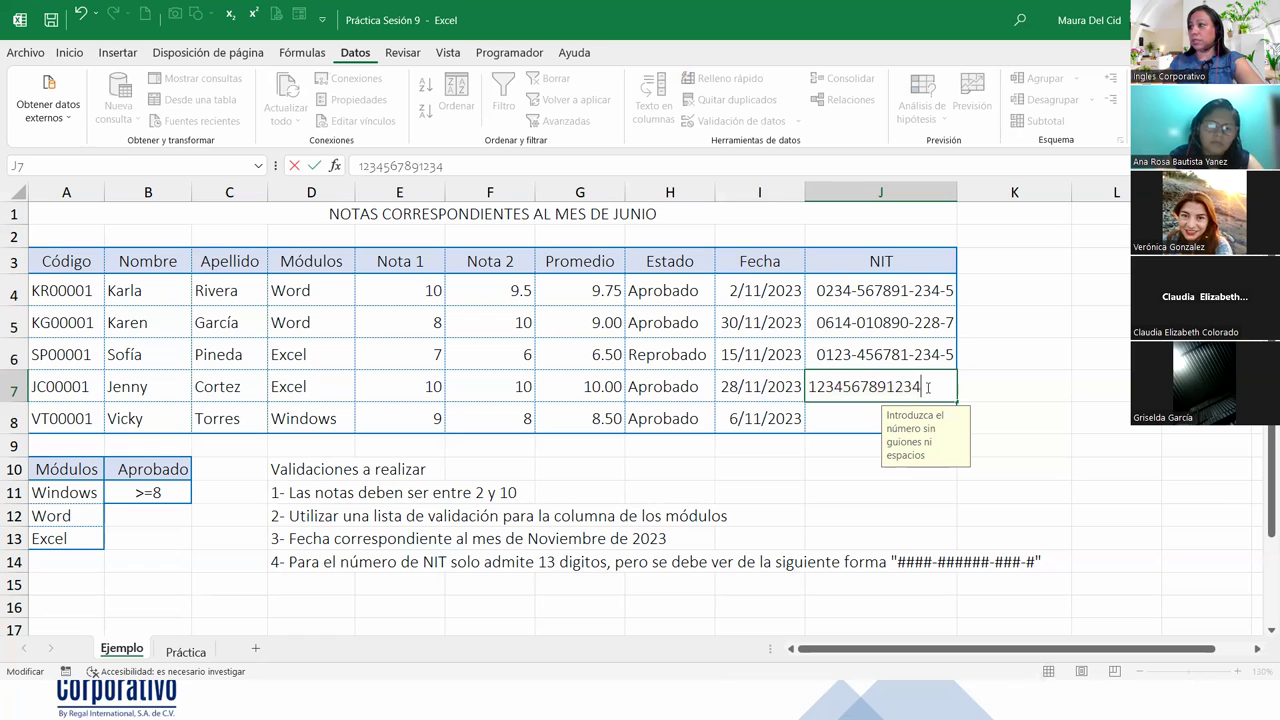
{"action": "key", "text": "Return"}
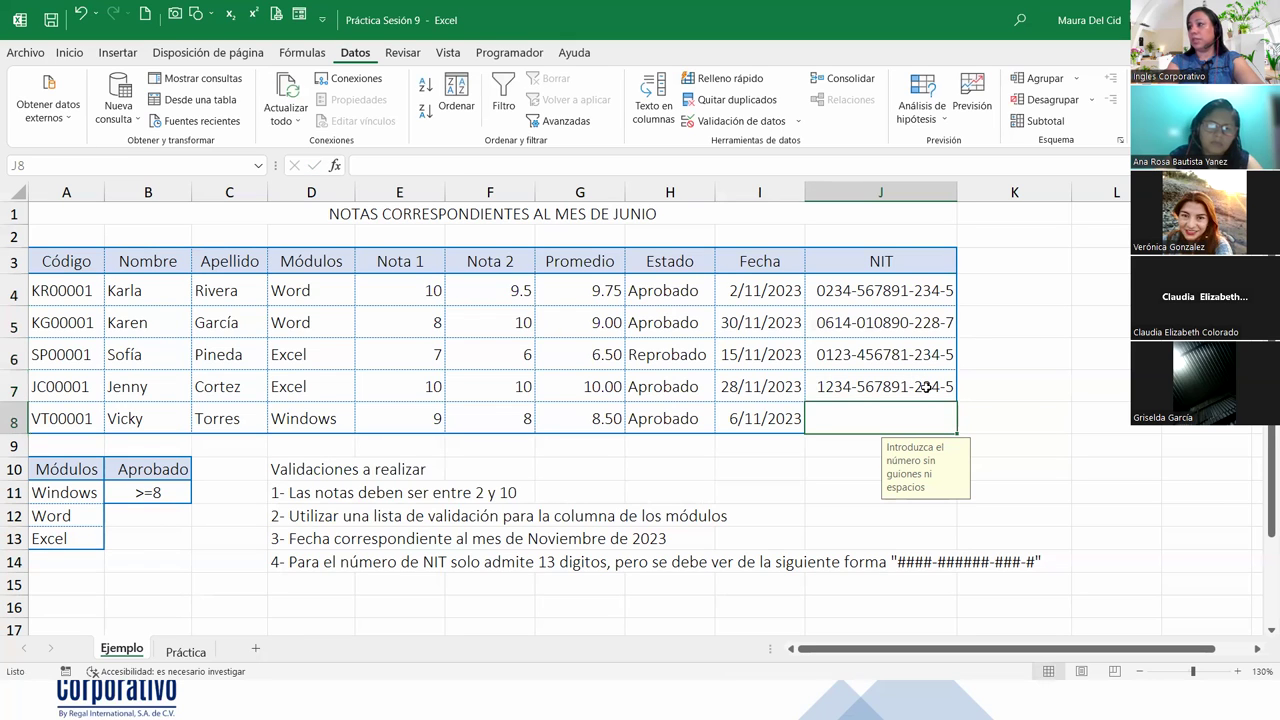
{"action": "left_click", "coordinate": [928, 388]}
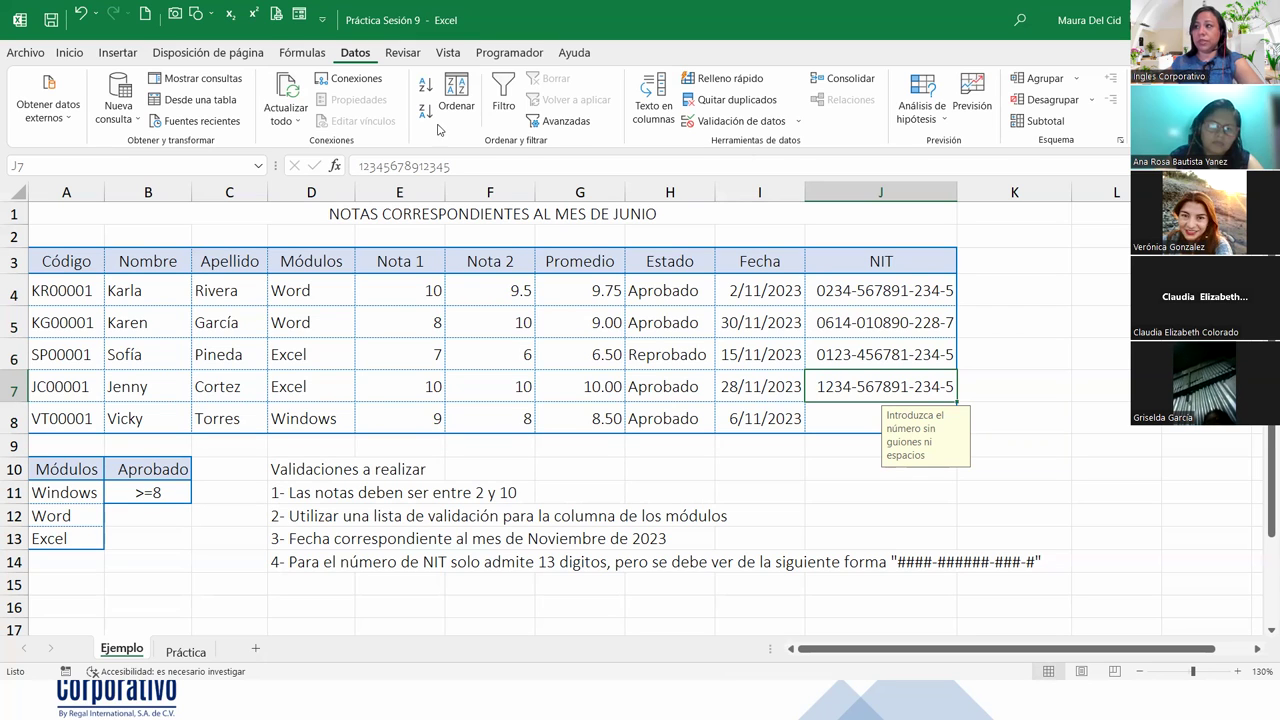
{"action": "key", "text": "Up"}
{"action": "key", "text": "Up"}
{"action": "key", "text": "Up"}
{"action": "key", "text": "shift+Down"}
{"action": "key", "text": "shift+Down"}
{"action": "key", "text": "shift+Down"}
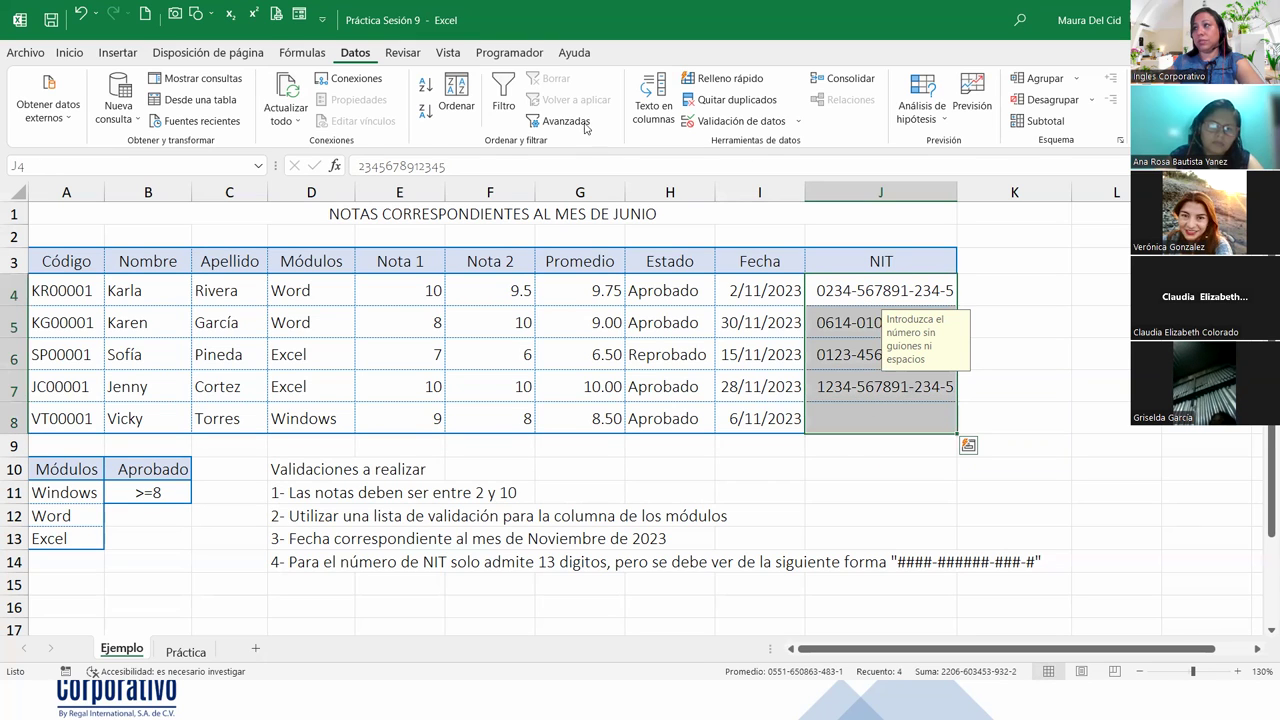
Change the validation minimum length for J4:J8 from 13 to 12.
{"action": "left_click", "coordinate": [740, 121]}
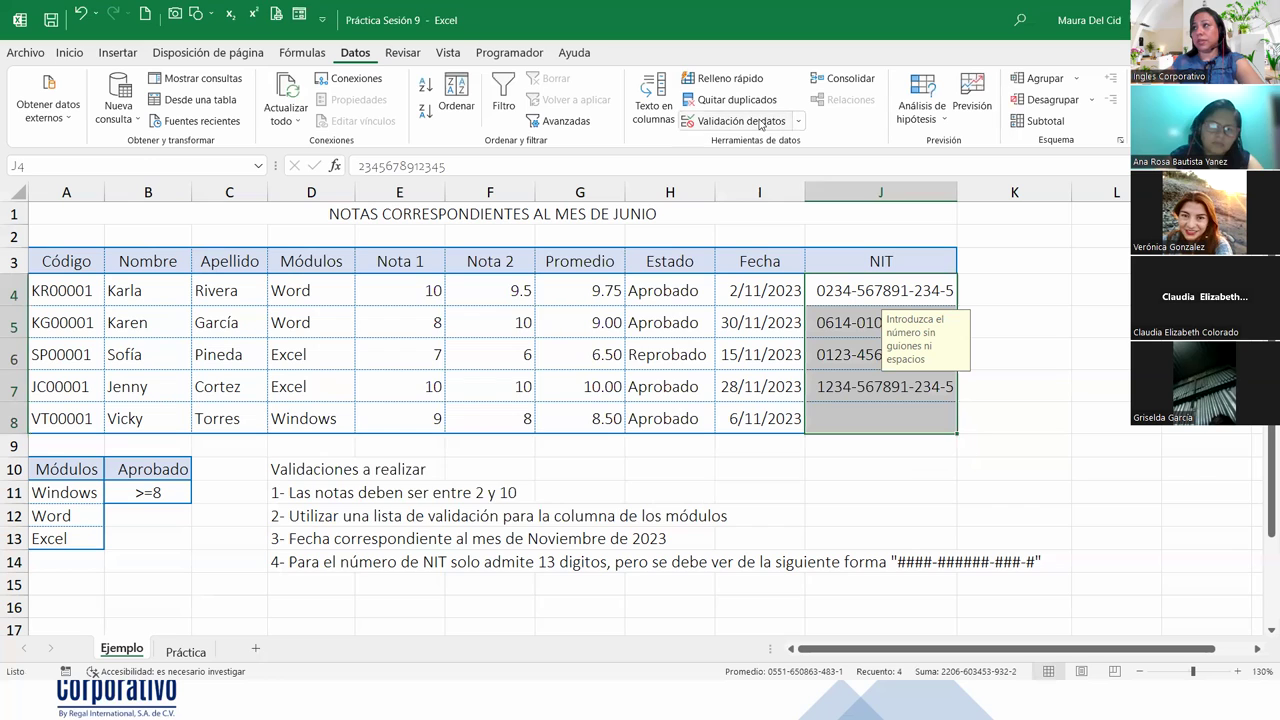
{"action": "left_click", "coordinate": [367, 410]}
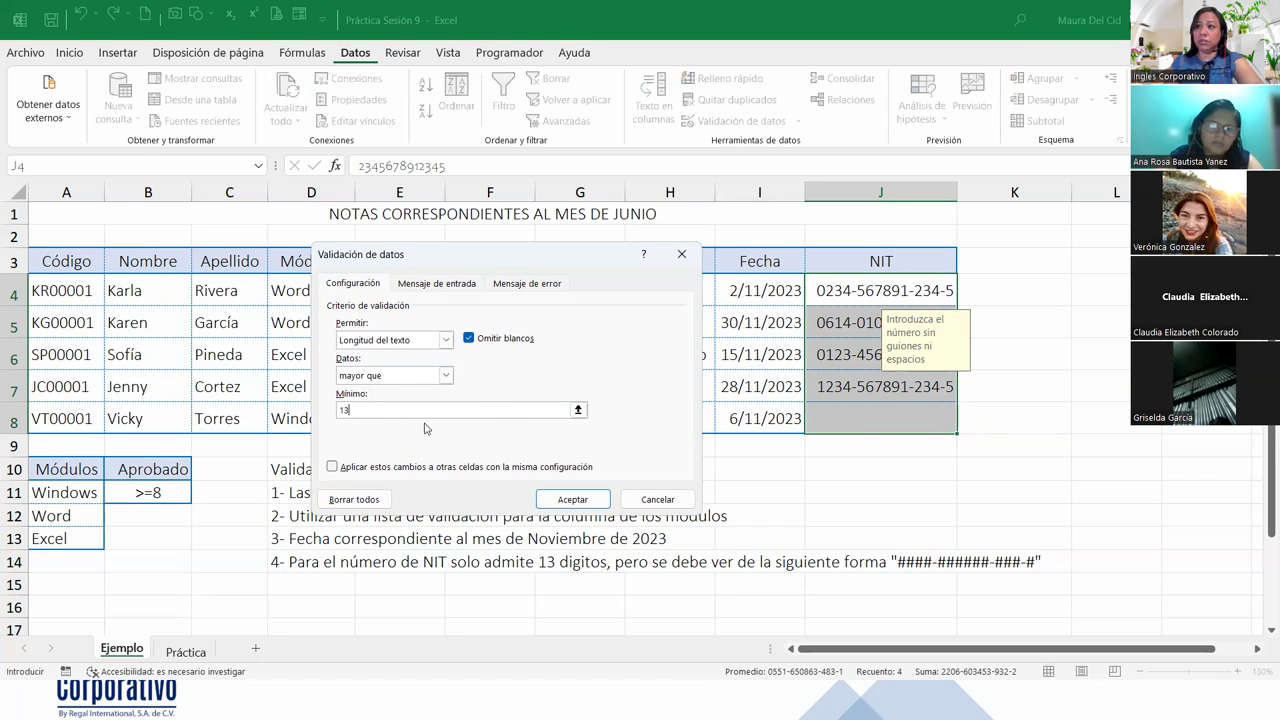
{"action": "key", "text": "BackSpace"}
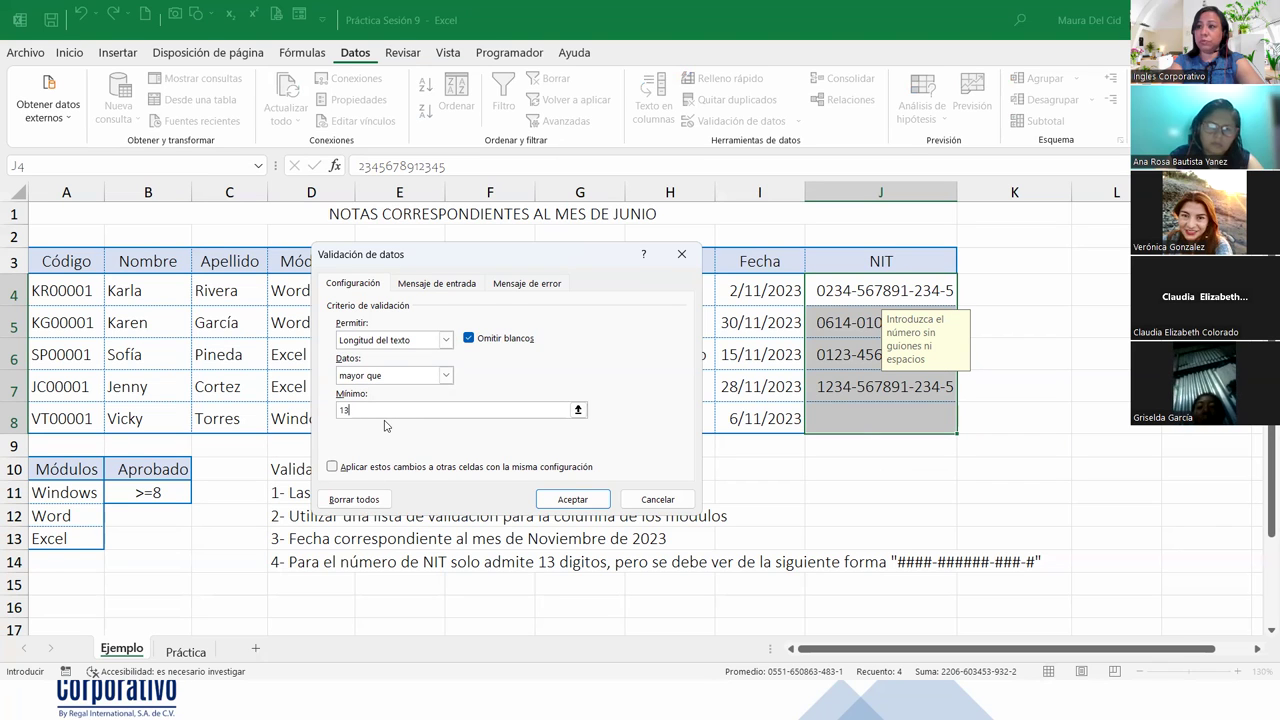
{"action": "type", "text": "2"}
{"action": "key", "text": "Return"}
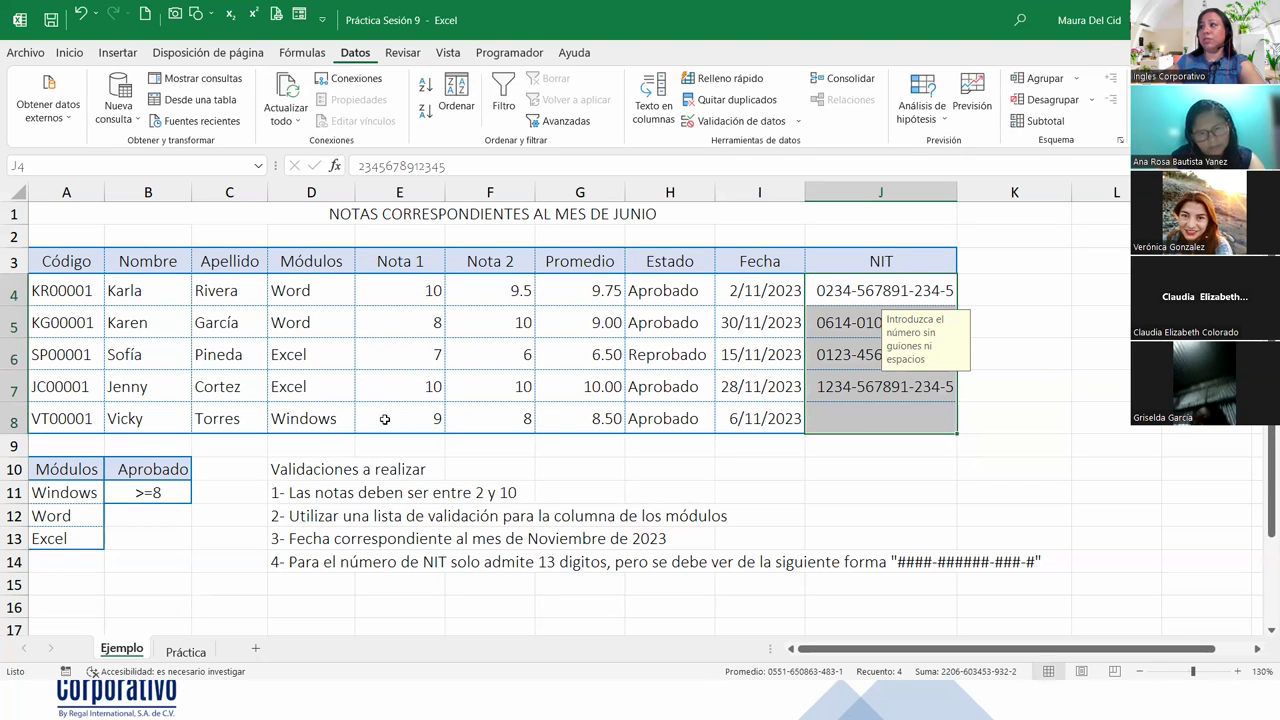
{"action": "left_click", "coordinate": [880, 418]}
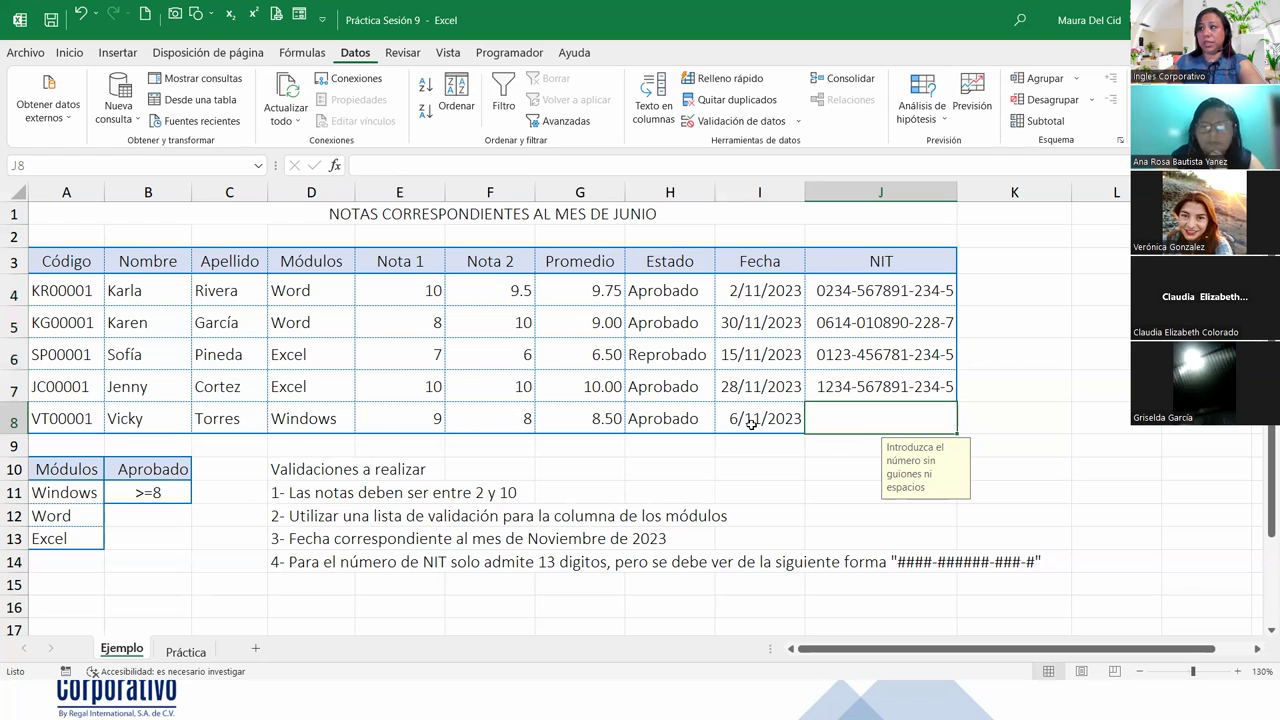
{"action": "type", "text": "0123"}
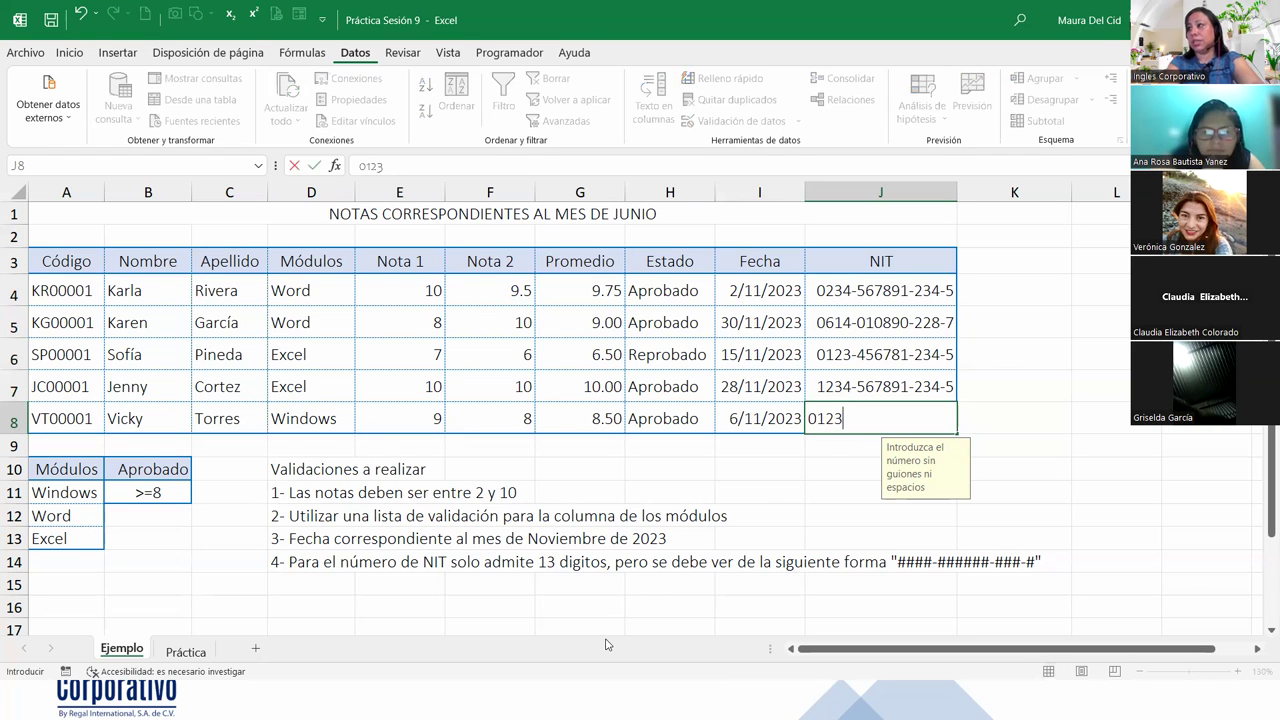
{"action": "type", "text": "456789"}
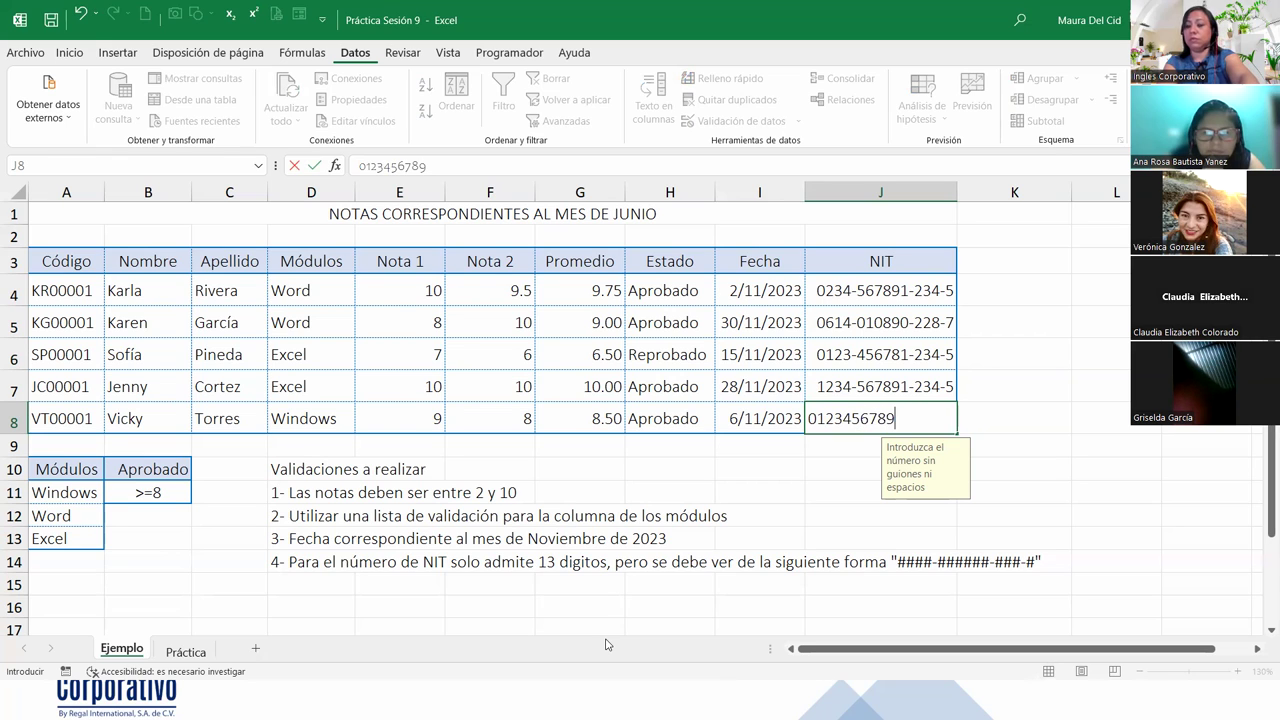
{"action": "type", "text": "87"}
{"action": "type", "text": "6"}
{"action": "key", "text": "Return"}
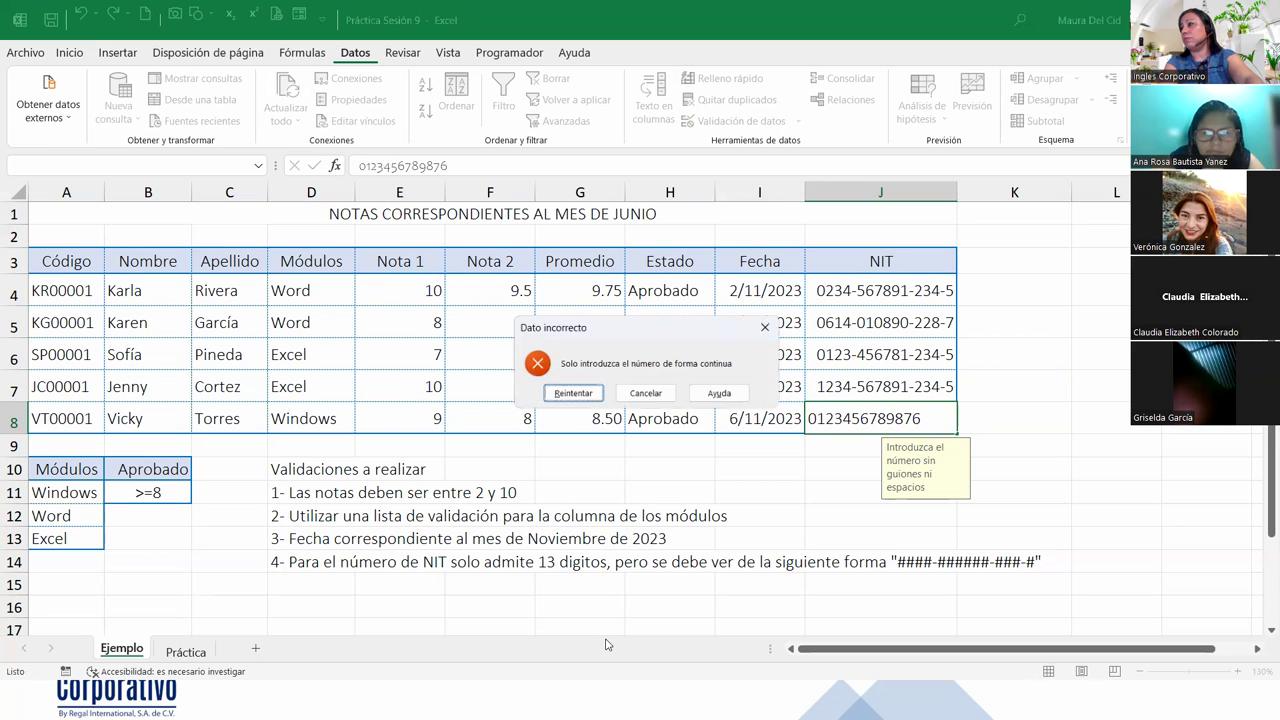
{"action": "key", "text": "Return"}
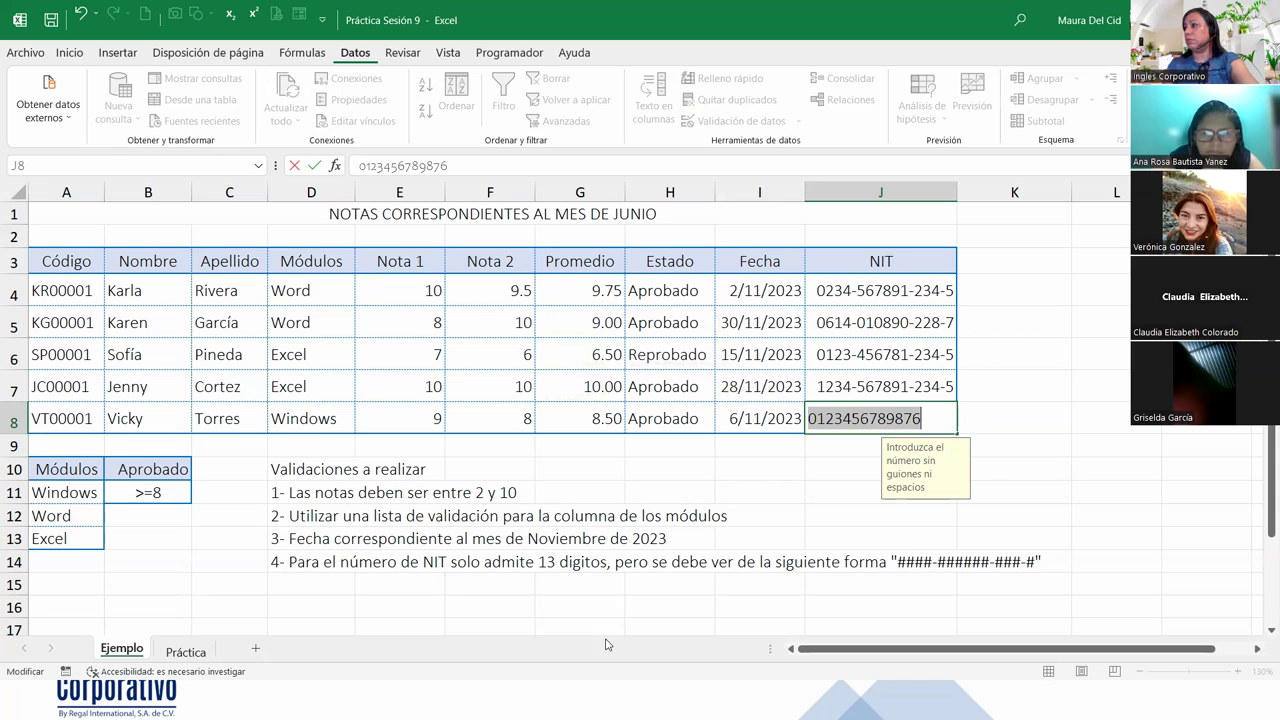
{"action": "left_click", "coordinate": [946, 410]}
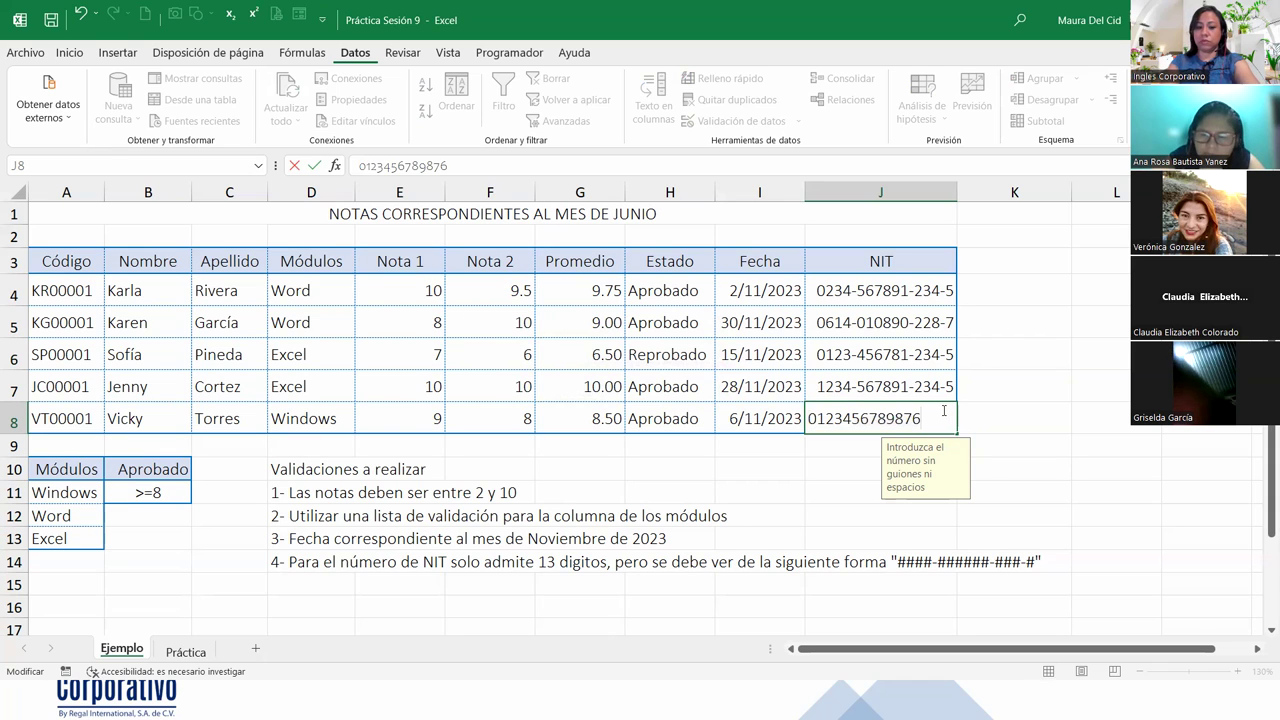
{"action": "type", "text": "5"}
{"action": "key", "text": "Return"}
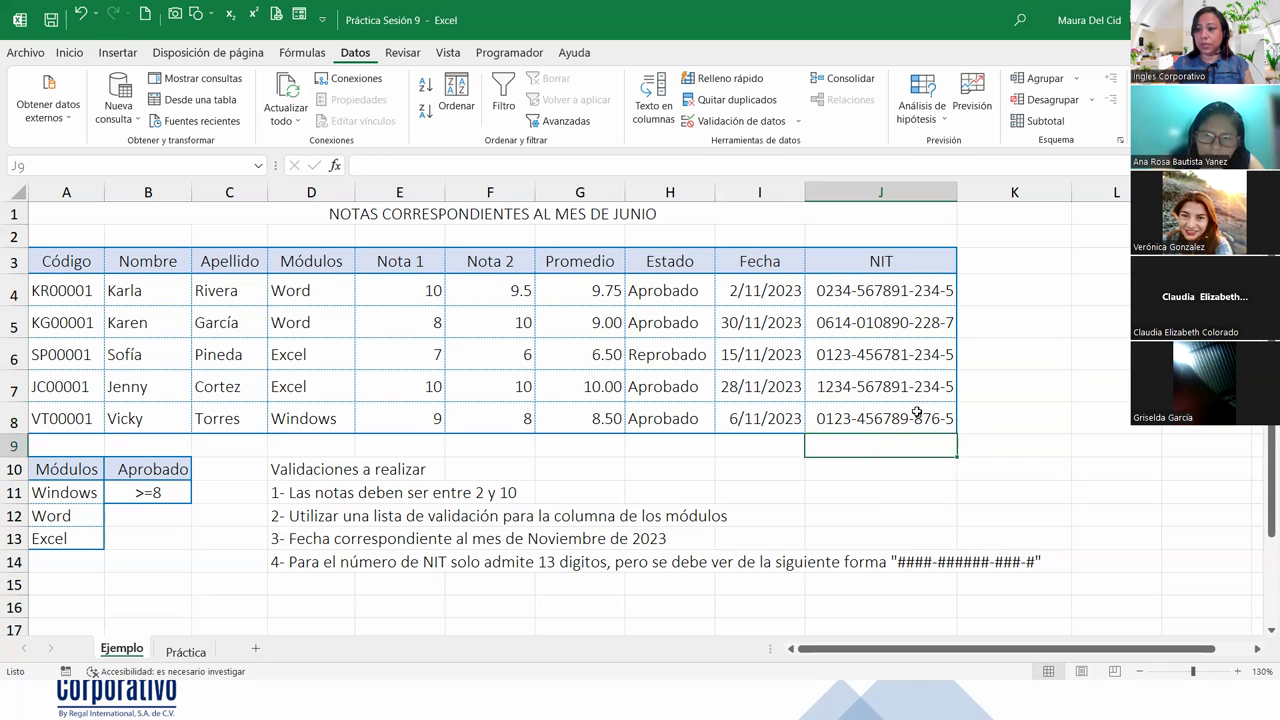
{"action": "left_click", "coordinate": [834, 412]}
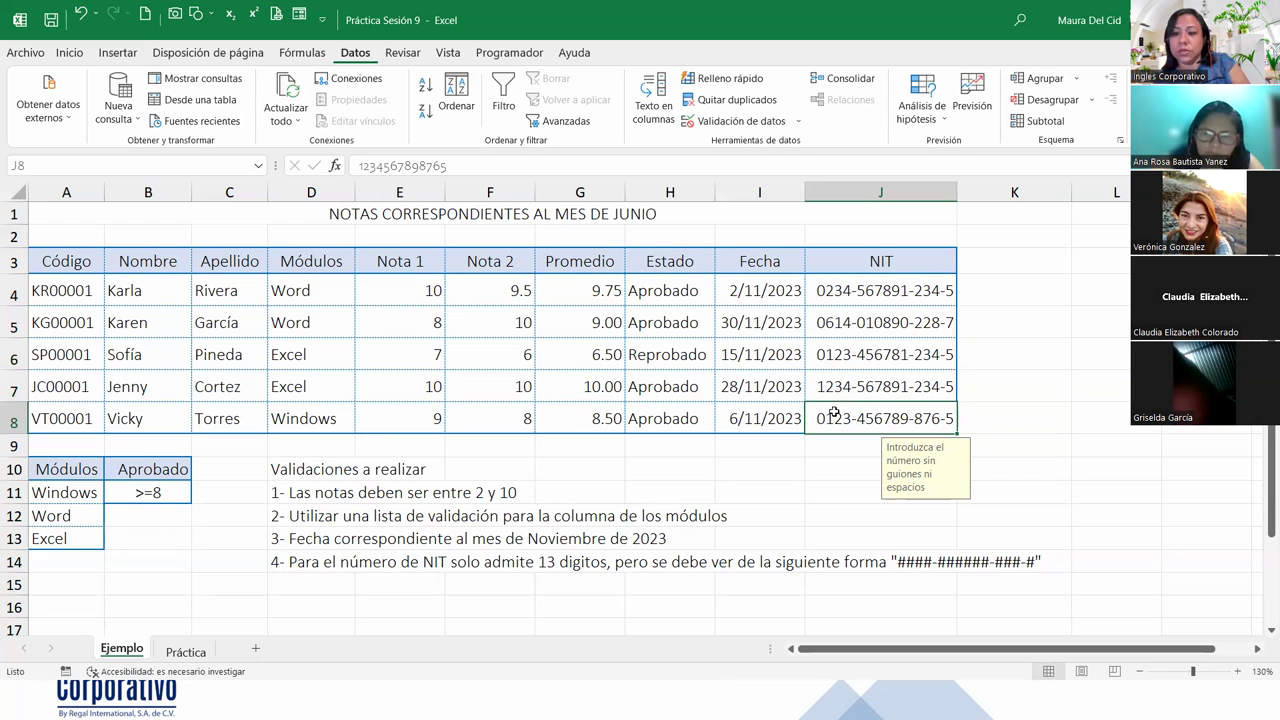